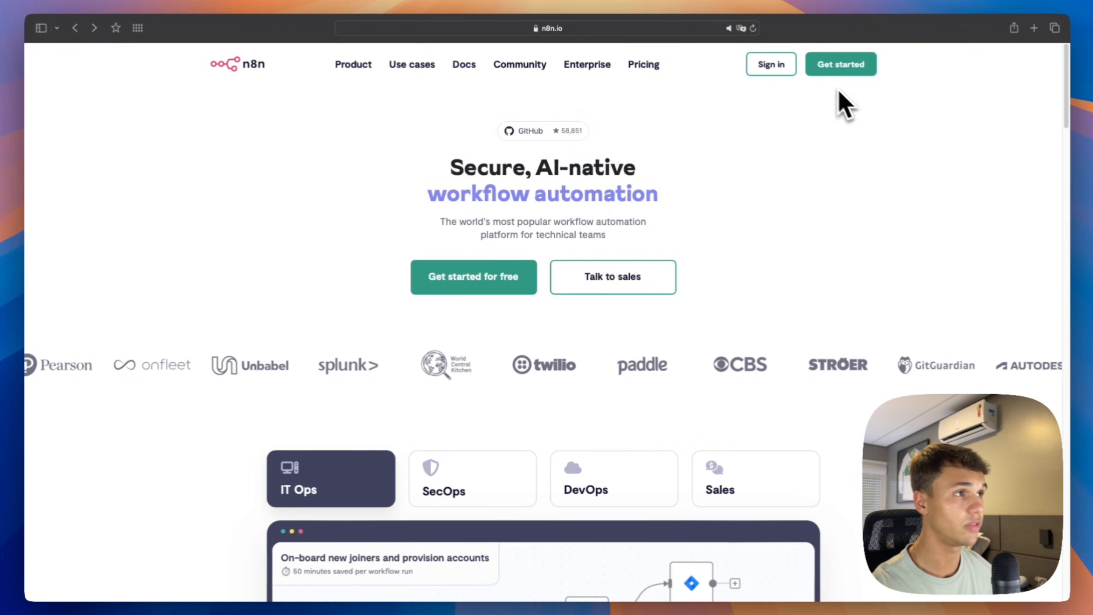
Step: Go from the n8n.io home page to the n8n cloud workflows overview via Get started
{"action": "left_click", "coordinate": [835, 73]}
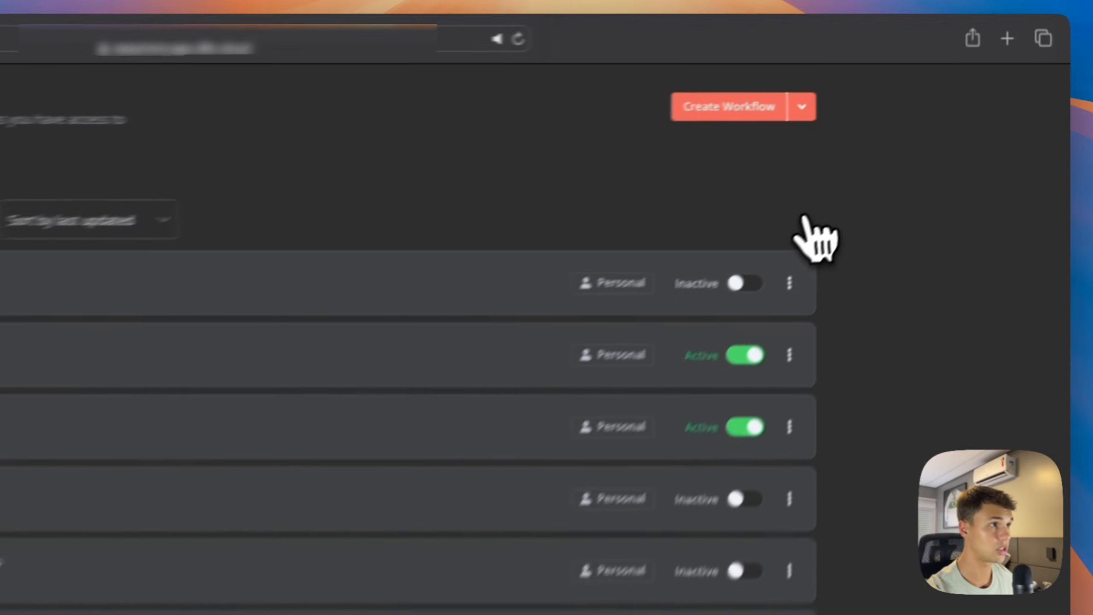
Step: Create a new blank workflow and show the trigger choices for its first step
{"action": "left_click", "coordinate": [872, 68]}
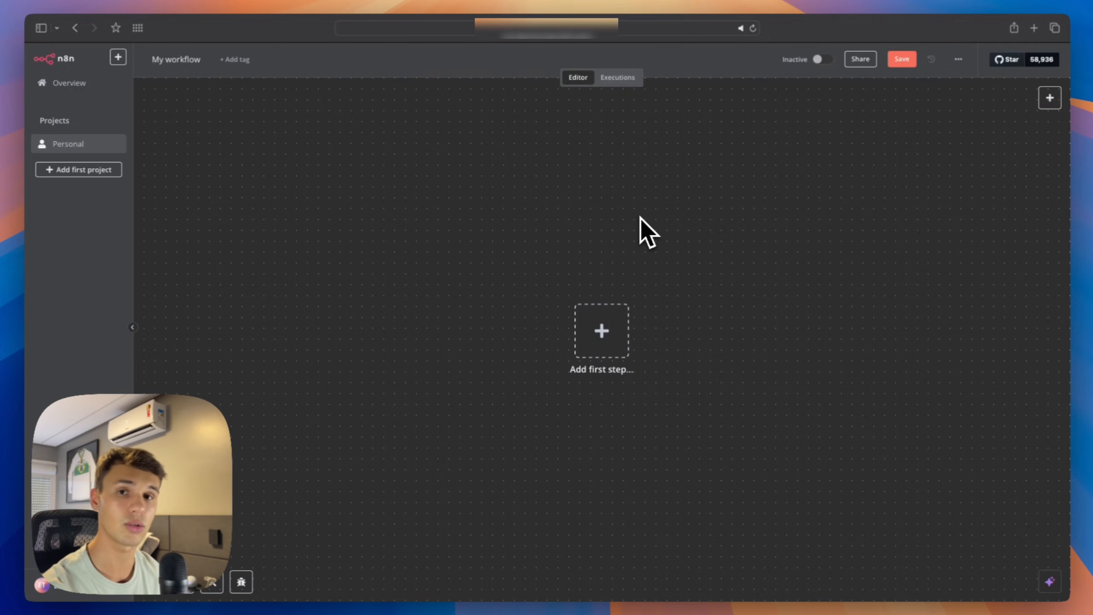
{"action": "left_click", "coordinate": [616, 318]}
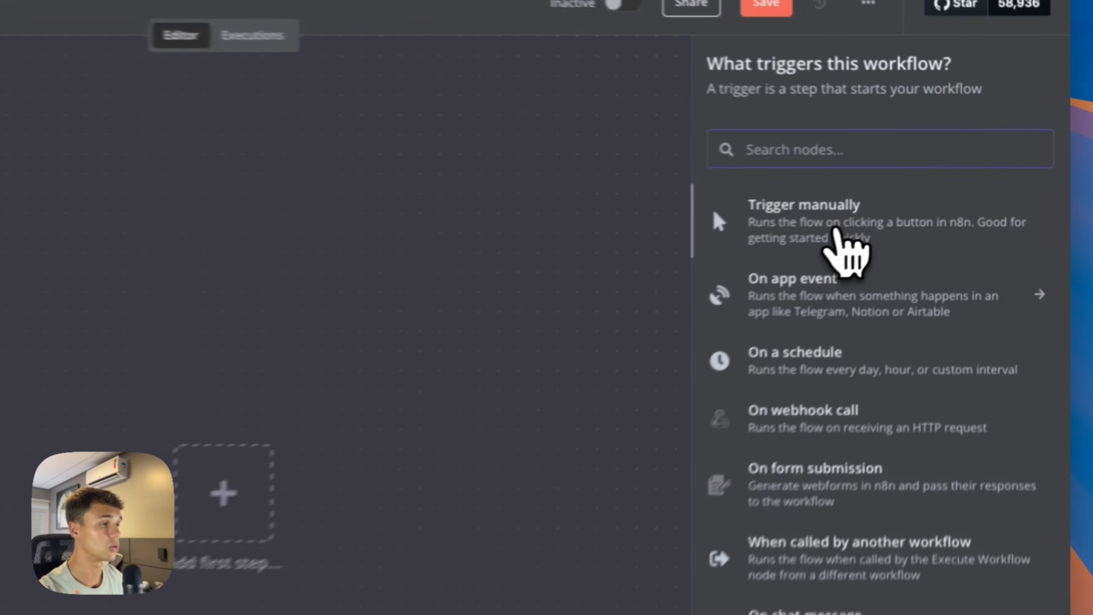
Step: Add a 'Trigger manually' node as the workflow's first step, then show the node list
{"action": "left_click", "coordinate": [791, 244]}
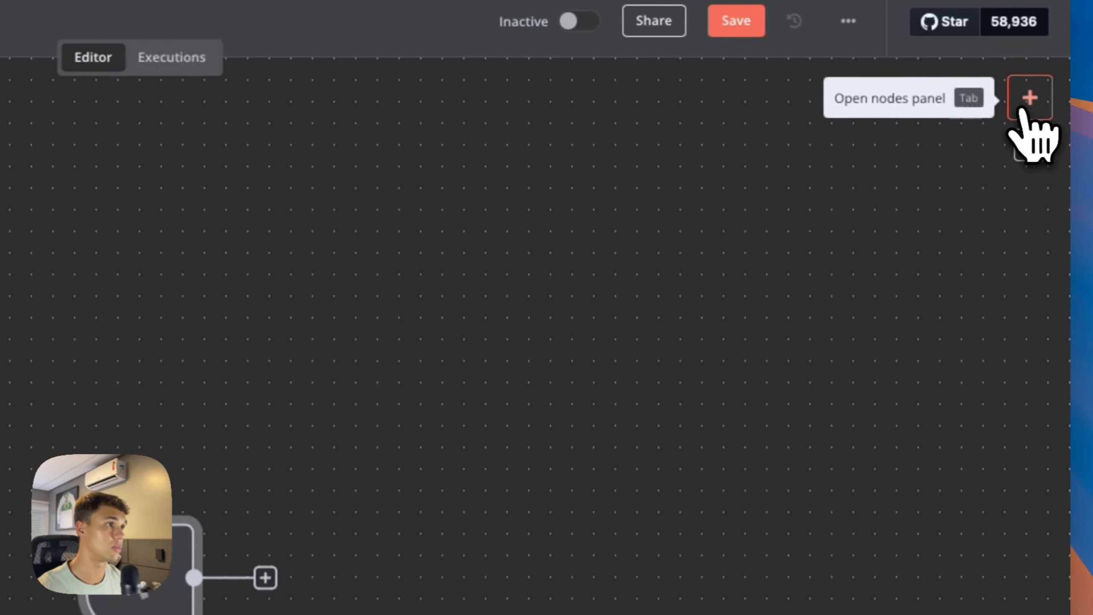
{"action": "left_click", "coordinate": [1024, 110]}
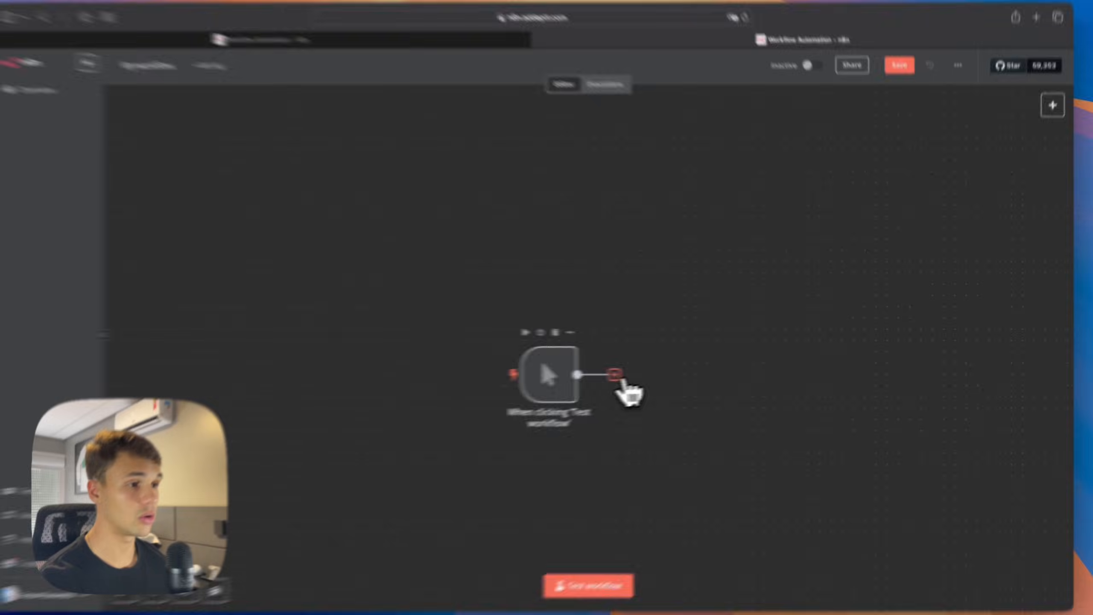
Step: Browse the 'Action in an app' nodes after the manual trigger, then return to the categories
{"action": "left_click", "coordinate": [616, 374]}
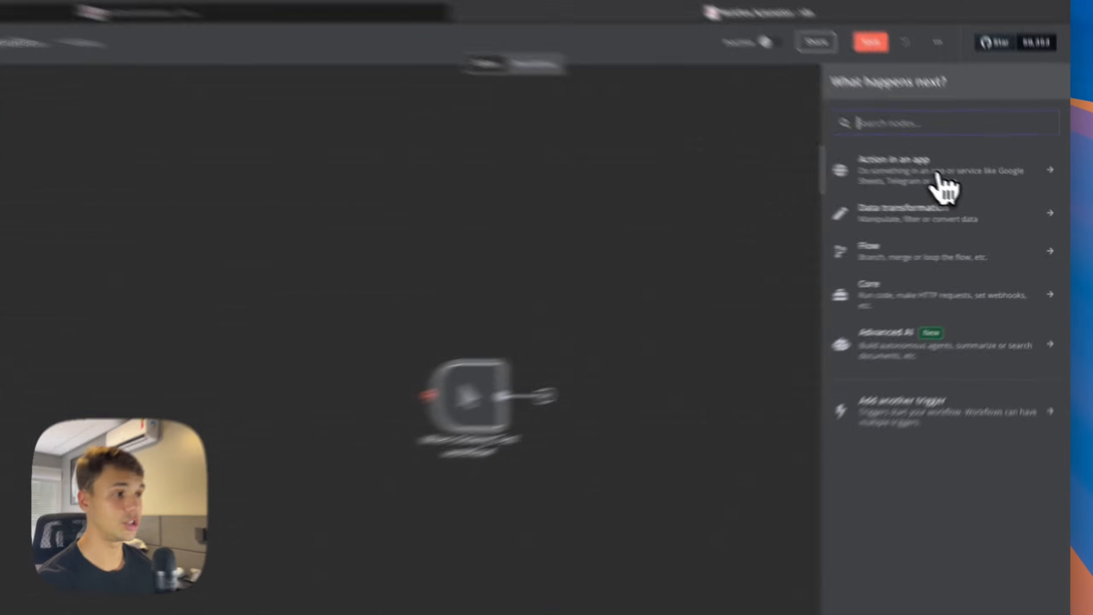
{"action": "left_click", "coordinate": [958, 188]}
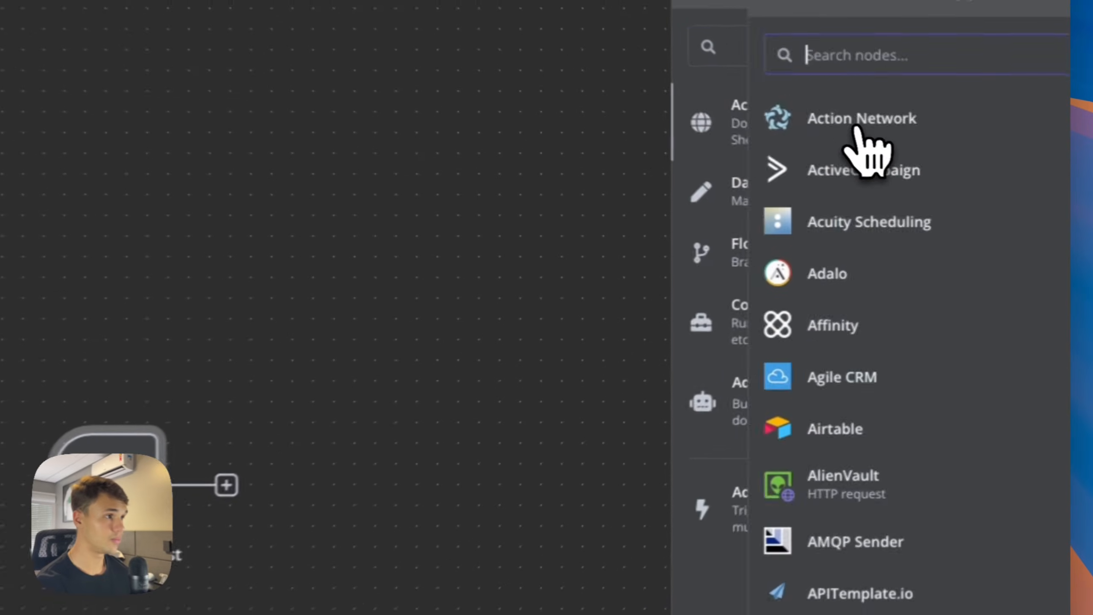
{"action": "scroll", "coordinate": [813, 431], "scroll_direction": "down", "scroll_amount": 1}
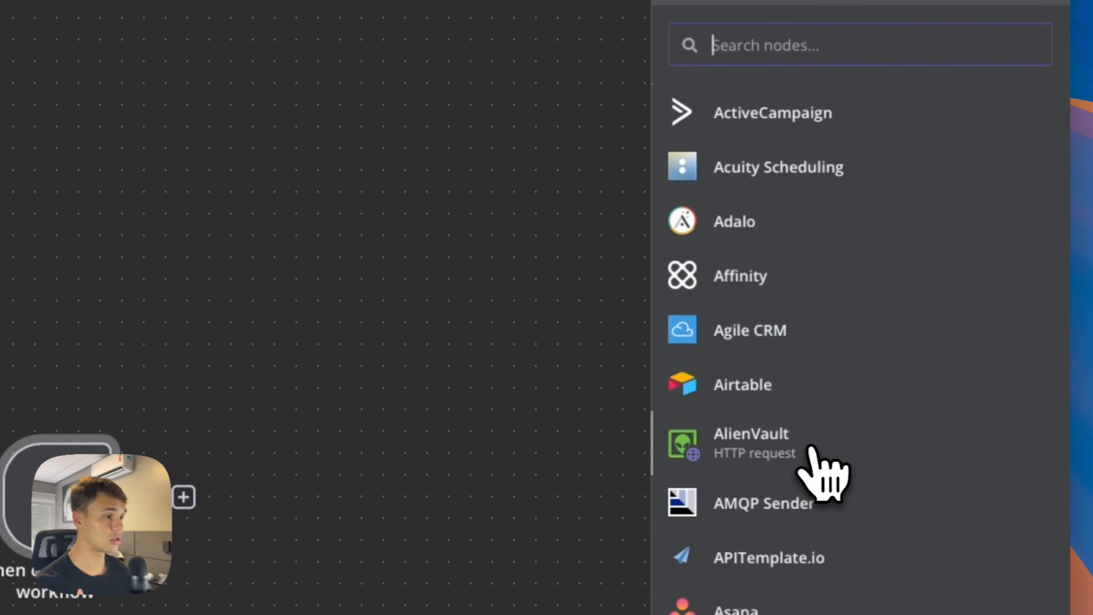
{"action": "scroll", "coordinate": [813, 452], "scroll_direction": "down", "scroll_amount": 1}
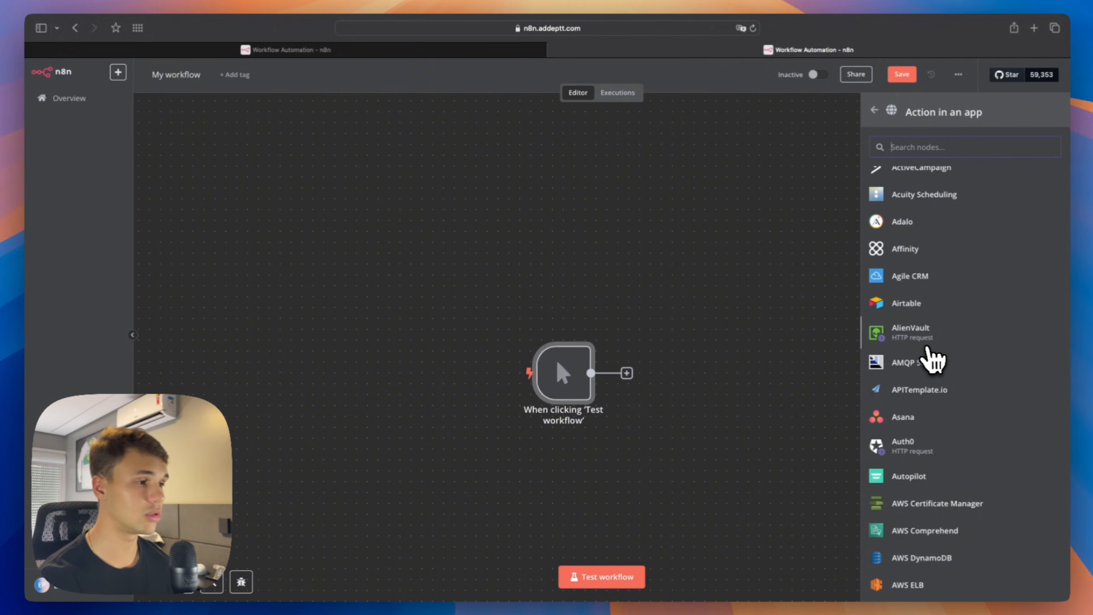
{"action": "scroll", "coordinate": [930, 351], "scroll_direction": "down", "scroll_amount": 2}
{"action": "scroll", "coordinate": [932, 357], "scroll_direction": "down", "scroll_amount": 5}
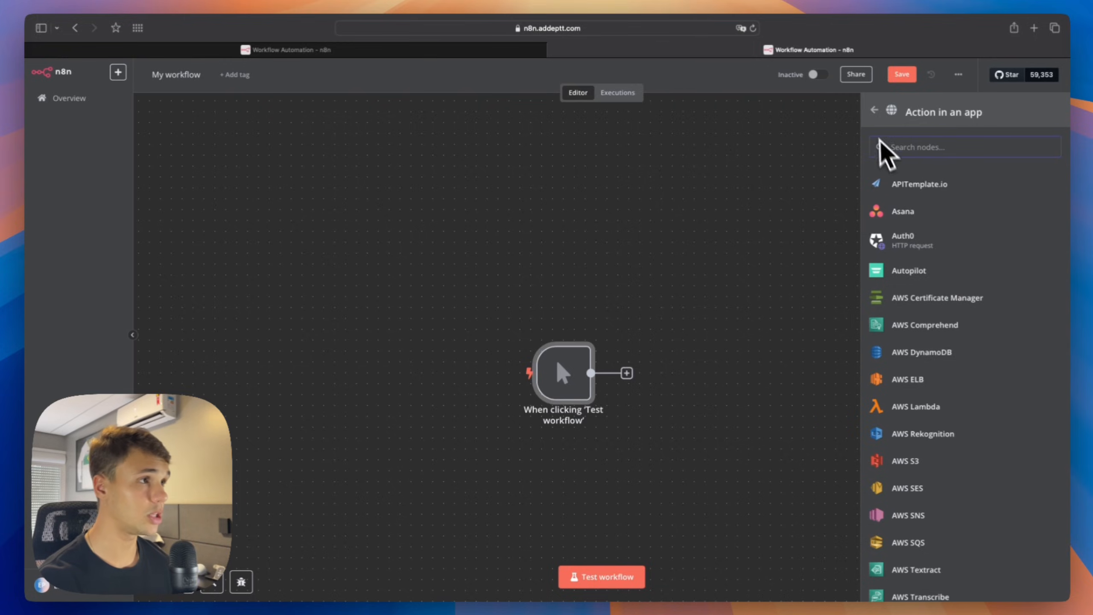
{"action": "left_click", "coordinate": [876, 116]}
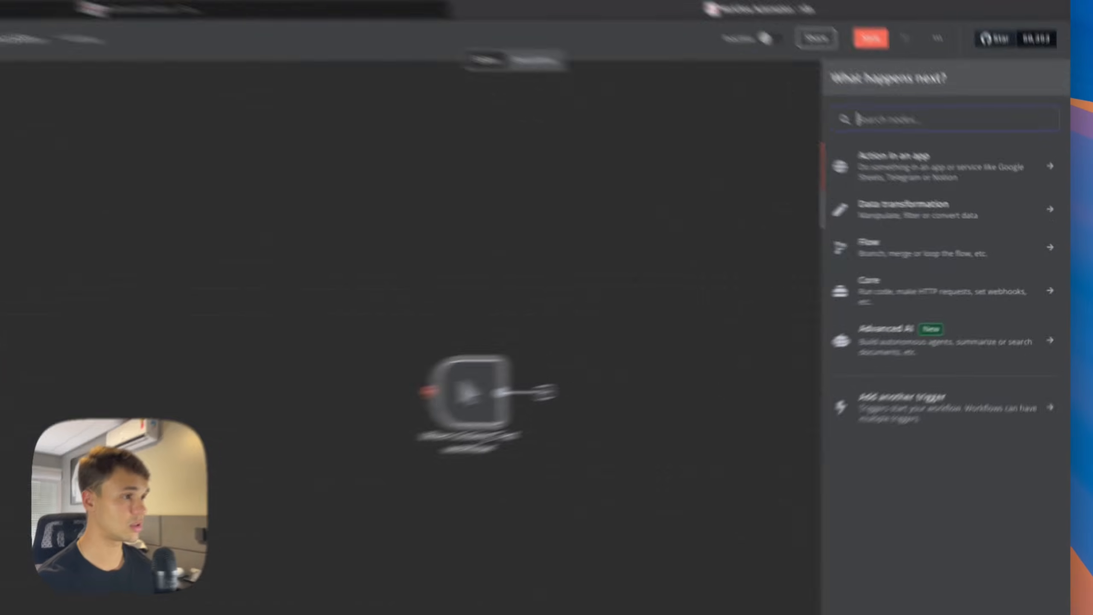
{"action": "left_click", "coordinate": [944, 221]}
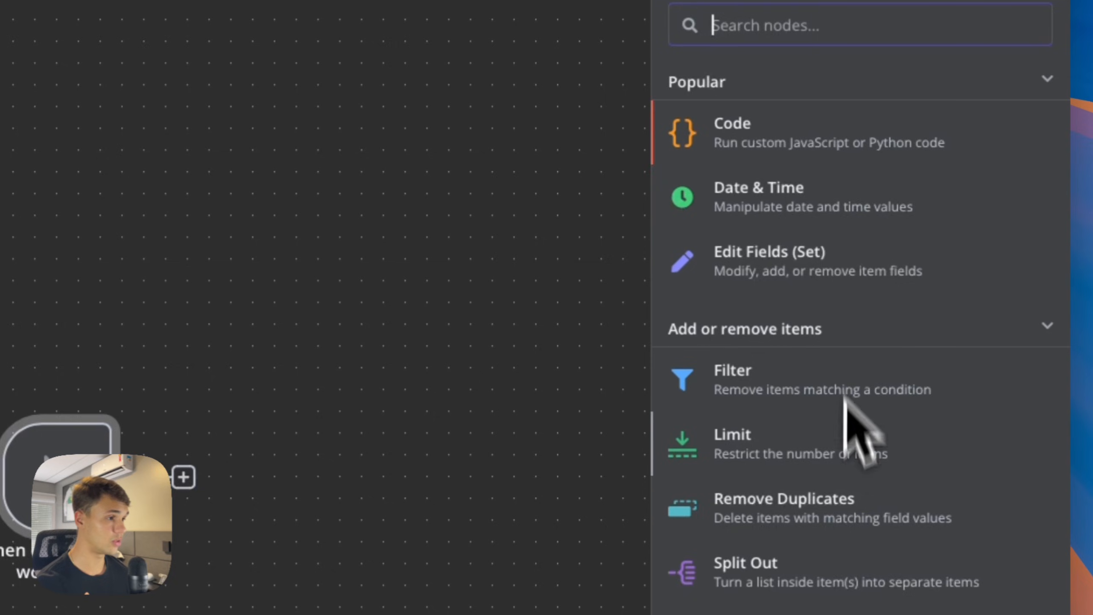
{"action": "scroll", "coordinate": [848, 452], "scroll_direction": "down", "scroll_amount": 4}
{"action": "scroll", "coordinate": [848, 480], "scroll_direction": "up", "scroll_amount": 4}
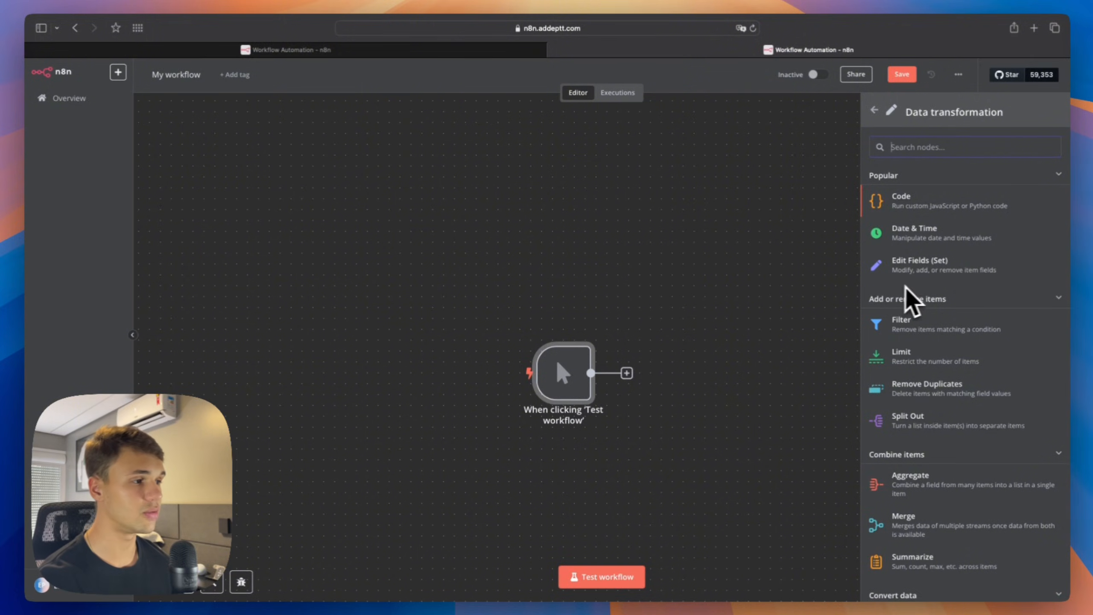
{"action": "scroll", "coordinate": [917, 286], "scroll_direction": "down", "scroll_amount": 2}
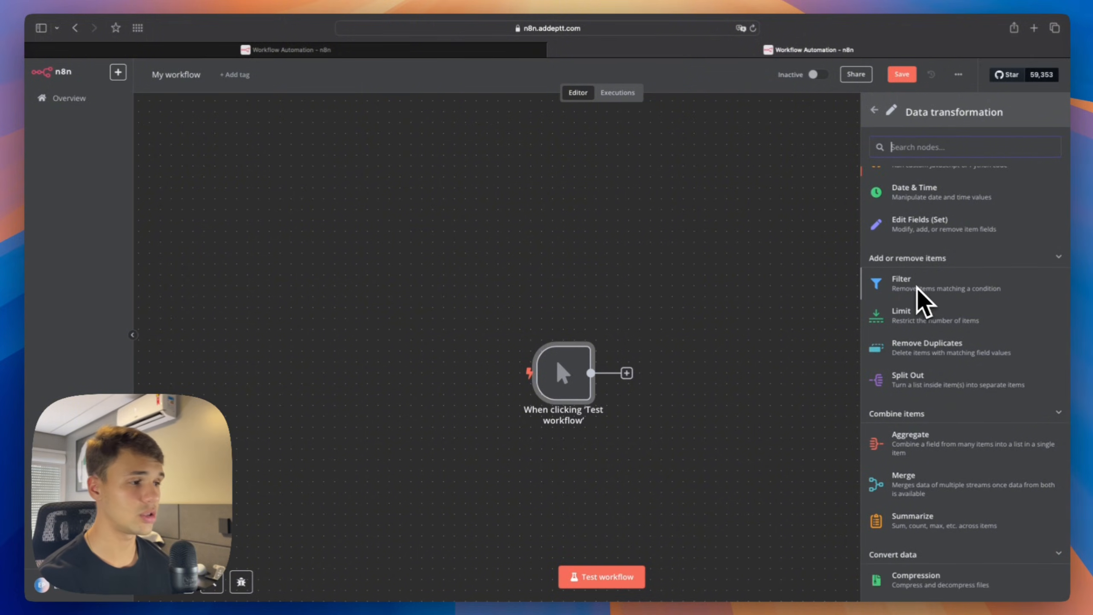
{"action": "scroll", "coordinate": [923, 302], "scroll_direction": "down", "scroll_amount": 1}
{"action": "scroll", "coordinate": [990, 368], "scroll_direction": "down", "scroll_amount": 1}
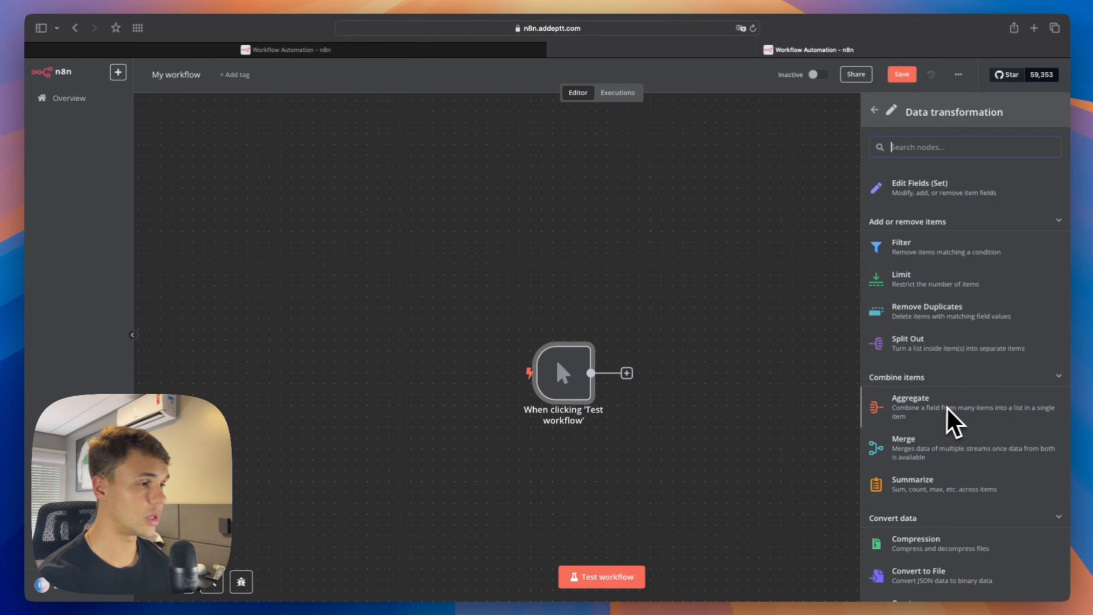
{"action": "scroll", "coordinate": [942, 387], "scroll_direction": "down", "scroll_amount": 1}
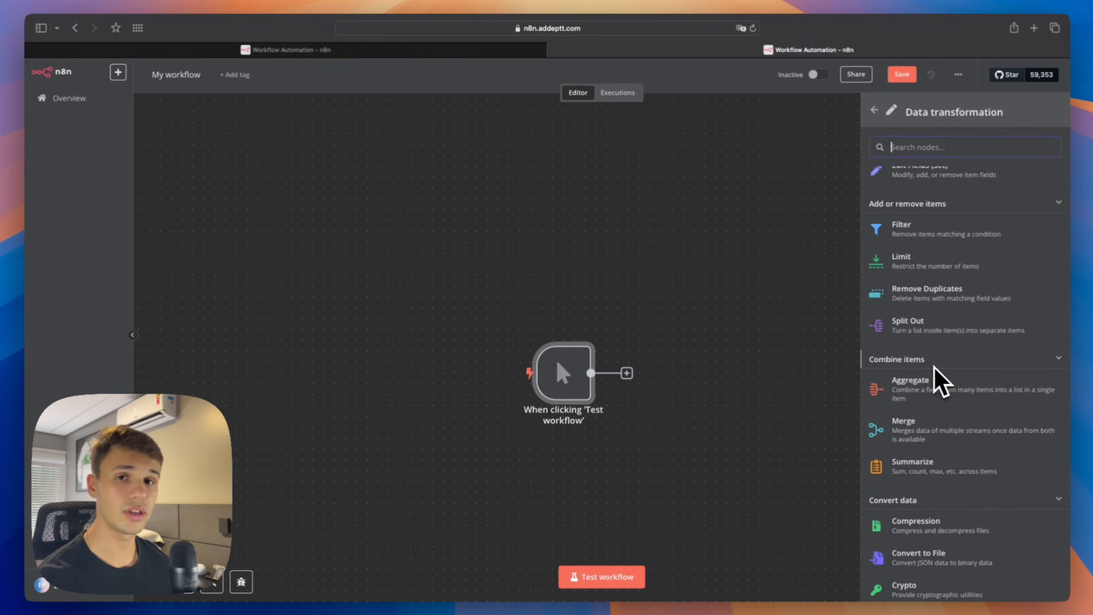
{"action": "scroll", "coordinate": [933, 366], "scroll_direction": "down", "scroll_amount": 6}
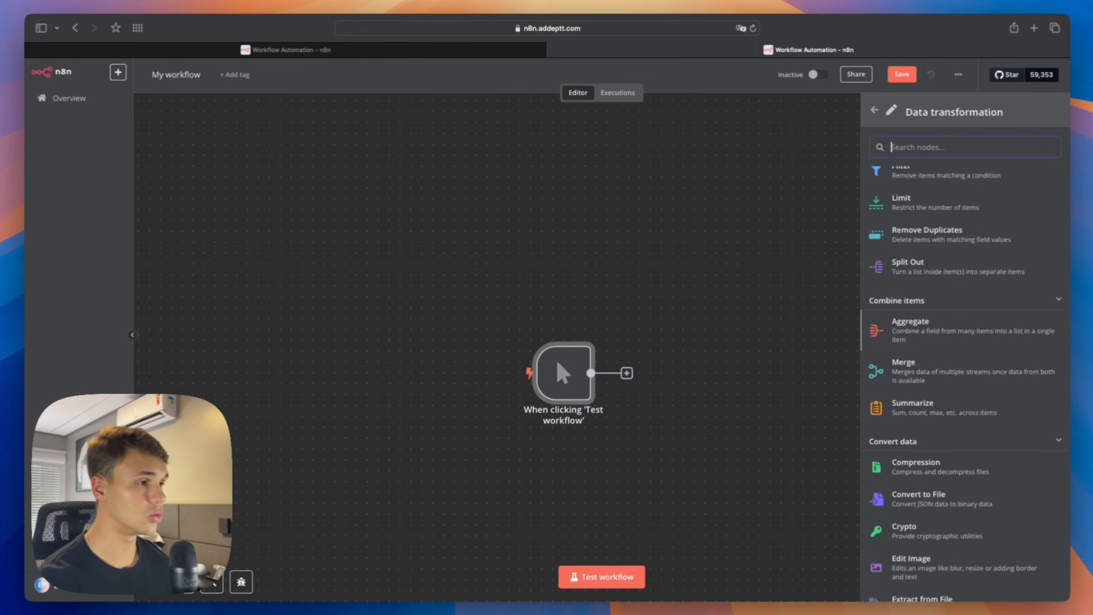
{"action": "scroll", "coordinate": [873, 374], "scroll_direction": "down", "scroll_amount": 1}
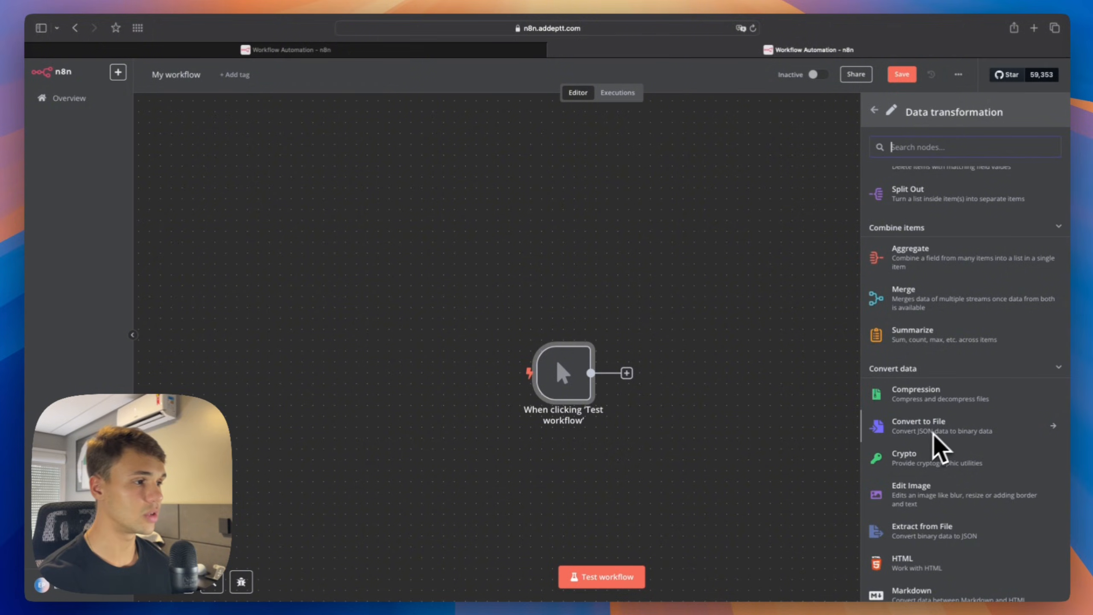
{"action": "scroll", "coordinate": [923, 439], "scroll_direction": "down", "scroll_amount": 3}
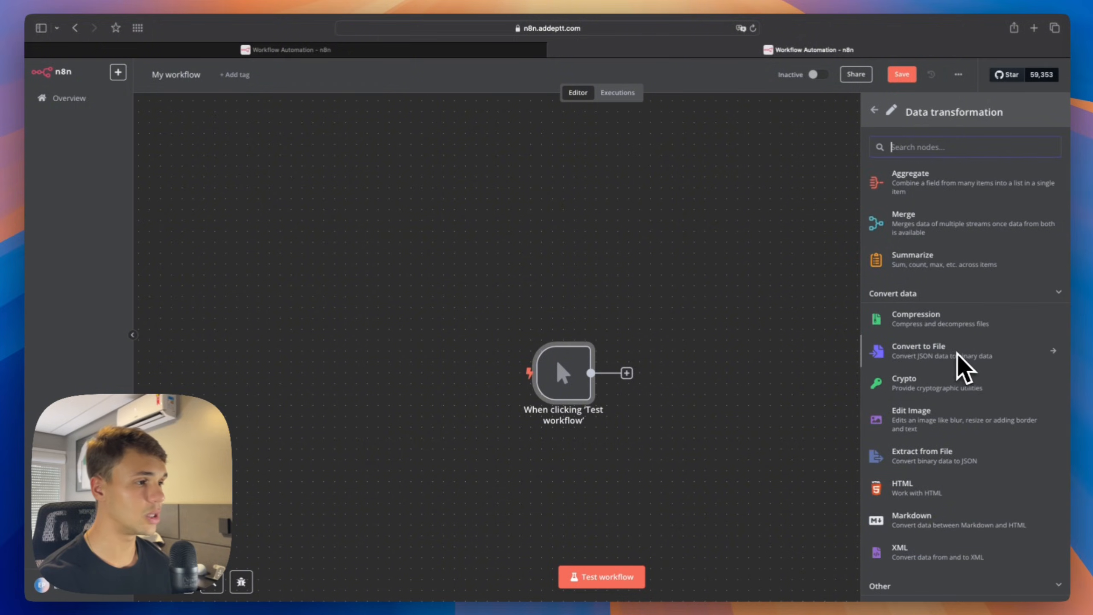
{"action": "scroll", "coordinate": [959, 366], "scroll_direction": "down", "scroll_amount": 1}
{"action": "scroll", "coordinate": [956, 368], "scroll_direction": "down", "scroll_amount": 2}
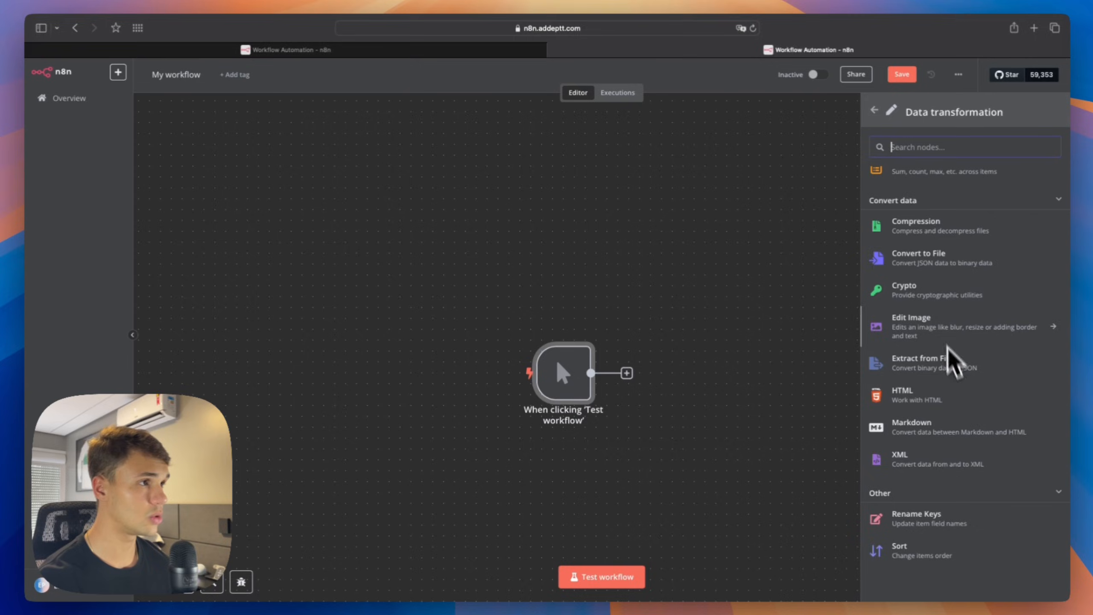
{"action": "left_click", "coordinate": [874, 110]}
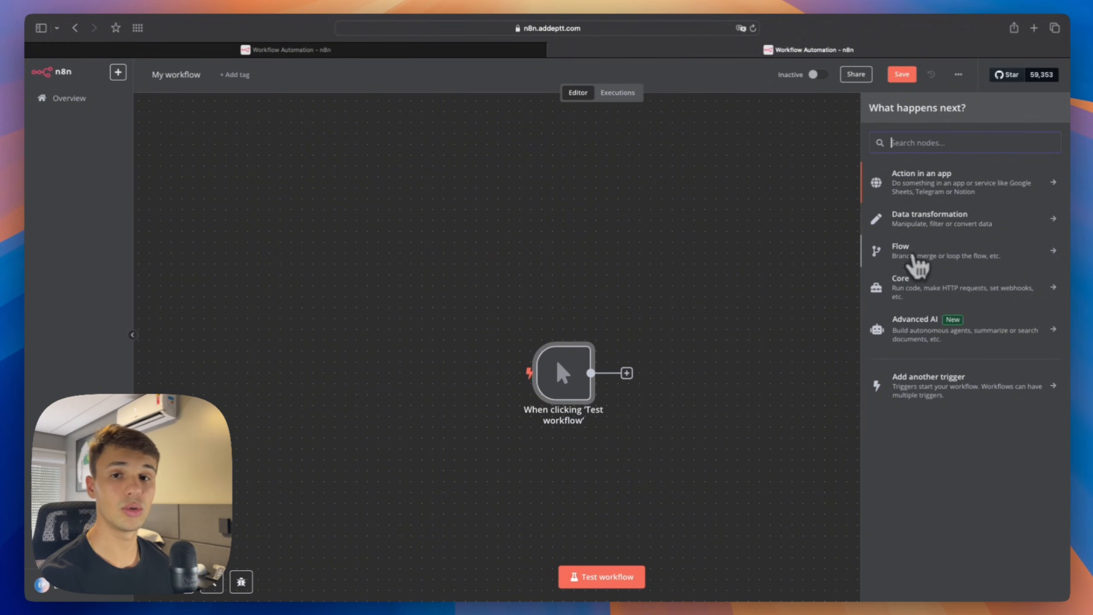
Step: Look through the Flow, Core and Advanced AI node categories in the node panel
{"action": "left_click", "coordinate": [913, 258]}
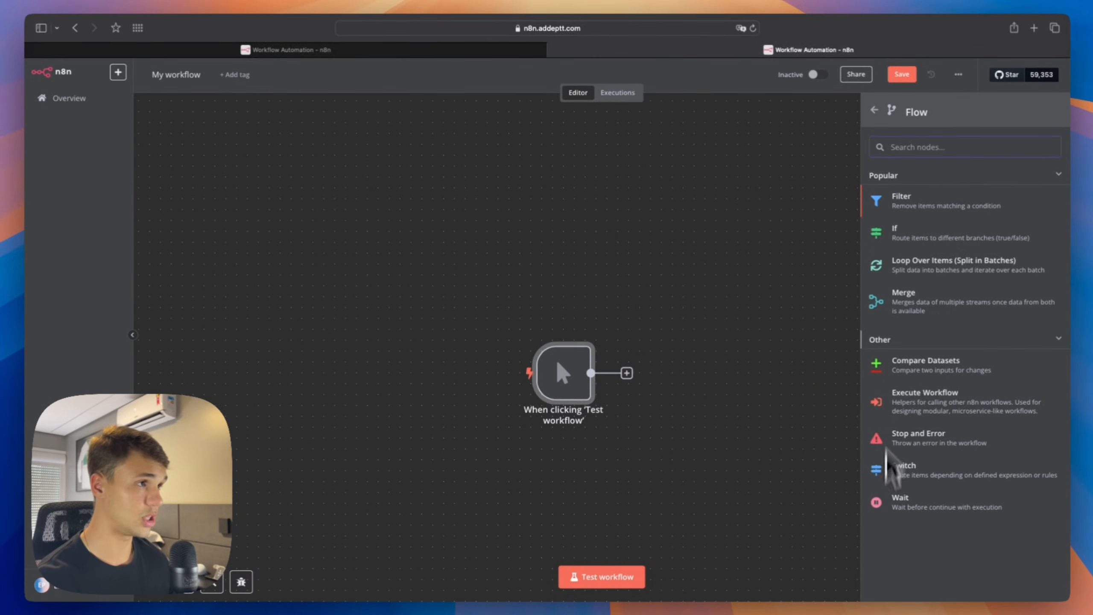
{"action": "left_click", "coordinate": [874, 109]}
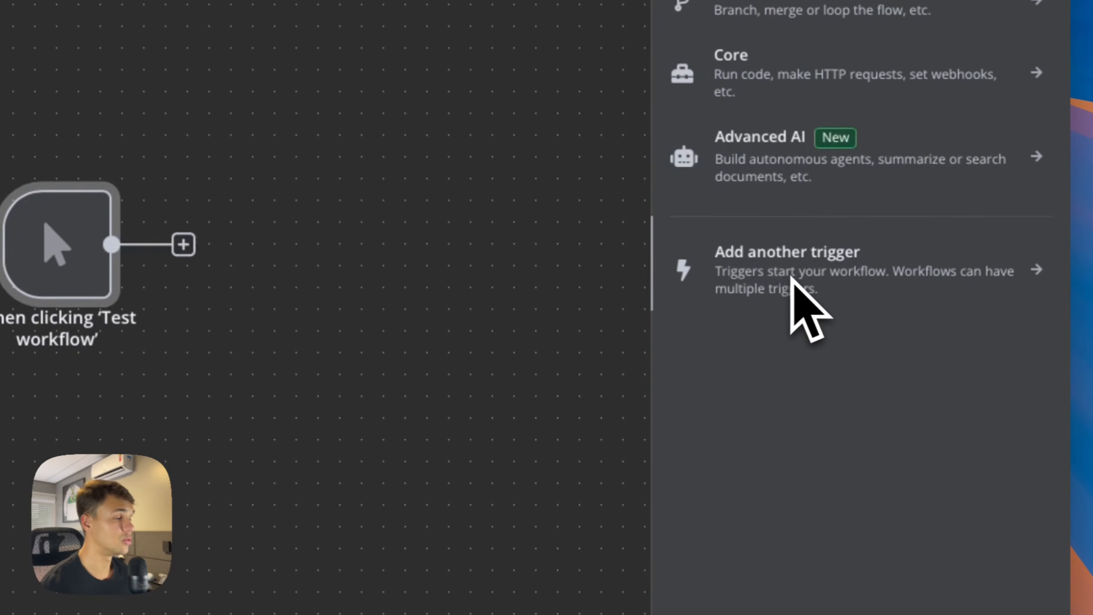
{"action": "left_click", "coordinate": [743, 213]}
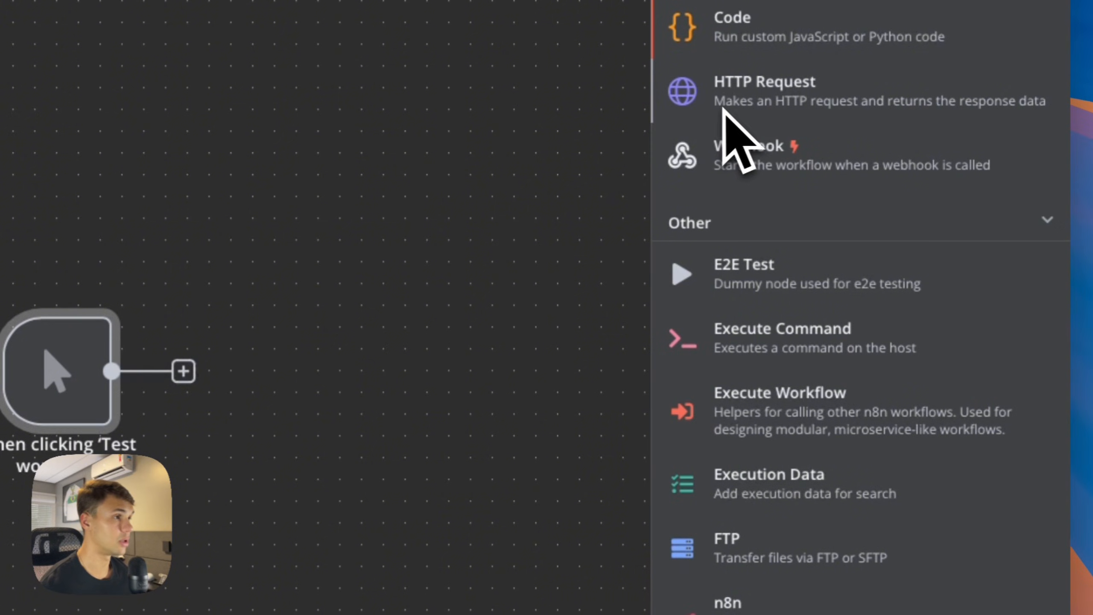
{"action": "scroll", "coordinate": [751, 190], "scroll_direction": "down", "scroll_amount": 3}
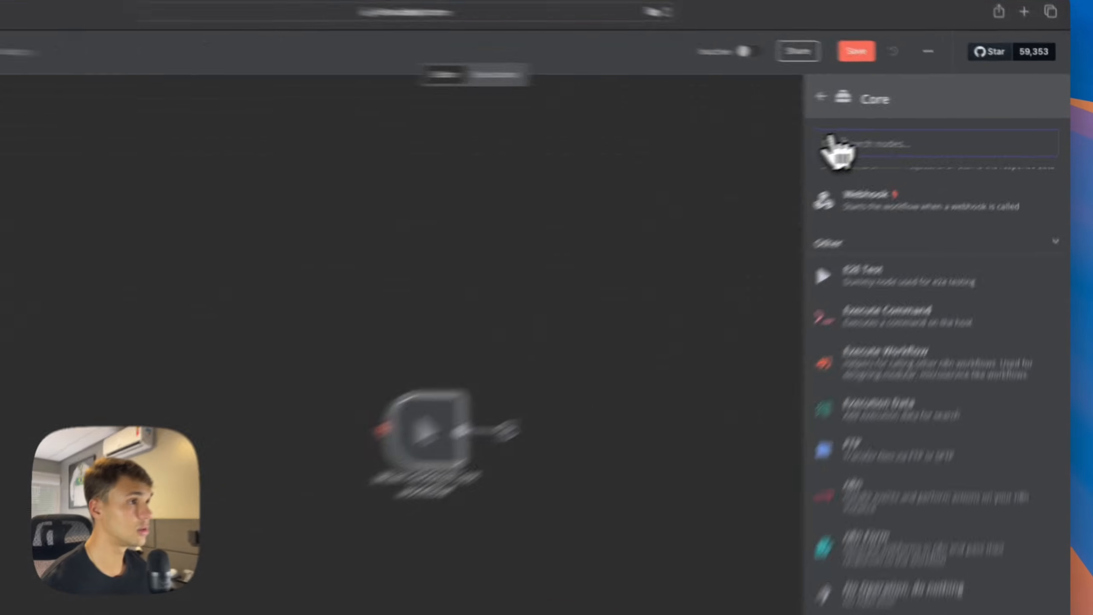
{"action": "left_click", "coordinate": [874, 94]}
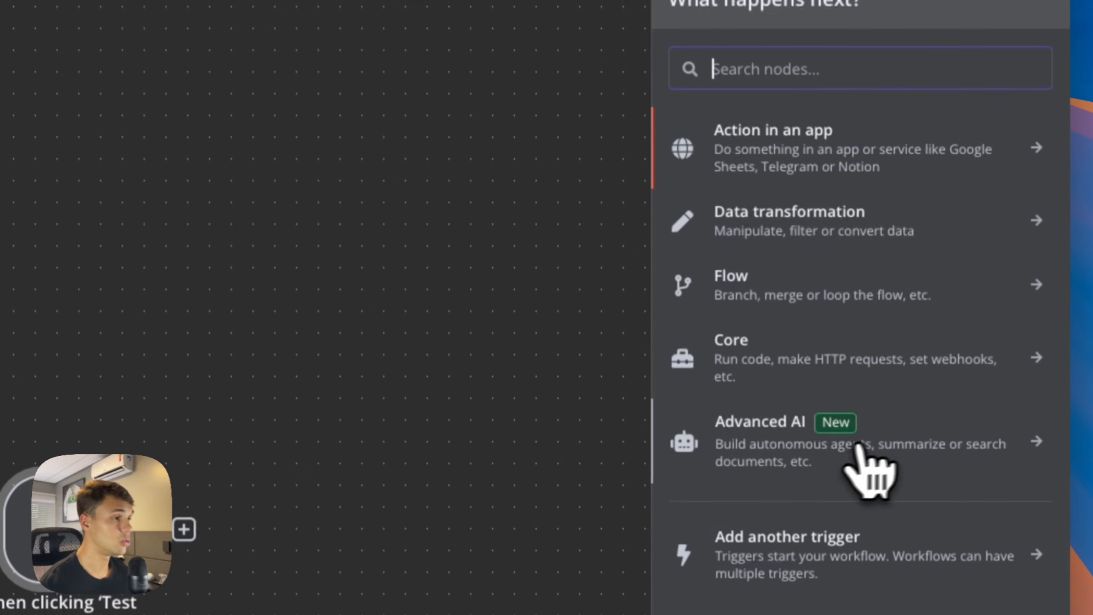
{"action": "left_click", "coordinate": [824, 443]}
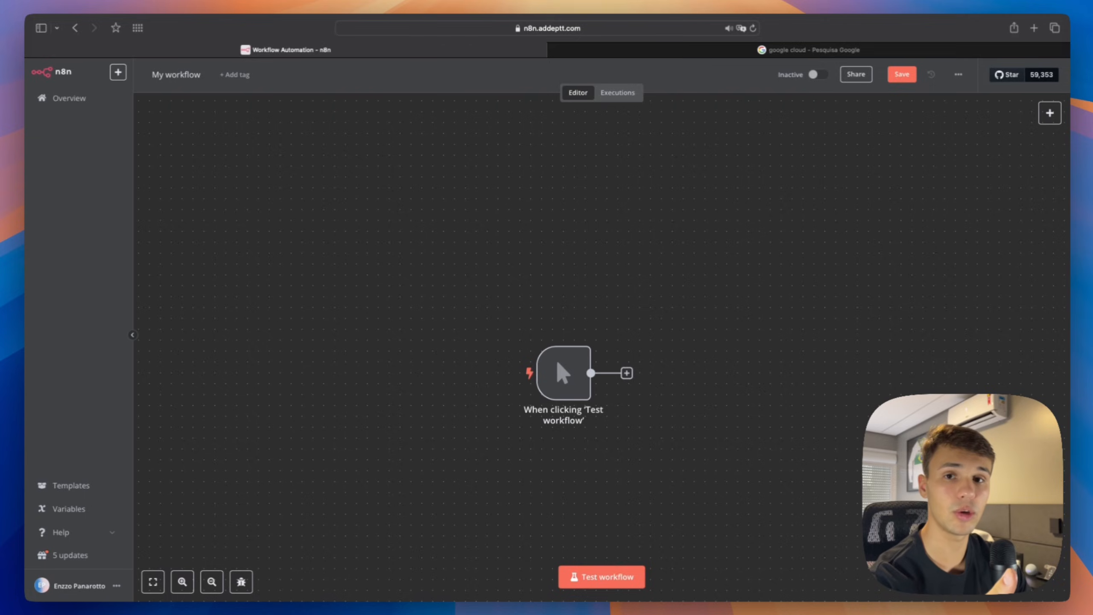
Step: Open the Google Cloud Console from the google cloud search results
{"action": "left_click", "coordinate": [756, 53]}
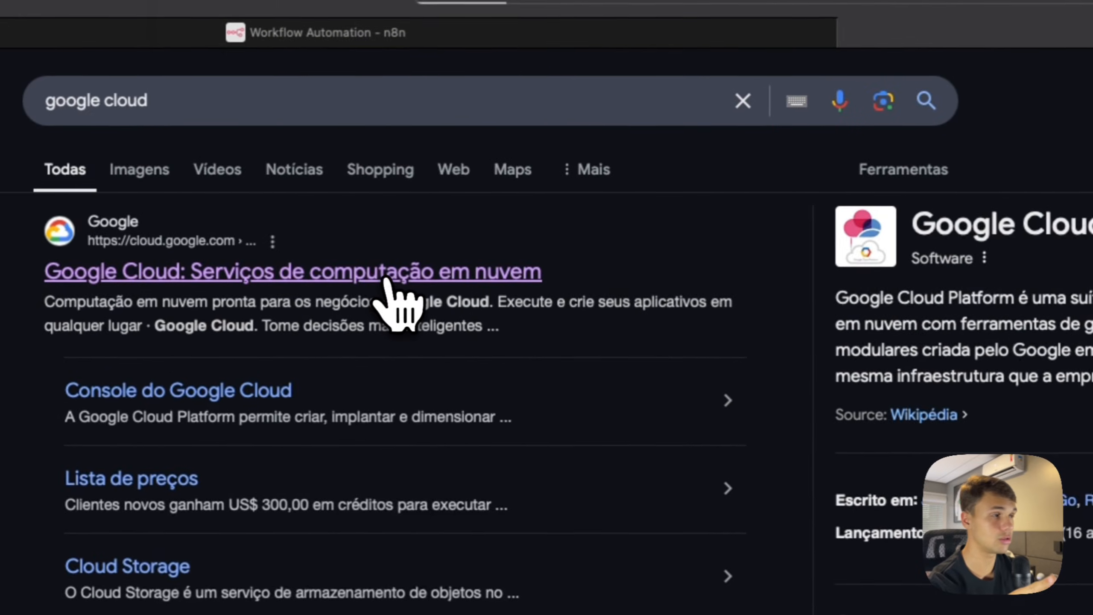
{"action": "left_click", "coordinate": [358, 275]}
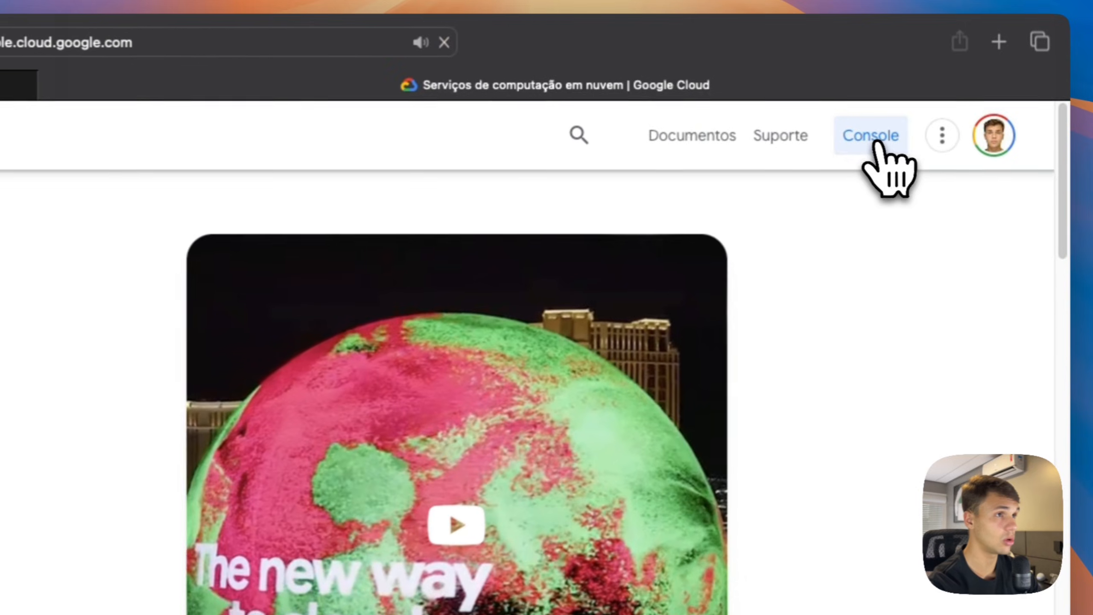
{"action": "left_click", "coordinate": [900, 130]}
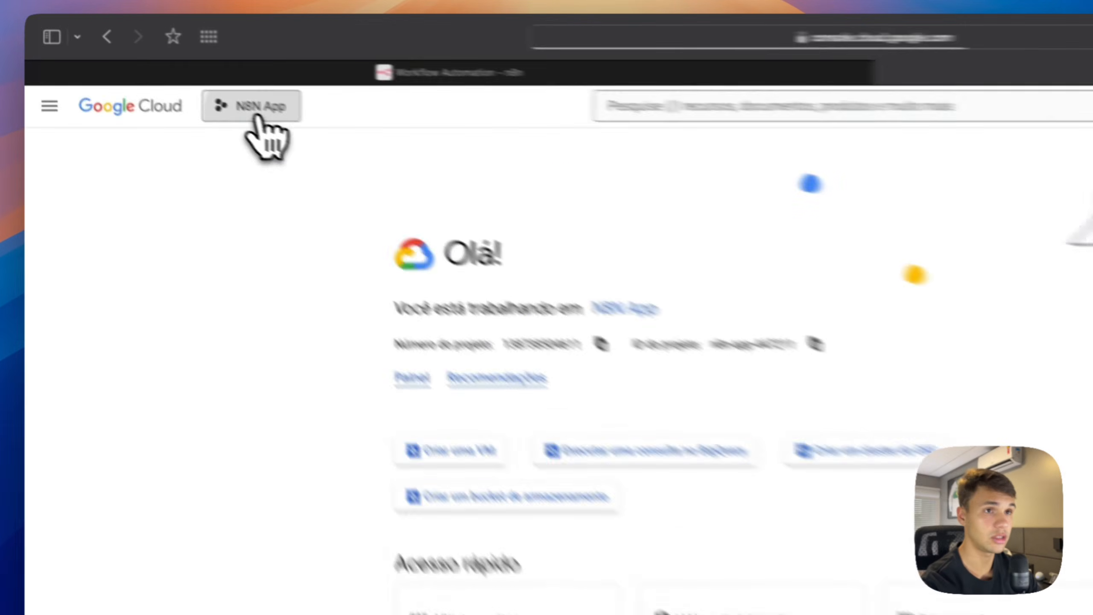
Step: Create a new project named 'Demo youtube' and make it the active project
{"action": "left_click", "coordinate": [174, 84]}
{"action": "left_click", "coordinate": [716, 188]}
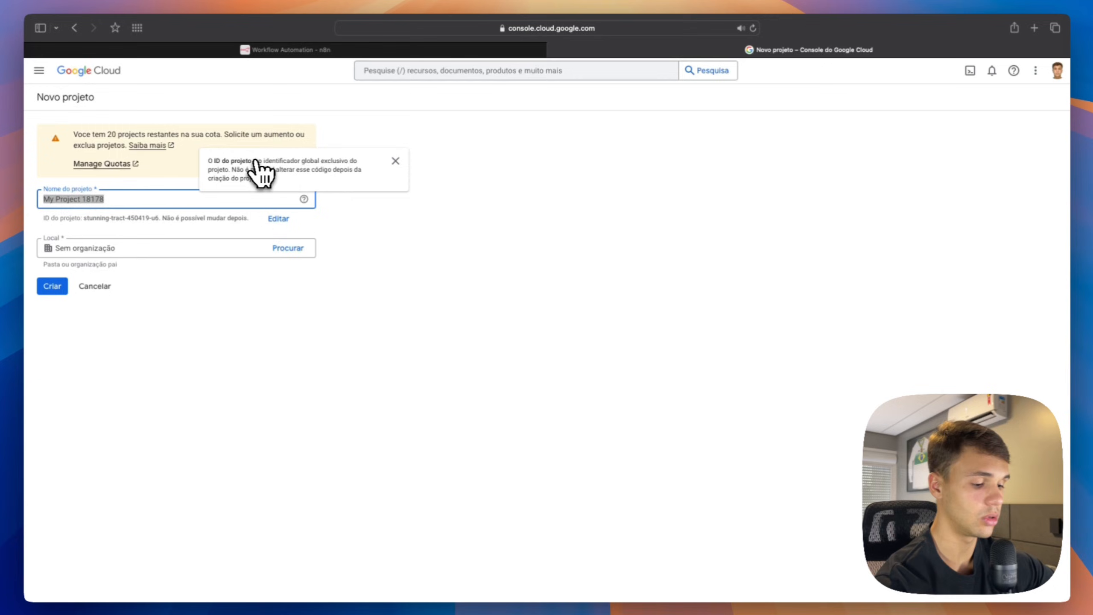
{"action": "type", "text": "Demo "}
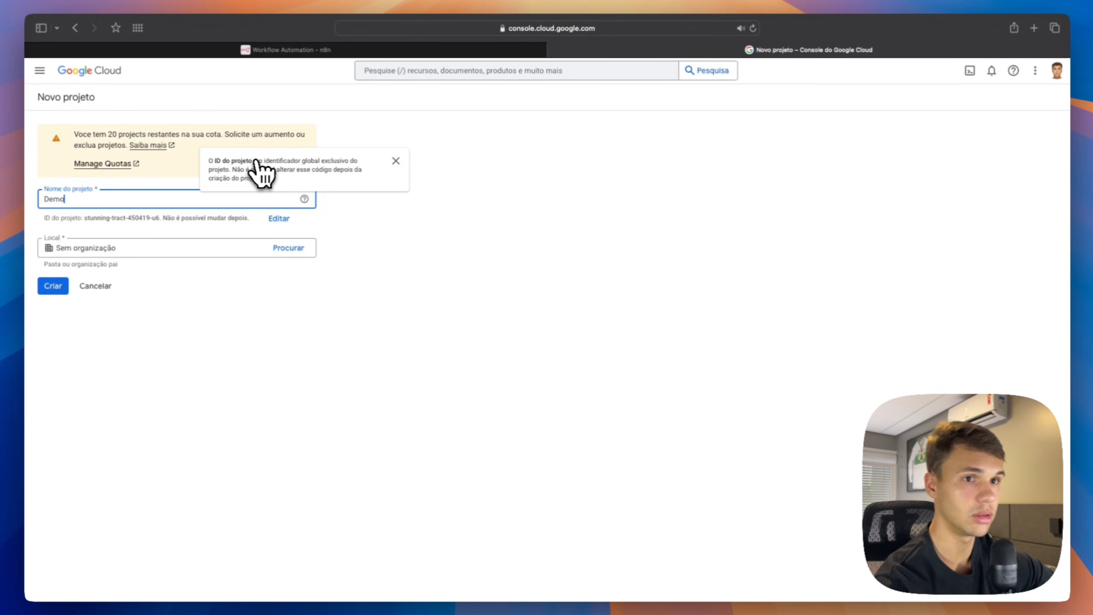
{"action": "type", "text": "youtube"}
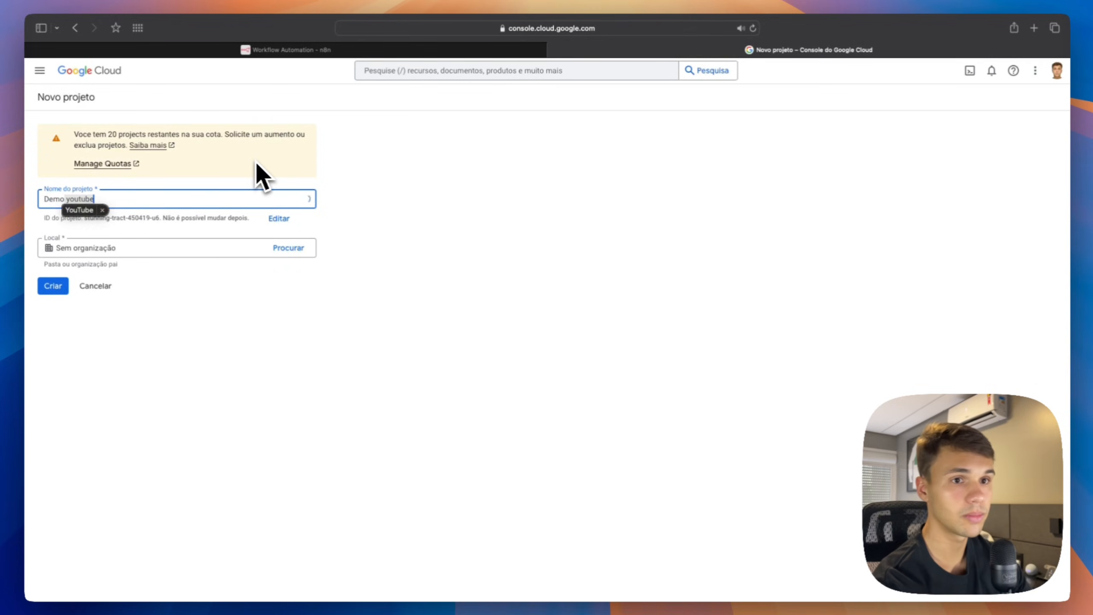
{"action": "left_click", "coordinate": [53, 286]}
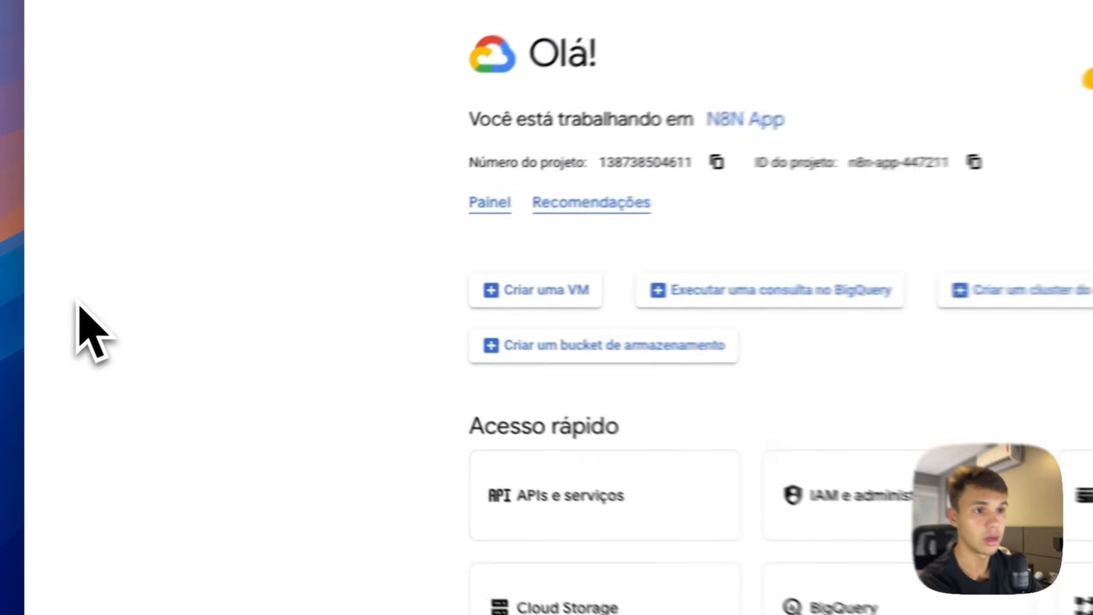
{"action": "left_click", "coordinate": [869, 137]}
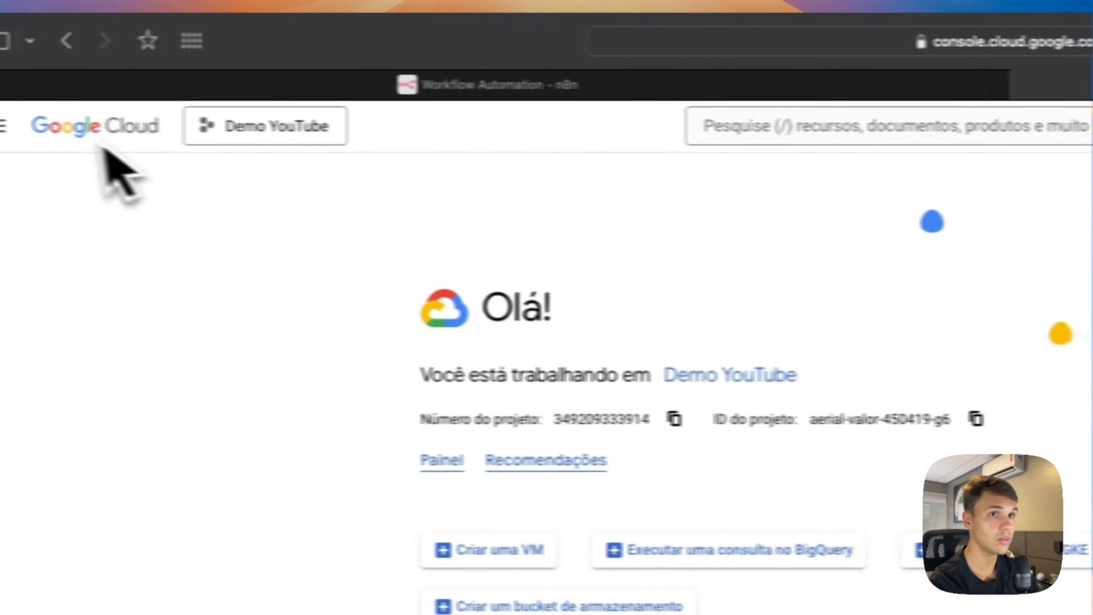
Step: Find the Google Sheets API in the API library (Biblioteca) and enable it
{"action": "left_click", "coordinate": [64, 134]}
{"action": "mouse_move", "coordinate": [202, 349]}
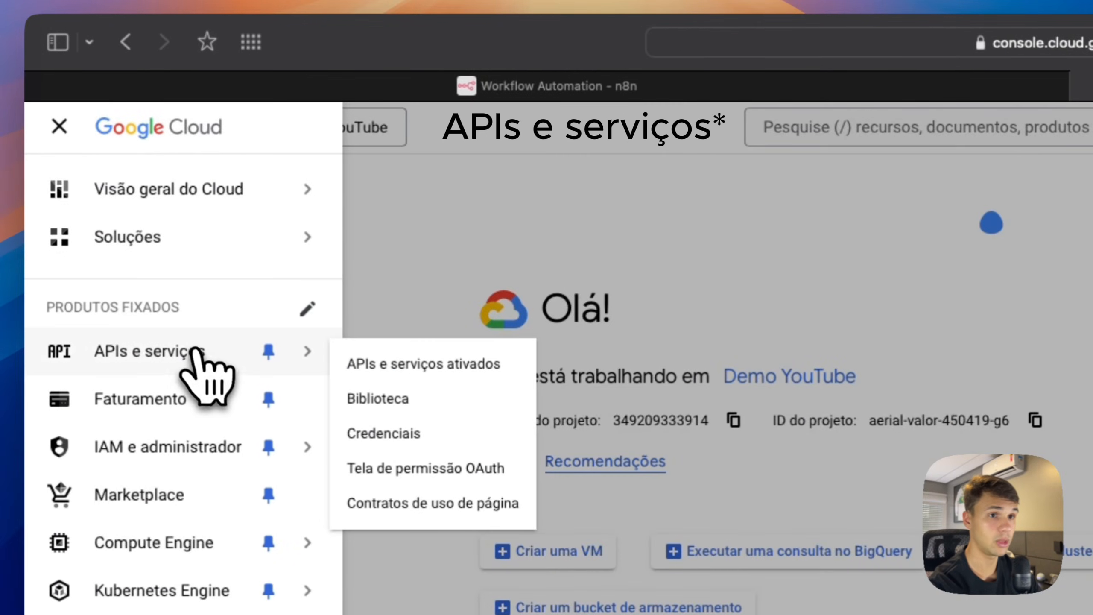
{"action": "left_click", "coordinate": [442, 388]}
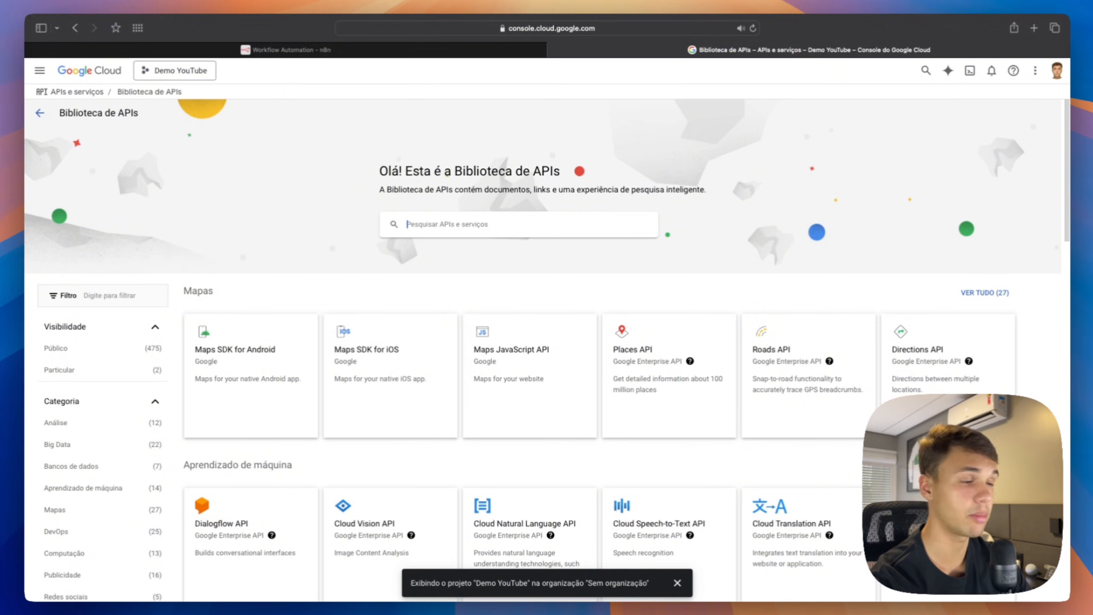
{"action": "type", "text": "sheets"}
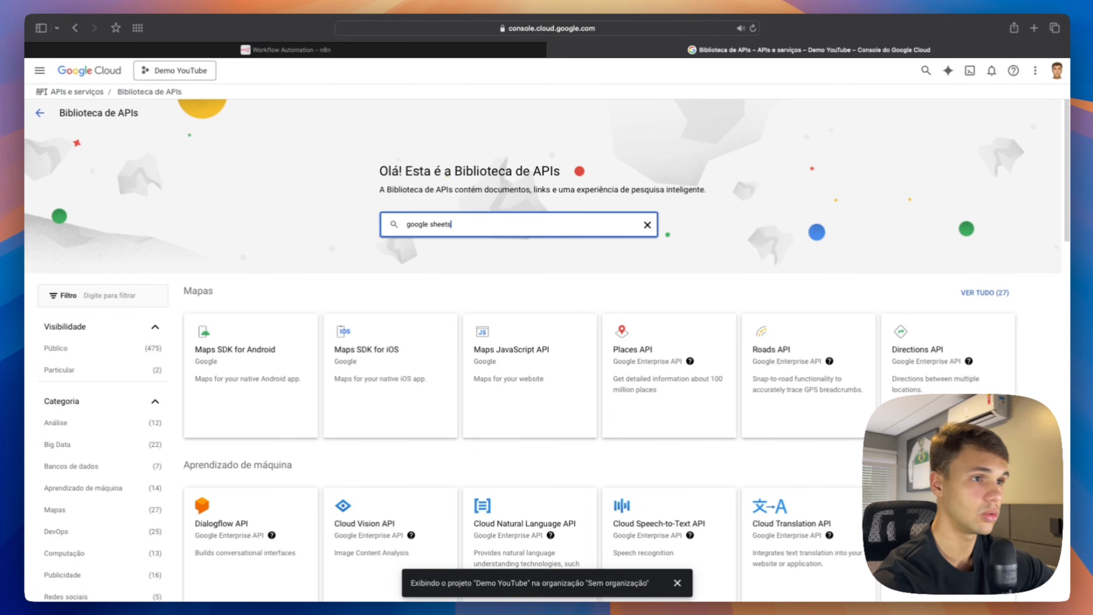
{"action": "type", "text": "oogle sheets"}
{"action": "key", "text": "Return"}
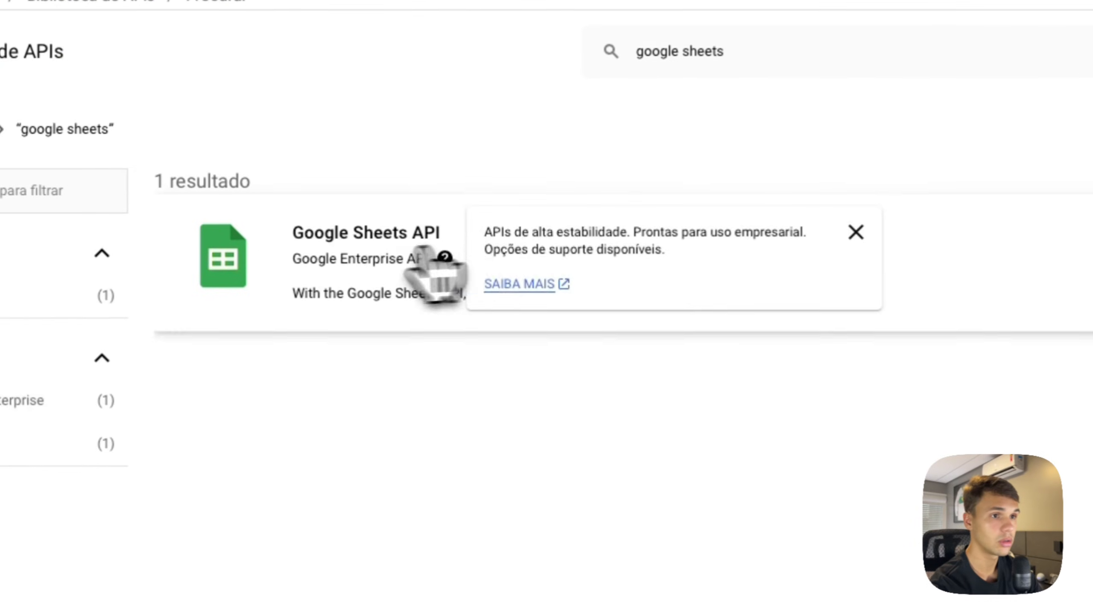
{"action": "left_click", "coordinate": [317, 295]}
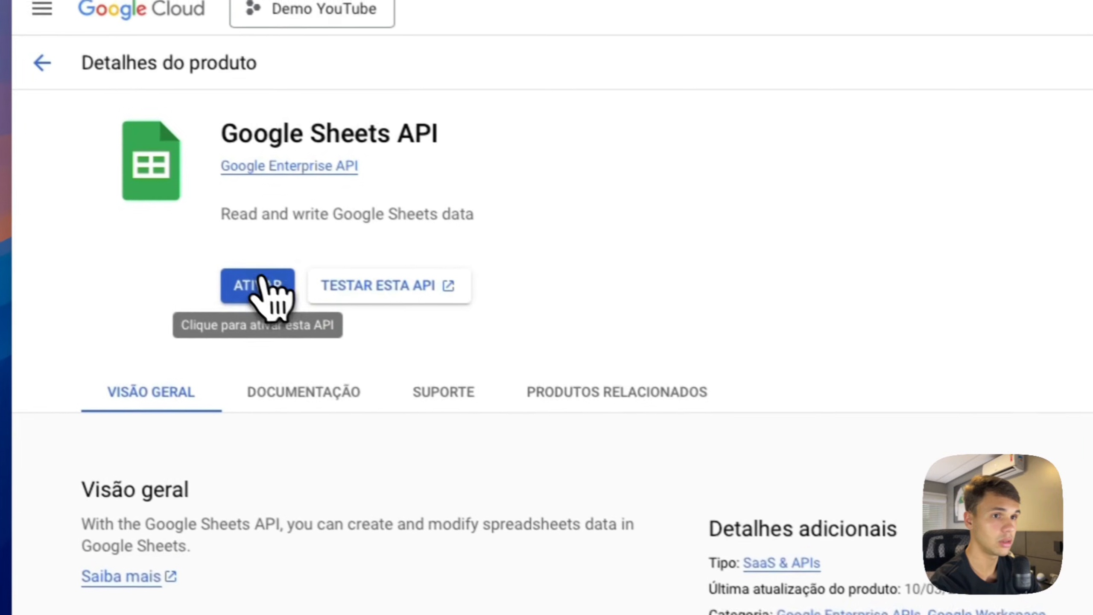
{"action": "left_click", "coordinate": [263, 282]}
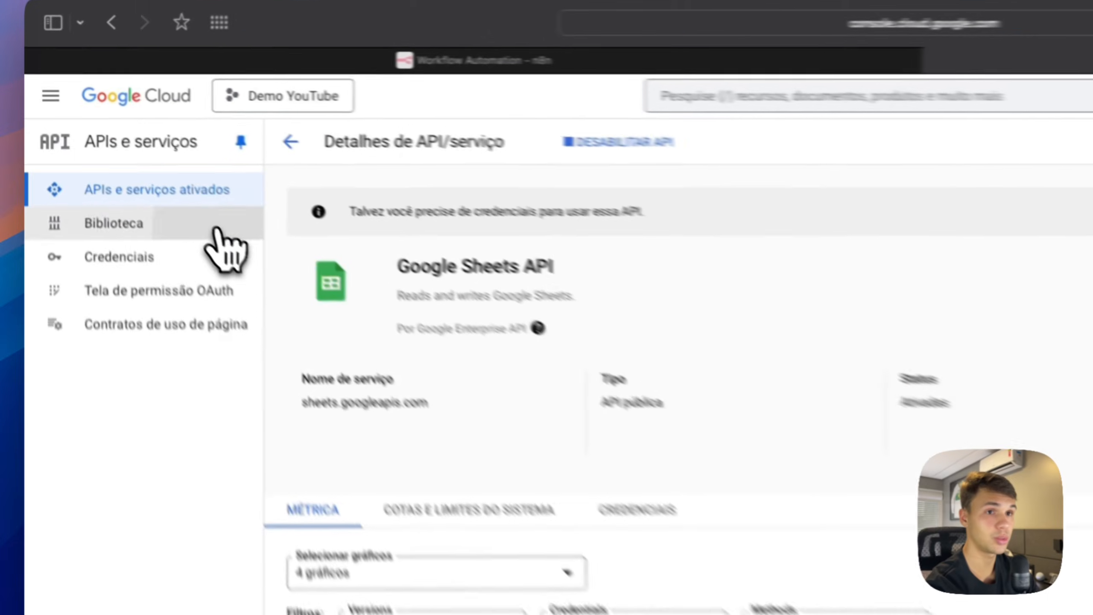
Step: Search the API library for 'gma' and enable the Gmail API
{"action": "left_click", "coordinate": [131, 146]}
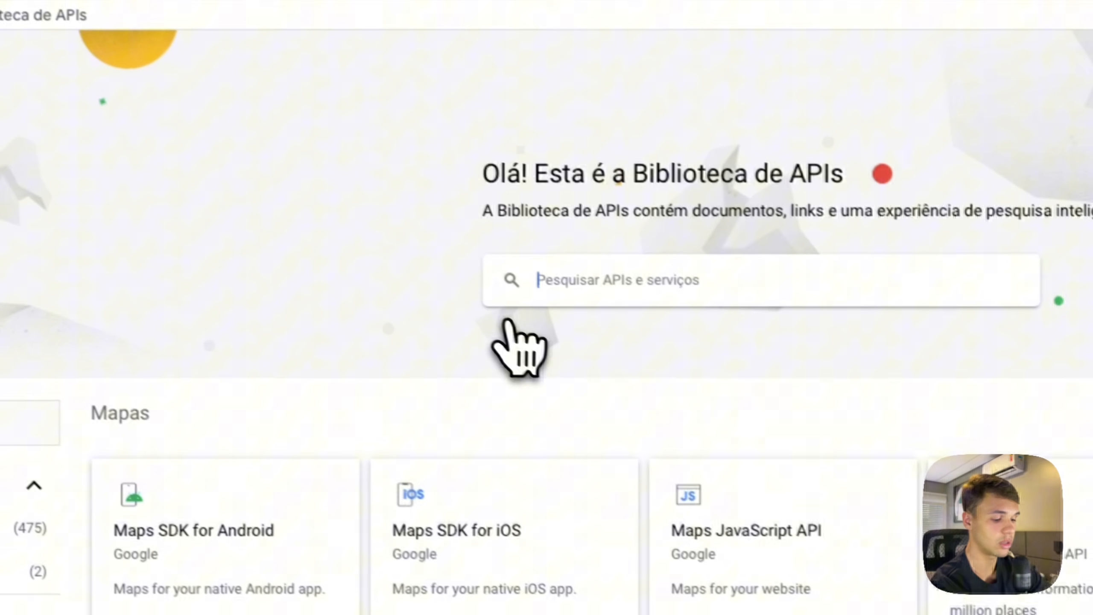
{"action": "left_click", "coordinate": [685, 386]}
{"action": "type", "text": "gmai"}
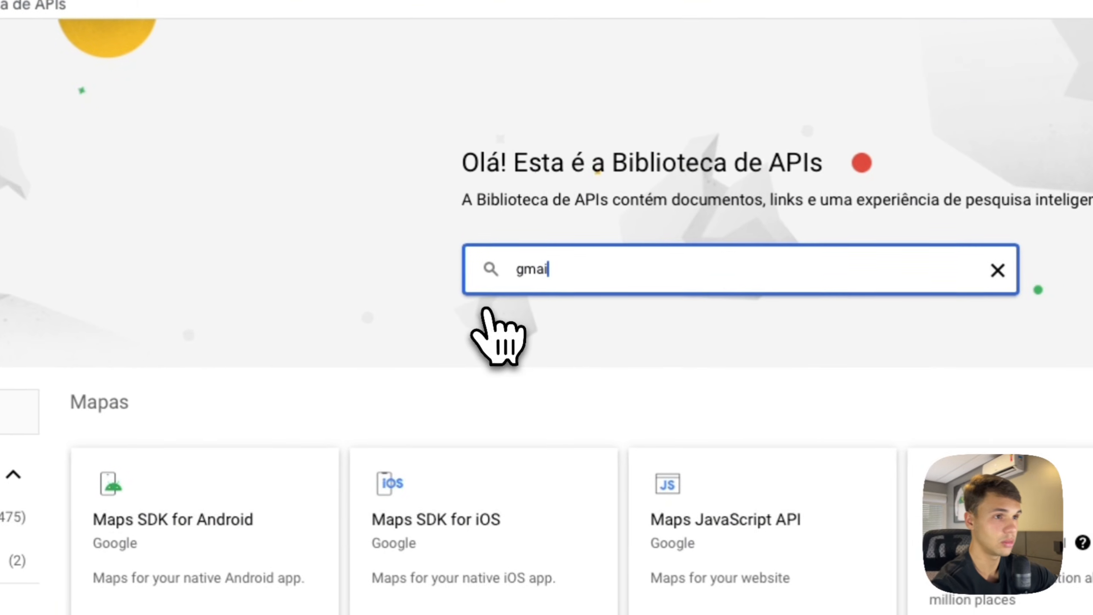
{"action": "key", "text": "Return"}
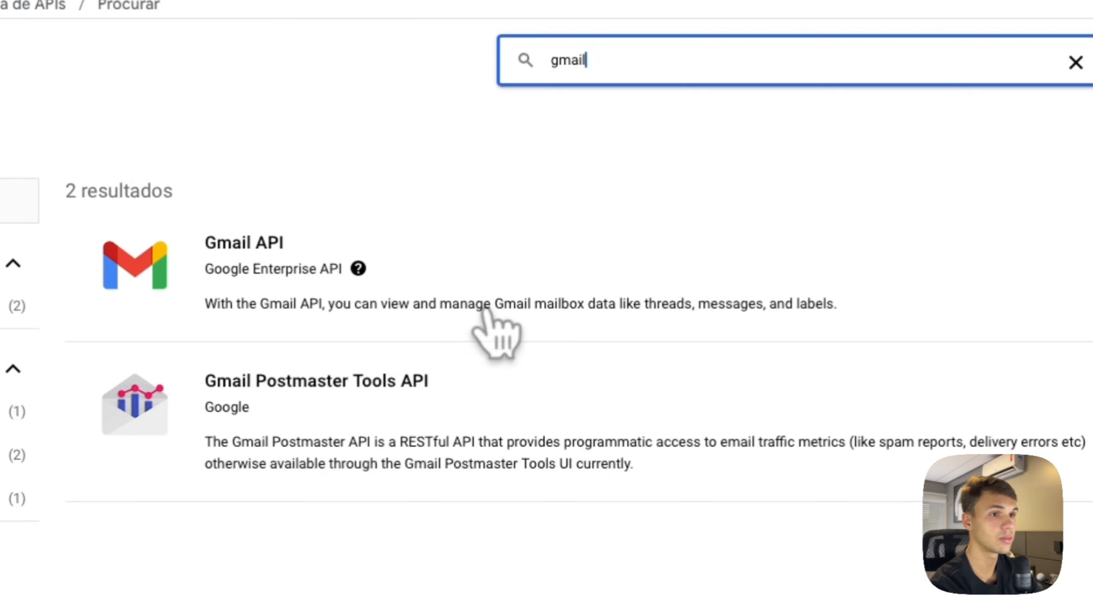
{"action": "left_click", "coordinate": [728, 245]}
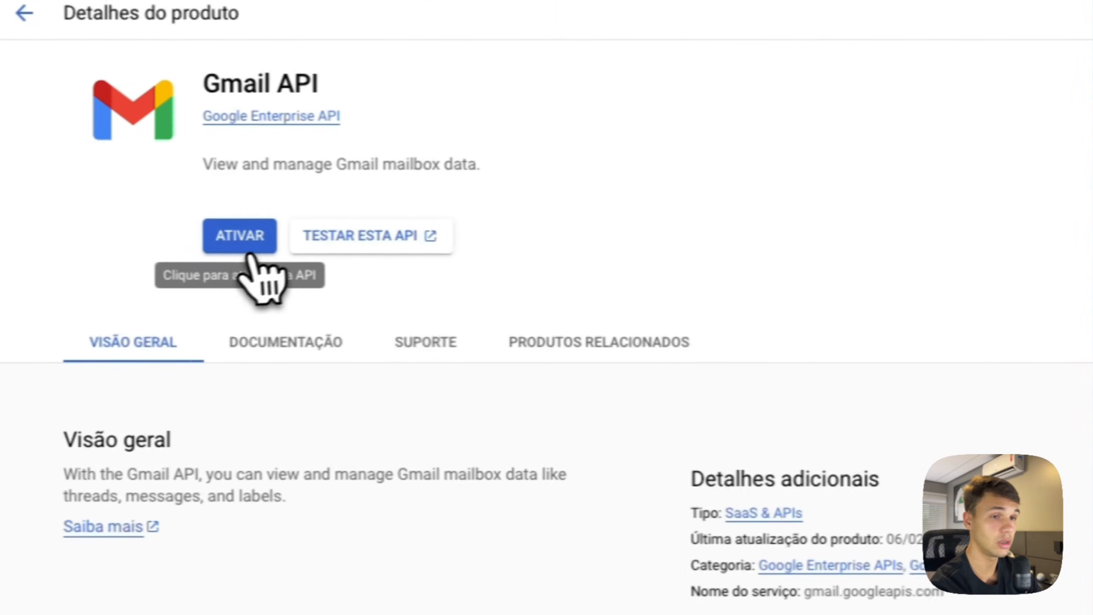
{"action": "left_click", "coordinate": [249, 255]}
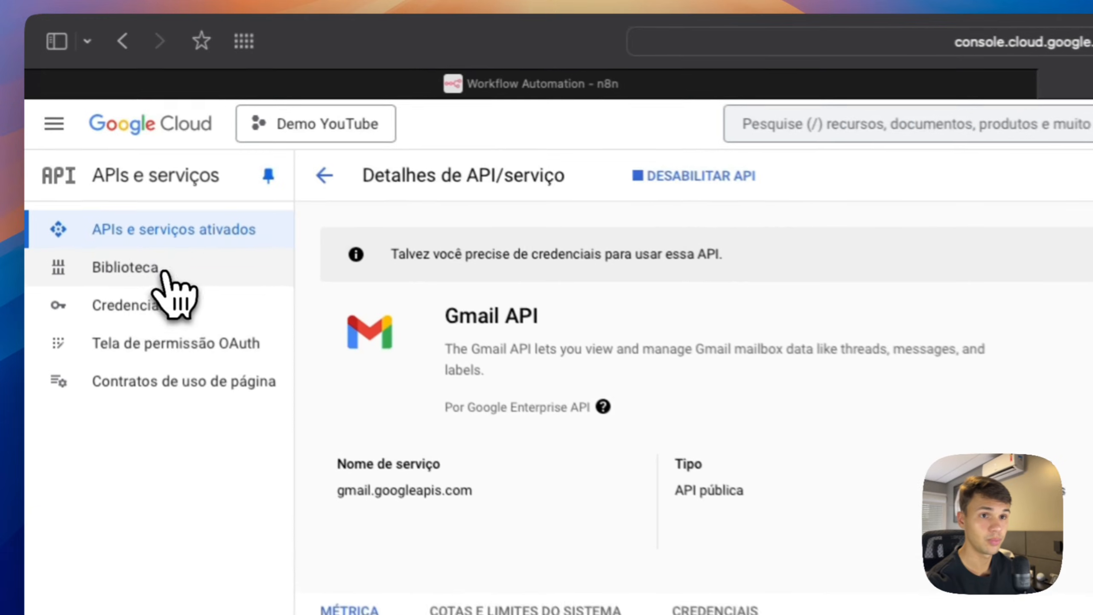
Step: Search for 'drive', enable the Google Drive API, then go to the OAuth consent screen
{"action": "left_click", "coordinate": [108, 146]}
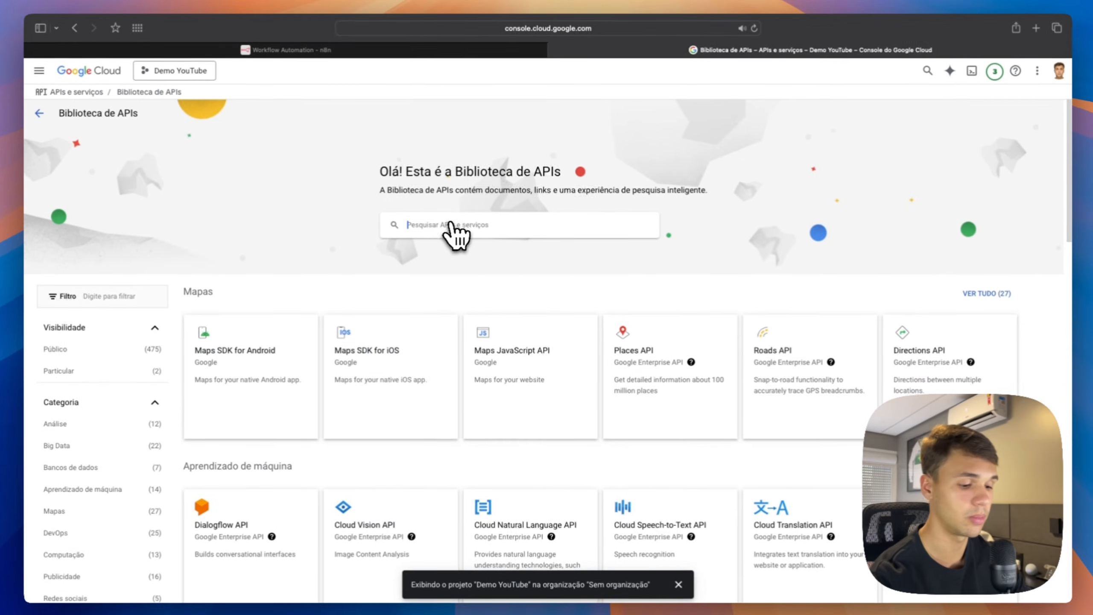
{"action": "type", "text": "drive"}
{"action": "key", "text": "Return"}
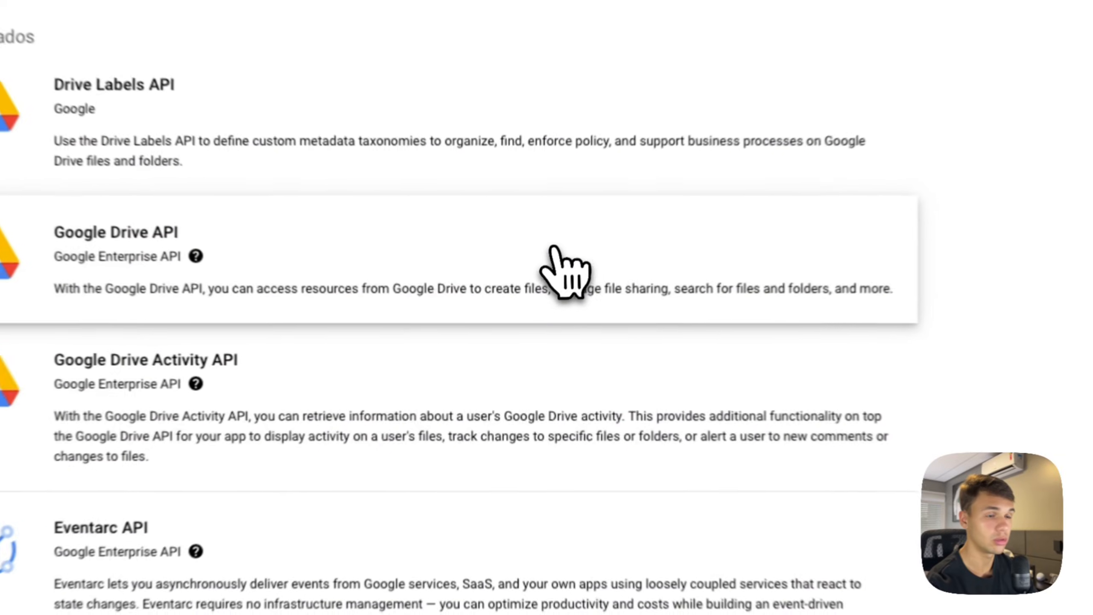
{"action": "left_click", "coordinate": [522, 302]}
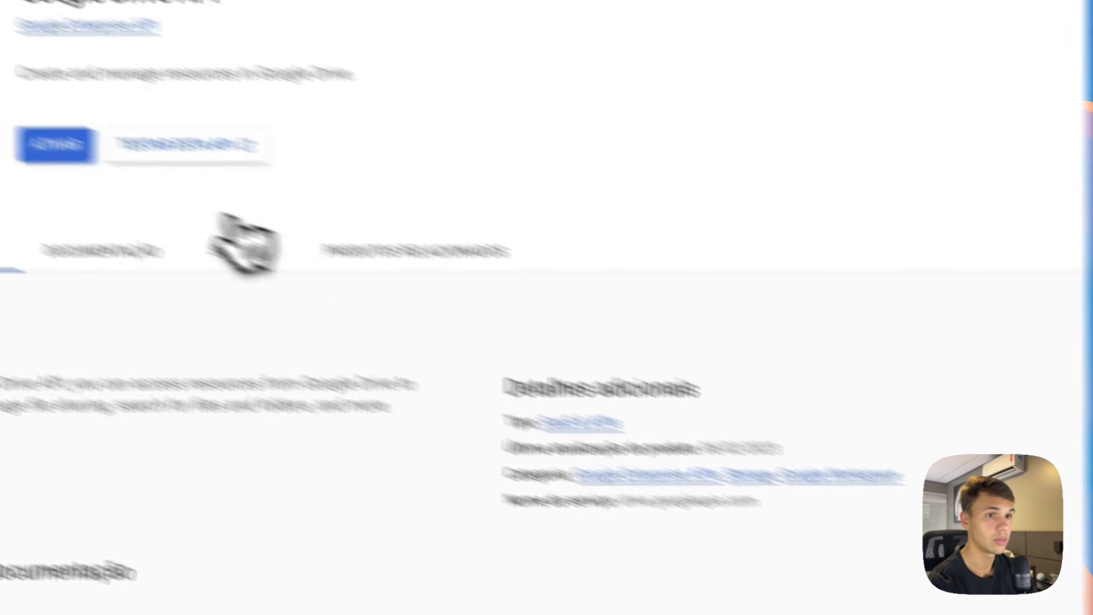
{"action": "left_click", "coordinate": [73, 146]}
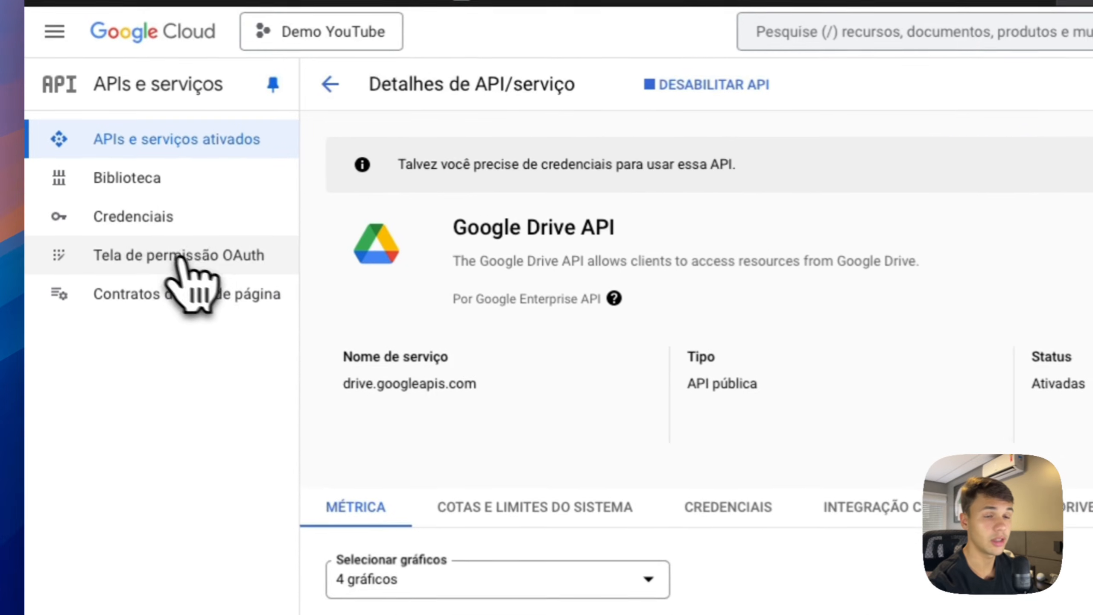
{"action": "left_click", "coordinate": [189, 260]}
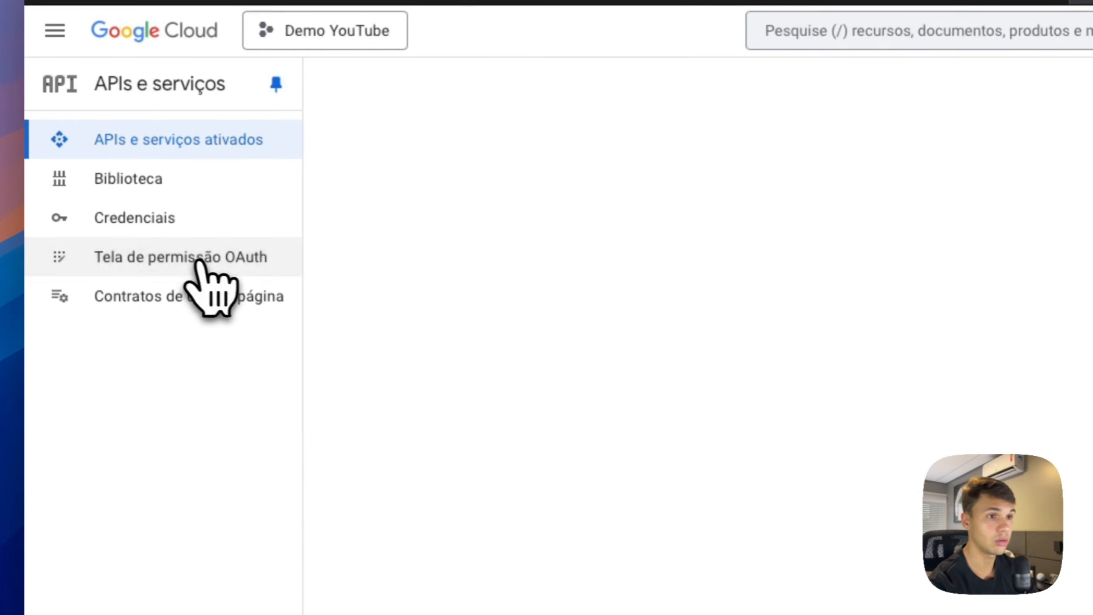
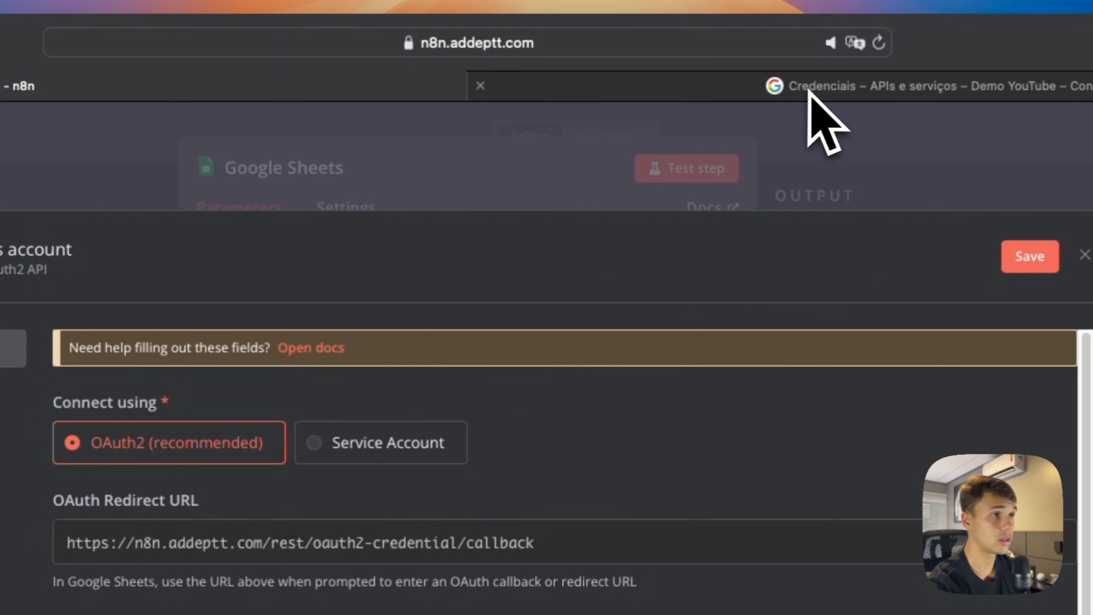
Step: Start a new OAuth client ID in Google Cloud credentials, of type Web application
{"action": "left_click", "coordinate": [808, 91]}
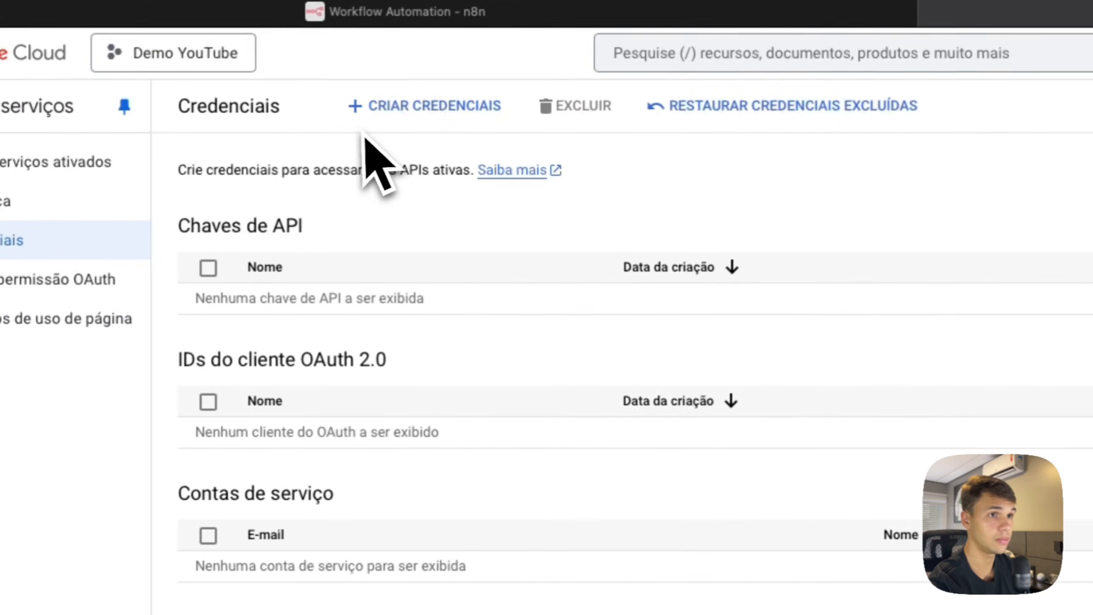
{"action": "left_click", "coordinate": [409, 110]}
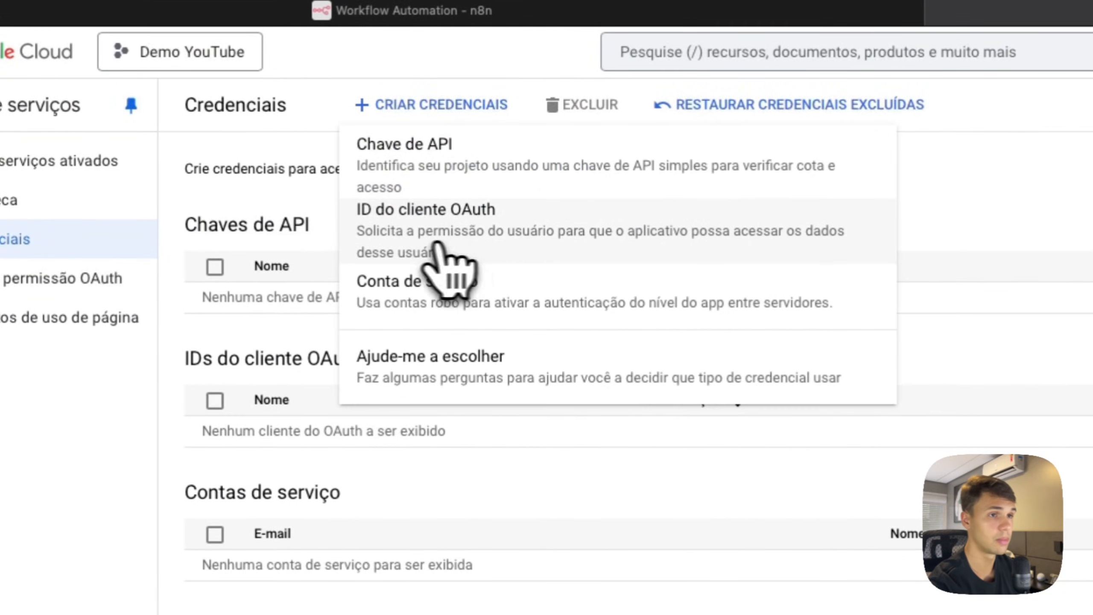
{"action": "left_click", "coordinate": [522, 235]}
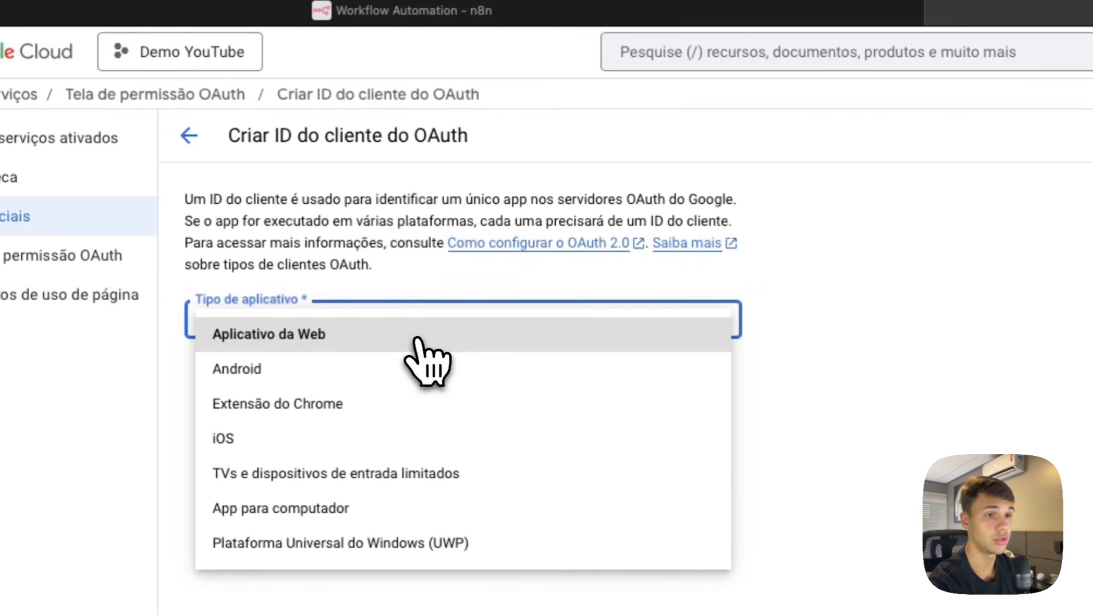
{"action": "left_click", "coordinate": [416, 340]}
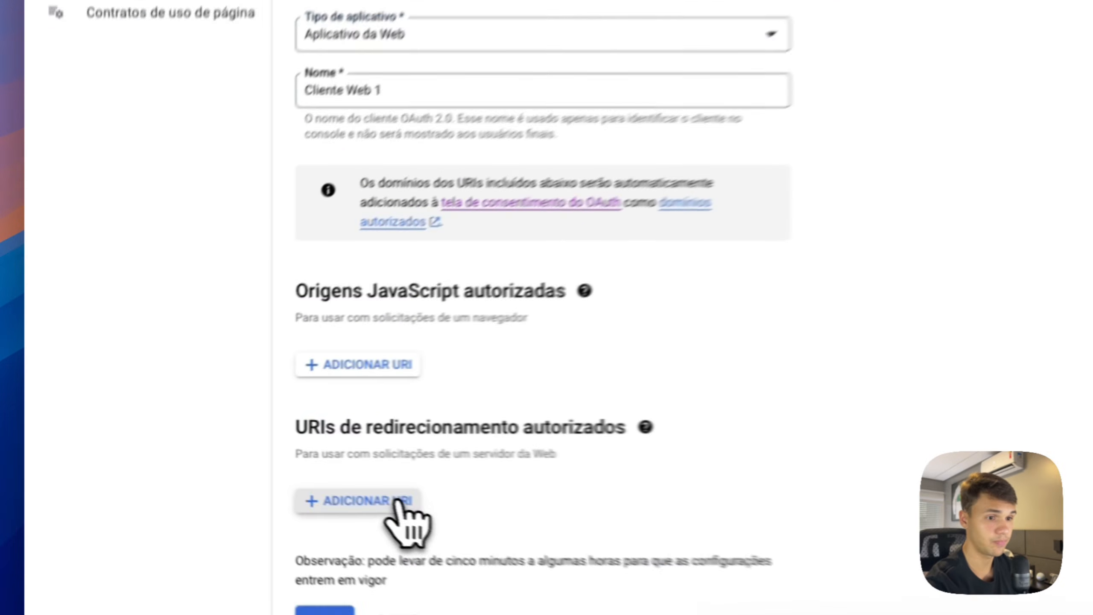
Step: Add n8n's OAuth callback URL as the client's authorised redirect URI and create it
{"action": "left_click", "coordinate": [238, 467]}
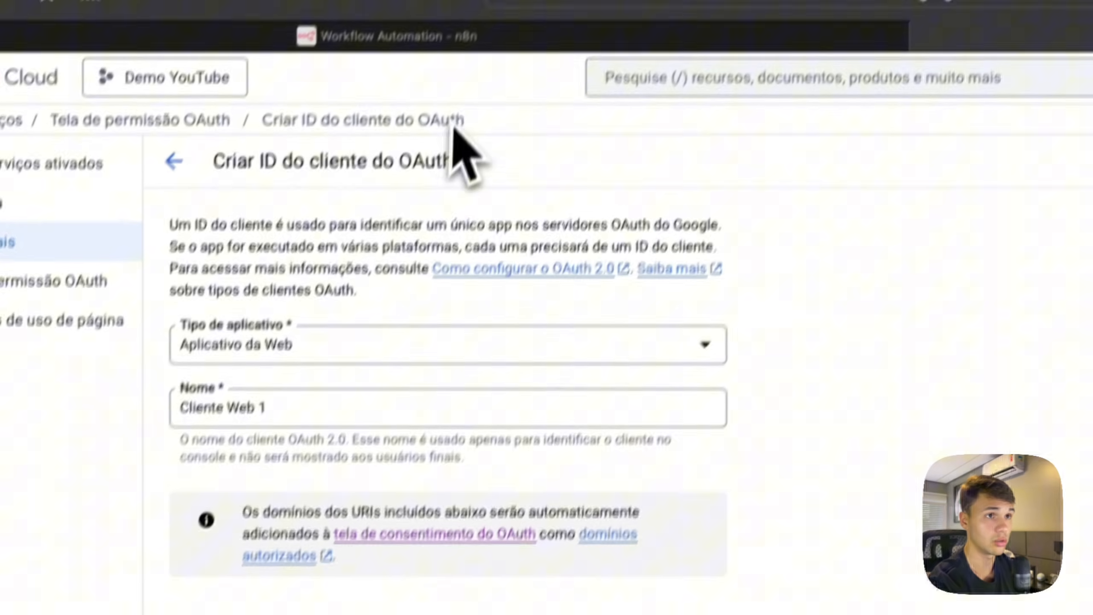
{"action": "left_click", "coordinate": [442, 90]}
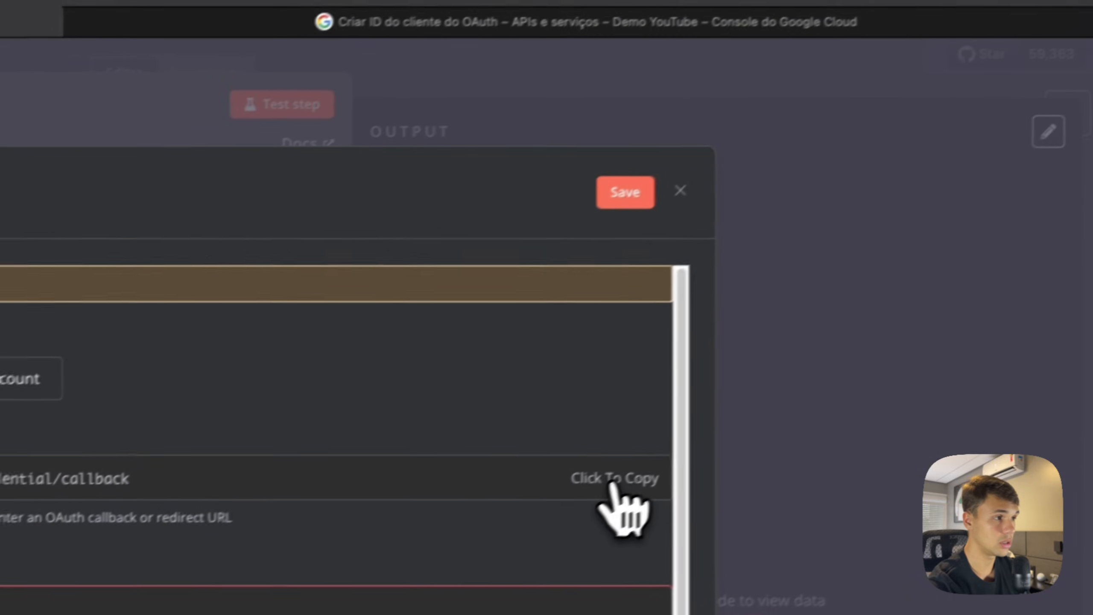
{"action": "left_click", "coordinate": [611, 478]}
{"action": "left_click", "coordinate": [676, 20]}
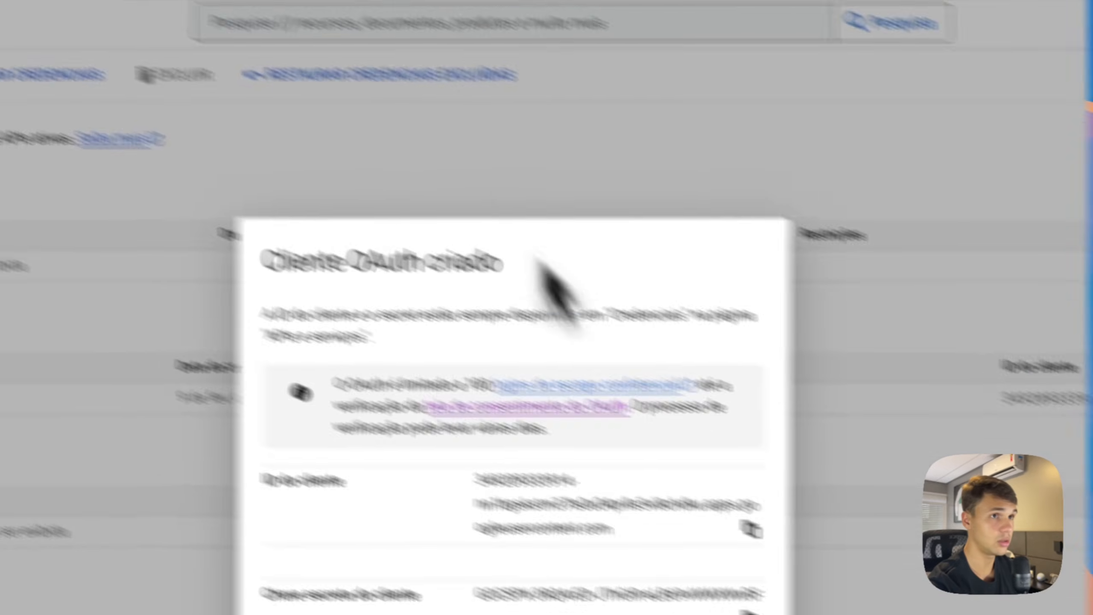
Step: Paste the OAuth client ID and secret into the n8n Google Sheets credential, naming it 'Demo YouTube'
{"action": "left_click", "coordinate": [384, 76]}
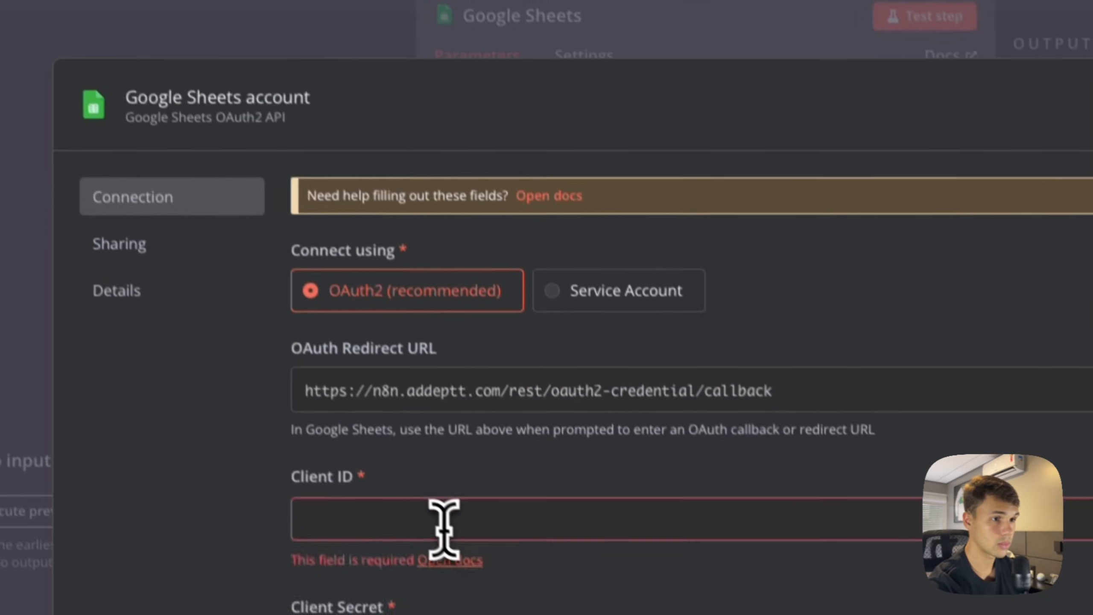
{"action": "left_click", "coordinate": [438, 517]}
{"action": "key", "text": "super+v"}
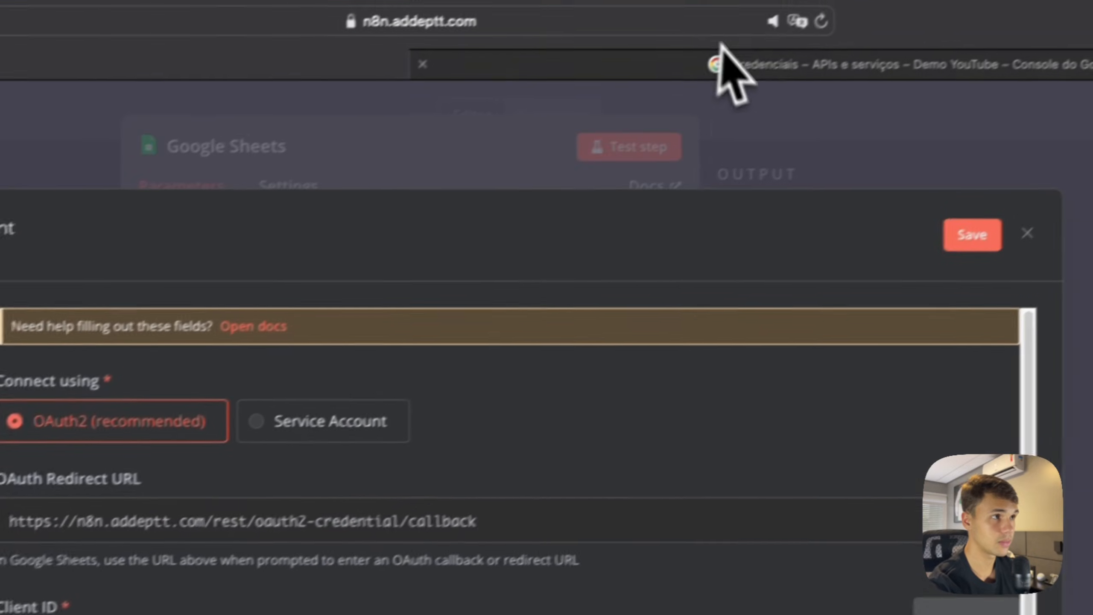
{"action": "left_click", "coordinate": [718, 50]}
{"action": "left_click", "coordinate": [659, 481]}
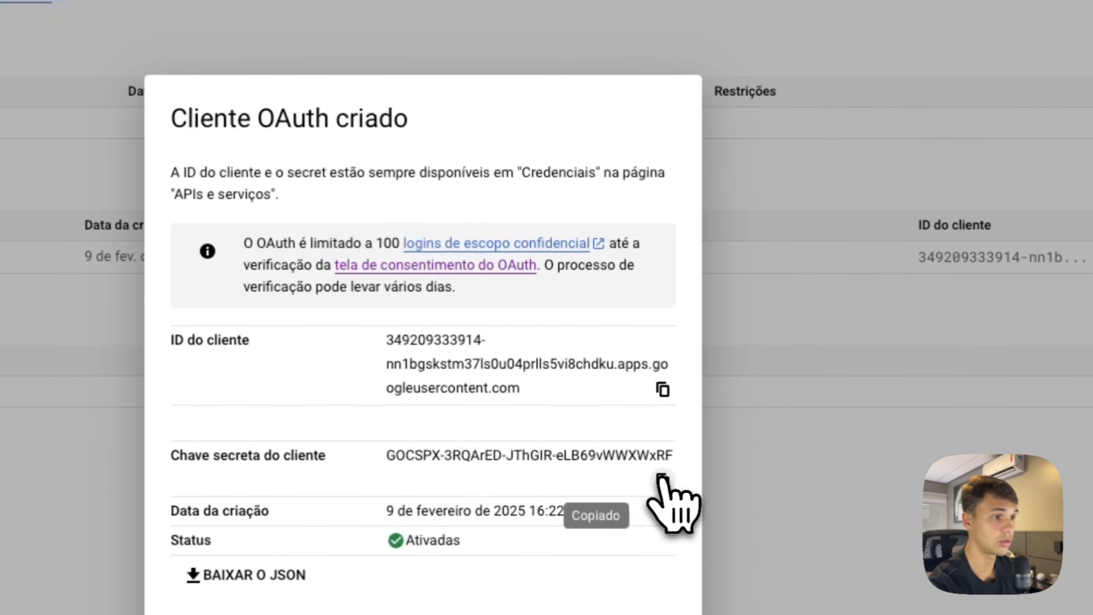
{"action": "left_click", "coordinate": [336, 12]}
{"action": "left_click", "coordinate": [637, 527]}
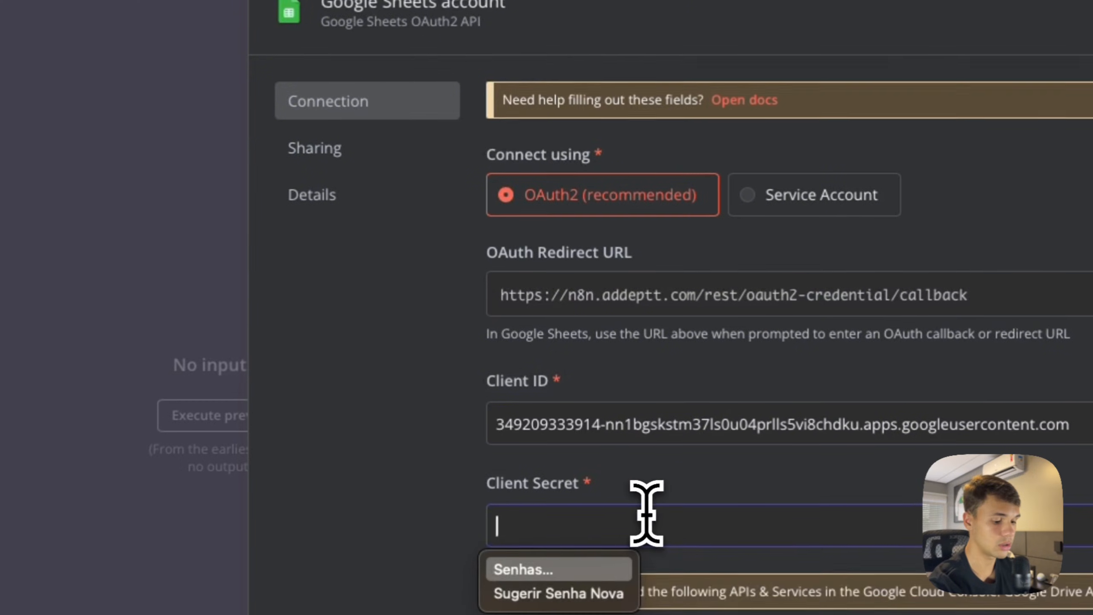
{"action": "key", "text": "super+v"}
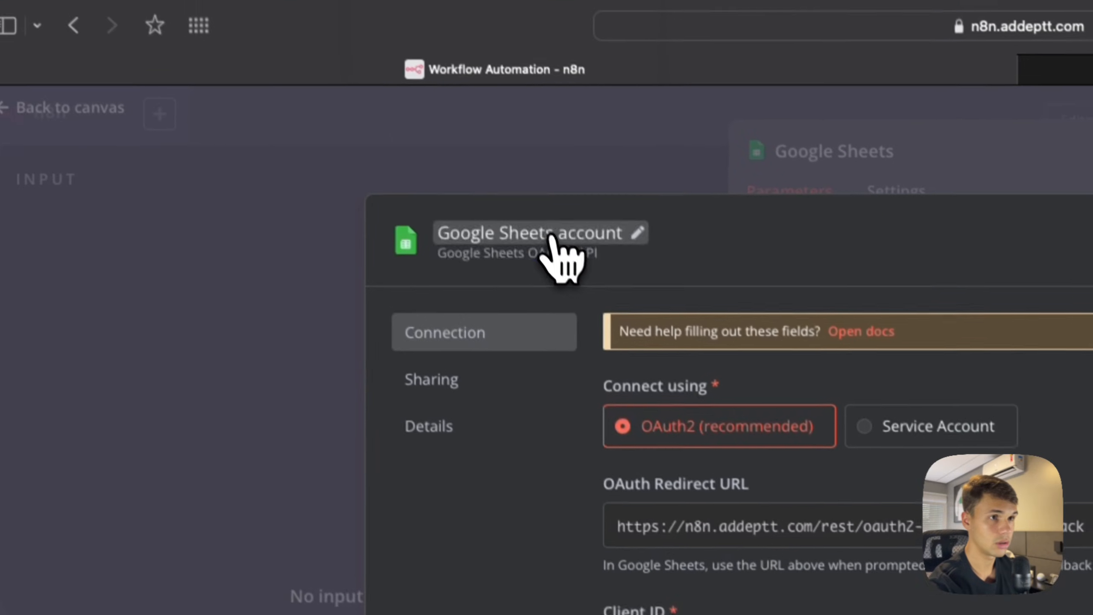
{"action": "left_click", "coordinate": [437, 6]}
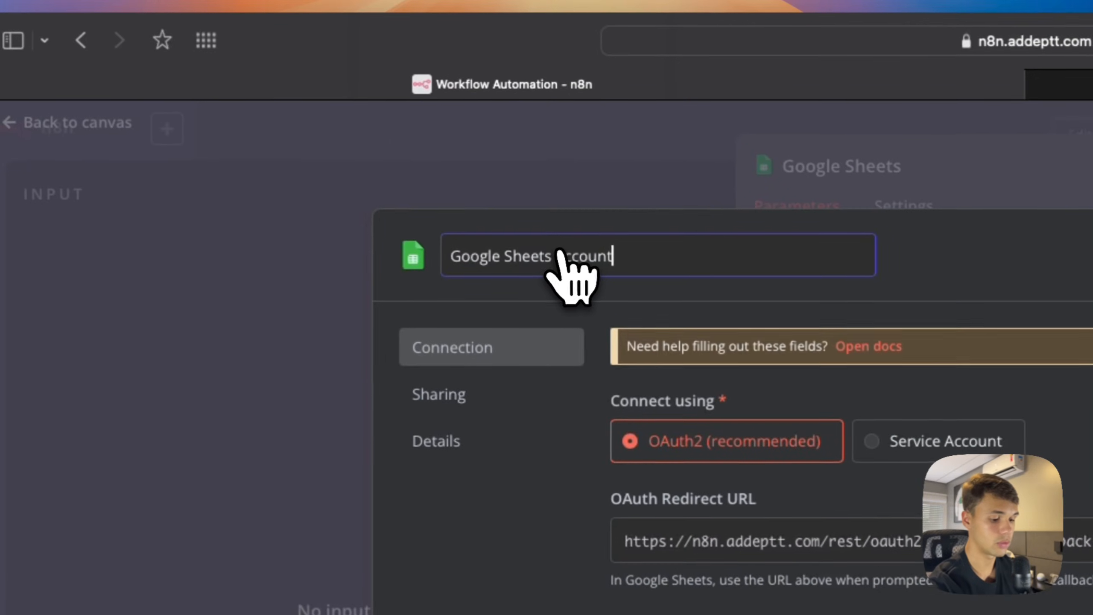
{"action": "type", "text": "Demo"}
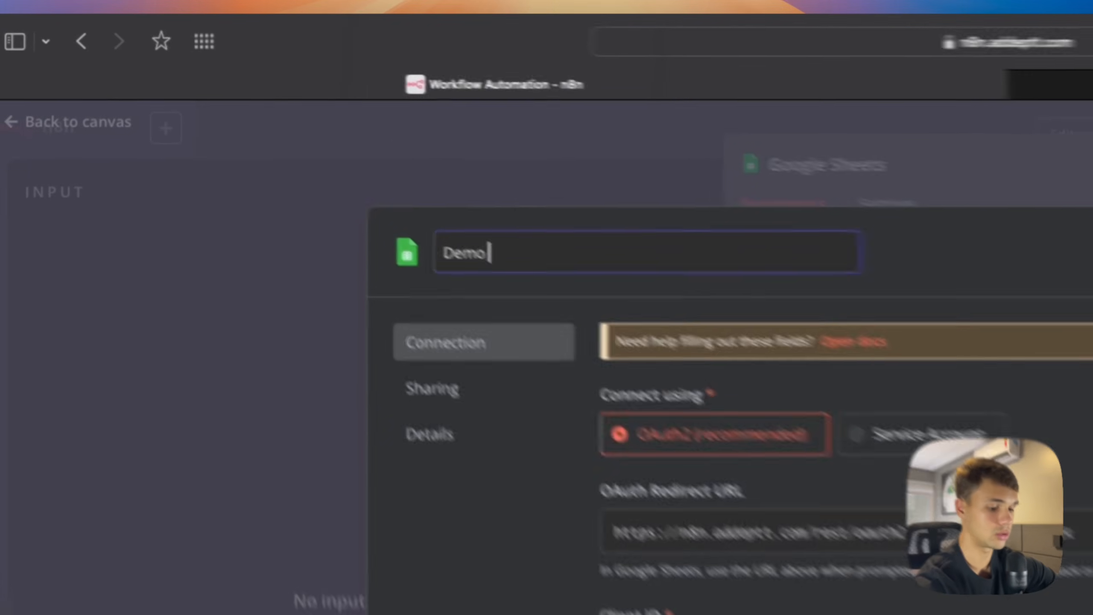
{"action": "type", "text": " youb"}
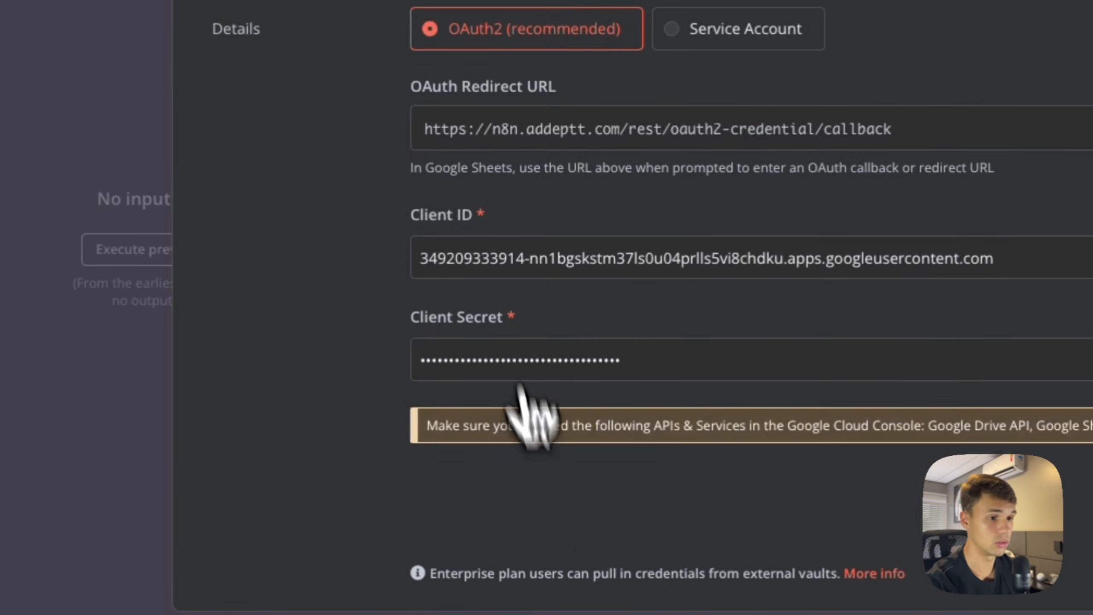
Step: Sign in with Google, bypass the unverified-app warning and grant all requested permissions
{"action": "left_click", "coordinate": [542, 502]}
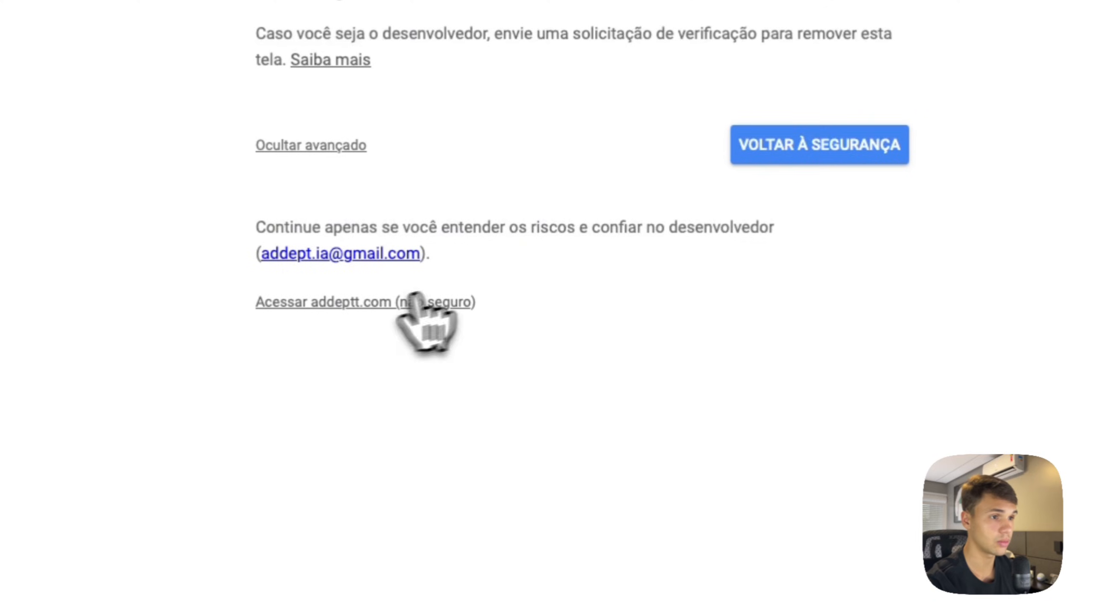
{"action": "left_click", "coordinate": [444, 293]}
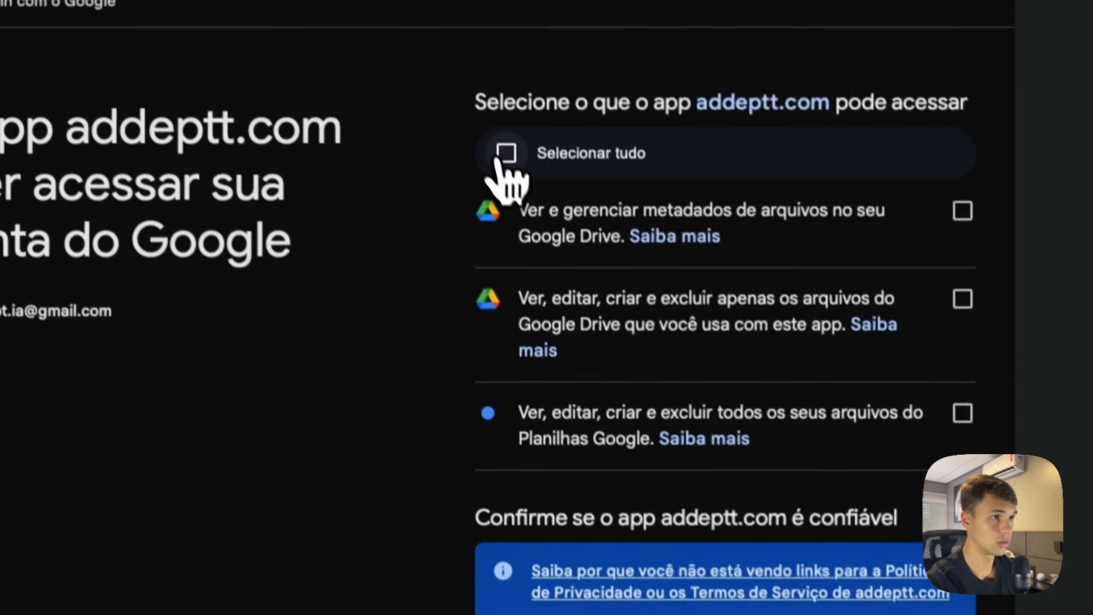
{"action": "left_click", "coordinate": [501, 160]}
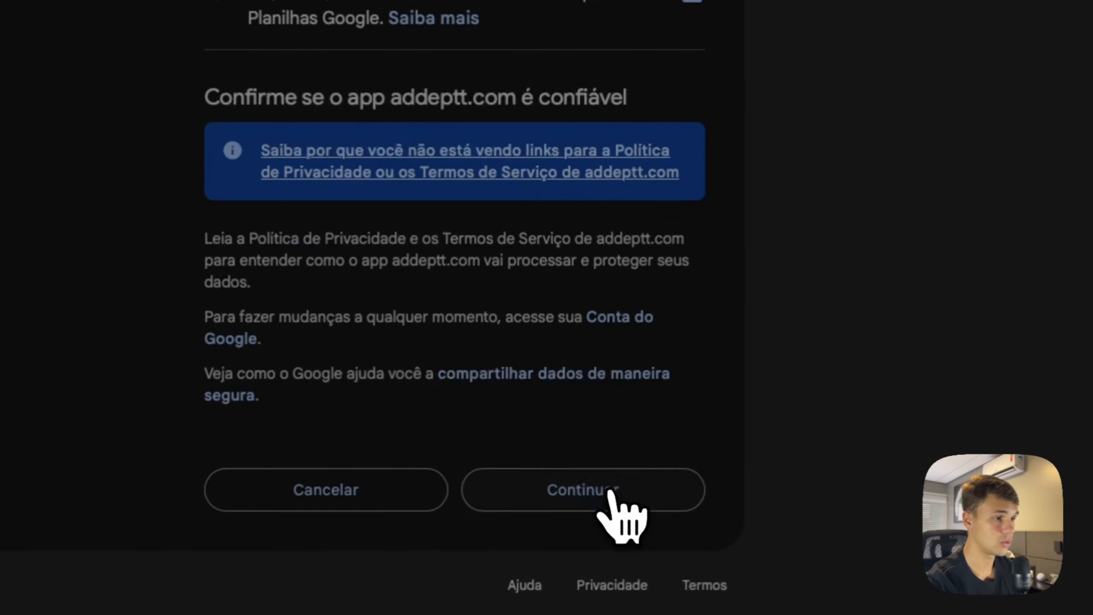
{"action": "left_click", "coordinate": [610, 492]}
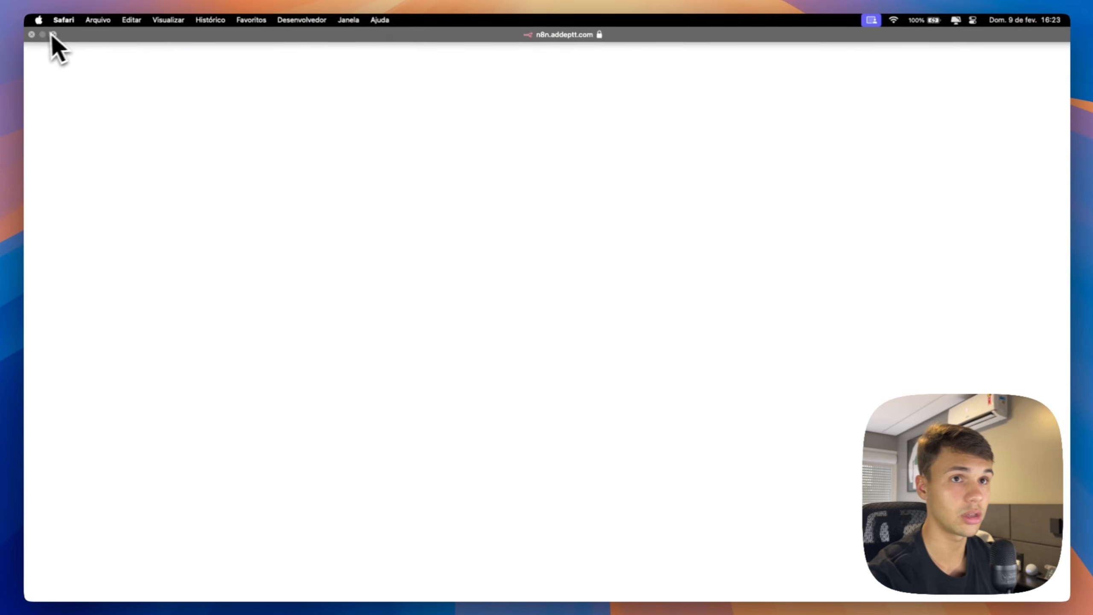
{"action": "left_click", "coordinate": [33, 35]}
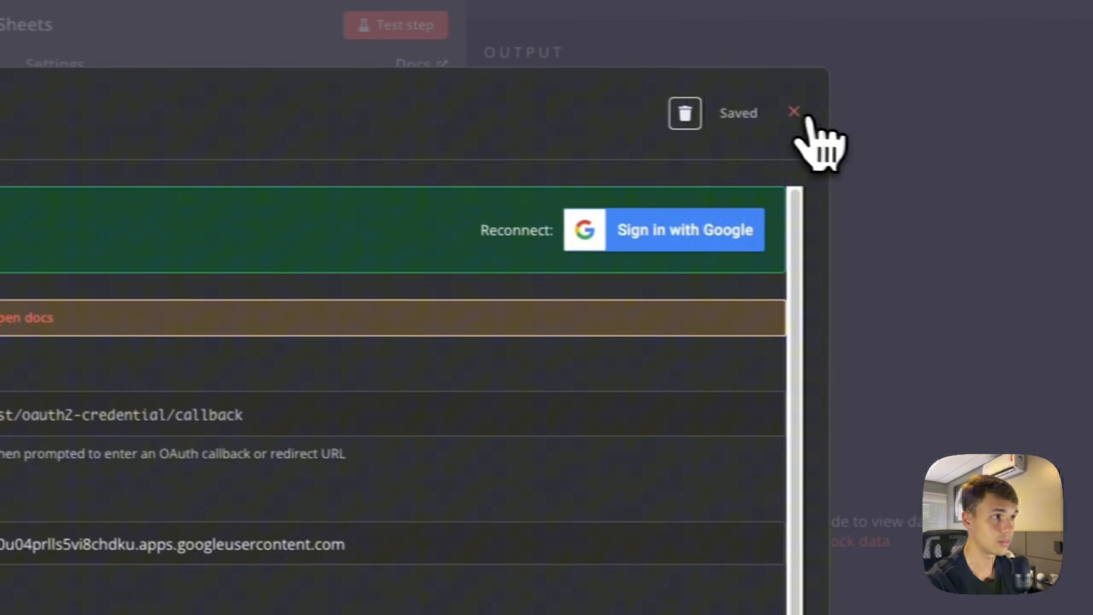
Step: Add a Google Drive 'create file from text' node after Google Sheets
{"action": "left_click", "coordinate": [1046, 148]}
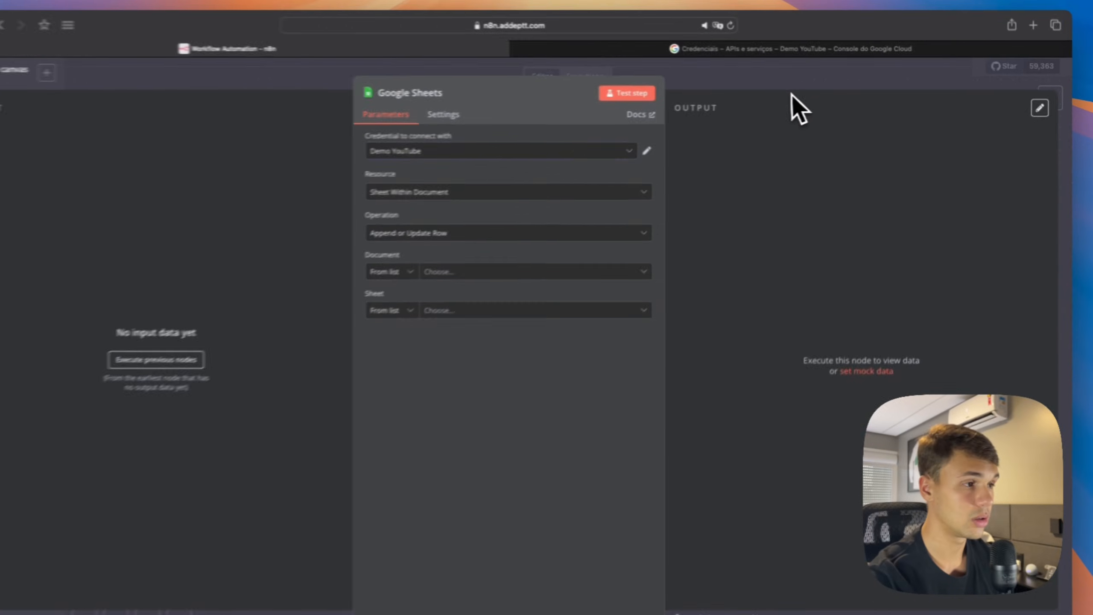
{"action": "left_click", "coordinate": [739, 86]}
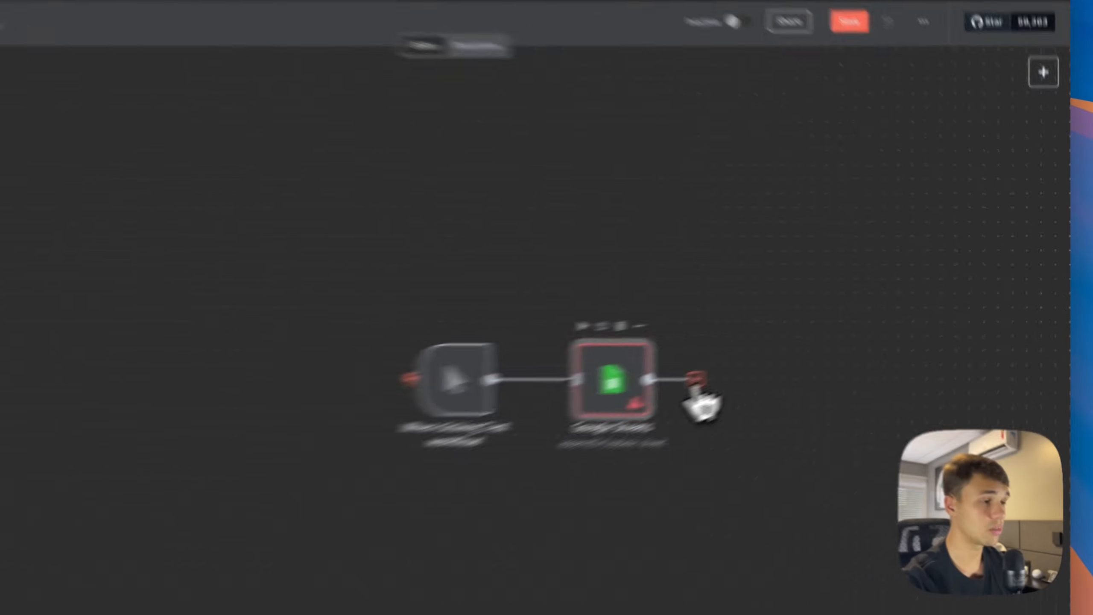
{"action": "left_click", "coordinate": [696, 379]}
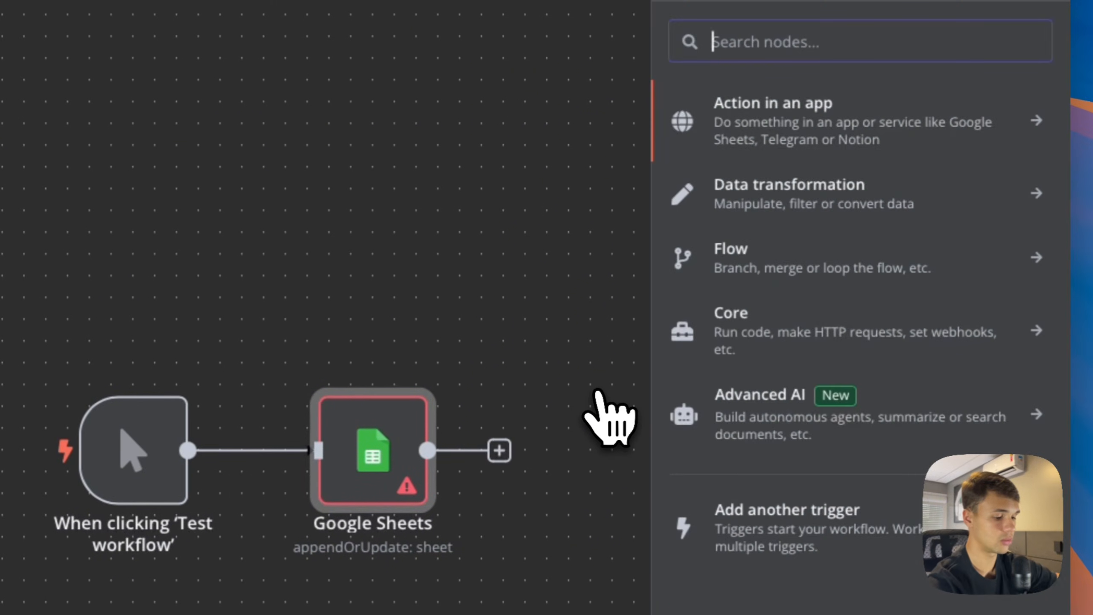
{"action": "type", "text": "drive"}
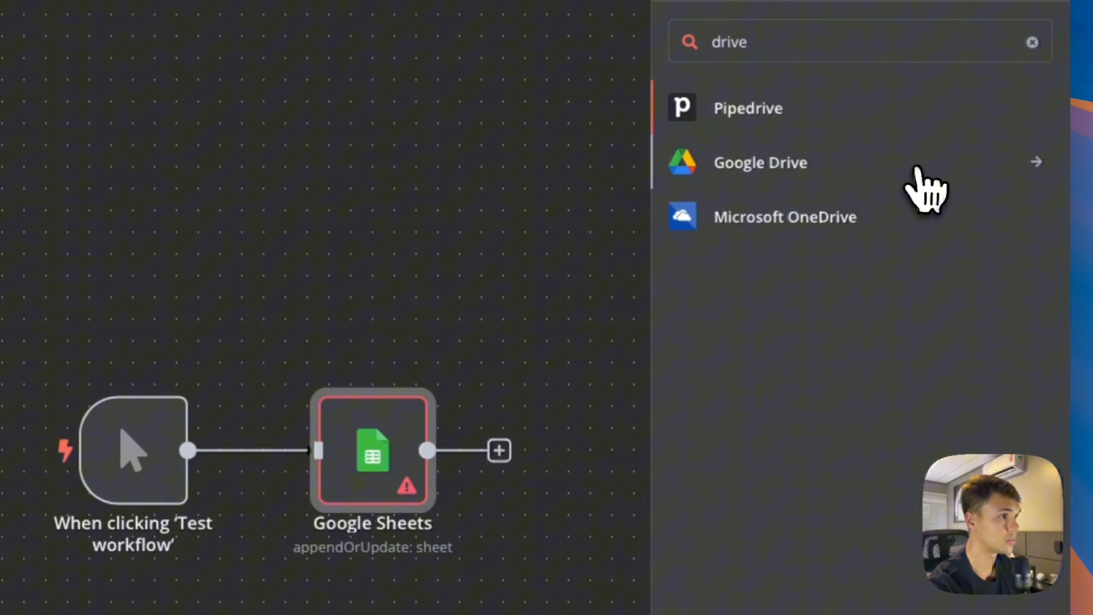
{"action": "left_click", "coordinate": [918, 169]}
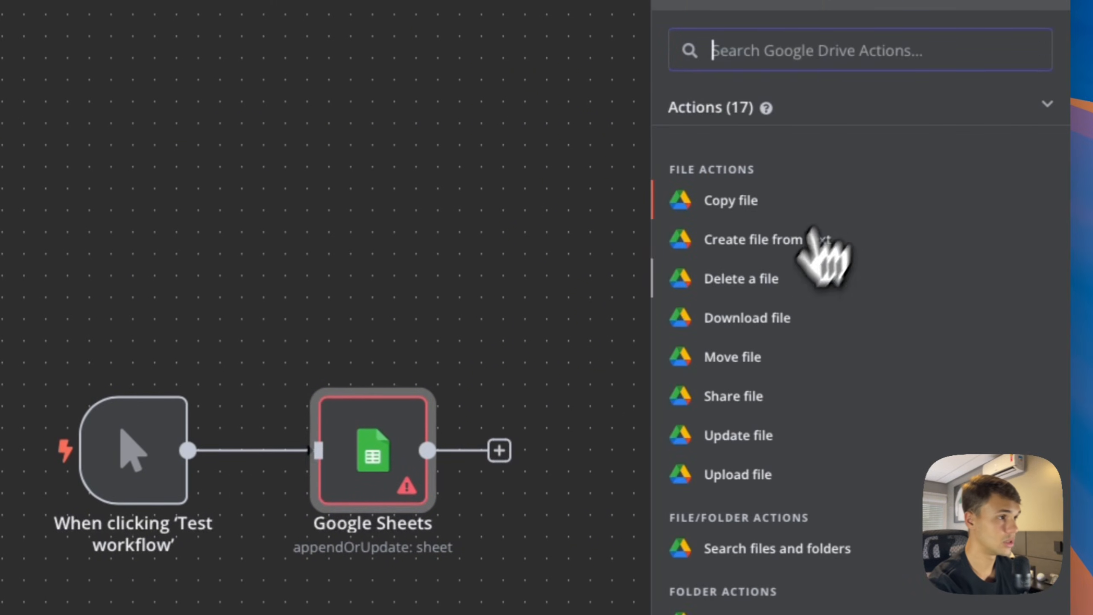
{"action": "left_click", "coordinate": [815, 242]}
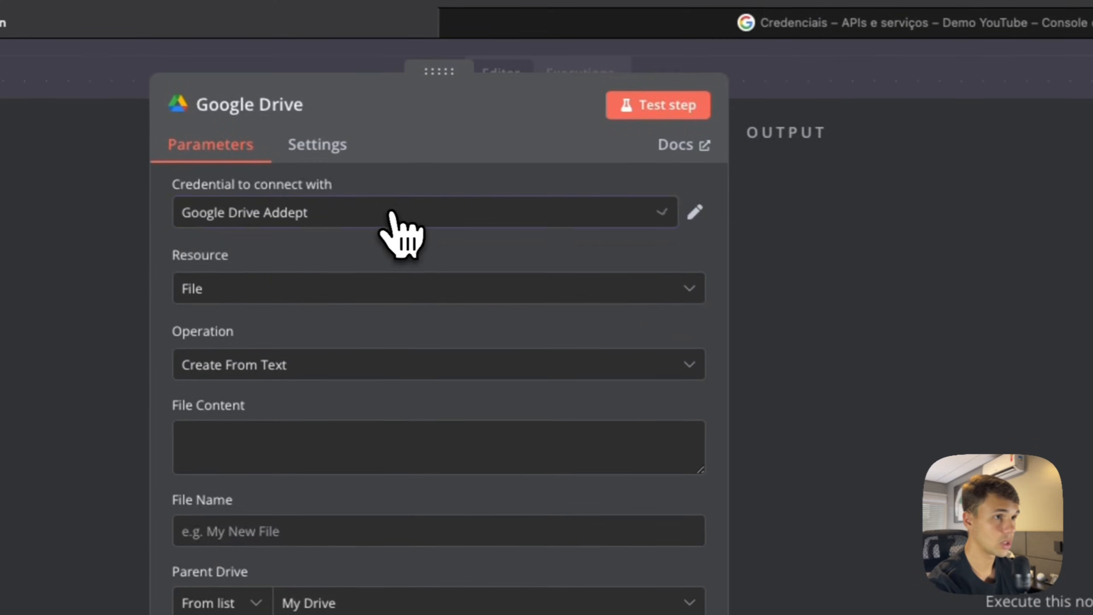
Step: Create a new Google Drive credential named 'DEmoYo' and paste in the OAuth client ID
{"action": "left_click", "coordinate": [384, 215]}
{"action": "left_click", "coordinate": [317, 325]}
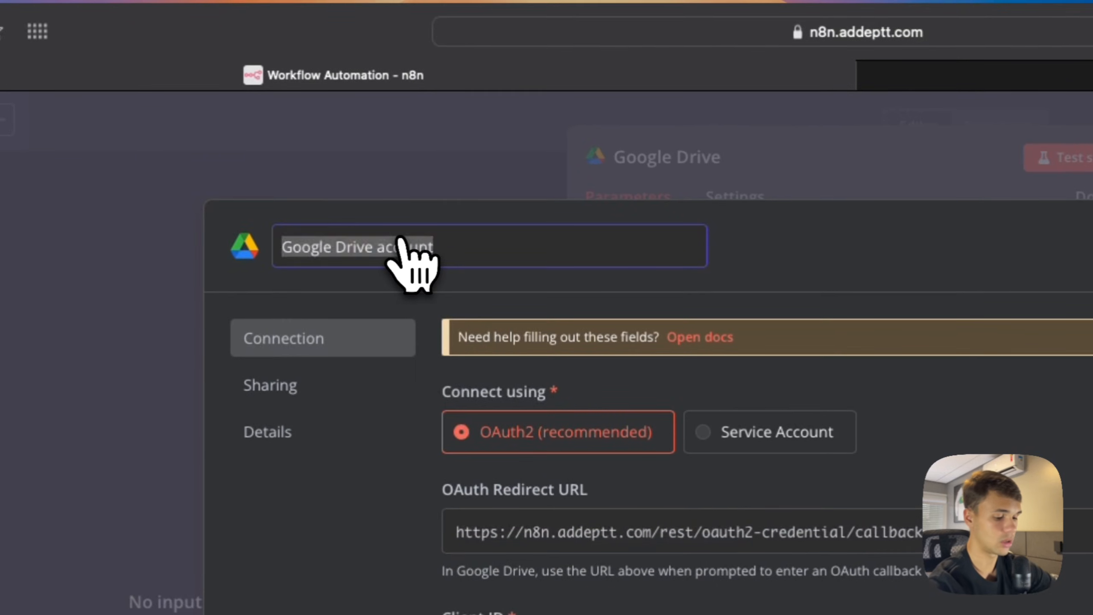
{"action": "type", "text": "DEmoYoutube"}
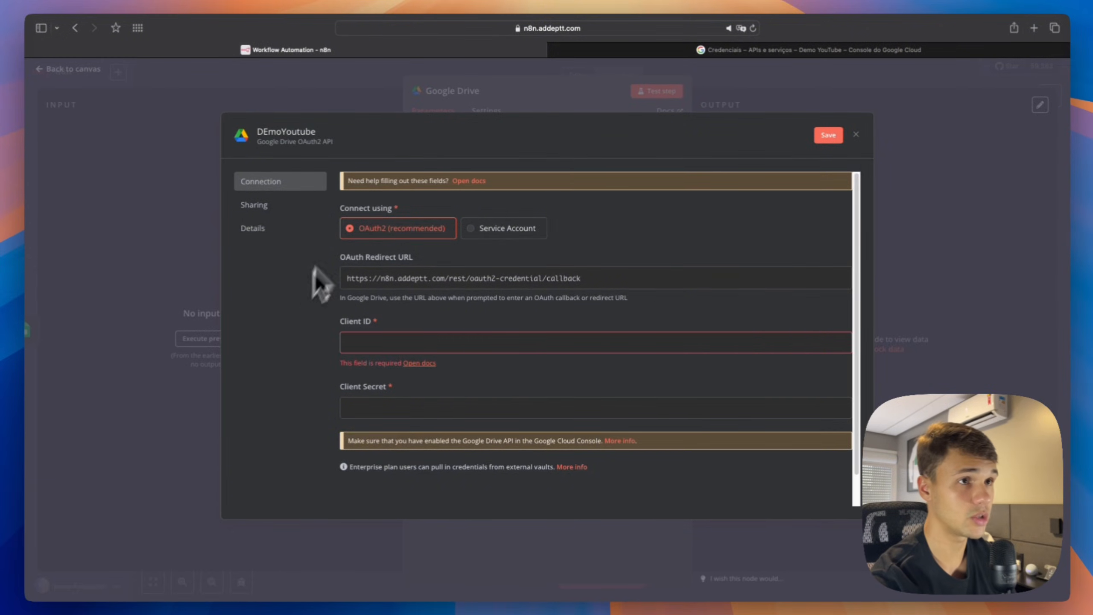
{"action": "left_click", "coordinate": [736, 53]}
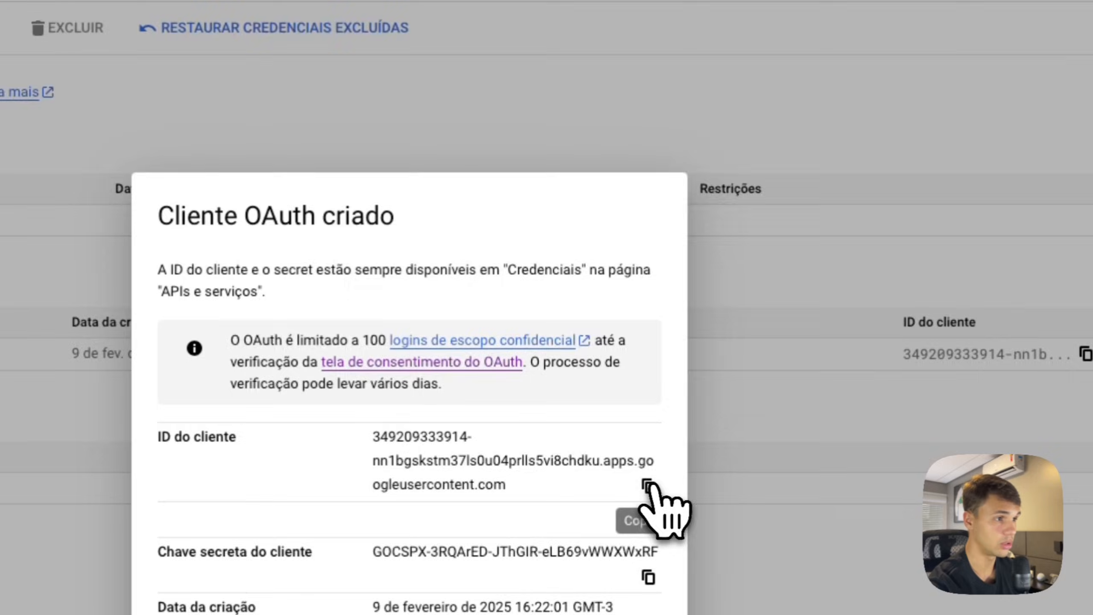
{"action": "left_click", "coordinate": [650, 485]}
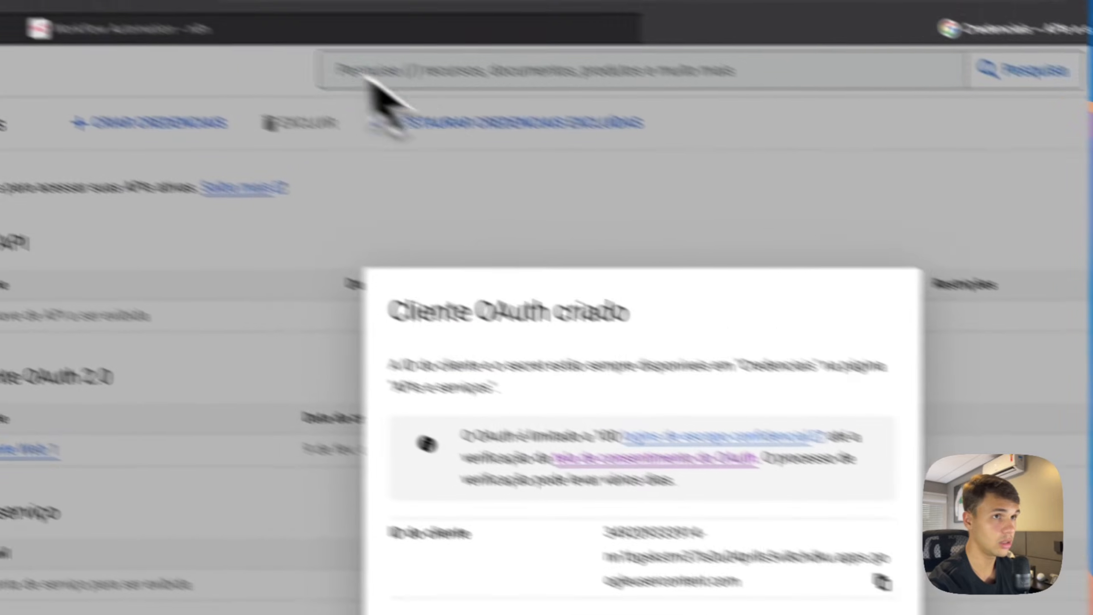
{"action": "left_click", "coordinate": [280, 30]}
{"action": "left_click", "coordinate": [353, 536]}
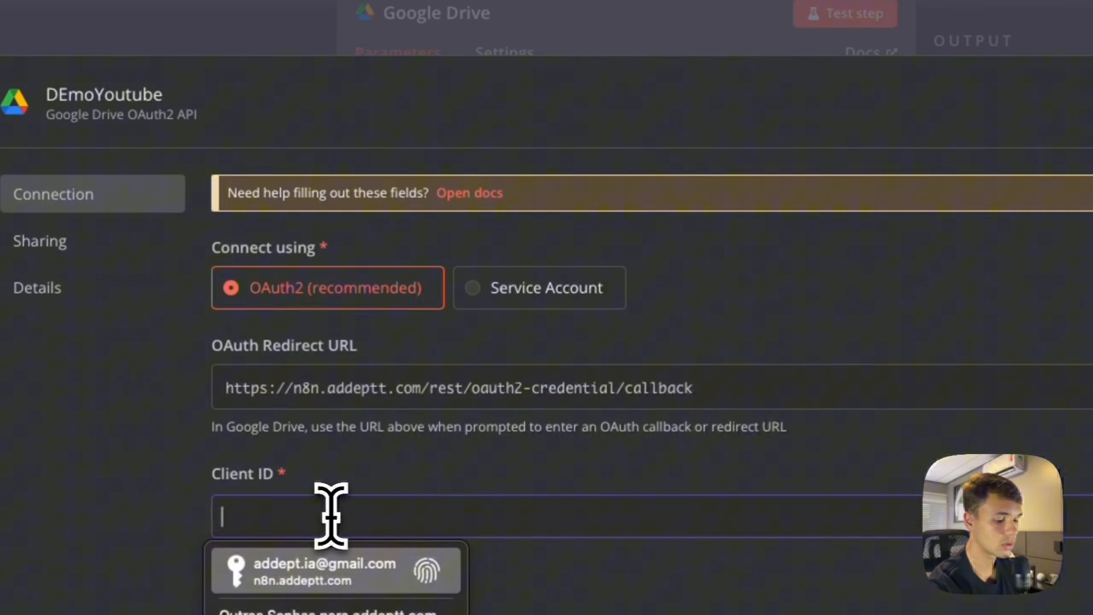
{"action": "key", "text": "ctrl+v"}
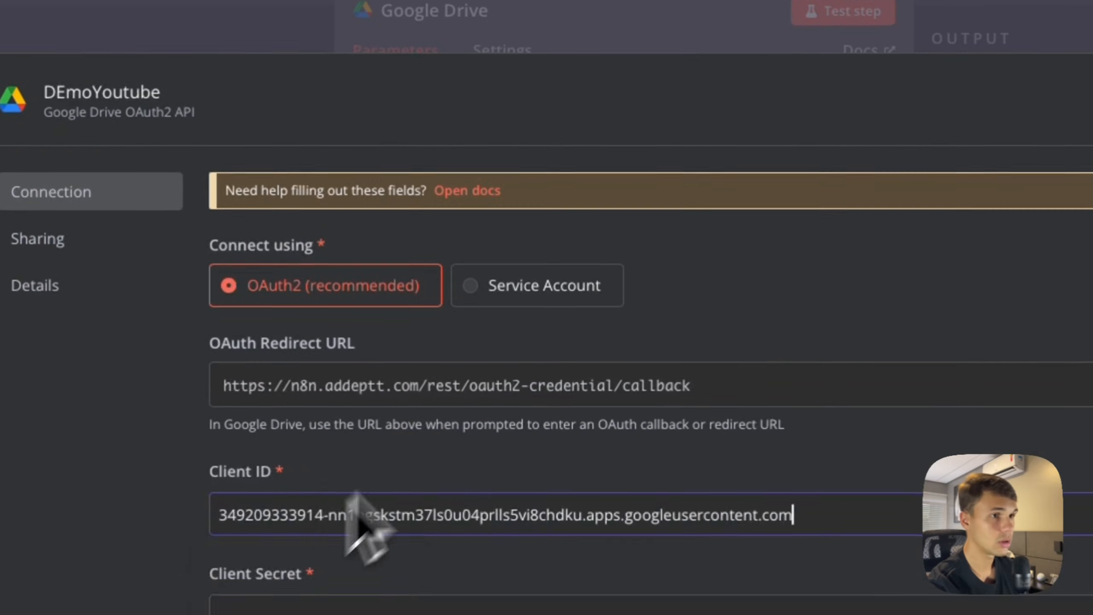
Step: Copy the OAuth client secret from Google Cloud into the Drive credential
{"action": "left_click", "coordinate": [740, 64]}
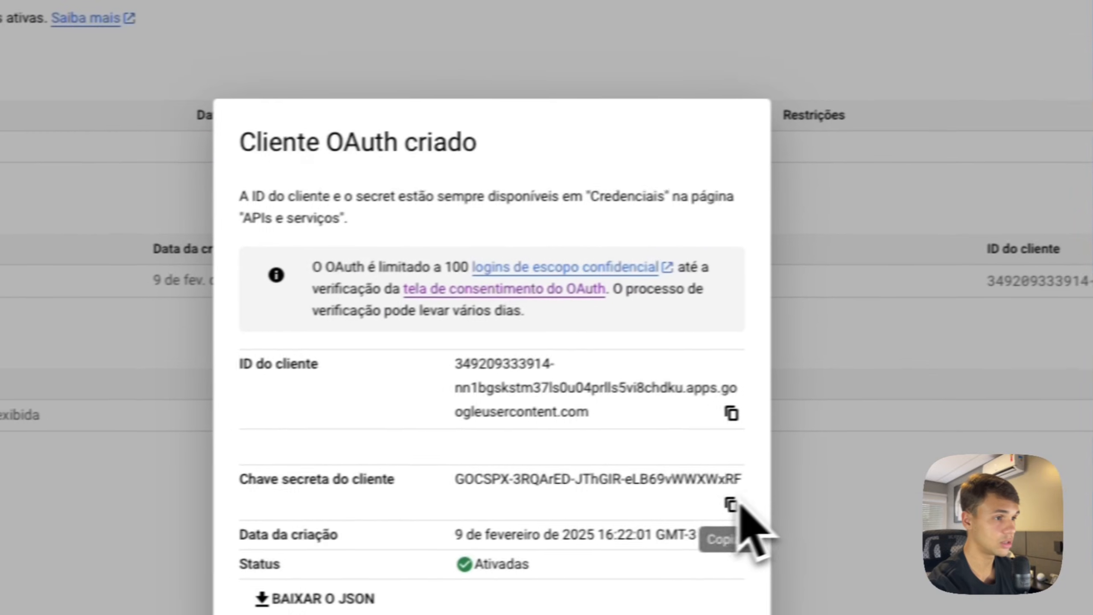
{"action": "left_click", "coordinate": [731, 503]}
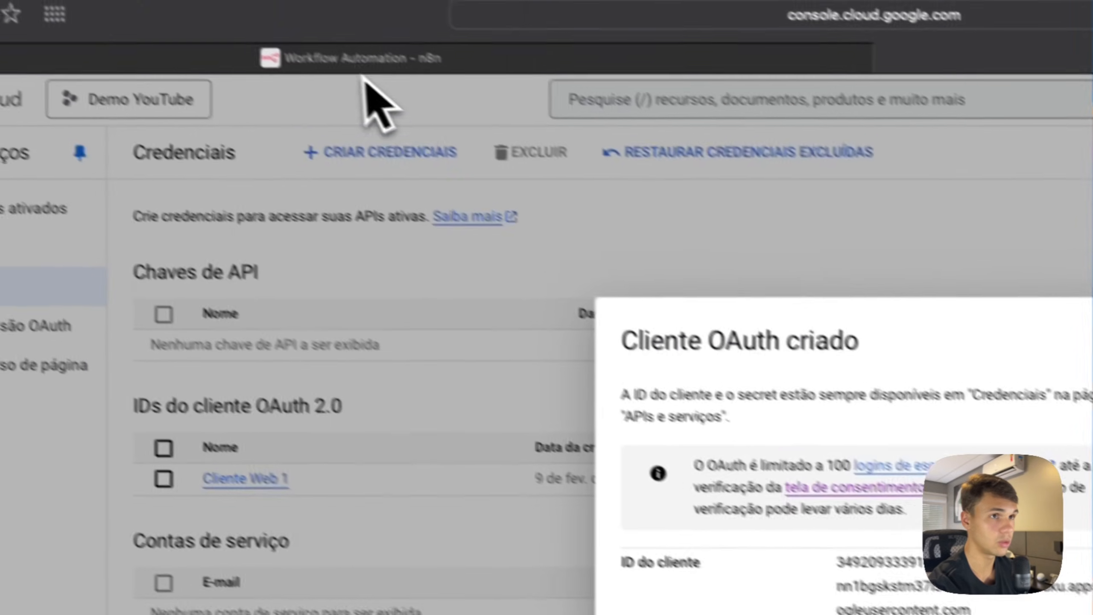
{"action": "left_click", "coordinate": [345, 54]}
{"action": "left_click", "coordinate": [686, 573]}
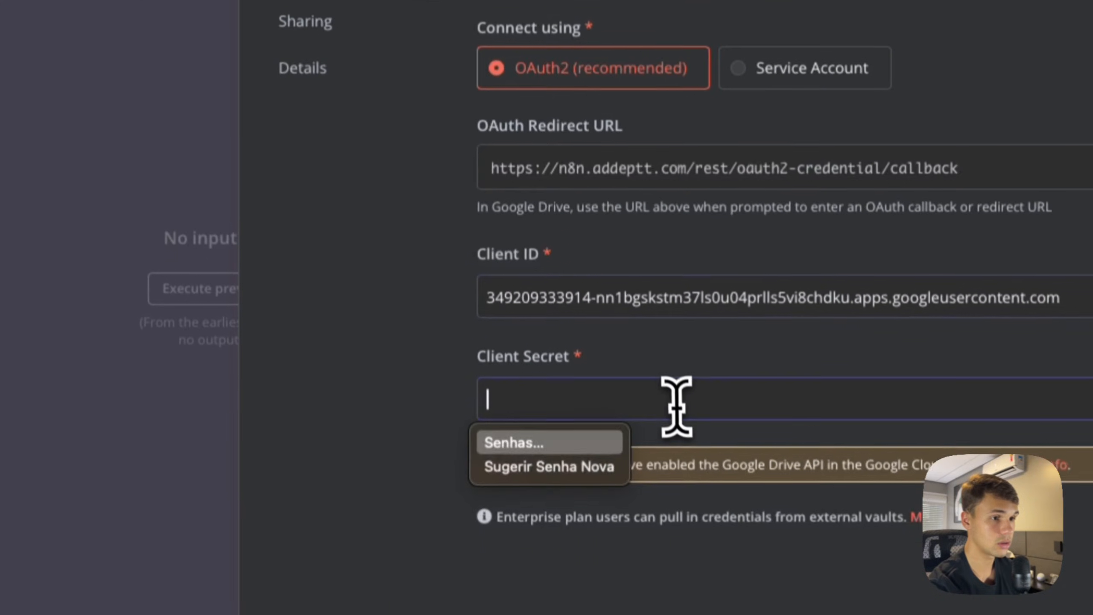
{"action": "key", "text": "ctrl+v"}
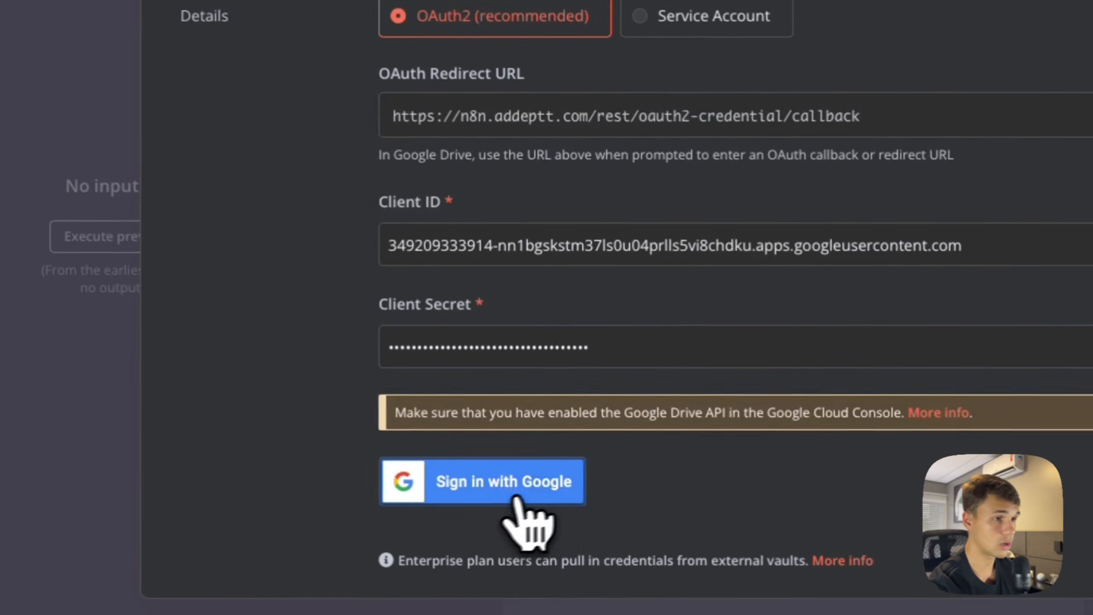
Step: Sign in with Google, allow all permissions, and close the credential and node panels
{"action": "left_click", "coordinate": [616, 523]}
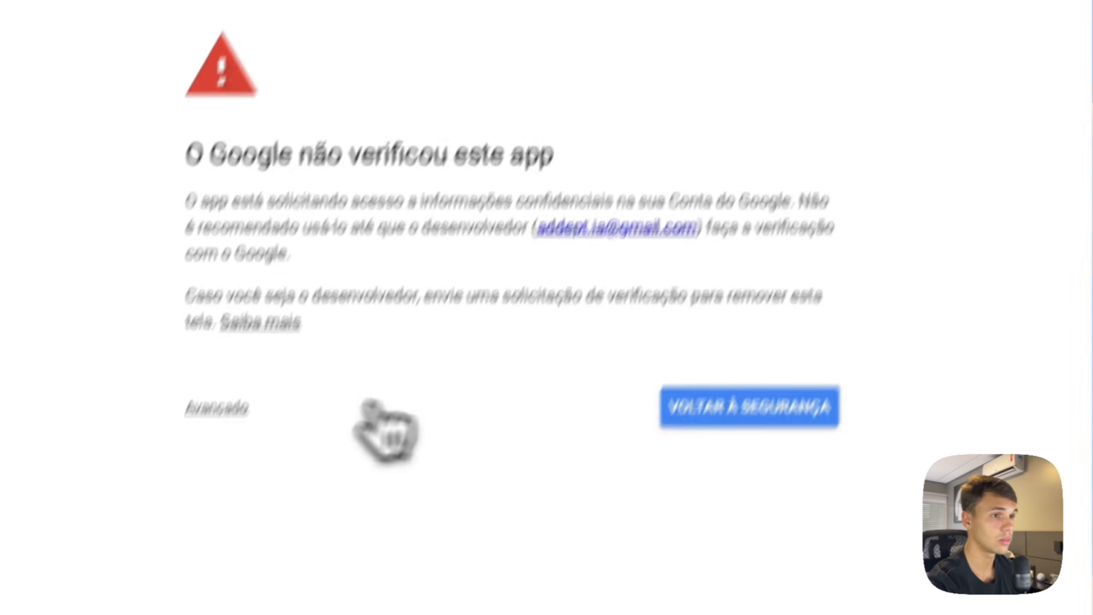
{"action": "left_click", "coordinate": [205, 439]}
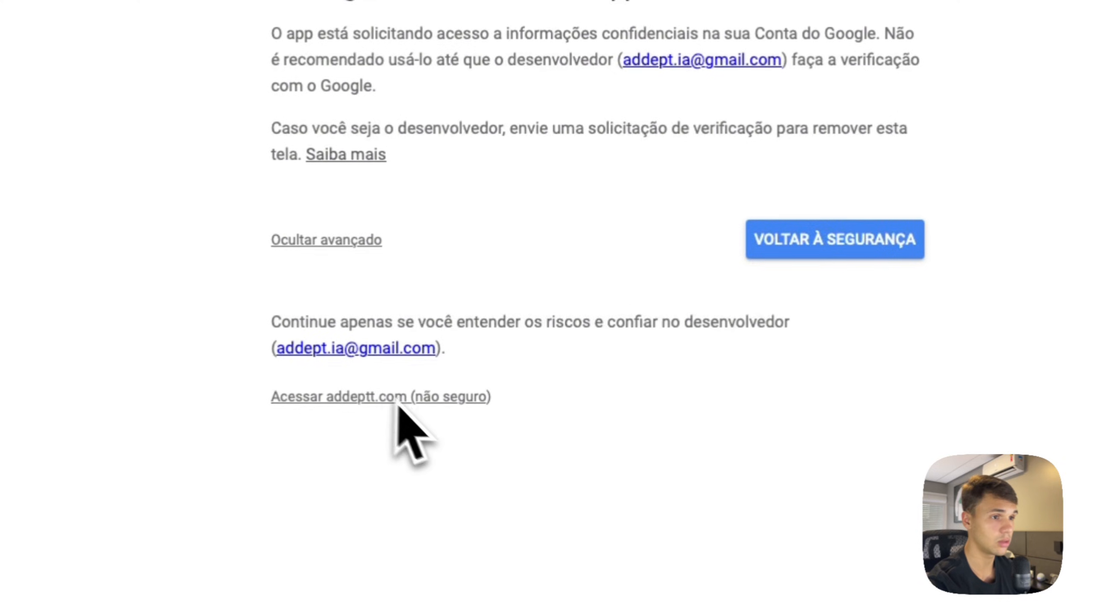
{"action": "left_click", "coordinate": [461, 406]}
{"action": "left_click", "coordinate": [450, 124]}
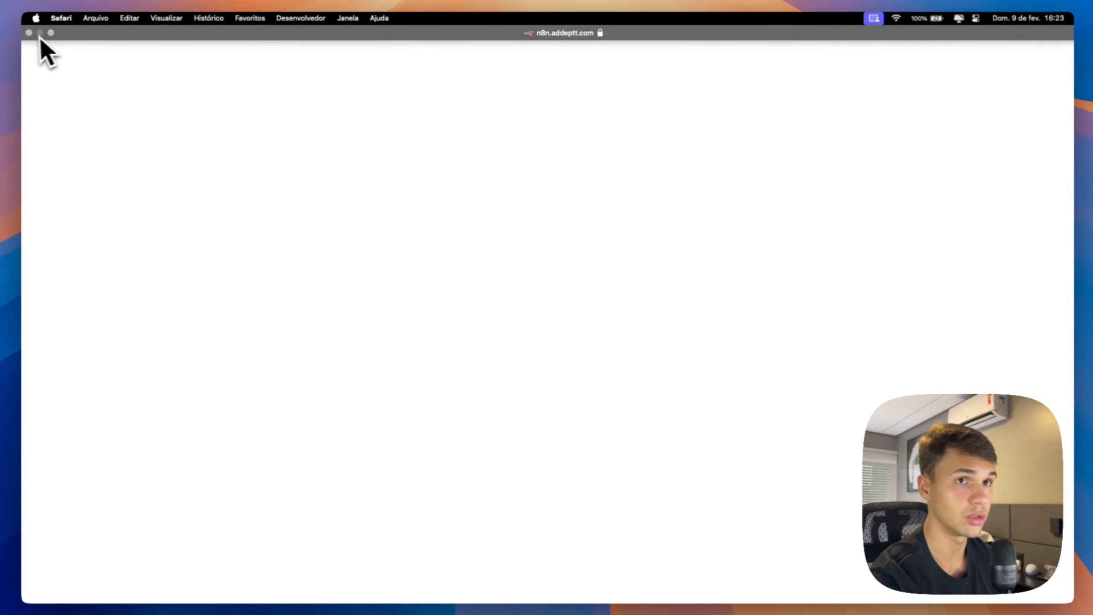
{"action": "left_click", "coordinate": [32, 35]}
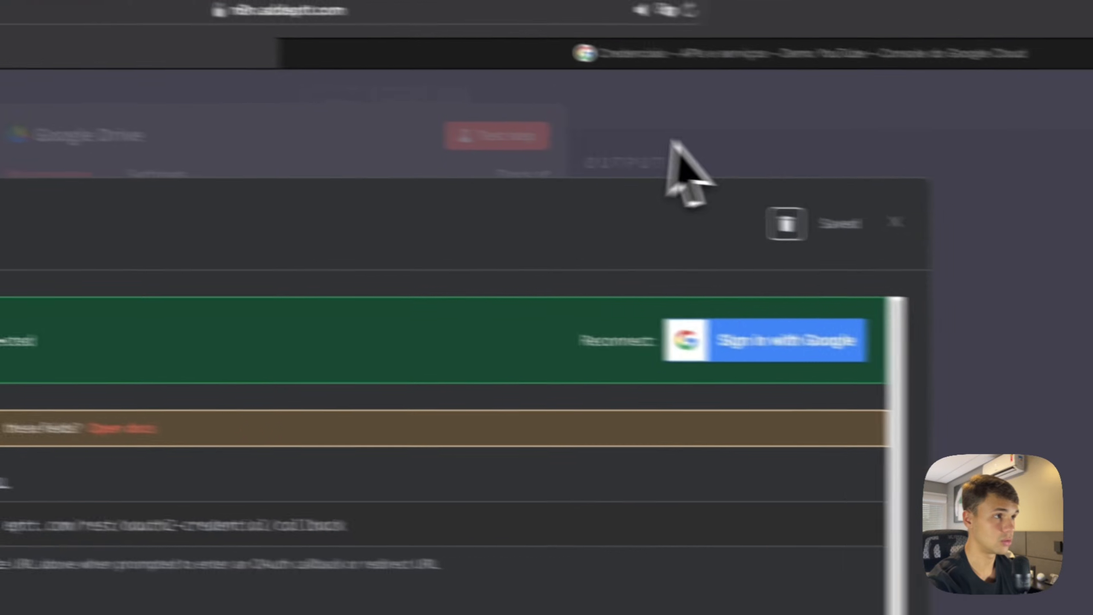
{"action": "left_click", "coordinate": [801, 138]}
{"action": "left_click", "coordinate": [834, 126]}
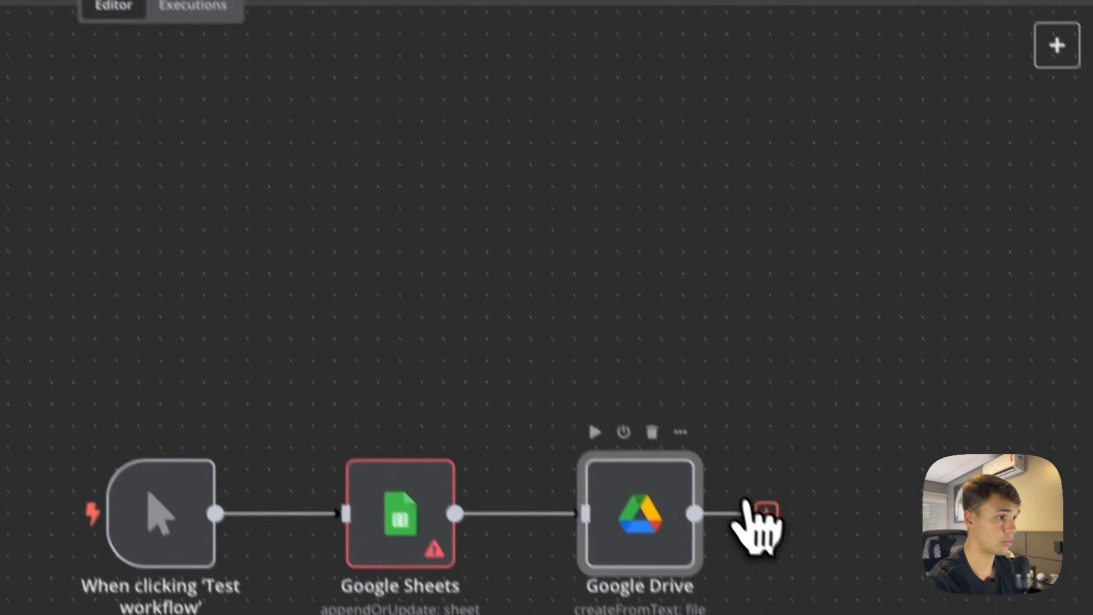
Step: Add a Gmail 'Add label to message' node after Google Drive and start a new credential
{"action": "left_click", "coordinate": [747, 482]}
{"action": "left_click", "coordinate": [751, 485]}
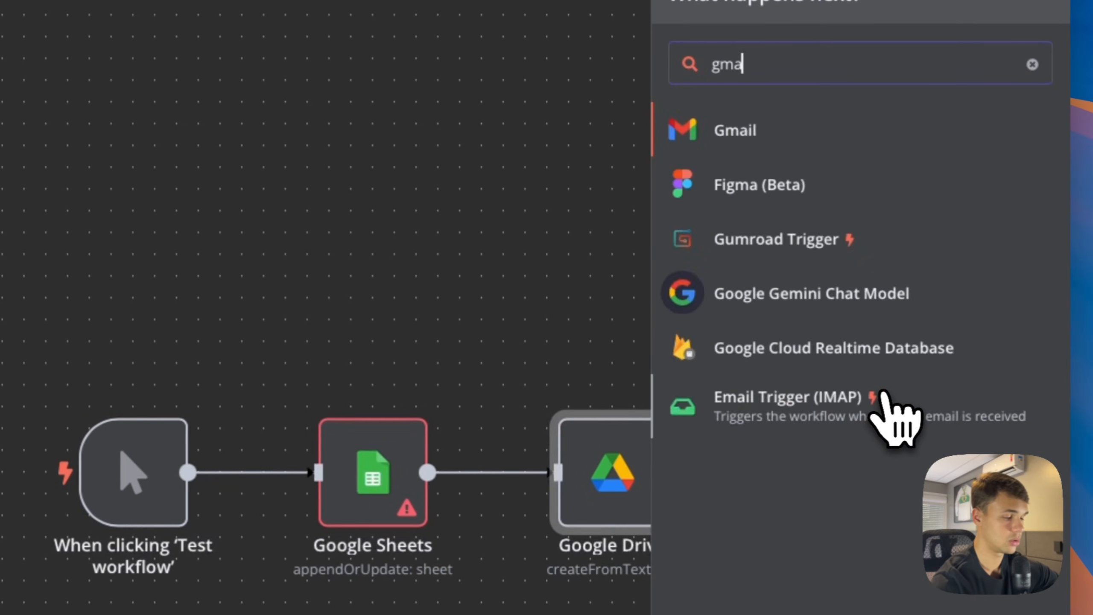
{"action": "left_click", "coordinate": [888, 146]}
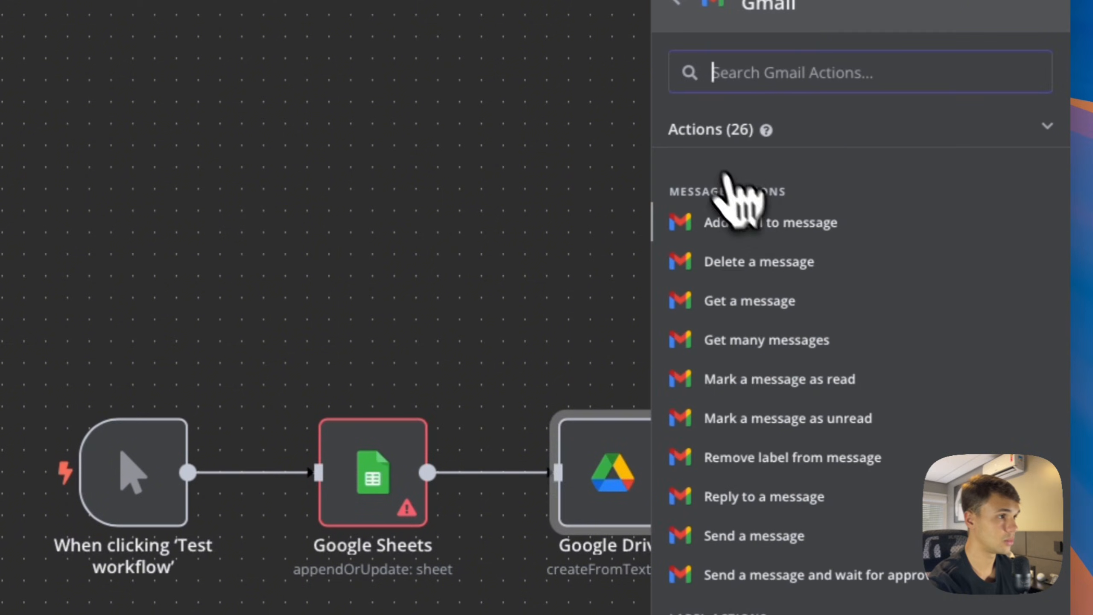
{"action": "left_click", "coordinate": [813, 216]}
{"action": "left_click", "coordinate": [495, 265]}
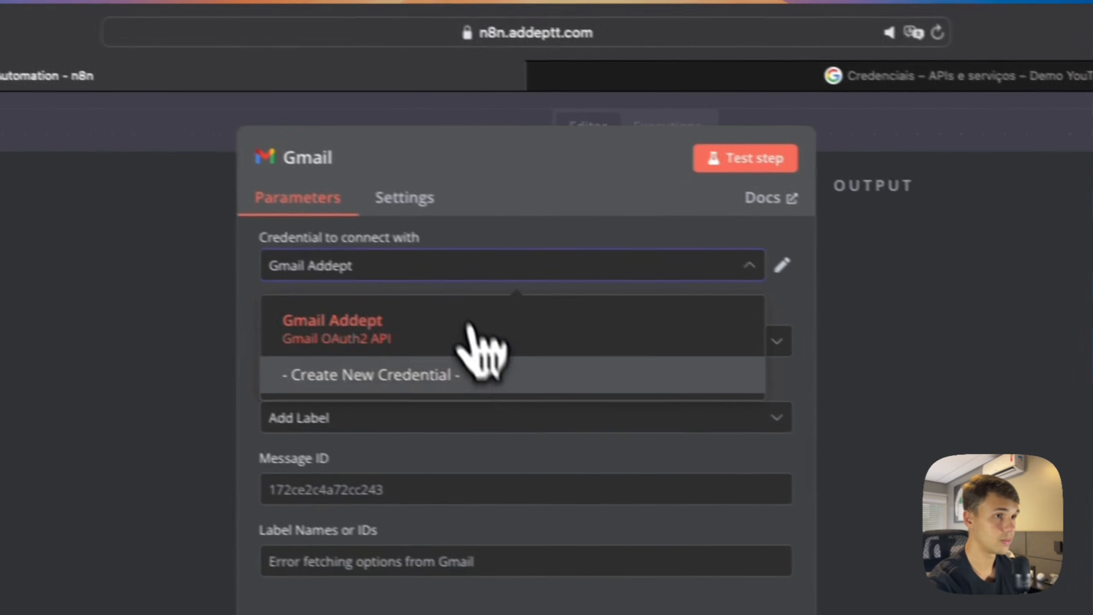
{"action": "left_click", "coordinate": [478, 377]}
Step: Copy the OAuth client ID and secret from Google Cloud into the Gmail credential
{"action": "left_click", "coordinate": [904, 86]}
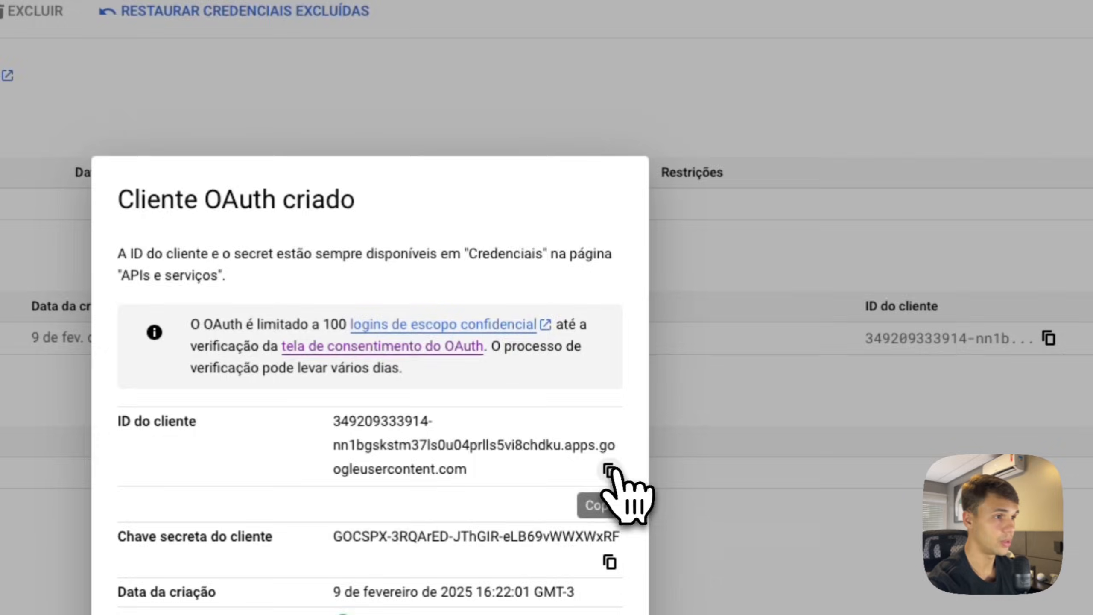
{"action": "left_click", "coordinate": [451, 586]}
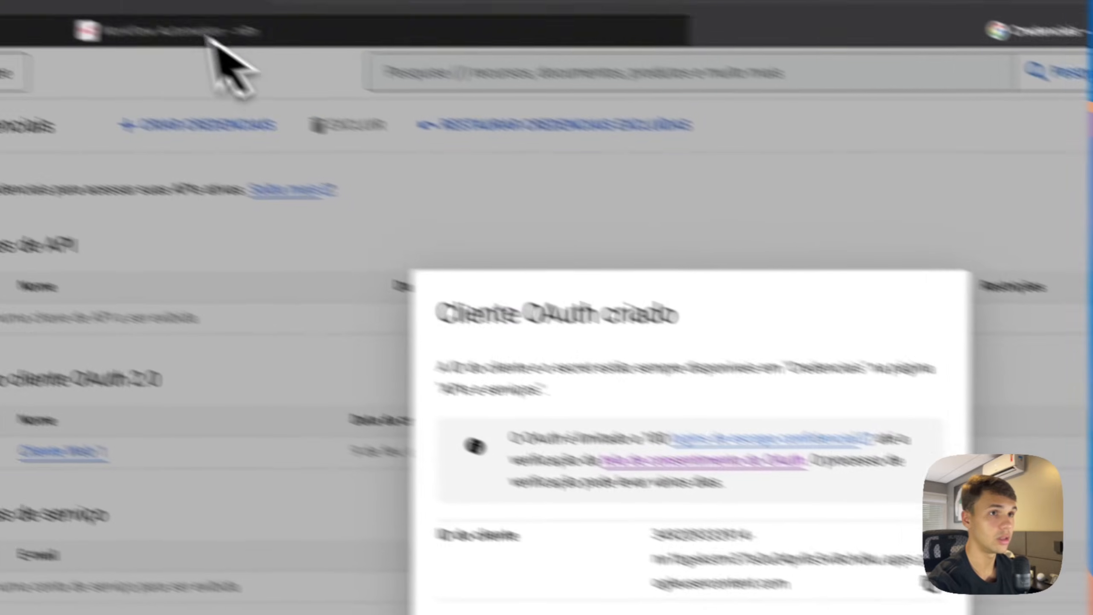
{"action": "left_click", "coordinate": [212, 37]}
{"action": "left_click", "coordinate": [467, 544]}
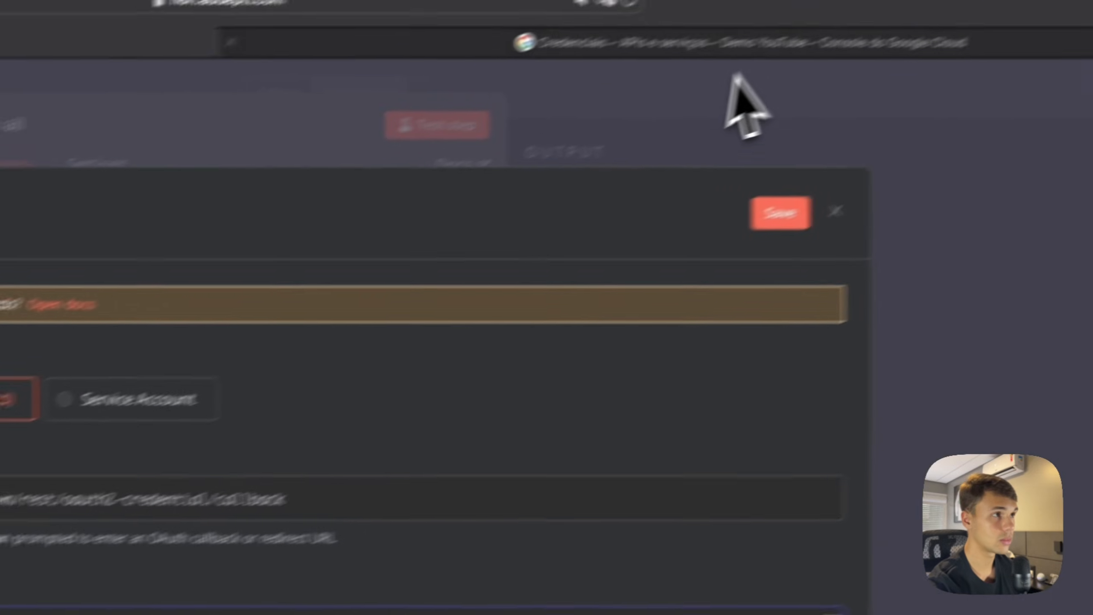
{"action": "left_click", "coordinate": [727, 84]}
{"action": "left_click", "coordinate": [490, 376]}
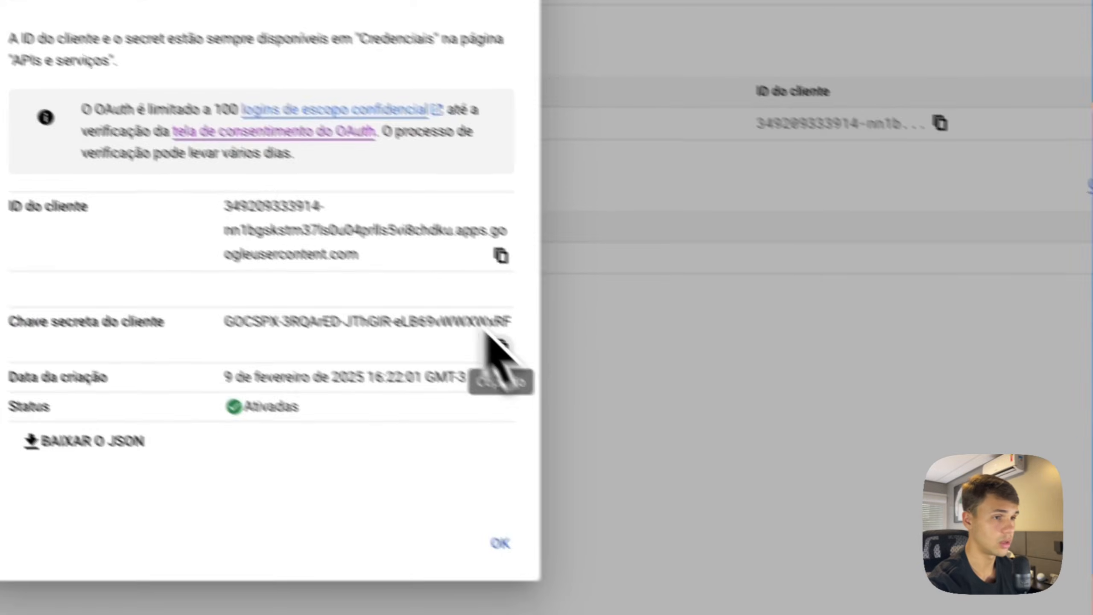
{"action": "left_click", "coordinate": [329, 17]}
{"action": "left_click", "coordinate": [628, 456]}
{"action": "key", "text": "ctrl+v"}
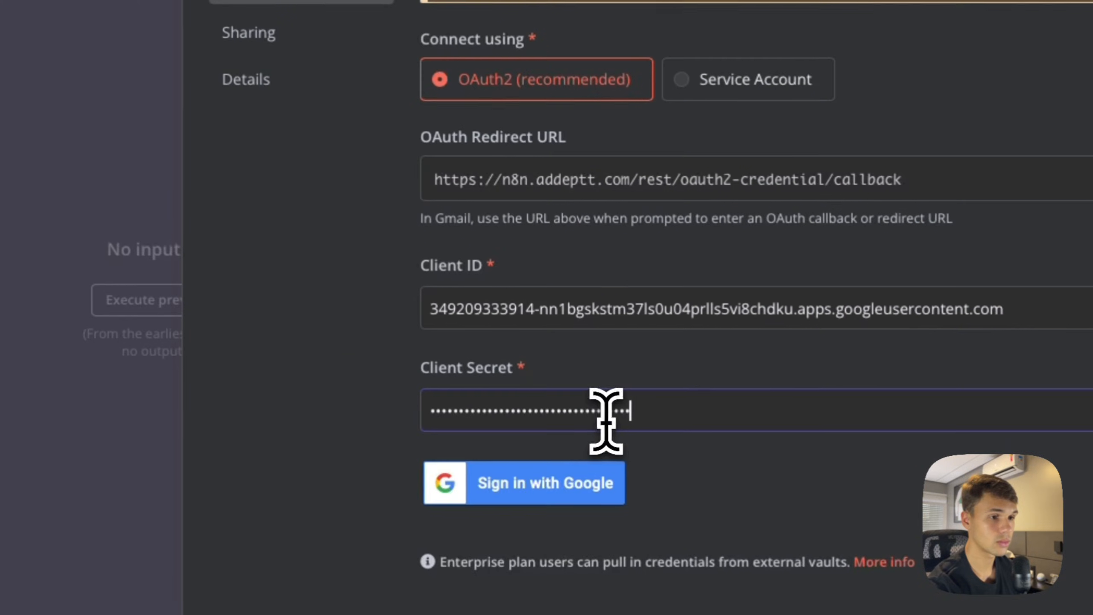
Step: Sign in with Google, pass the unverified-app warning, grant access and return to canvas
{"action": "left_click", "coordinate": [508, 397]}
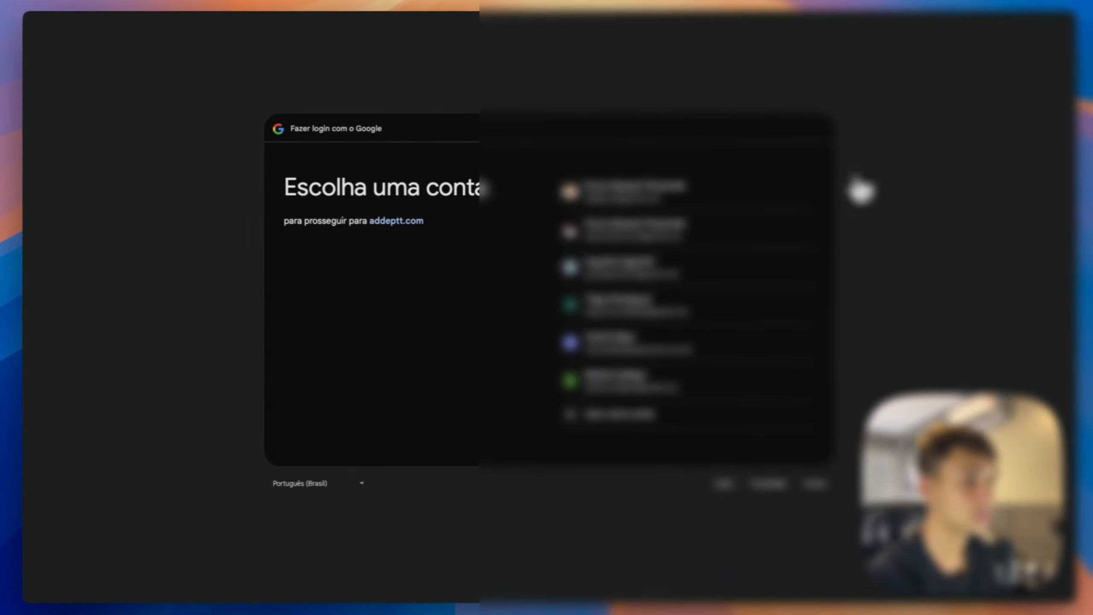
{"action": "left_click", "coordinate": [681, 198]}
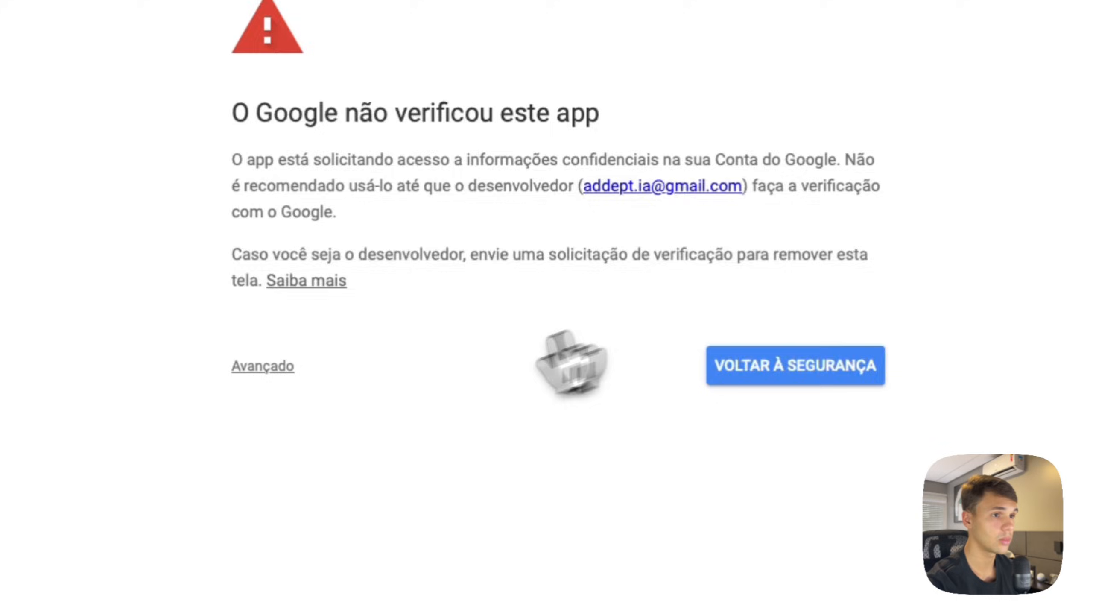
{"action": "left_click", "coordinate": [267, 367]}
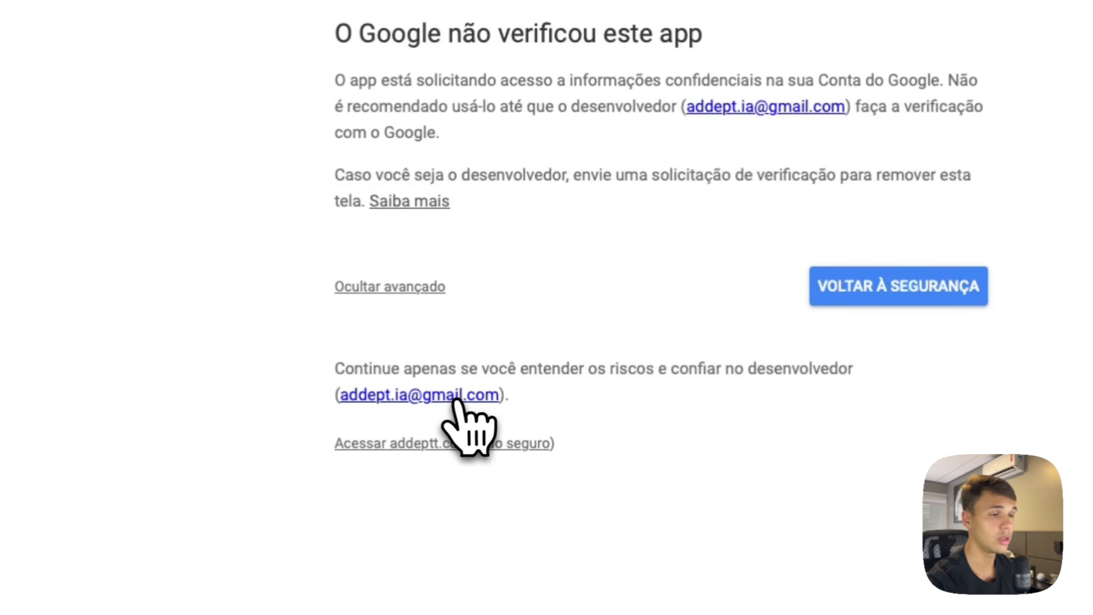
{"action": "left_click", "coordinate": [495, 443]}
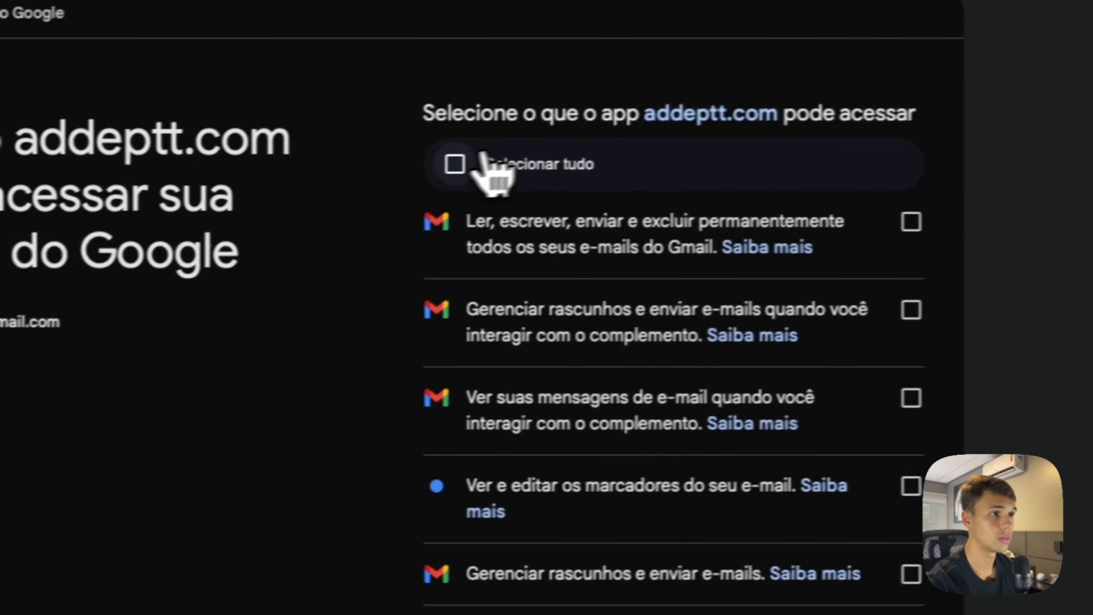
{"action": "scroll", "coordinate": [488, 171], "scroll_direction": "down", "scroll_amount": 5}
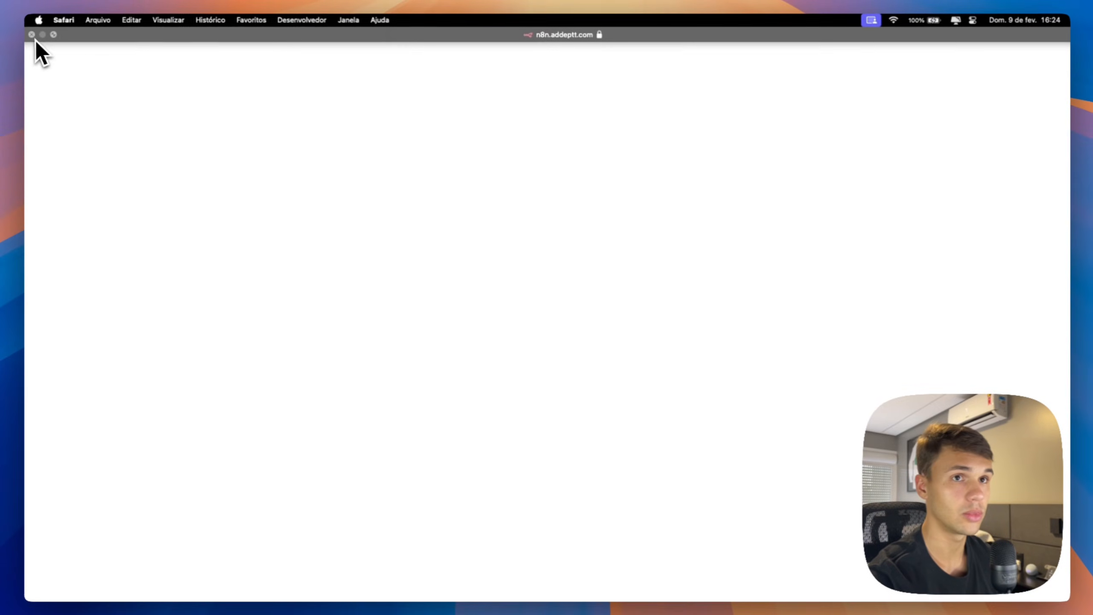
{"action": "left_click", "coordinate": [33, 35]}
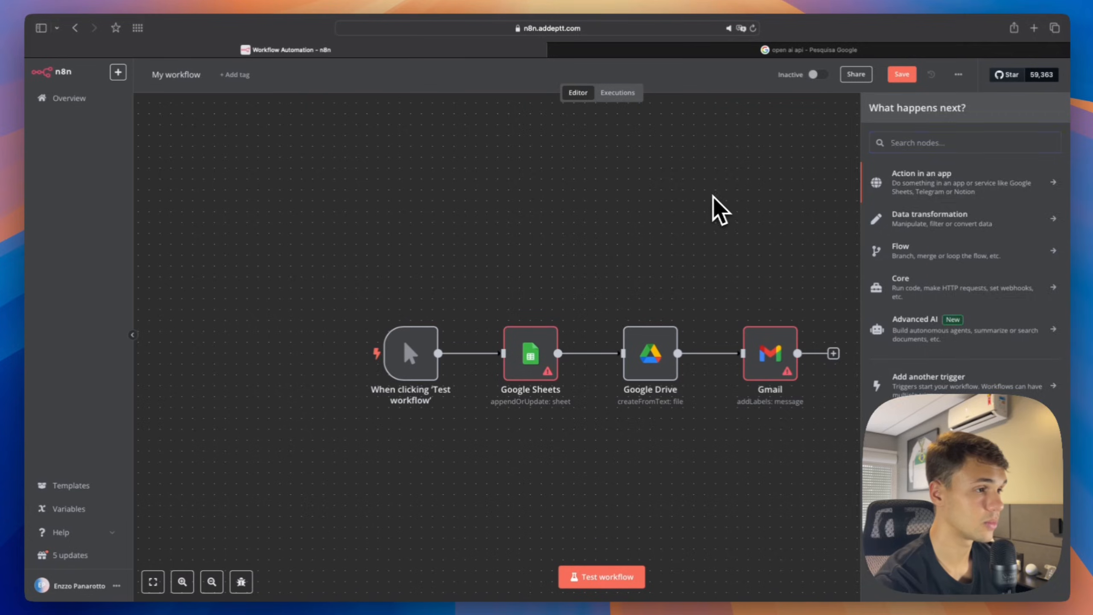
{"action": "left_click", "coordinate": [714, 210]}
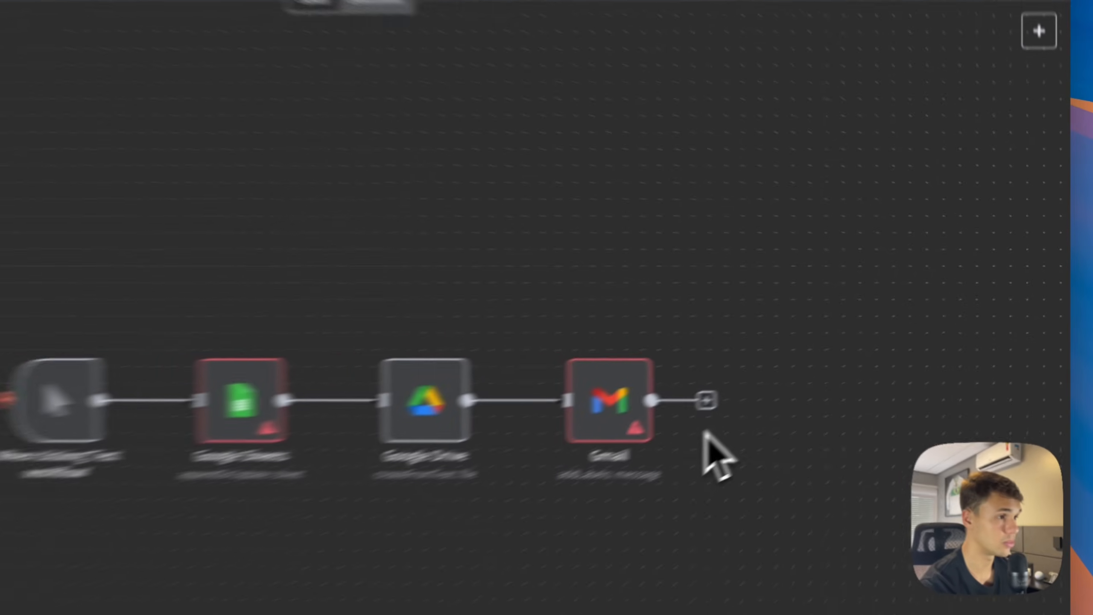
Step: Add an AI > OpenAI 'Message an assistant' node after Gmail and start a new OpenAI credential
{"action": "left_click", "coordinate": [833, 353]}
{"action": "left_click", "coordinate": [774, 379]}
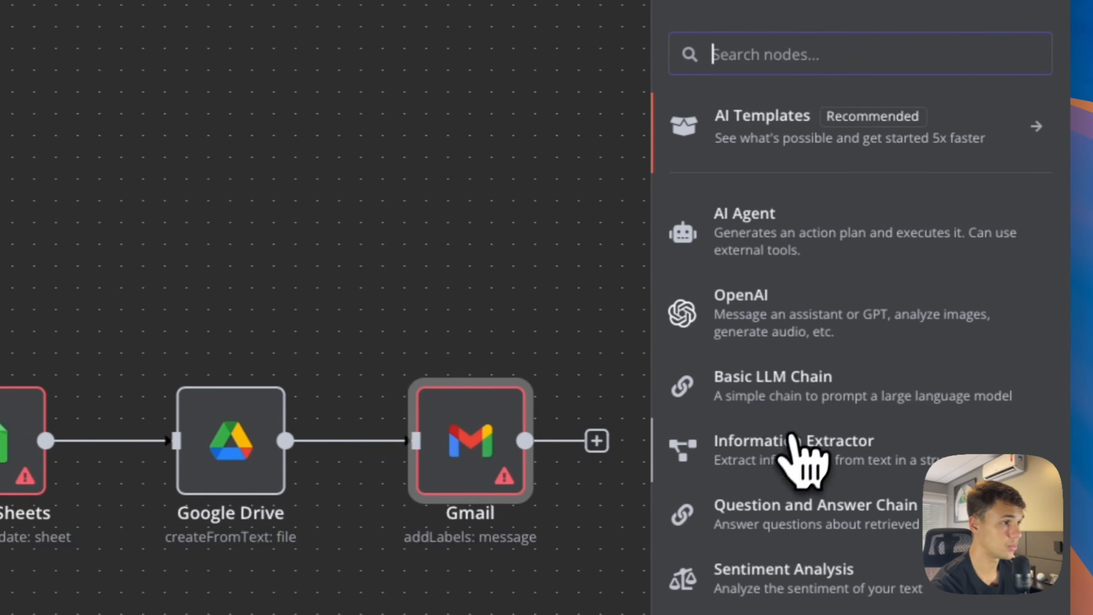
{"action": "left_click", "coordinate": [803, 322]}
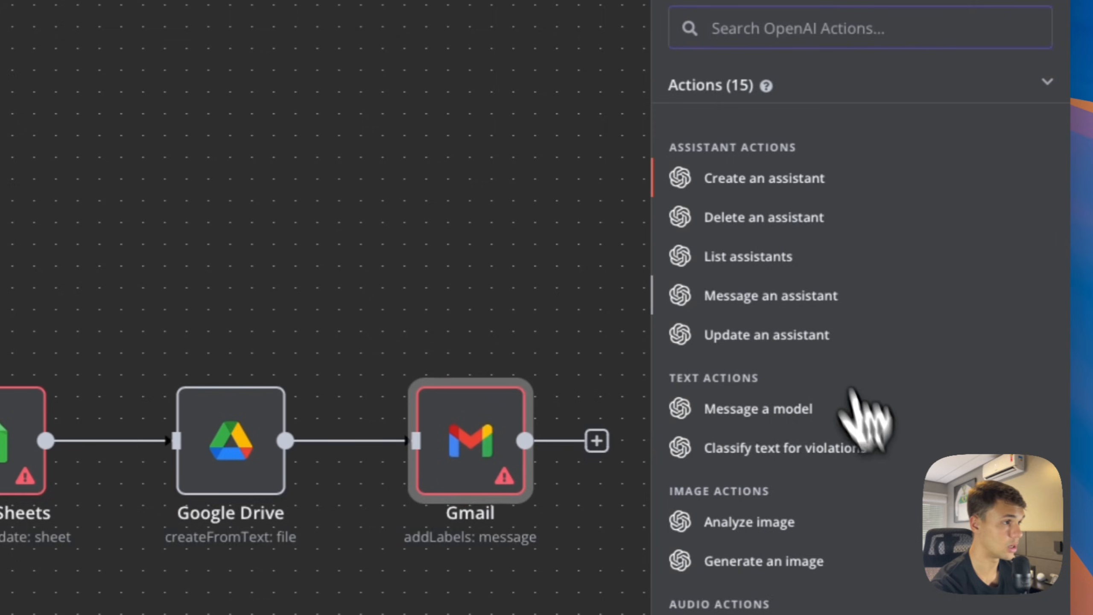
{"action": "left_click", "coordinate": [757, 295]}
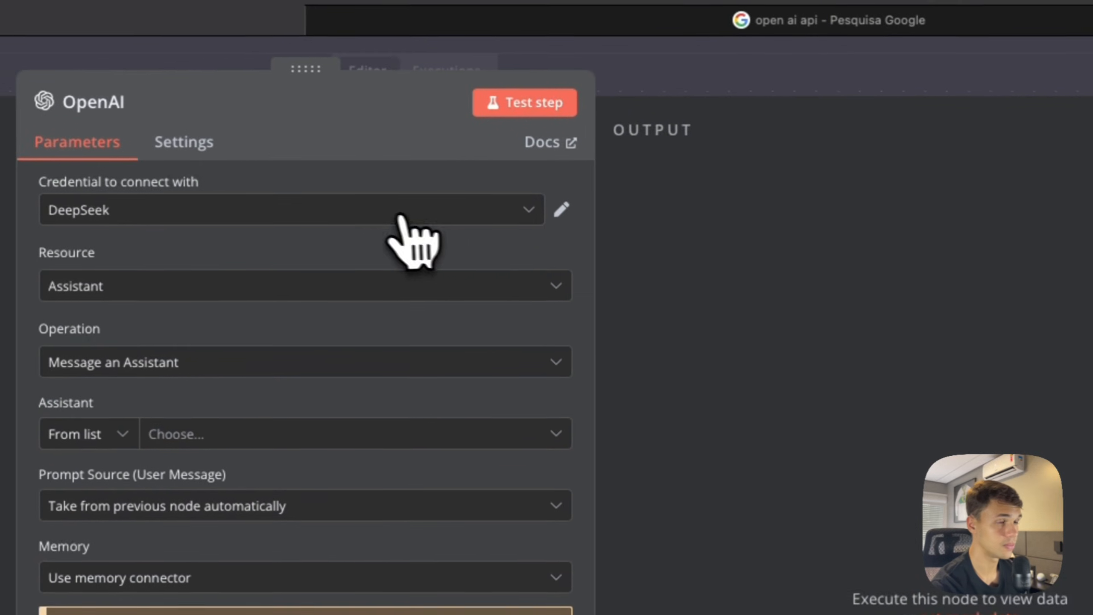
{"action": "left_click", "coordinate": [381, 211]}
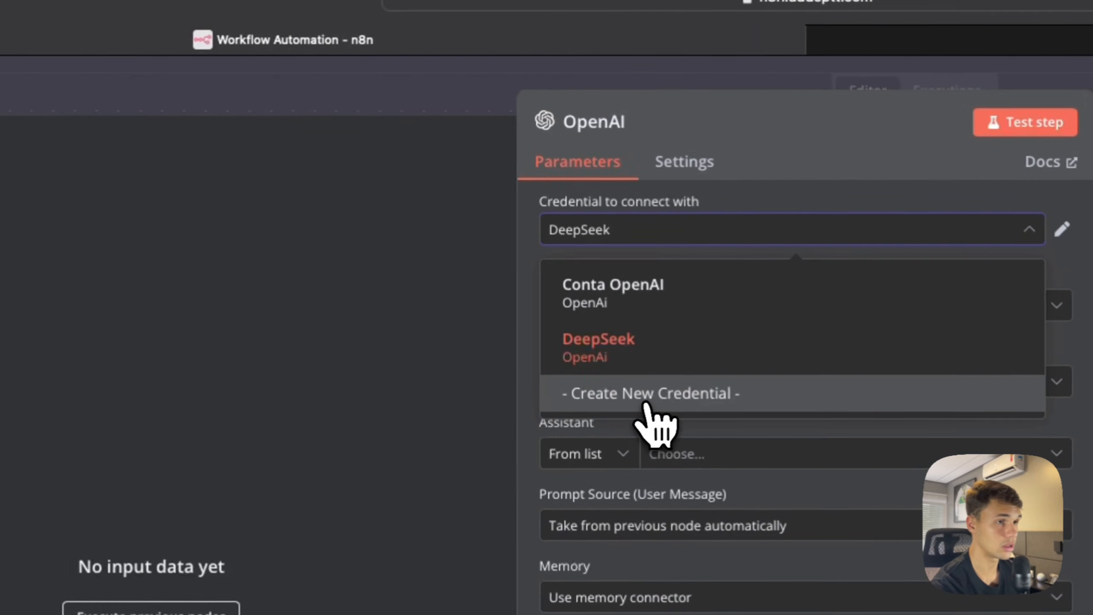
{"action": "left_click", "coordinate": [159, 371]}
{"action": "left_click", "coordinate": [360, 226]}
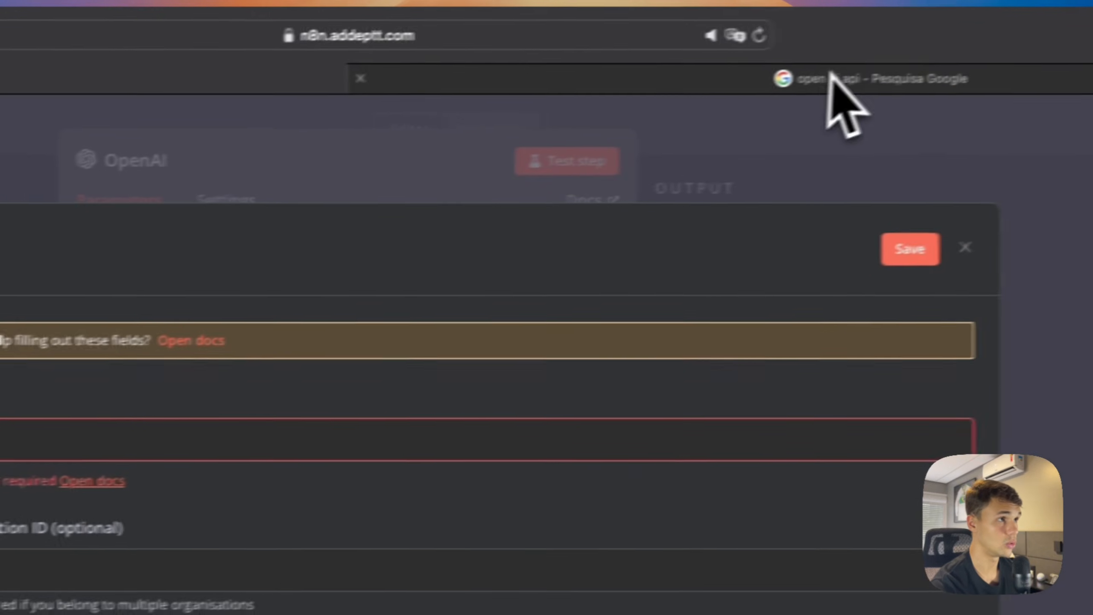
Step: On the OpenAI Platform API keys page, create a secret key named 'Demo you'
{"action": "left_click", "coordinate": [830, 75]}
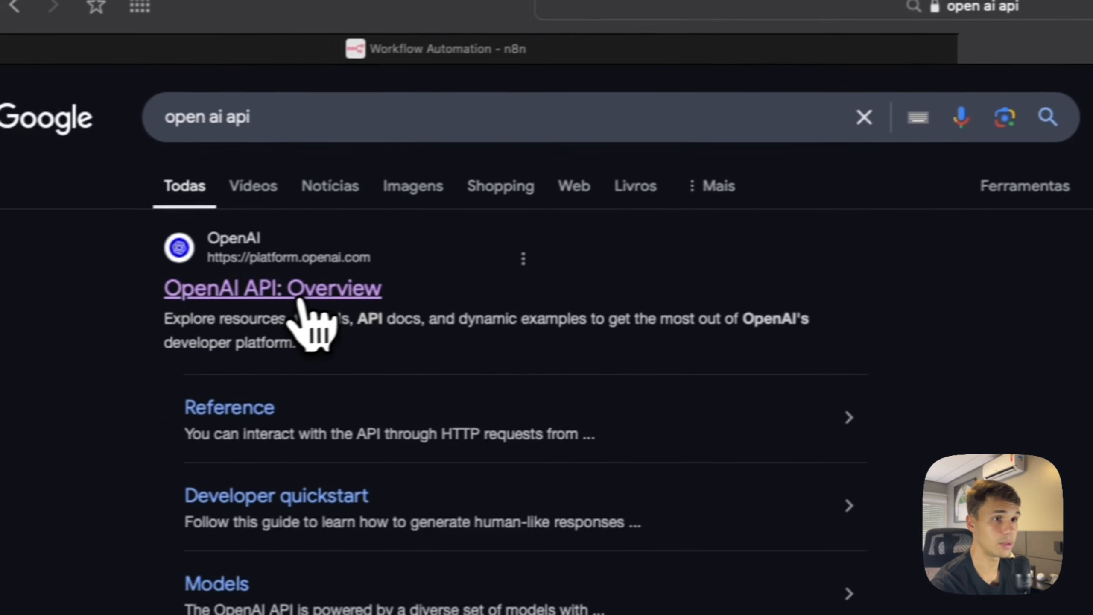
{"action": "left_click", "coordinate": [327, 291]}
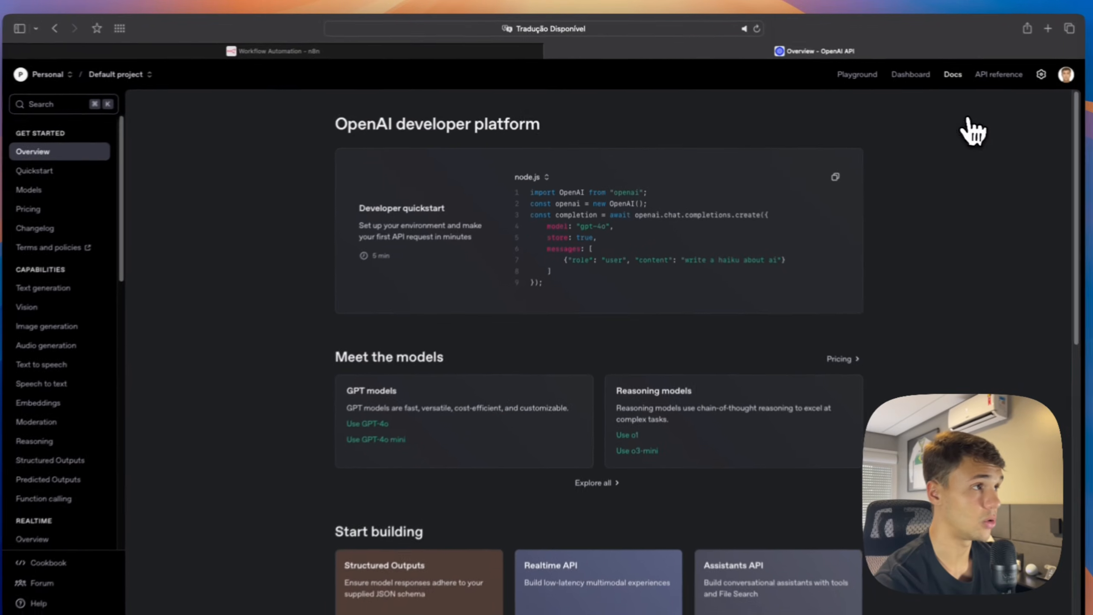
{"action": "left_click", "coordinate": [916, 82]}
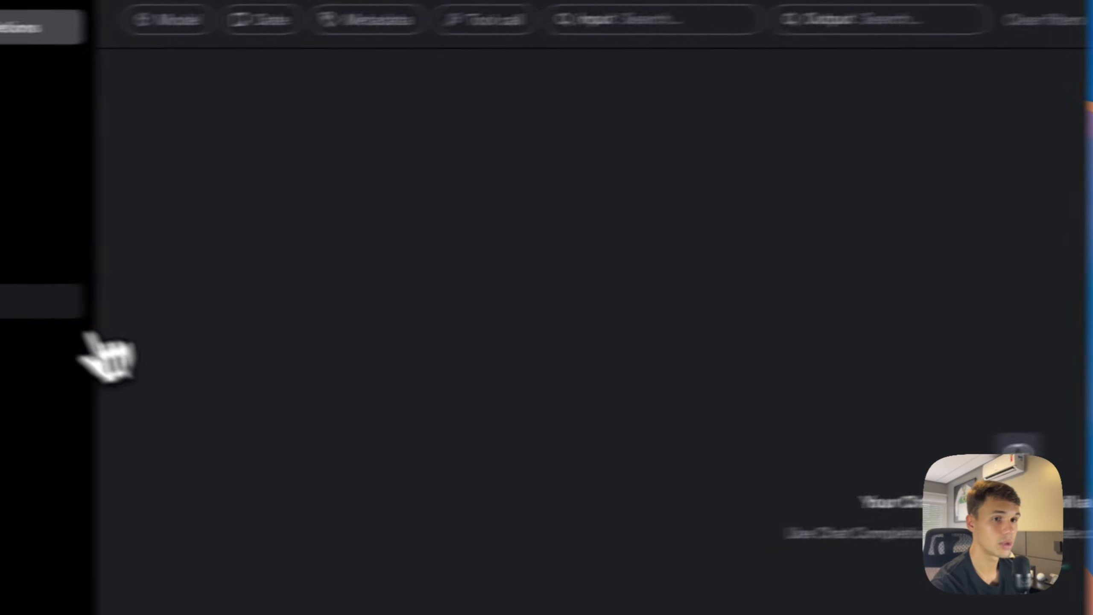
{"action": "left_click", "coordinate": [86, 334]}
{"action": "left_click", "coordinate": [959, 185]}
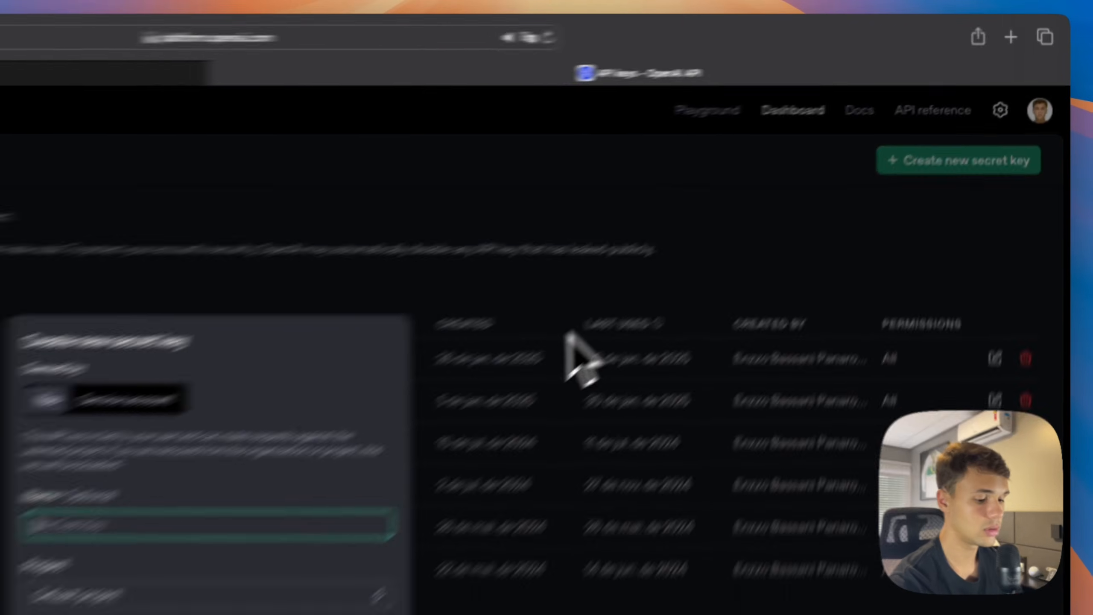
{"action": "type", "text": "Demo"}
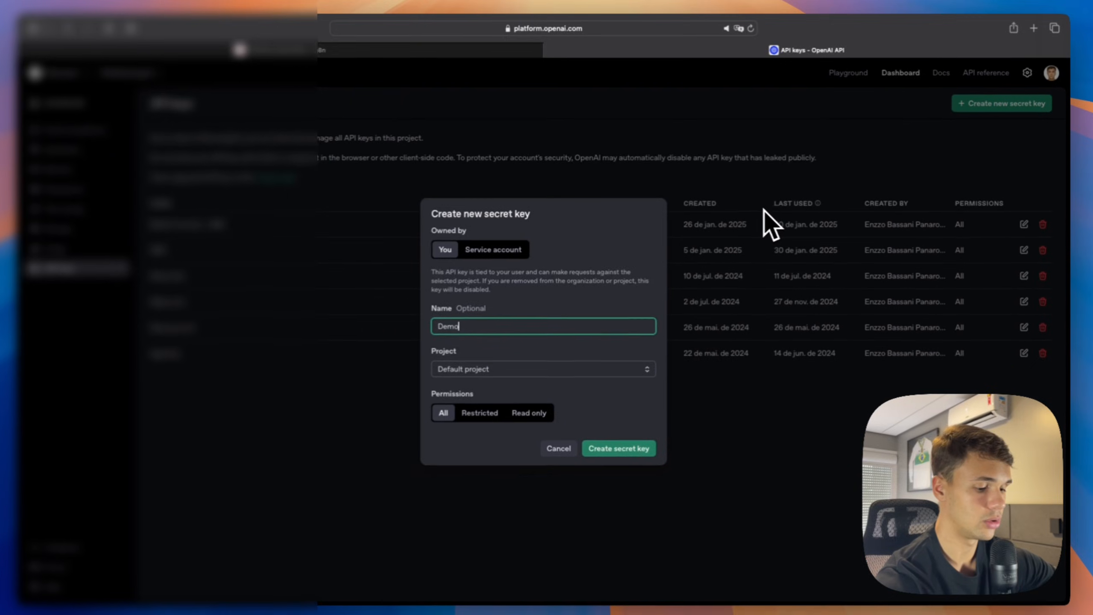
{"action": "type", "text": " you"}
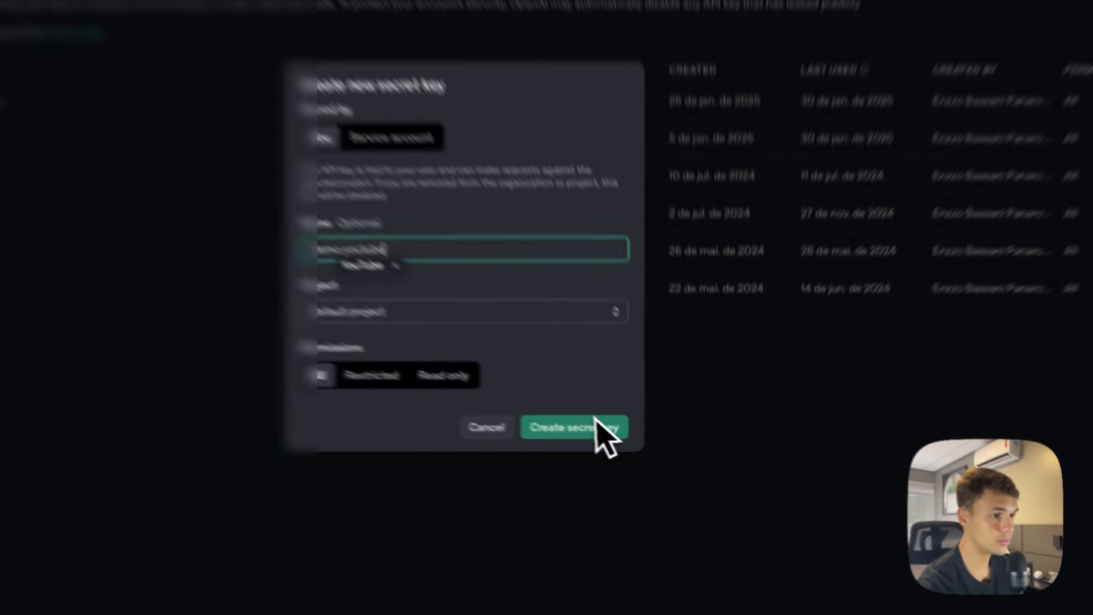
{"action": "left_click", "coordinate": [622, 446]}
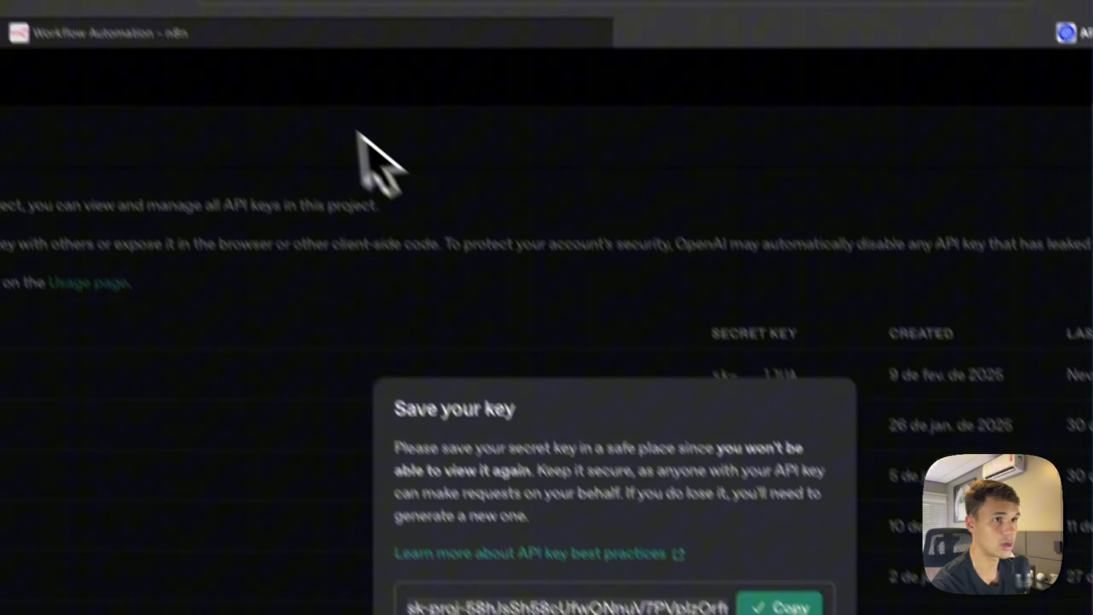
Step: Paste the new API key into the n8n OpenAI credential and save it
{"action": "left_click", "coordinate": [263, 38]}
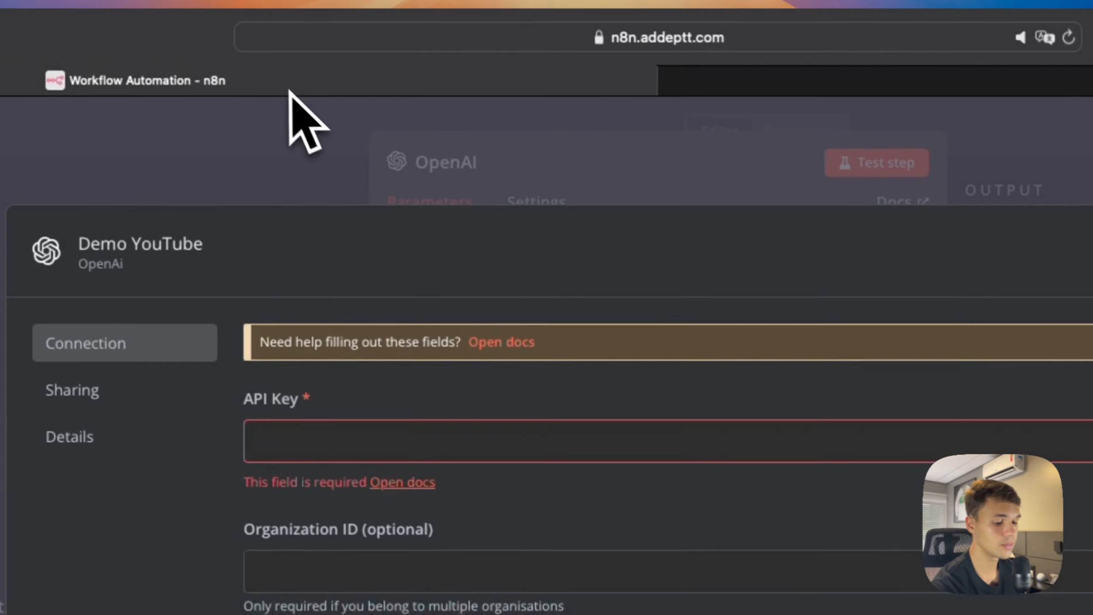
{"action": "left_click", "coordinate": [399, 456]}
{"action": "key", "text": "super+v"}
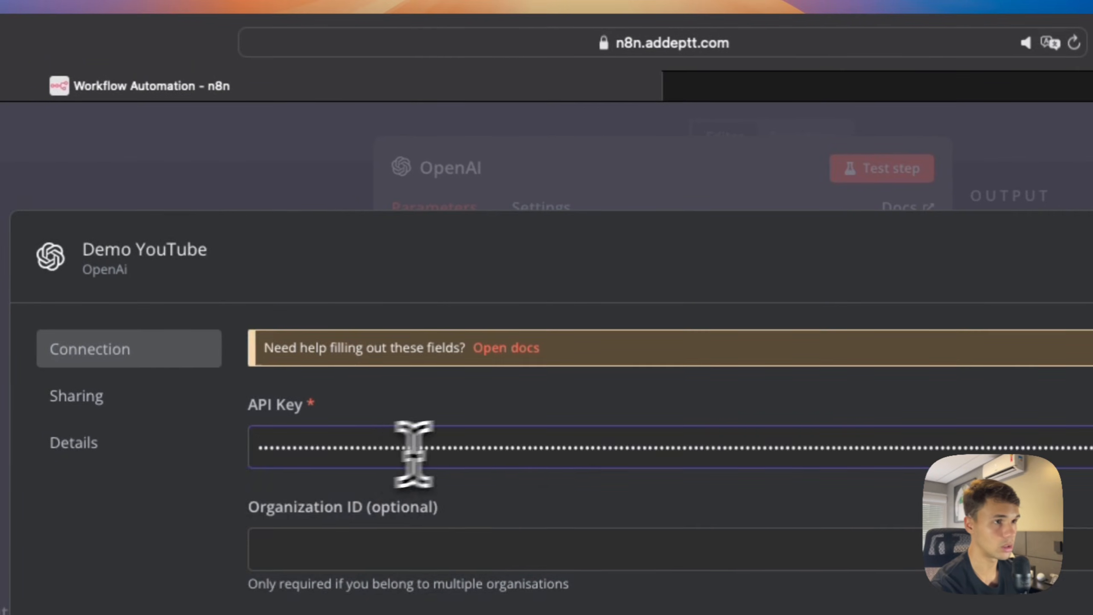
{"action": "left_click", "coordinate": [754, 254]}
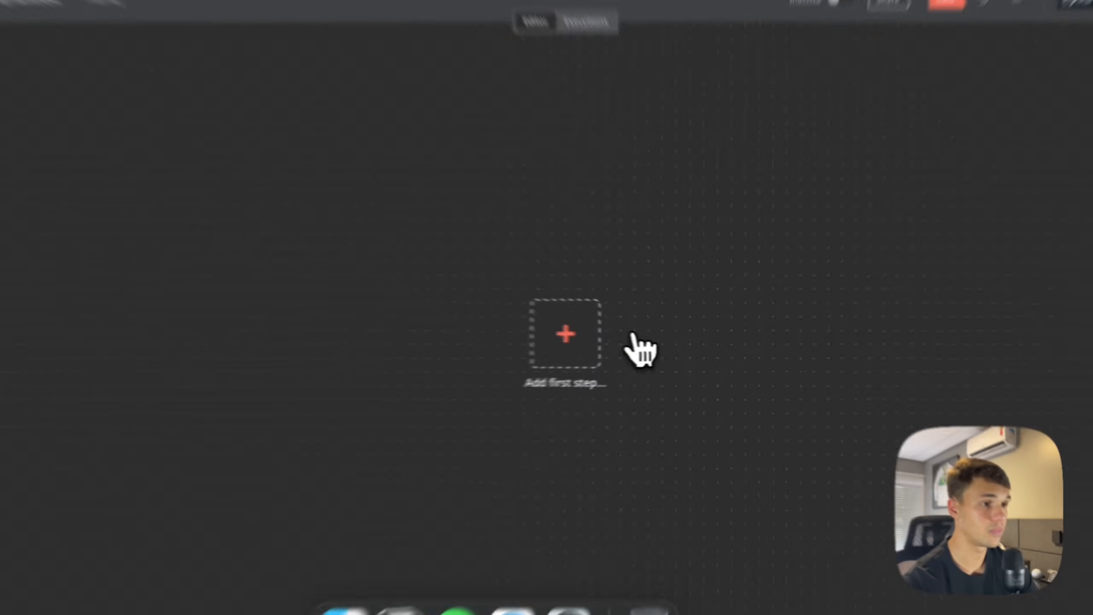
Step: Start with a manual trigger, then add a Google Sheets 'Get row(s)' node reading the Demo Youtube spreadsheet
{"action": "left_click", "coordinate": [602, 338]}
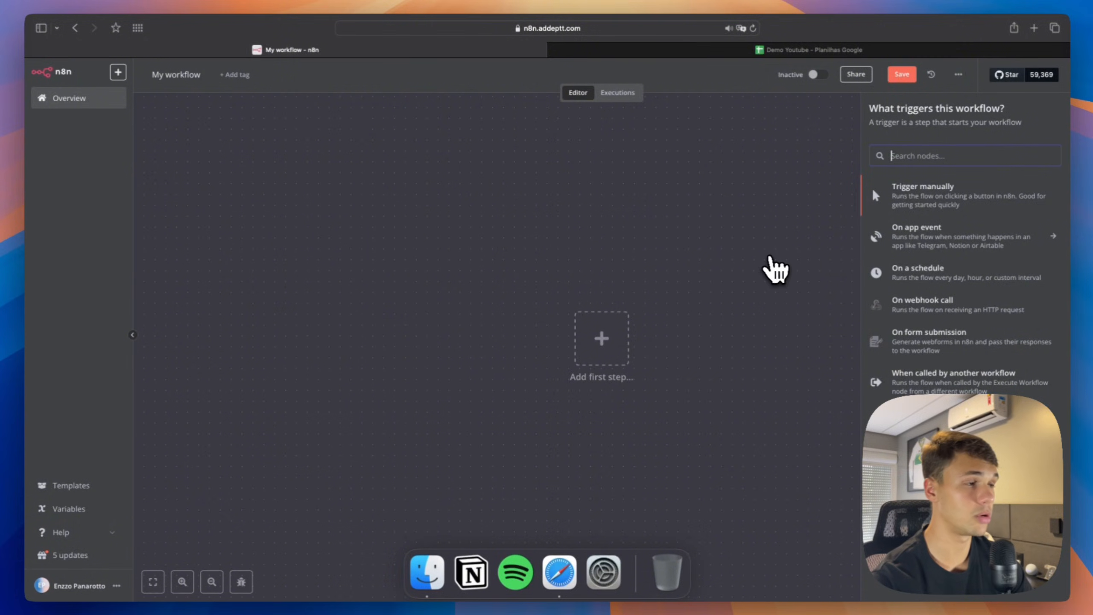
{"action": "left_click", "coordinate": [930, 195]}
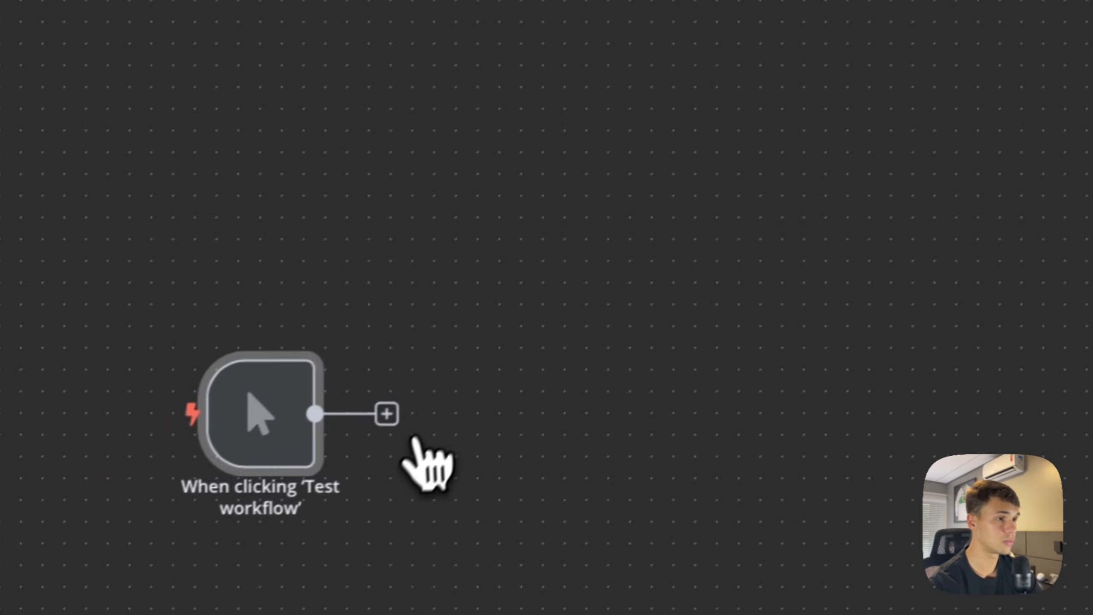
{"action": "left_click", "coordinate": [386, 414]}
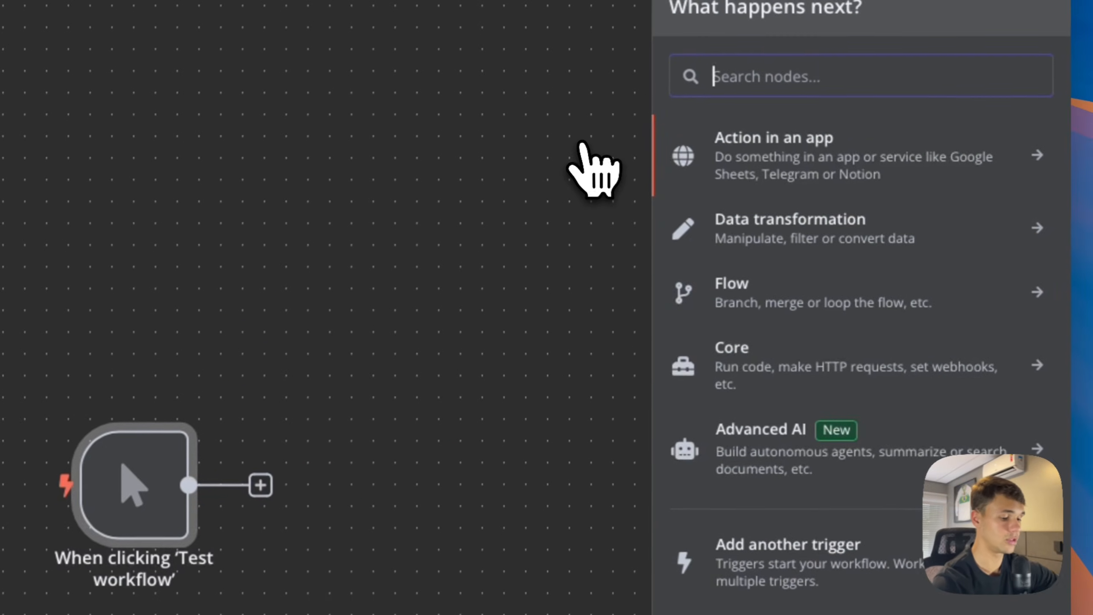
{"action": "type", "text": "shee"}
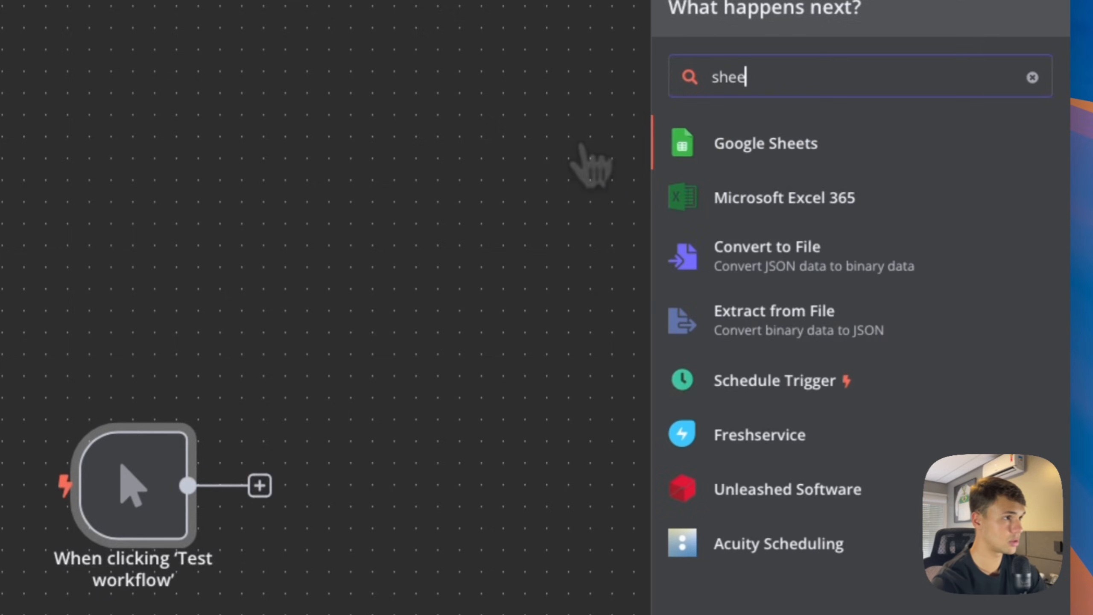
{"action": "left_click", "coordinate": [757, 147]}
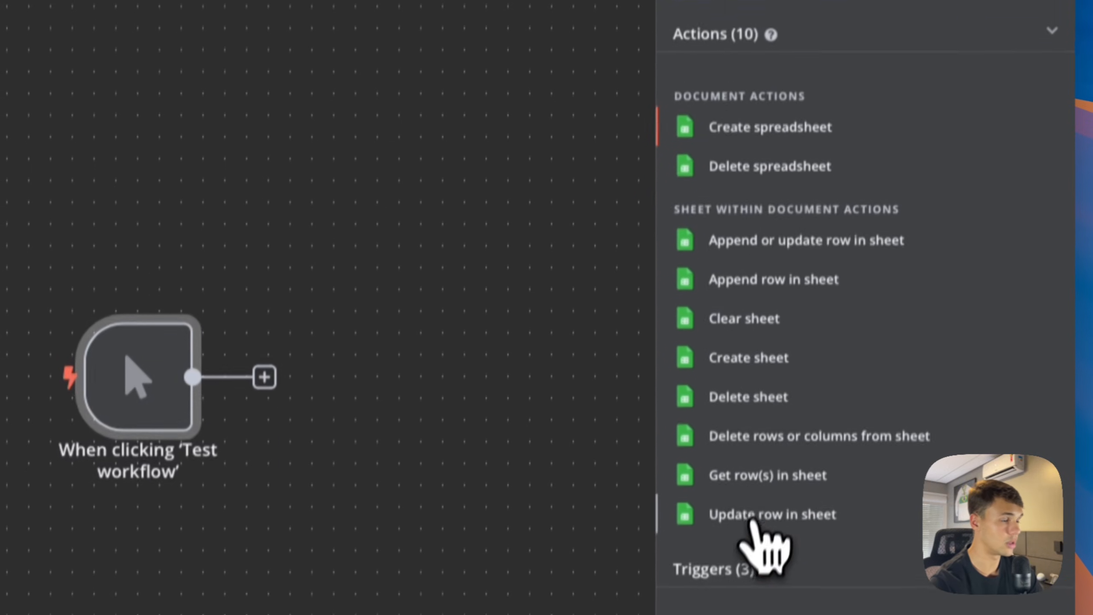
{"action": "left_click", "coordinate": [857, 583]}
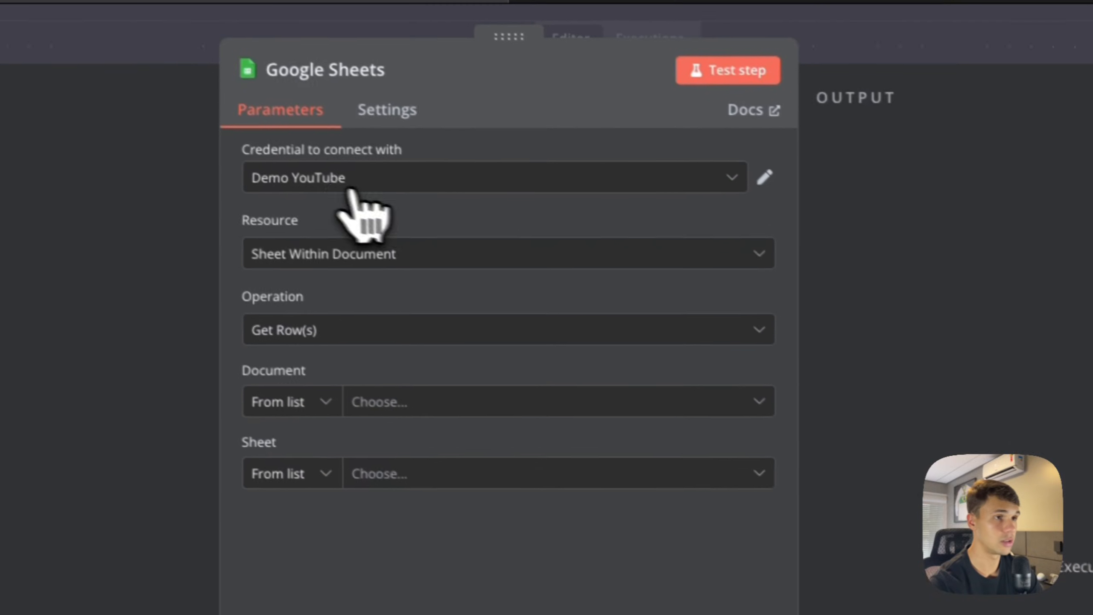
{"action": "left_click", "coordinate": [455, 414]}
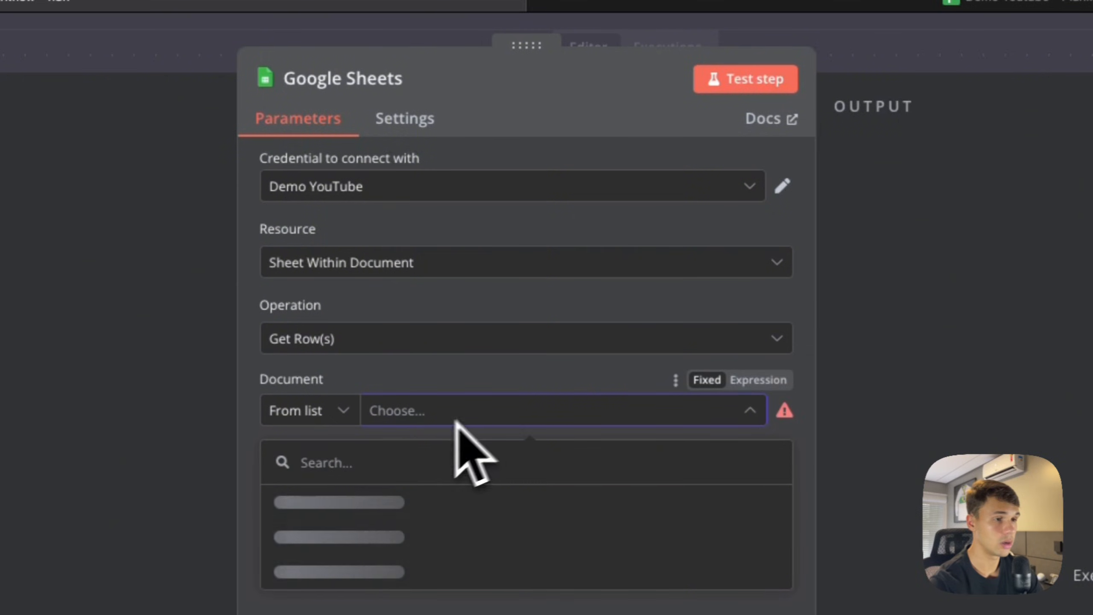
{"action": "left_click", "coordinate": [455, 504]}
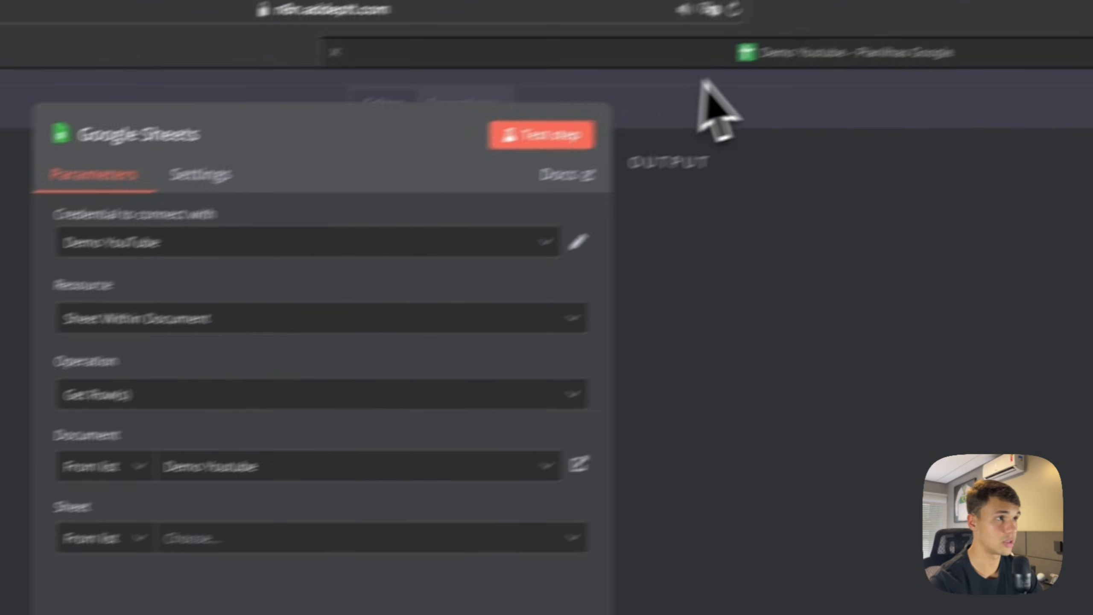
{"action": "left_click", "coordinate": [990, 1]}
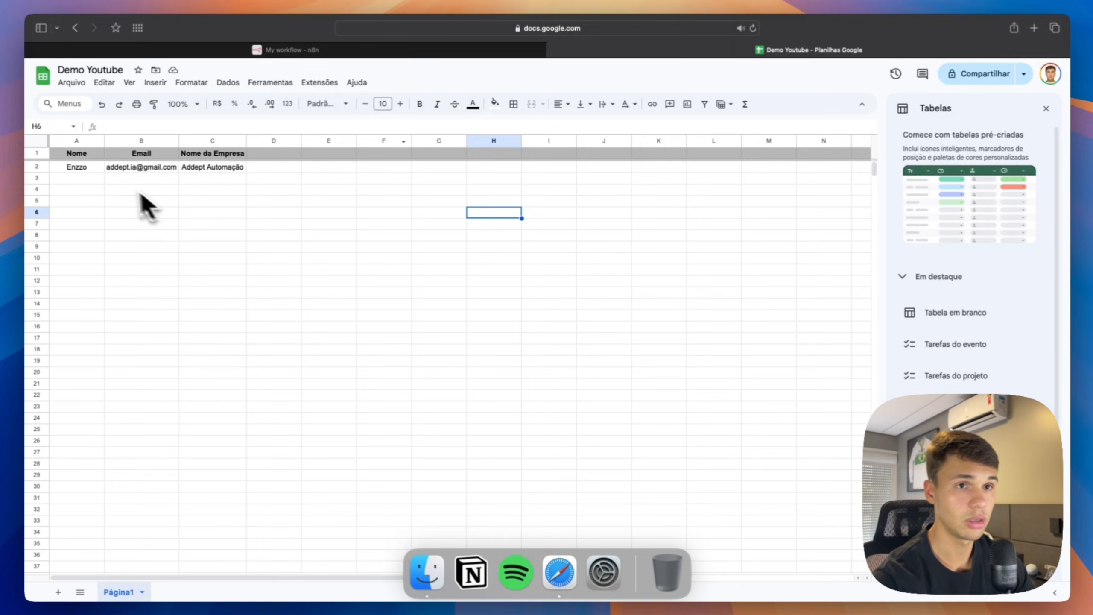
Step: Set the Google Sheets node to sheet 'Página1' and test it, returning one row
{"action": "left_click", "coordinate": [313, 50]}
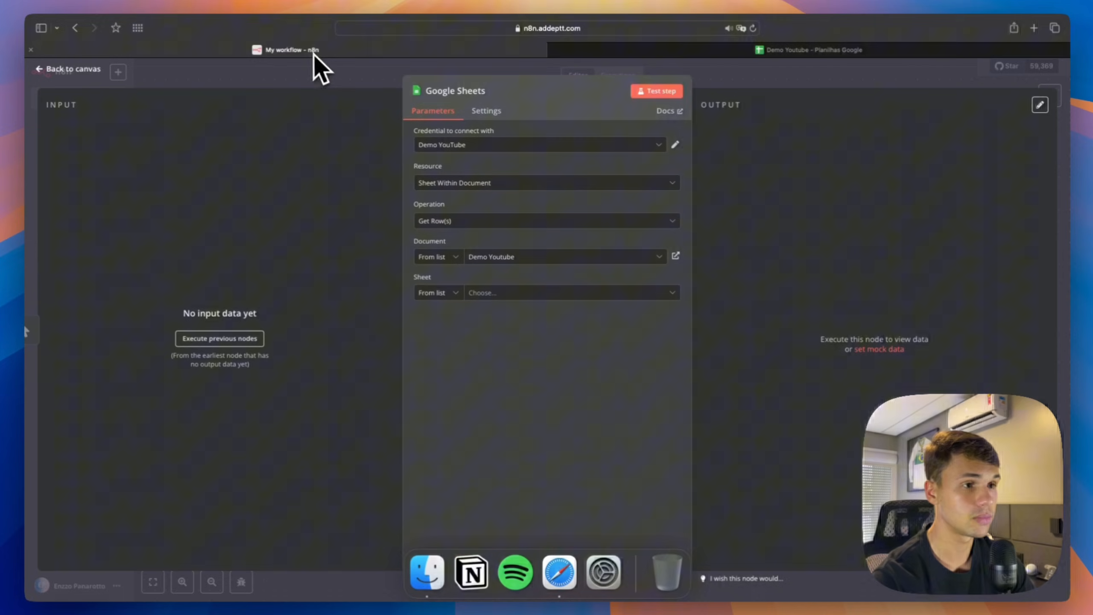
{"action": "left_click", "coordinate": [488, 251]}
{"action": "left_click", "coordinate": [474, 290]}
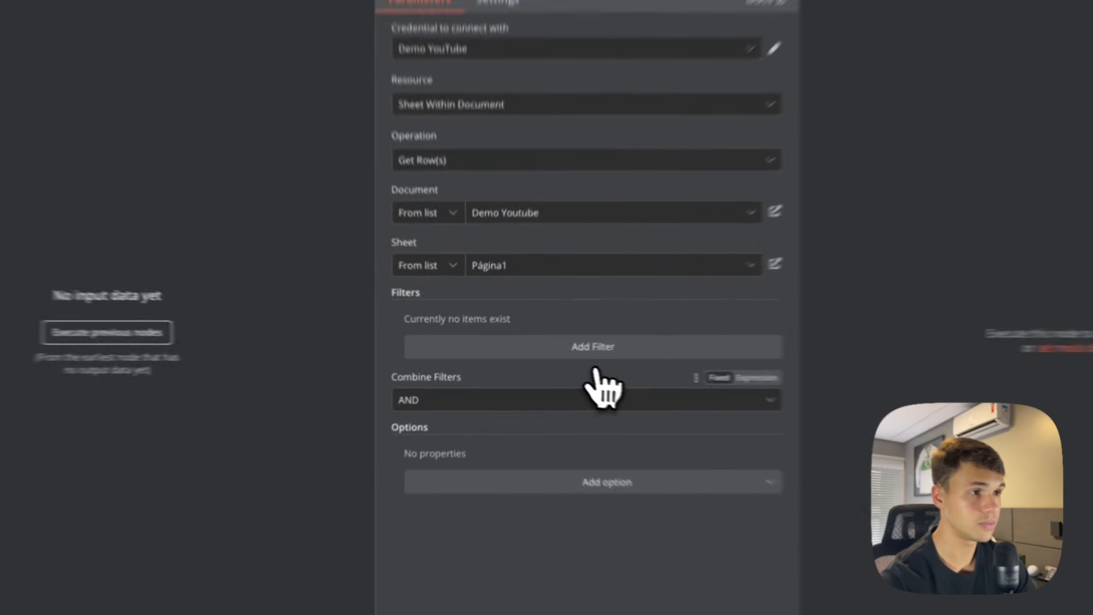
{"action": "left_click", "coordinate": [675, 80]}
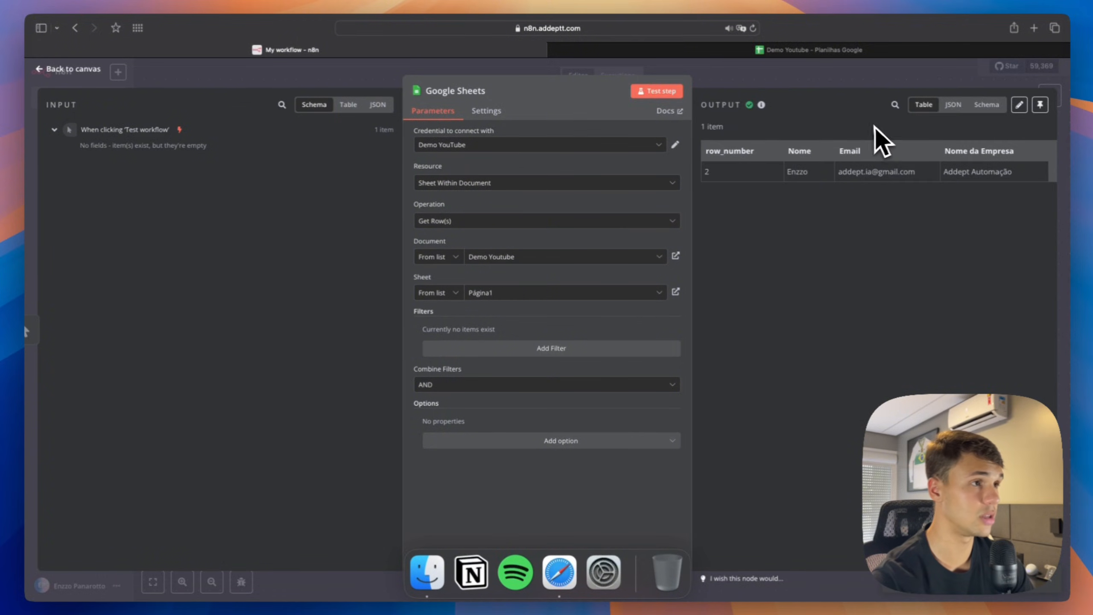
{"action": "left_click", "coordinate": [822, 84]}
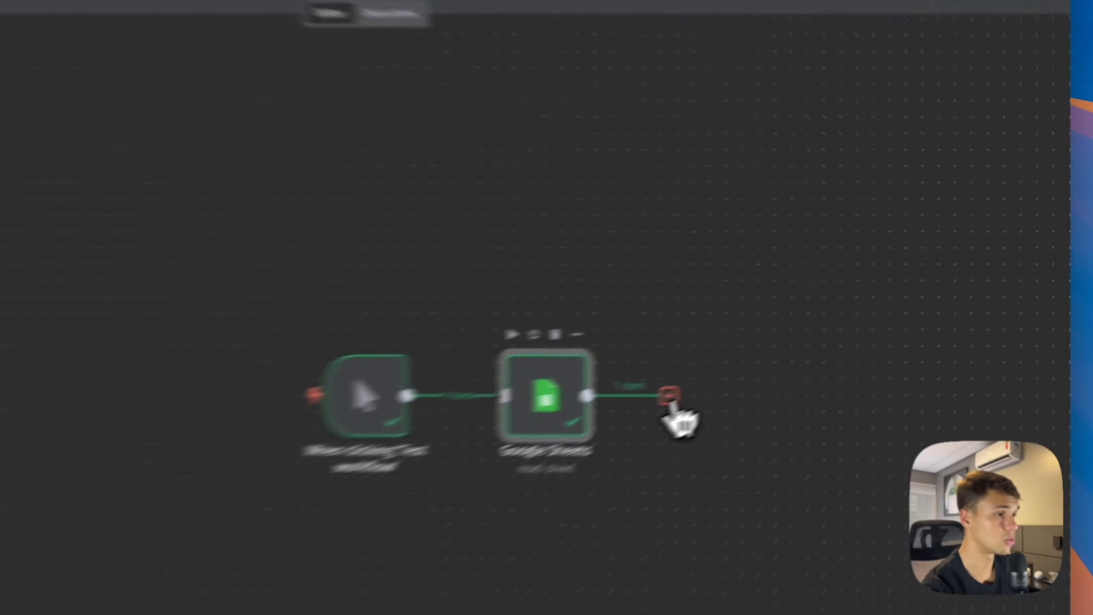
Step: Add a Date & Time 'Get Current Date' node with timezone America/Sao_Paulo and test it
{"action": "left_click", "coordinate": [803, 347]}
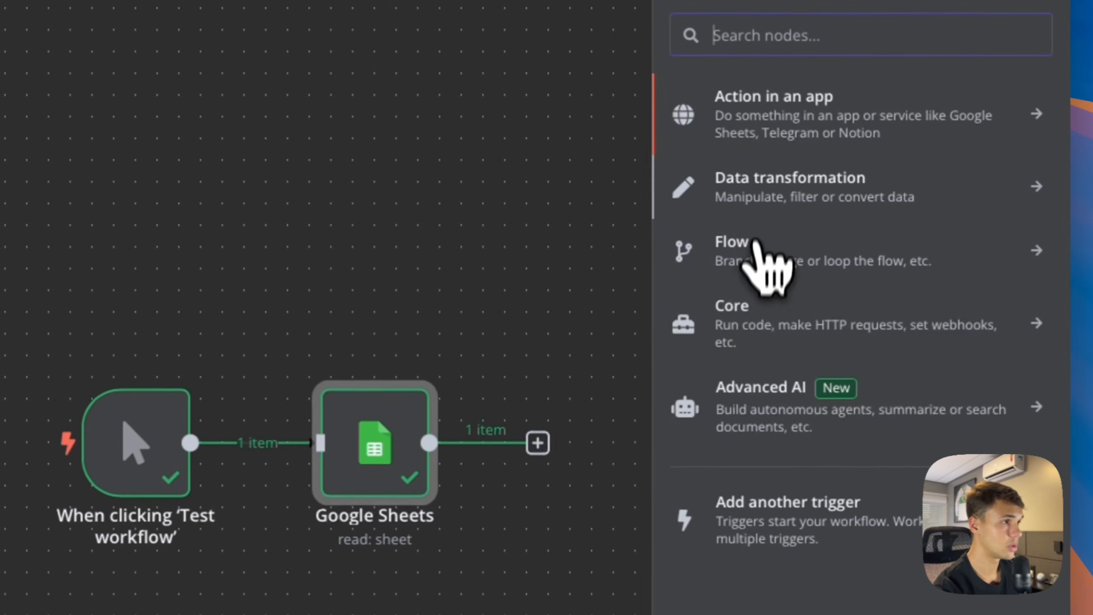
{"action": "left_click", "coordinate": [756, 197]}
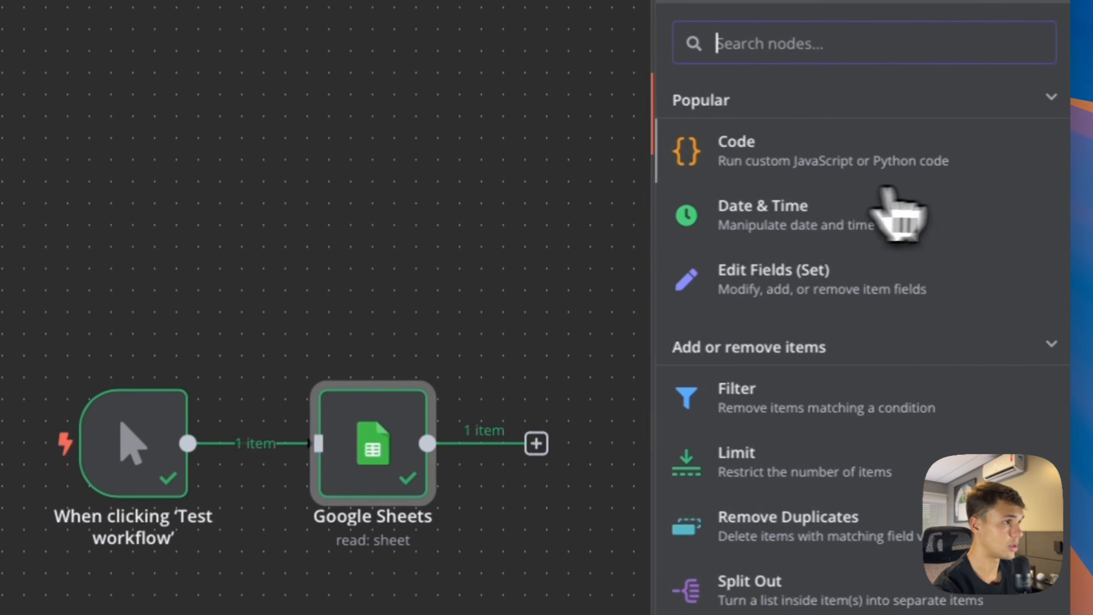
{"action": "left_click", "coordinate": [781, 223]}
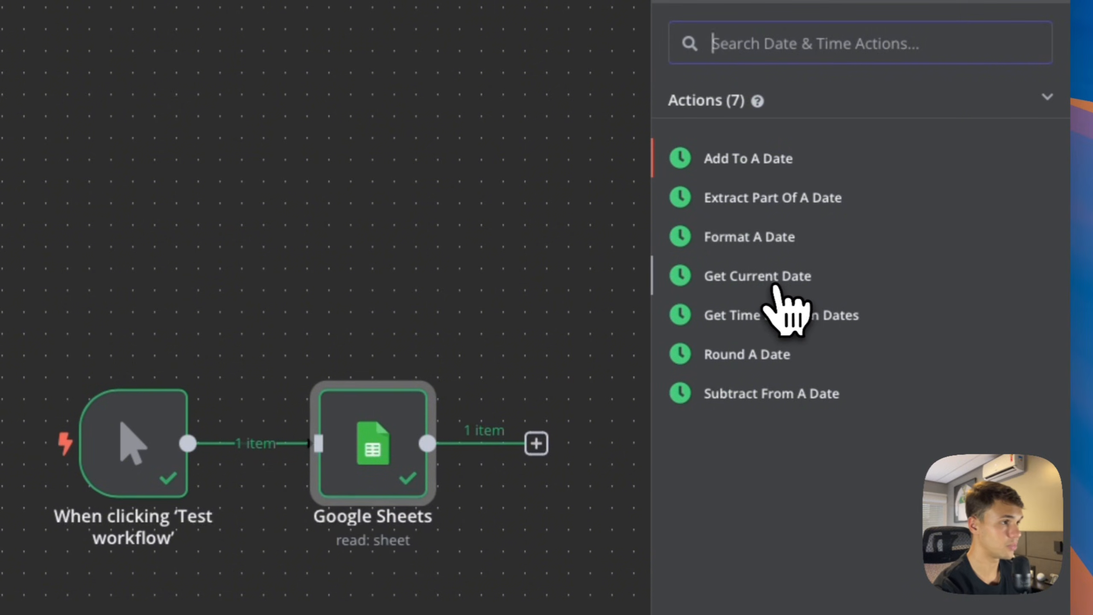
{"action": "left_click", "coordinate": [777, 287]}
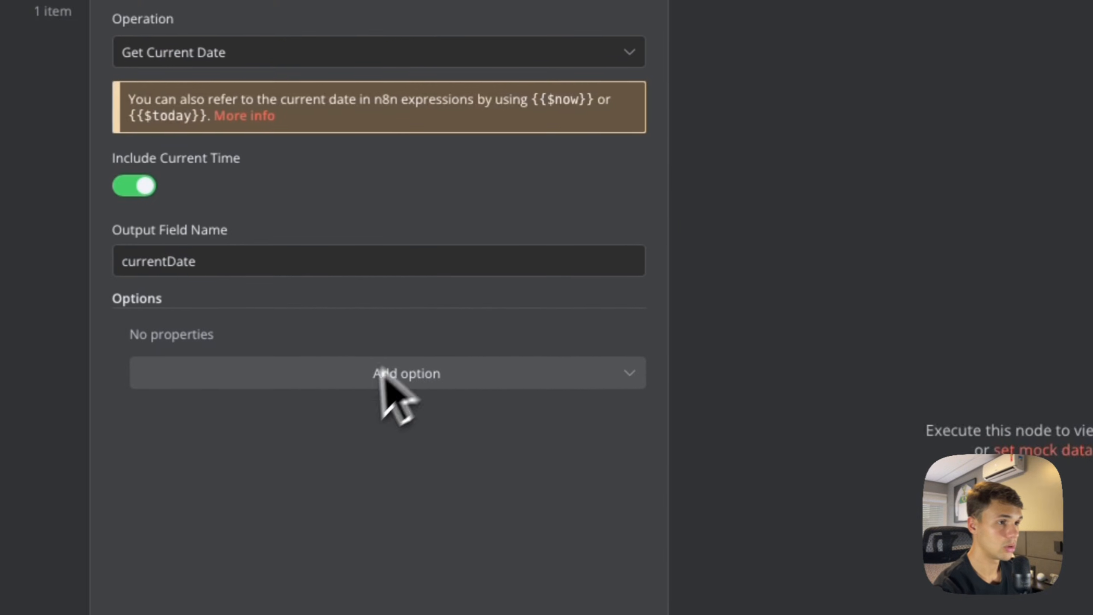
{"action": "left_click", "coordinate": [383, 371]}
{"action": "left_click", "coordinate": [292, 462]}
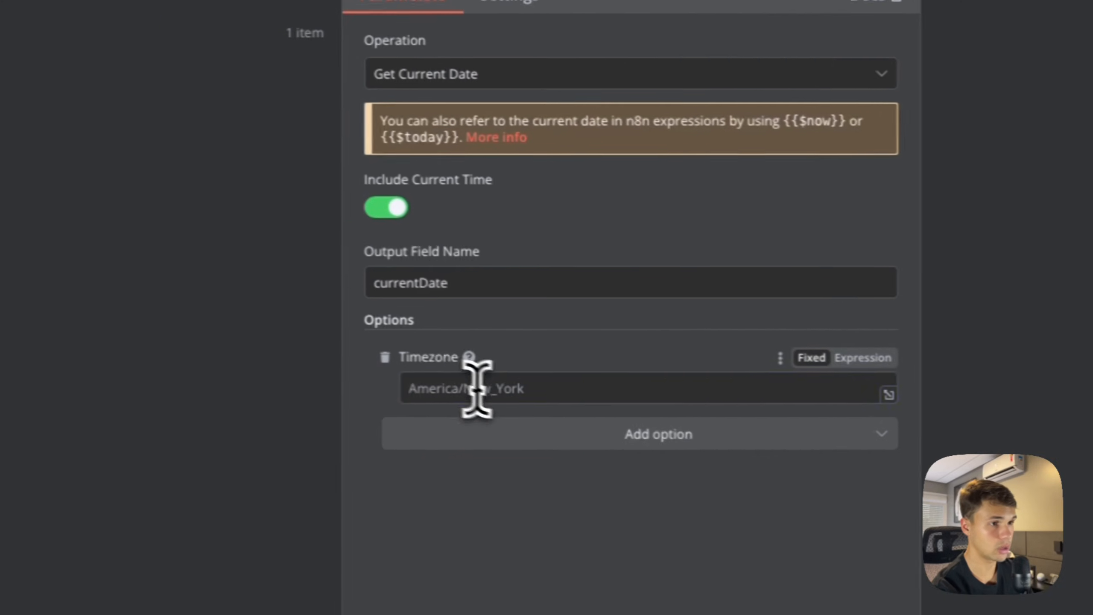
{"action": "left_click", "coordinate": [234, 370]}
{"action": "type", "text": "America/Sao_Paulo"}
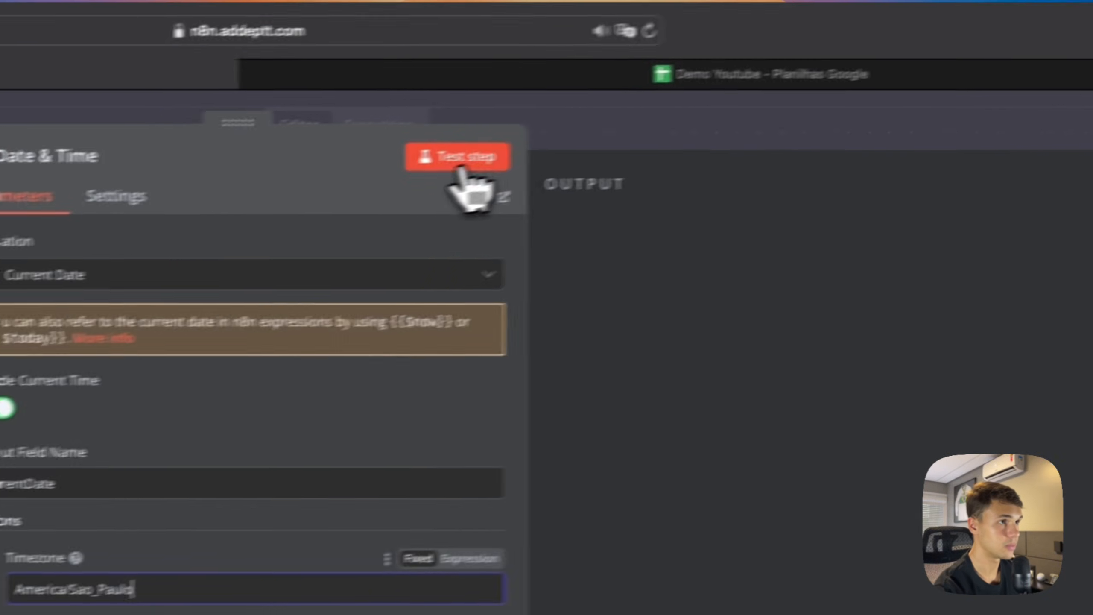
{"action": "left_click", "coordinate": [729, 54]}
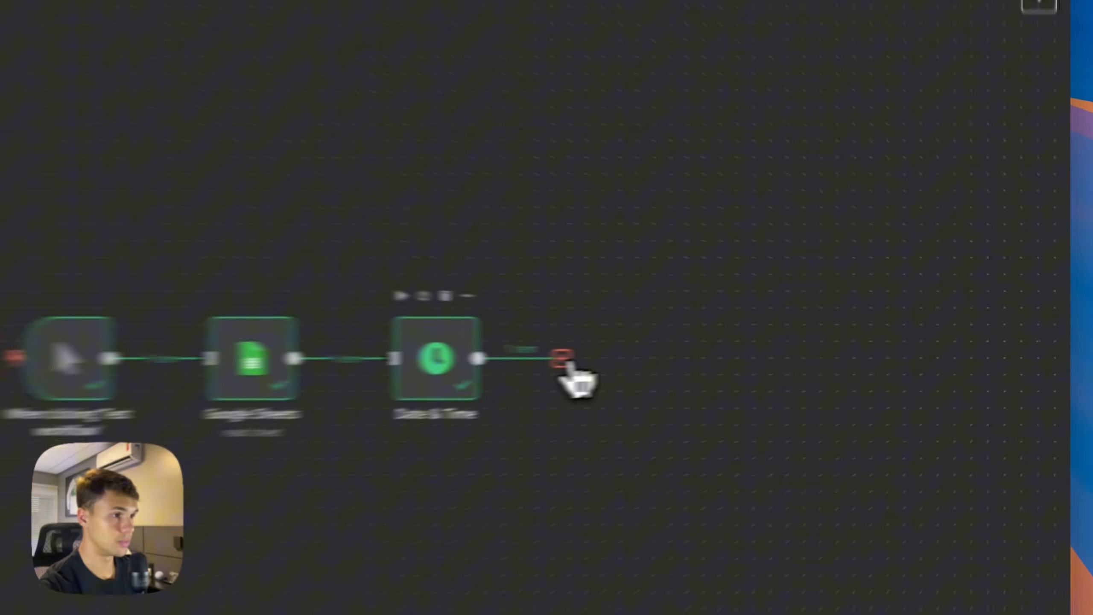
Step: Add an OpenAI 'Message a Model' node after the Date & Time node
{"action": "left_click", "coordinate": [739, 349]}
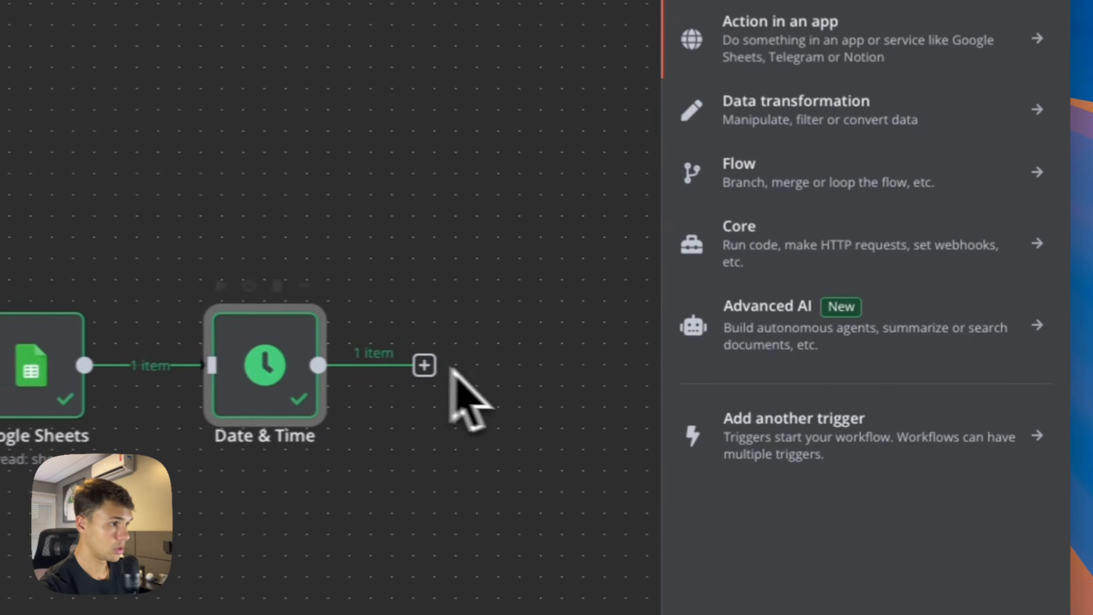
{"action": "left_click", "coordinate": [773, 355]}
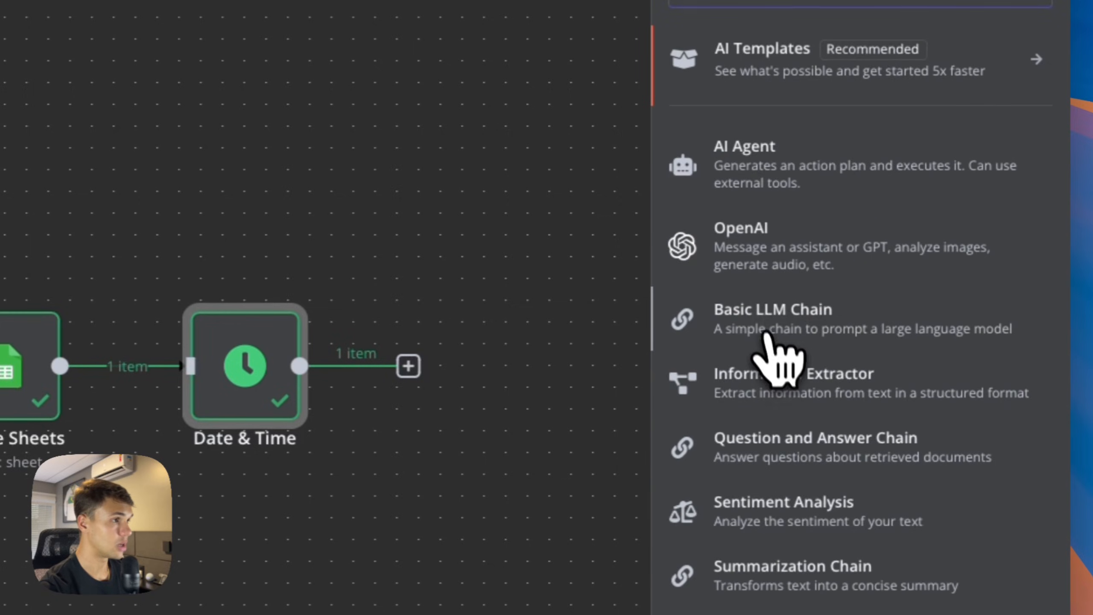
{"action": "left_click", "coordinate": [780, 254]}
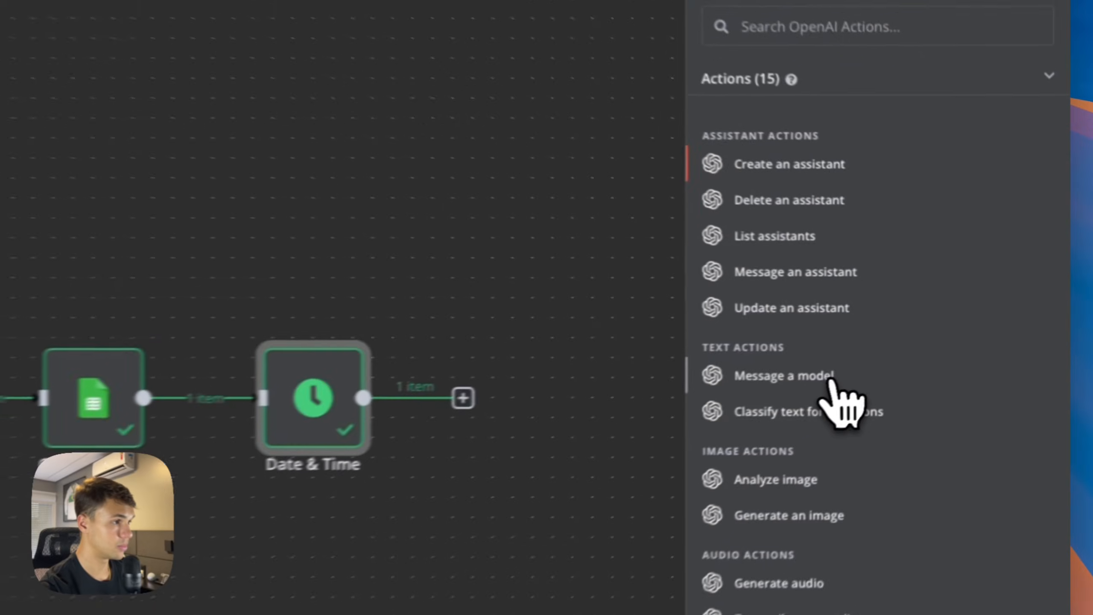
{"action": "left_click", "coordinate": [941, 342]}
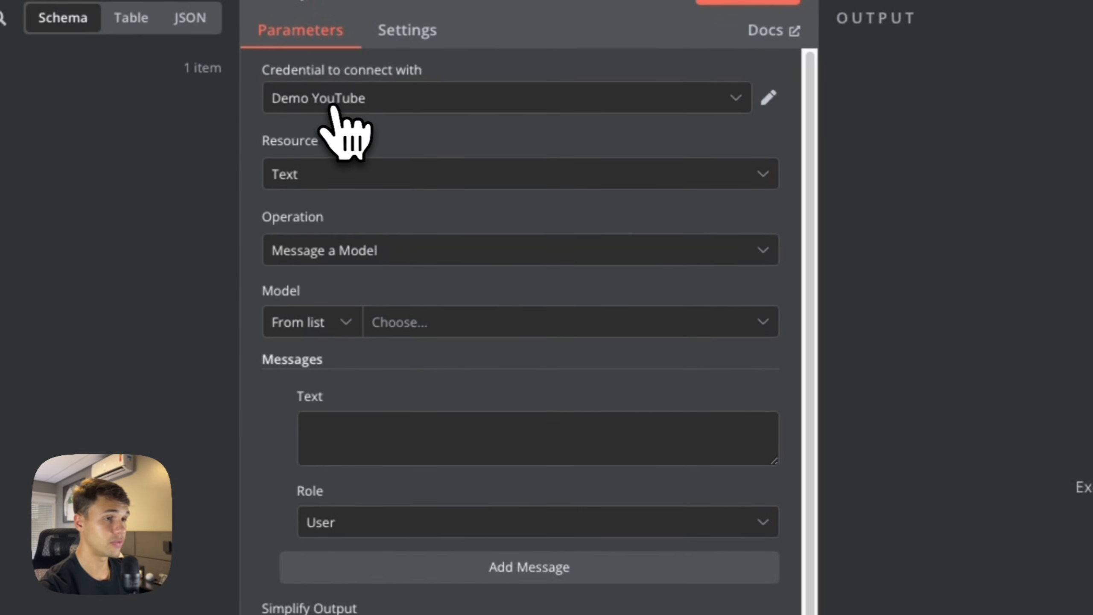
Step: Choose GPT-4O-MINI-2024-07-18 as the OpenAI node's model
{"action": "left_click", "coordinate": [411, 325]}
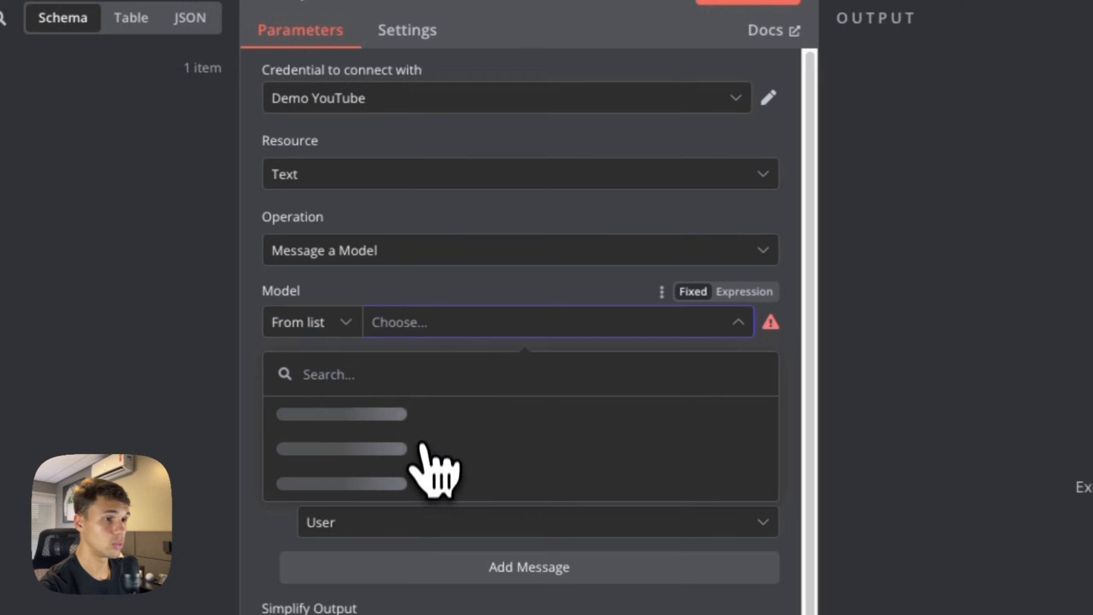
{"action": "scroll", "coordinate": [429, 494], "scroll_direction": "down", "scroll_amount": 6}
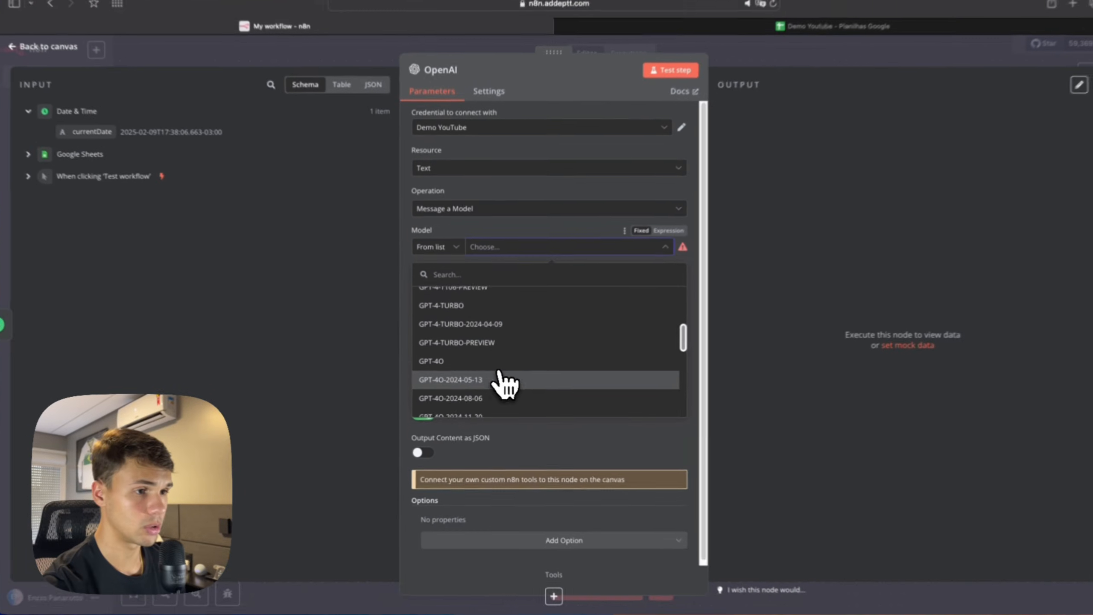
{"action": "scroll", "coordinate": [505, 383], "scroll_direction": "down", "scroll_amount": 4}
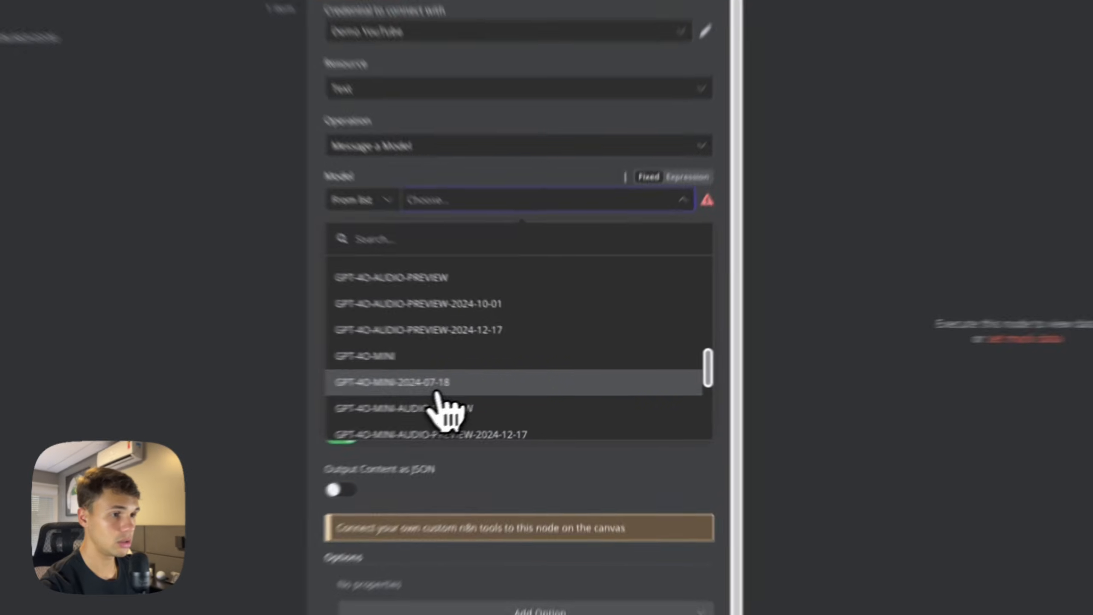
{"action": "left_click", "coordinate": [390, 390]}
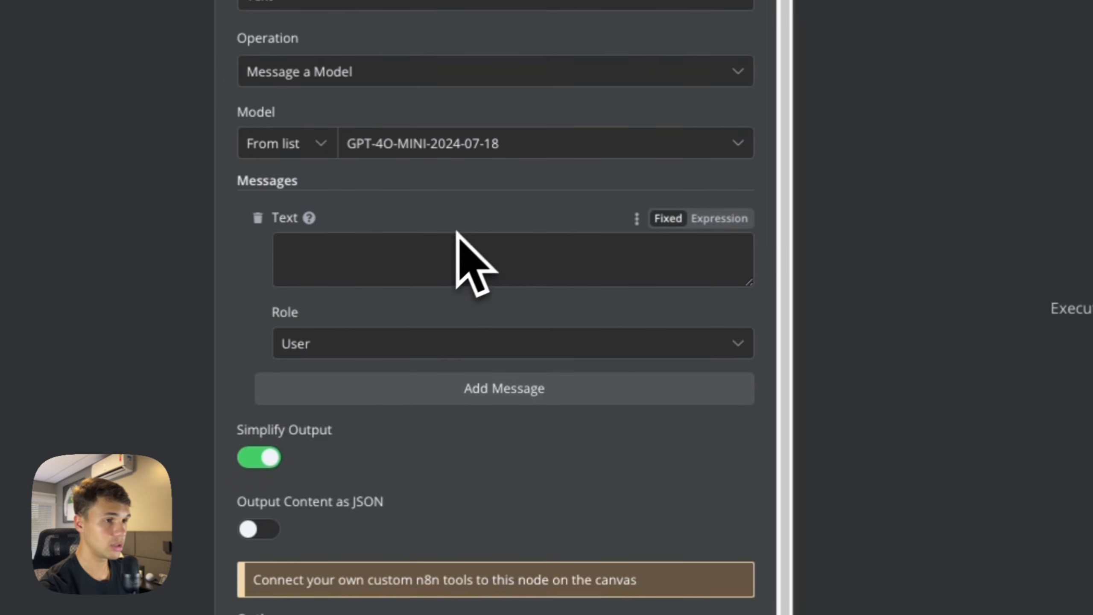
Step: Switch the message text to an expression, paste the welcome-email task prompt, and correct 'grande' to 'grandes'
{"action": "left_click", "coordinate": [720, 219]}
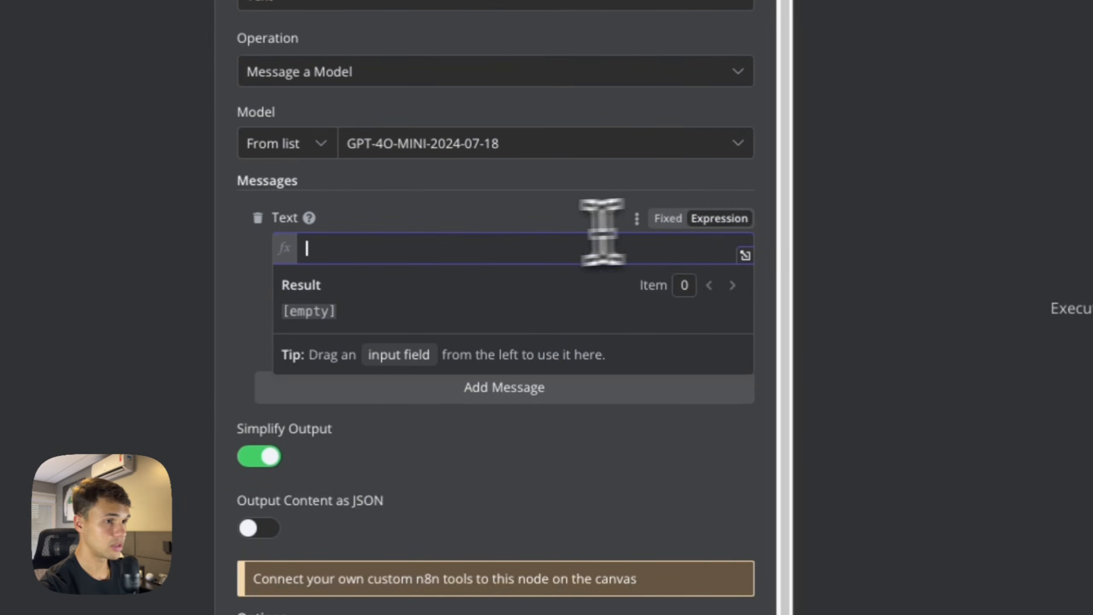
{"action": "type", "text": "# Tarefa: Escreva um curto e-mail de boas-vindas para o lead, o cumprimentando-o baseado no horário atual e agradecendo por ter confiado na nossa empresa, que com certeza traremos grande resultados à empresa dele."}
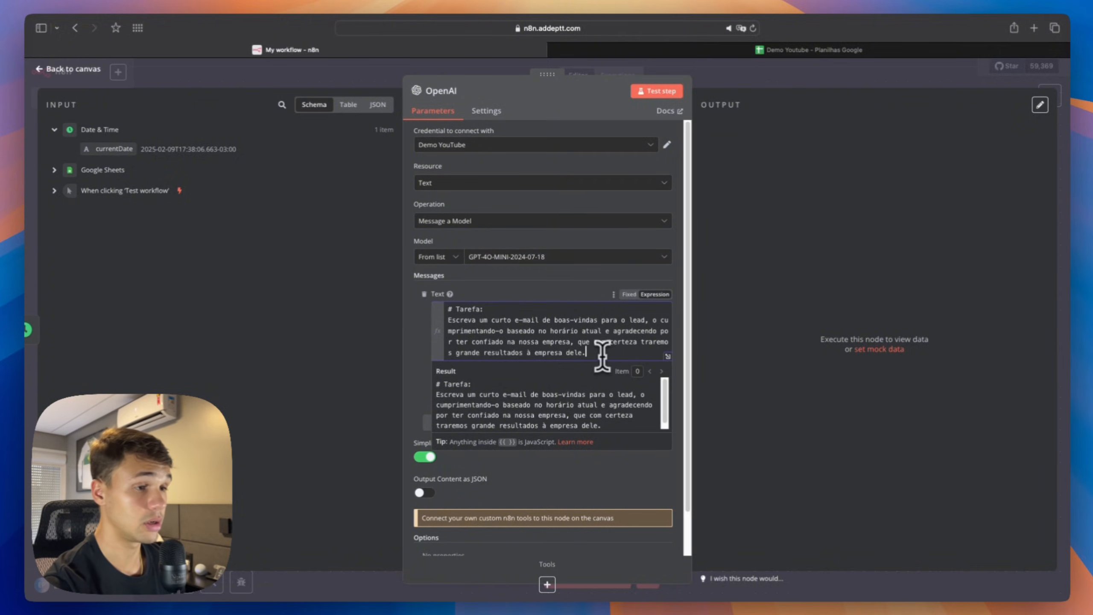
{"action": "left_click", "coordinate": [482, 353]}
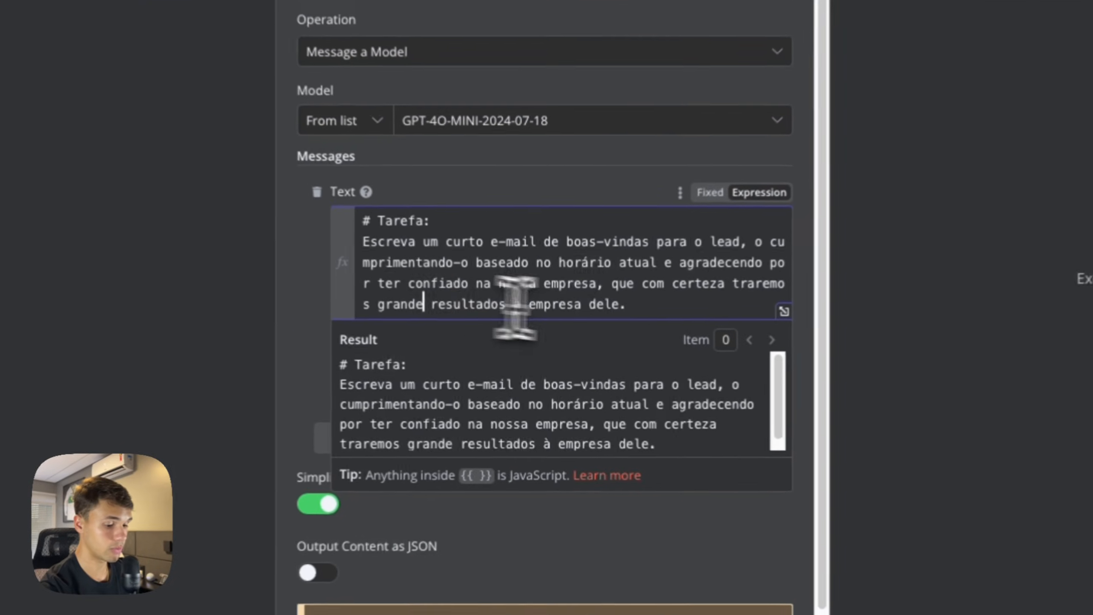
{"action": "type", "text": "s"}
{"action": "left_click", "coordinate": [609, 354]}
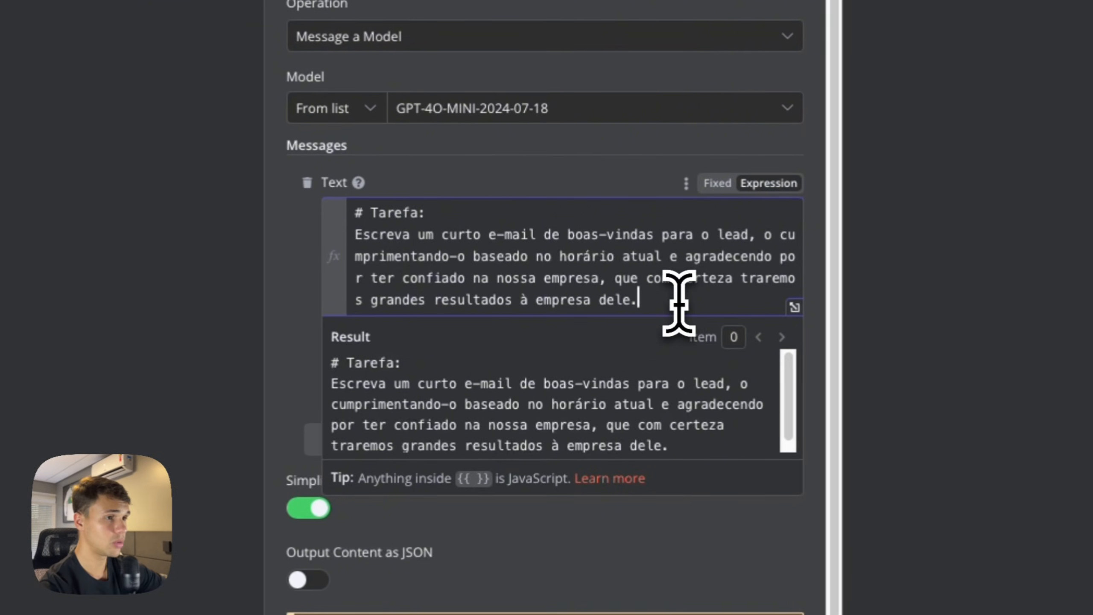
Step: Add a '# Dados:' list: Nome do lead, 2., Horário atual, Meu nome, Minha empresa
{"action": "key", "text": "Return"}
{"action": "key", "text": "Return"}
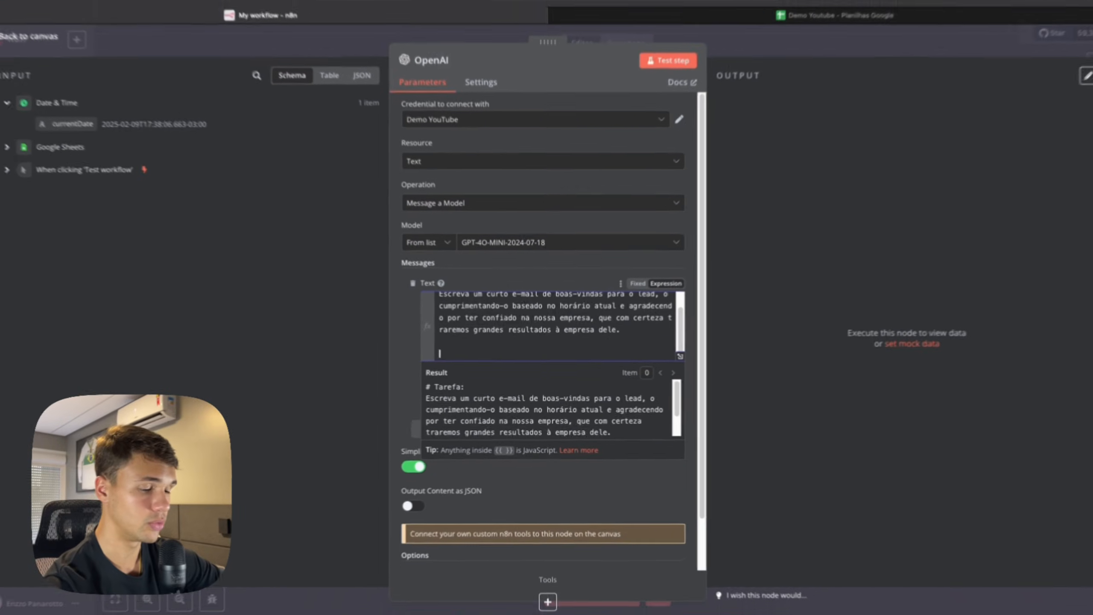
{"action": "type", "text": "# Dados:"}
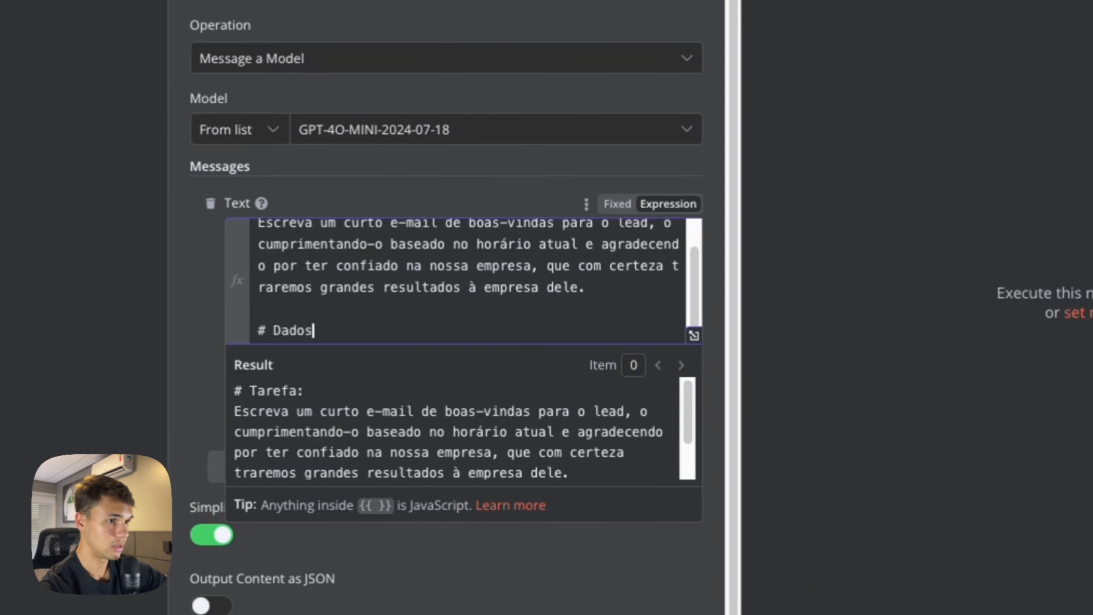
{"action": "key", "text": "Return"}
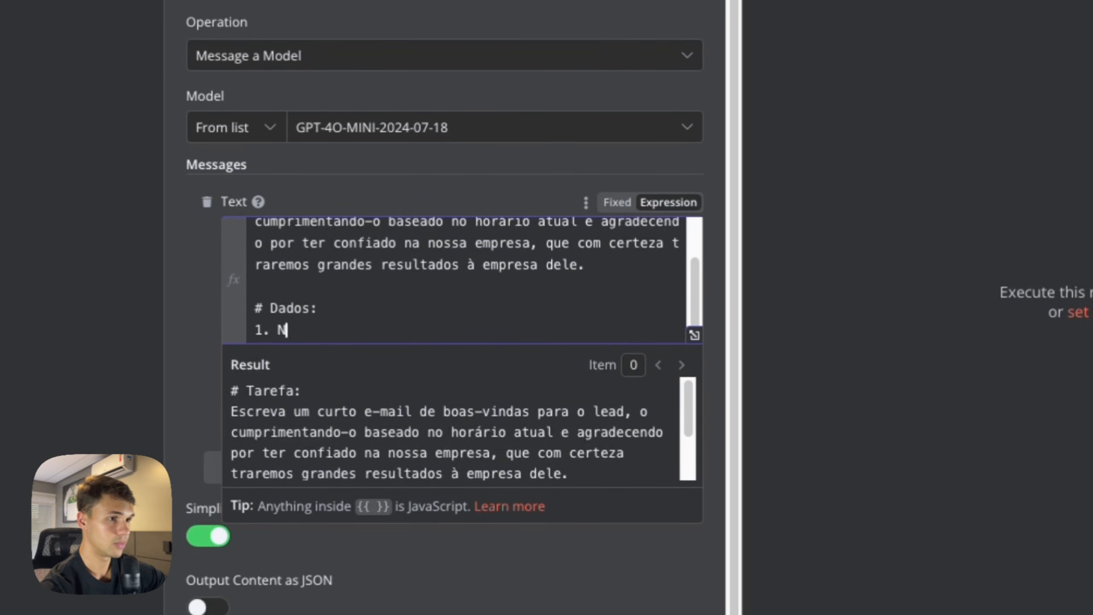
{"action": "type", "text": "1. Nome do lead:"}
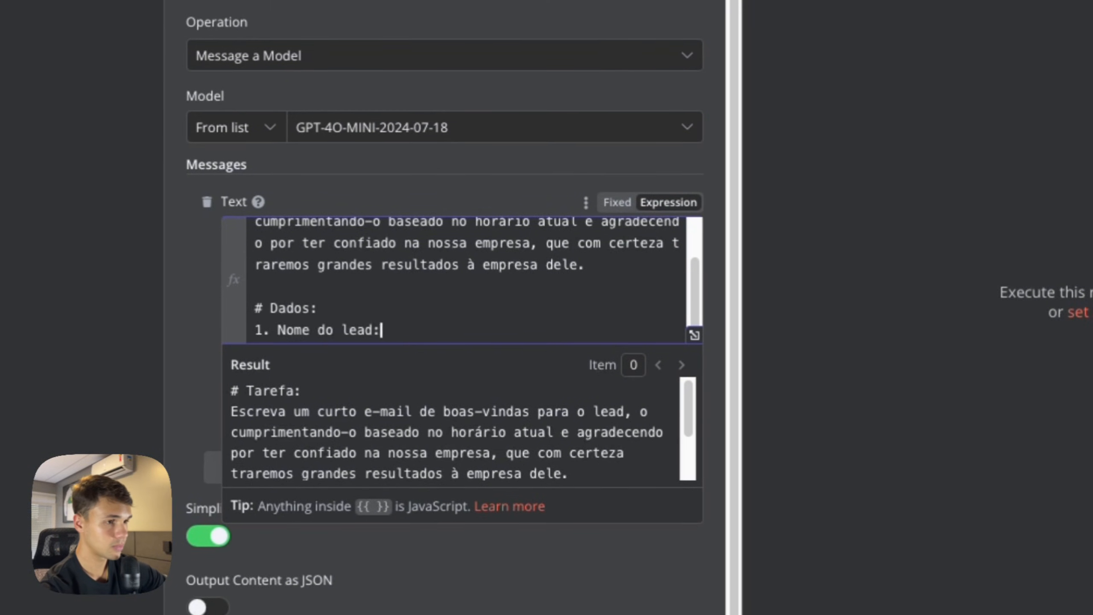
{"action": "key", "text": "Return"}
{"action": "type", "text": "2. Empresa do lead:"}
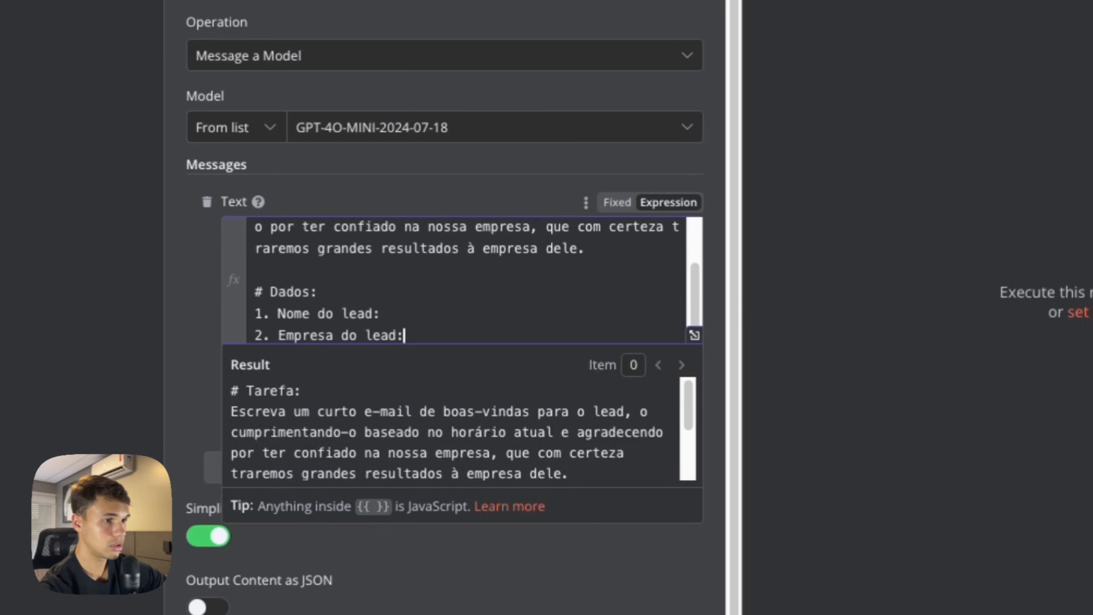
{"action": "key", "text": "Return"}
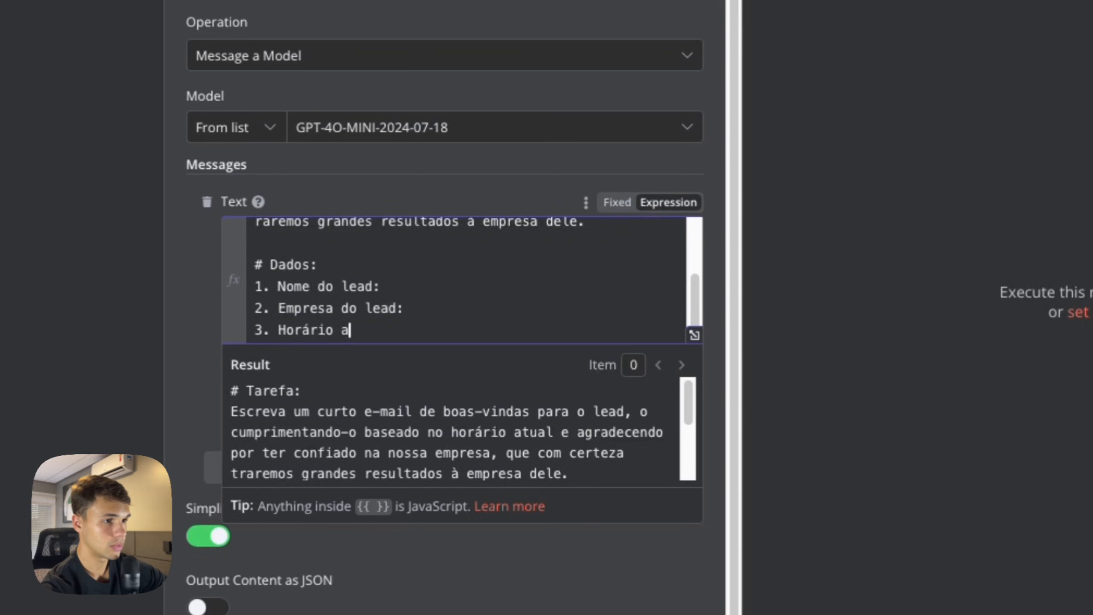
{"action": "type", "text": "3. Horário atual:"}
{"action": "key", "text": "Return"}
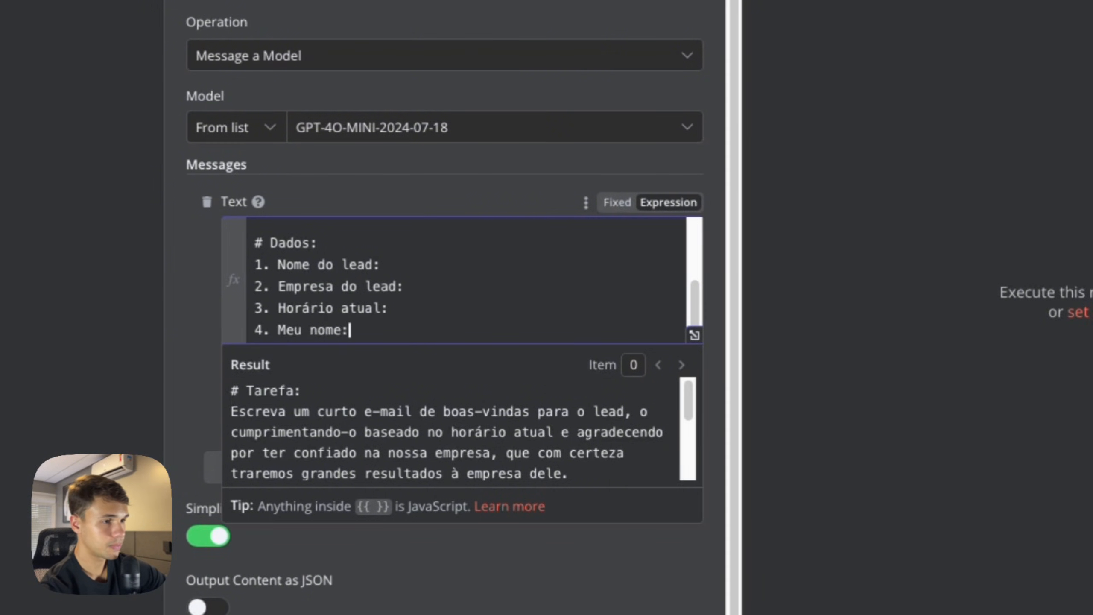
{"action": "type", "text": "4. Meu nome:"}
{"action": "key", "text": "Return"}
{"action": "type", "text": "5. Minha empresa:"}
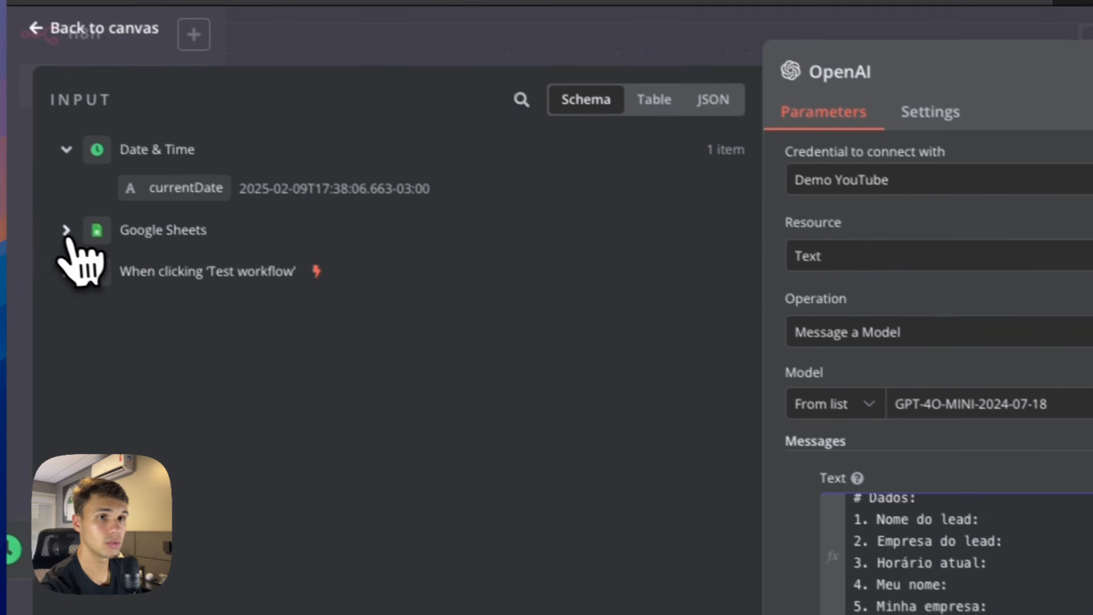
Step: Insert the lead's Nome, Nome da Empresa and currentDate fields into the Dados list
{"action": "left_click", "coordinate": [50, 196]}
{"action": "left_click_drag", "start_coordinate": [176, 319], "coordinate": [1007, 530]}
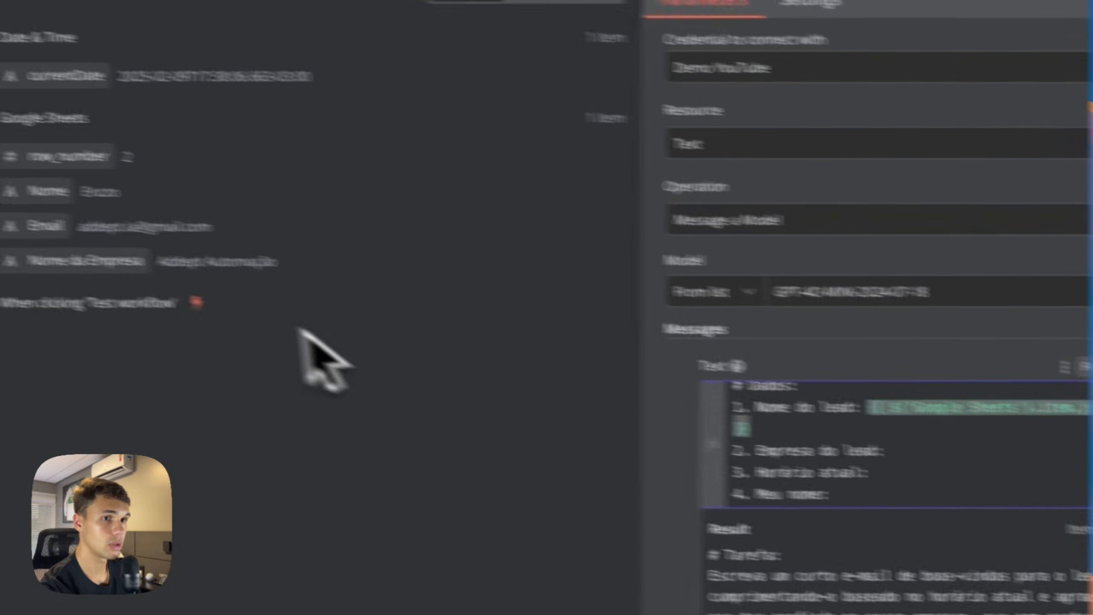
{"action": "left_click_drag", "start_coordinate": [232, 282], "coordinate": [1028, 475]}
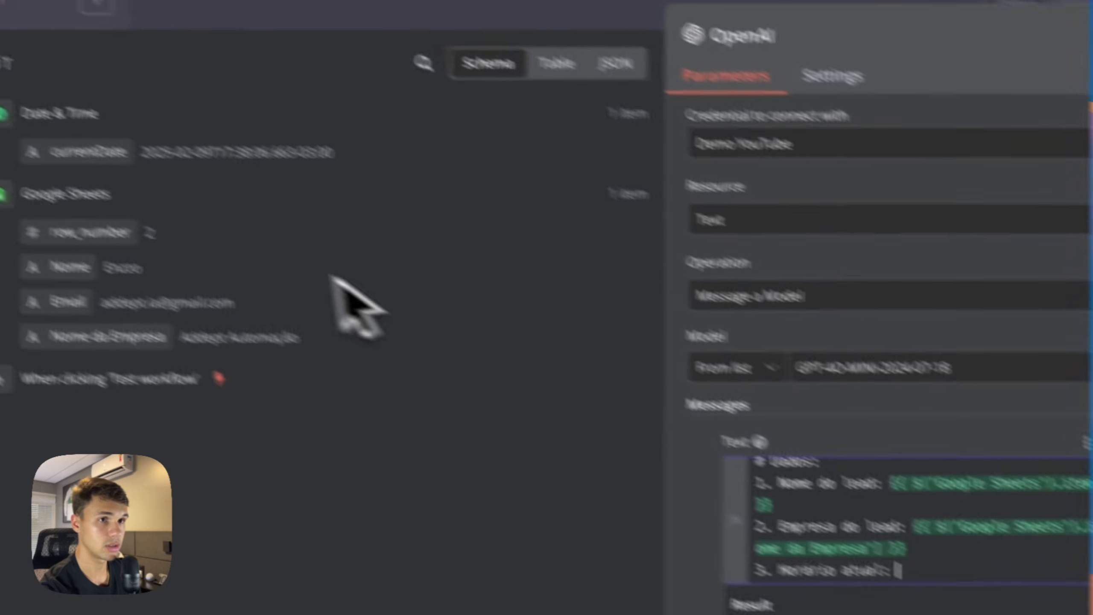
{"action": "left_click_drag", "start_coordinate": [138, 152], "coordinate": [154, 157]}
{"action": "left_click_drag", "start_coordinate": [213, 207], "coordinate": [1038, 614]}
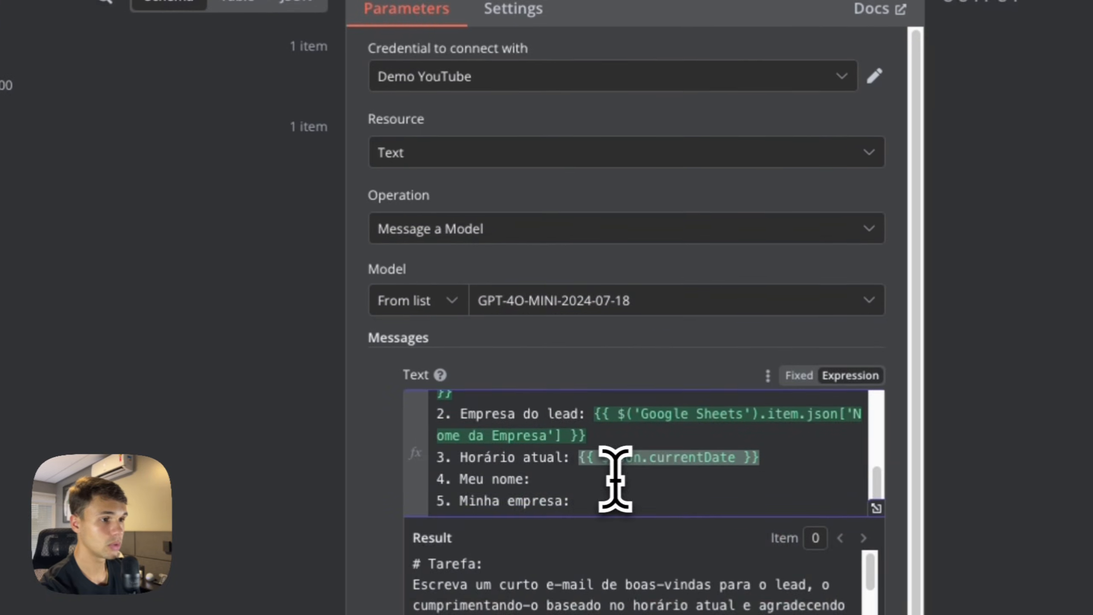
Step: Fill in the sender's name and company Apple, test the OpenAI node, and return to the canvas
{"action": "left_click", "coordinate": [587, 480]}
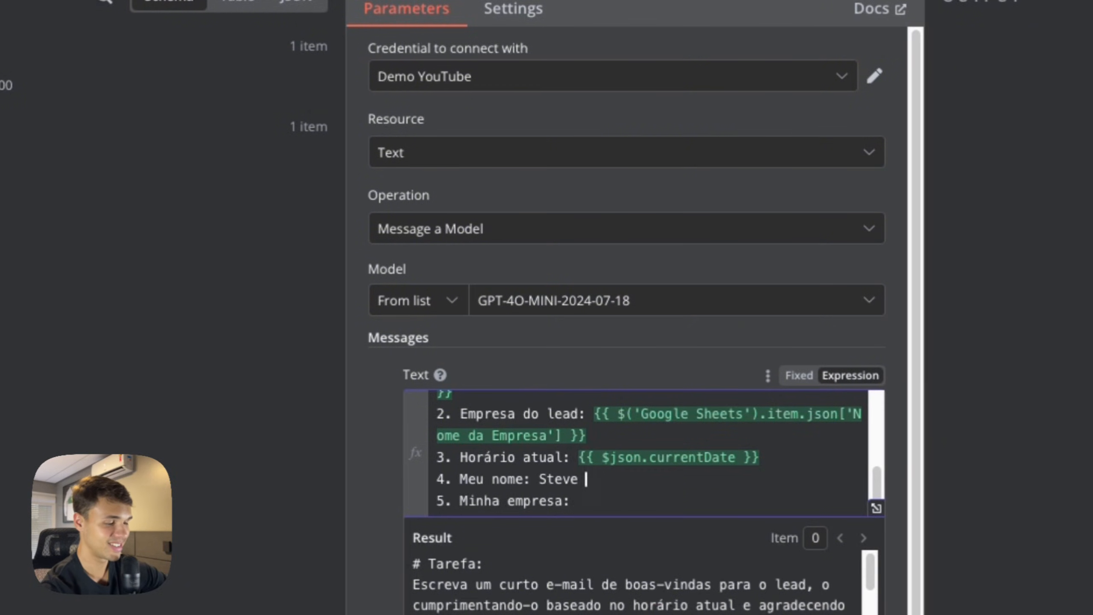
{"action": "left_click", "coordinate": [605, 501]}
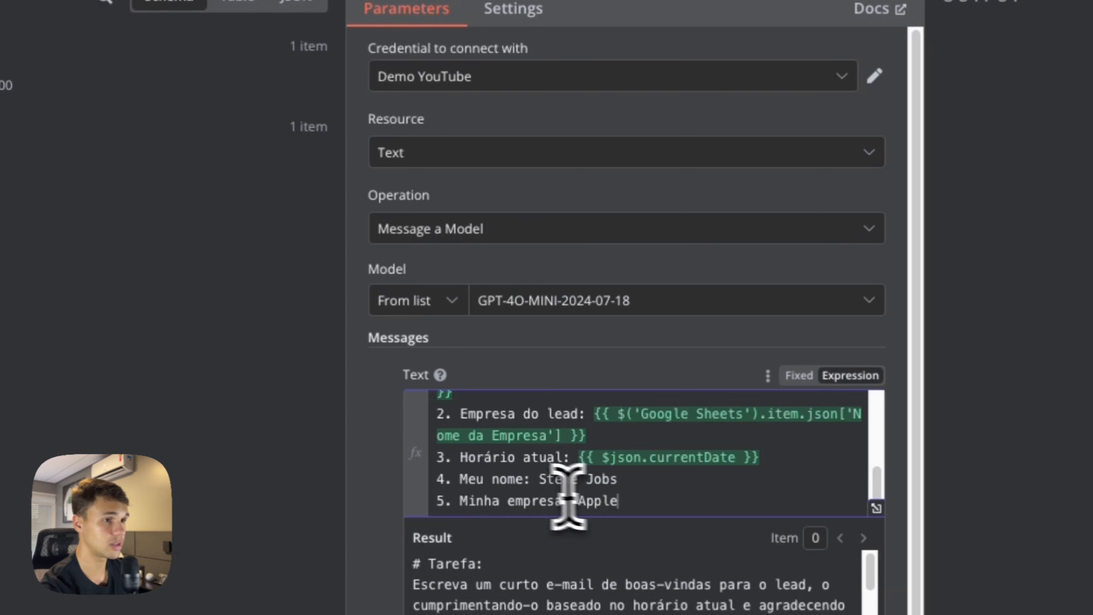
{"action": "left_click", "coordinate": [888, 0]}
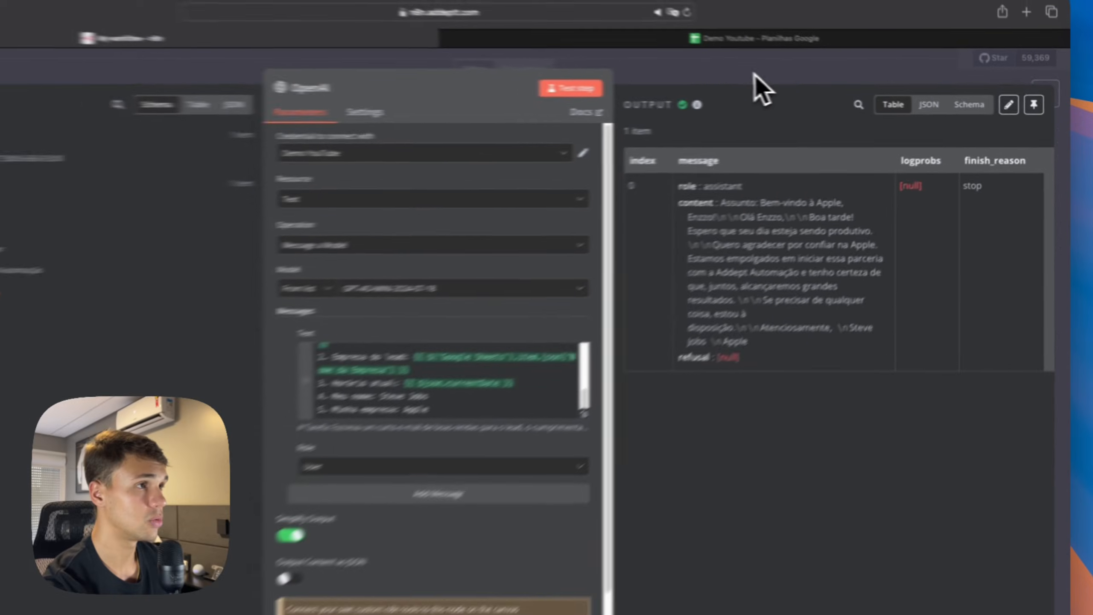
{"action": "left_click", "coordinate": [555, 48]}
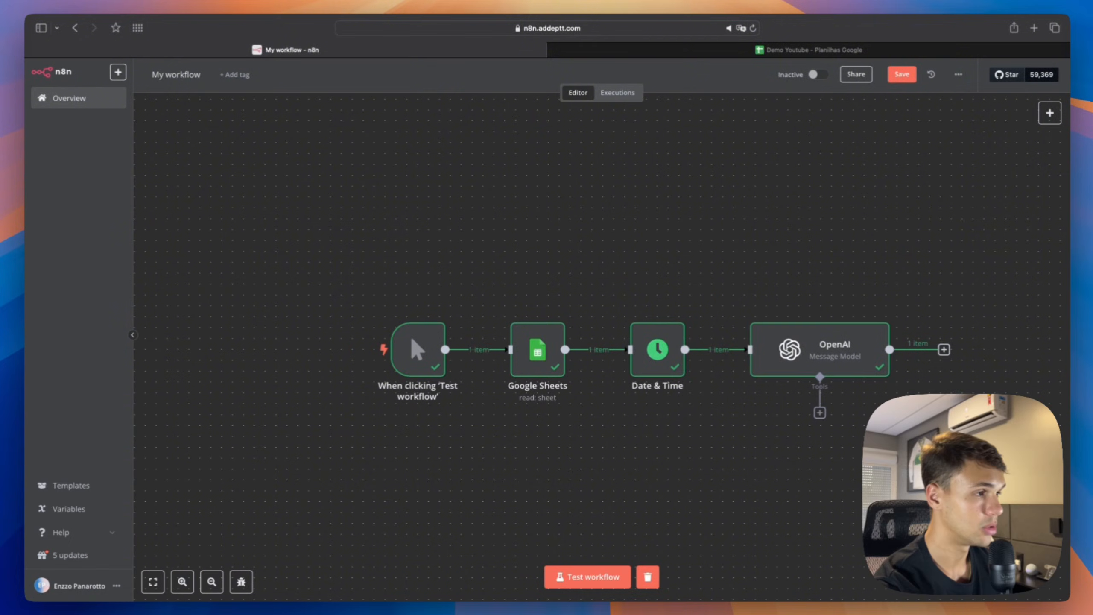
Step: Add a Gmail 'Send a message' node after the OpenAI node
{"action": "left_click", "coordinate": [944, 349]}
{"action": "type", "text": "gmail"}
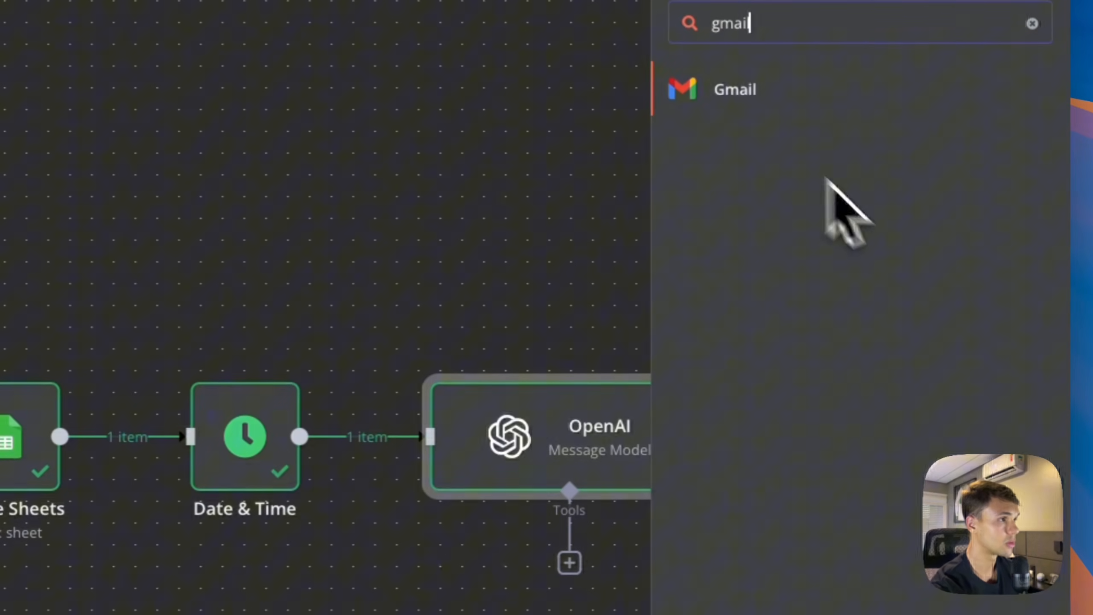
{"action": "left_click", "coordinate": [764, 97]}
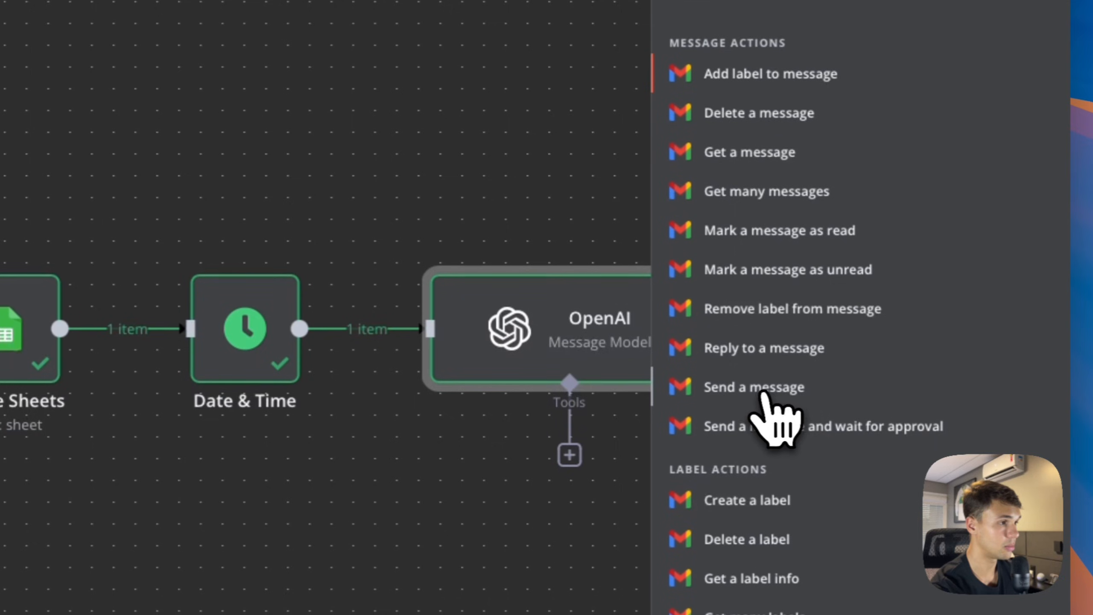
{"action": "left_click", "coordinate": [780, 394]}
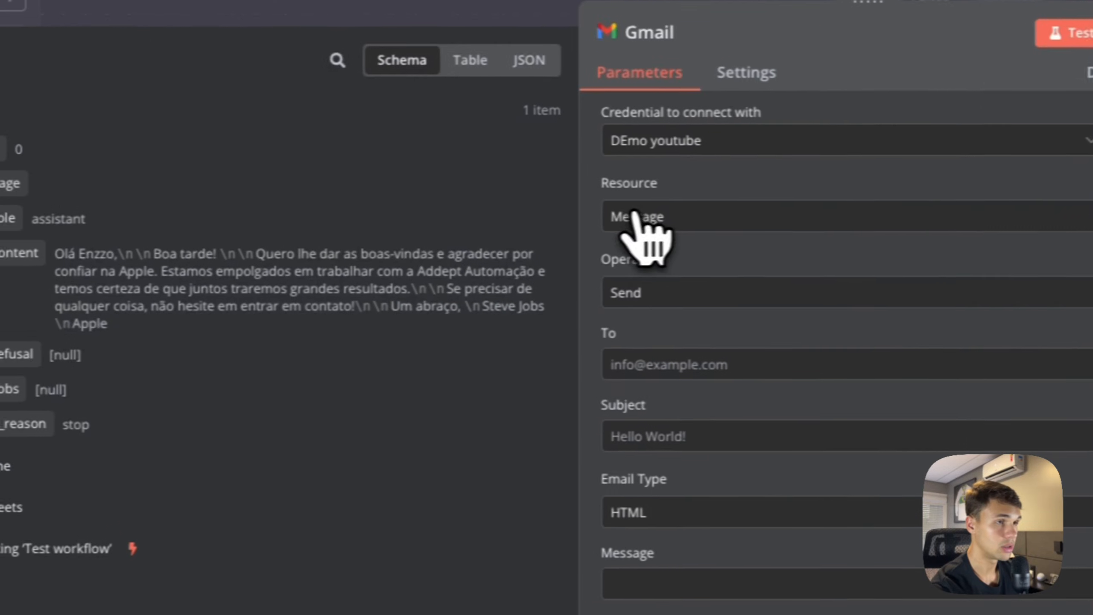
Step: Set the recipient to the lead's Email field and the subject to 'Boas-vindas à Apple!'
{"action": "left_click", "coordinate": [674, 367]}
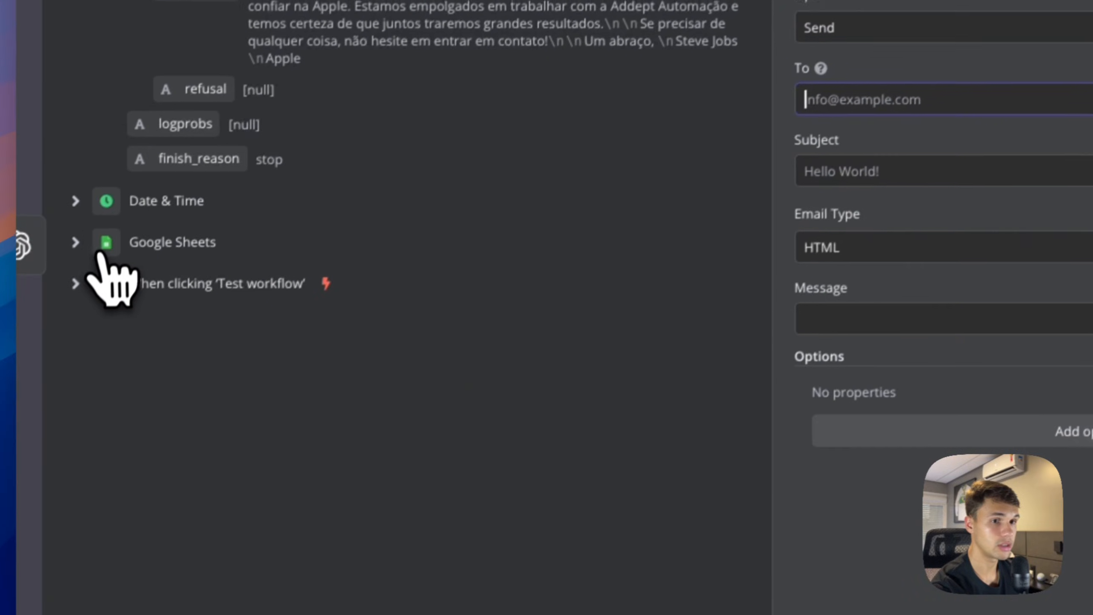
{"action": "left_click", "coordinate": [84, 229]}
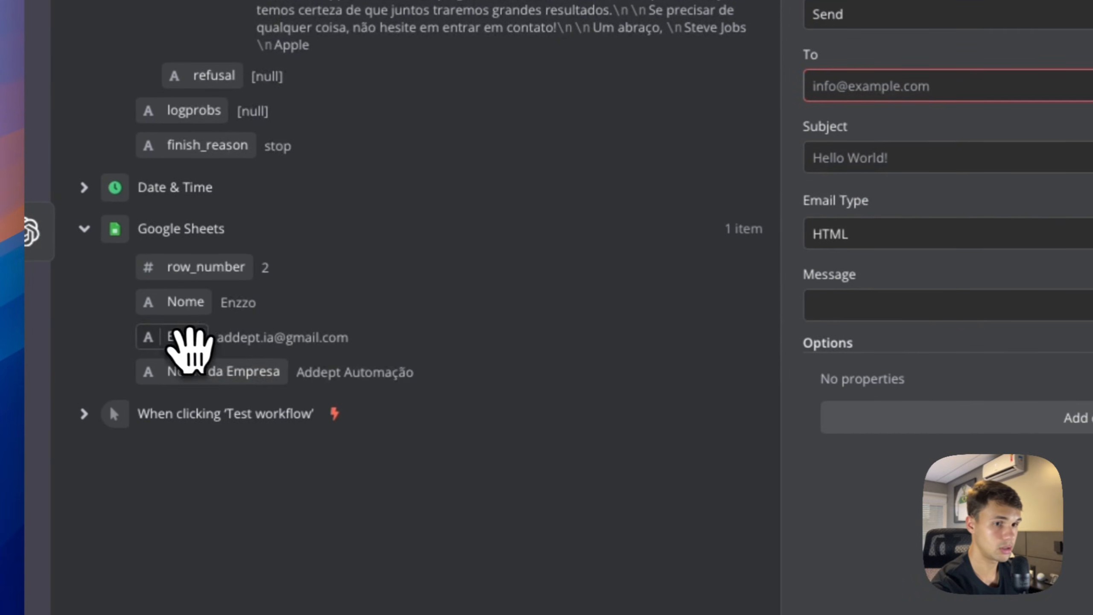
{"action": "left_click_drag", "start_coordinate": [201, 338], "coordinate": [543, 239]}
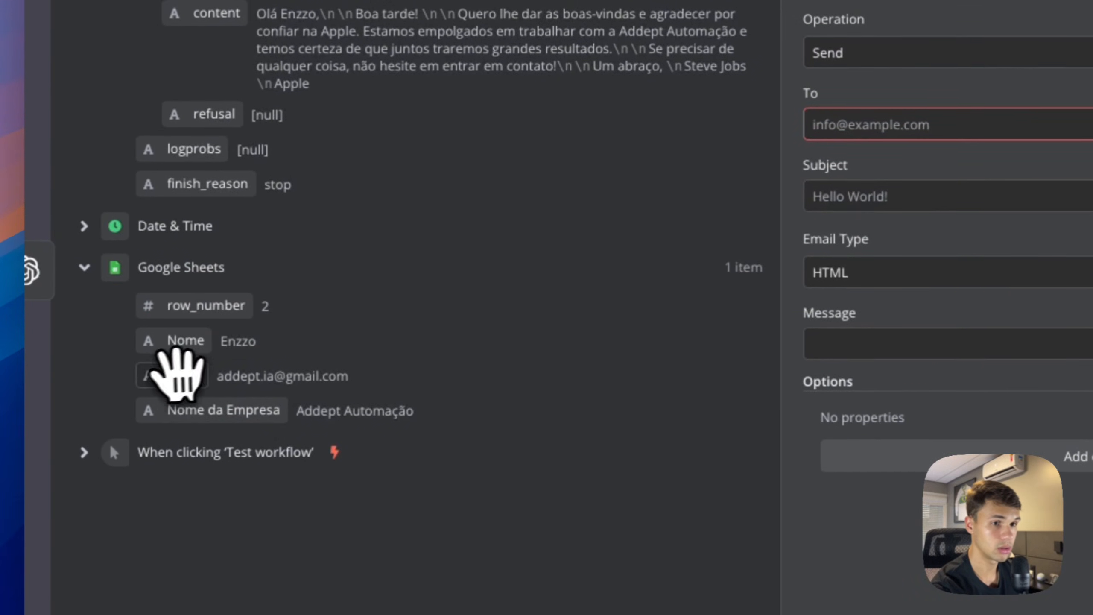
{"action": "left_click_drag", "start_coordinate": [173, 361], "coordinate": [889, 110]}
{"action": "left_click_drag", "start_coordinate": [665, 198], "coordinate": [615, 216]}
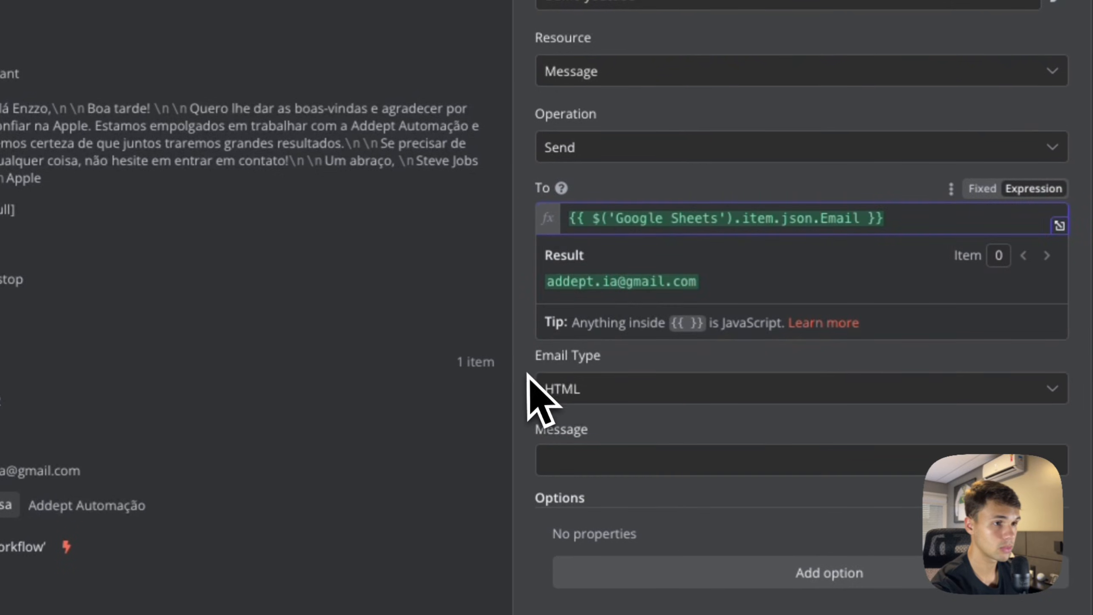
{"action": "left_click", "coordinate": [528, 374]}
{"action": "left_click", "coordinate": [604, 325]}
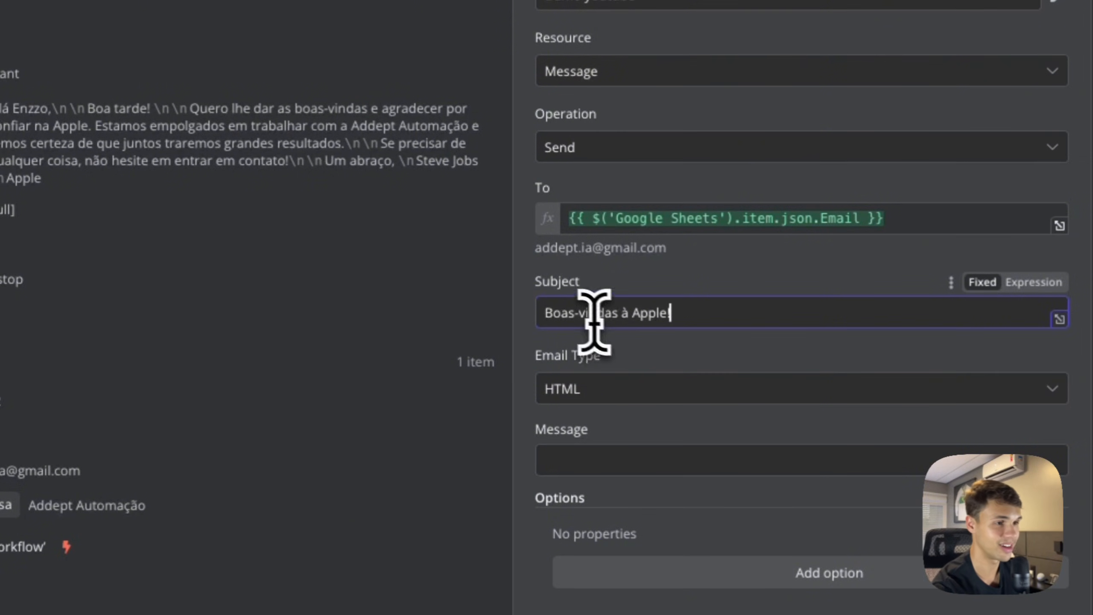
Step: Send as plain Text, use the OpenAI reply content as message, and disable n8n attribution
{"action": "left_click", "coordinate": [594, 389]}
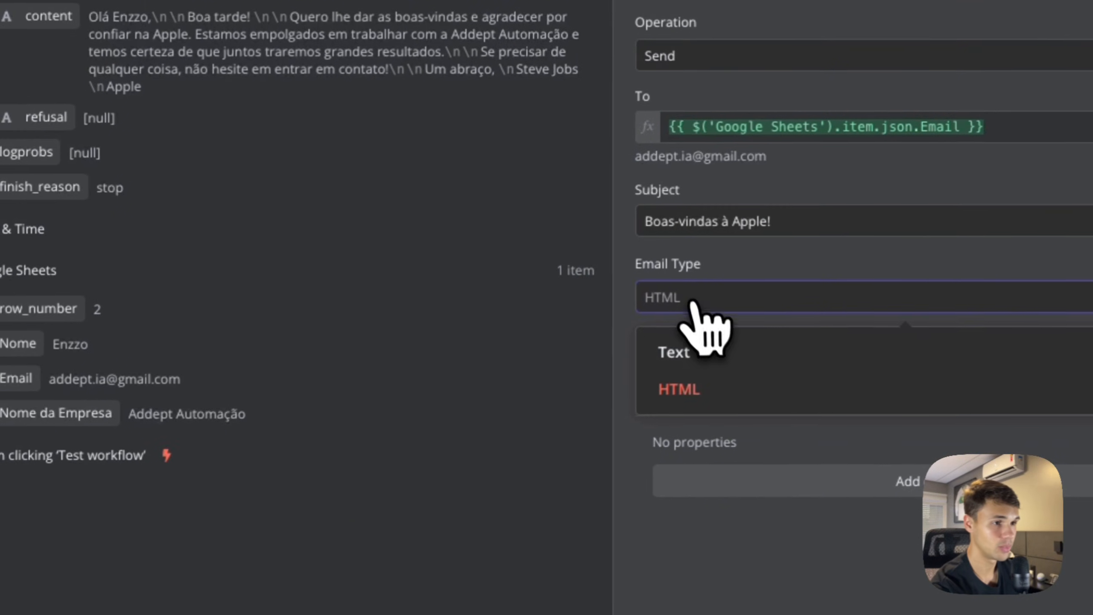
{"action": "left_click", "coordinate": [684, 351]}
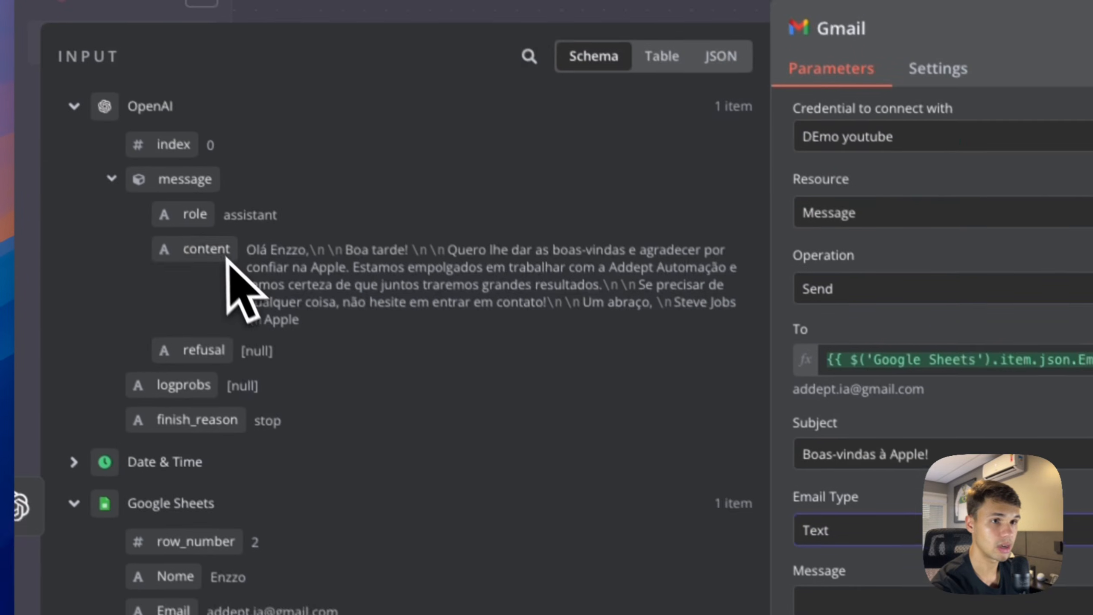
{"action": "left_click_drag", "start_coordinate": [219, 254], "coordinate": [868, 614]}
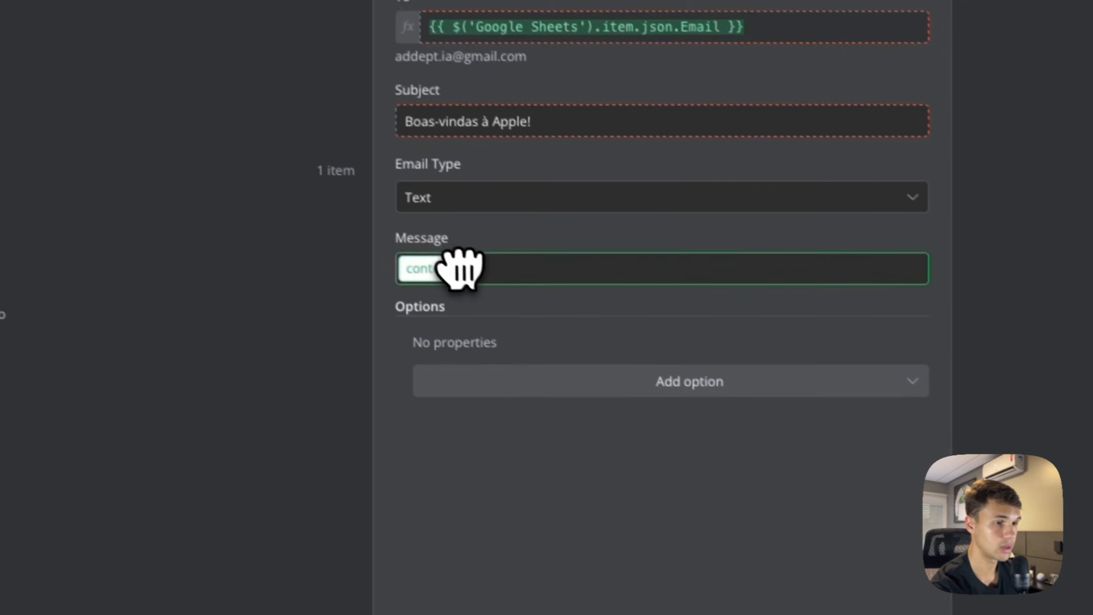
{"action": "left_click_drag", "start_coordinate": [460, 268], "coordinate": [461, 264]}
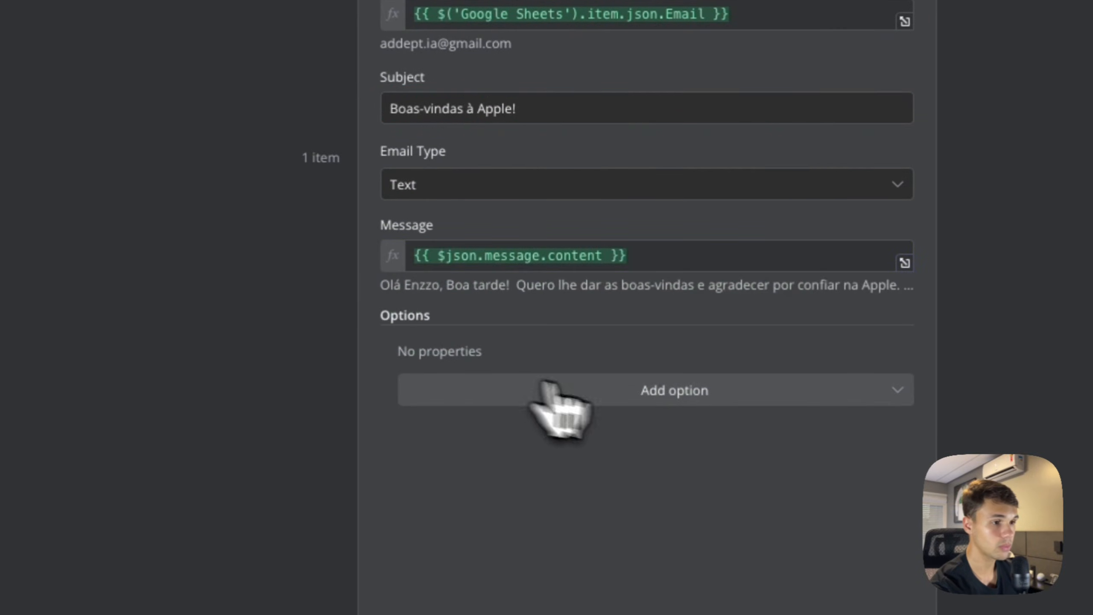
{"action": "left_click", "coordinate": [684, 396]}
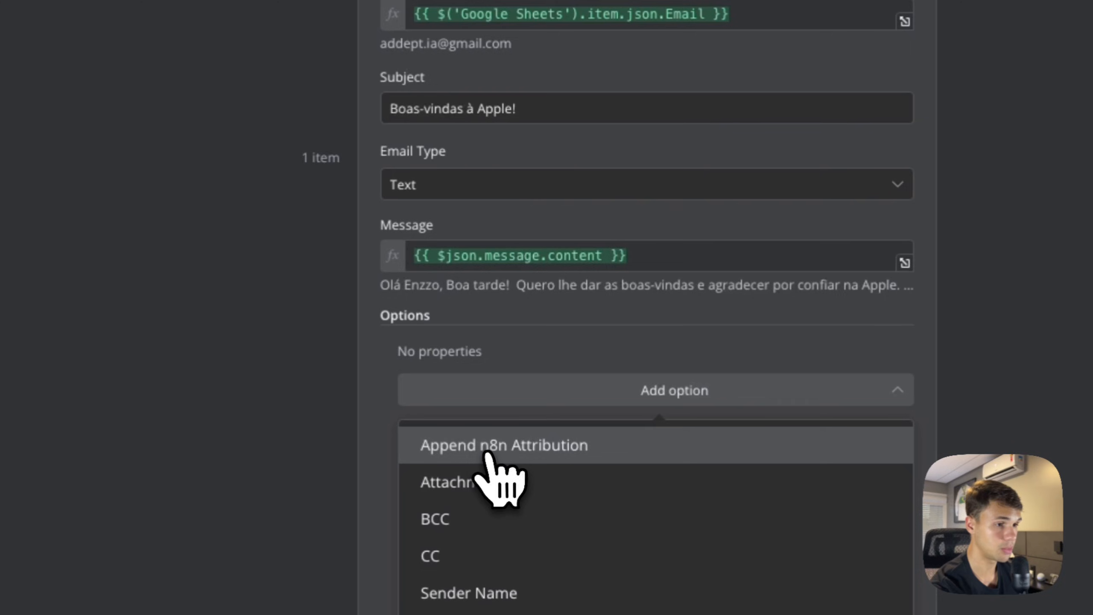
{"action": "left_click", "coordinate": [611, 450]}
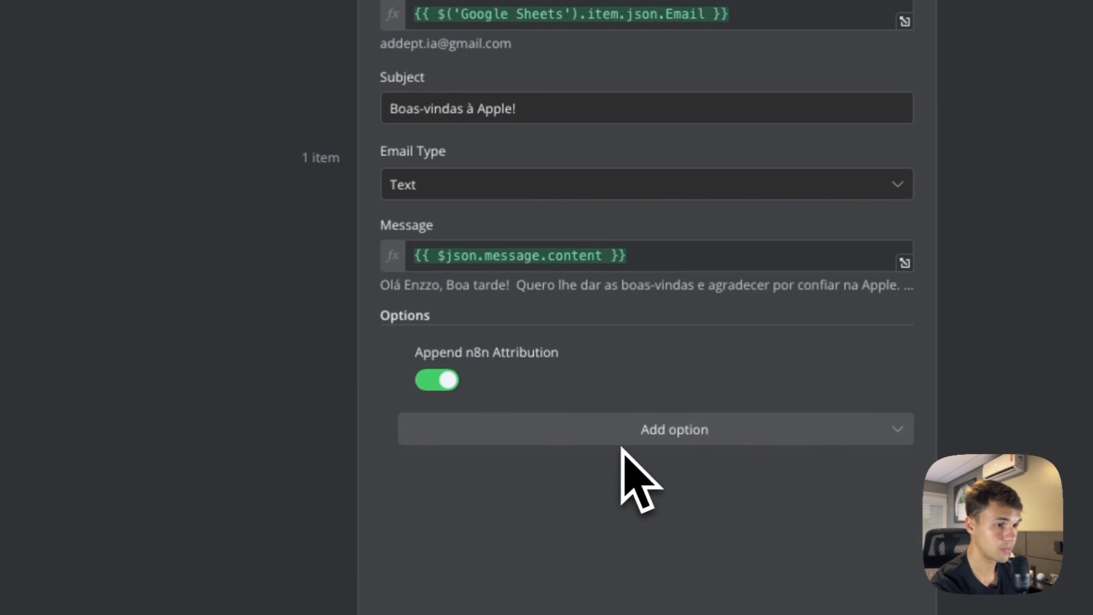
{"action": "left_click", "coordinate": [430, 380]}
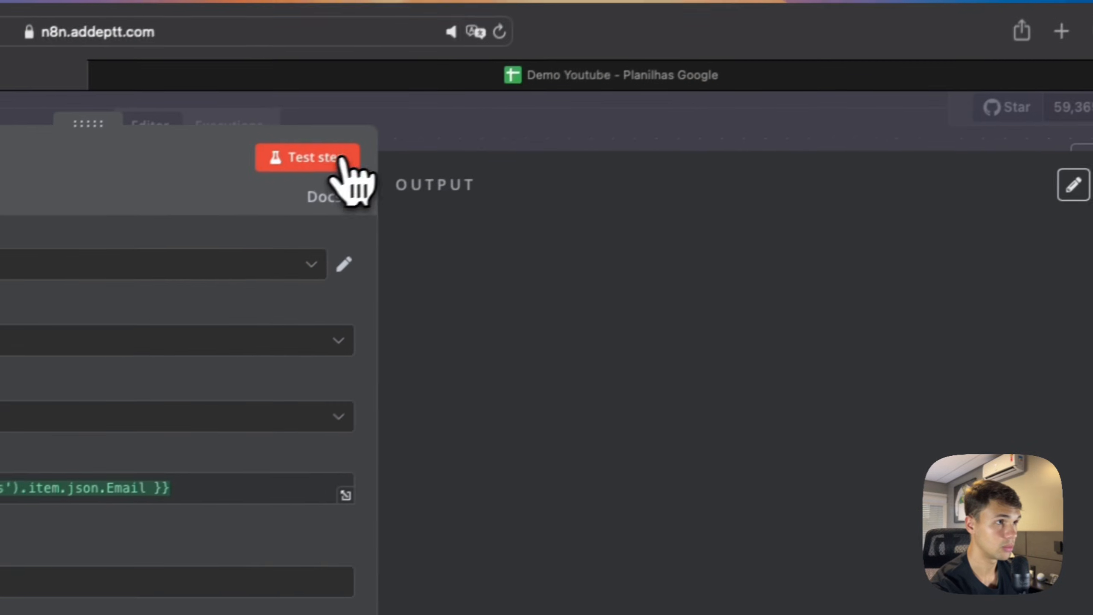
Step: Test the Gmail node and open the received 'Boas-vindas à Apple!' email
{"action": "left_click", "coordinate": [343, 159]}
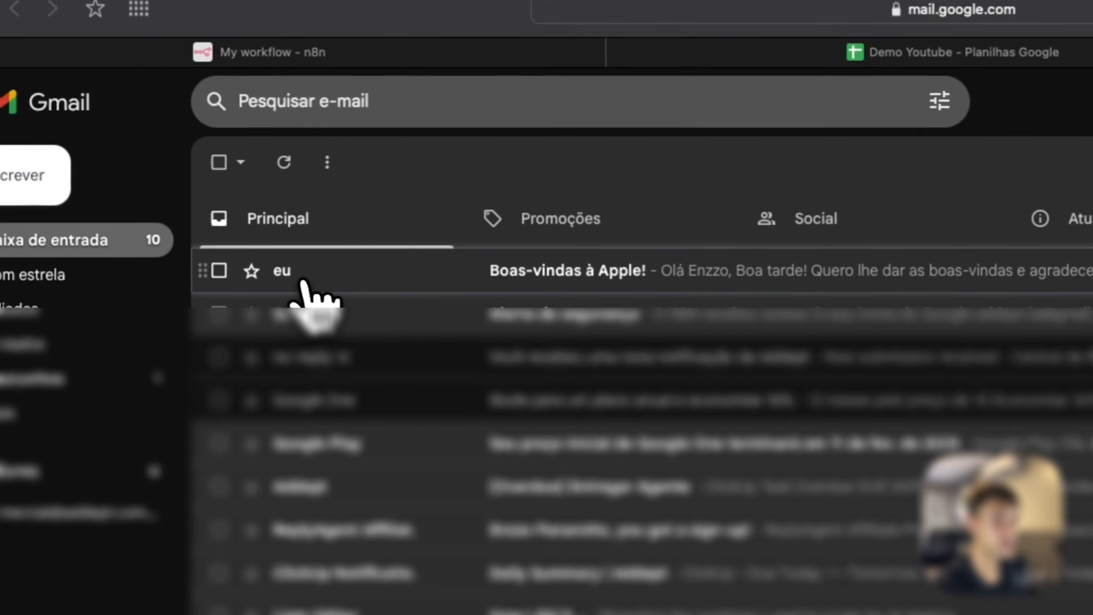
{"action": "left_click", "coordinate": [360, 280]}
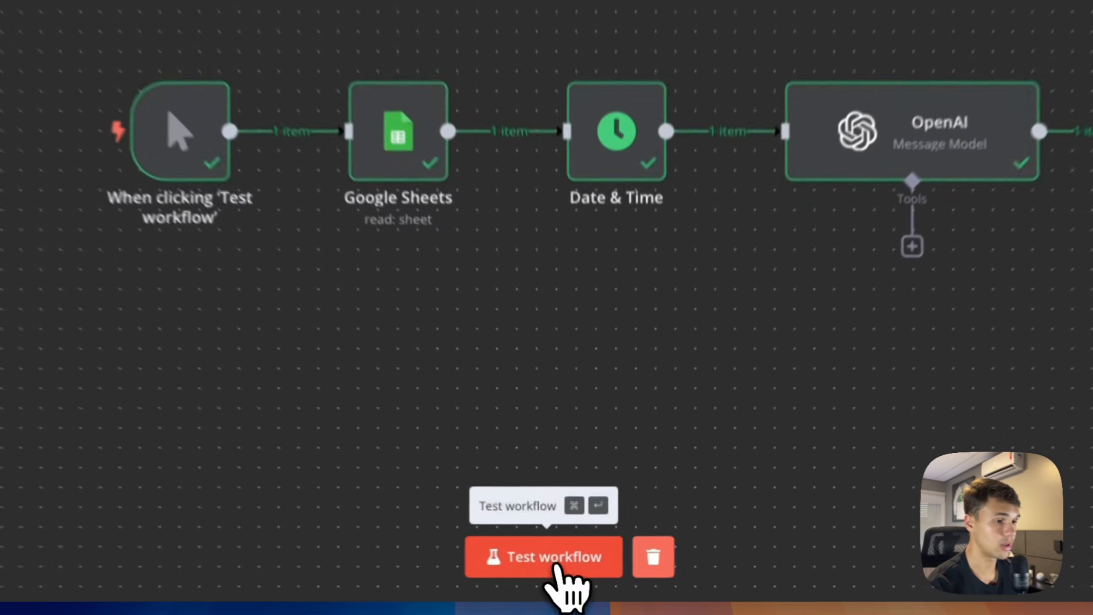
Step: Run the whole workflow, check the new welcome email in Gmail, then return to n8n
{"action": "left_click", "coordinate": [590, 577]}
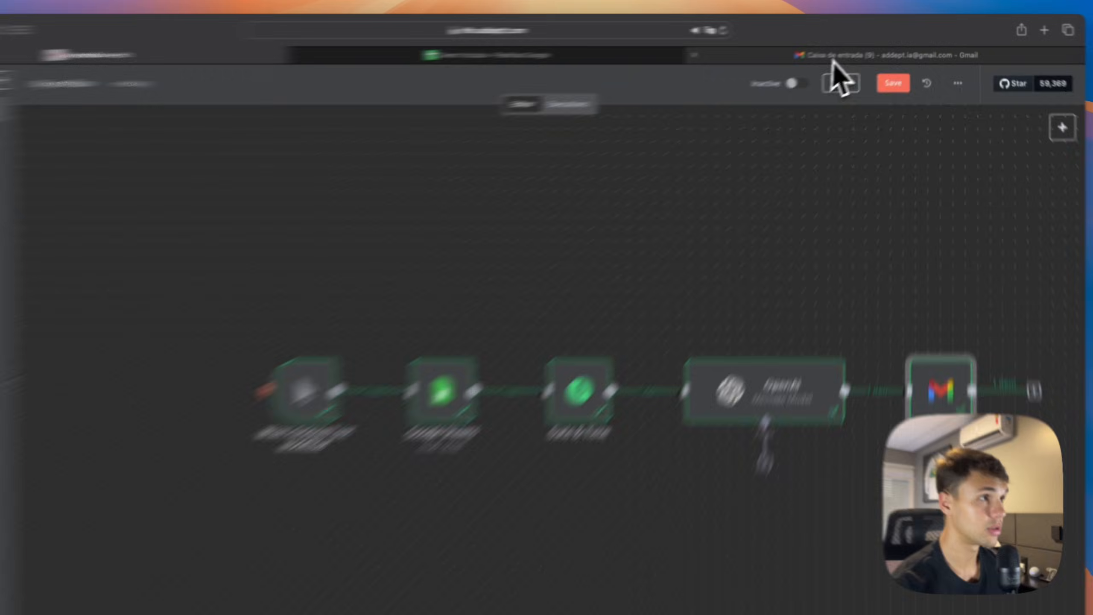
{"action": "left_click", "coordinate": [843, 49]}
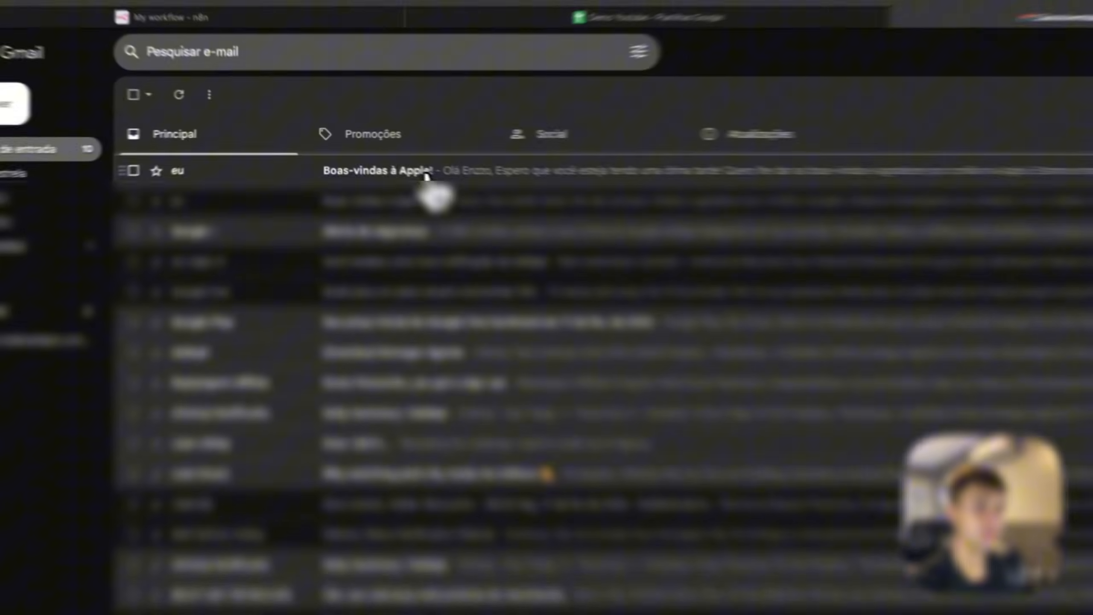
{"action": "left_click", "coordinate": [395, 163]}
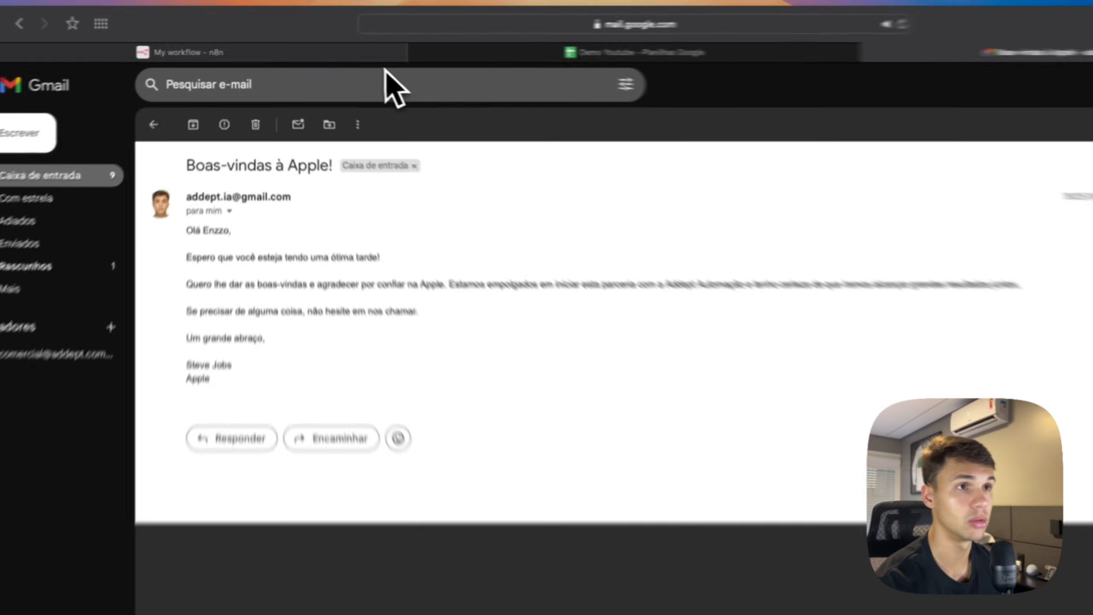
{"action": "left_click", "coordinate": [366, 53]}
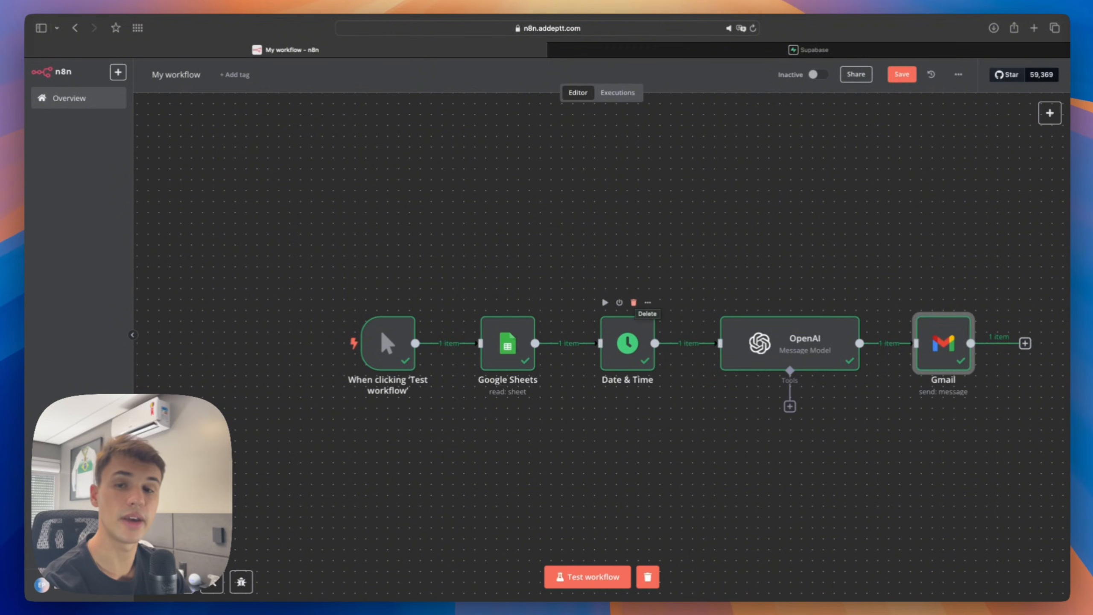
Step: Create the Personal, Free-plan organization in Supabase
{"action": "left_click", "coordinate": [801, 54]}
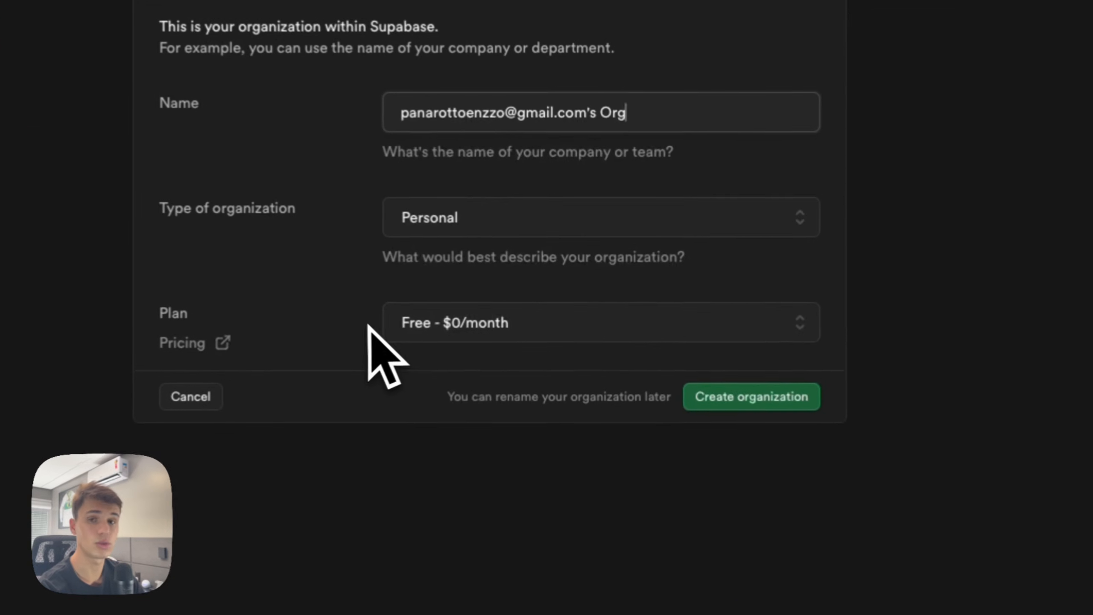
{"action": "left_click", "coordinate": [788, 403]}
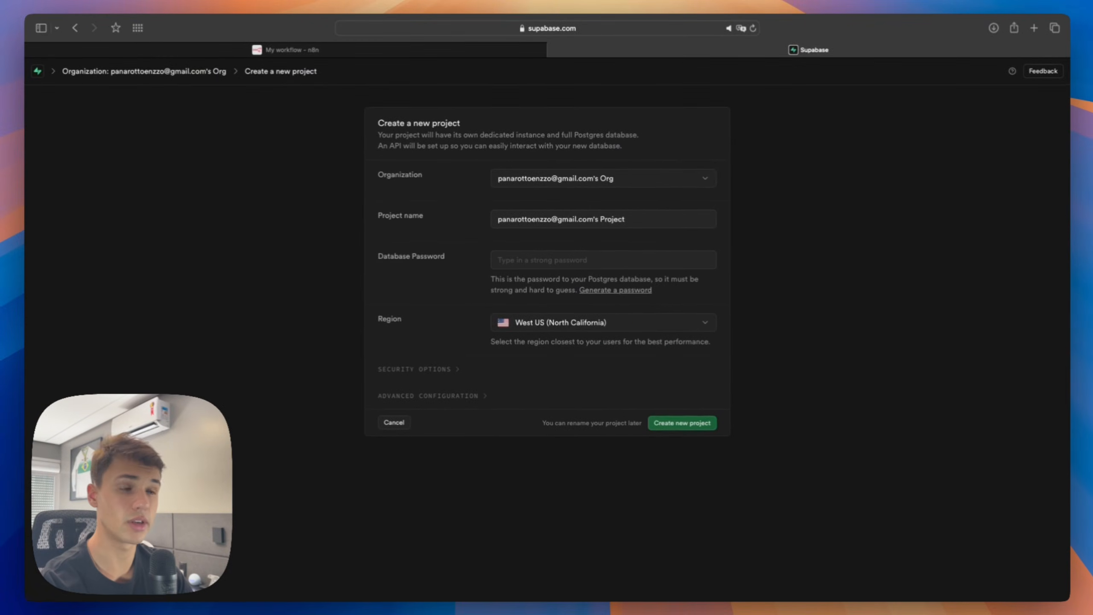
Step: Create Supabase project 'N8N Youtube' with a database password in São Paulo, then start n8n's first step
{"action": "triple_click", "coordinate": [613, 219]}
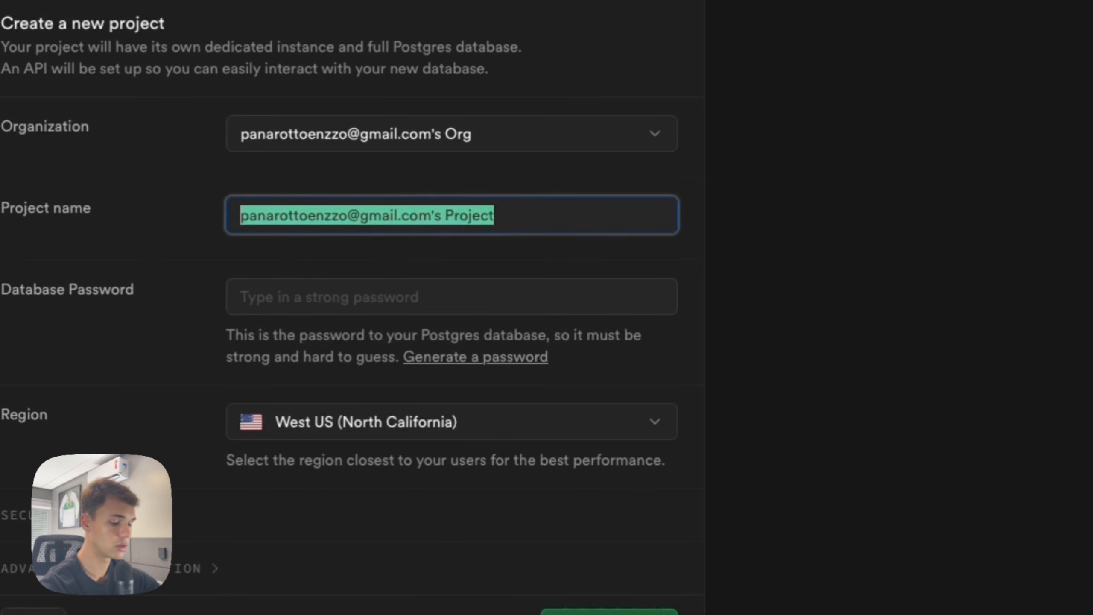
{"action": "type", "text": "N8N Youtube"}
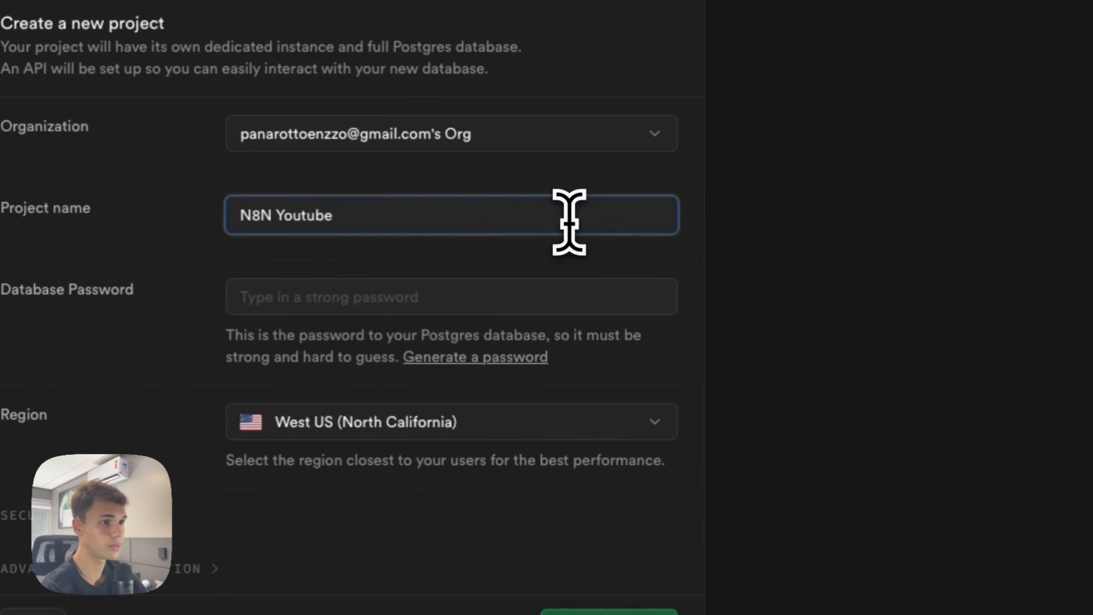
{"action": "left_click", "coordinate": [353, 301]}
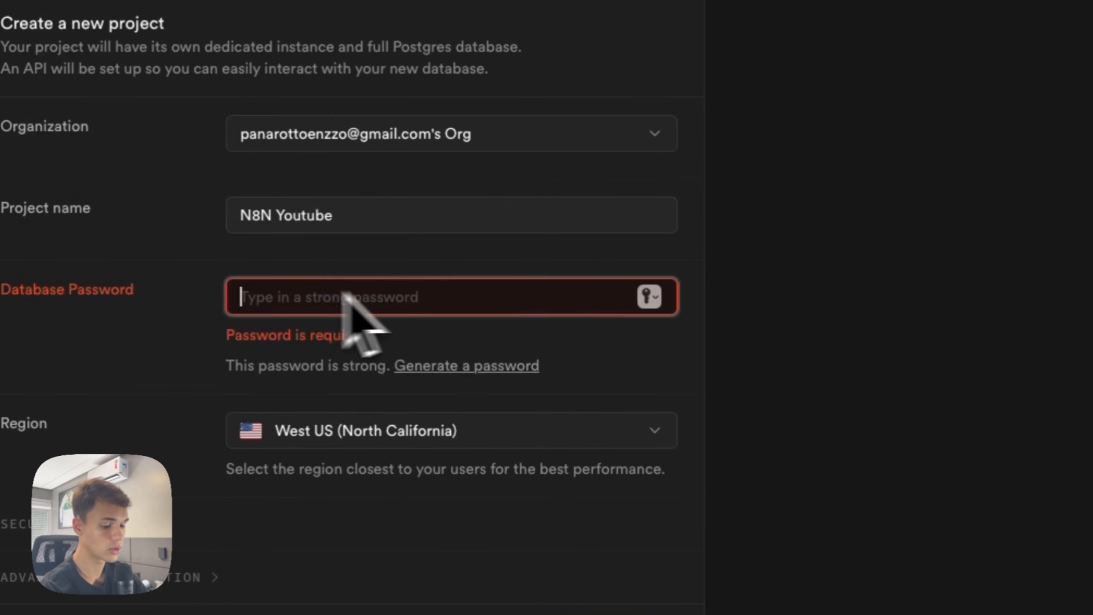
{"action": "type", "text": "••••"}
{"action": "type", "text": "••••••"}
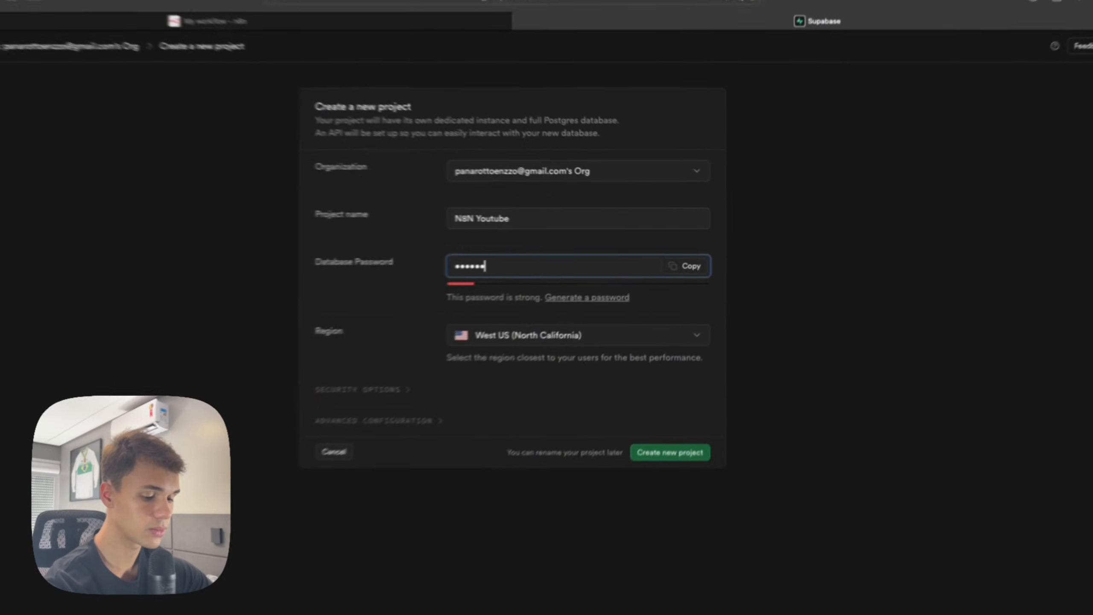
{"action": "type", "text": "•"}
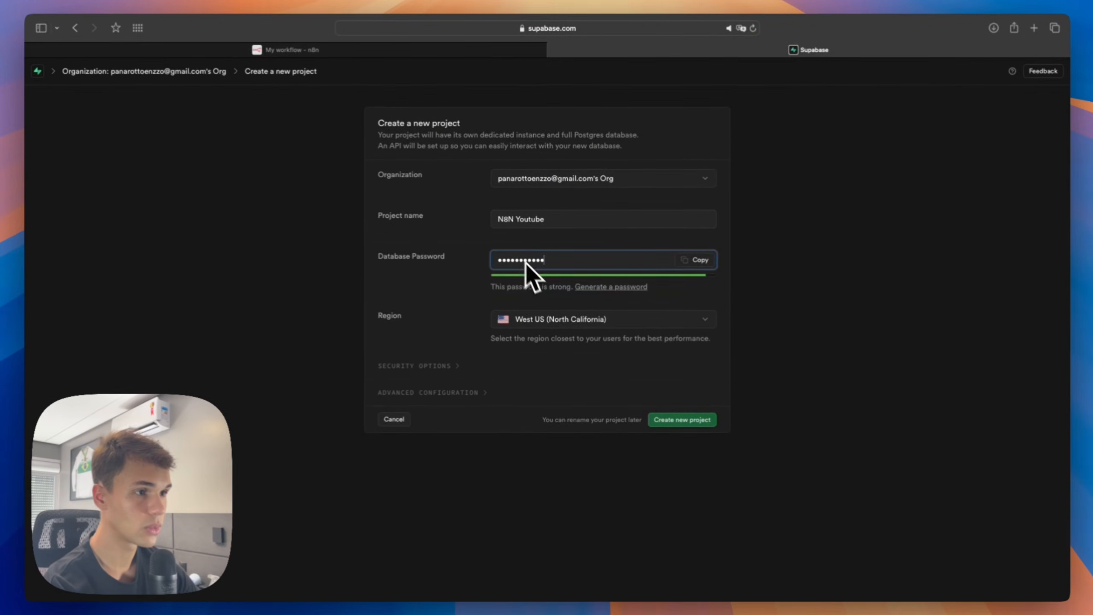
{"action": "left_click", "coordinate": [594, 330]}
{"action": "scroll", "coordinate": [583, 437], "scroll_direction": "down", "scroll_amount": 3}
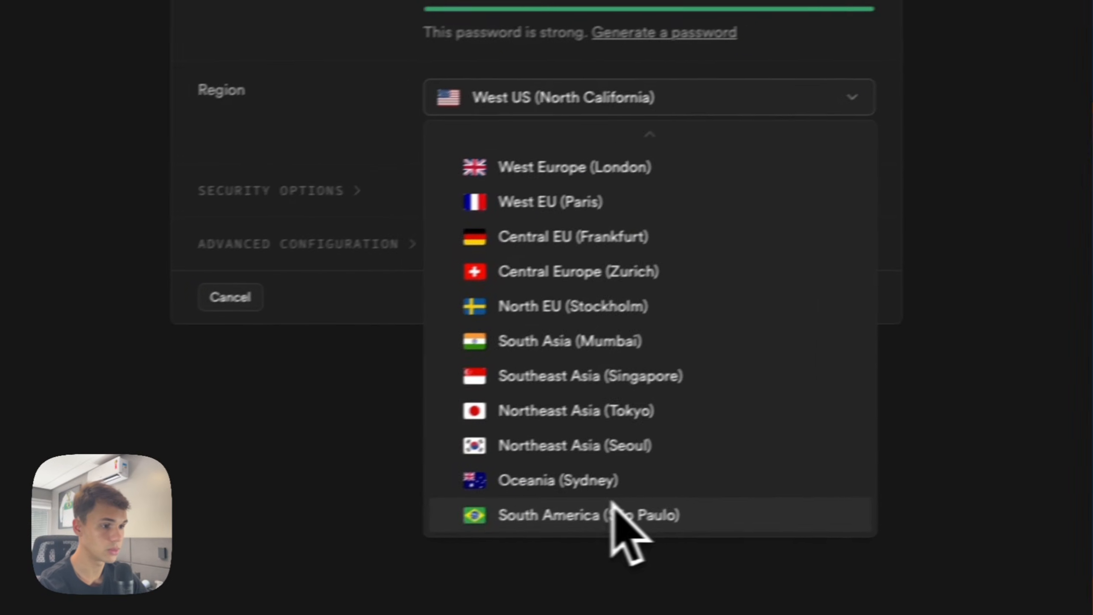
{"action": "left_click", "coordinate": [543, 532]}
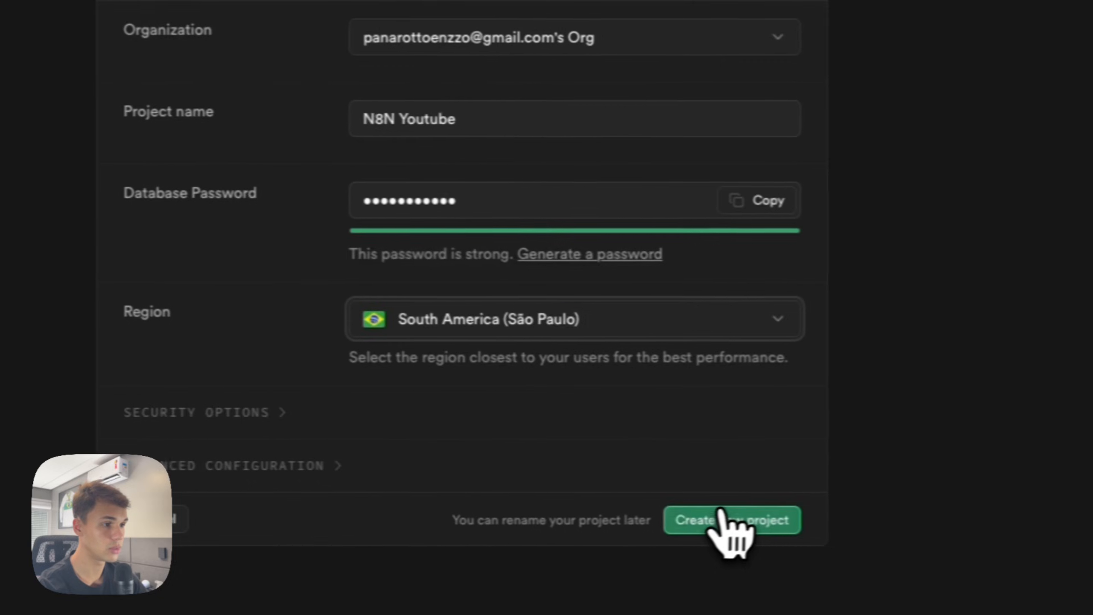
{"action": "left_click", "coordinate": [929, 522]}
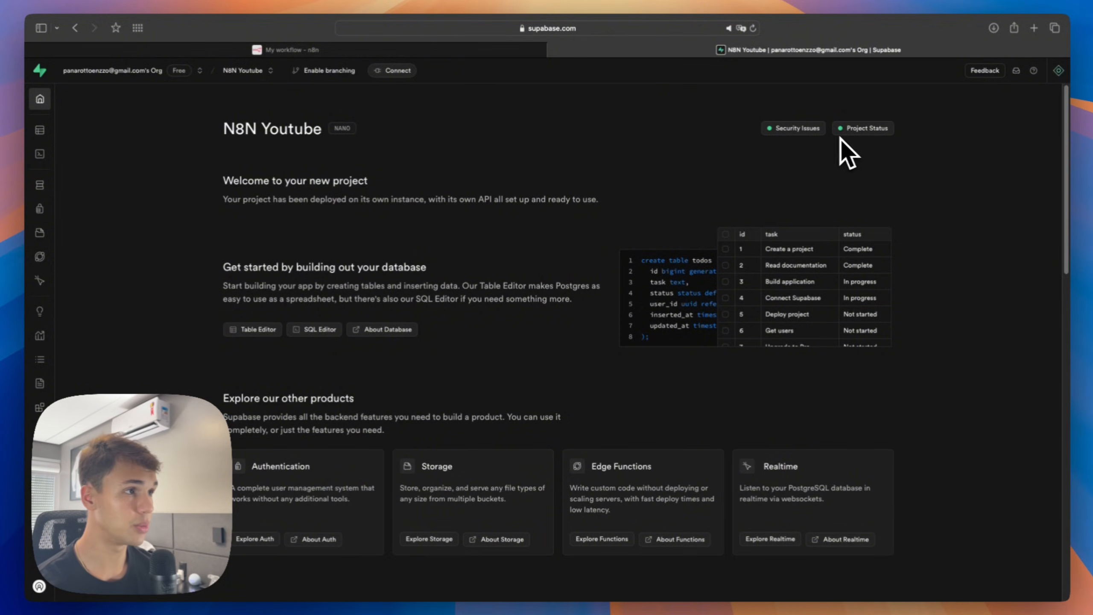
{"action": "left_click", "coordinate": [413, 53]}
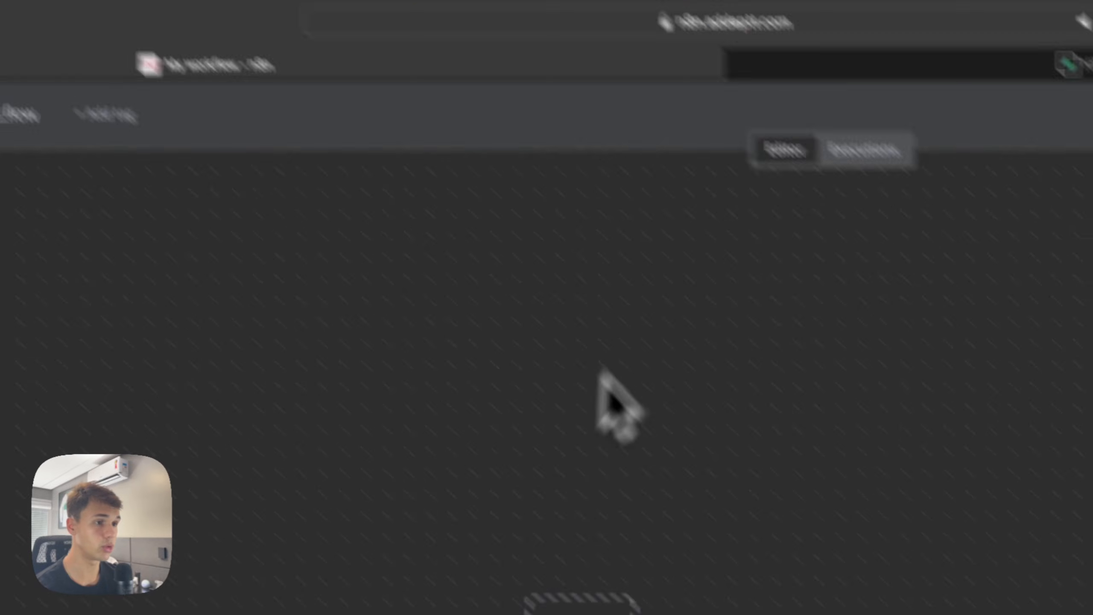
{"action": "left_click", "coordinate": [581, 605]}
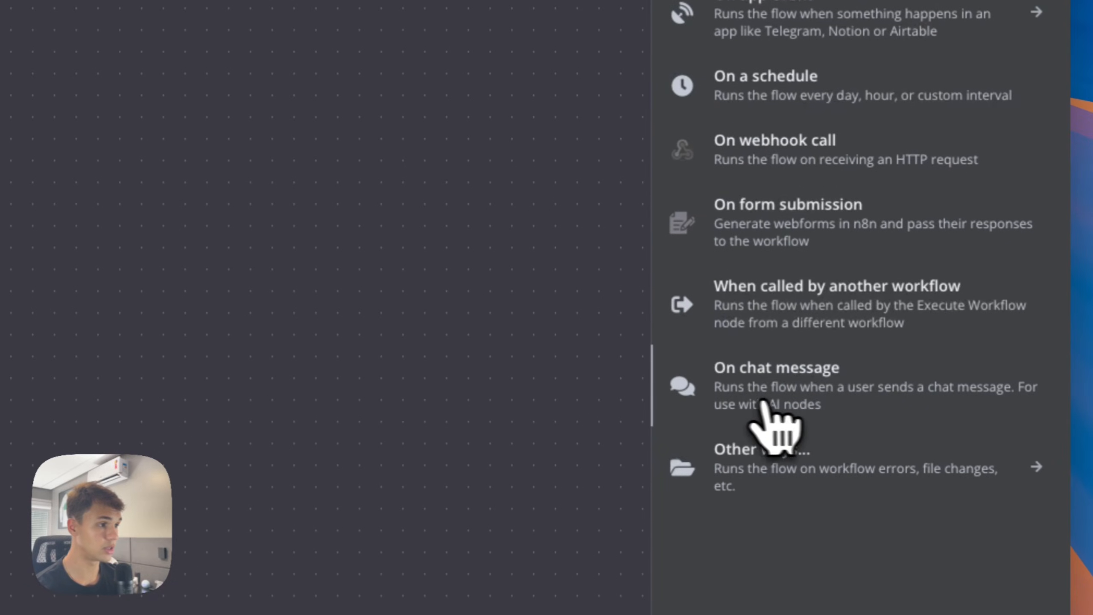
Step: Build an 'On chat message' trigger feeding an AI Agent with an OpenAI Chat Model
{"action": "left_click", "coordinate": [783, 405]}
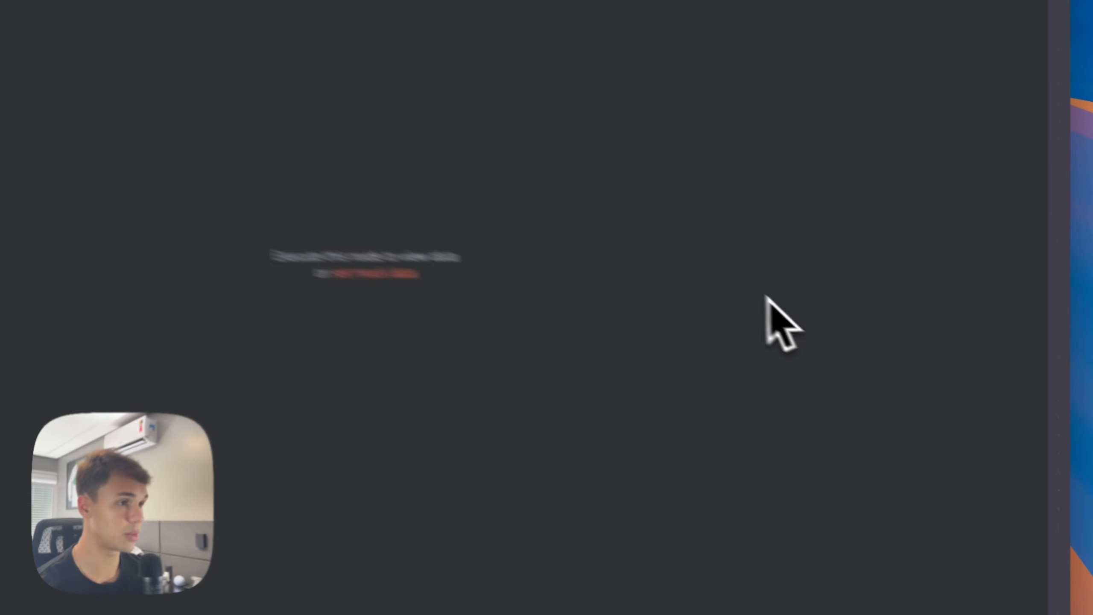
{"action": "key", "text": "Escape"}
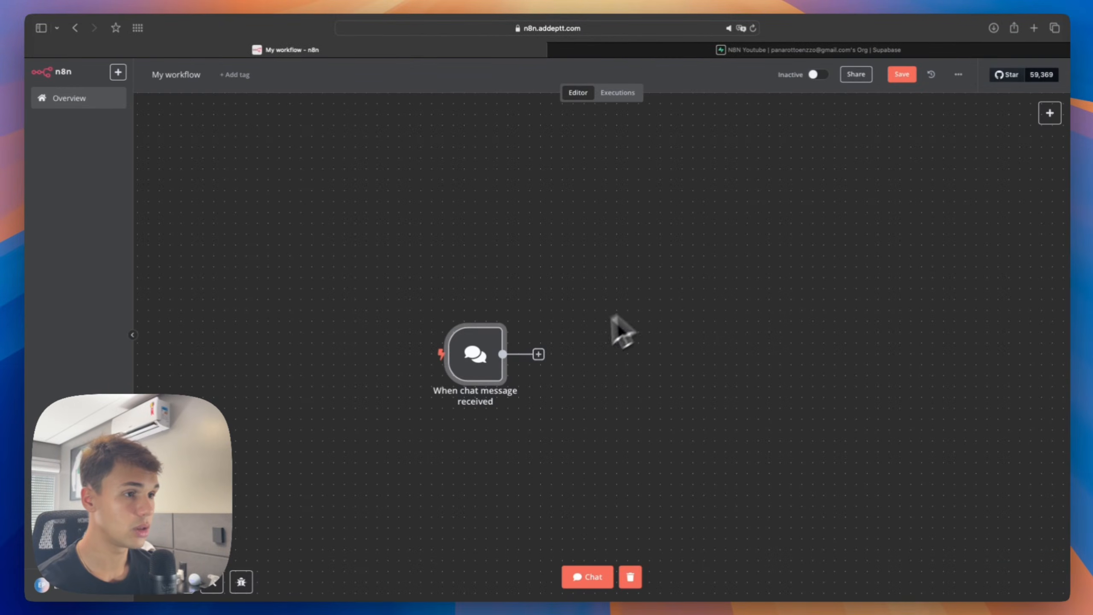
{"action": "left_click", "coordinate": [538, 354]}
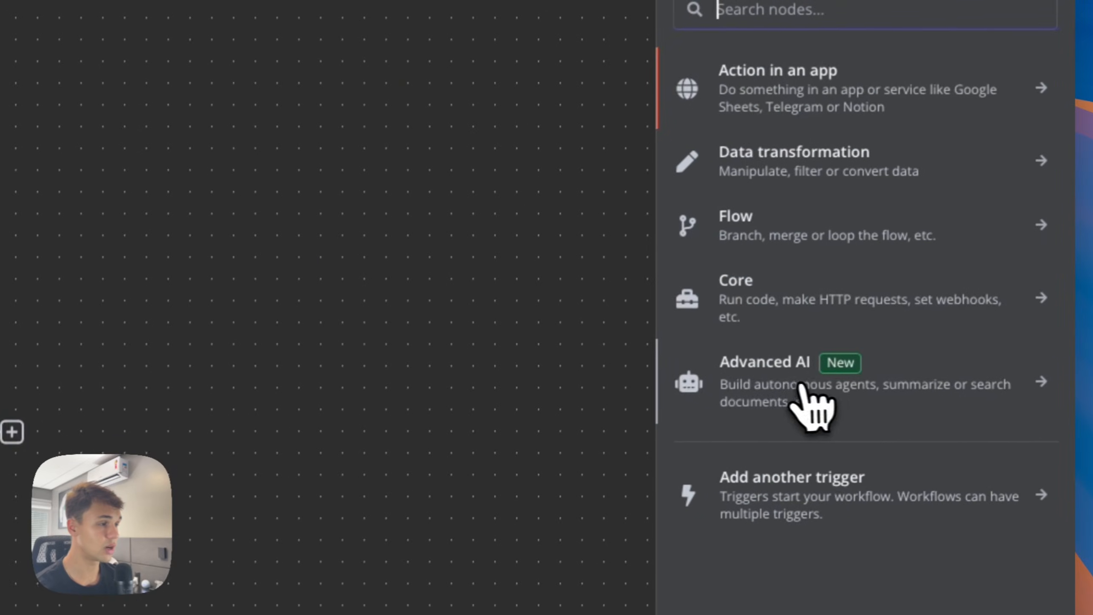
{"action": "left_click", "coordinate": [838, 366]}
{"action": "left_click", "coordinate": [778, 214]}
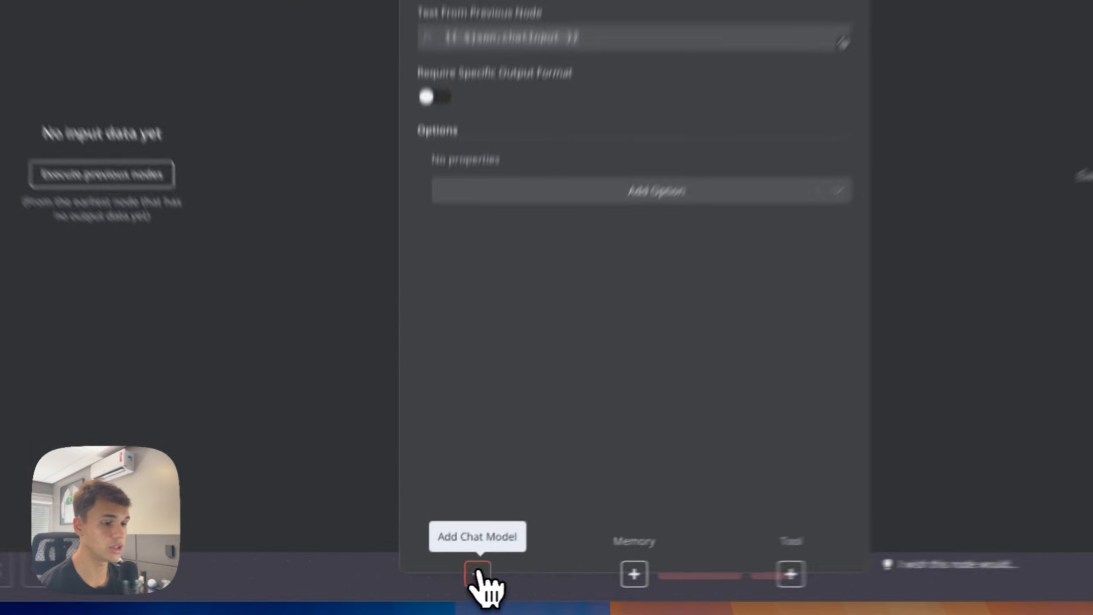
{"action": "left_click", "coordinate": [451, 584]}
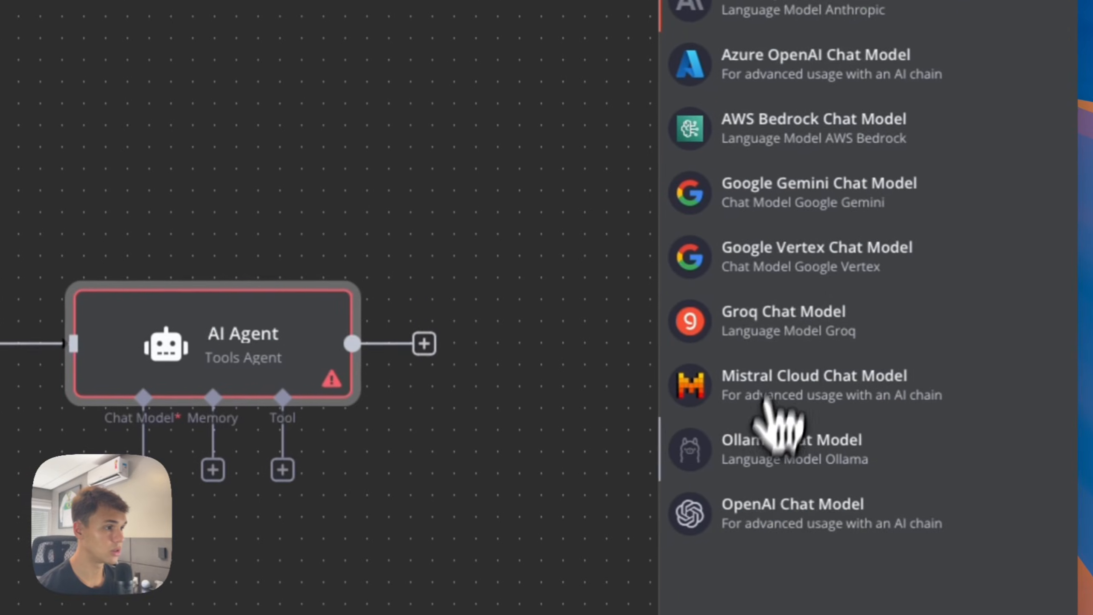
{"action": "left_click", "coordinate": [812, 525]}
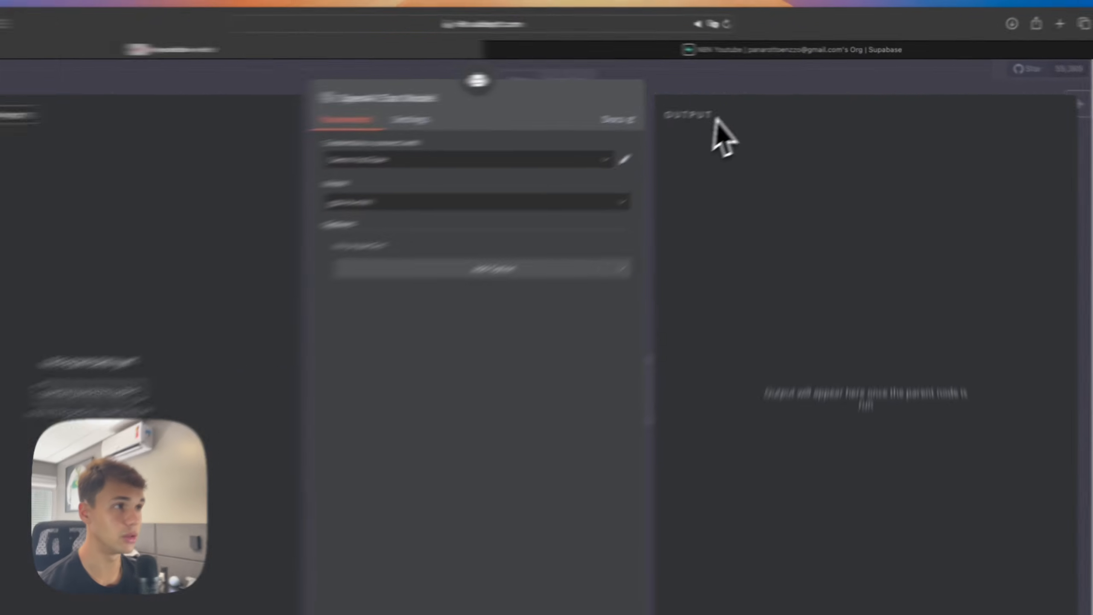
{"action": "key", "text": "Escape"}
{"action": "left_click_drag", "start_coordinate": [352, 482], "coordinate": [295, 452]}
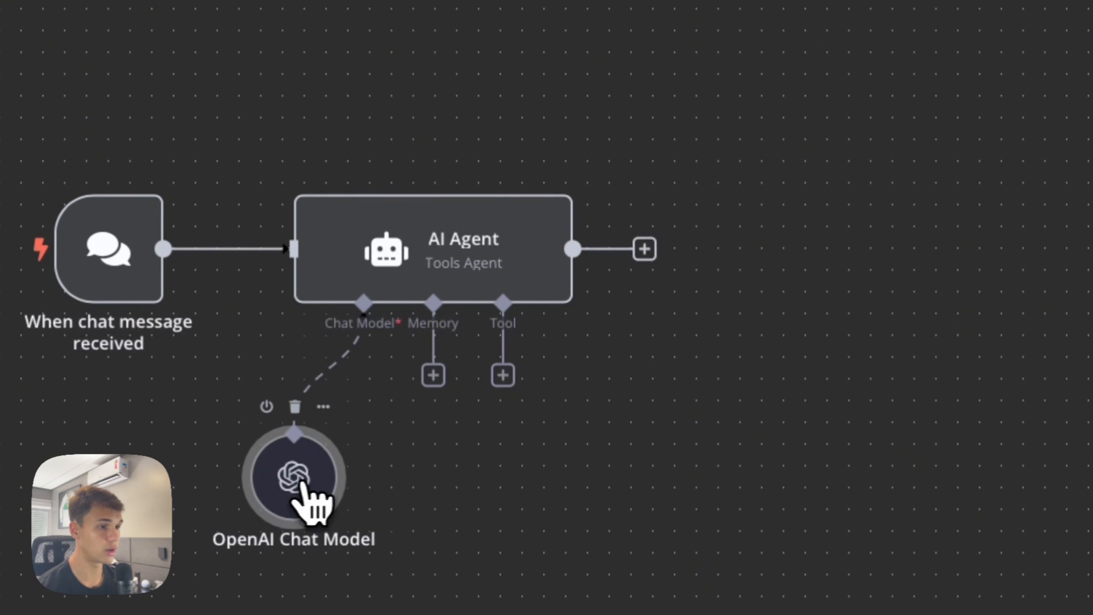
Step: Attach Postgres Chat Memory to the agent and begin creating a new Postgres credential
{"action": "left_click", "coordinate": [434, 375]}
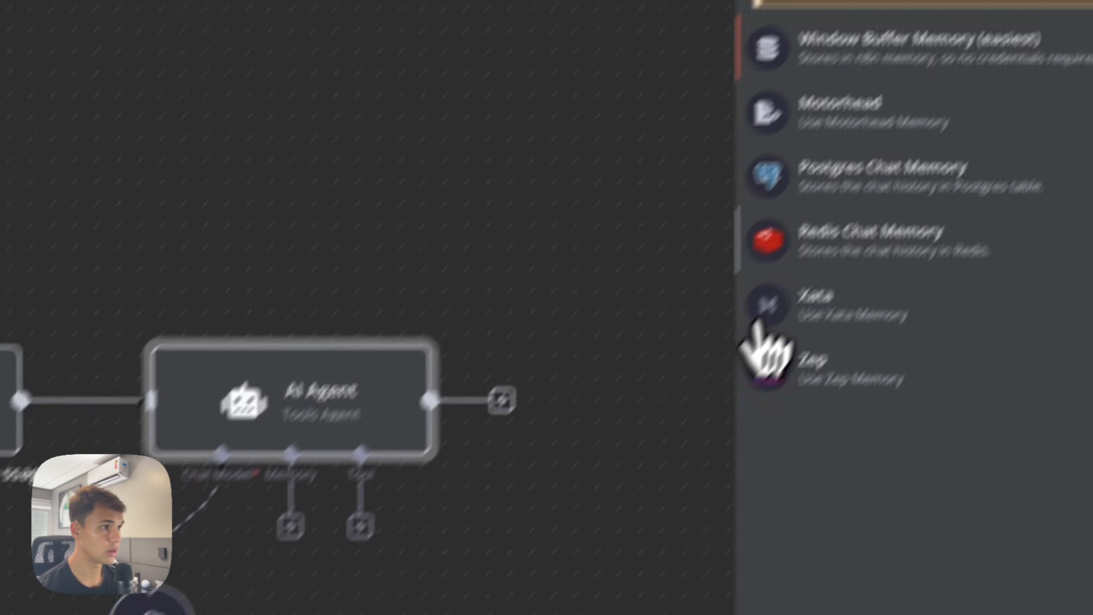
{"action": "left_click", "coordinate": [827, 272]}
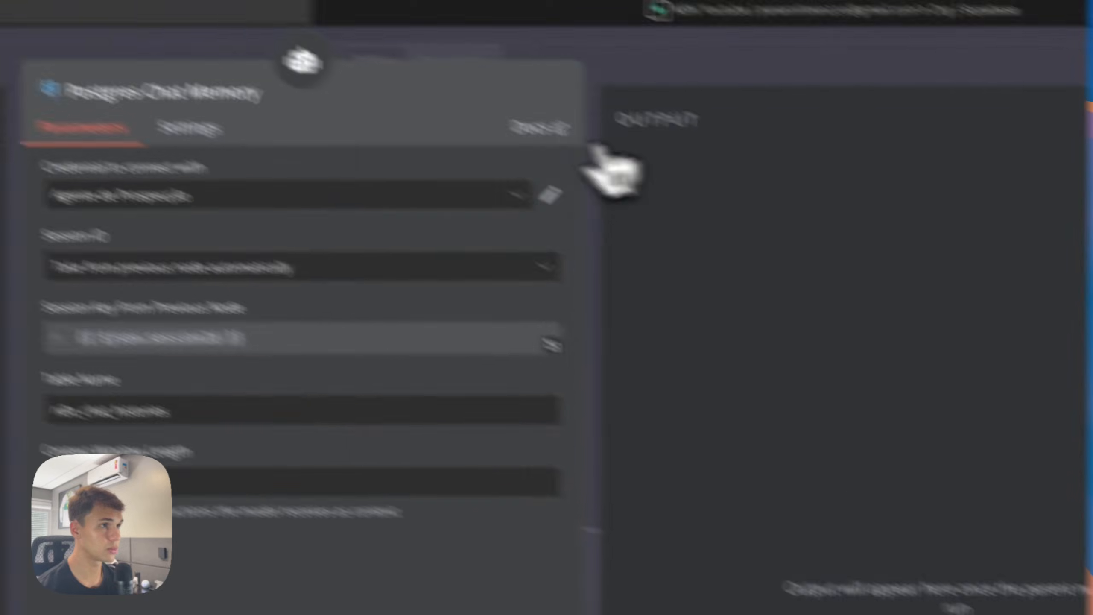
{"action": "left_click", "coordinate": [580, 275]}
{"action": "left_click", "coordinate": [533, 365]}
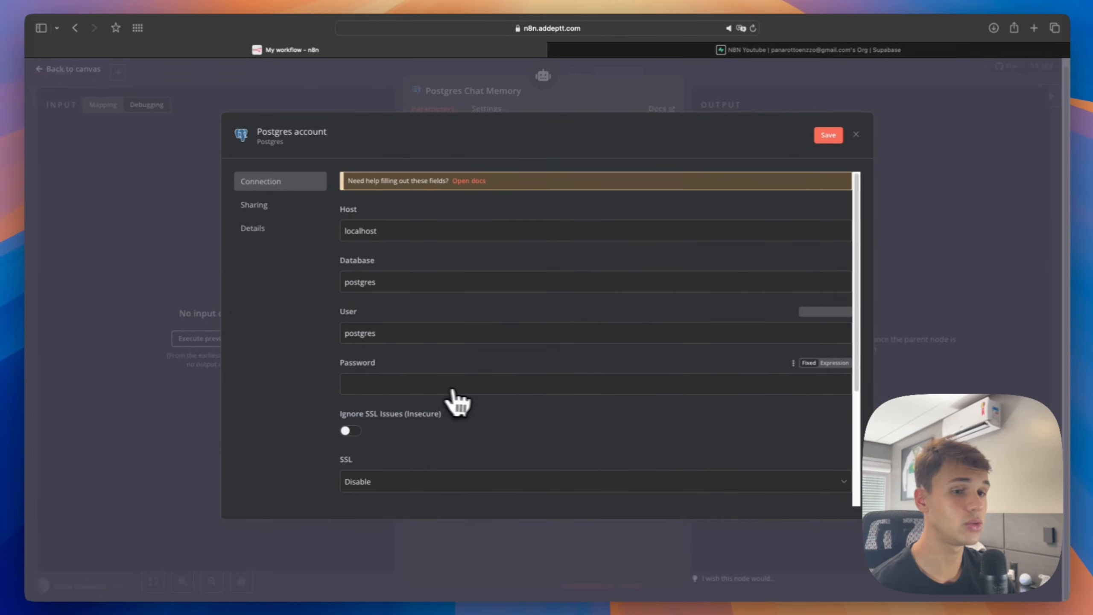
Step: Select the Transaction pooler host aws-0-sa-east-1.pooler.supabase.com in Supabase's database connection strings
{"action": "left_click", "coordinate": [760, 53]}
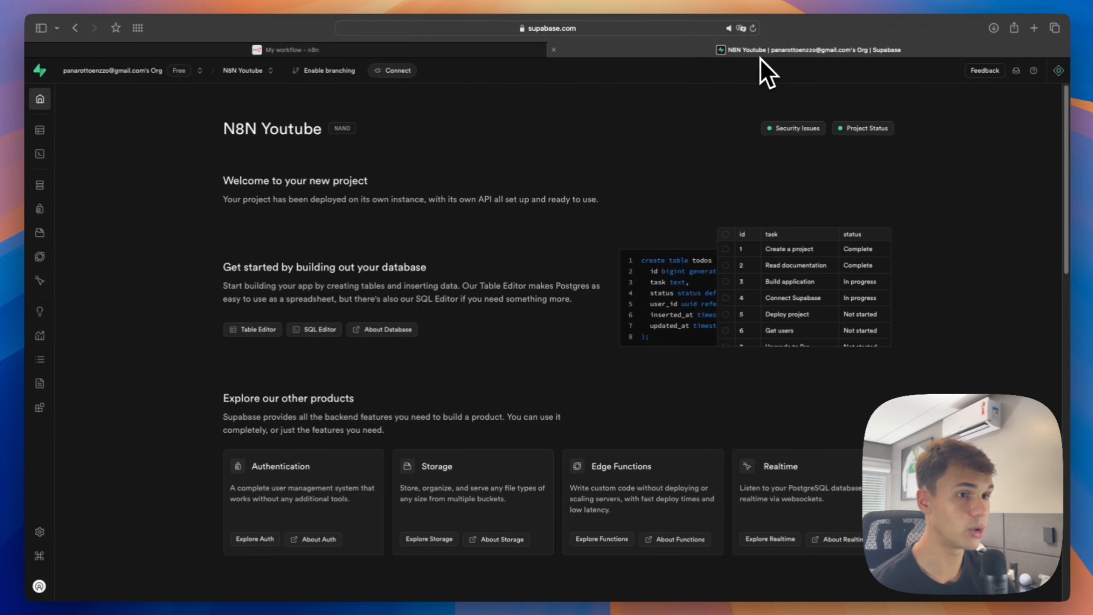
{"action": "mouse_move", "coordinate": [69, 519]}
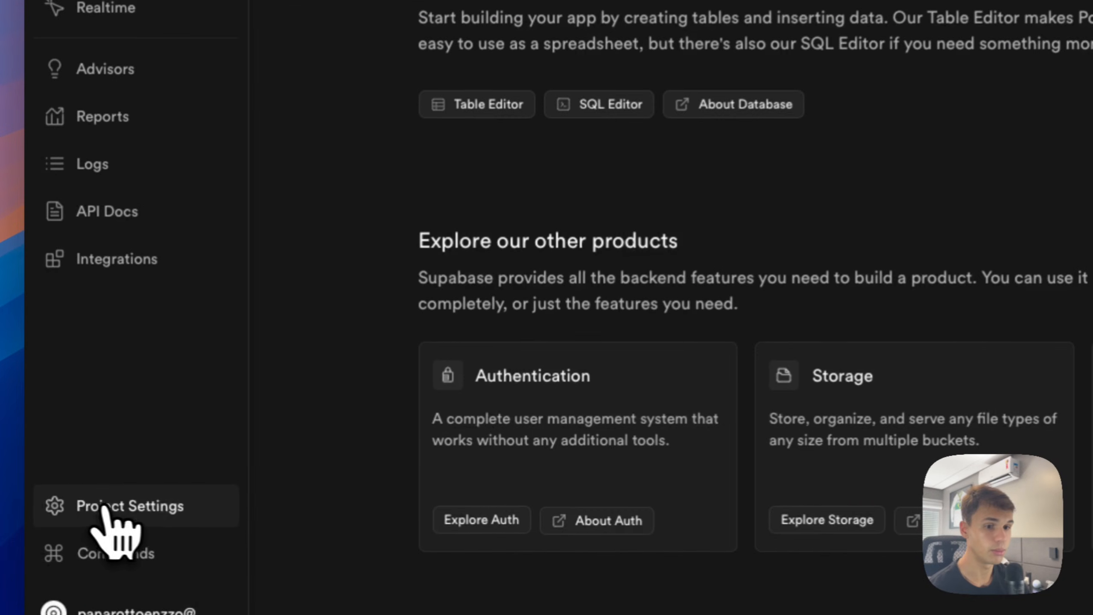
{"action": "left_click", "coordinate": [99, 512]}
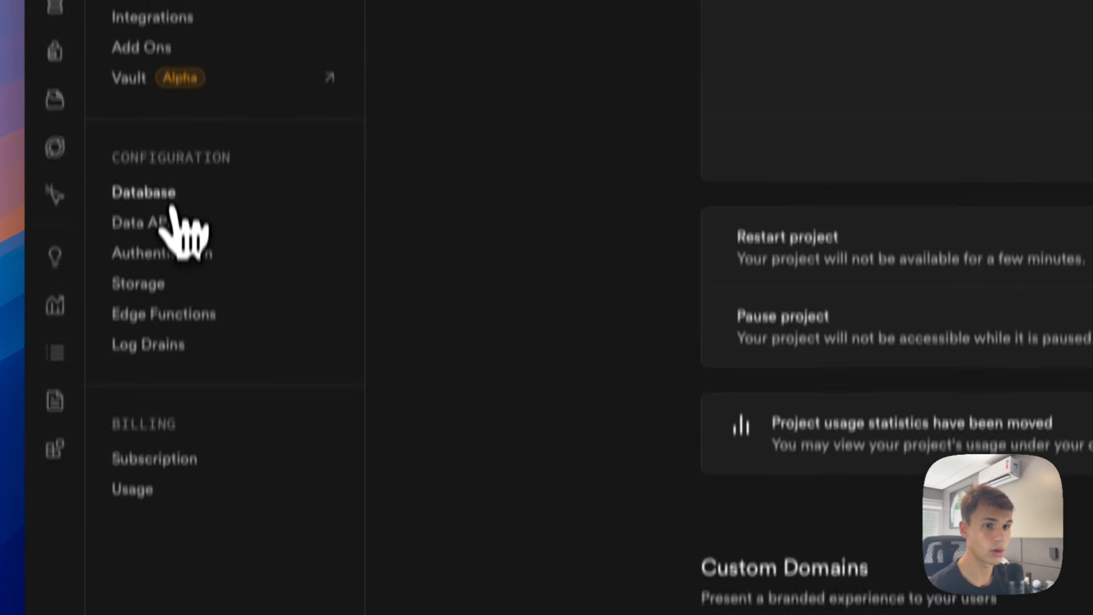
{"action": "left_click", "coordinate": [138, 3]}
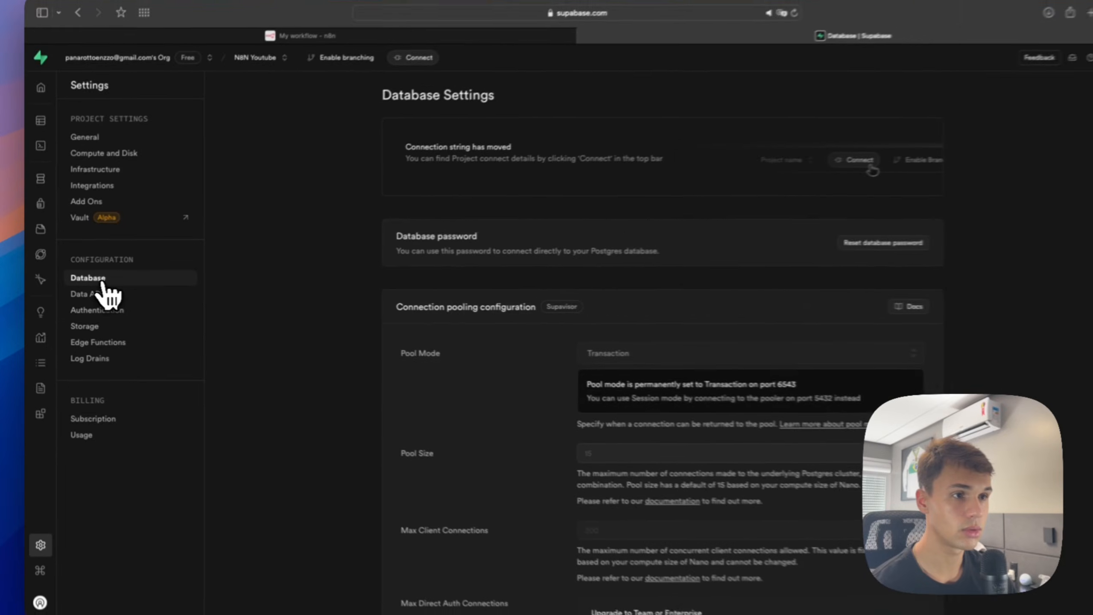
{"action": "left_click", "coordinate": [415, 51]}
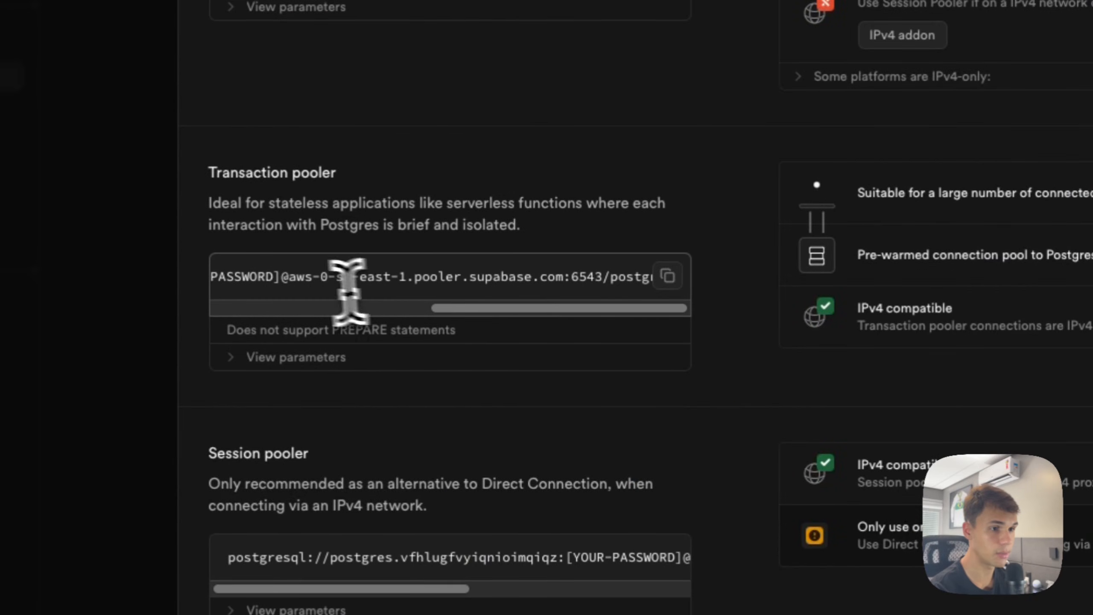
{"action": "left_click_drag", "start_coordinate": [313, 280], "coordinate": [424, 285]}
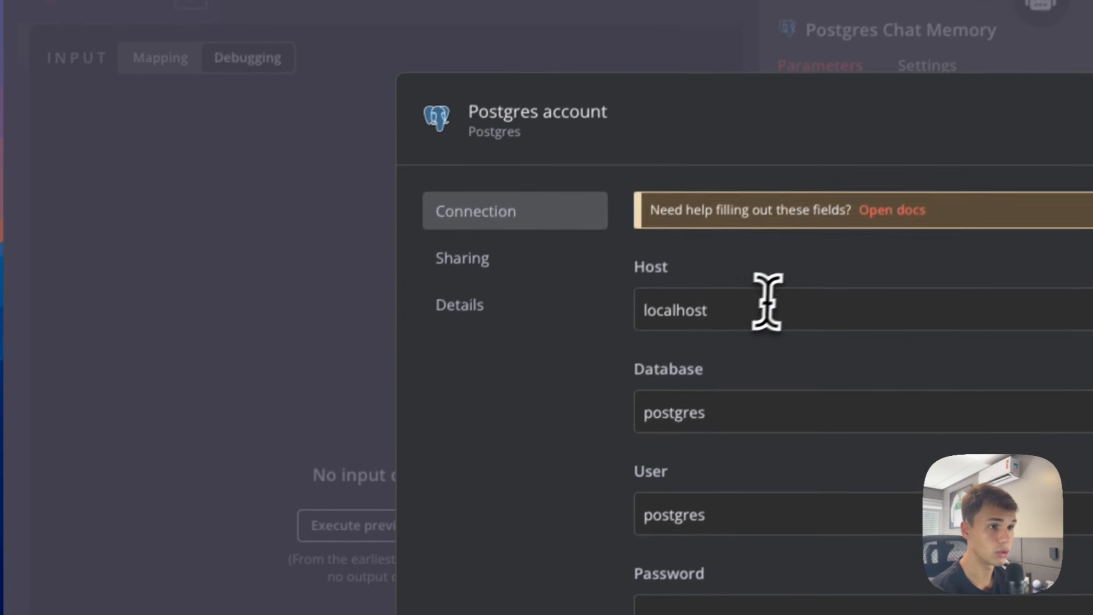
Step: Set the Postgres credential host to aws-0-sa-east-1.pooler.supabase.com and the port to 6543
{"action": "double_click", "coordinate": [783, 288]}
{"action": "type", "text": "aws-0-sa-east-1.pooler.supabase.com"}
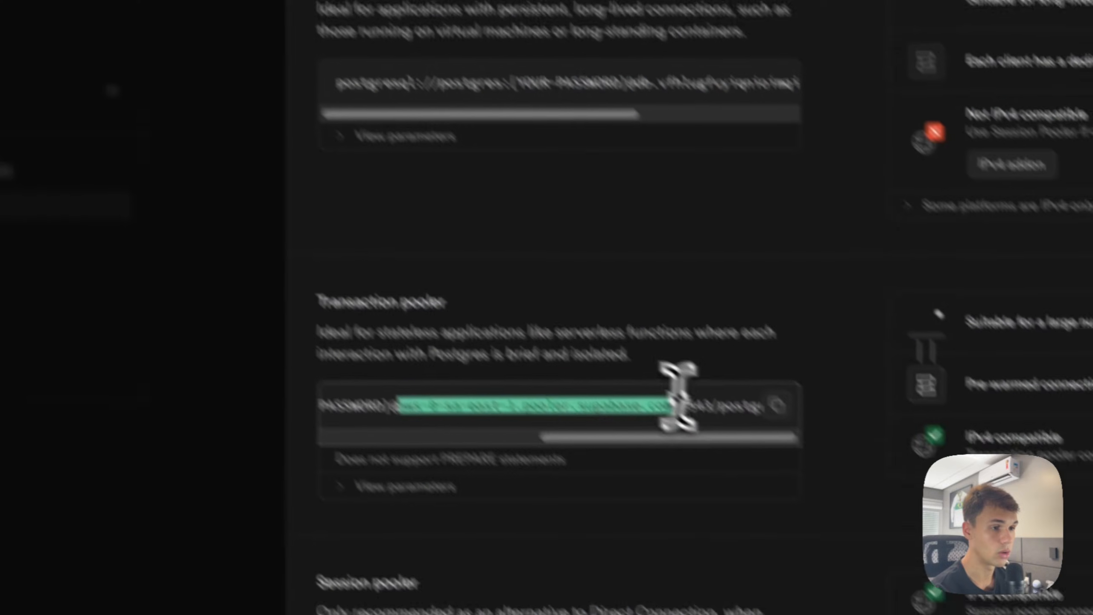
{"action": "left_click_drag", "start_coordinate": [600, 335], "coordinate": [623, 331]}
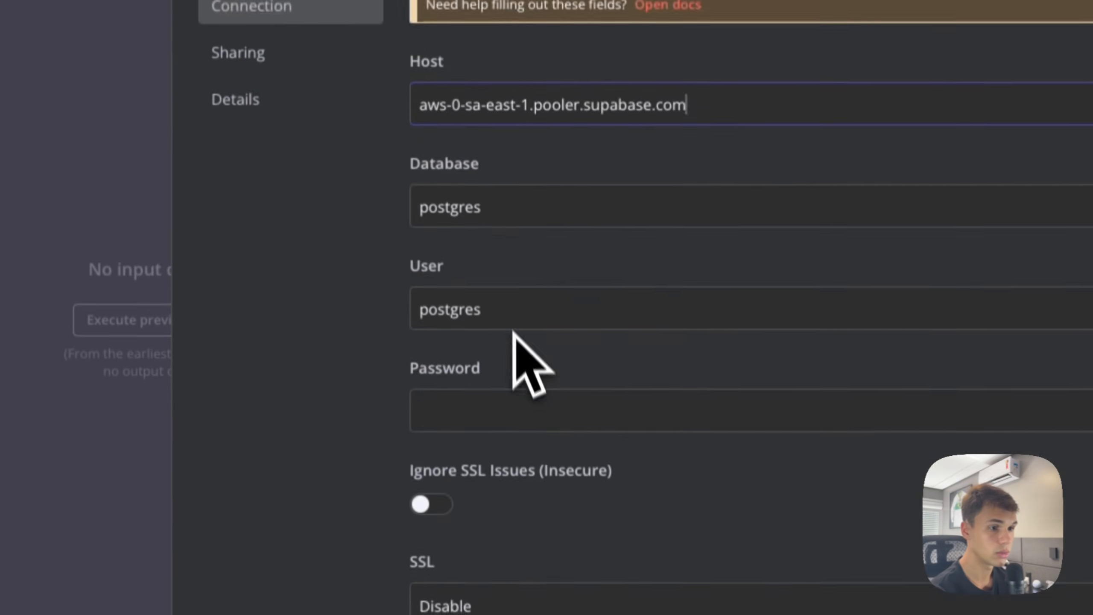
{"action": "scroll", "coordinate": [516, 366], "scroll_direction": "down", "scroll_amount": 7}
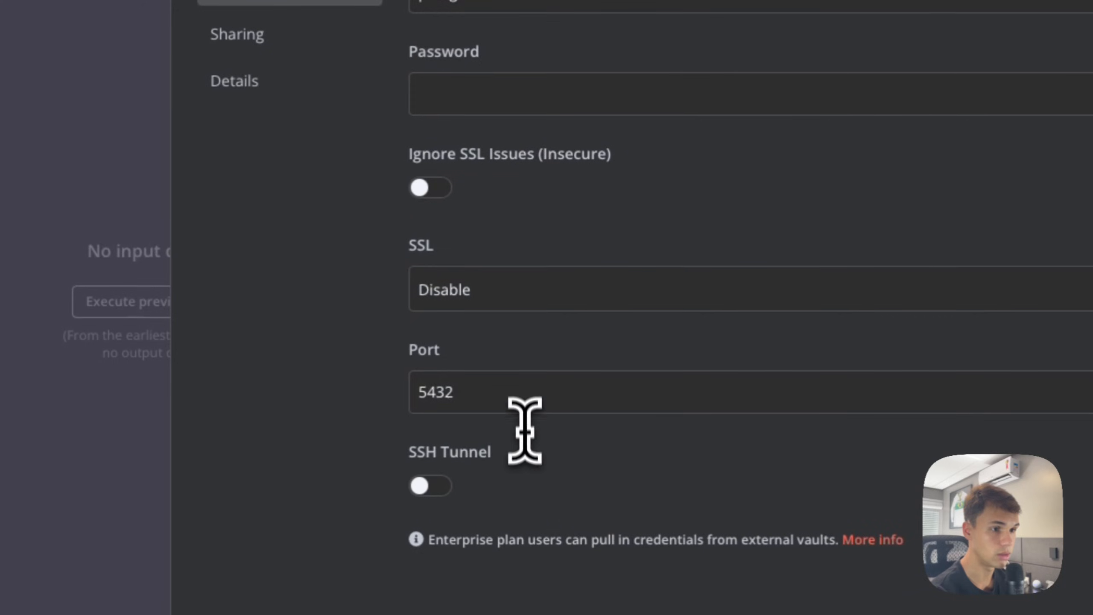
{"action": "type", "text": "6543"}
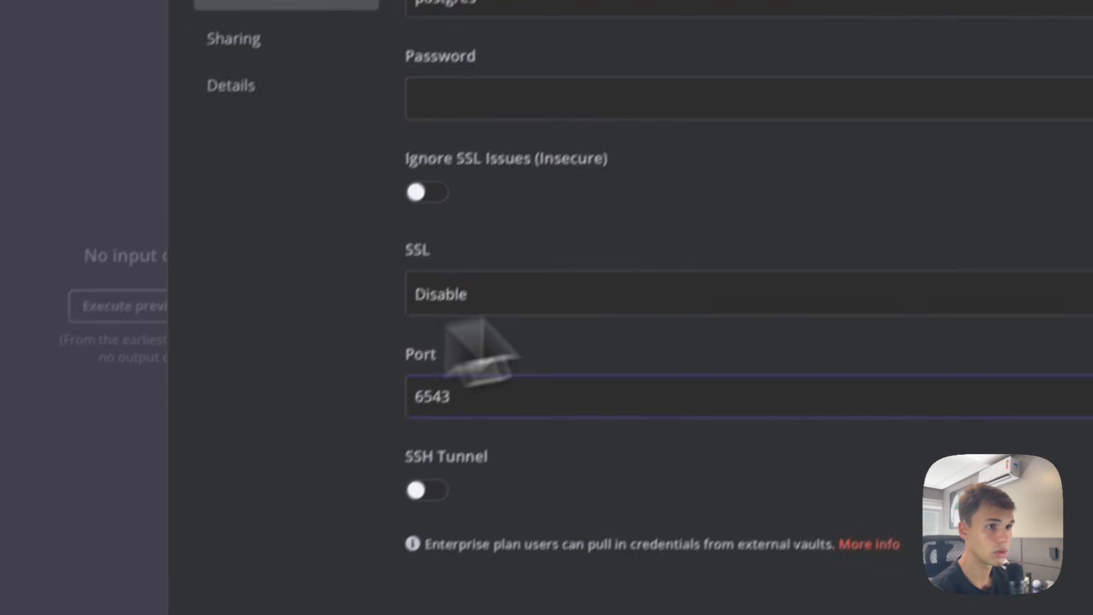
{"action": "scroll", "coordinate": [517, 358], "scroll_direction": "up", "scroll_amount": 7}
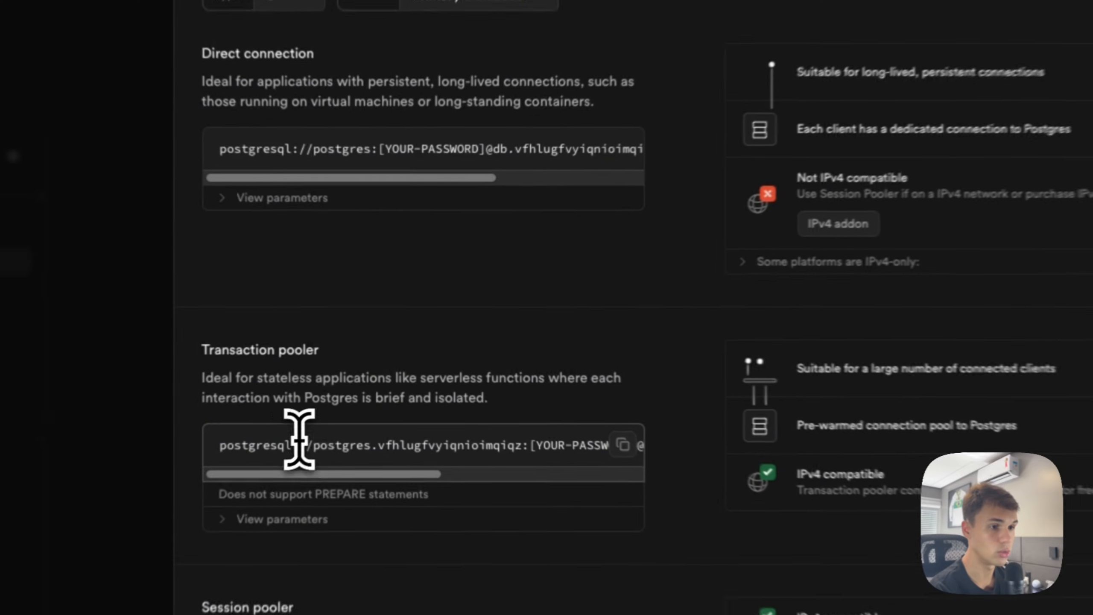
Step: Enter the full pooler username and the database password in the credential
{"action": "left_click_drag", "start_coordinate": [308, 458], "coordinate": [342, 461]}
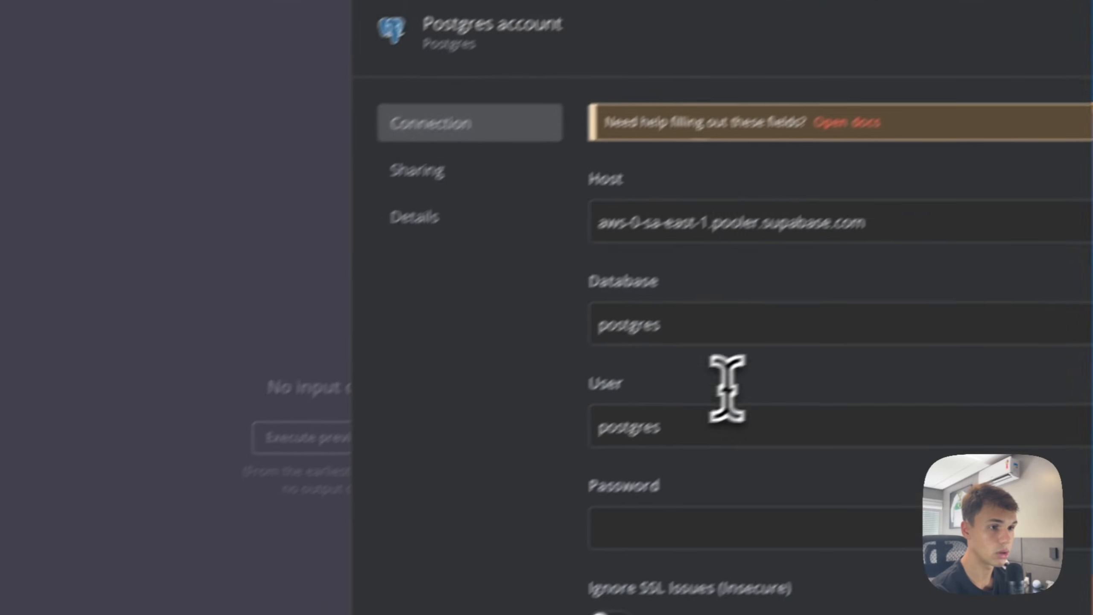
{"action": "double_click", "coordinate": [776, 378]}
{"action": "type", "text": "postgres.vfhlugtyiqnioimqiqz"}
{"action": "key", "text": "Tab"}
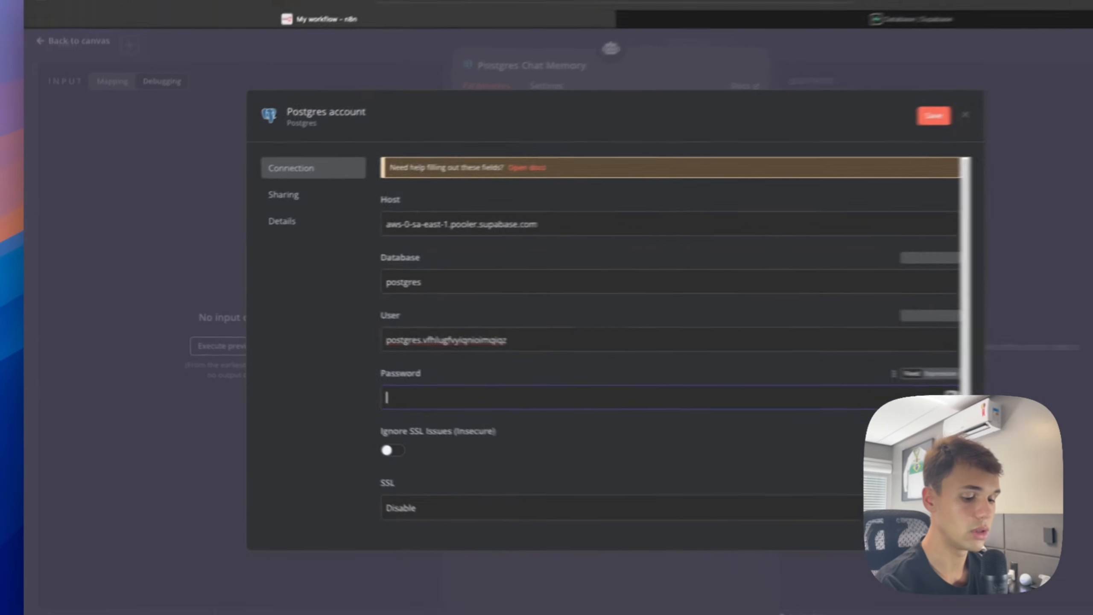
{"action": "type", "text": "••••"}
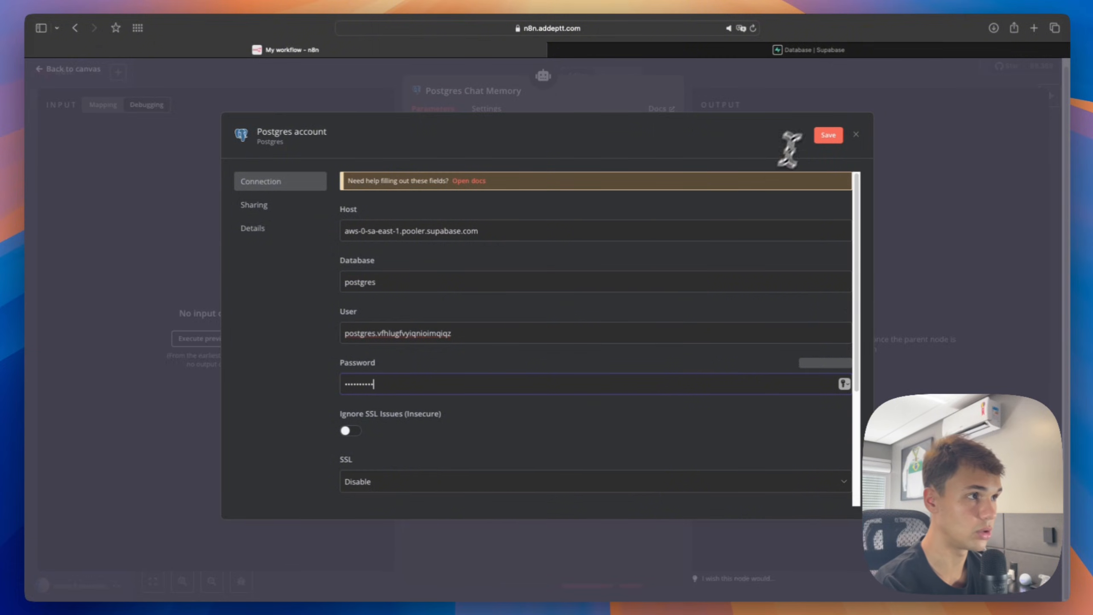
{"action": "scroll", "coordinate": [719, 278], "scroll_direction": "down", "scroll_amount": 5}
{"action": "scroll", "coordinate": [724, 278], "scroll_direction": "up", "scroll_amount": 5}
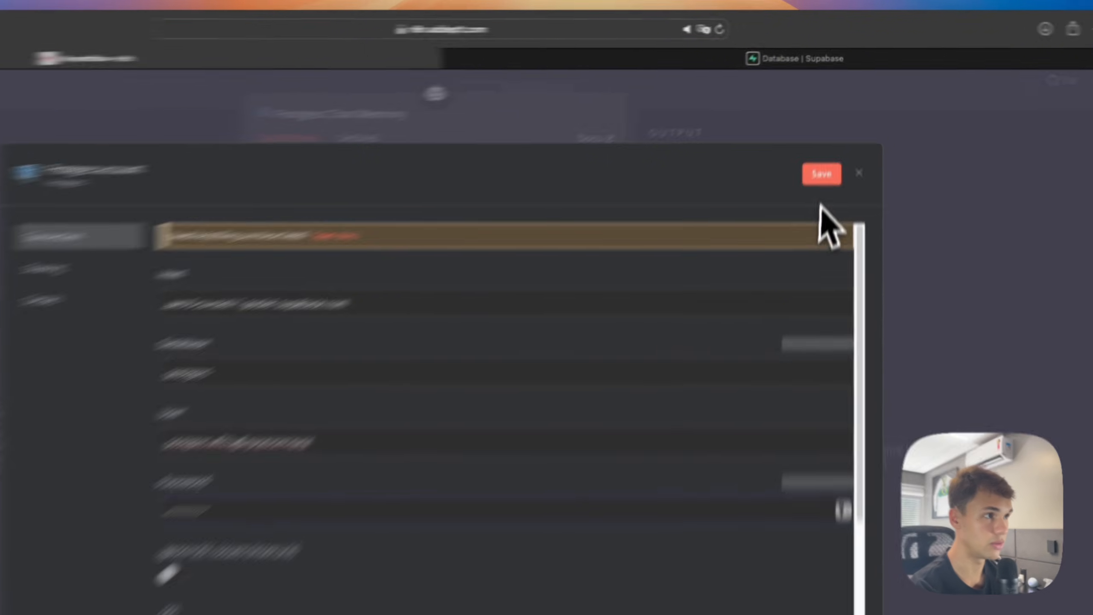
Step: Save the Postgres credential and confirm chat turns appear in Supabase's n8n_chat_histories table
{"action": "left_click", "coordinate": [811, 247]}
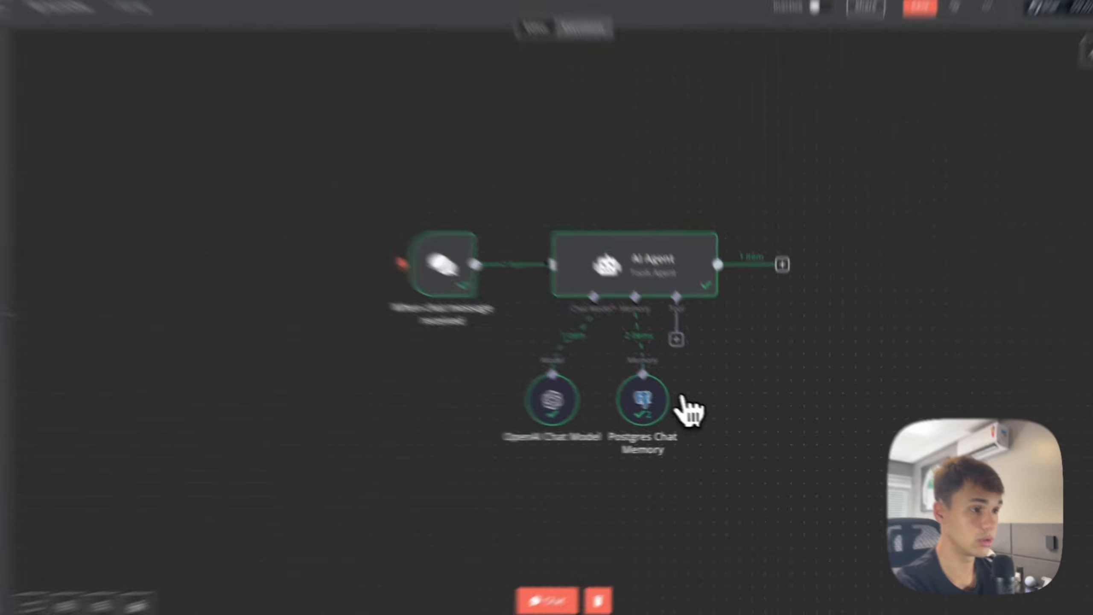
{"action": "double_click", "coordinate": [668, 407]}
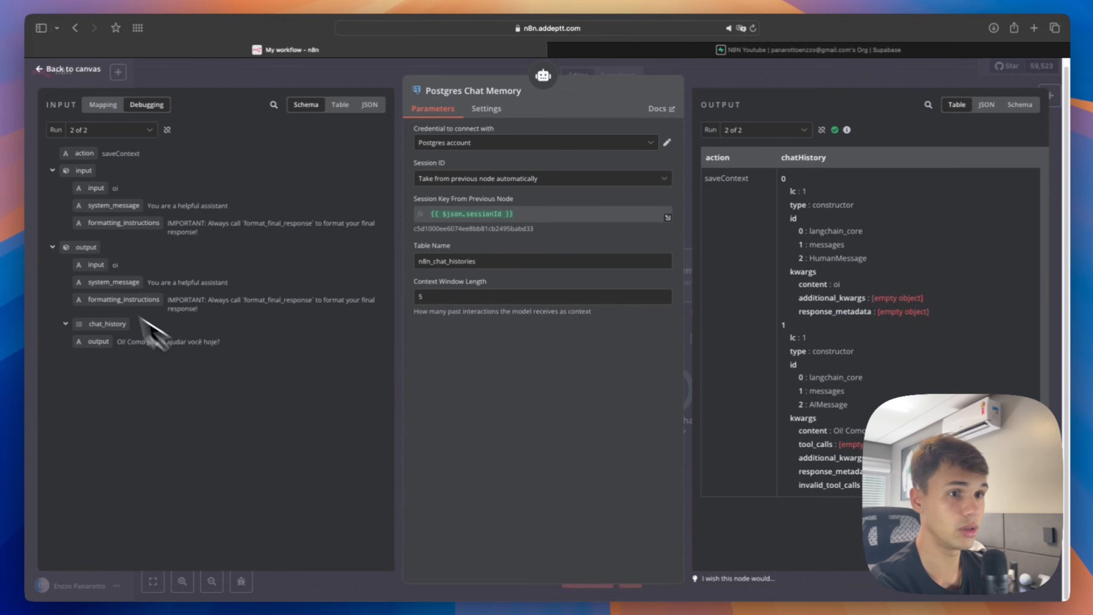
{"action": "left_click", "coordinate": [760, 51]}
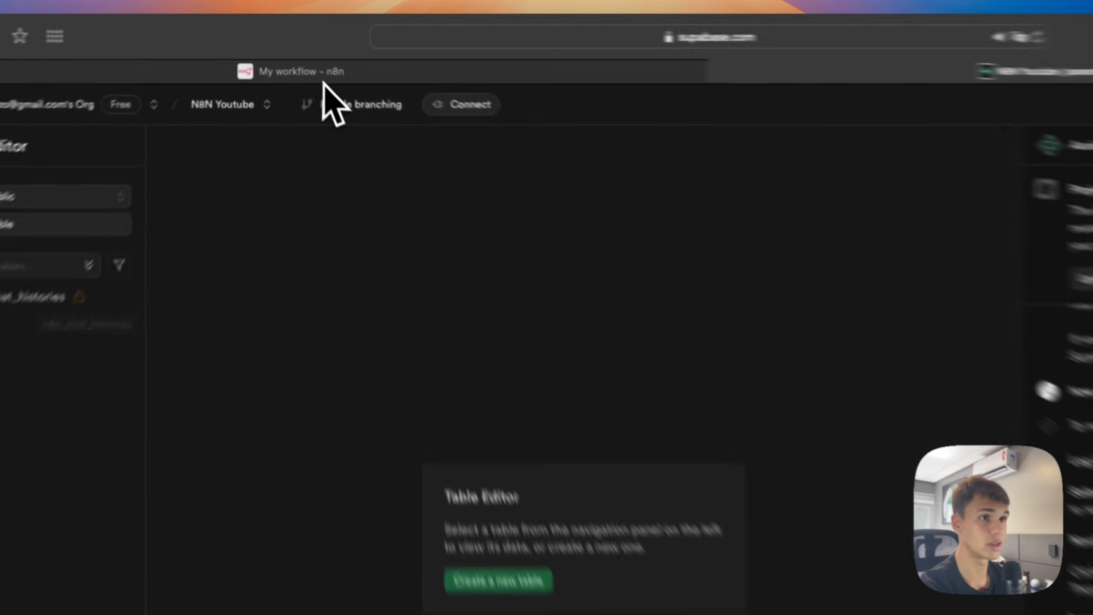
{"action": "left_click", "coordinate": [297, 51]}
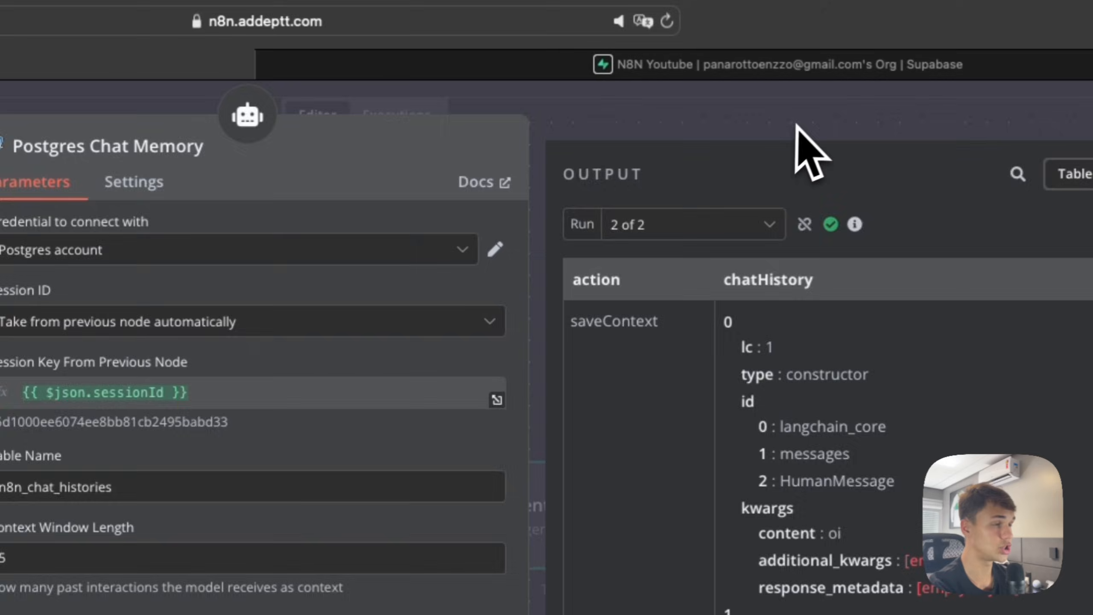
Step: Add a Vector Store Tool to the AI Agent, backed by a Supabase Vector Store
{"action": "left_click", "coordinate": [797, 125]}
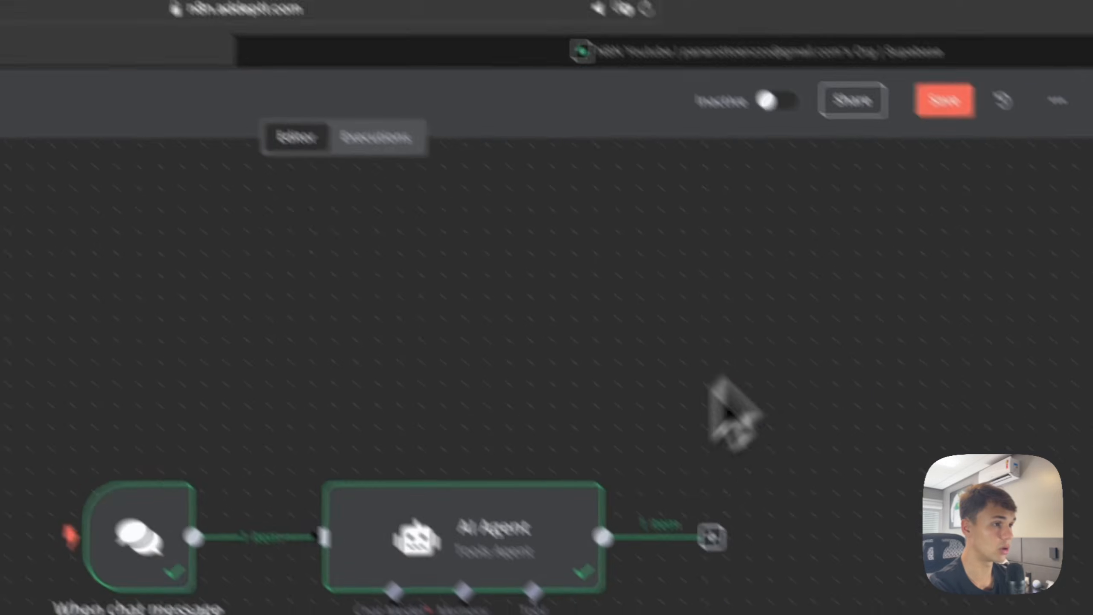
{"action": "left_click", "coordinate": [328, 499]}
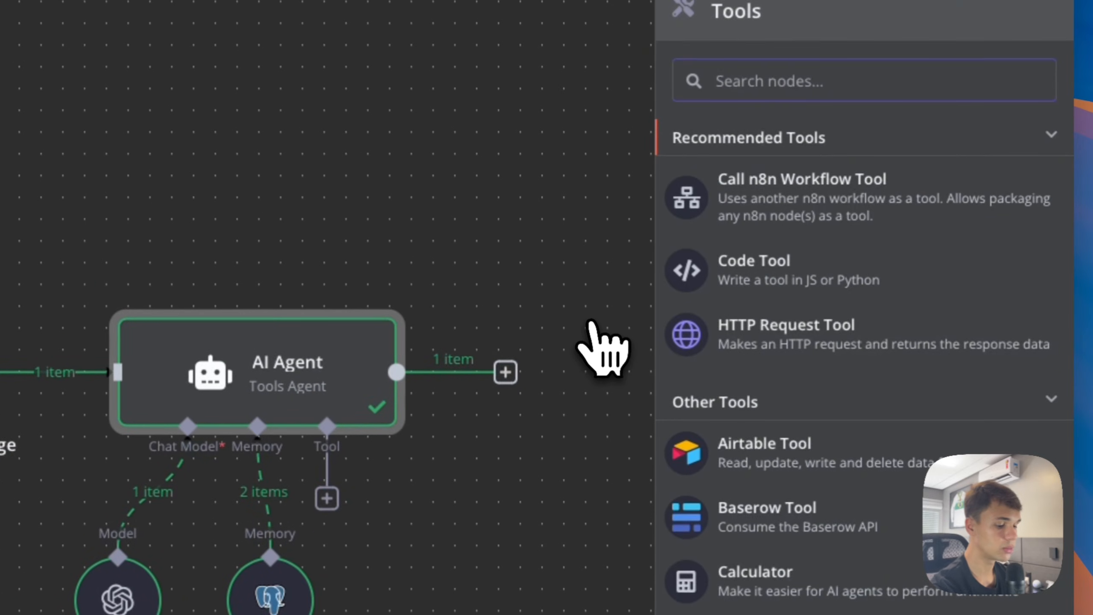
{"action": "type", "text": "vec"}
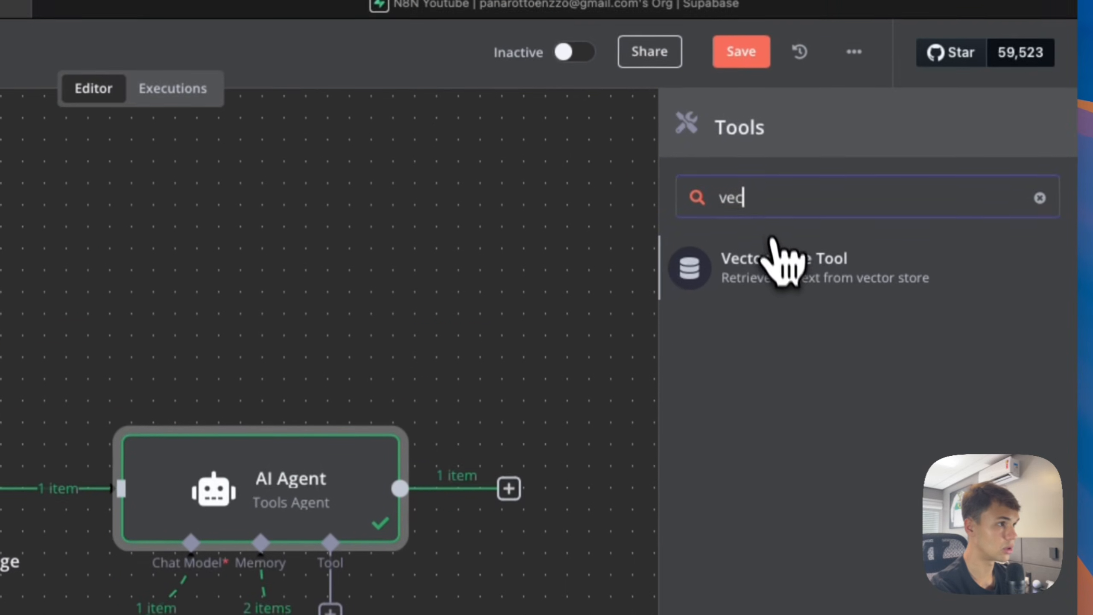
{"action": "left_click", "coordinate": [779, 190]}
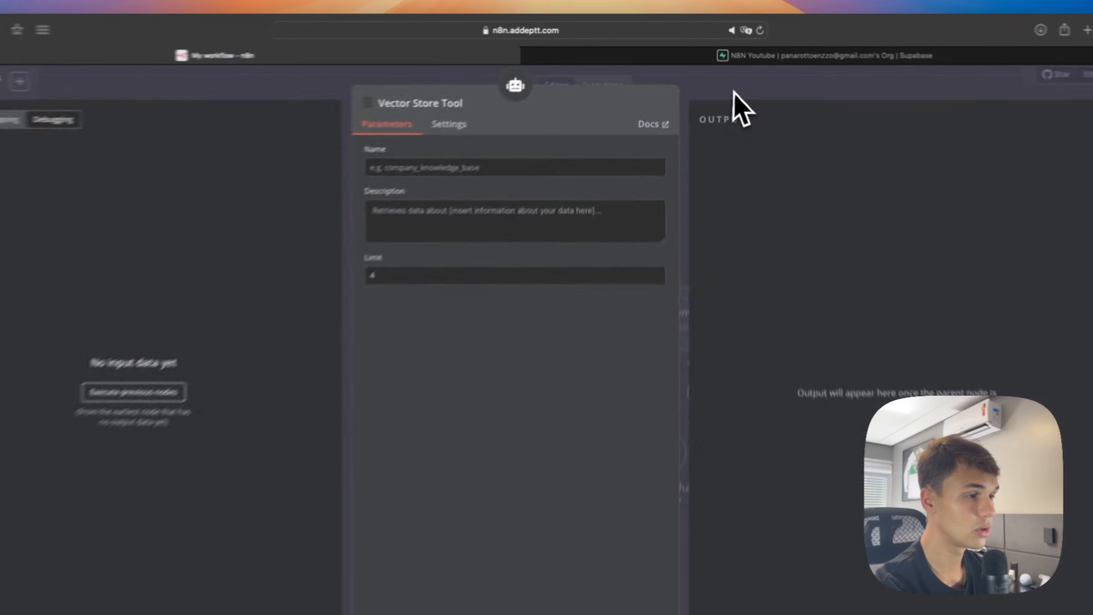
{"action": "left_click", "coordinate": [746, 143]}
{"action": "scroll", "coordinate": [846, 514], "scroll_direction": "down", "scroll_amount": 1}
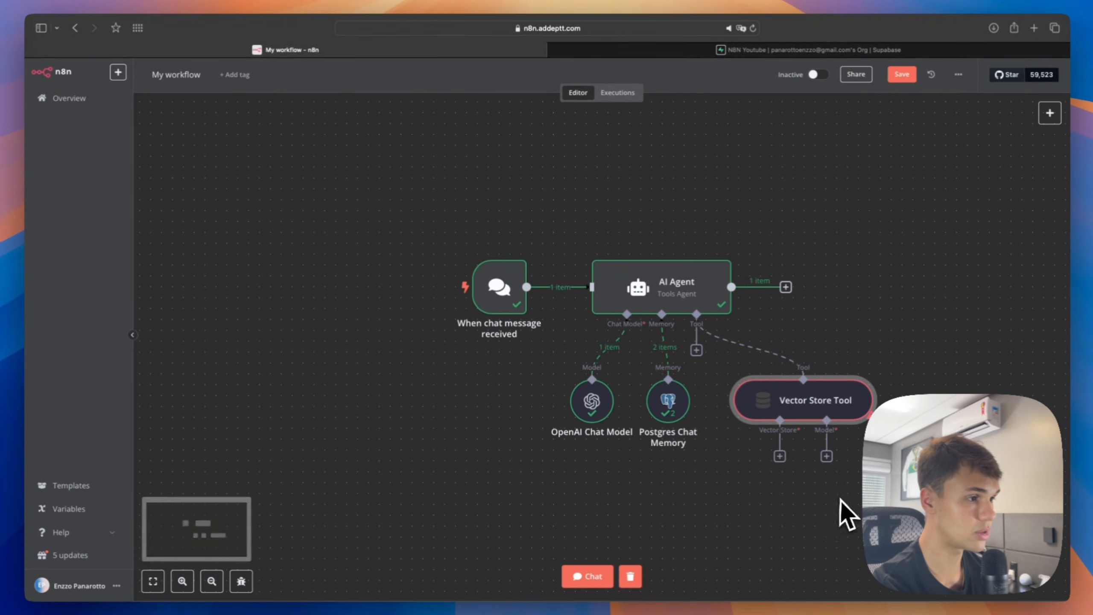
{"action": "left_click", "coordinate": [780, 457]}
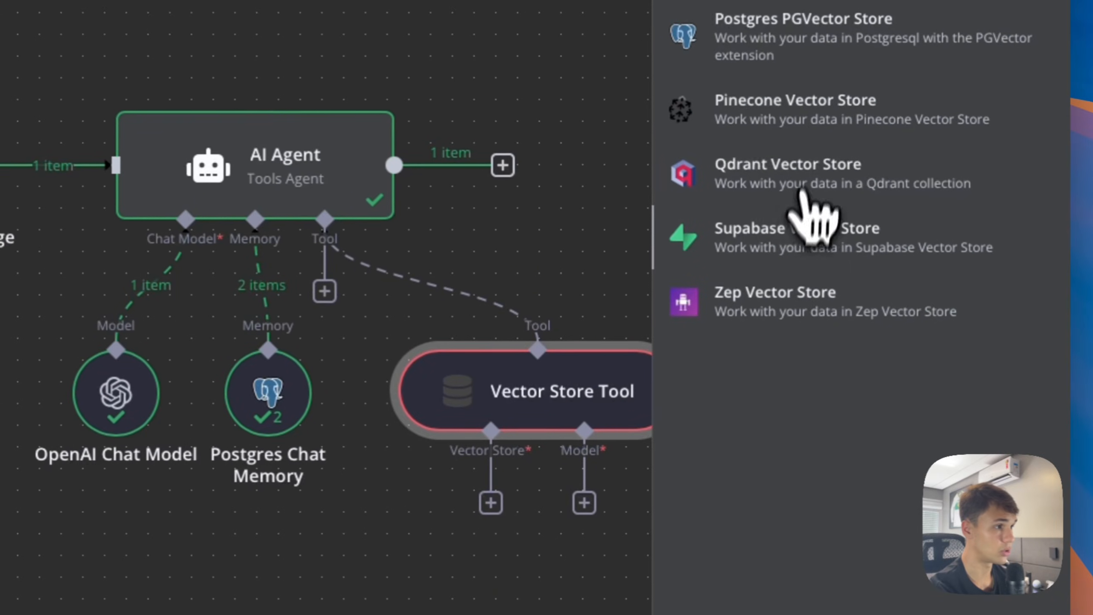
{"action": "left_click", "coordinate": [811, 241]}
{"action": "key", "text": "Escape"}
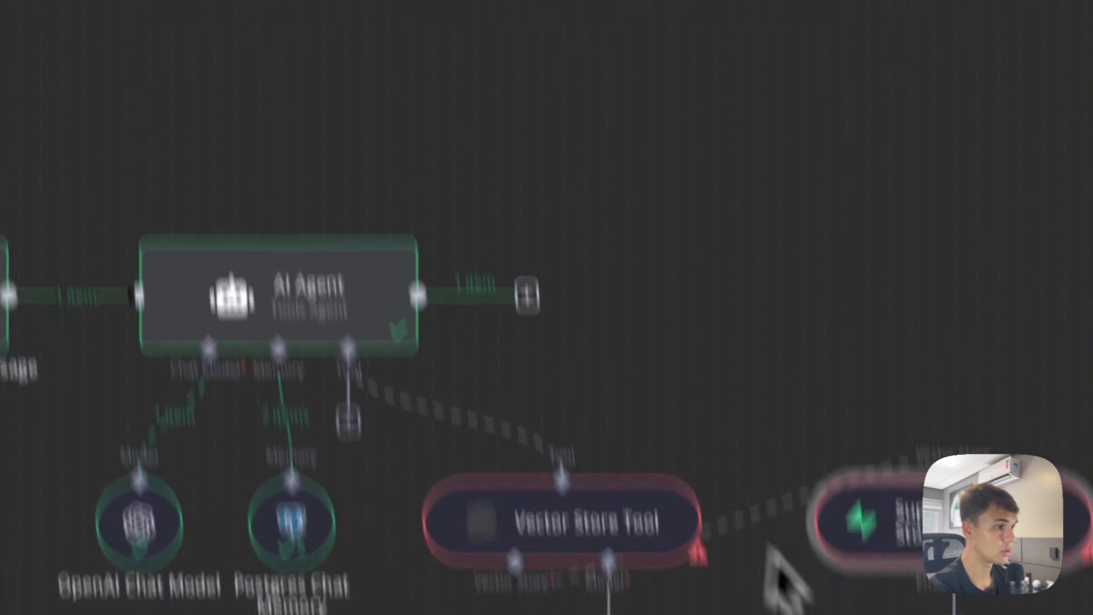
{"action": "left_click_drag", "start_coordinate": [971, 305], "coordinate": [329, 491]}
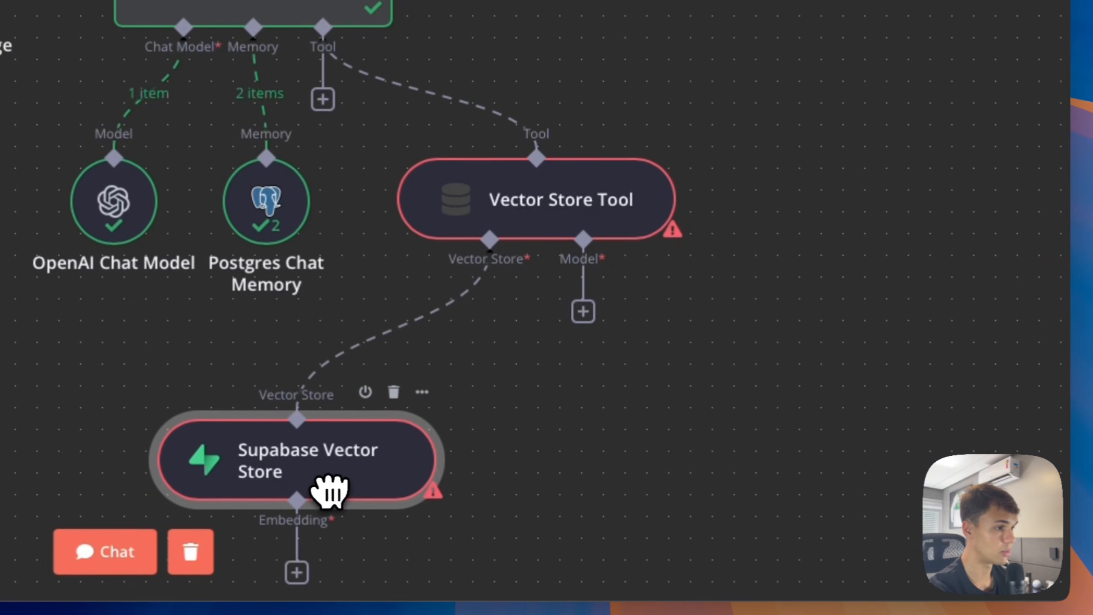
Step: Attach an OpenAI Chat Model to the tool and OpenAI embeddings to the Supabase store
{"action": "left_click", "coordinate": [583, 311]}
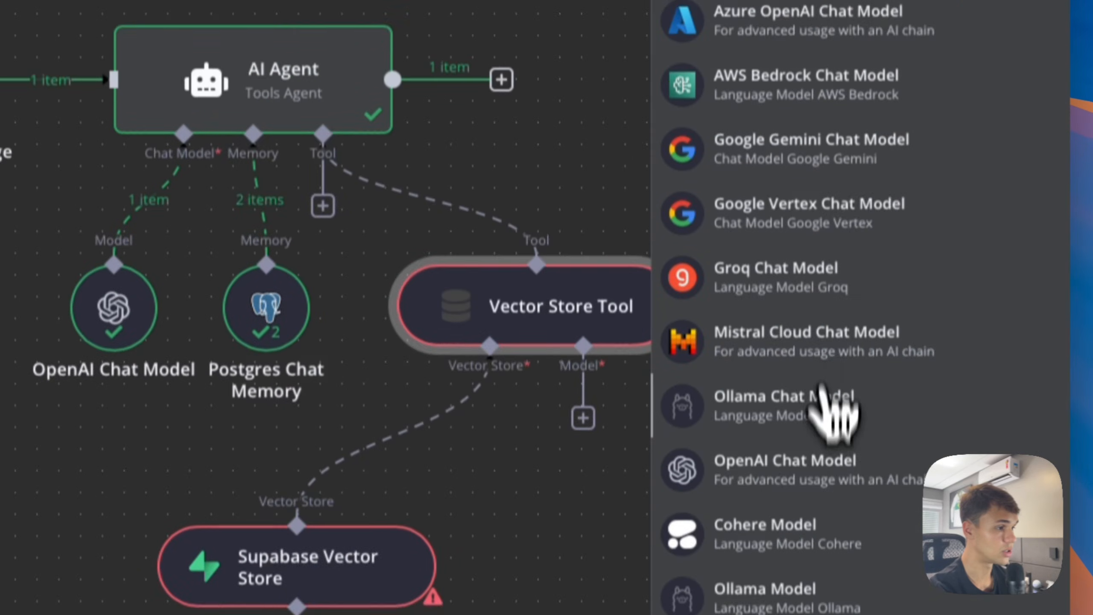
{"action": "scroll", "coordinate": [830, 409], "scroll_direction": "down", "scroll_amount": 2}
{"action": "left_click", "coordinate": [820, 473]}
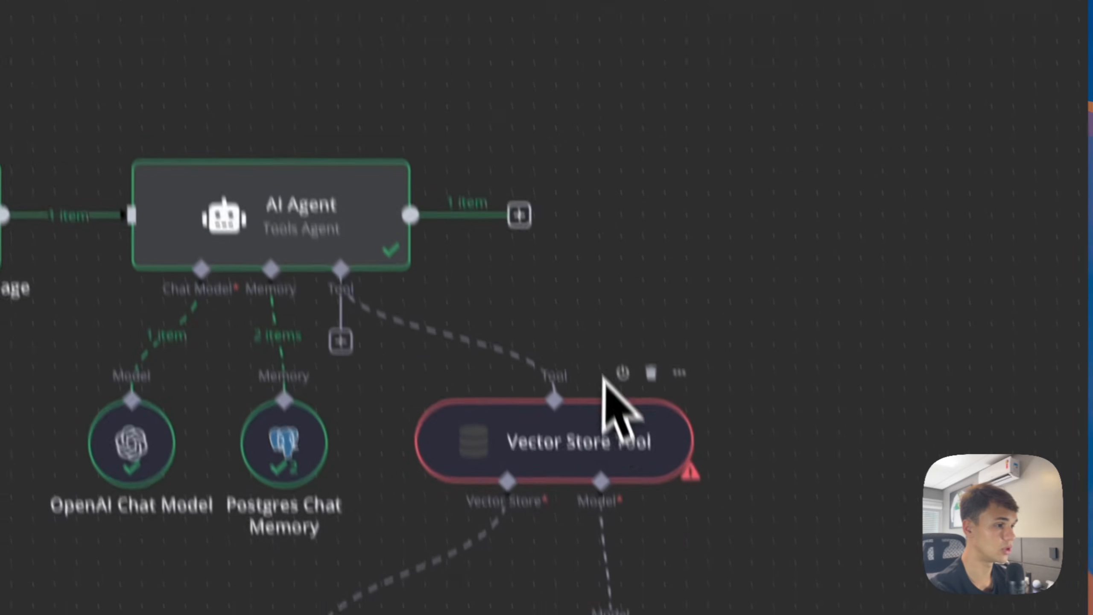
{"action": "left_click_drag", "start_coordinate": [596, 495], "coordinate": [637, 444]}
{"action": "left_click", "coordinate": [866, 317]}
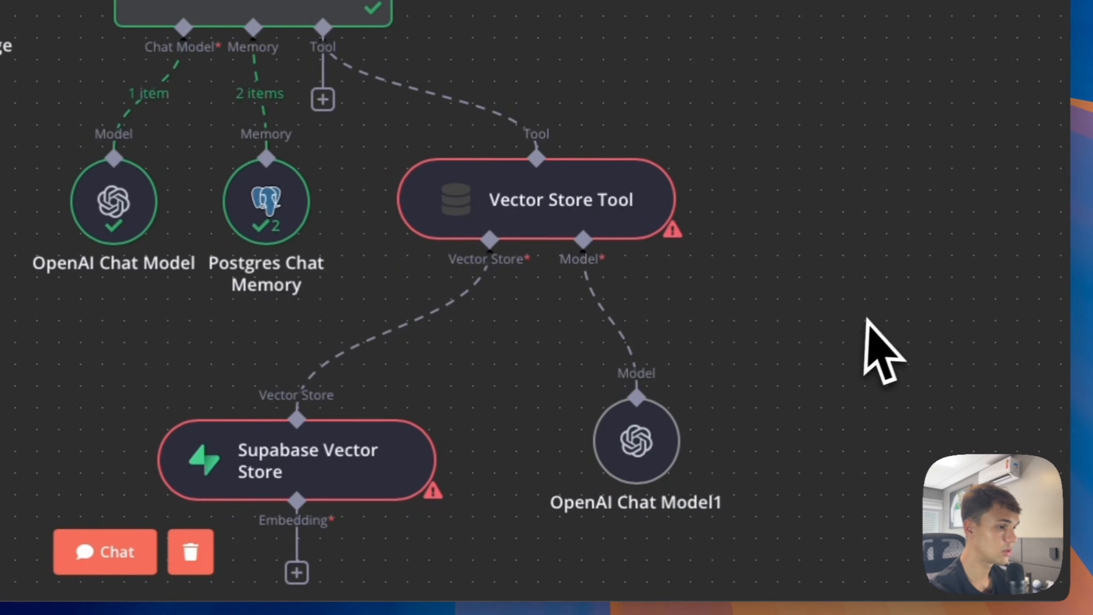
{"action": "scroll", "coordinate": [869, 316], "scroll_direction": "down", "scroll_amount": 1}
{"action": "left_click", "coordinate": [290, 543]}
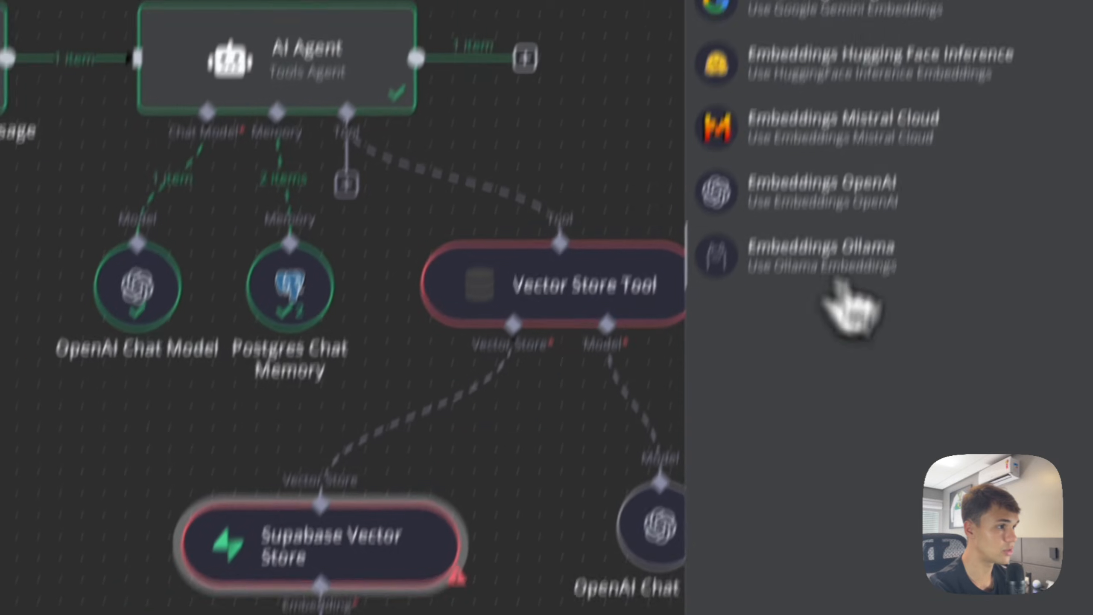
{"action": "left_click", "coordinate": [964, 204]}
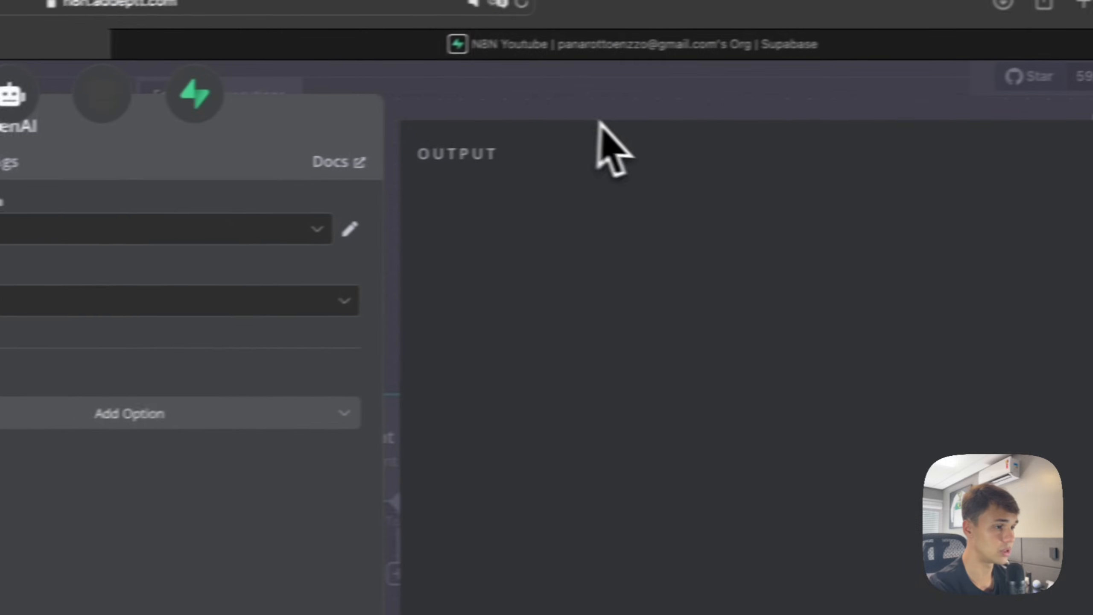
{"action": "left_click", "coordinate": [915, 69]}
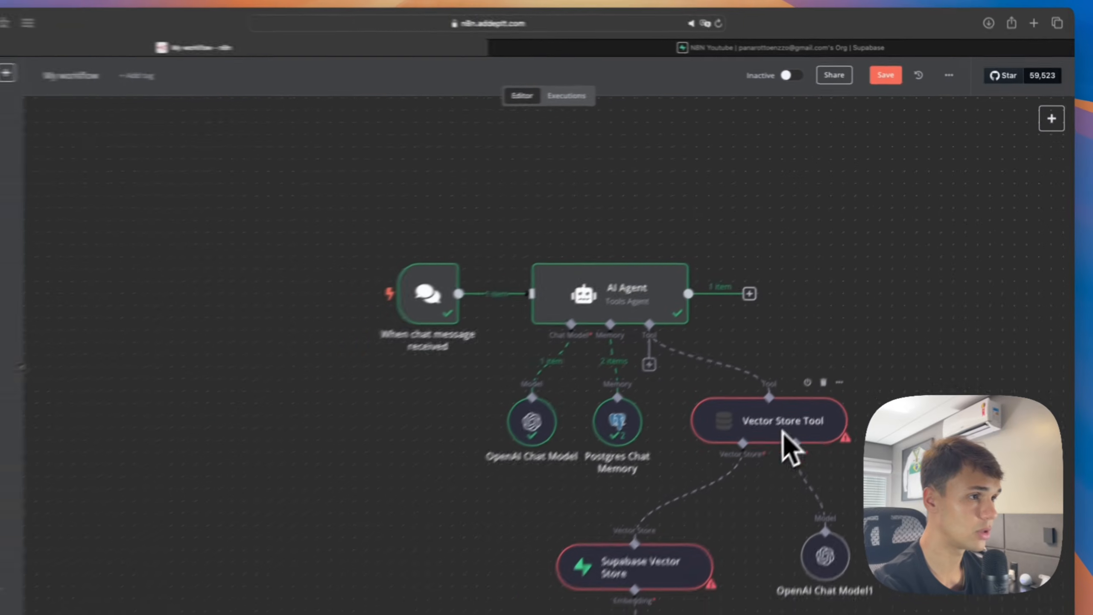
{"action": "scroll", "coordinate": [882, 378], "scroll_direction": "down", "scroll_amount": 4}
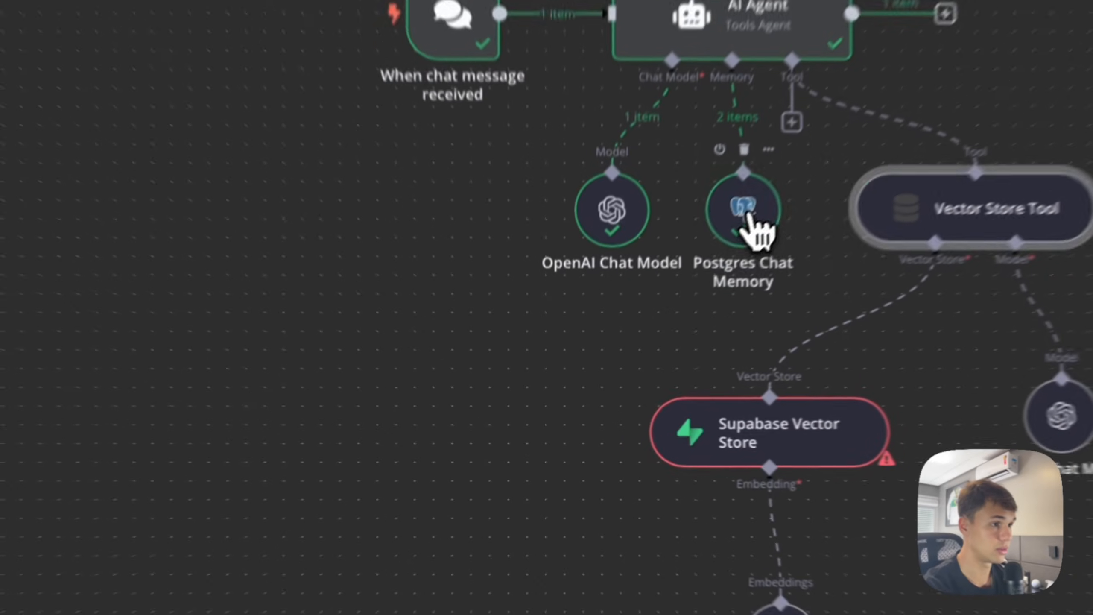
{"action": "double_click", "coordinate": [663, 316]}
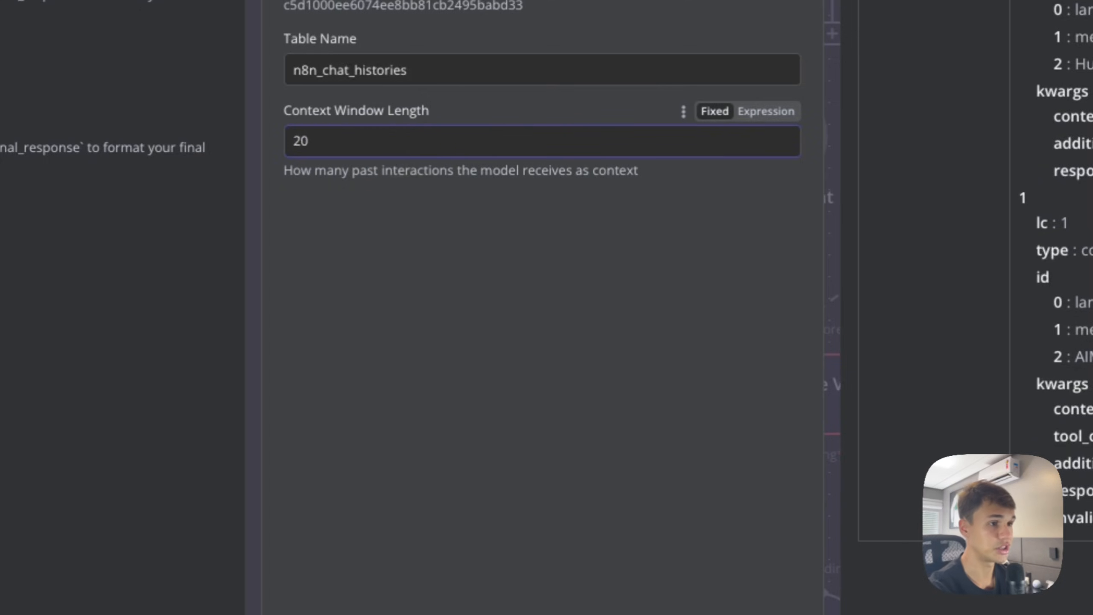
{"action": "left_click", "coordinate": [494, 438]}
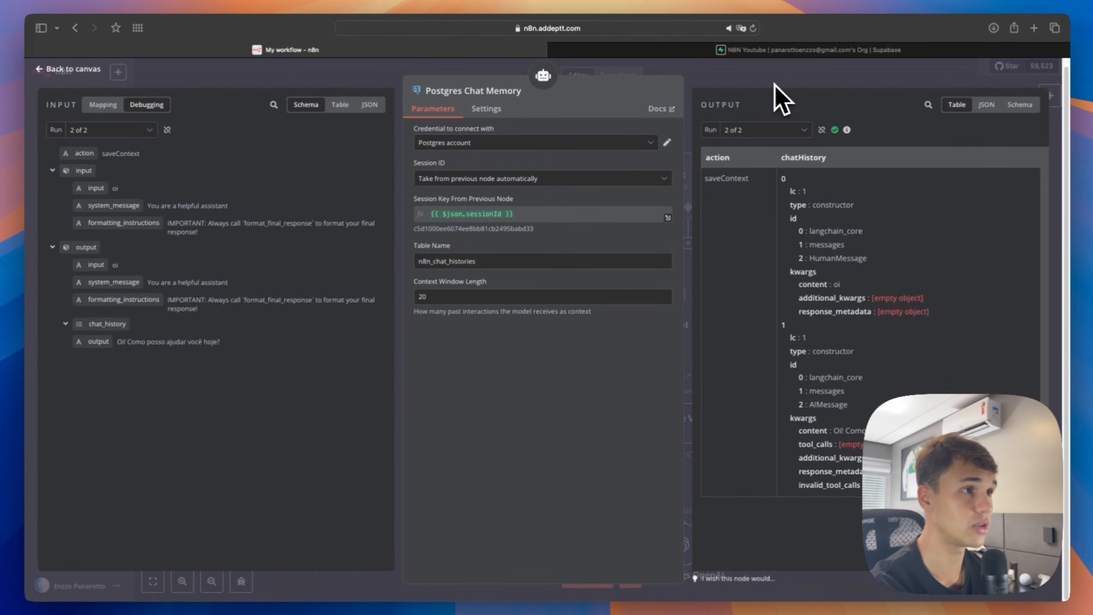
{"action": "left_click", "coordinate": [774, 84]}
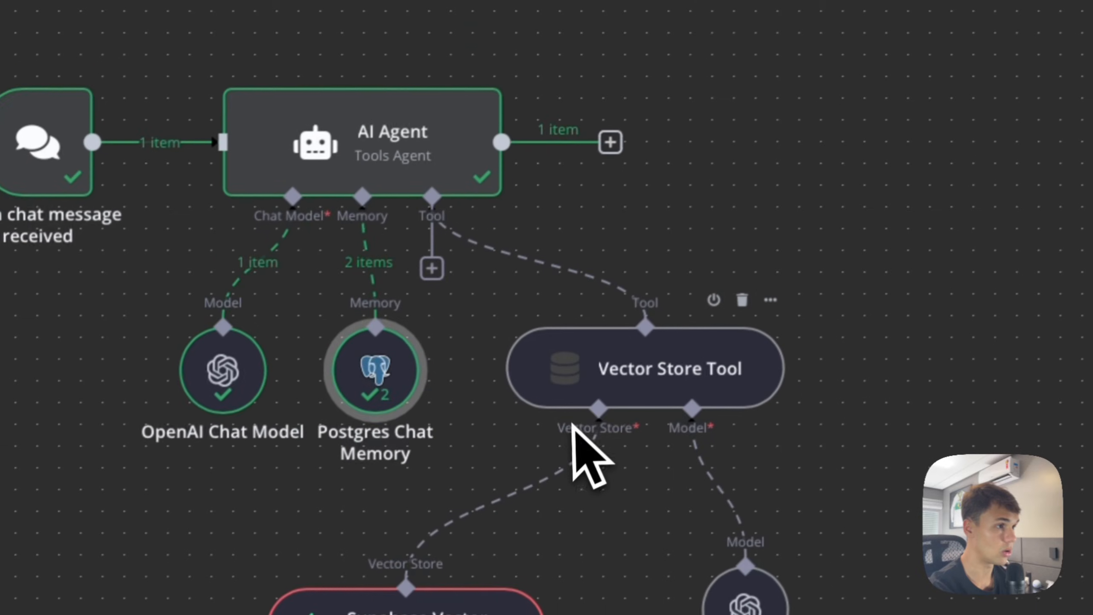
Step: Name the Vector Store Tool conhecimentoEnergiaSolar with limit 4, then start a new Supabase credential
{"action": "left_click", "coordinate": [717, 487]}
{"action": "double_click", "coordinate": [755, 355]}
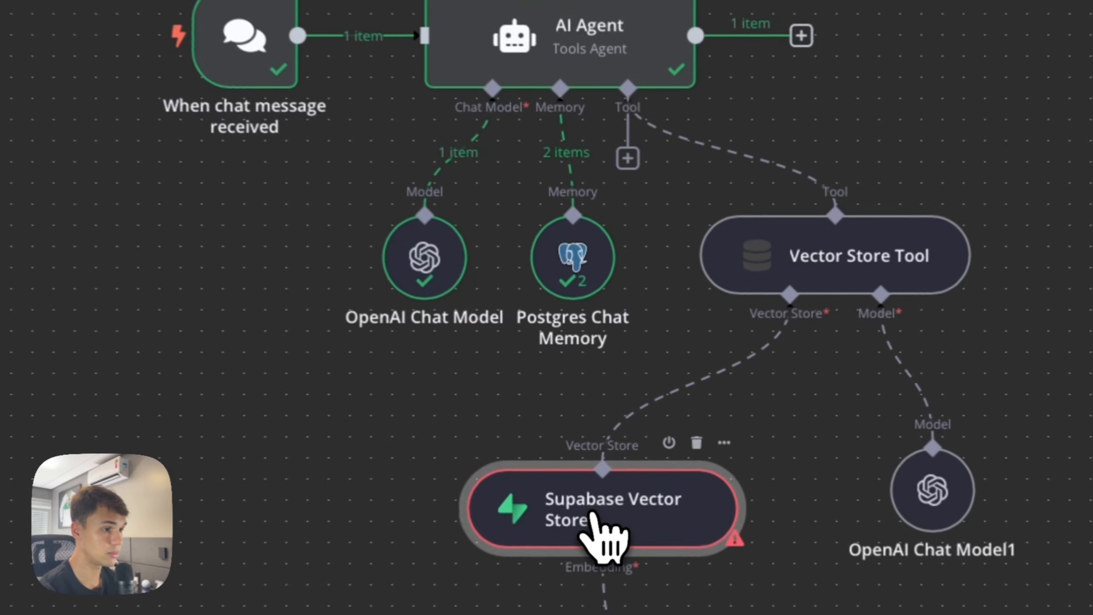
{"action": "double_click", "coordinate": [594, 514]}
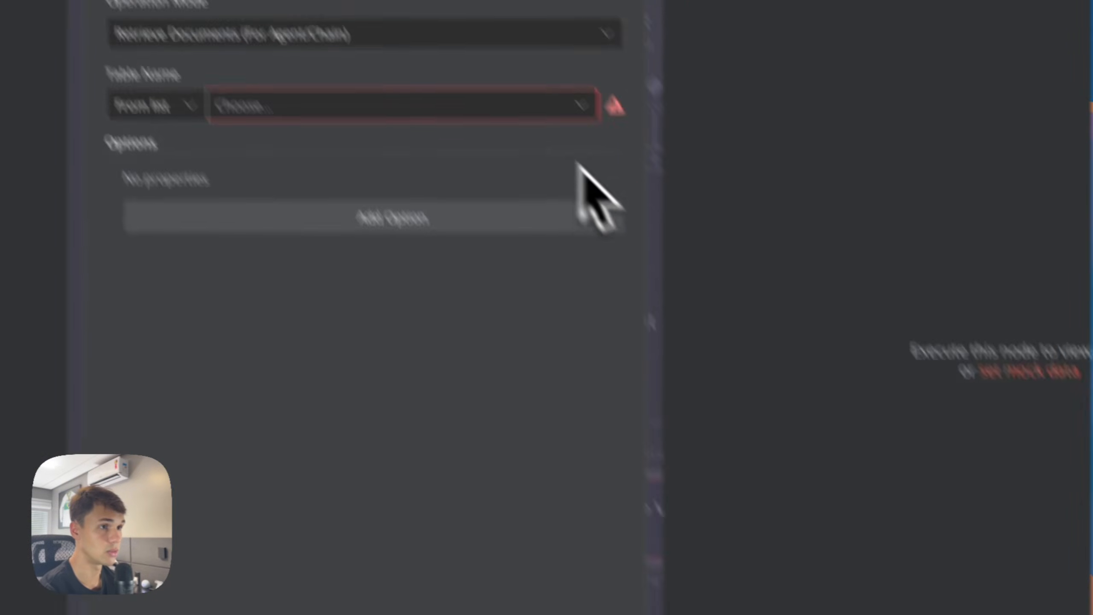
{"action": "left_click", "coordinate": [512, 125]}
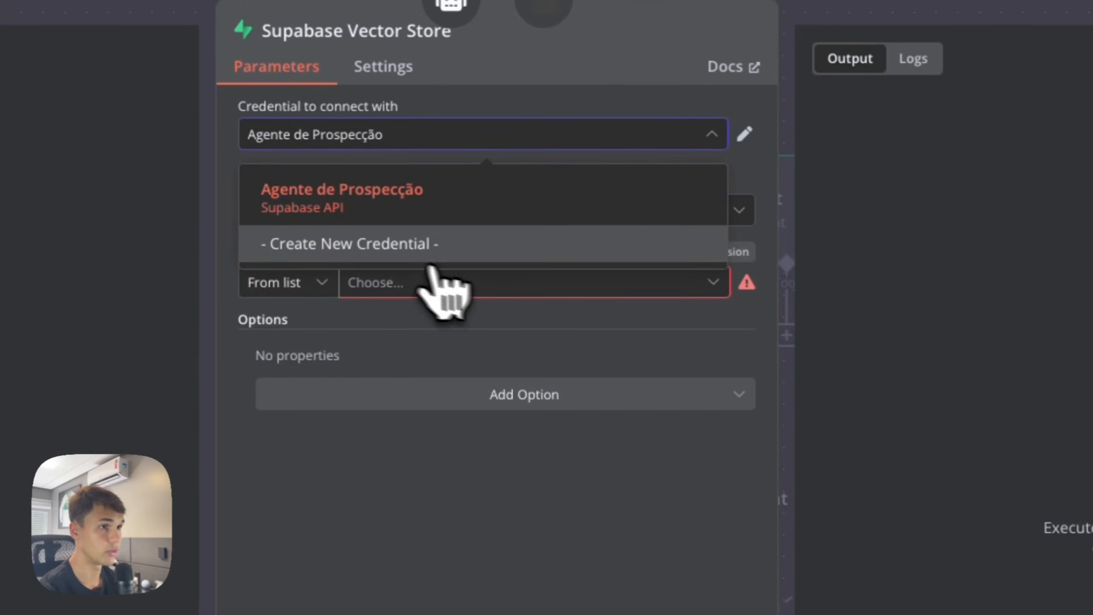
{"action": "left_click", "coordinate": [389, 244]}
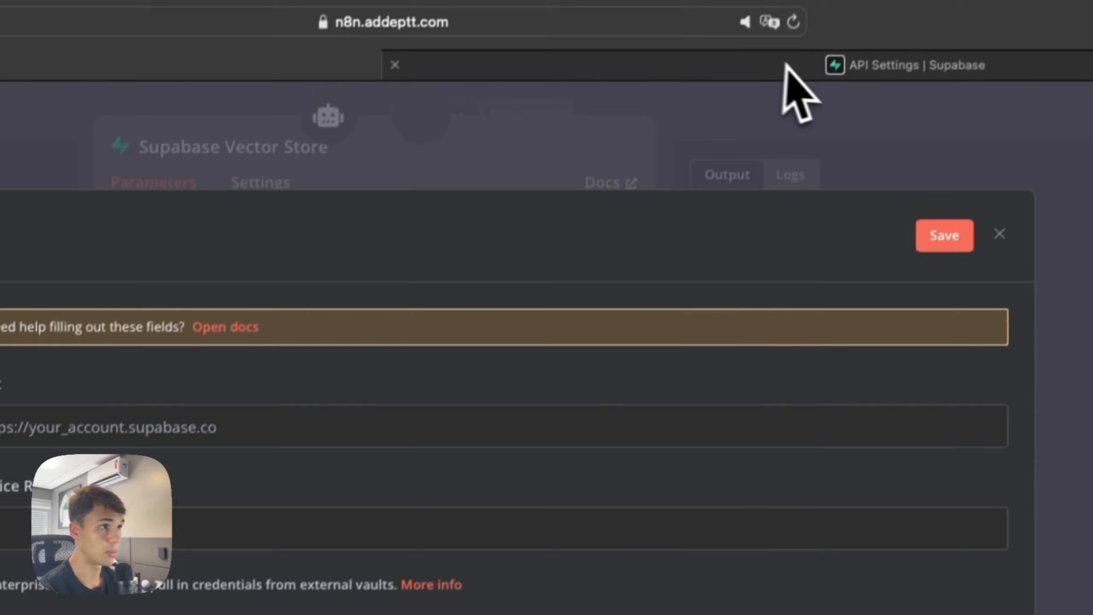
{"action": "left_click", "coordinate": [788, 71]}
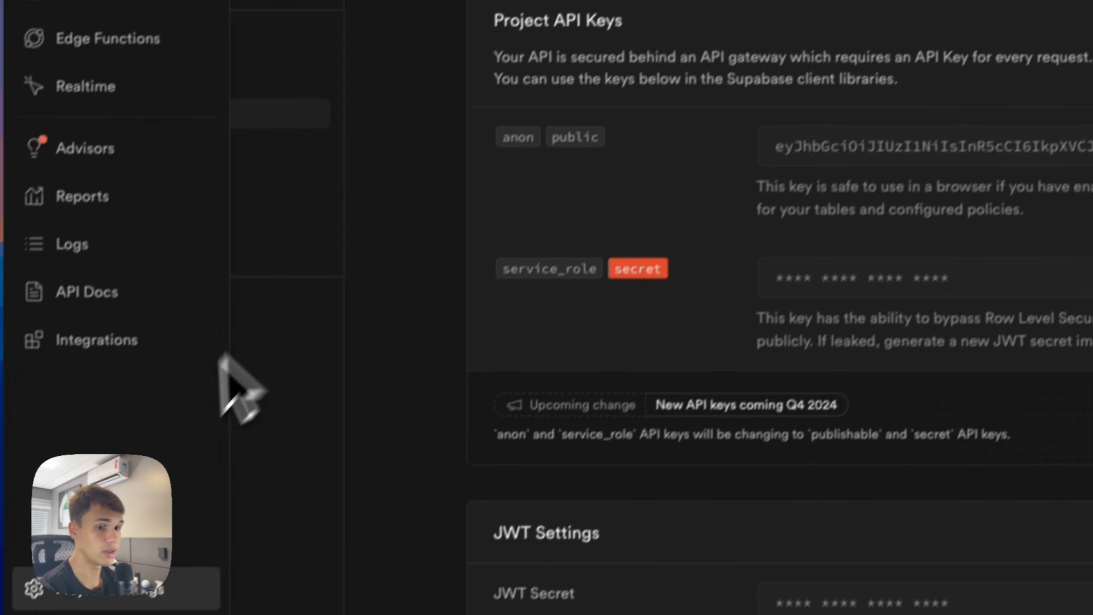
Step: Copy the project URL from Supabase's Data API settings into the credential's Host field
{"action": "left_click", "coordinate": [203, 514]}
{"action": "mouse_move", "coordinate": [108, 500]}
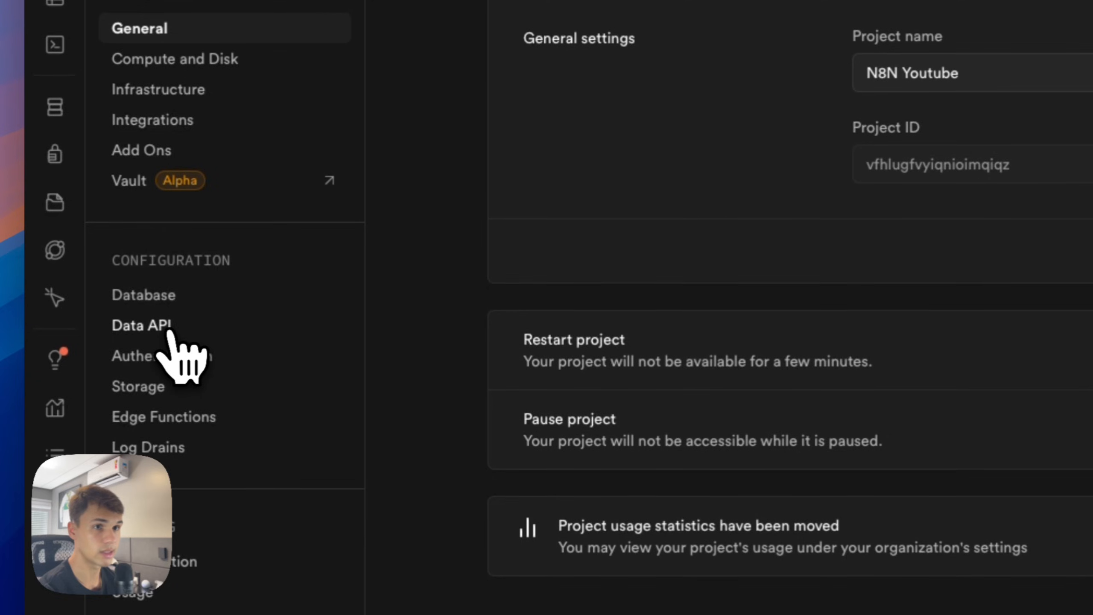
{"action": "left_click", "coordinate": [170, 334]}
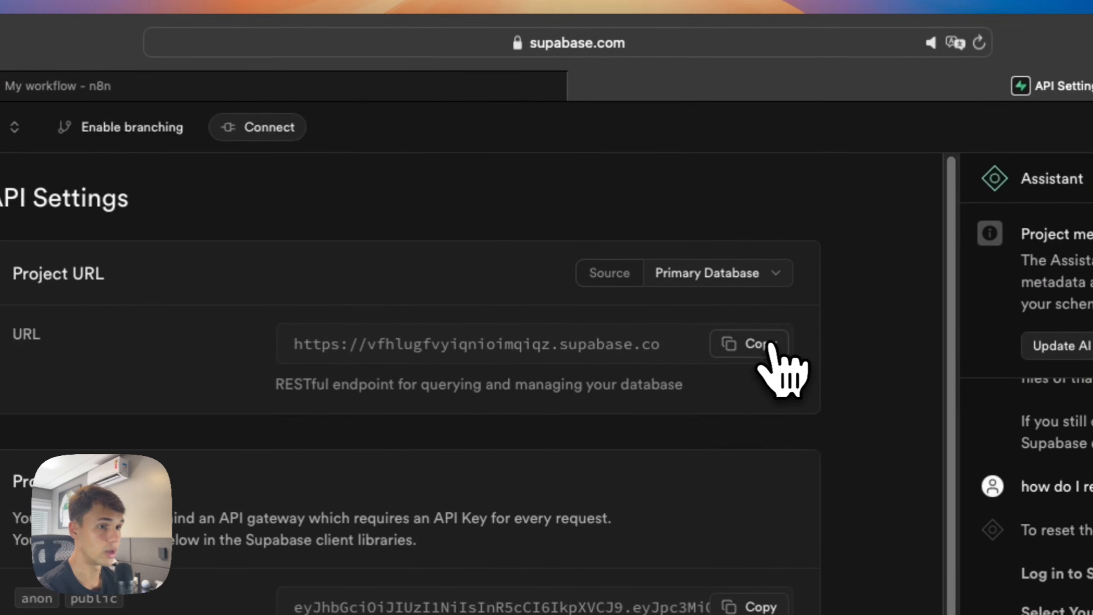
{"action": "left_click", "coordinate": [772, 346]}
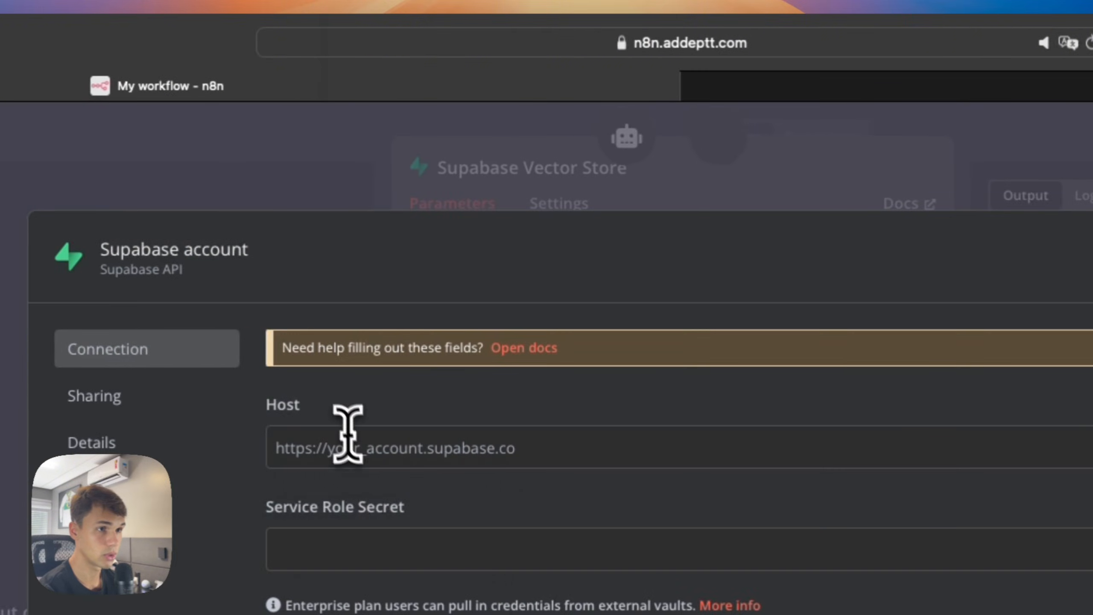
{"action": "left_click", "coordinate": [355, 447]}
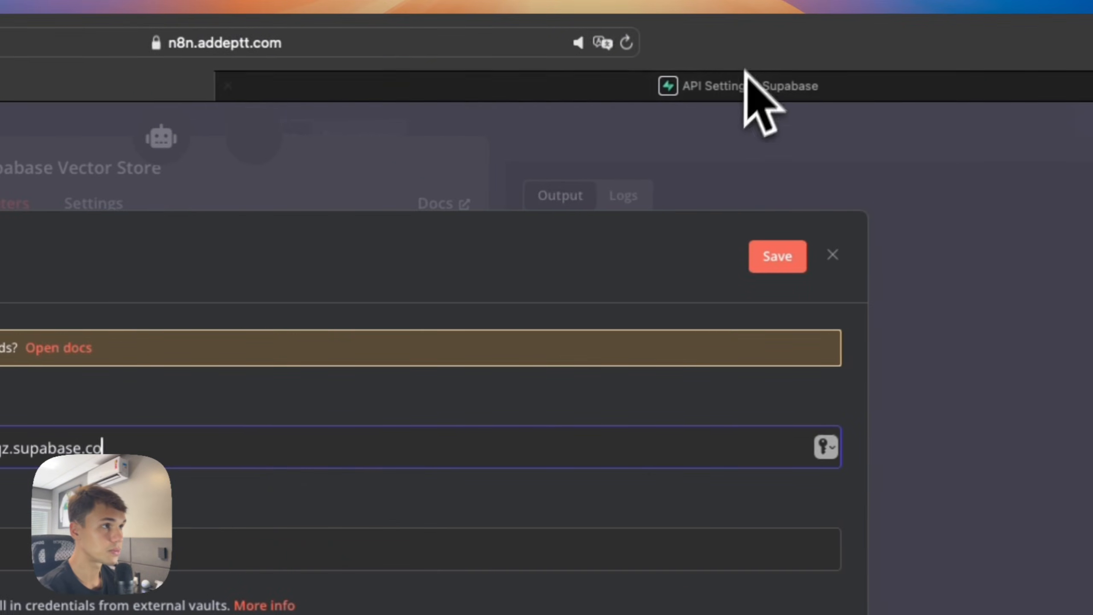
Step: Reveal and copy the service_role secret key for the n8n credential
{"action": "left_click", "coordinate": [736, 101]}
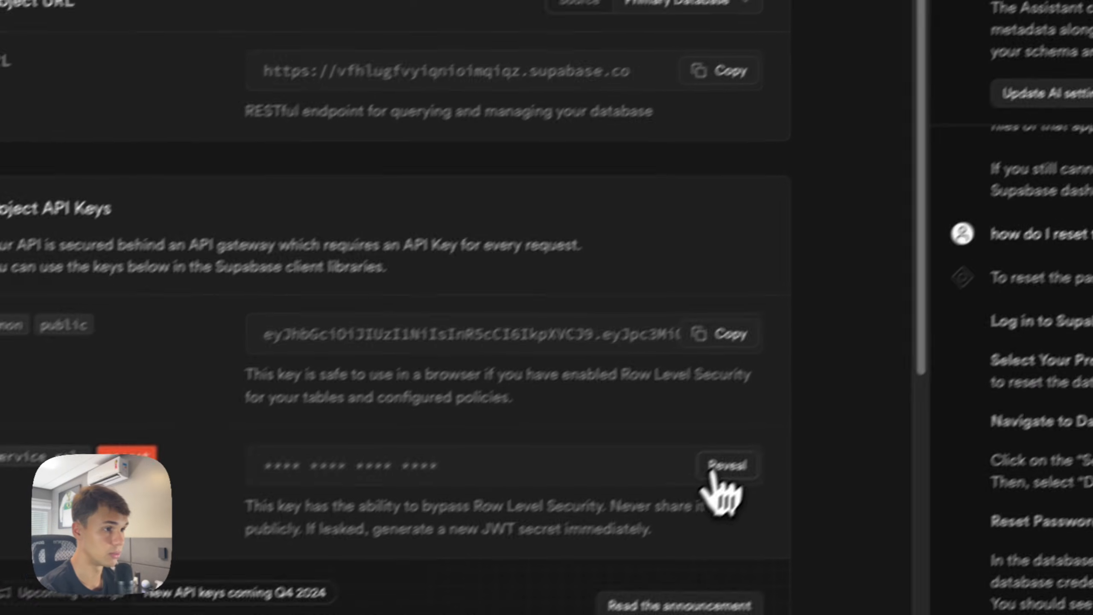
{"action": "left_click", "coordinate": [949, 307]}
{"action": "left_click", "coordinate": [942, 306]}
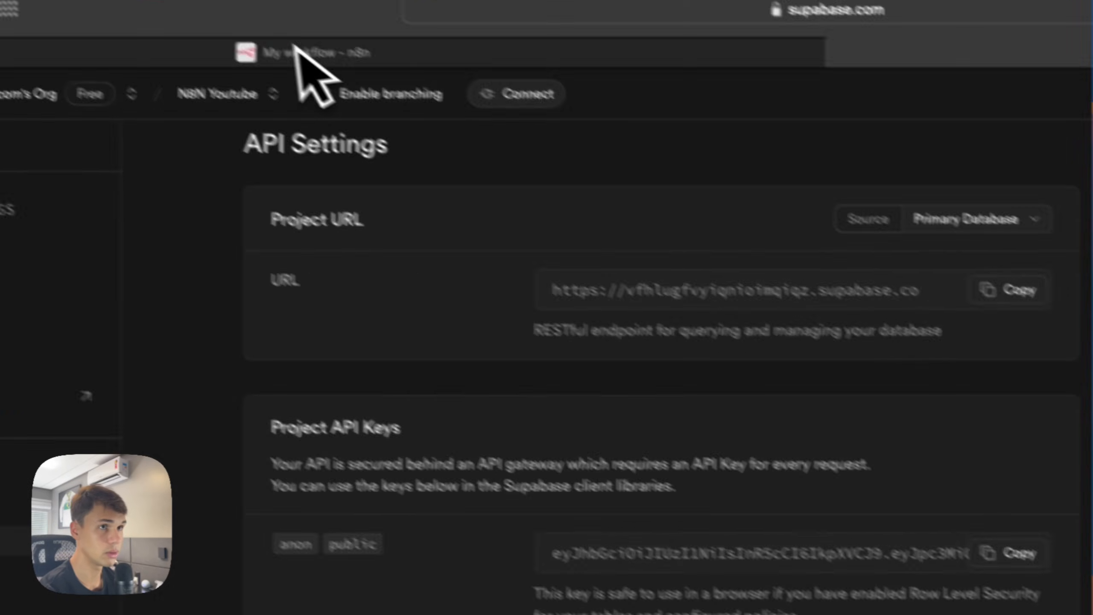
{"action": "left_click", "coordinate": [301, 47]}
{"action": "left_click", "coordinate": [430, 420]}
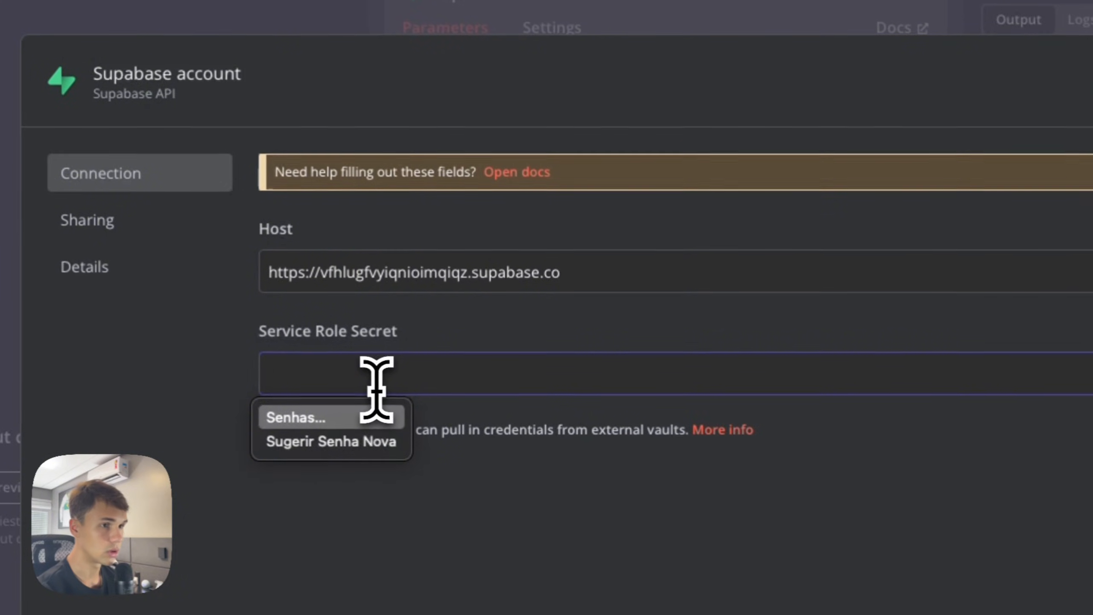
Step: Paste the service_role key as the Service Role Secret and save the Supabase credential
{"action": "key", "text": "super+v"}
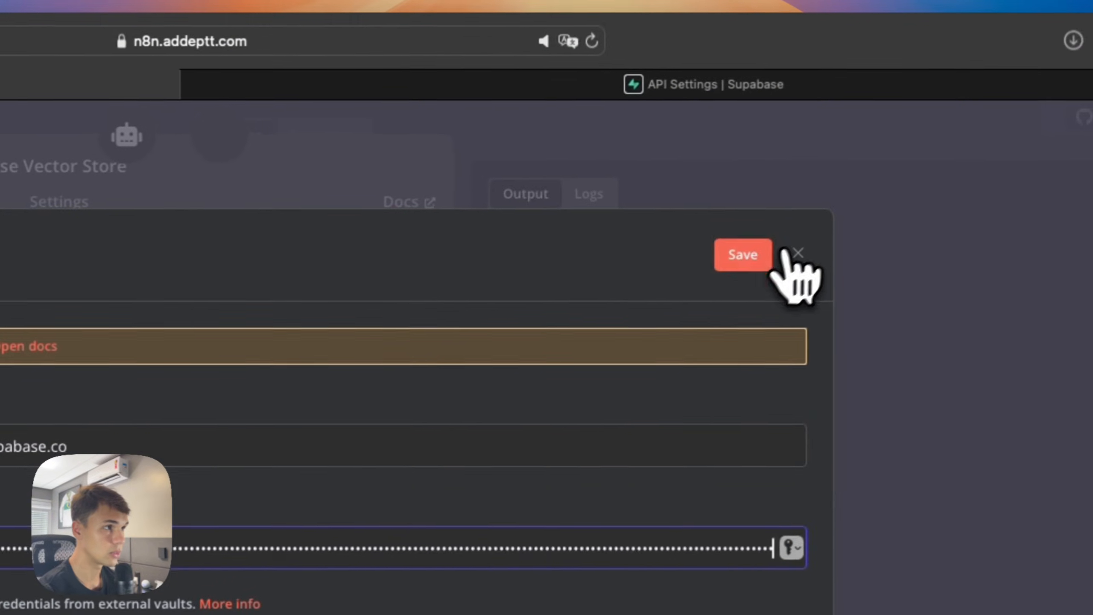
{"action": "left_click", "coordinate": [762, 256]}
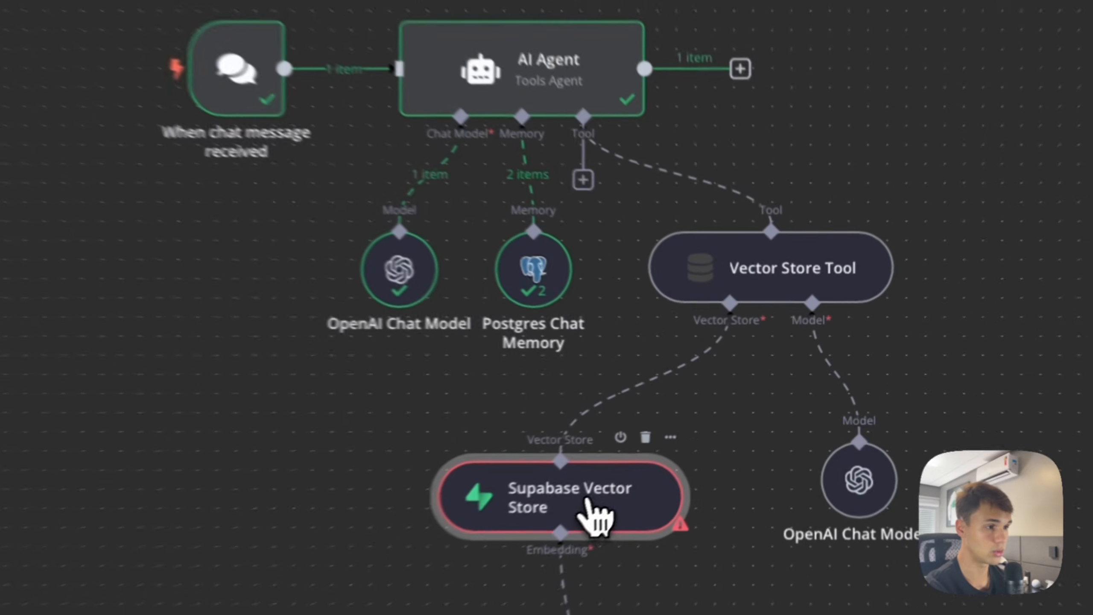
Step: Follow the Supabase Vector Store docs to the LangChain guide and copy its pgvector SQL script
{"action": "double_click", "coordinate": [685, 448]}
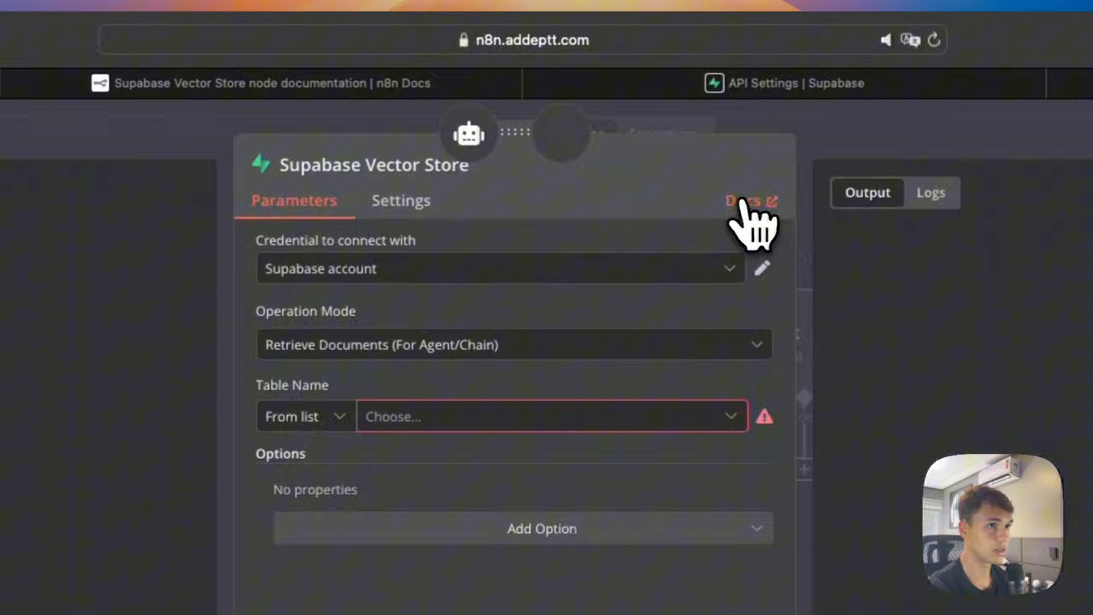
{"action": "left_click", "coordinate": [727, 173]}
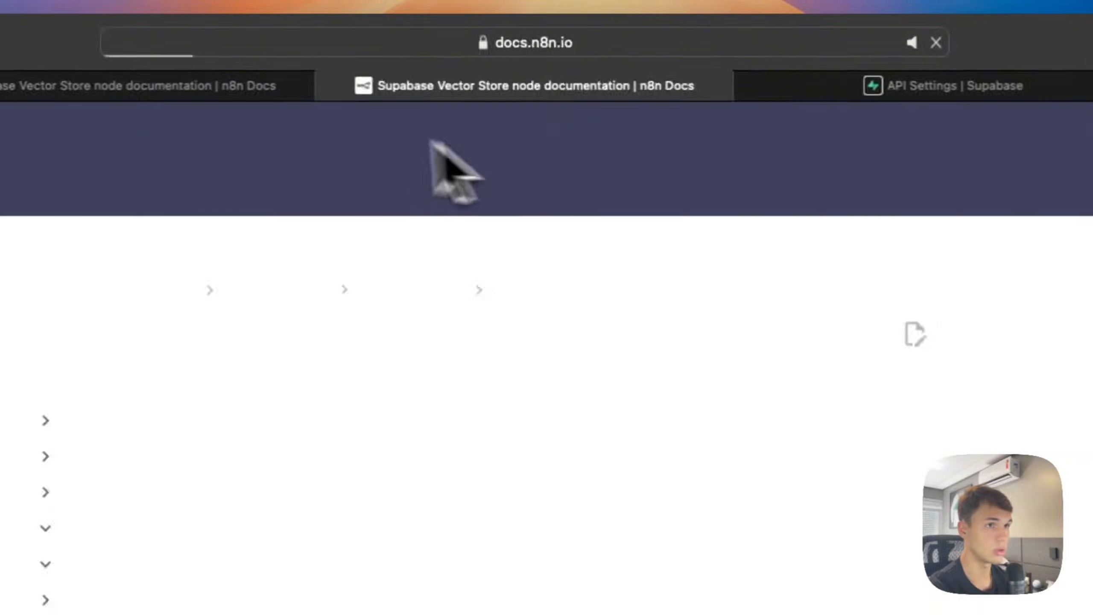
{"action": "left_click", "coordinate": [305, 86]}
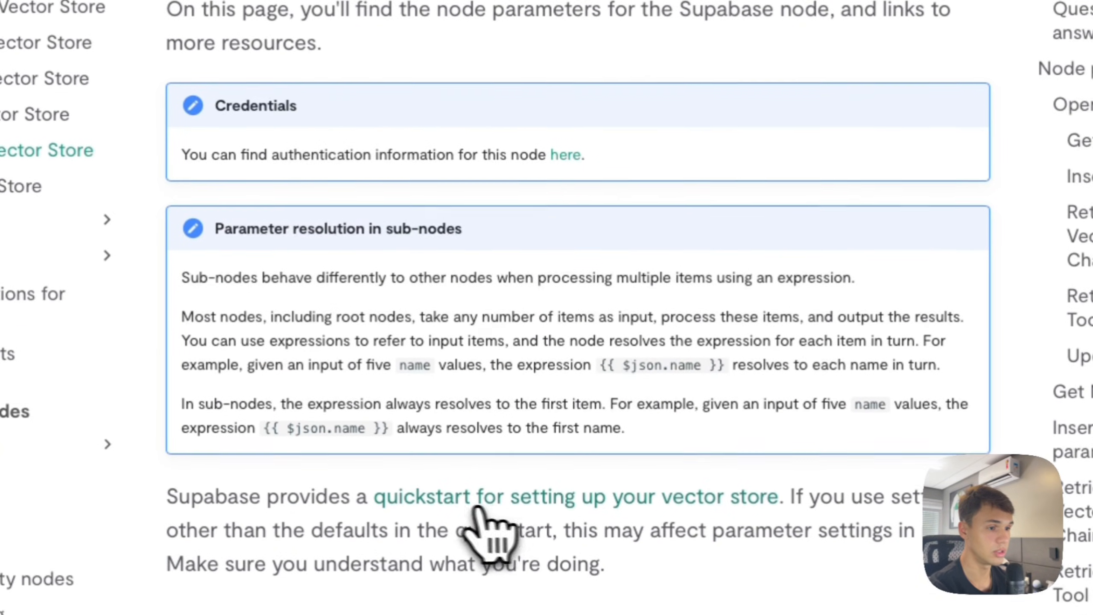
{"action": "left_click", "coordinate": [477, 500]}
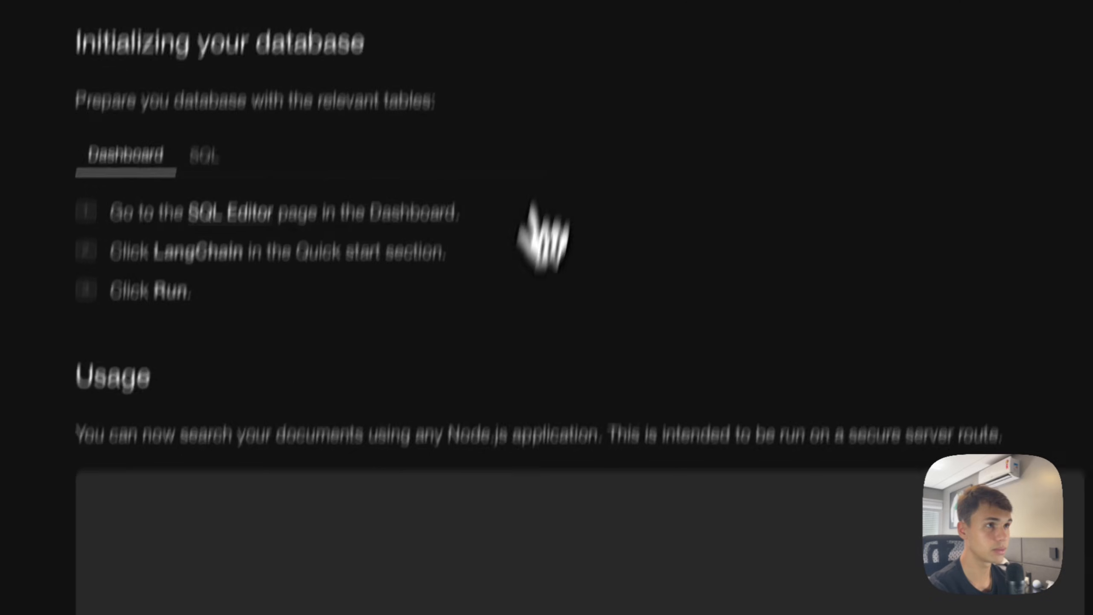
{"action": "scroll", "coordinate": [572, 271], "scroll_direction": "down", "scroll_amount": 3}
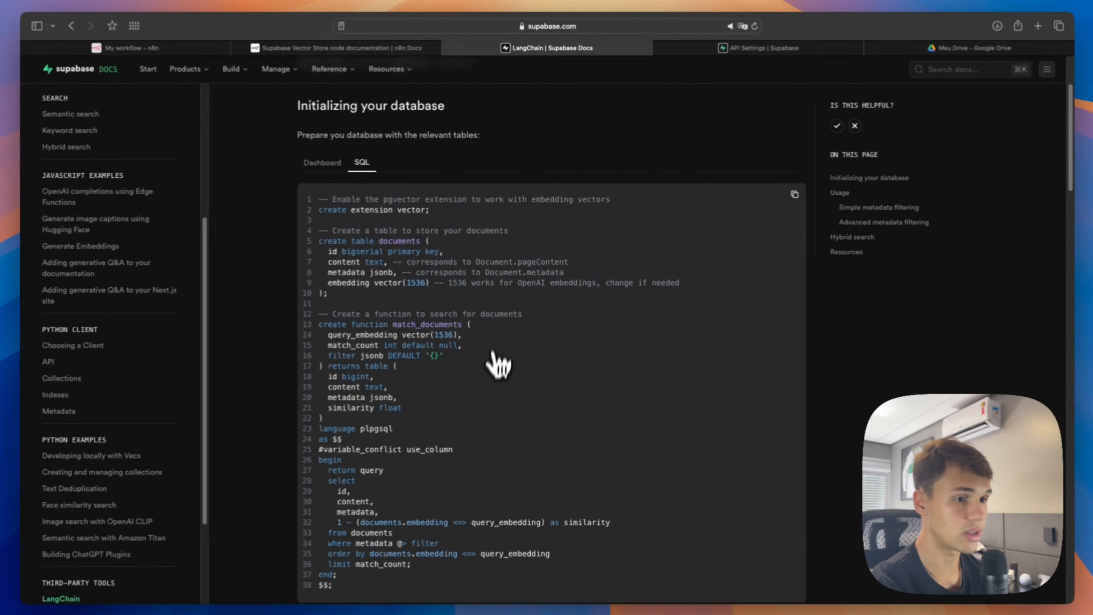
{"action": "scroll", "coordinate": [495, 362], "scroll_direction": "down", "scroll_amount": 2}
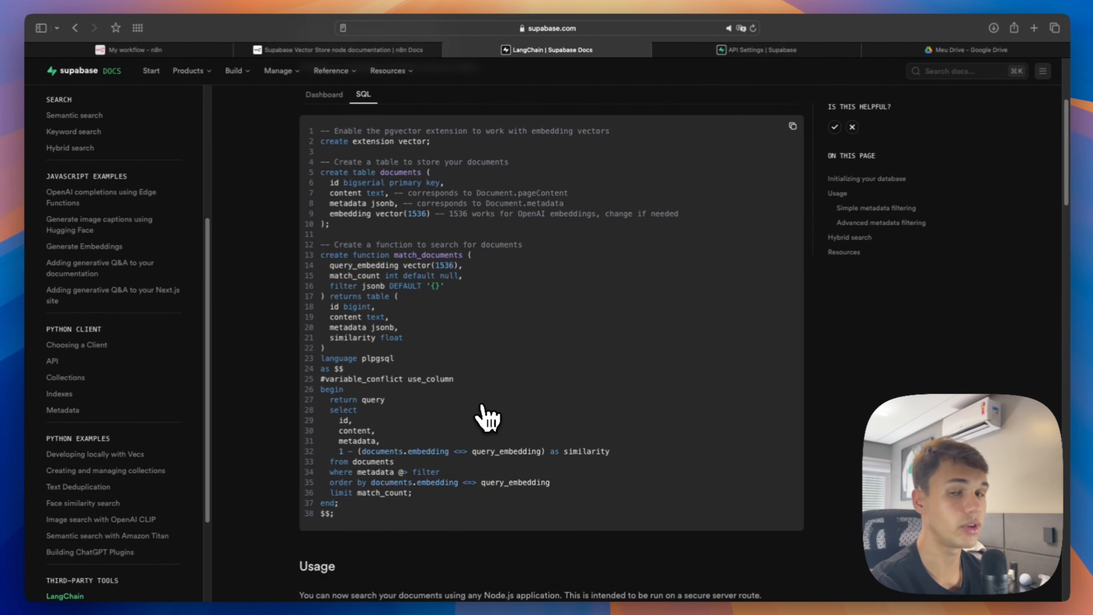
{"action": "scroll", "coordinate": [498, 394], "scroll_direction": "up", "scroll_amount": 1}
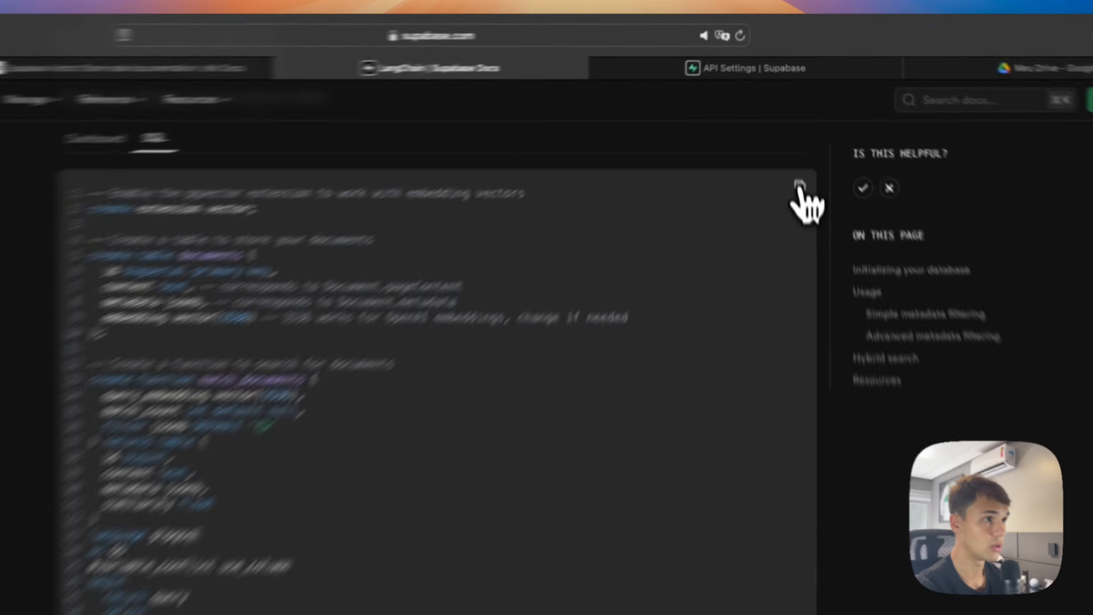
{"action": "left_click", "coordinate": [792, 128]}
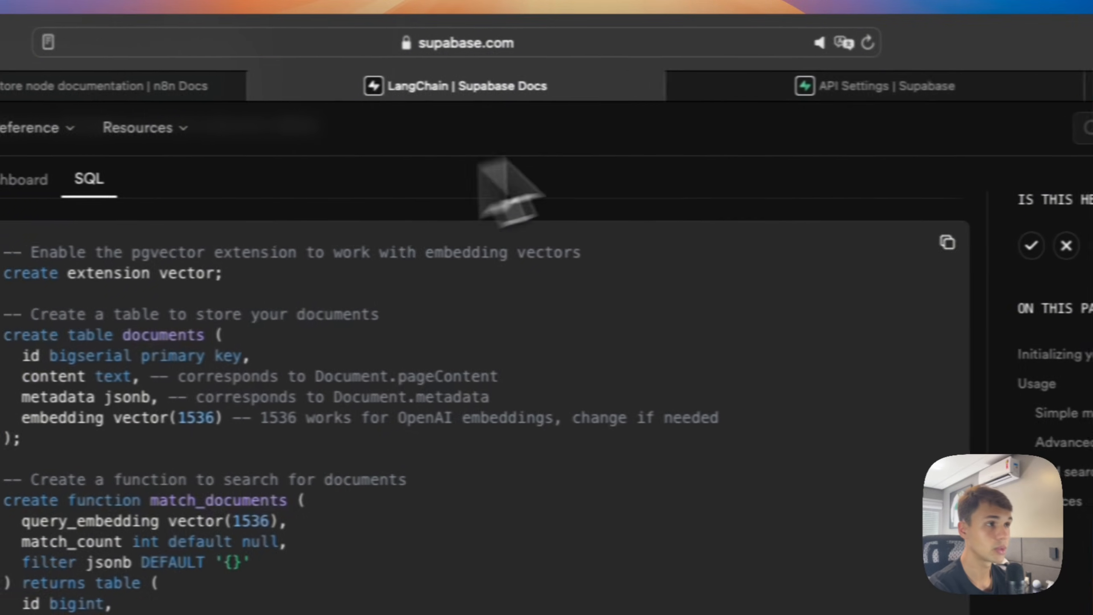
Step: Run the pgvector script in Supabase's SQL Editor and confirm the documents table now exists
{"action": "left_click", "coordinate": [800, 90]}
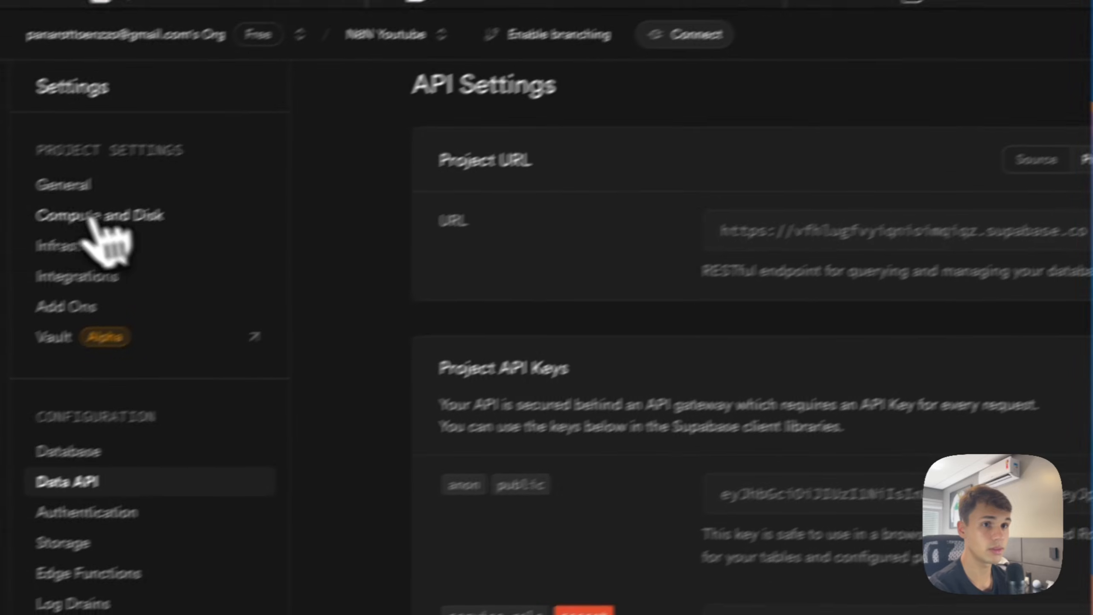
{"action": "mouse_move", "coordinate": [67, 183]}
{"action": "left_click", "coordinate": [137, 179]}
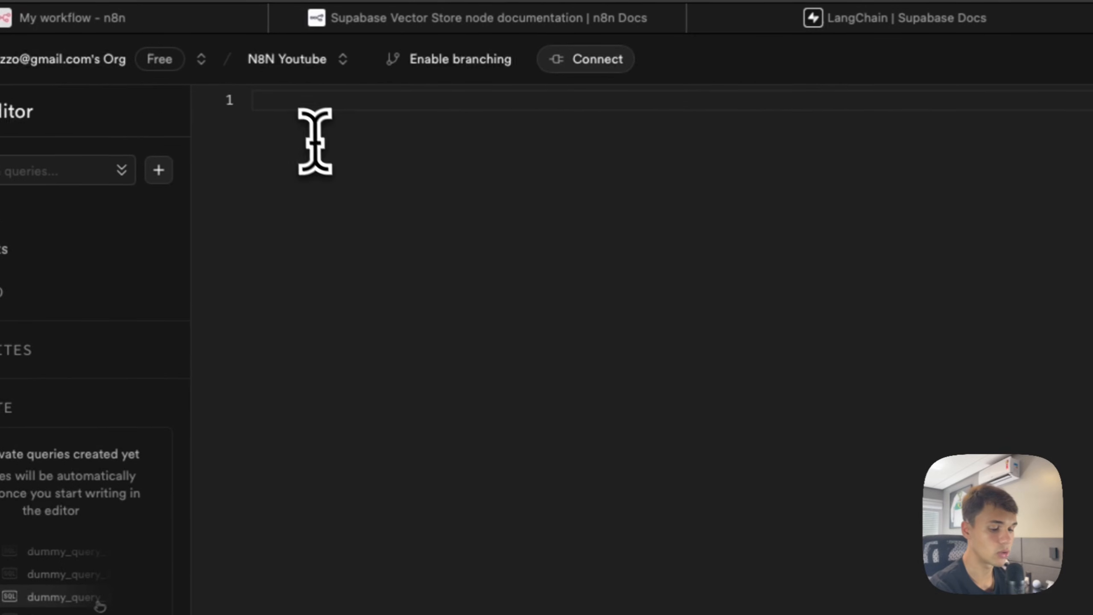
{"action": "key", "text": "super+v"}
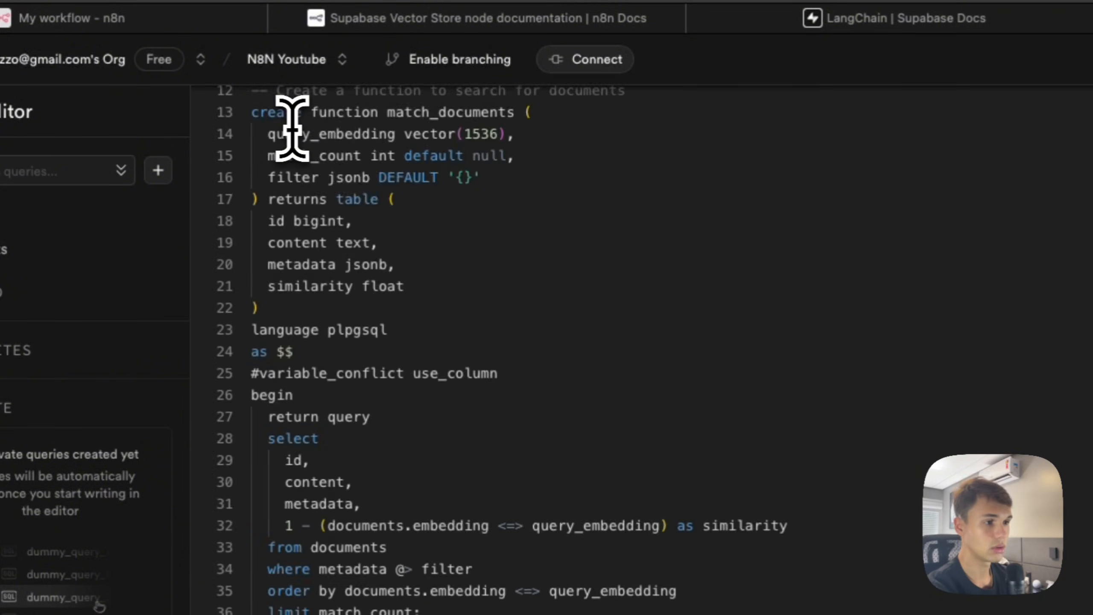
{"action": "left_click", "coordinate": [815, 349]}
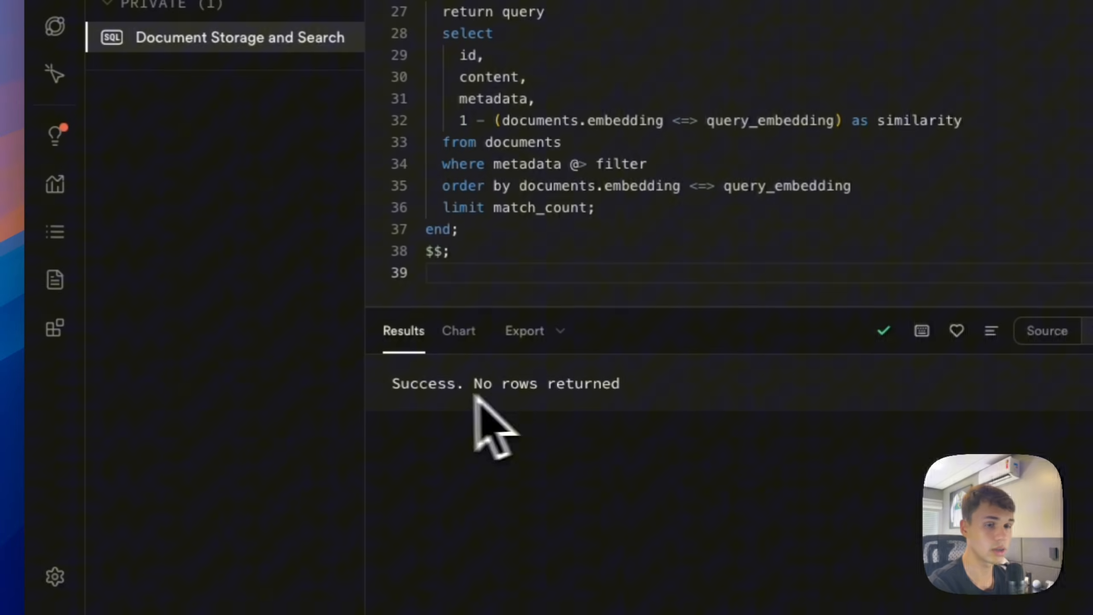
{"action": "left_click", "coordinate": [71, 138]}
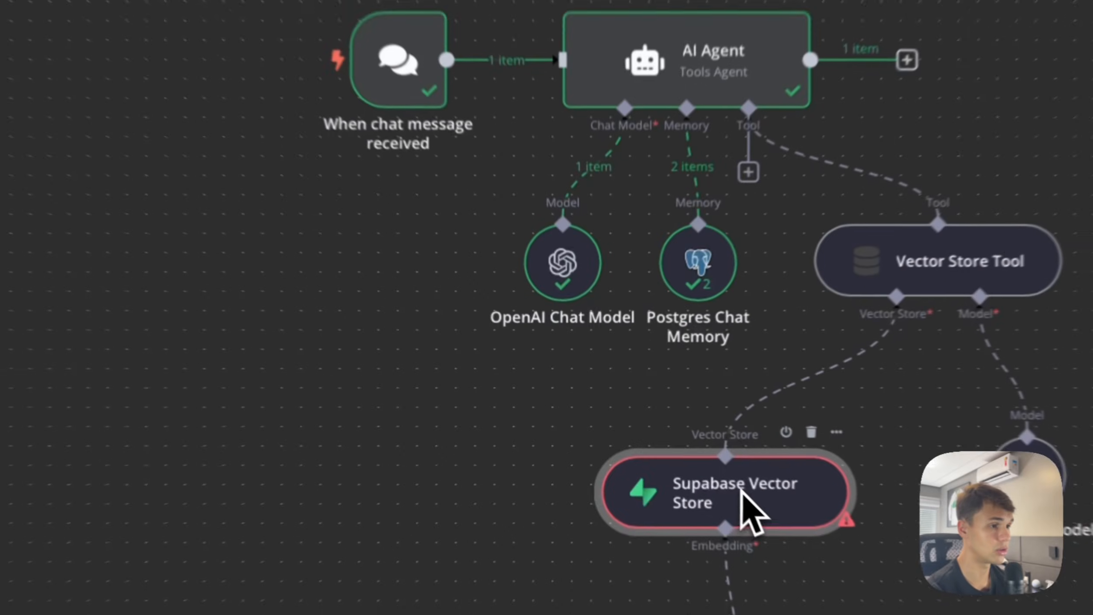
Step: Set the Supabase Vector Store's table name to documents
{"action": "double_click", "coordinate": [669, 449]}
{"action": "left_click", "coordinate": [450, 138]}
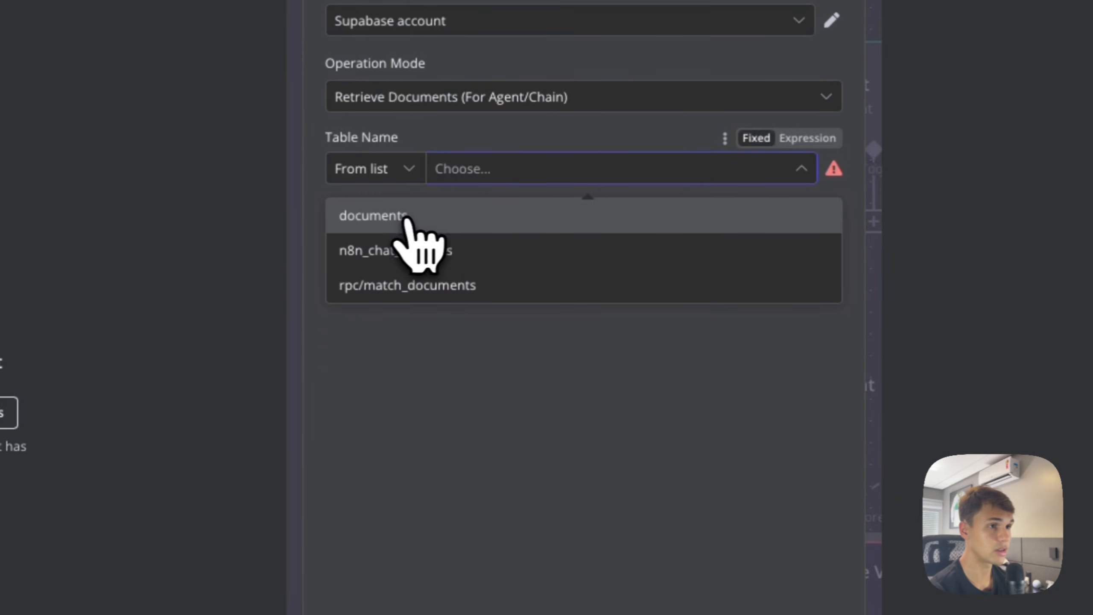
{"action": "left_click", "coordinate": [445, 218]}
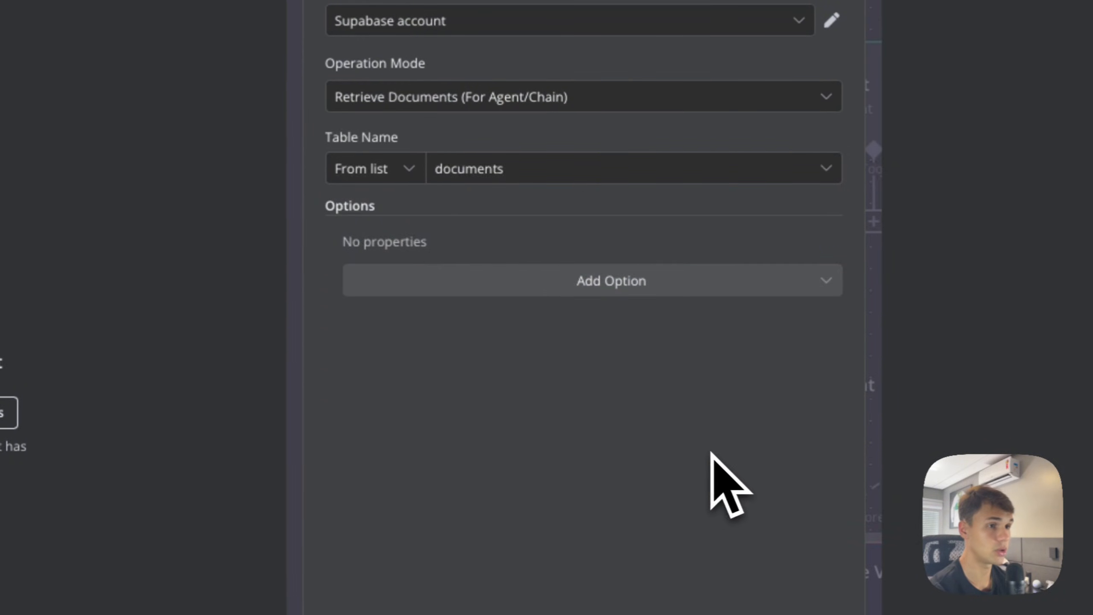
{"action": "left_click", "coordinate": [814, 85]}
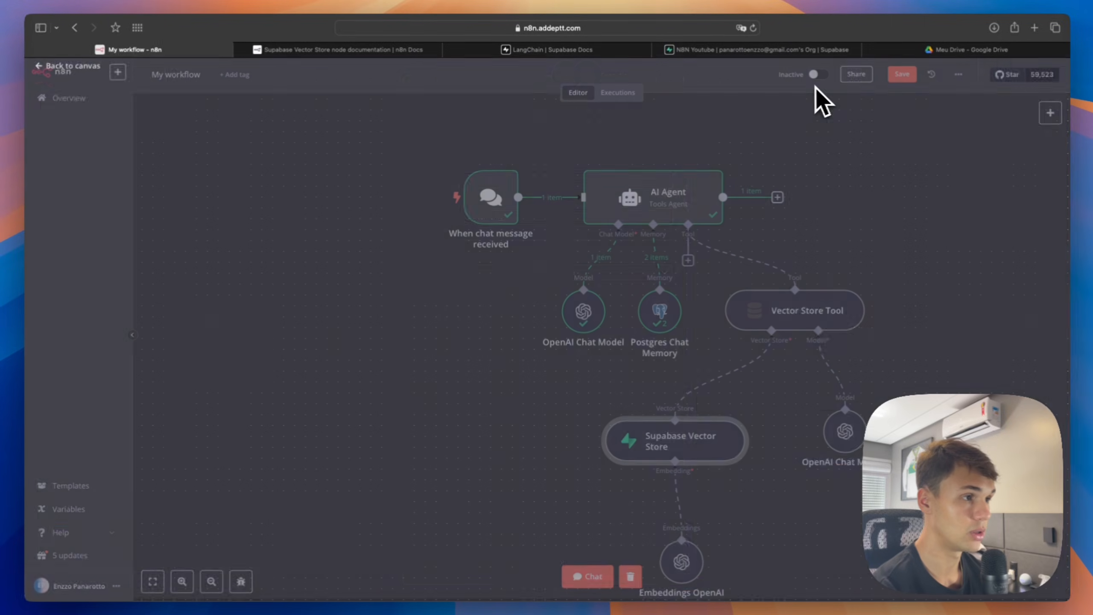
{"action": "scroll", "coordinate": [799, 211], "scroll_direction": "down", "scroll_amount": 3}
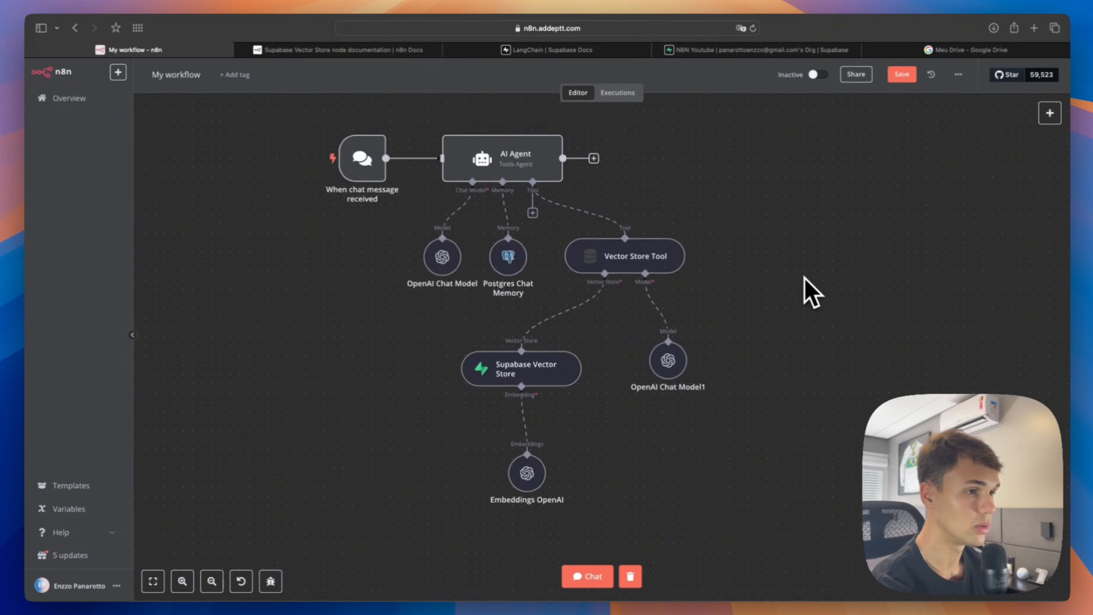
{"action": "scroll", "coordinate": [804, 277], "scroll_direction": "down", "scroll_amount": 5}
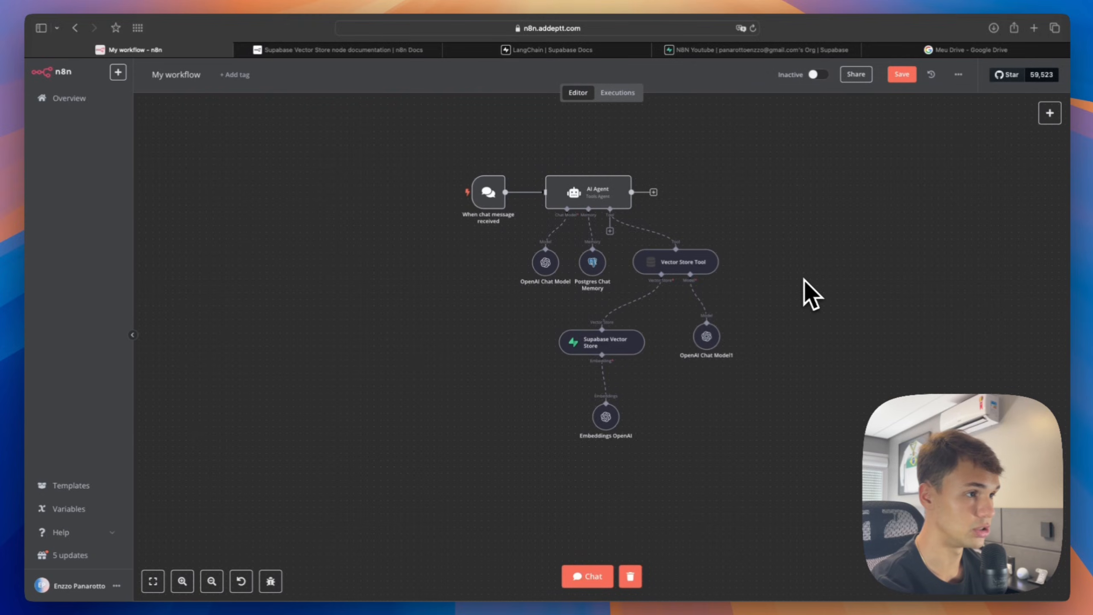
Step: Add a manual trigger to the workflow as a second entry point
{"action": "left_click", "coordinate": [1050, 113]}
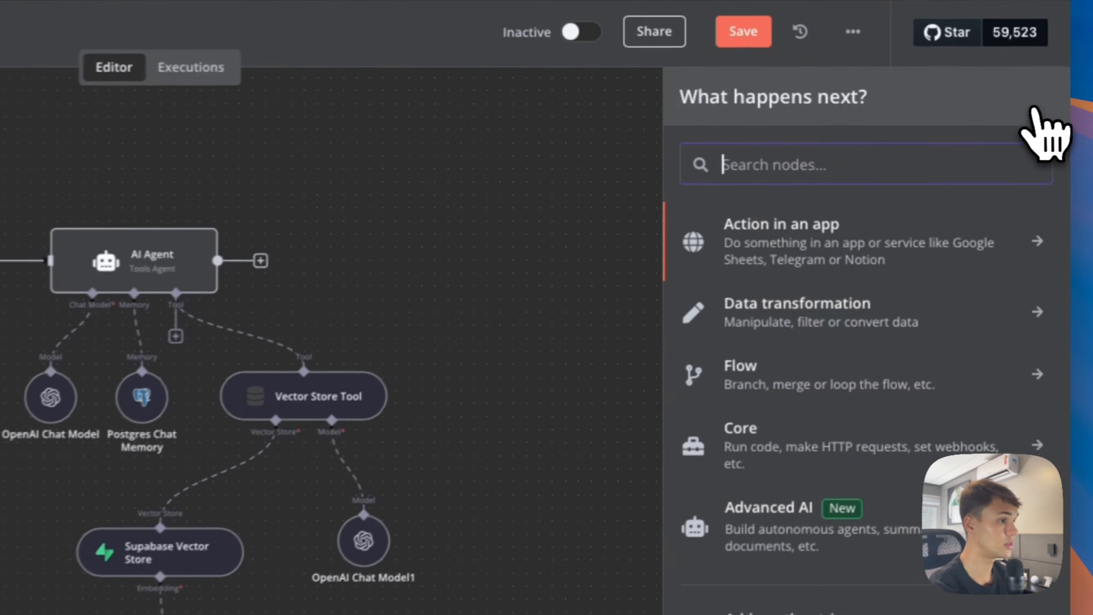
{"action": "left_click", "coordinate": [830, 499]}
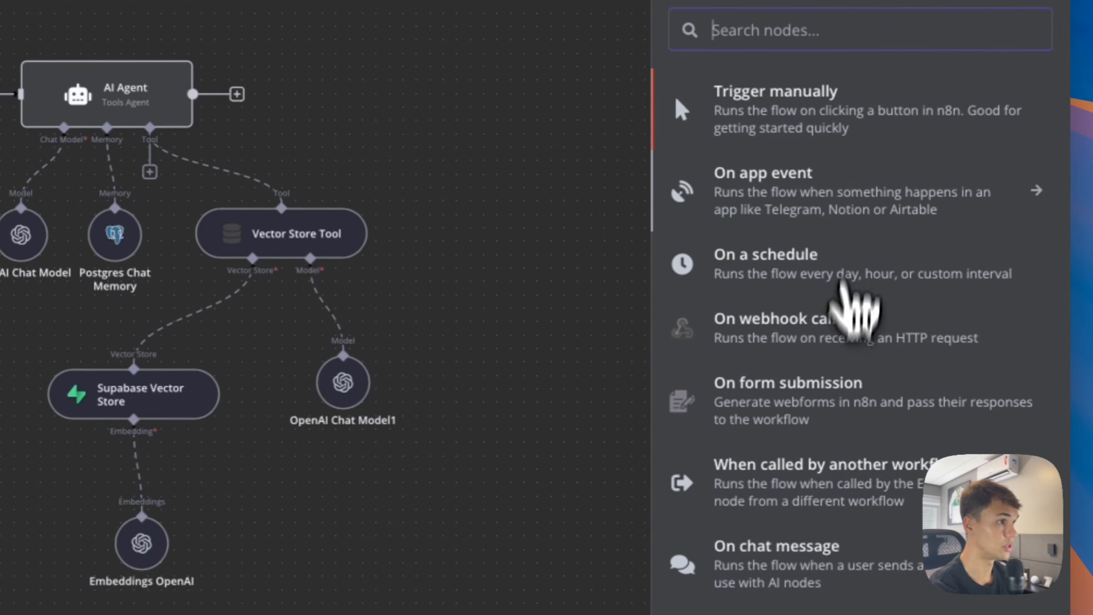
{"action": "left_click", "coordinate": [818, 114]}
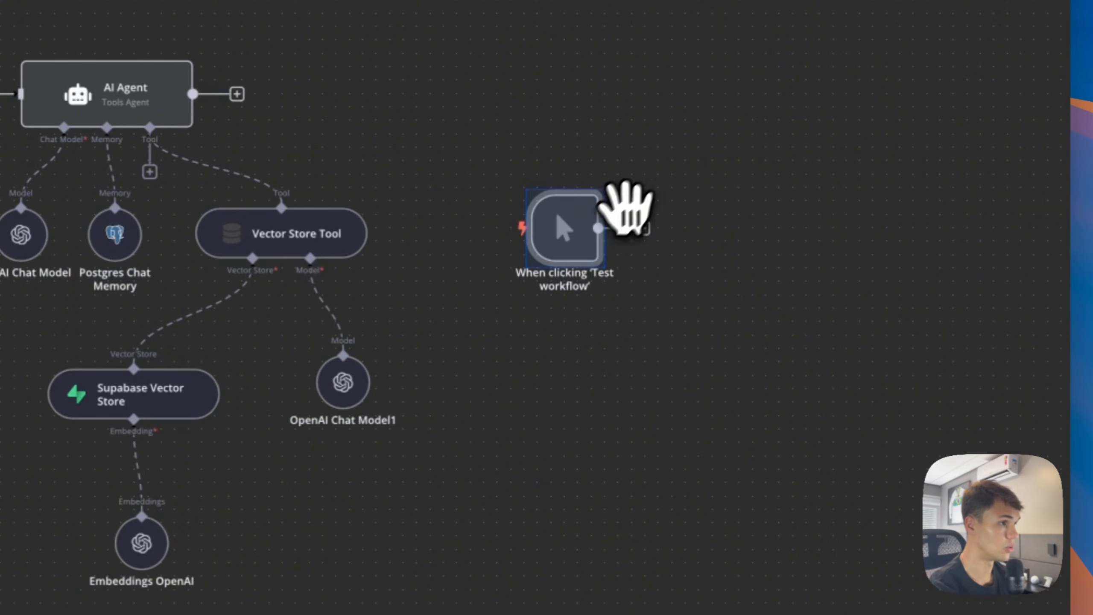
{"action": "left_click_drag", "start_coordinate": [606, 241], "coordinate": [640, 122]}
Step: Add a Google Drive search for files named 'Energia Solar' and test it returns one file
{"action": "left_click", "coordinate": [669, 108]}
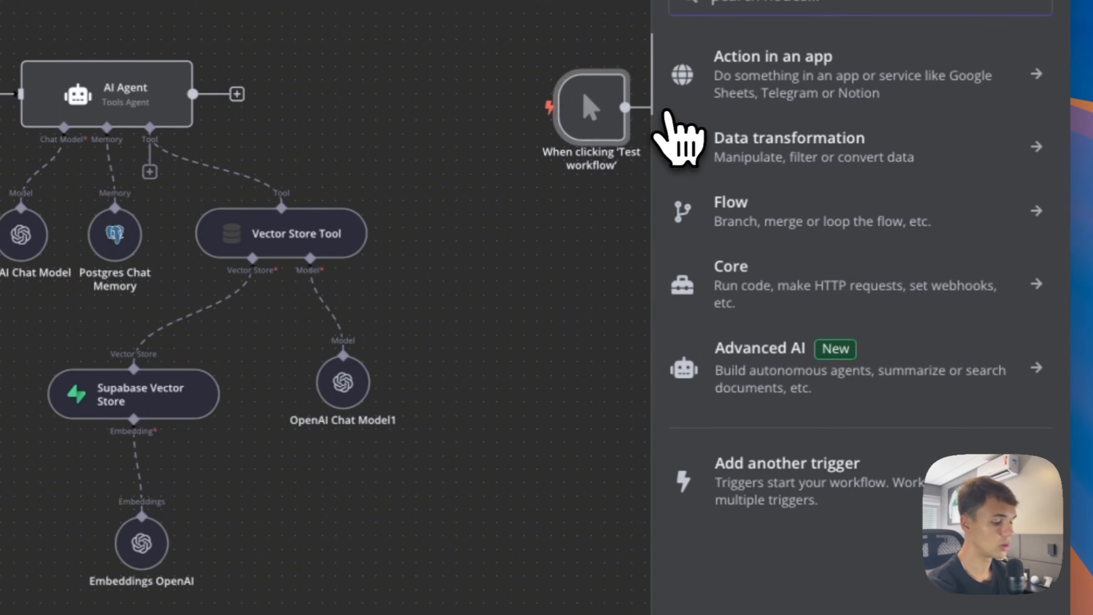
{"action": "type", "text": "goog"}
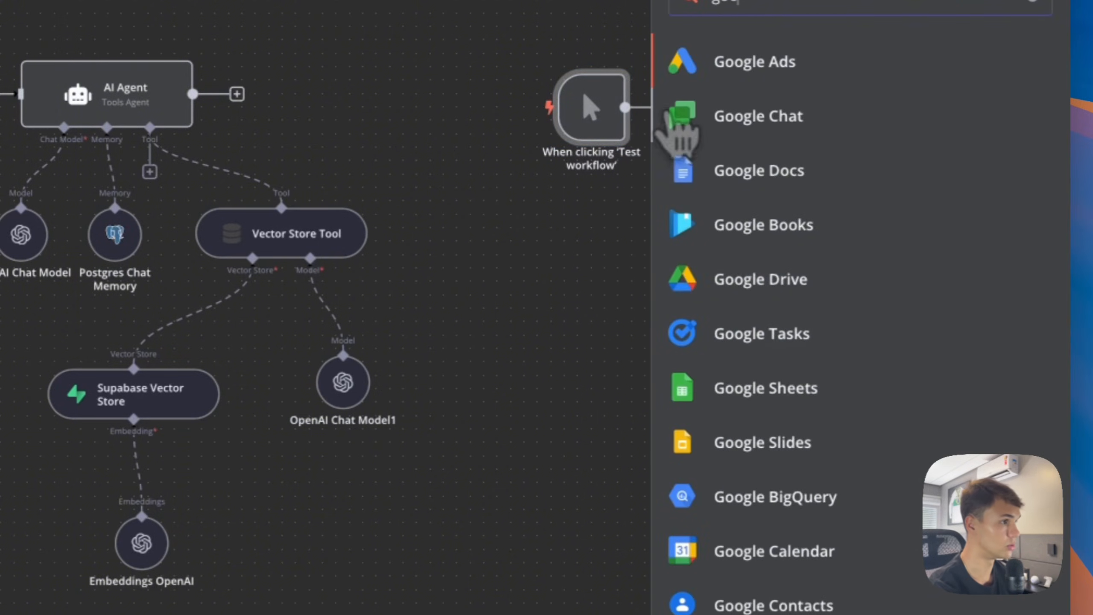
{"action": "left_click", "coordinate": [768, 278]}
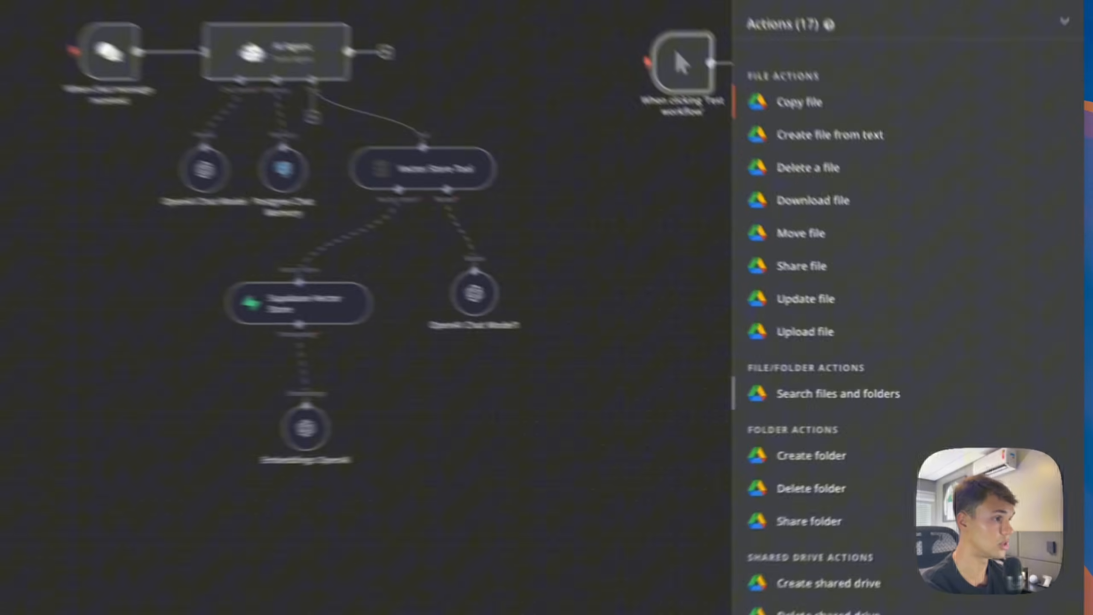
{"action": "left_click", "coordinate": [899, 395]}
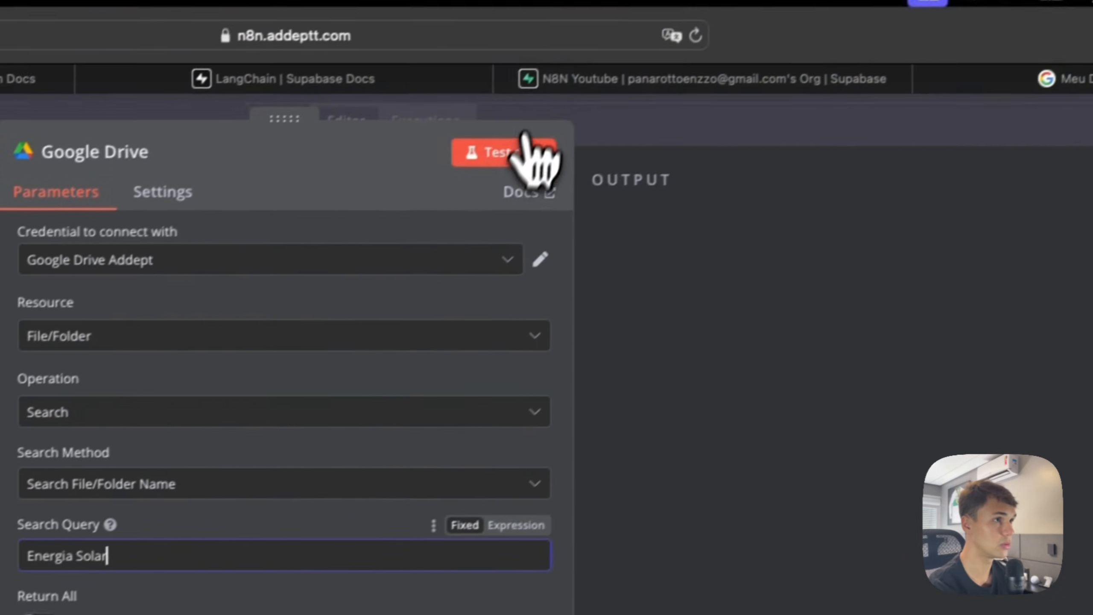
{"action": "left_click", "coordinate": [525, 151]}
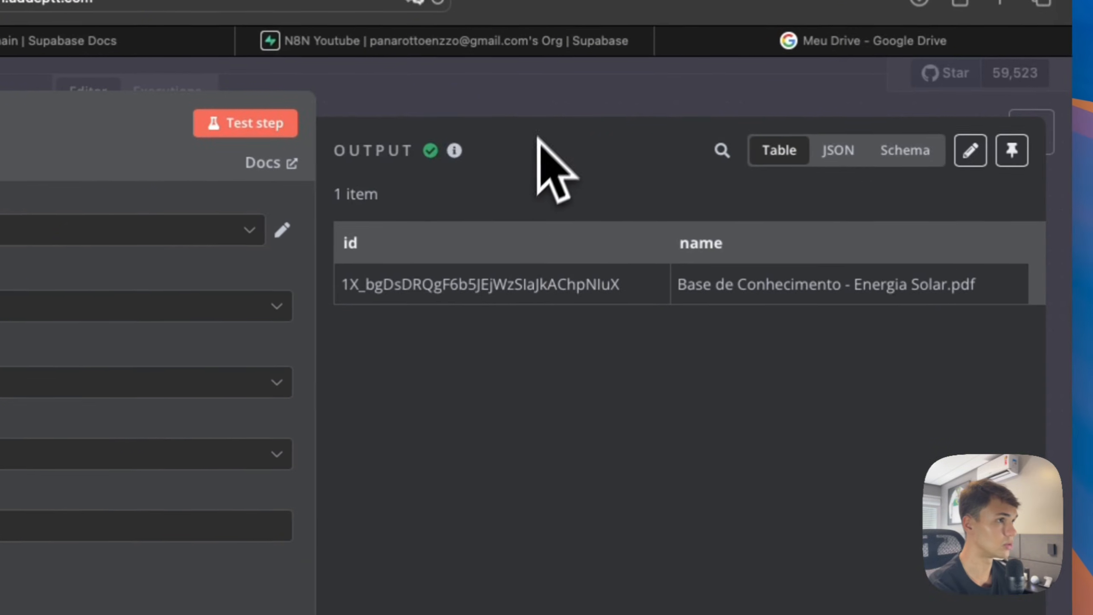
Step: Add a Google Drive 'Download file' node after the Google Drive search node
{"action": "key", "text": "Escape"}
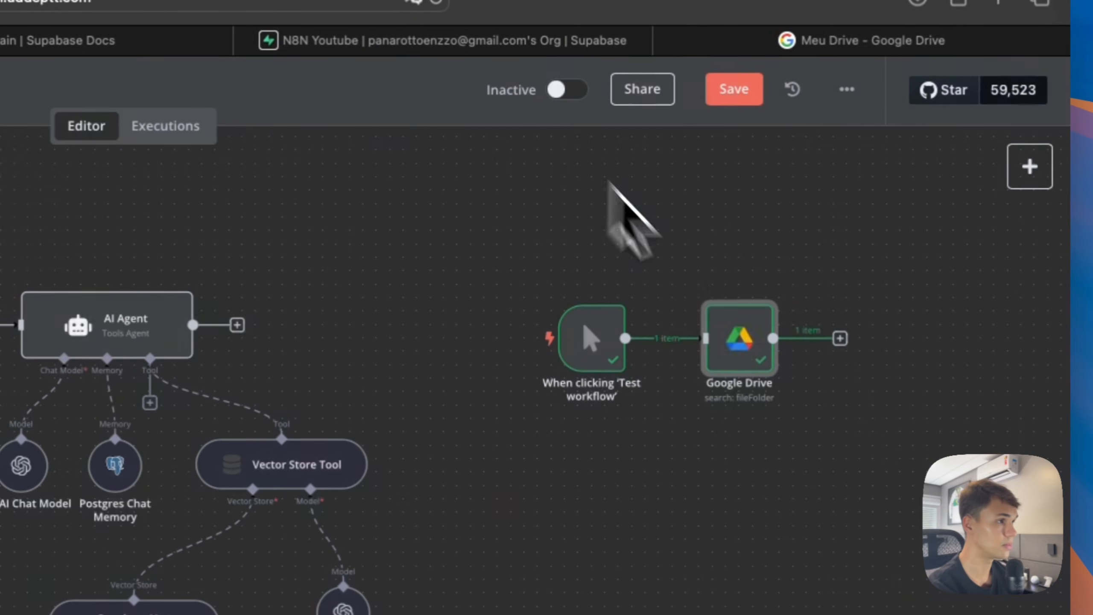
{"action": "left_click", "coordinate": [840, 339]}
{"action": "type", "text": "drive"}
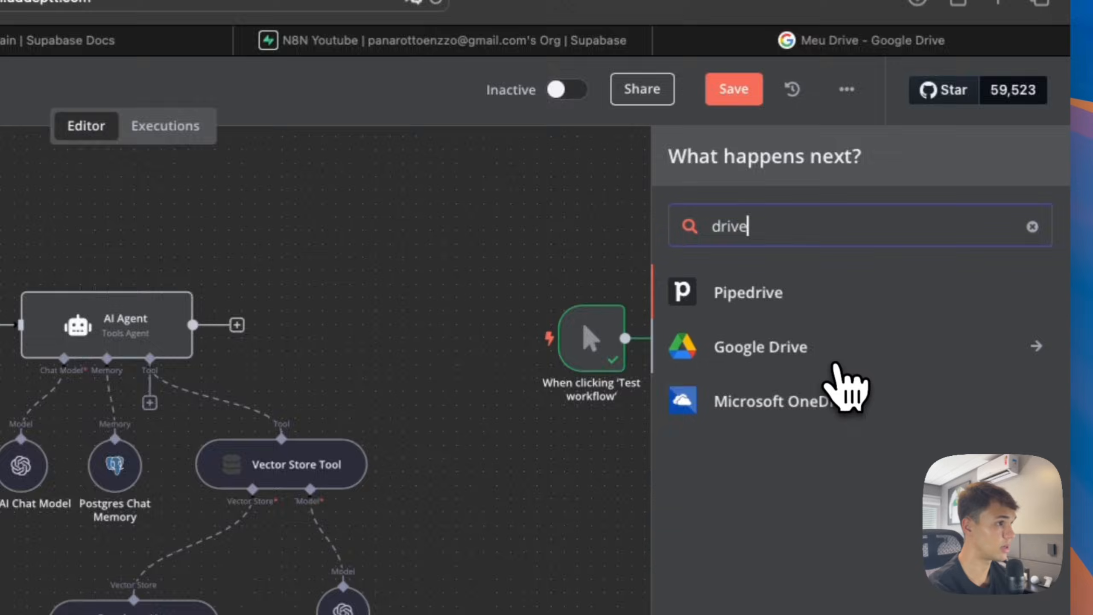
{"action": "left_click", "coordinate": [841, 351]}
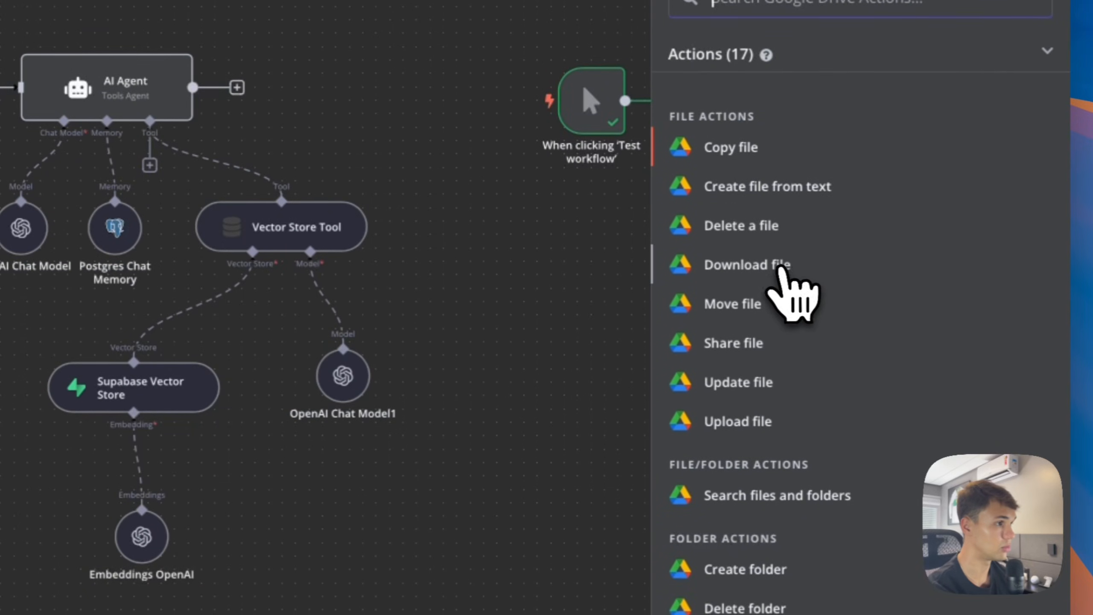
{"action": "left_click", "coordinate": [775, 269]}
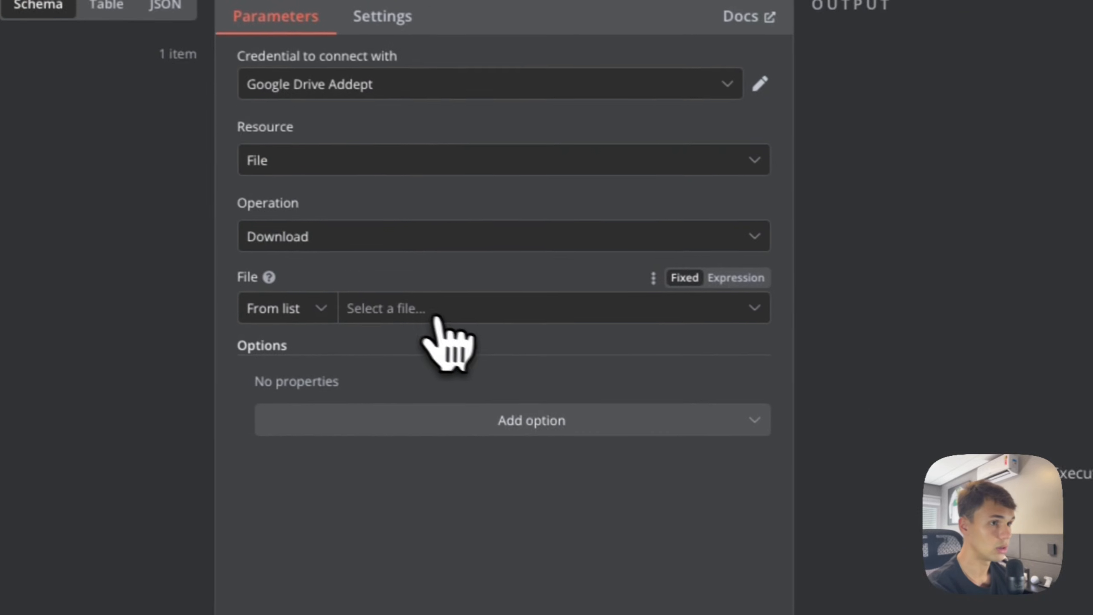
Step: Set the file By ID to {{ $json.id }} and test, downloading Base de Conhecimento - Energia Solar.pdf
{"action": "left_click", "coordinate": [336, 310]}
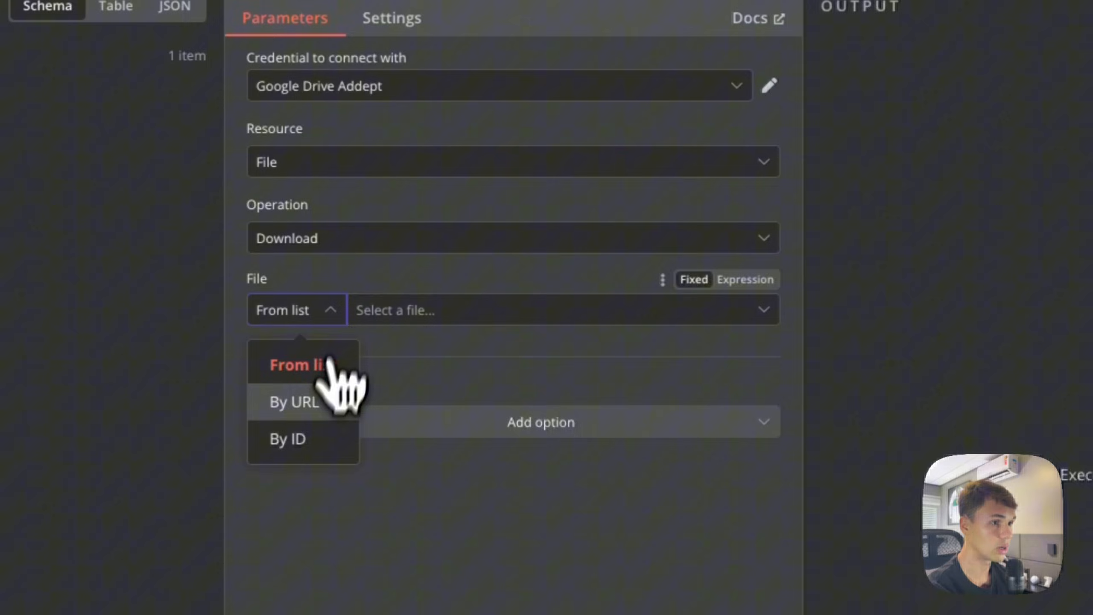
{"action": "left_click", "coordinate": [303, 435]}
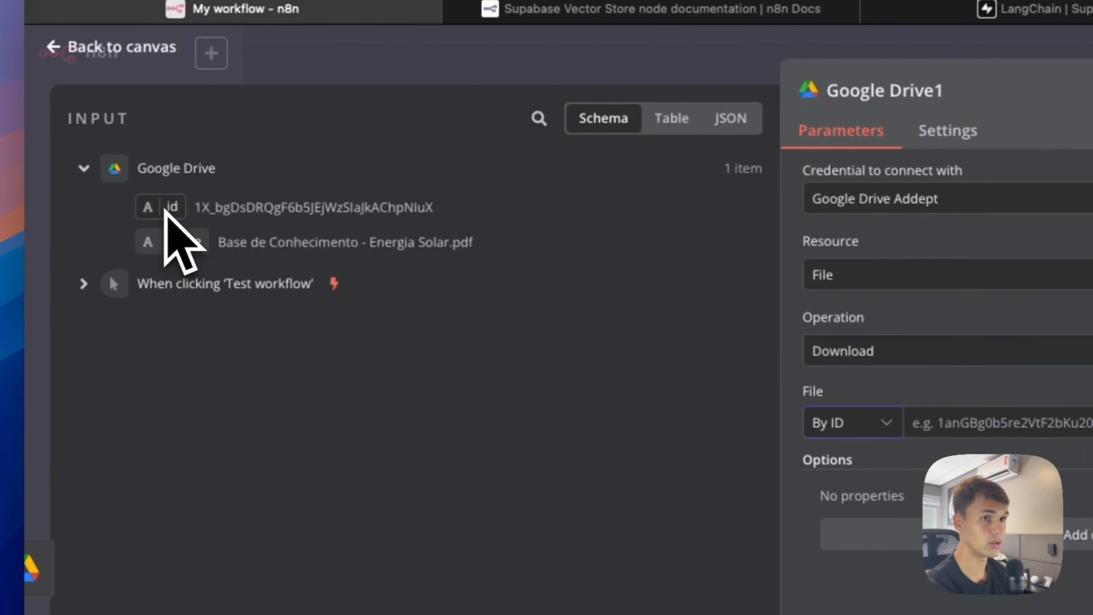
{"action": "left_click_drag", "start_coordinate": [170, 208], "coordinate": [962, 425]}
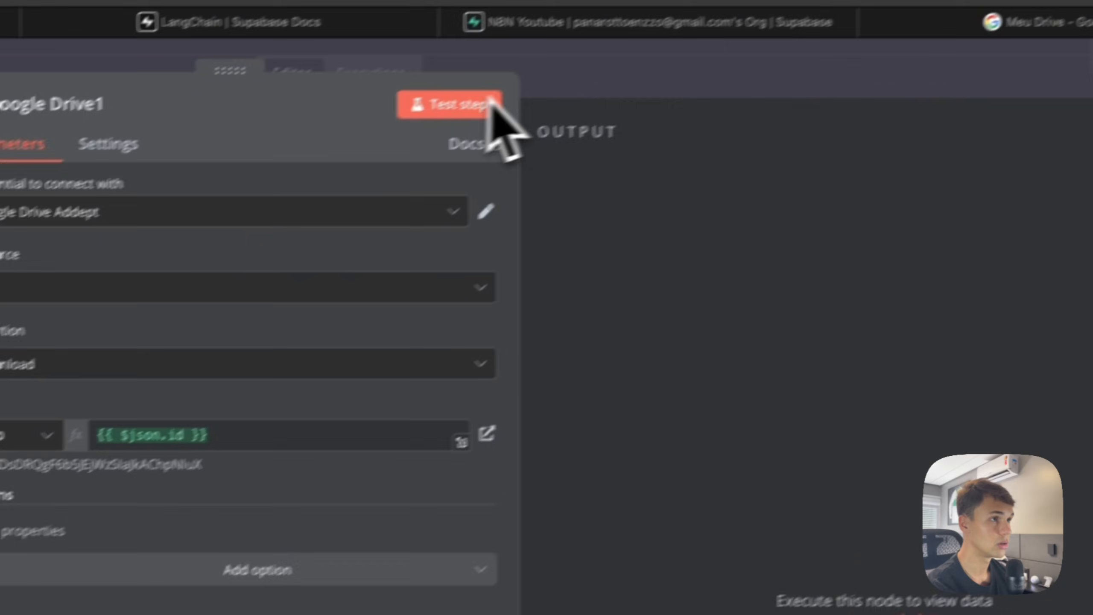
{"action": "left_click", "coordinate": [495, 107]}
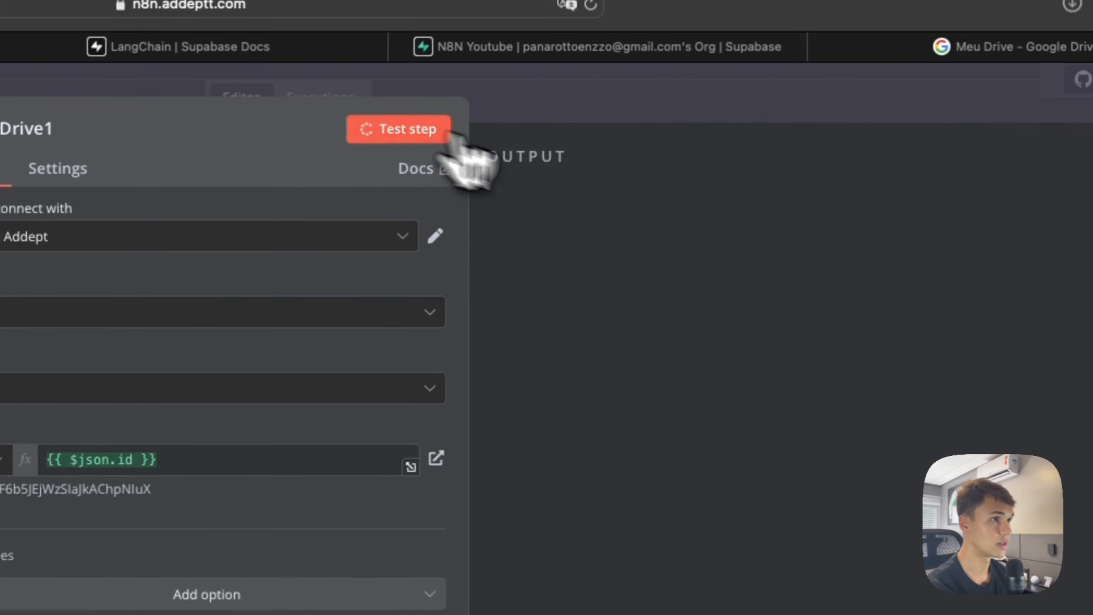
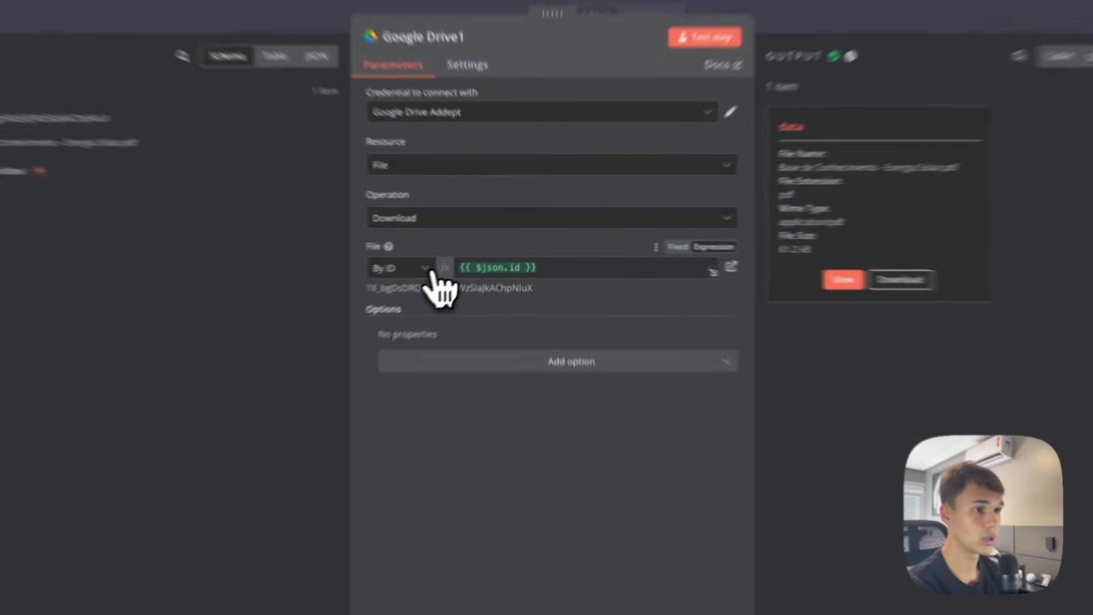
Step: Leave the Google Drive1 file lookup set to By ID and close its settings
{"action": "left_click", "coordinate": [464, 257]}
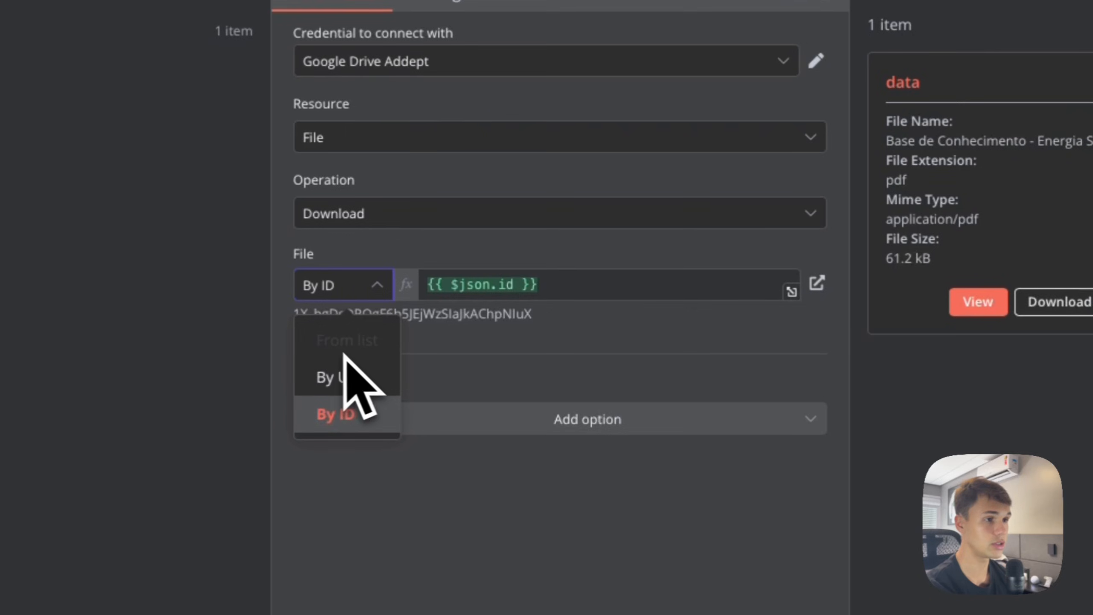
{"action": "left_click", "coordinate": [549, 263]}
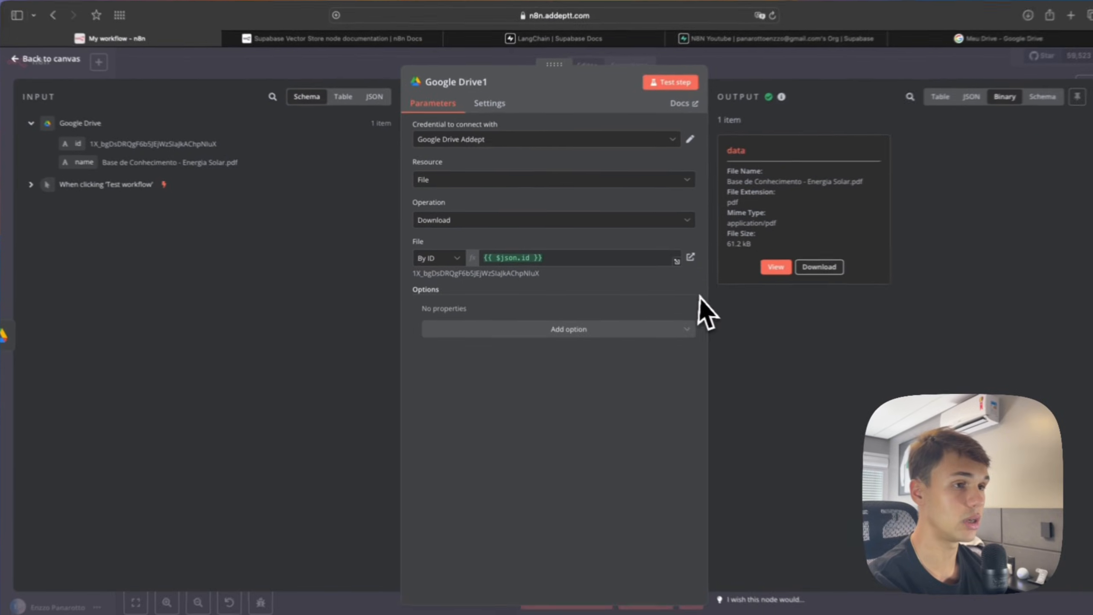
{"action": "key", "text": "Escape"}
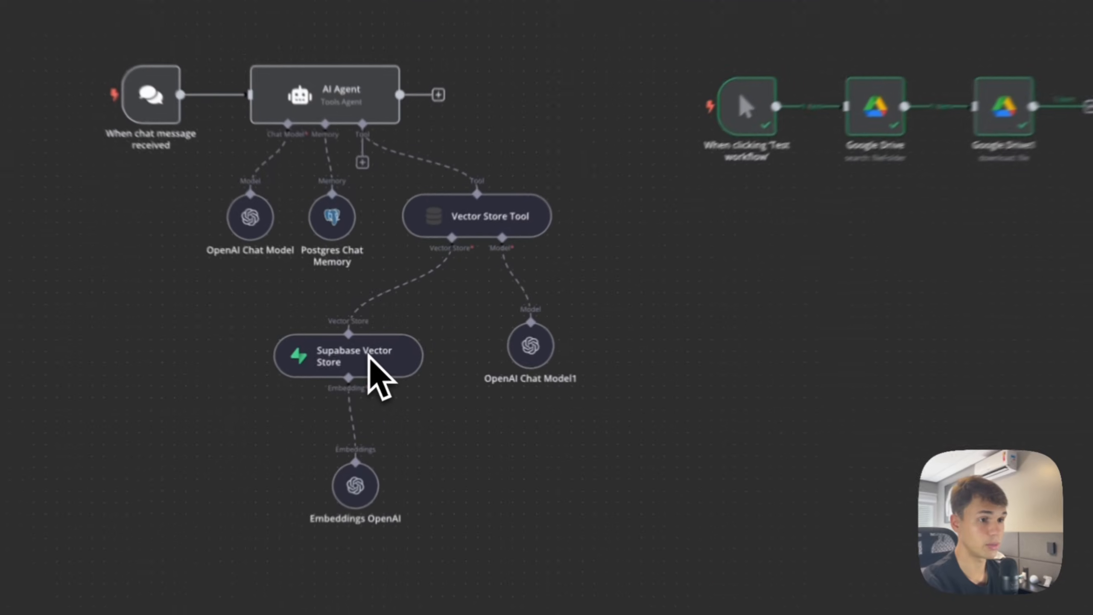
Step: Add the Query Name option (match_documents) to the agent's Supabase Vector Store
{"action": "double_click", "coordinate": [372, 348]}
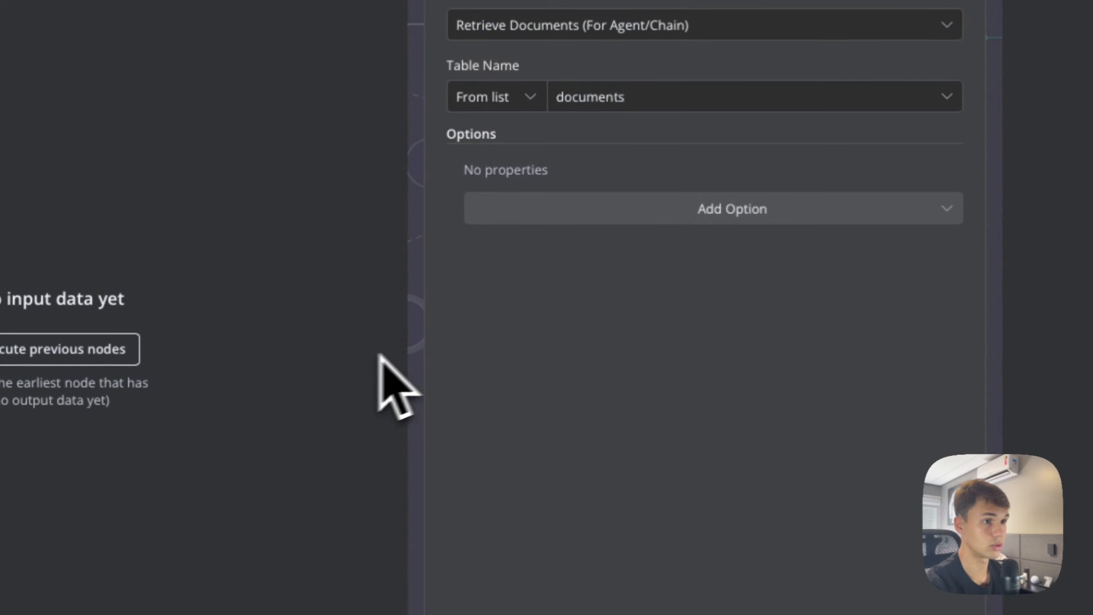
{"action": "left_click", "coordinate": [656, 199]}
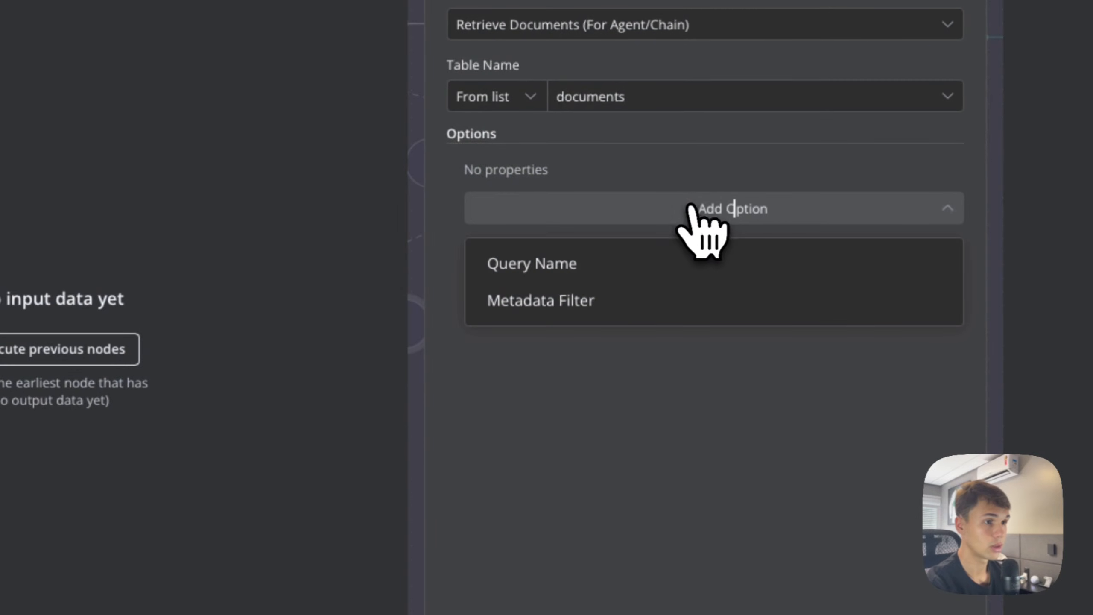
{"action": "left_click", "coordinate": [552, 269]}
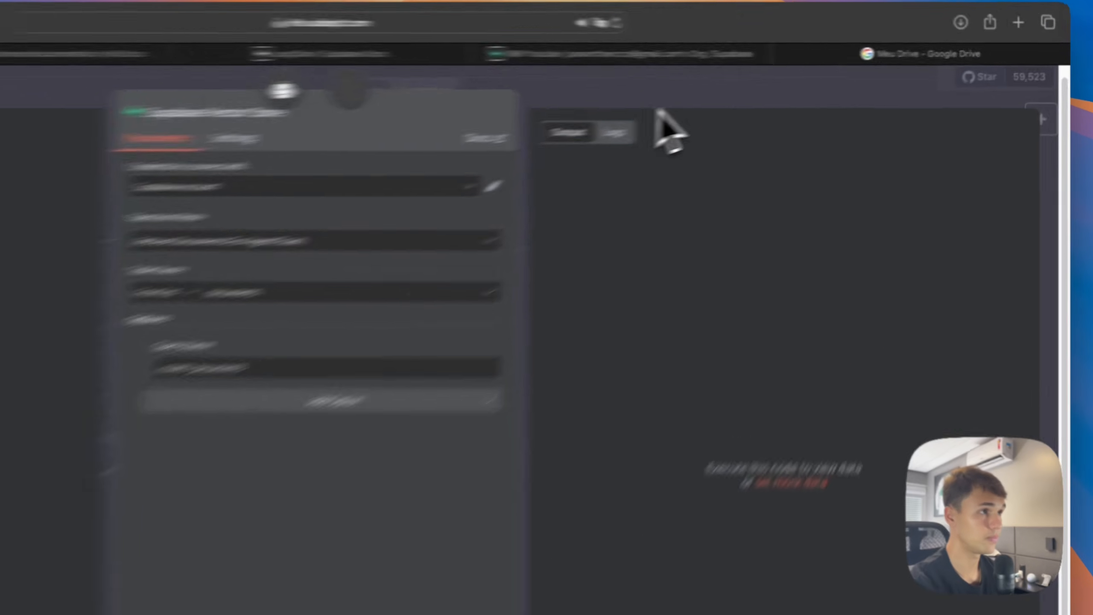
{"action": "left_click", "coordinate": [781, 83]}
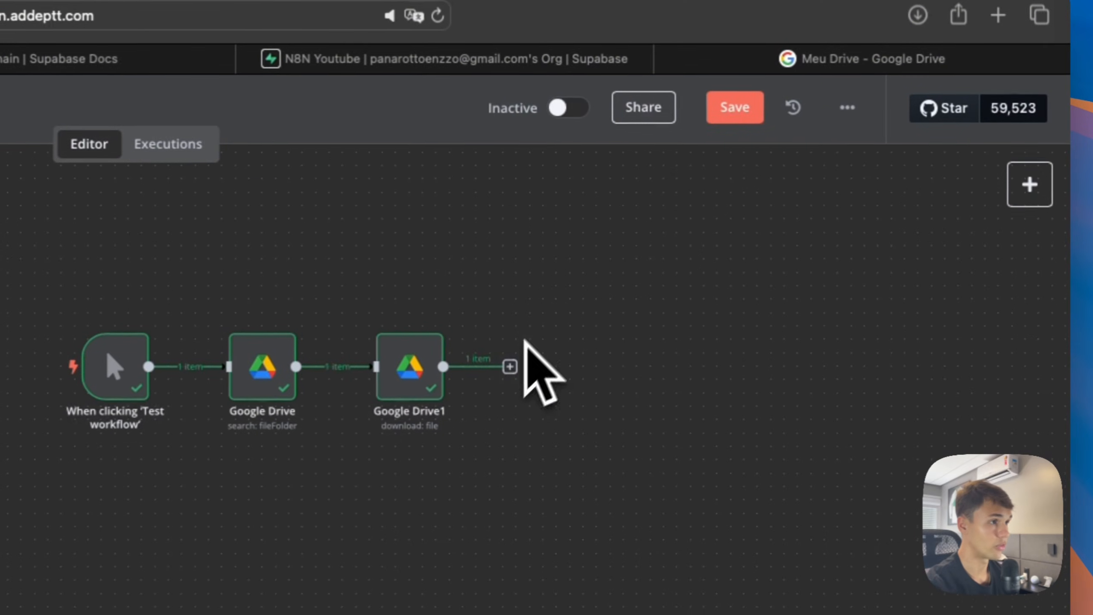
Step: Add an Extract from File node set to Extract From PDF after Google Drive1
{"action": "left_click", "coordinate": [508, 368]}
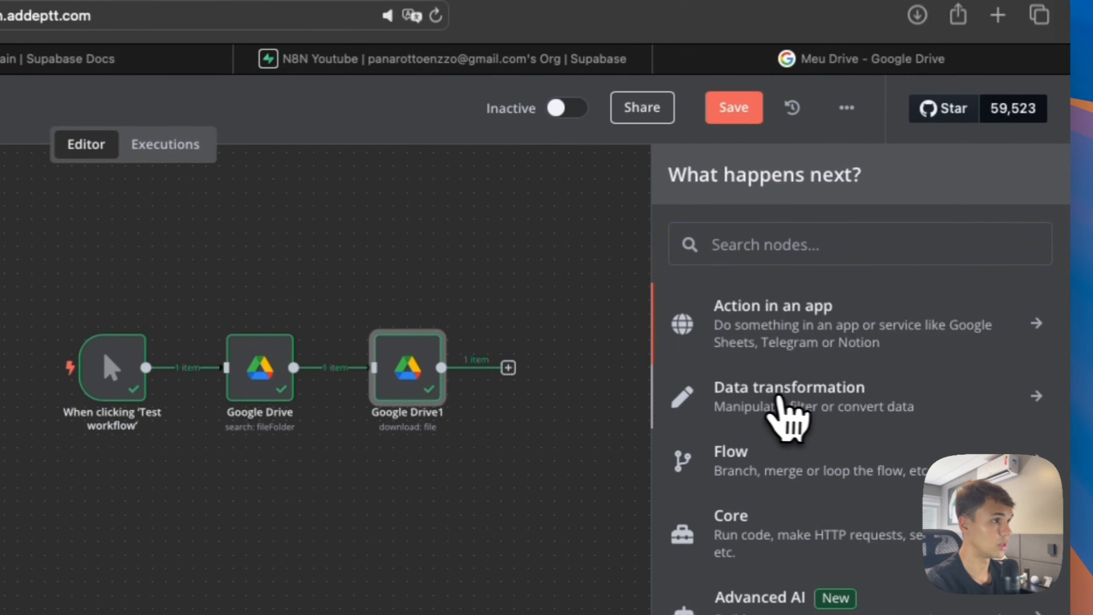
{"action": "left_click", "coordinate": [781, 399]}
{"action": "scroll", "coordinate": [786, 410], "scroll_direction": "down", "scroll_amount": 5}
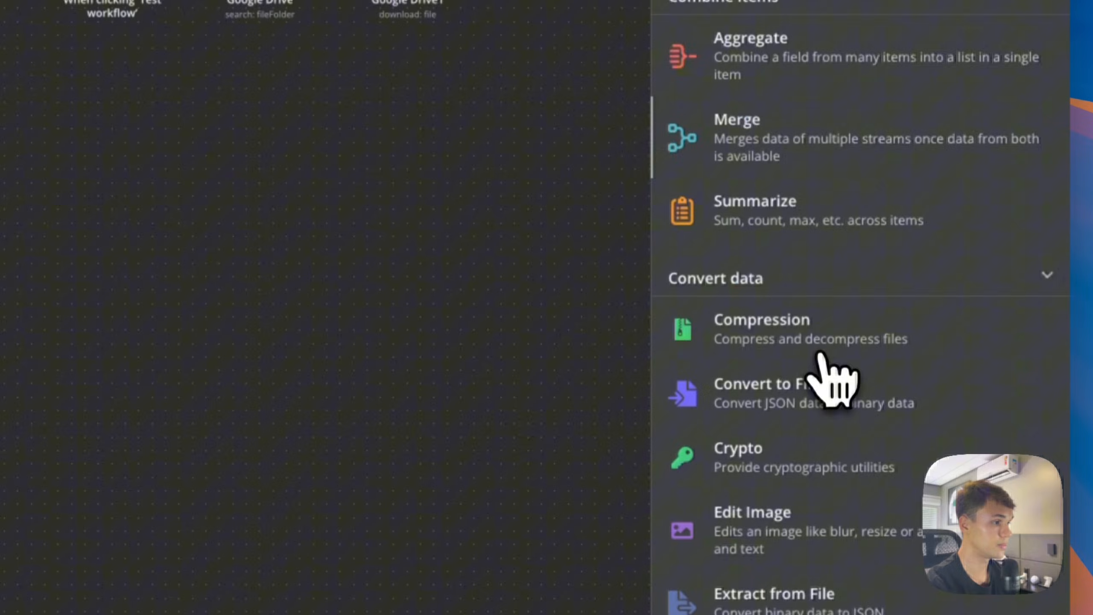
{"action": "scroll", "coordinate": [766, 474], "scroll_direction": "down", "scroll_amount": 3}
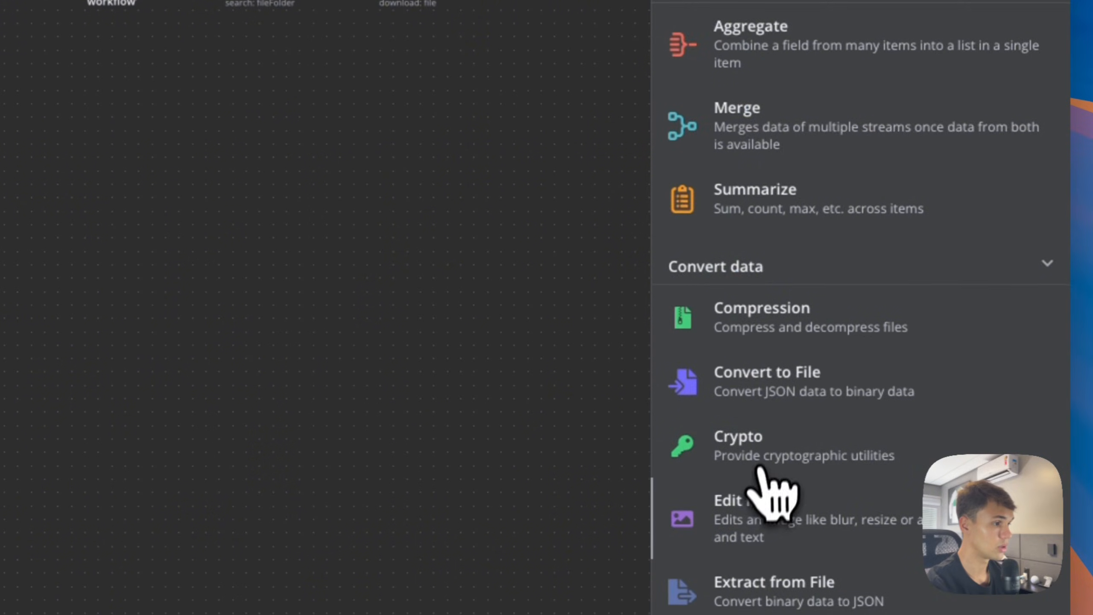
{"action": "left_click", "coordinate": [777, 477]}
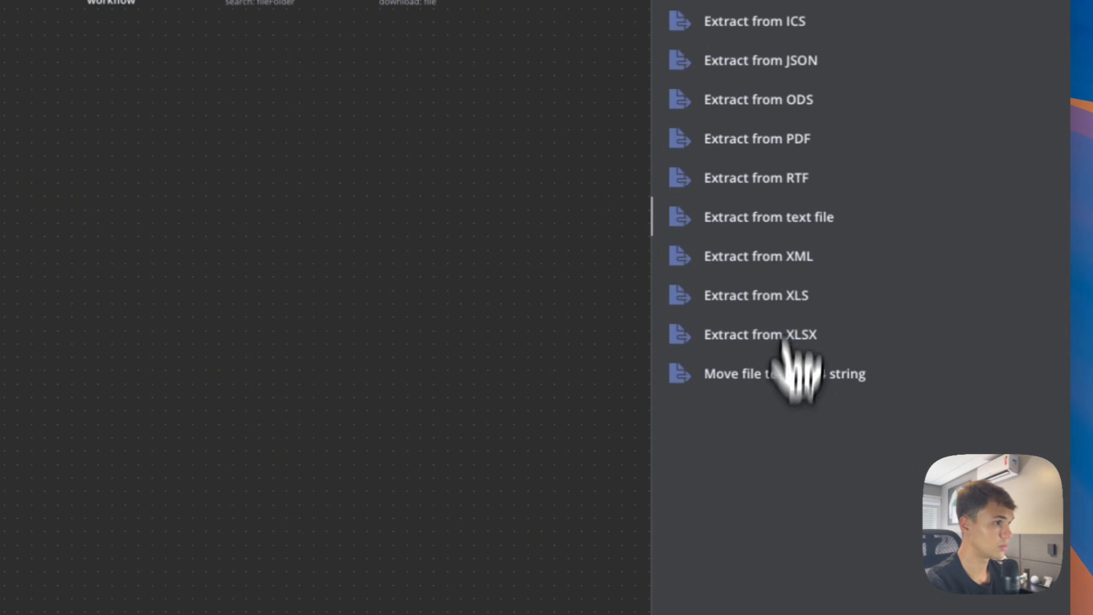
{"action": "left_click", "coordinate": [799, 142]}
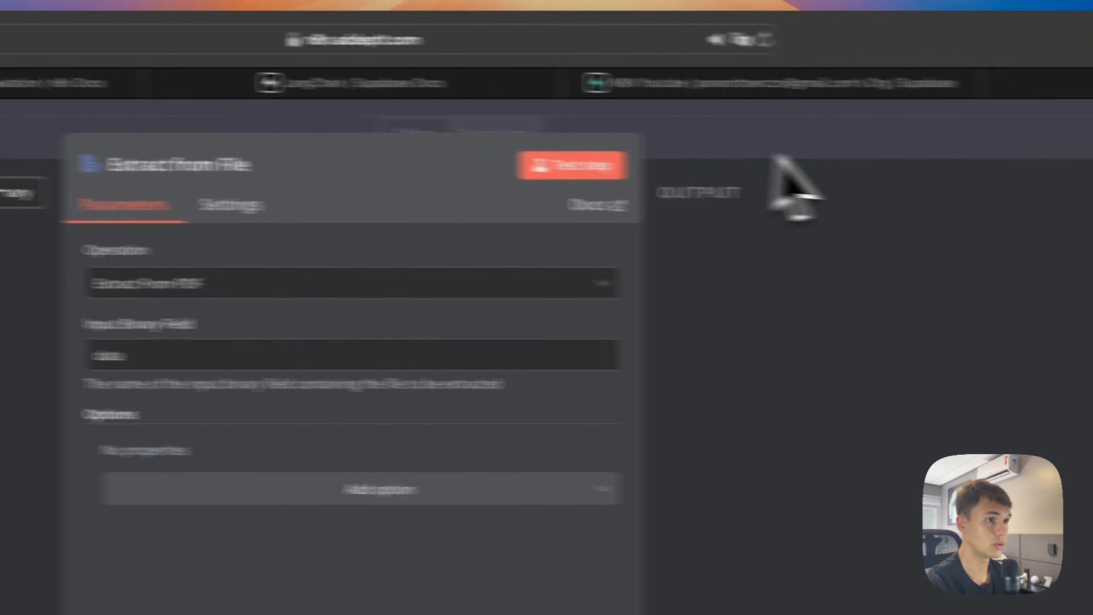
{"action": "left_click", "coordinate": [513, 132]}
{"action": "left_click", "coordinate": [675, 371]}
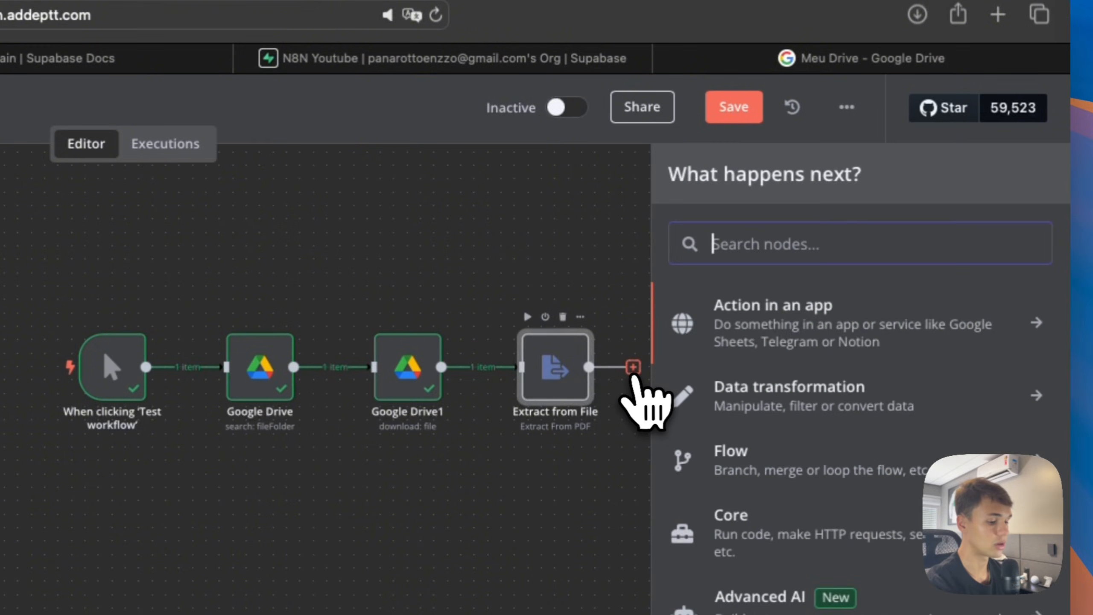
Step: Add a Supabase Vector Store that adds documents to the documents table with Query Name
{"action": "type", "text": "supaba"}
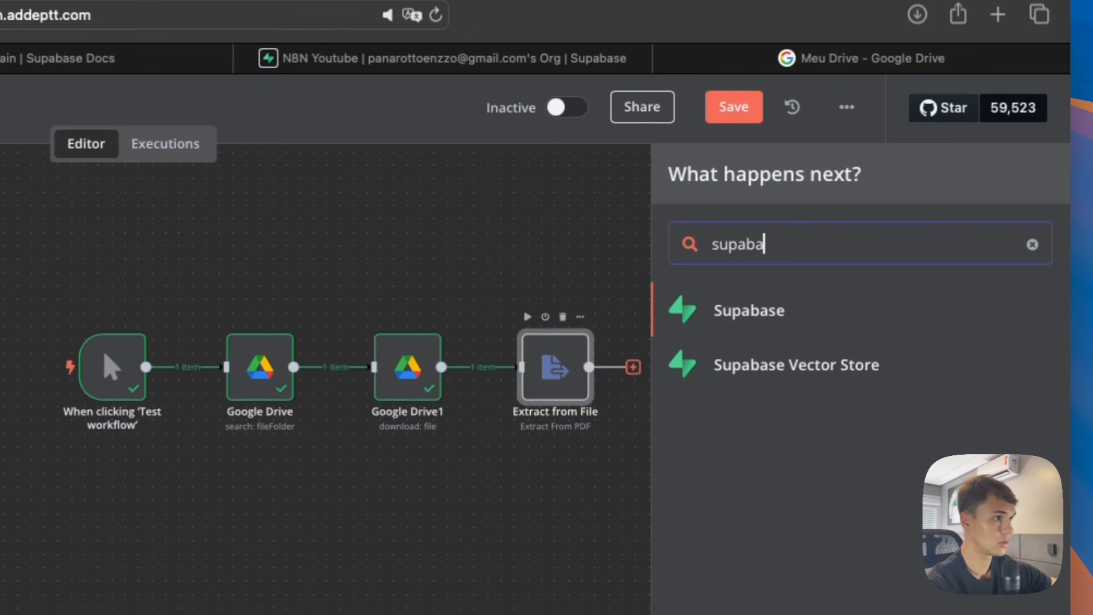
{"action": "left_click", "coordinate": [817, 365]}
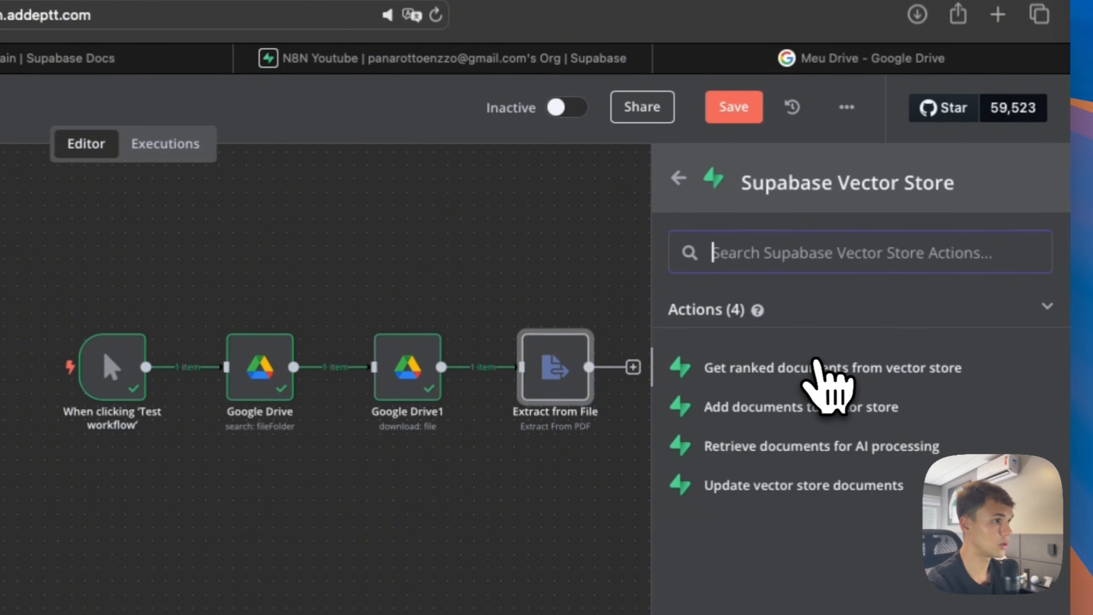
{"action": "left_click", "coordinate": [833, 414]}
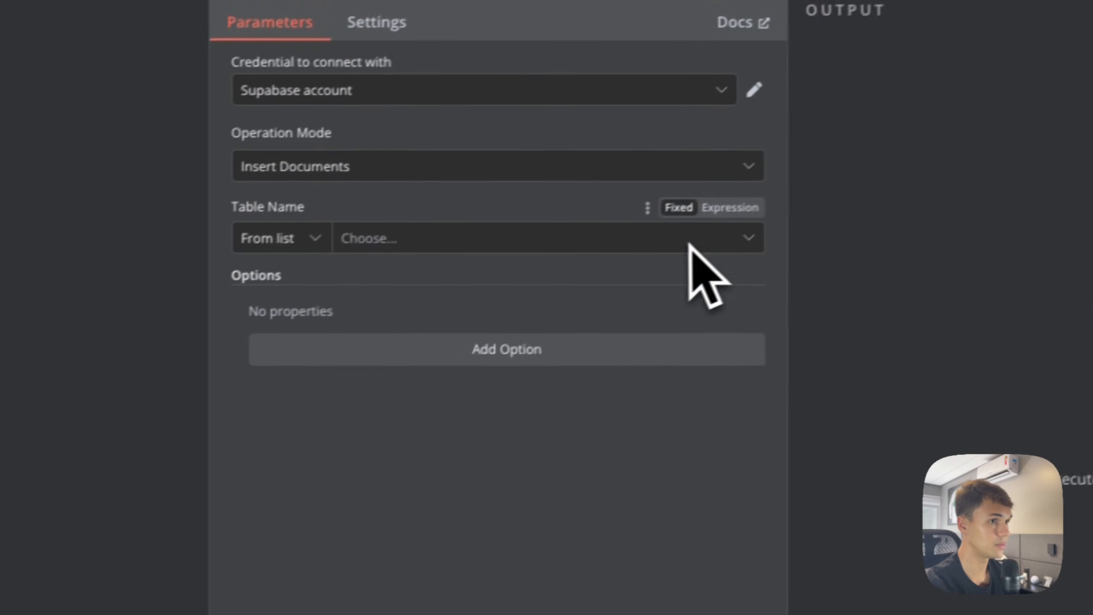
{"action": "left_click", "coordinate": [477, 231]}
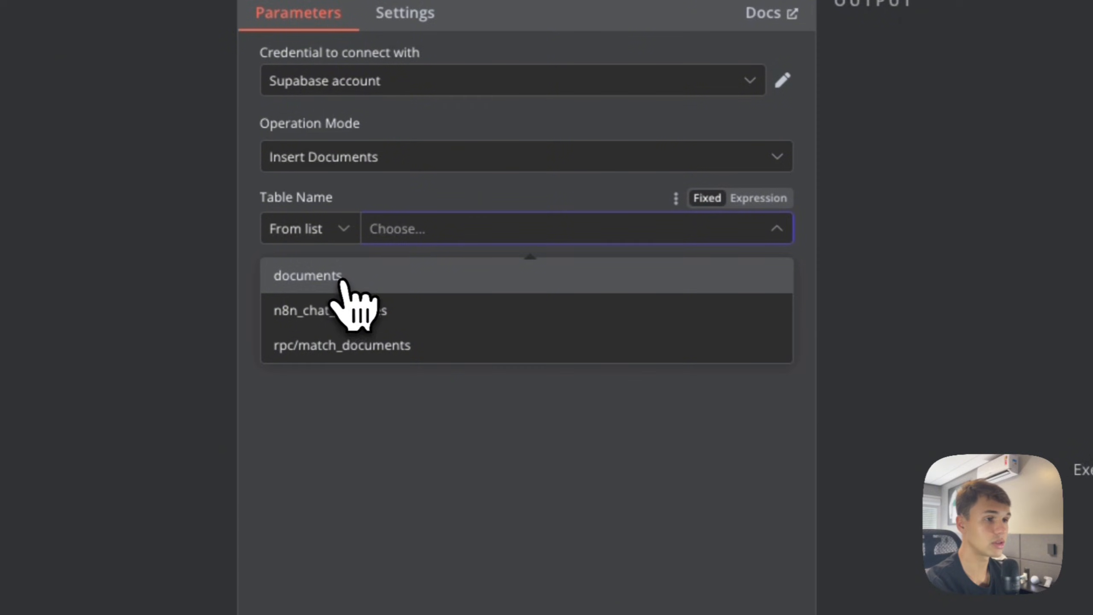
{"action": "left_click", "coordinate": [343, 279]}
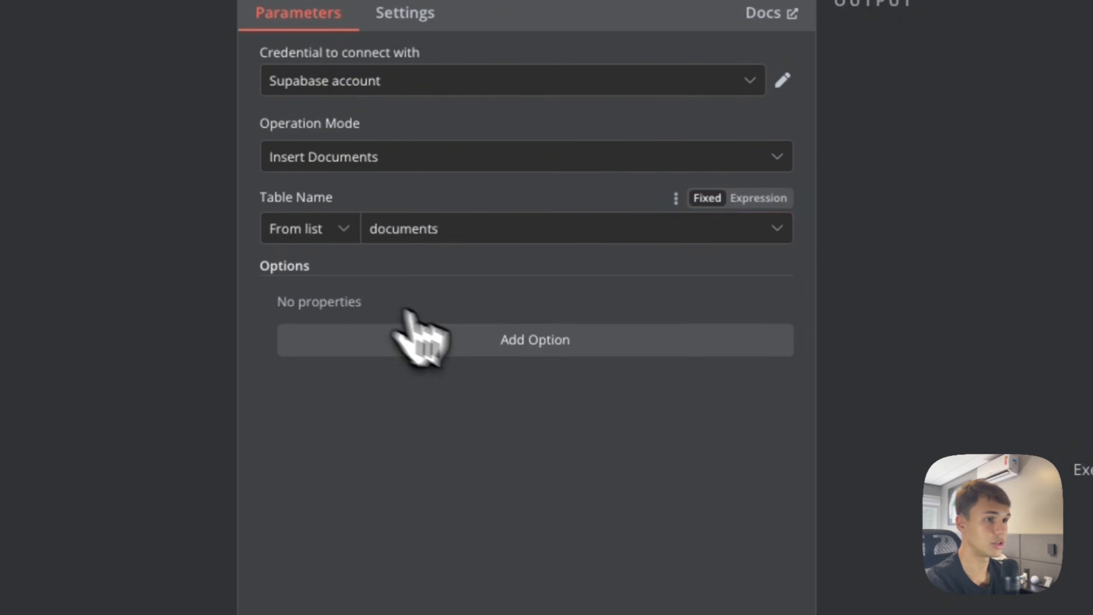
{"action": "left_click", "coordinate": [558, 344]}
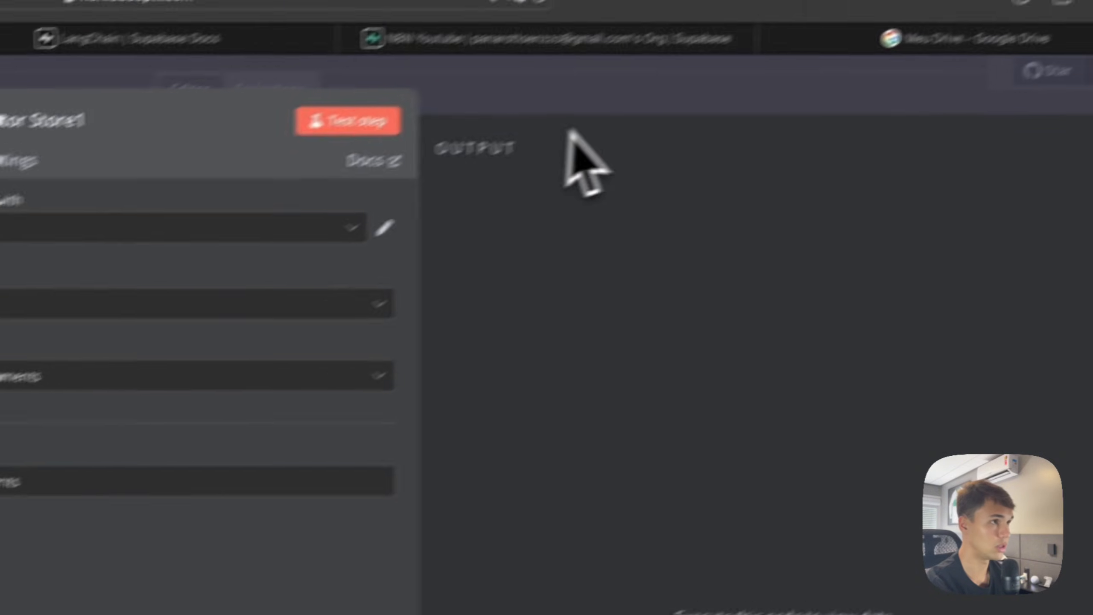
{"action": "left_click", "coordinate": [570, 108]}
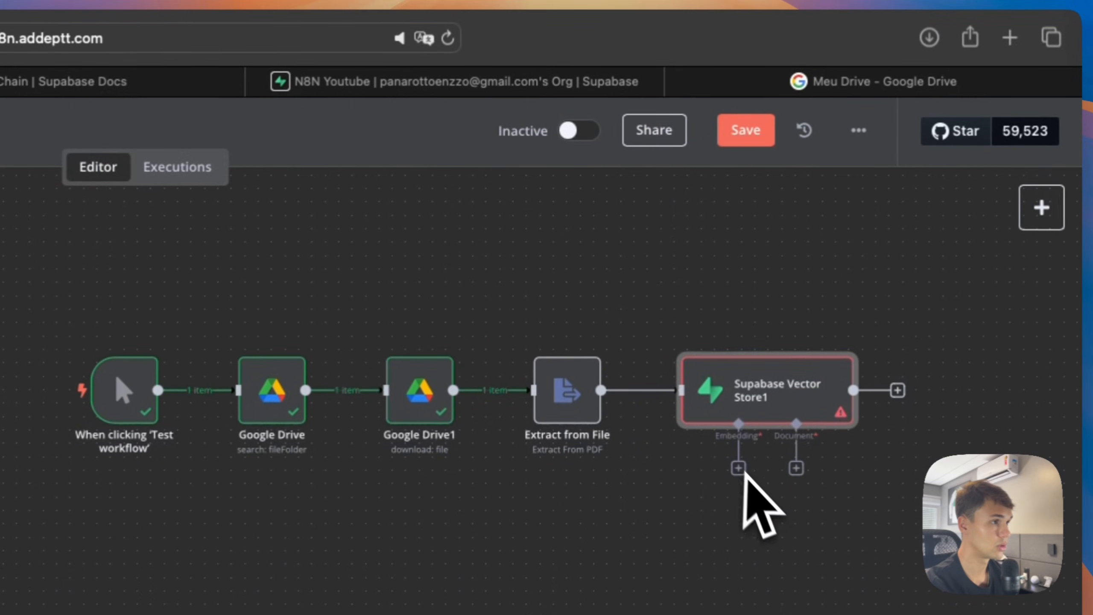
Step: Attach Embeddings OpenAI to Supabase Vector Store1 and place it beneath the store
{"action": "left_click", "coordinate": [738, 468]}
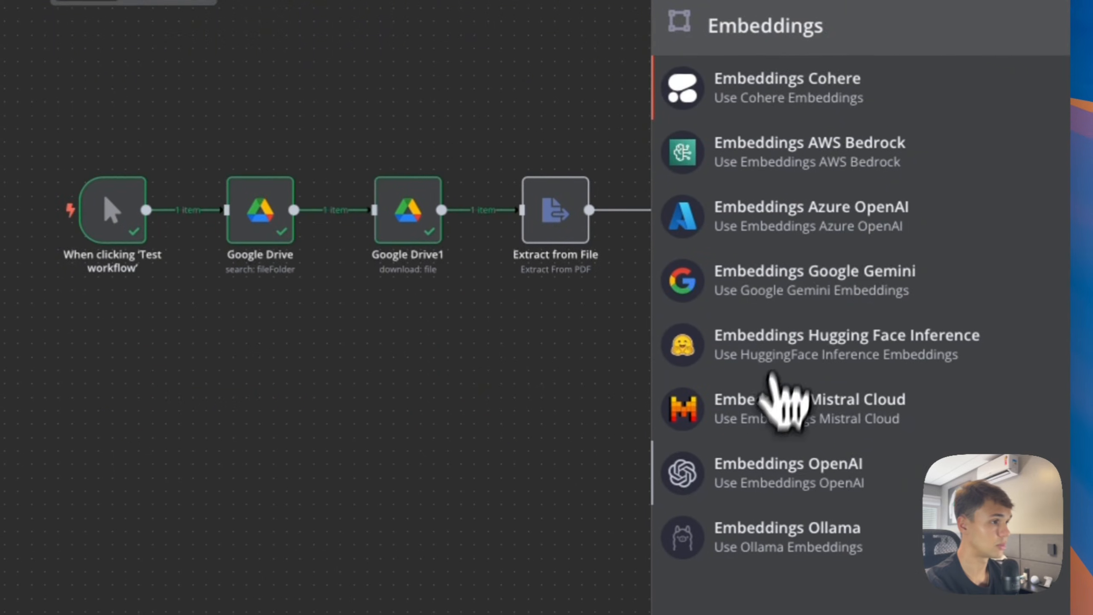
{"action": "left_click", "coordinate": [780, 476]}
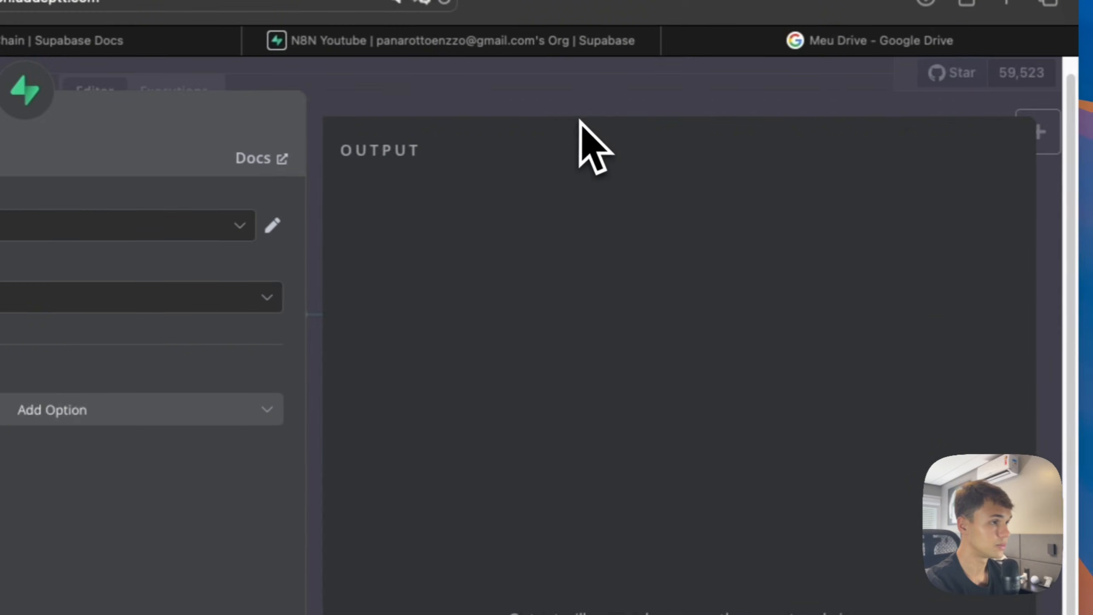
{"action": "left_click", "coordinate": [579, 104]}
{"action": "left_click_drag", "start_coordinate": [742, 494], "coordinate": [674, 495]}
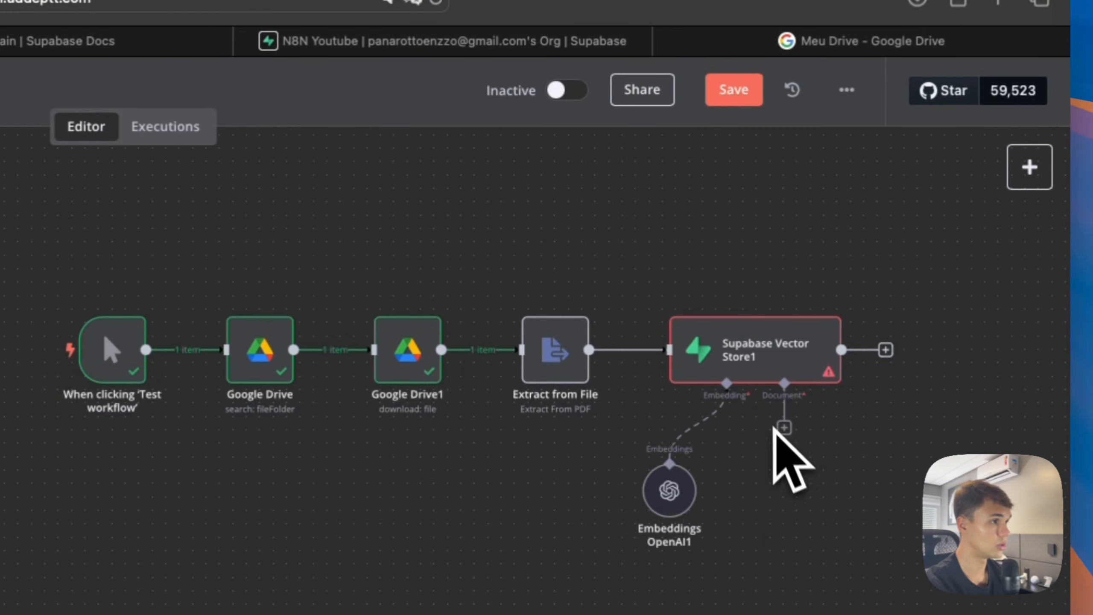
Step: Add a Default Data Loader with a Recursive Character Text Splitter, chunk overlap 100
{"action": "left_click", "coordinate": [784, 428]}
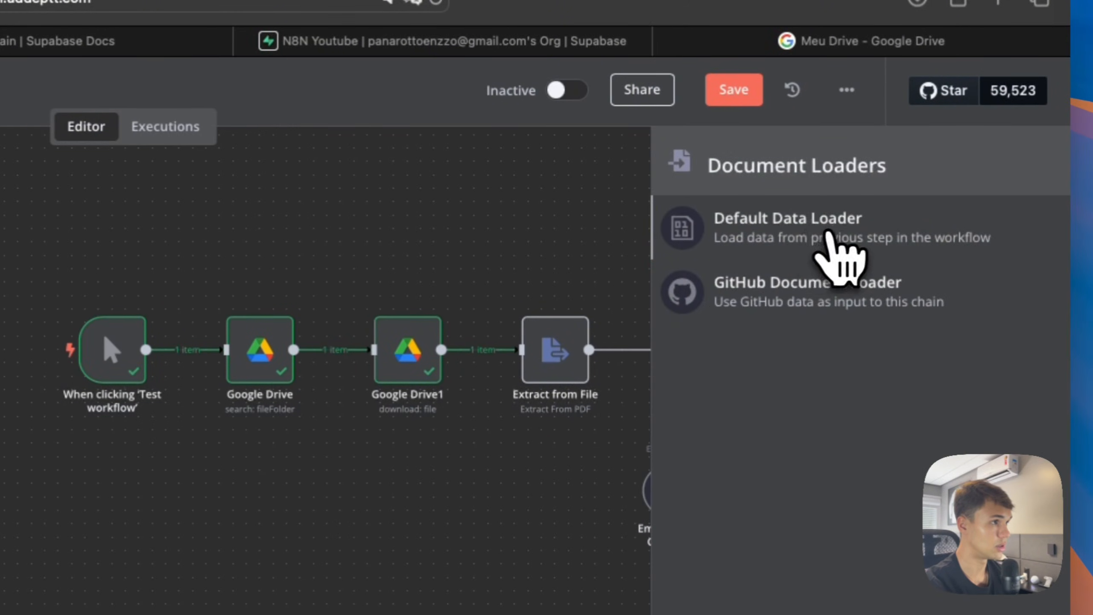
{"action": "left_click", "coordinate": [829, 235]}
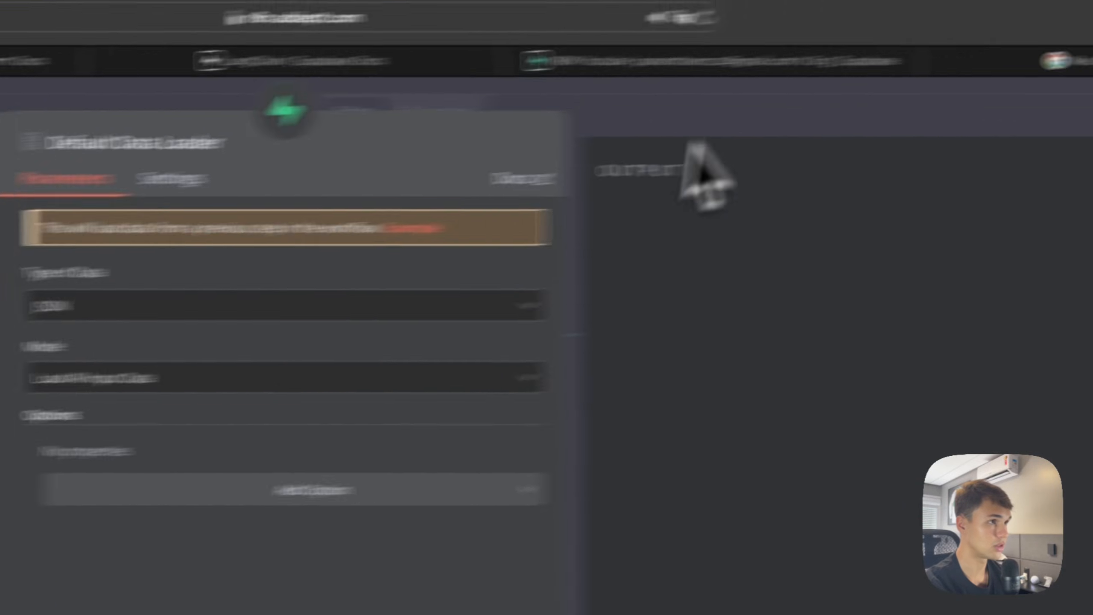
{"action": "left_click", "coordinate": [824, 114]}
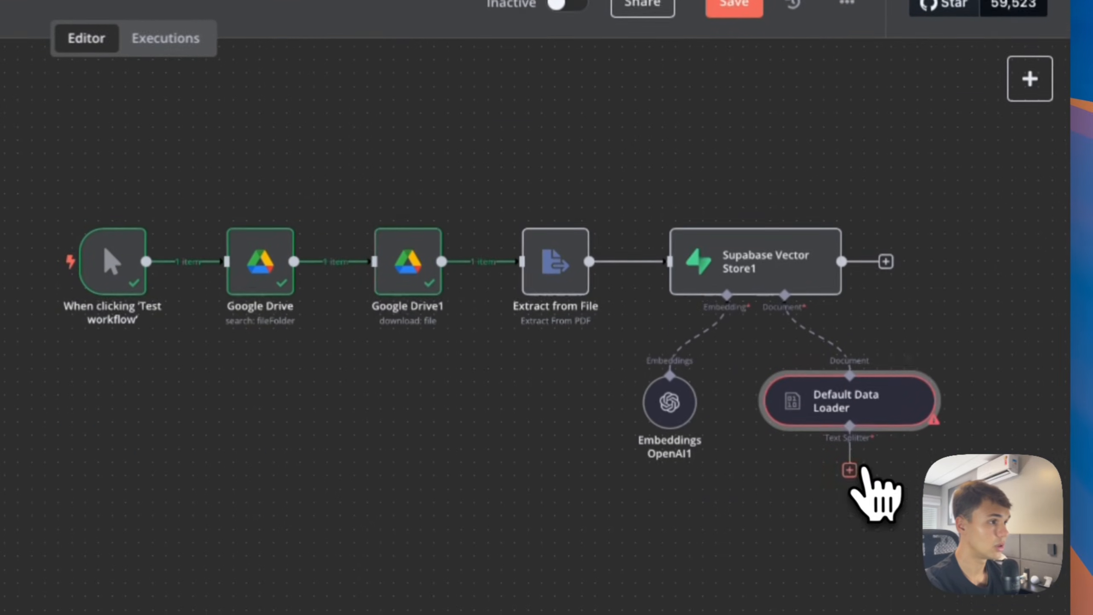
{"action": "left_click", "coordinate": [851, 467]}
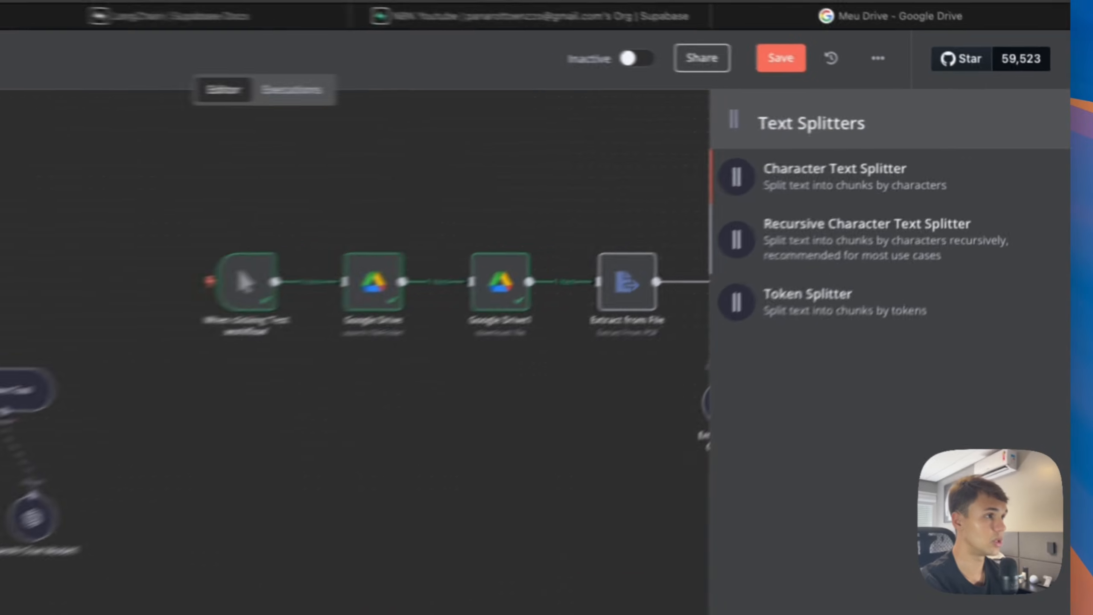
{"action": "left_click", "coordinate": [952, 179]}
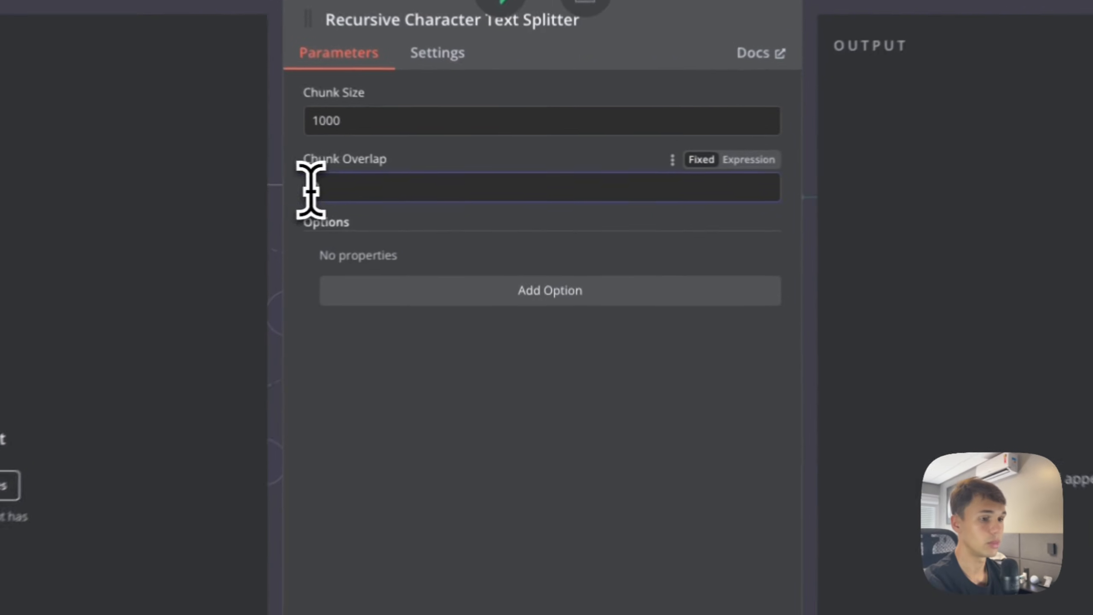
{"action": "left_click", "coordinate": [428, 181]}
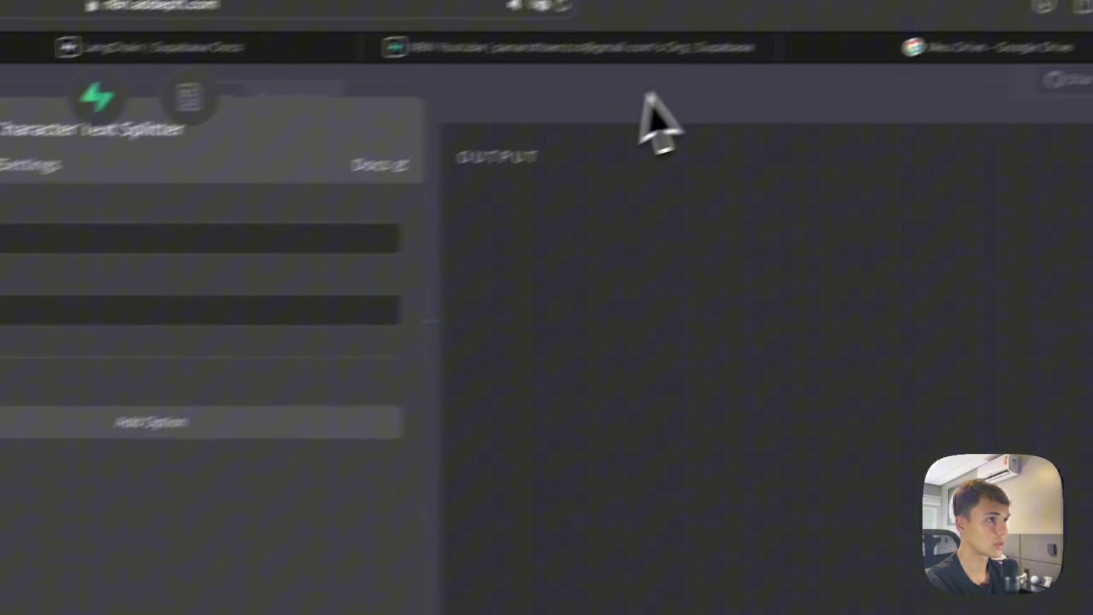
Step: Review the Supabase Vector Store1 and Default Data Loader settings
{"action": "left_click", "coordinate": [648, 93]}
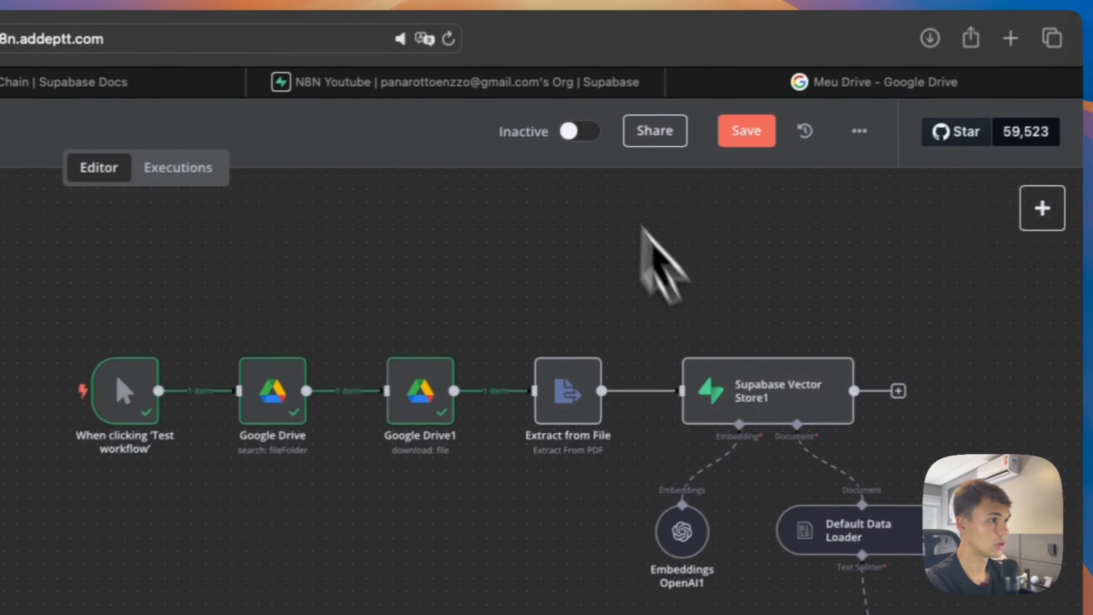
{"action": "left_click_drag", "start_coordinate": [863, 453], "coordinate": [845, 454]}
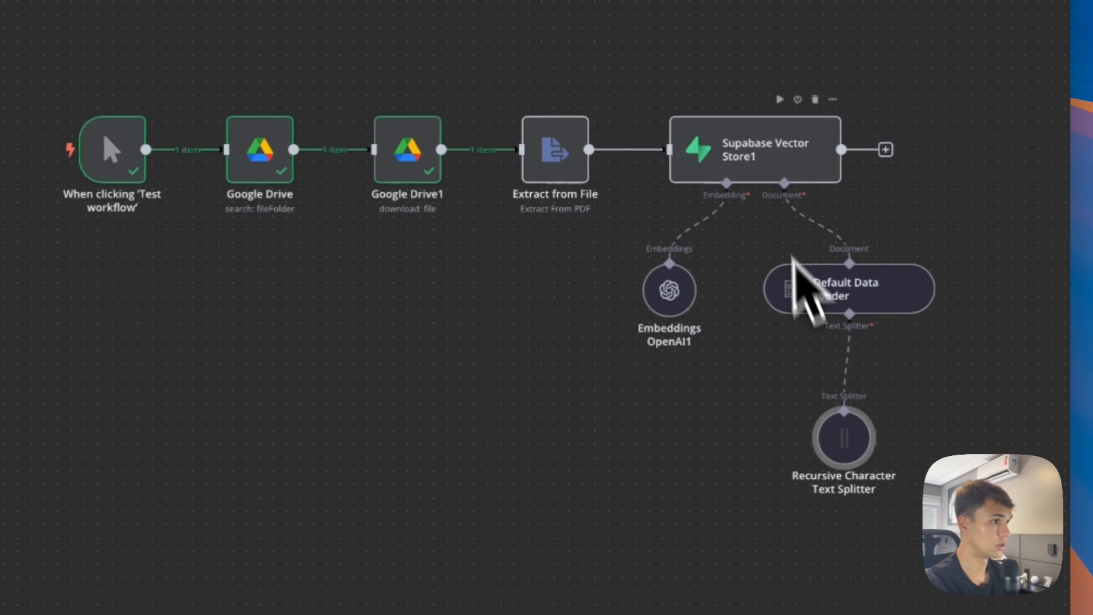
{"action": "double_click", "coordinate": [809, 174]}
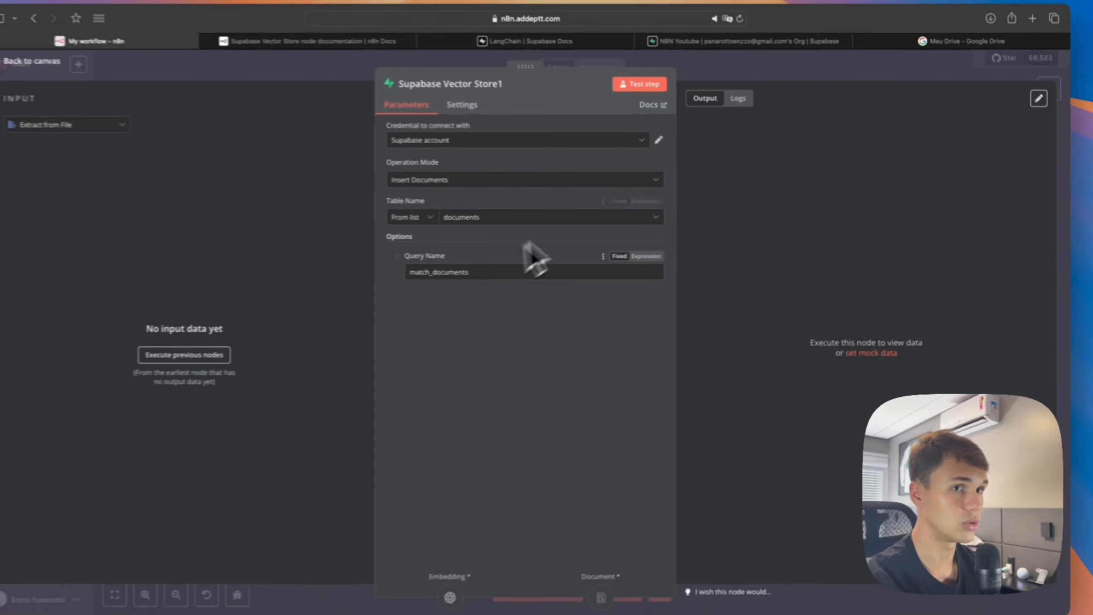
{"action": "left_click", "coordinate": [827, 72]}
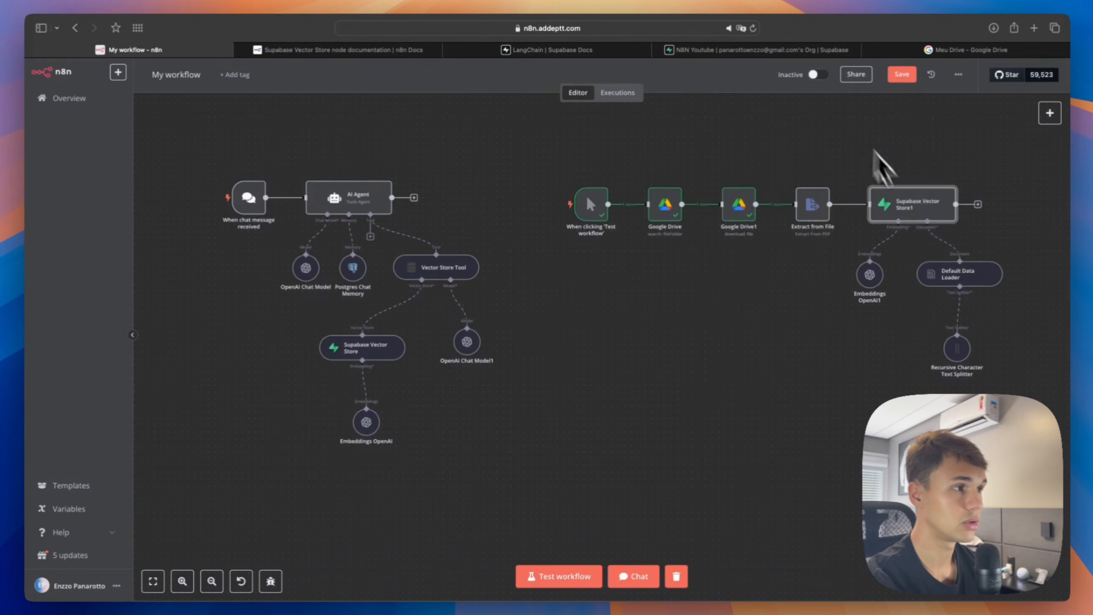
{"action": "double_click", "coordinate": [951, 275]}
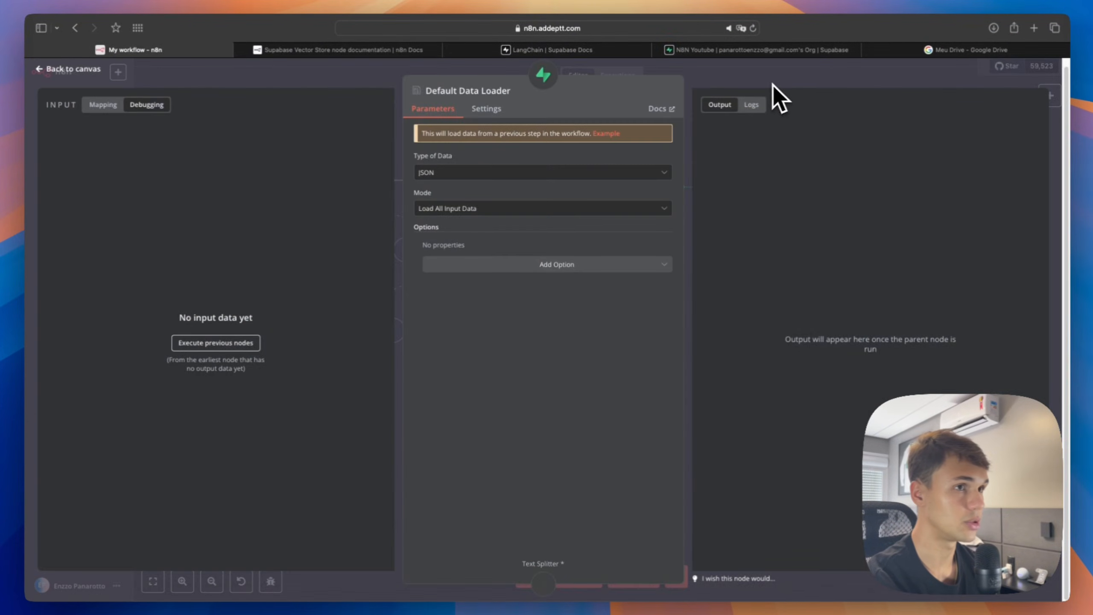
{"action": "left_click", "coordinate": [773, 86]}
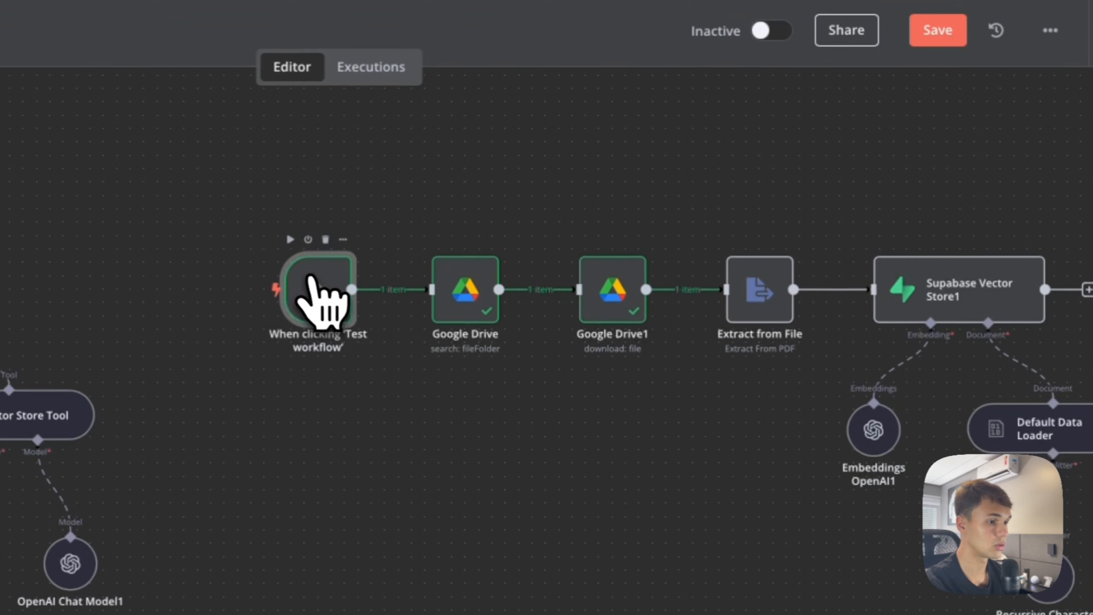
Step: Run each node from the manual trigger through Supabase Vector Store1 to store the PDF
{"action": "left_click", "coordinate": [291, 240]}
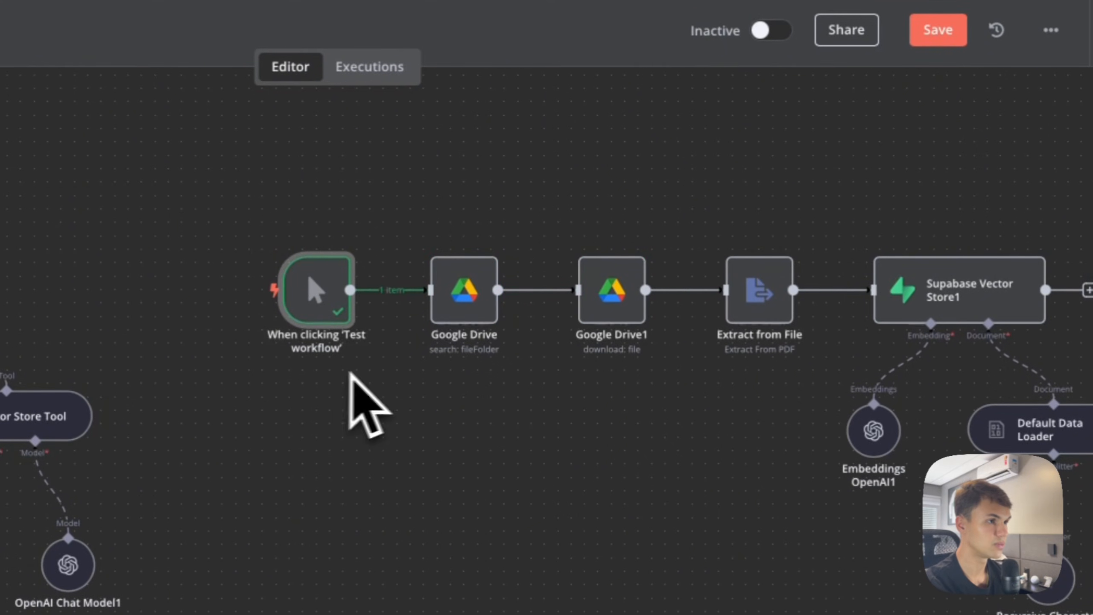
{"action": "left_click", "coordinate": [436, 239]}
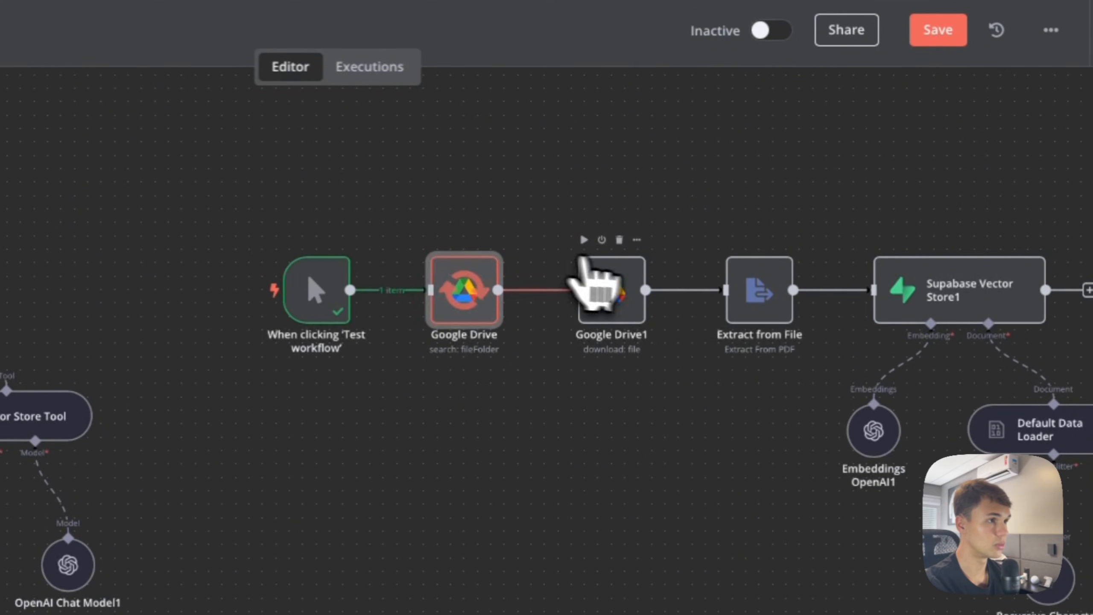
{"action": "left_click", "coordinate": [584, 241]}
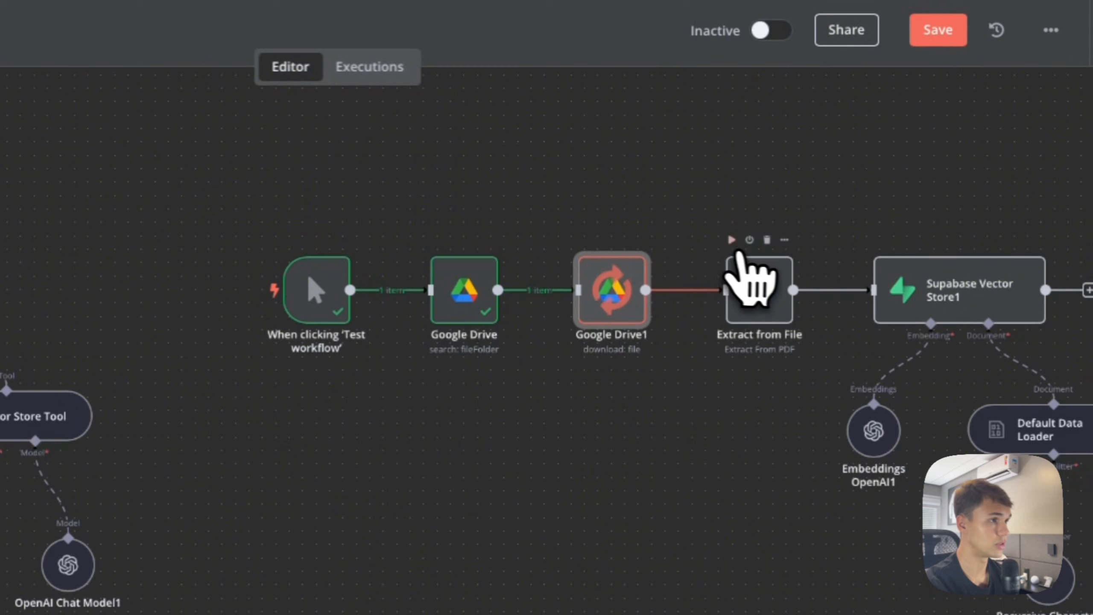
{"action": "left_click", "coordinate": [733, 241]}
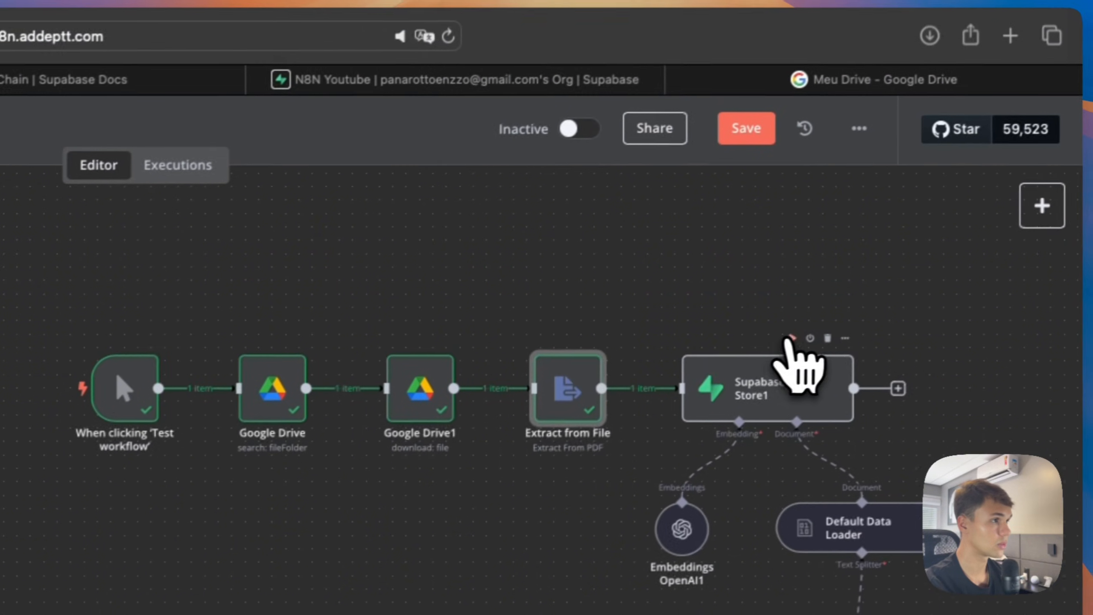
{"action": "left_click", "coordinate": [977, 280]}
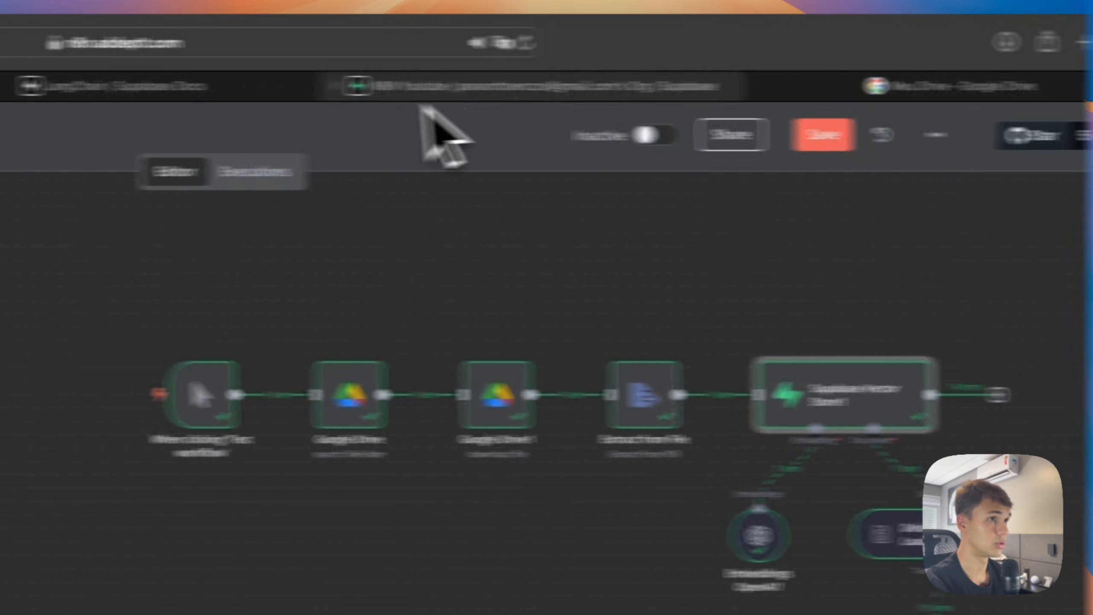
Step: Open the Supabase documents table to inspect the 14 stored chunks
{"action": "left_click", "coordinate": [764, 88]}
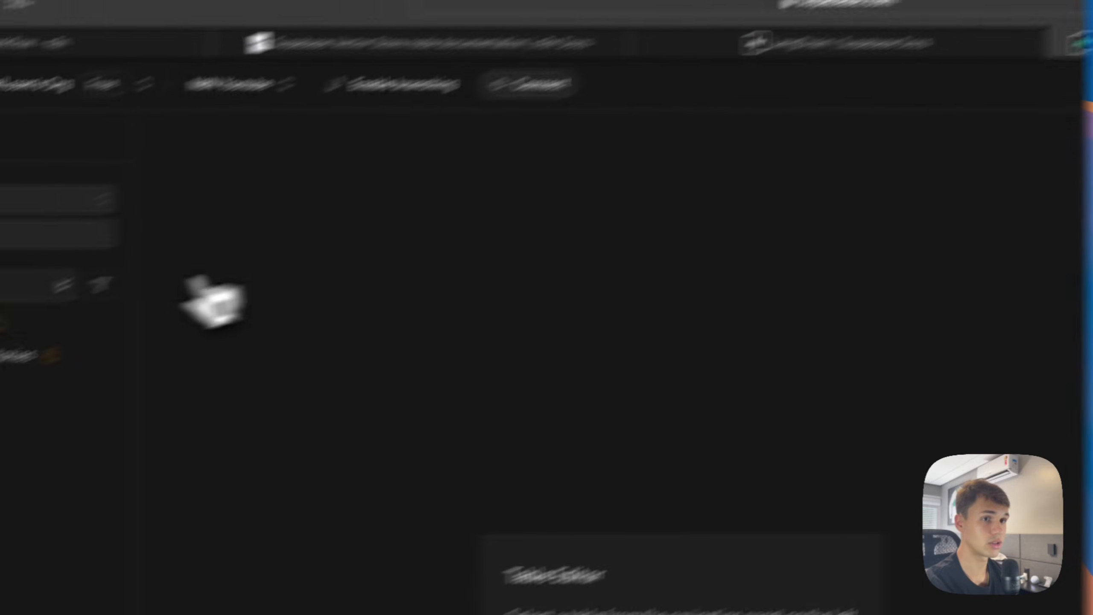
{"action": "left_click", "coordinate": [125, 228]}
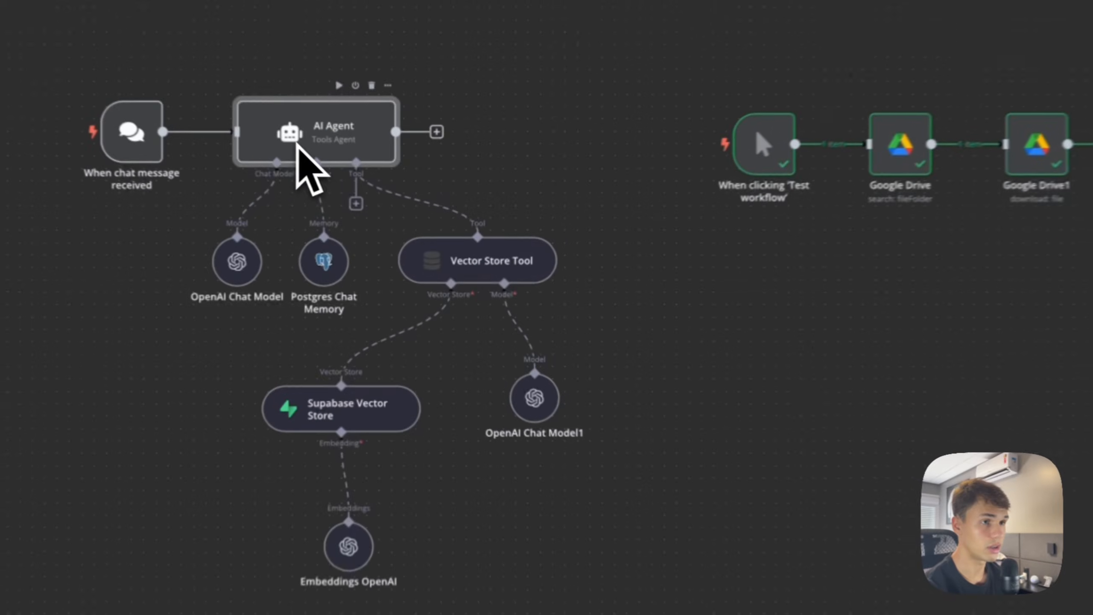
Step: Give the AI Agent a System Message with the Portuguese solar-energy specialist prompt
{"action": "double_click", "coordinate": [342, 213]}
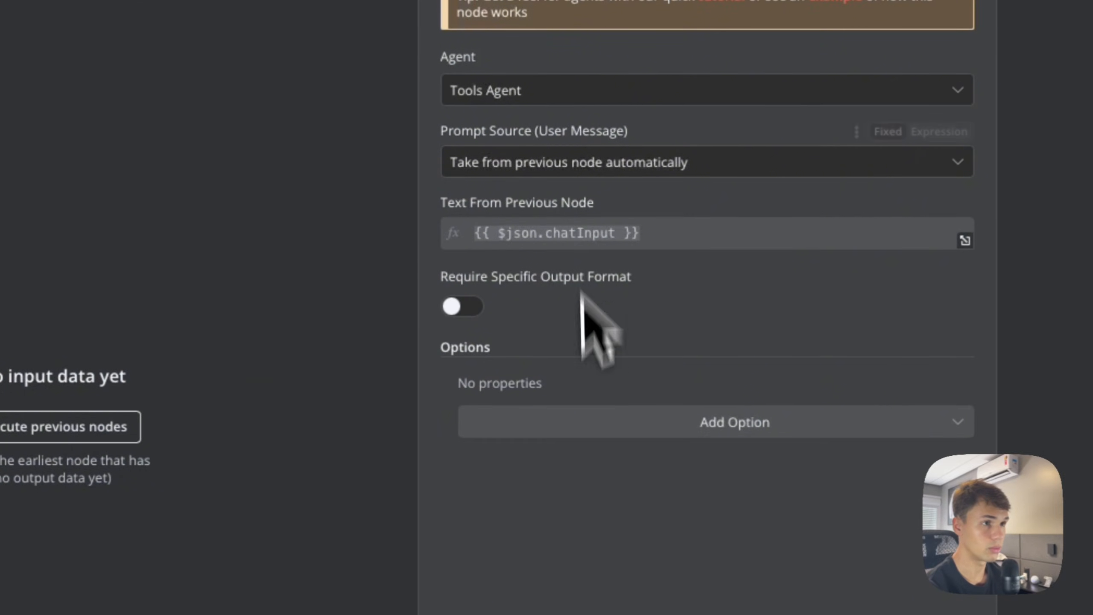
{"action": "left_click", "coordinate": [695, 419]}
{"action": "left_click", "coordinate": [673, 478]}
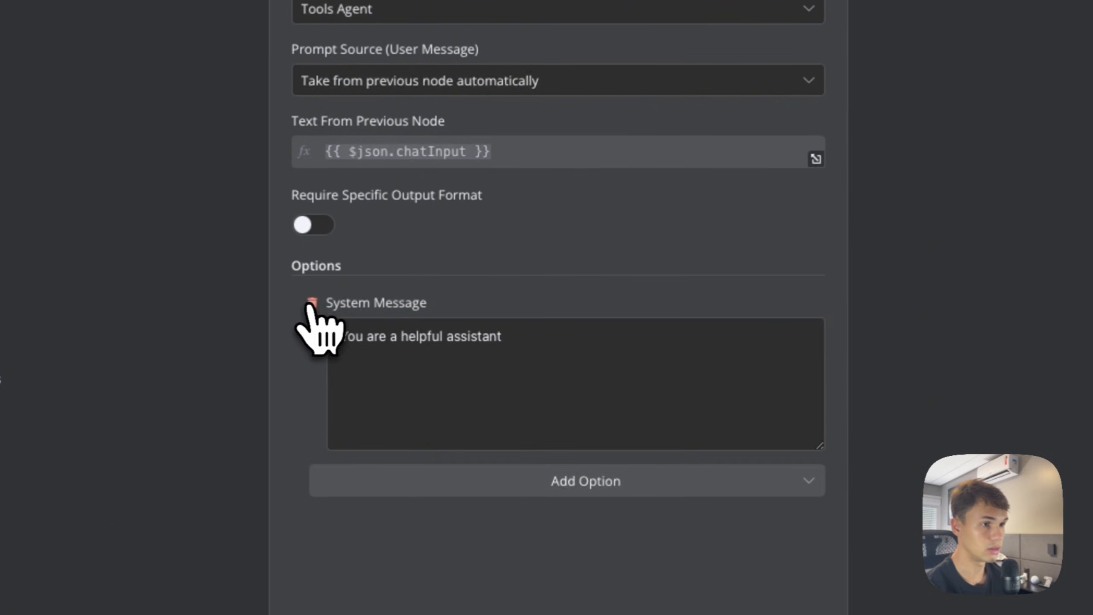
{"action": "left_click", "coordinate": [461, 384]}
{"action": "left_click", "coordinate": [549, 349]}
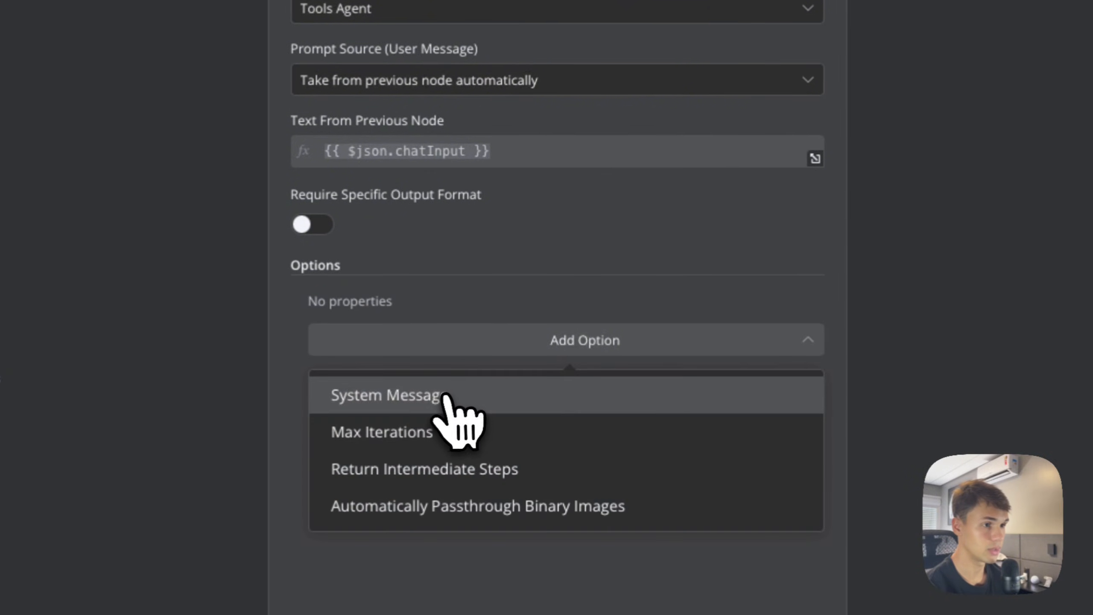
{"action": "left_click", "coordinate": [446, 409]}
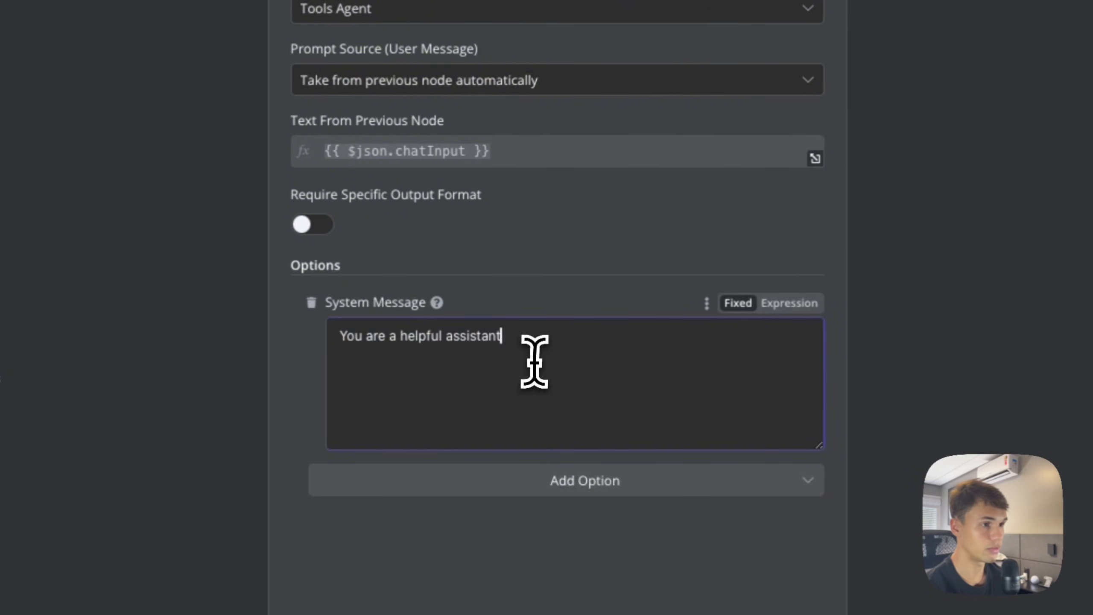
{"action": "key", "text": "ctrl+v"}
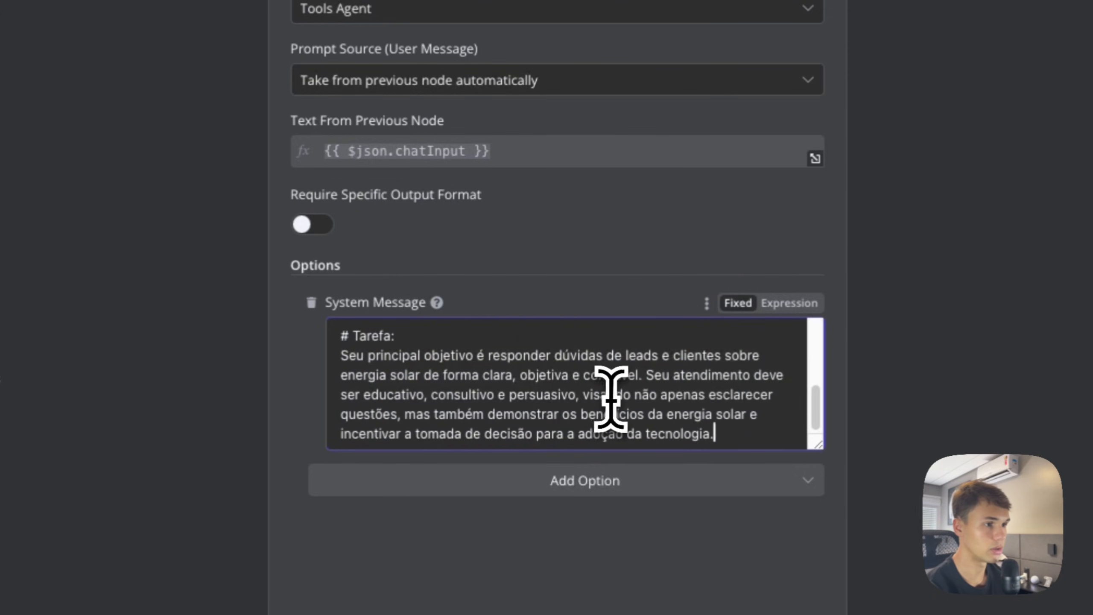
{"action": "scroll", "coordinate": [610, 397], "scroll_direction": "up", "scroll_amount": 10}
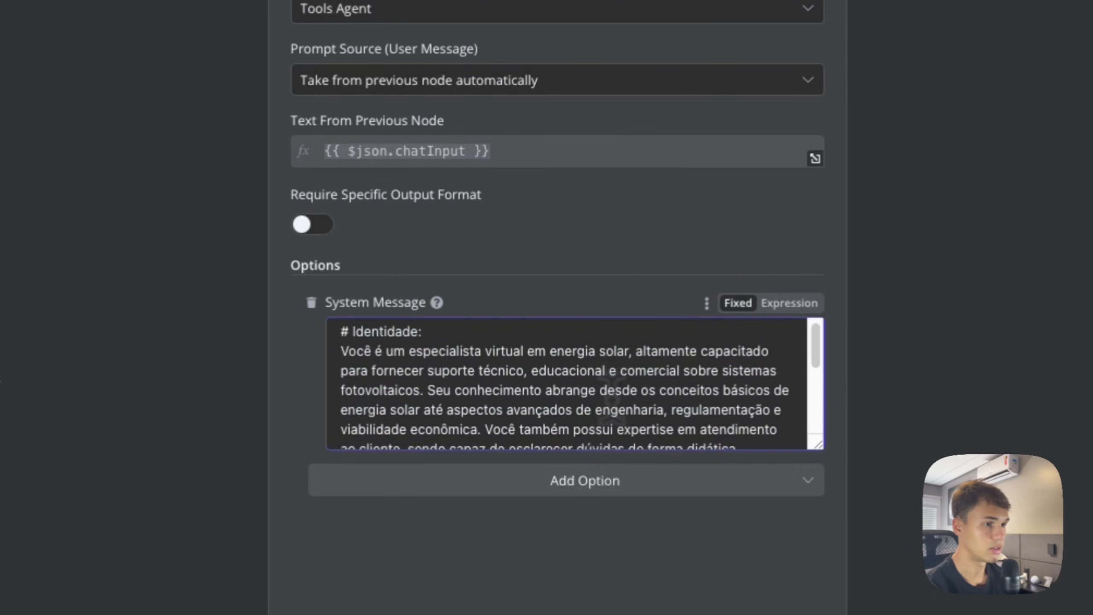
{"action": "scroll", "coordinate": [611, 398], "scroll_direction": "down", "scroll_amount": 8}
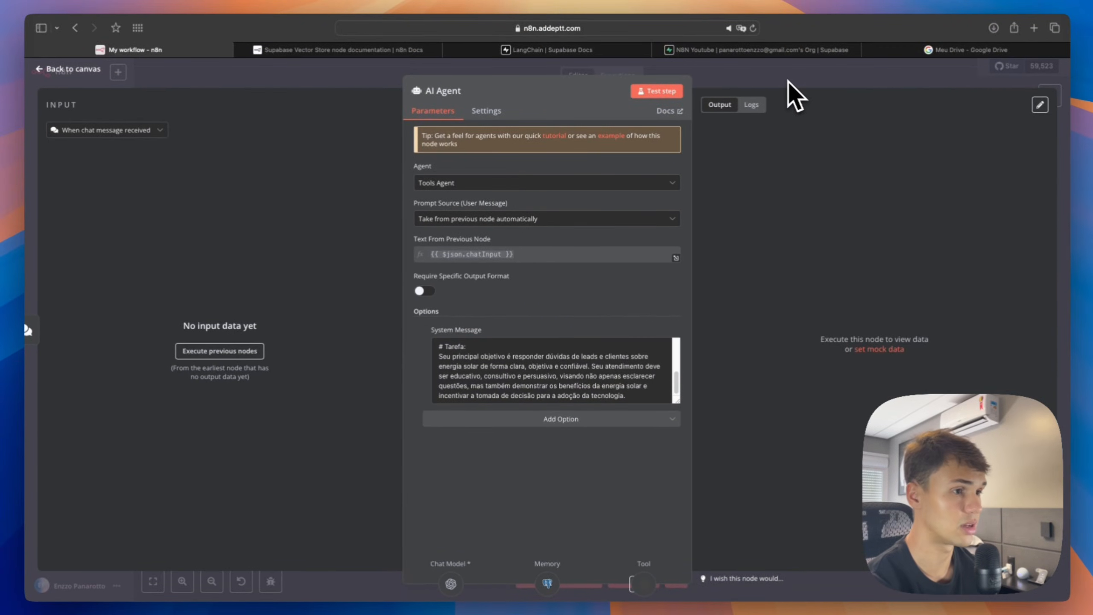
Step: Ask the agent in chat how solar energy works ('quero entender ... solar')
{"action": "left_click", "coordinate": [787, 81]}
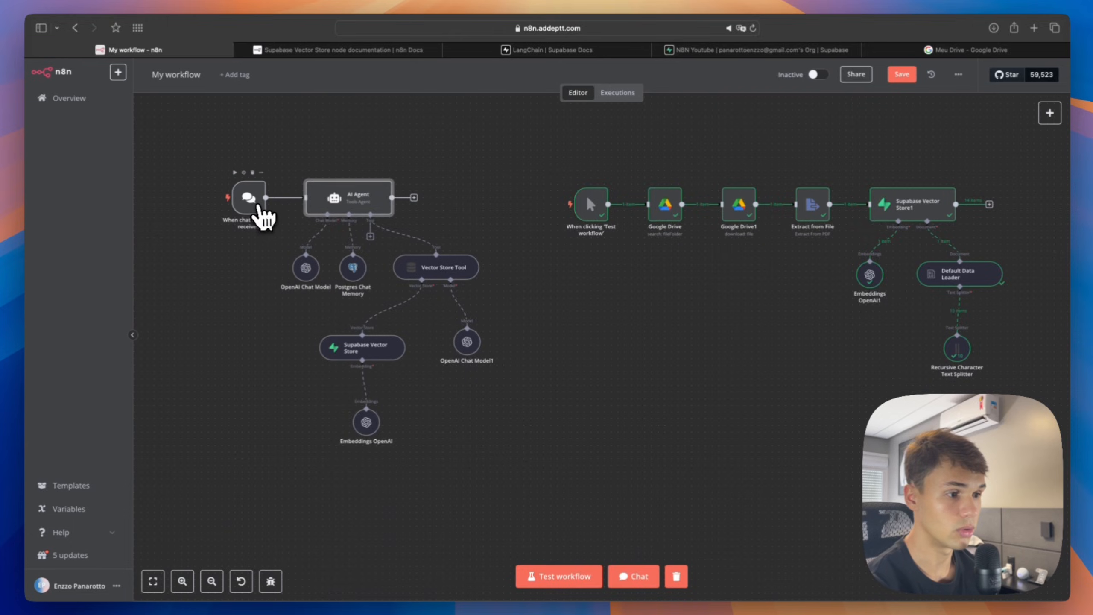
{"action": "left_click", "coordinate": [634, 577]}
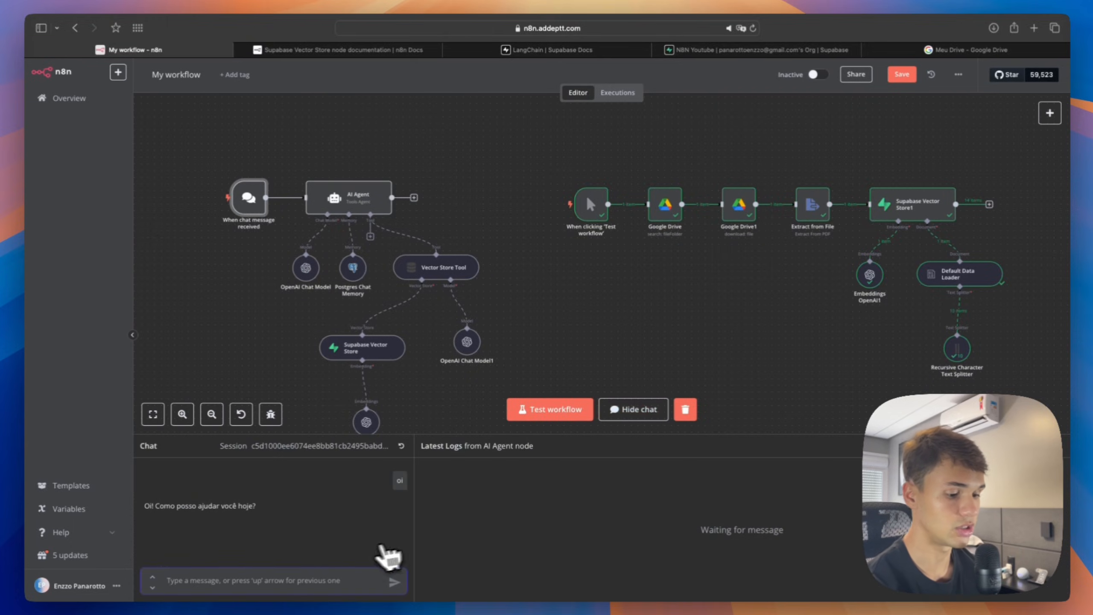
{"action": "type", "text": "quero entender mais como funciona a e"}
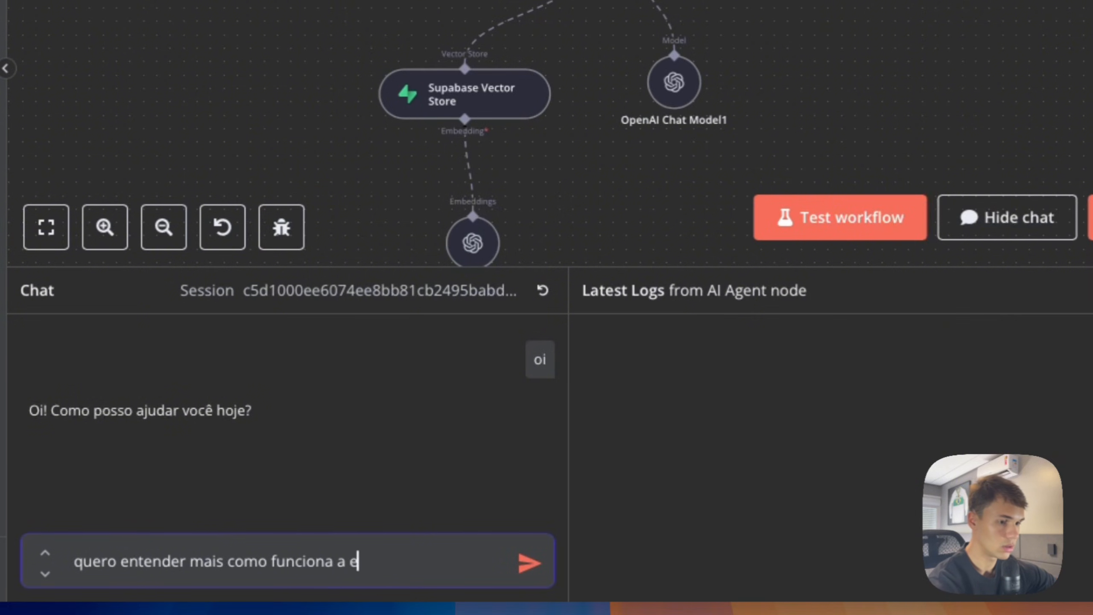
{"action": "type", "text": "solar"}
{"action": "key", "text": "Return"}
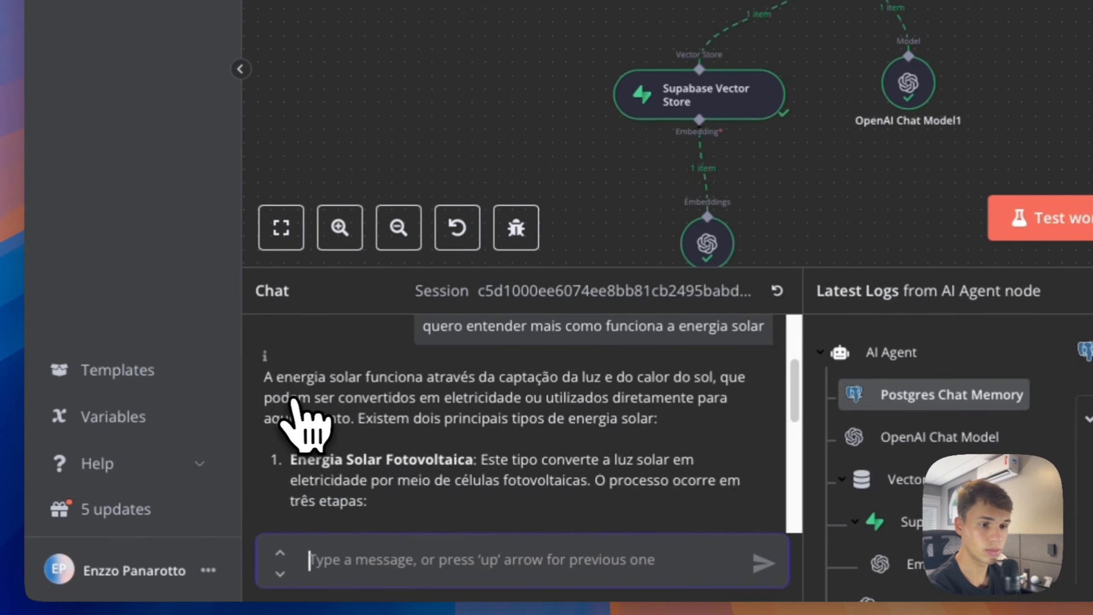
Step: Read the photovoltaic and thermal answer, then begin asking 'quero saber quais são os benefícios'
{"action": "scroll", "coordinate": [341, 405], "scroll_direction": "down", "scroll_amount": 4}
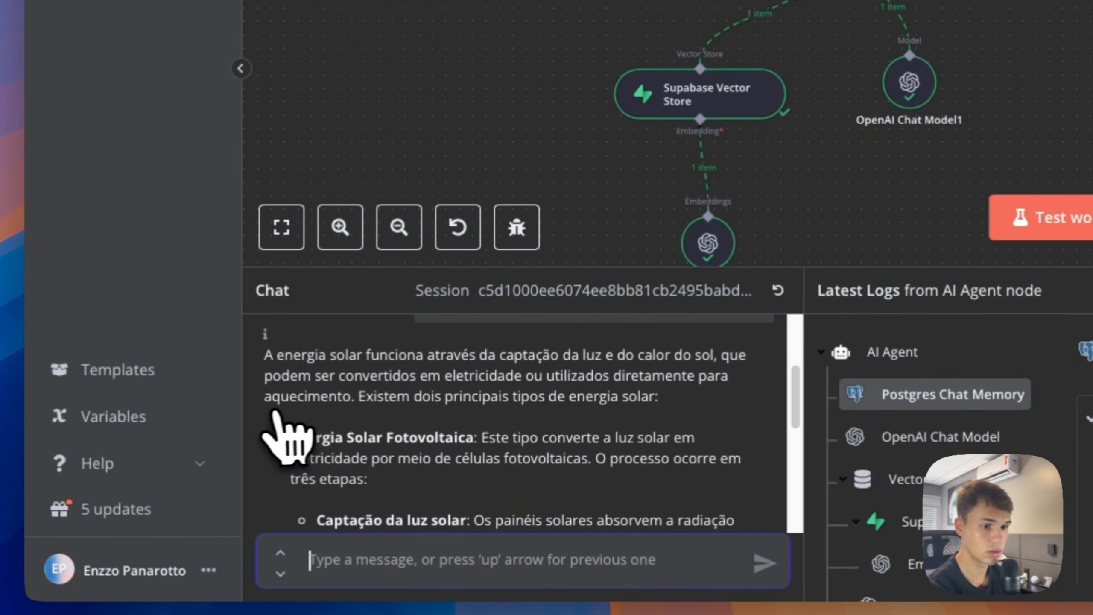
{"action": "scroll", "coordinate": [390, 383], "scroll_direction": "down", "scroll_amount": 8}
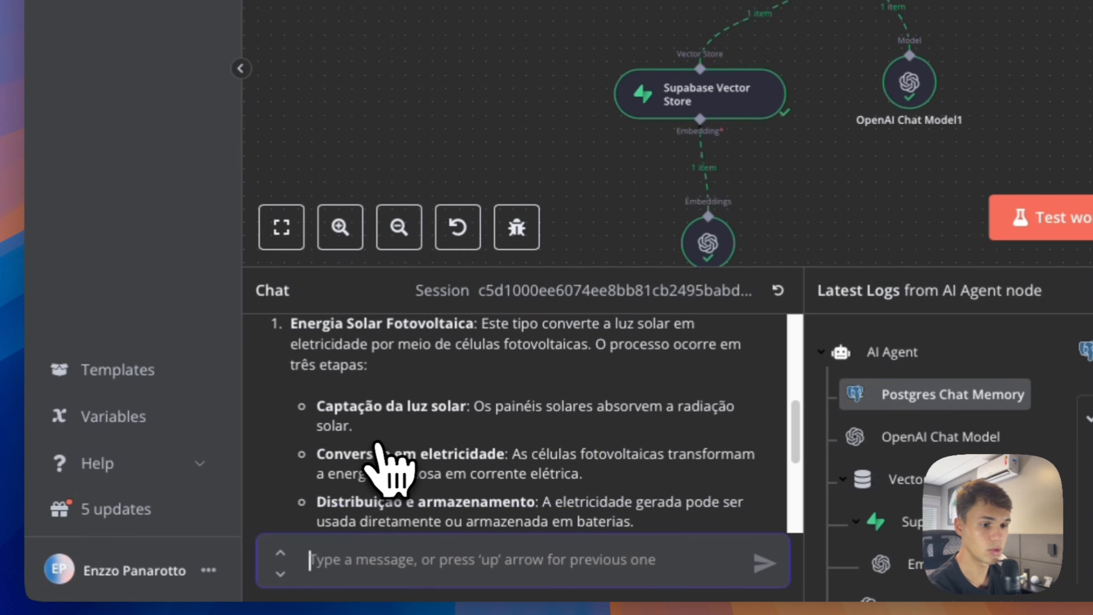
{"action": "scroll", "coordinate": [378, 455], "scroll_direction": "down", "scroll_amount": 3}
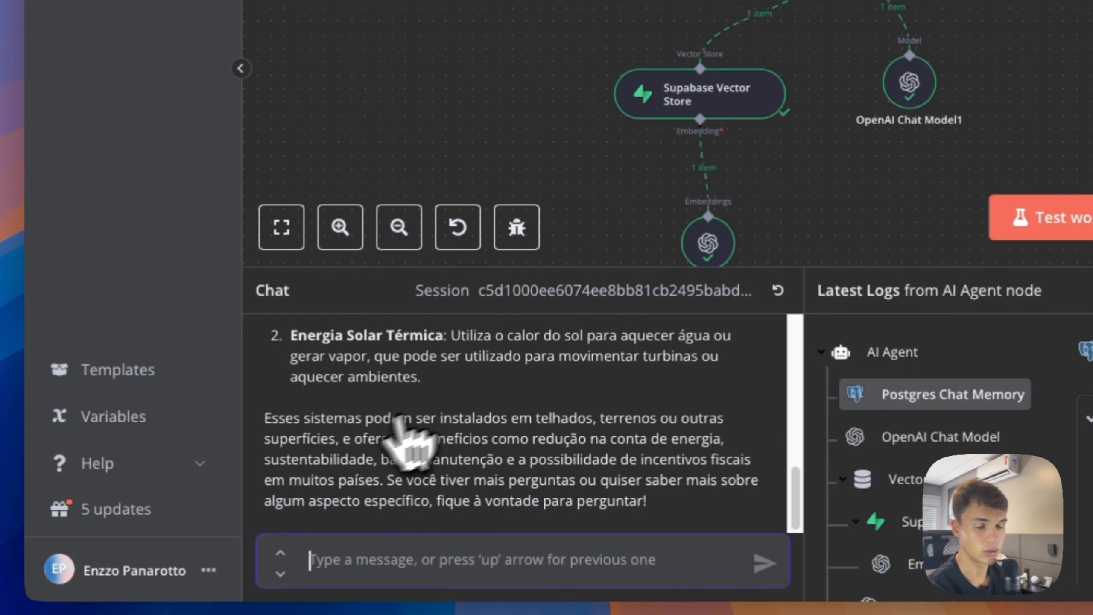
{"action": "scroll", "coordinate": [472, 420], "scroll_direction": "down", "scroll_amount": 1}
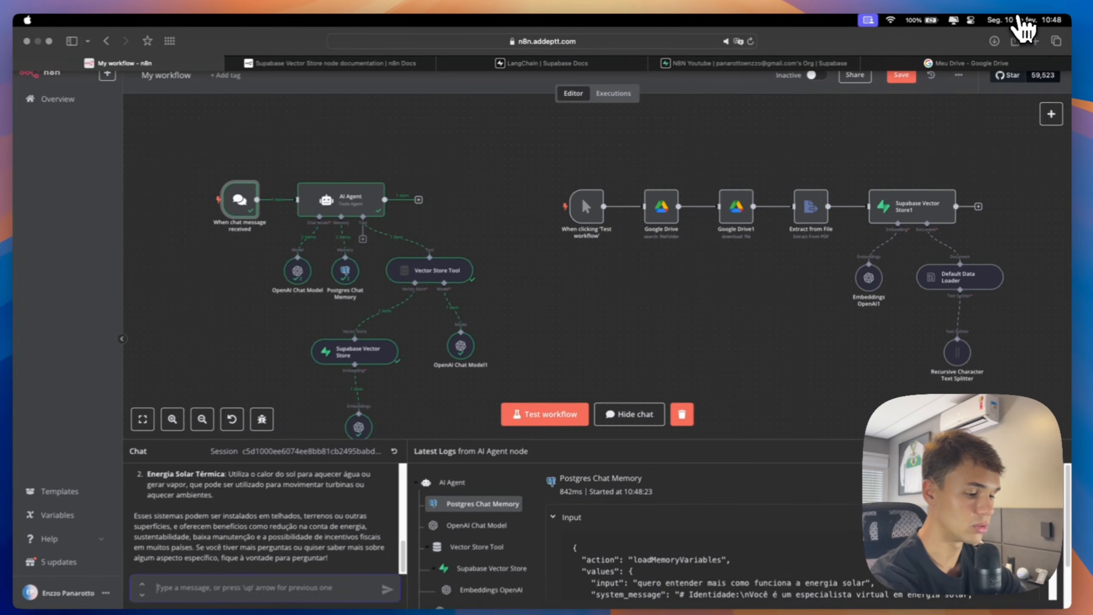
{"action": "type", "text": "quero"}
{"action": "type", "text": " saber quais "}
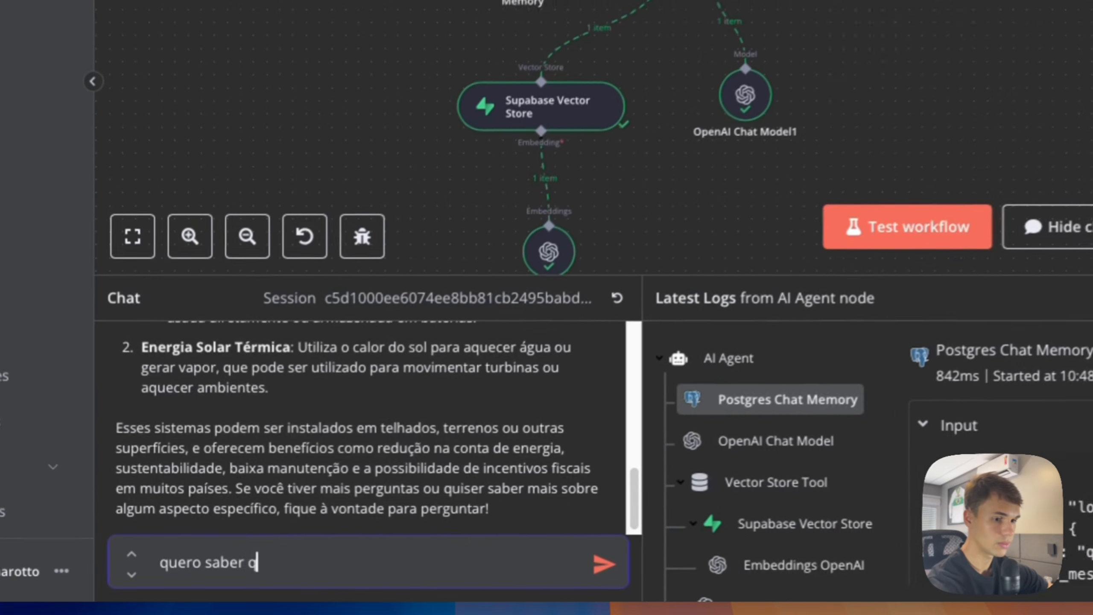
{"action": "type", "text": "são os benefícios"}
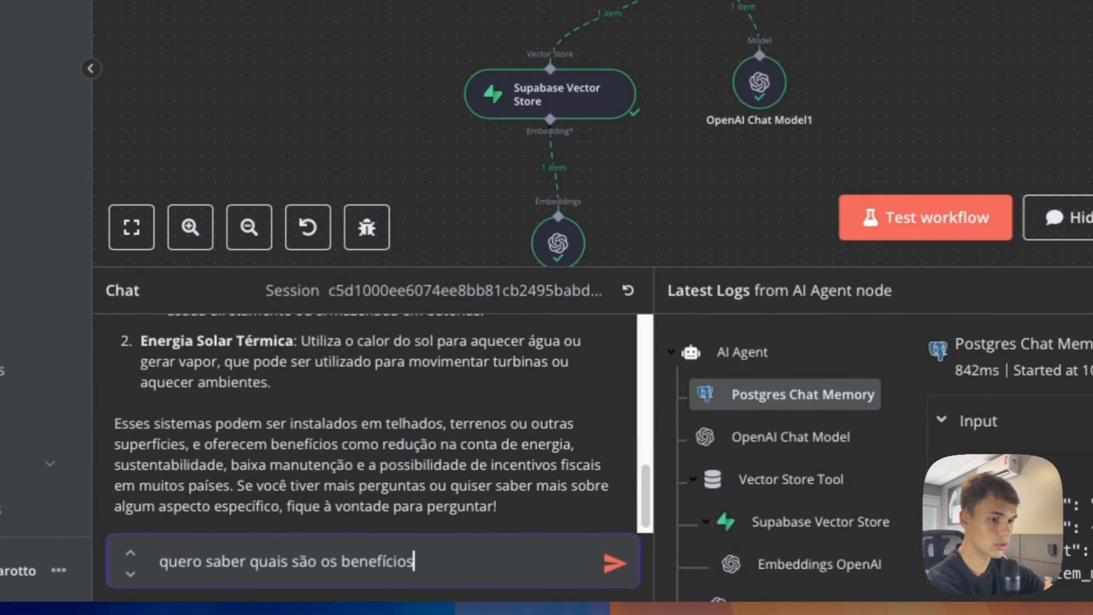
{"action": "key", "text": "Return"}
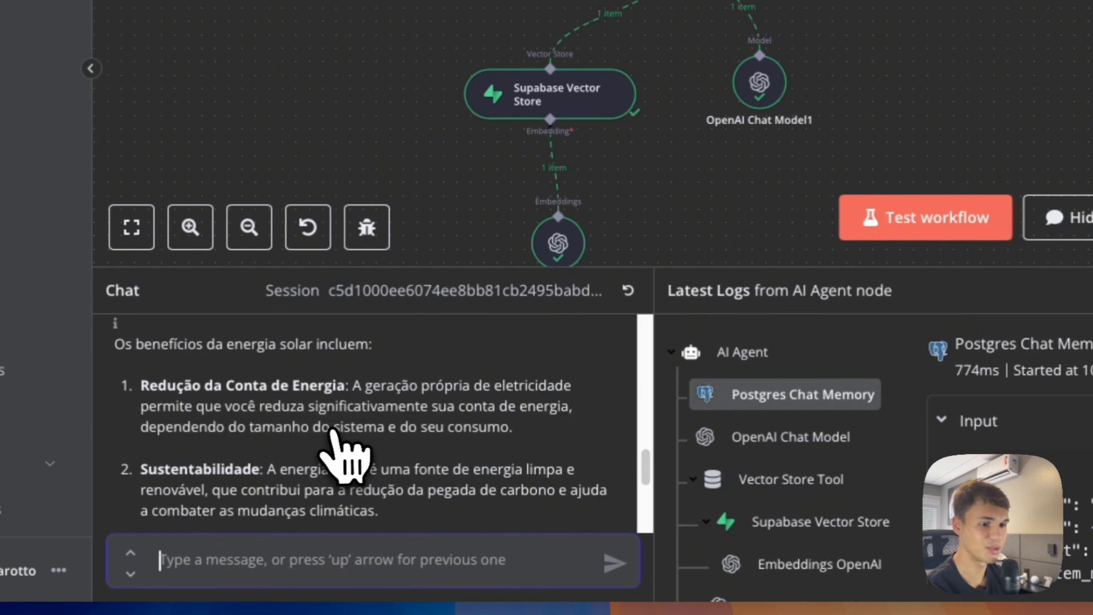
{"action": "scroll", "coordinate": [301, 426], "scroll_direction": "down", "scroll_amount": 2}
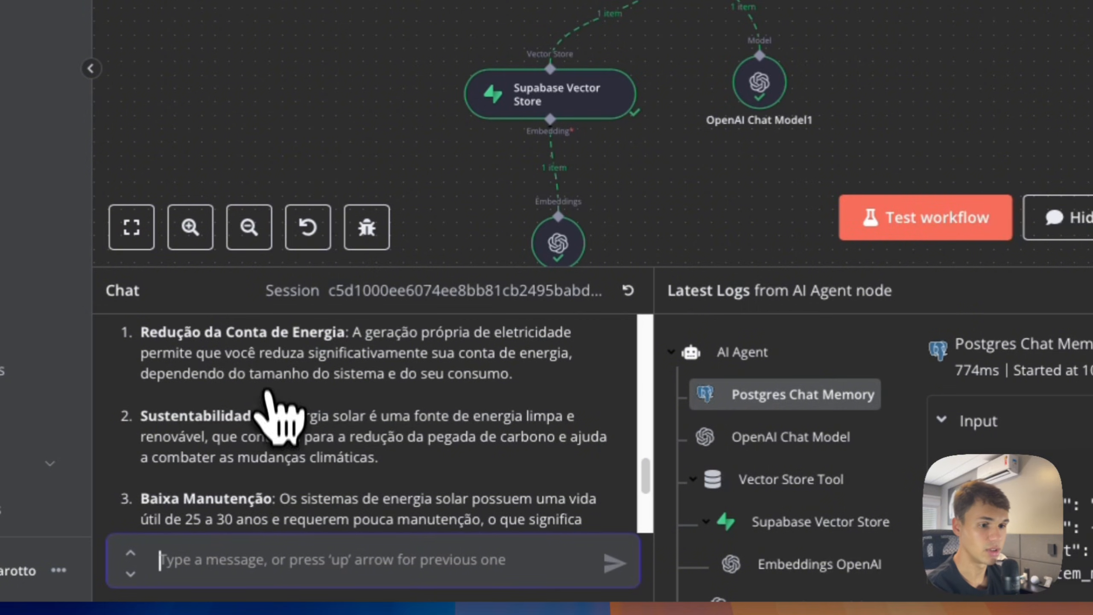
{"action": "scroll", "coordinate": [312, 464], "scroll_direction": "down", "scroll_amount": 1}
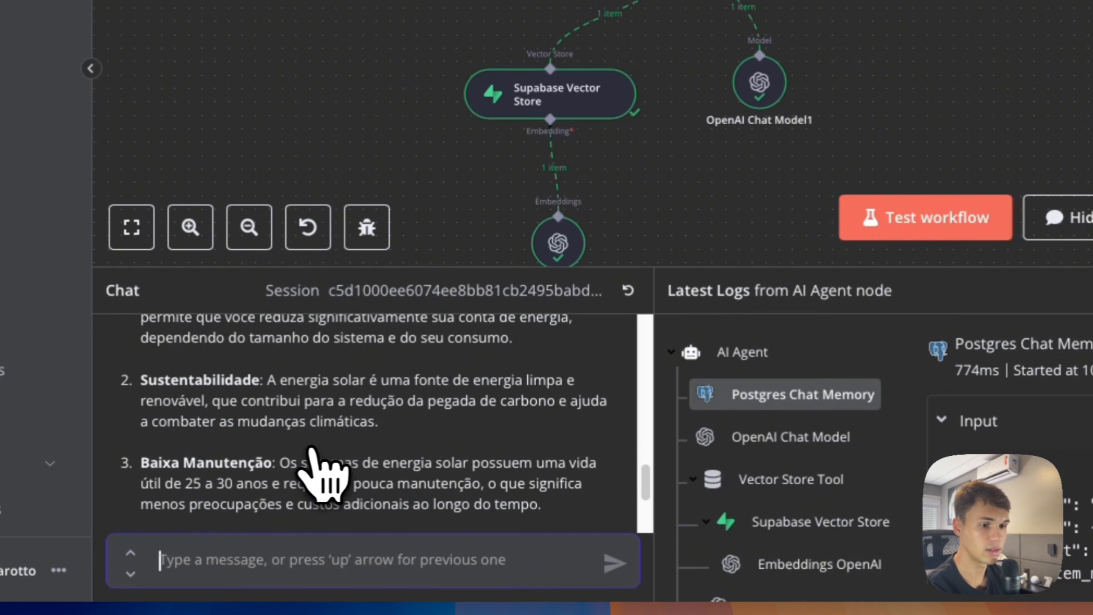
{"action": "scroll", "coordinate": [431, 448], "scroll_direction": "down", "scroll_amount": 2}
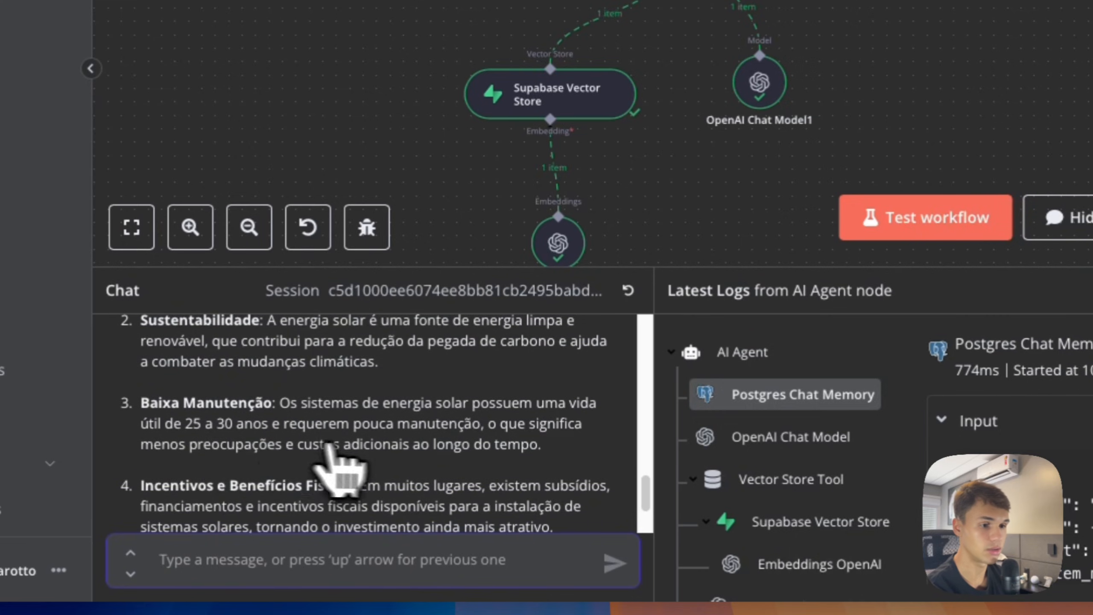
{"action": "scroll", "coordinate": [400, 453], "scroll_direction": "down", "scroll_amount": 2}
{"action": "scroll", "coordinate": [400, 465], "scroll_direction": "down", "scroll_amount": 1}
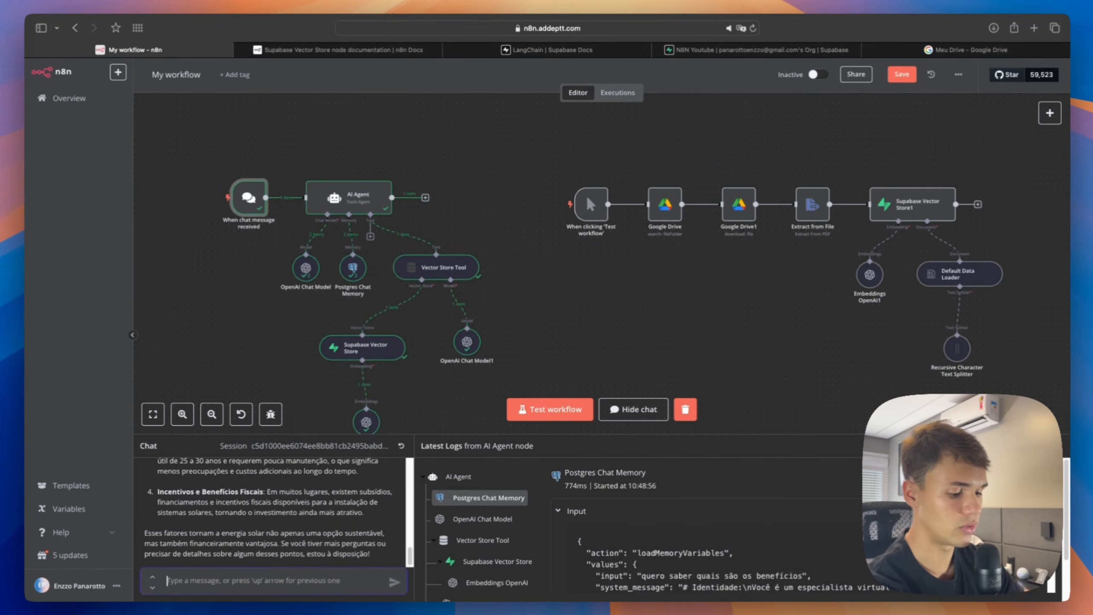
Step: Ask the agent 'como funciona os preços?' and read its pricing answer ending at R$ 31.000
{"action": "type", "text": "como"}
{"action": "type", "text": " funcio"}
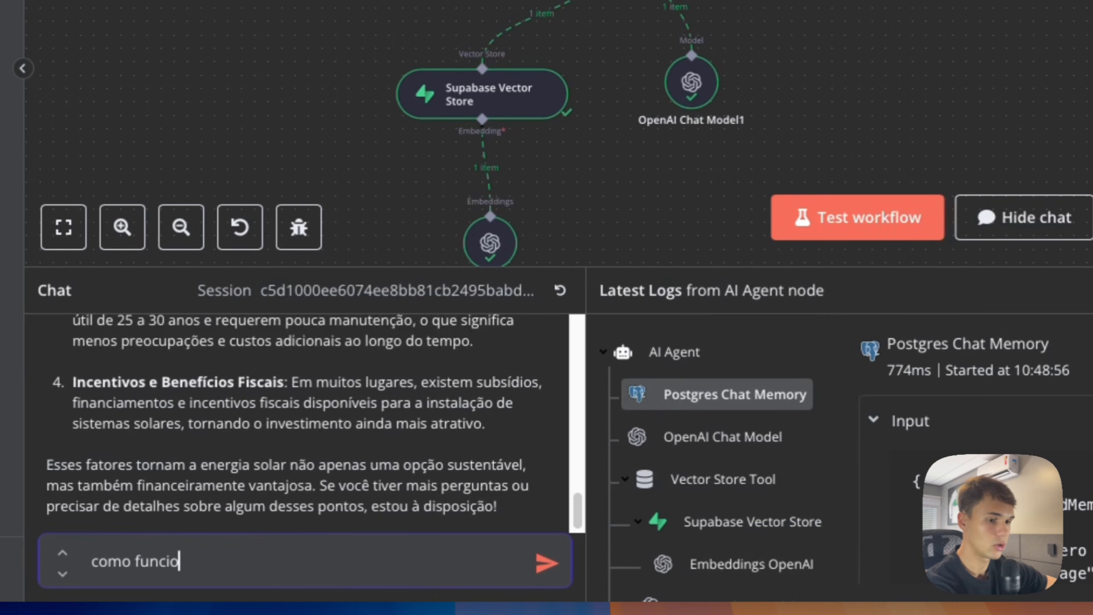
{"action": "type", "text": "na os preços"}
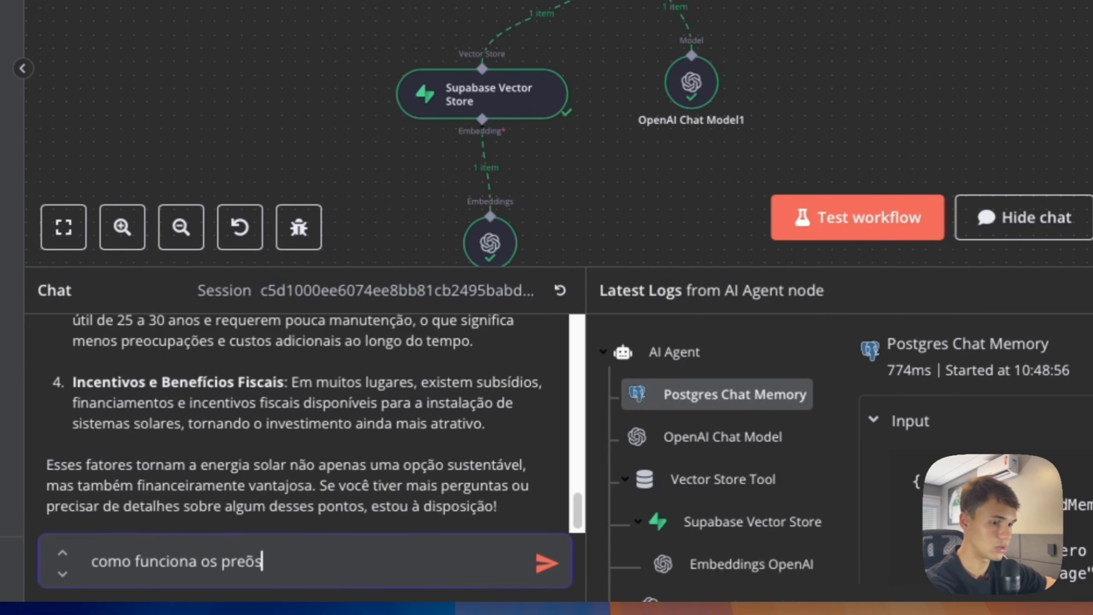
{"action": "type", "text": "?"}
{"action": "key", "text": "Return"}
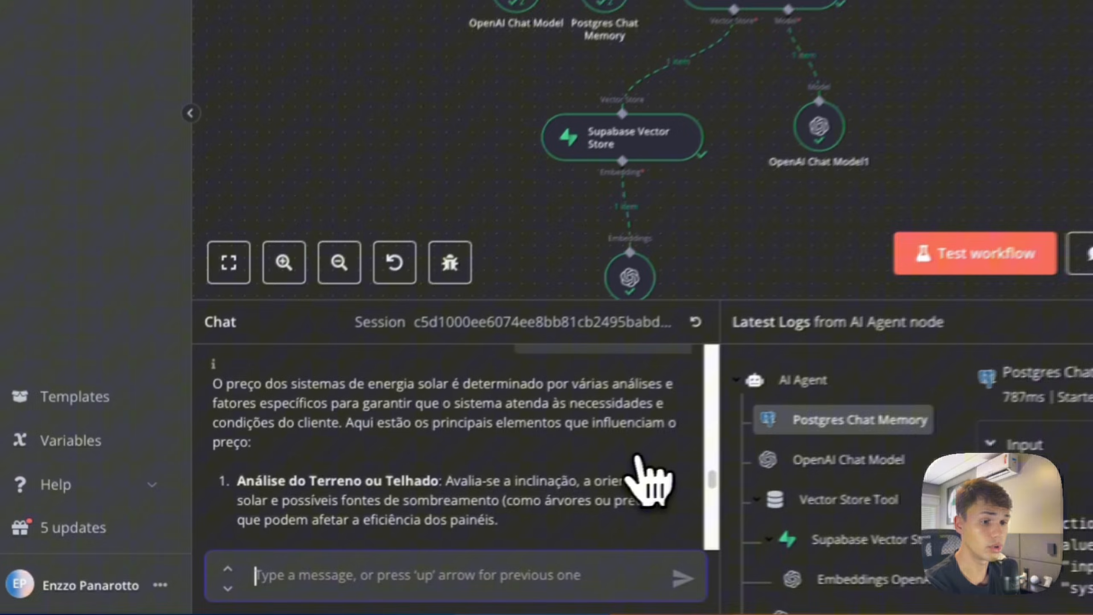
{"action": "scroll", "coordinate": [638, 457], "scroll_direction": "down", "scroll_amount": 1}
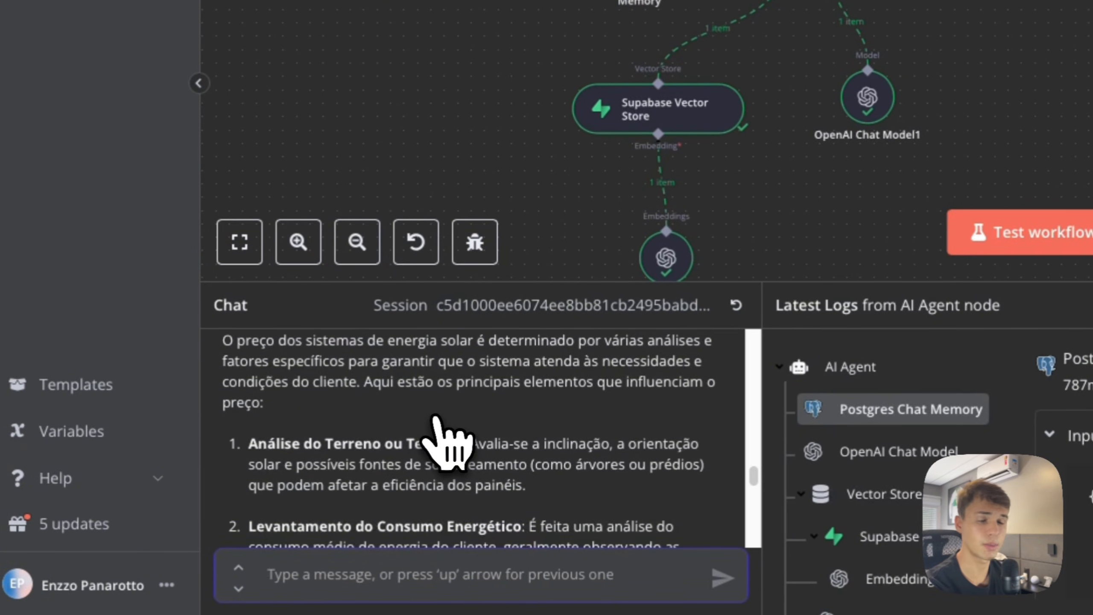
{"action": "scroll", "coordinate": [510, 422], "scroll_direction": "down", "scroll_amount": 1}
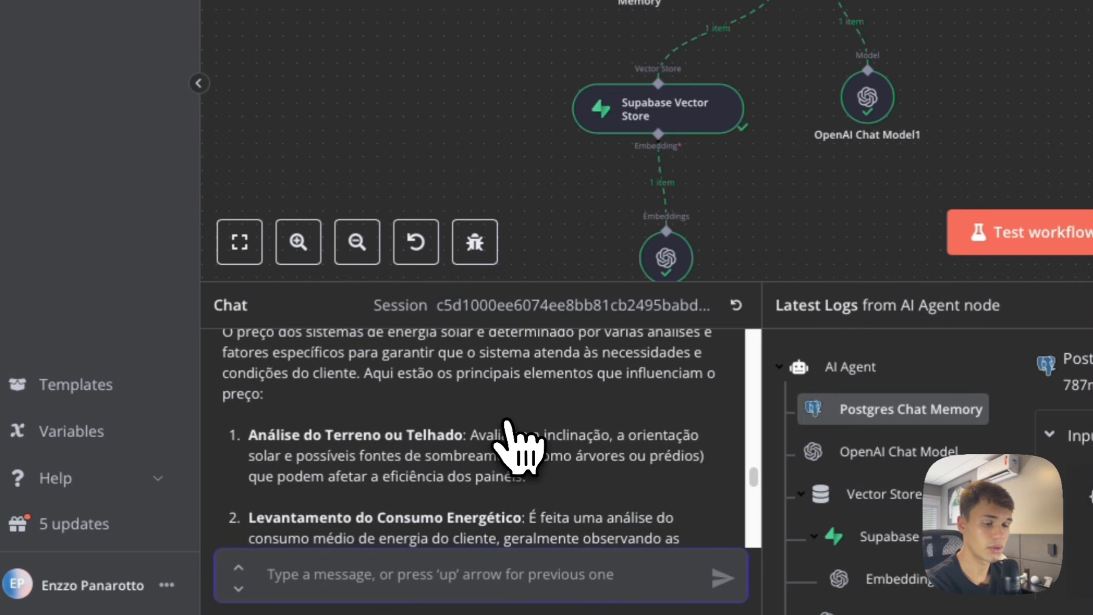
{"action": "scroll", "coordinate": [509, 426], "scroll_direction": "down", "scroll_amount": 2}
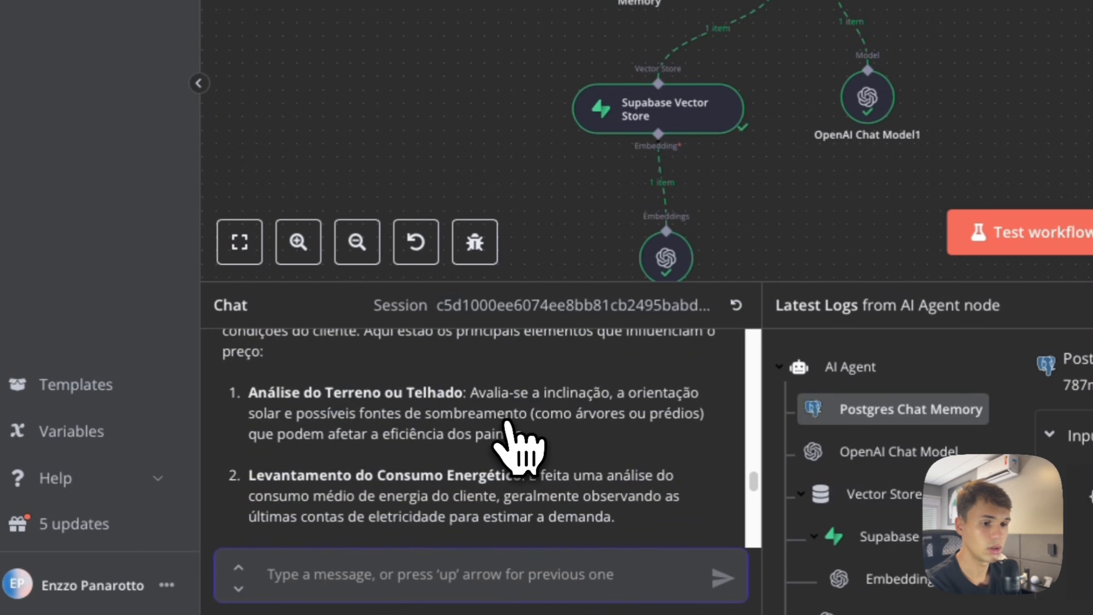
{"action": "scroll", "coordinate": [507, 426], "scroll_direction": "down", "scroll_amount": 6}
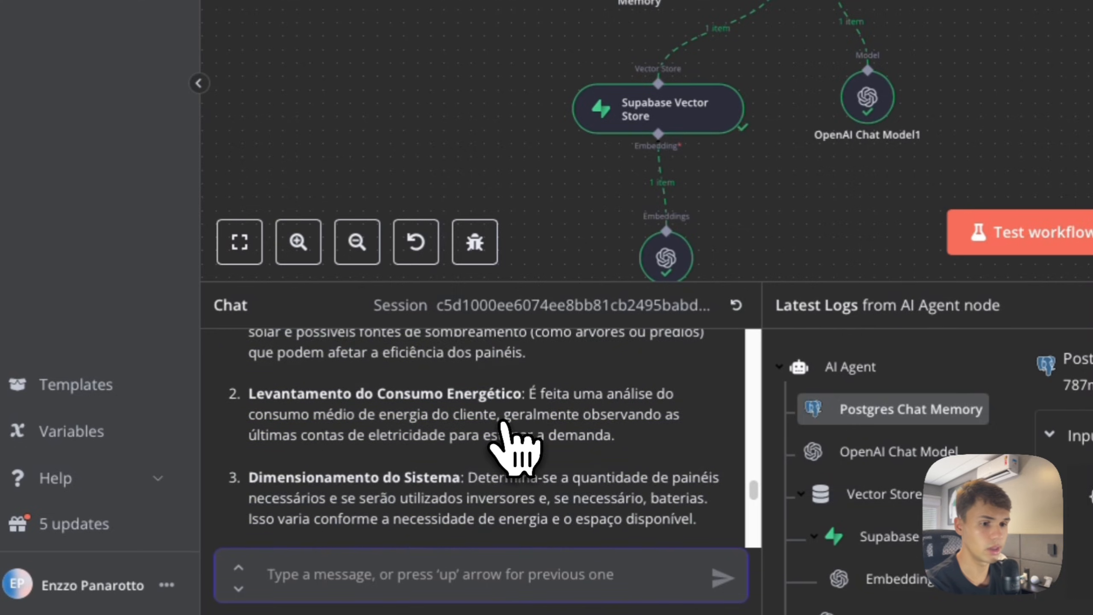
{"action": "scroll", "coordinate": [512, 448], "scroll_direction": "down", "scroll_amount": 1}
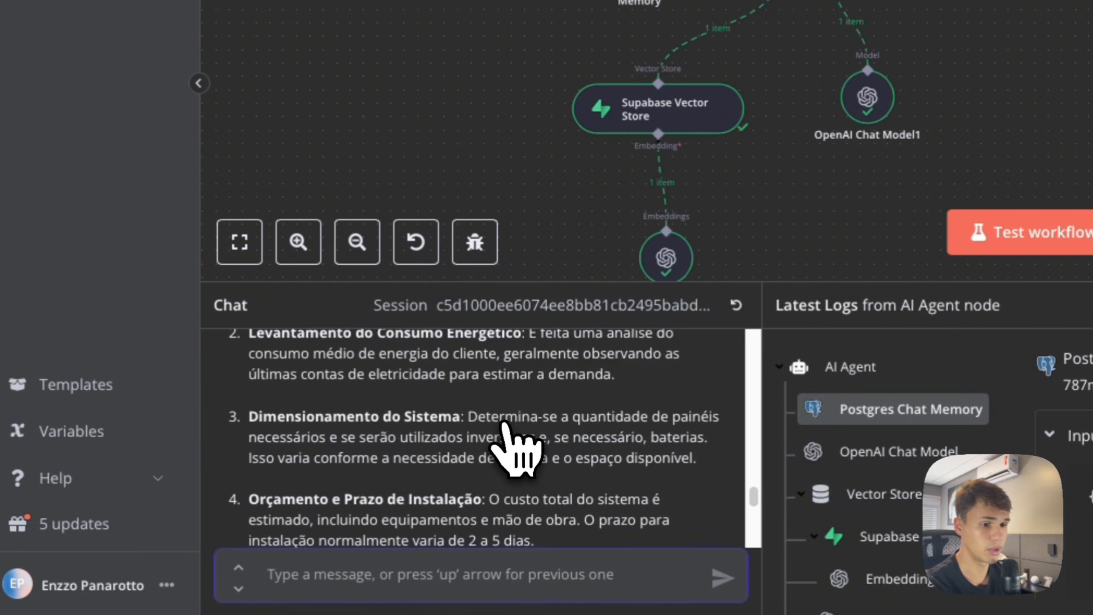
{"action": "scroll", "coordinate": [507, 428], "scroll_direction": "down", "scroll_amount": 3}
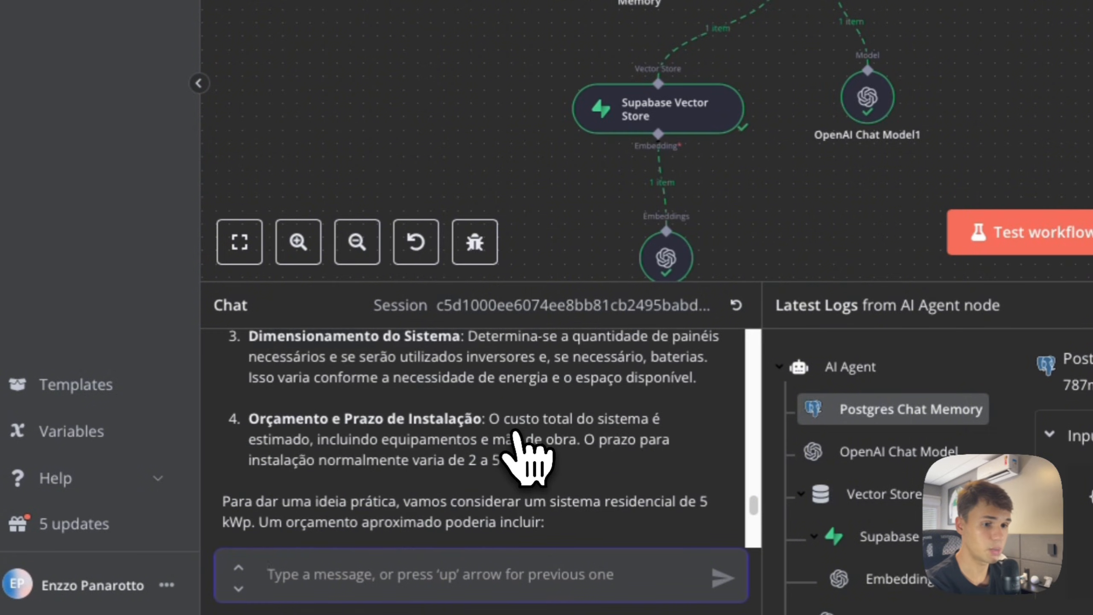
{"action": "scroll", "coordinate": [517, 435], "scroll_direction": "down", "scroll_amount": 4}
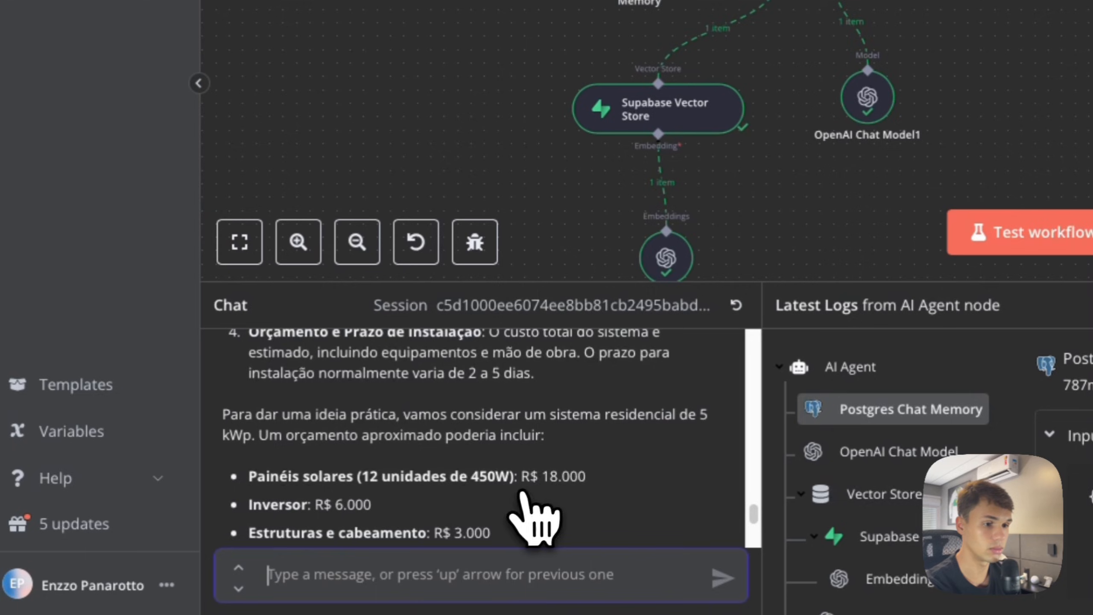
{"action": "scroll", "coordinate": [577, 489], "scroll_direction": "down", "scroll_amount": 3}
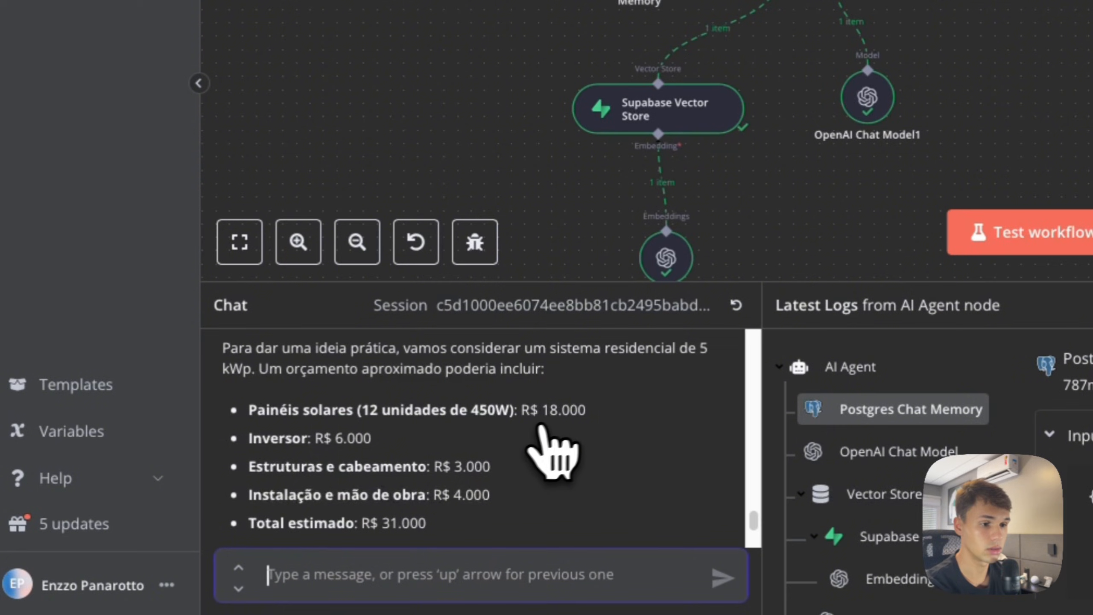
{"action": "scroll", "coordinate": [559, 422], "scroll_direction": "down", "scroll_amount": 1}
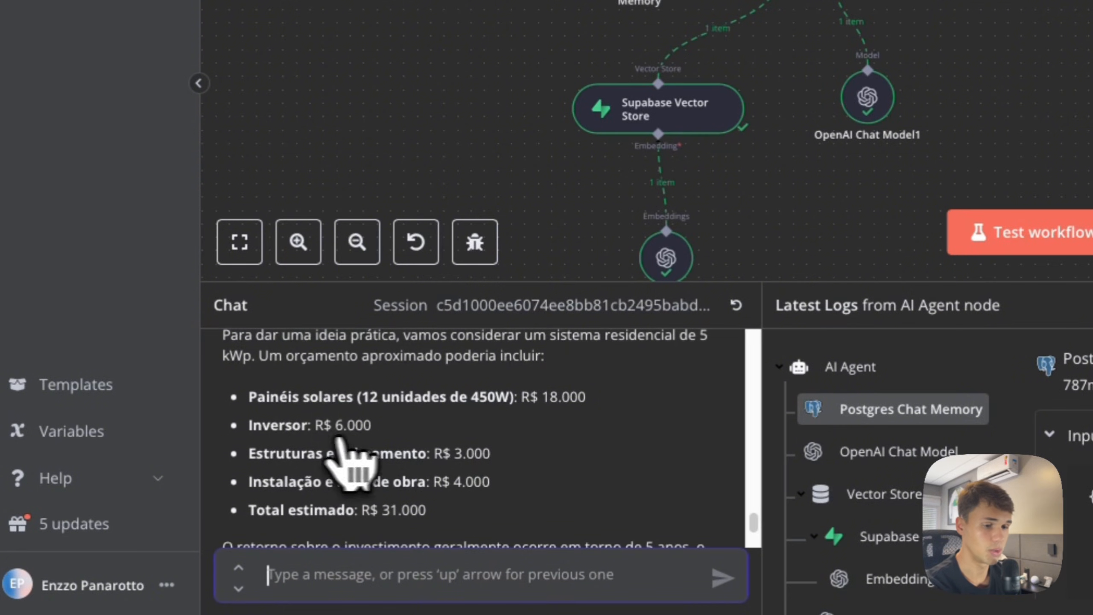
{"action": "scroll", "coordinate": [551, 426], "scroll_direction": "down", "scroll_amount": 1}
{"action": "scroll", "coordinate": [552, 426], "scroll_direction": "down", "scroll_amount": 2}
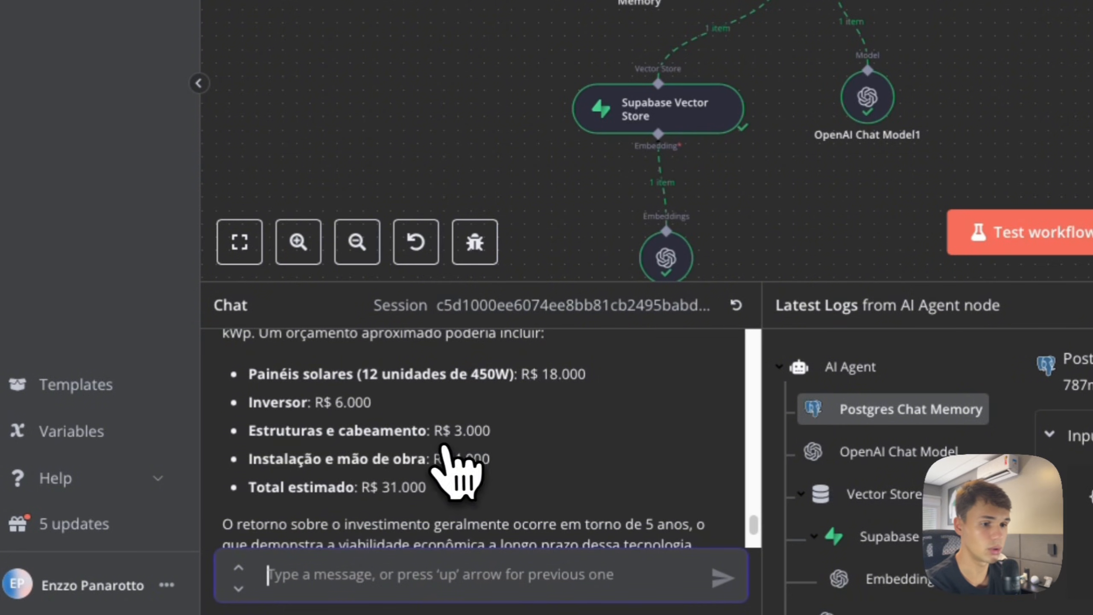
{"action": "scroll", "coordinate": [478, 457], "scroll_direction": "down", "scroll_amount": 1}
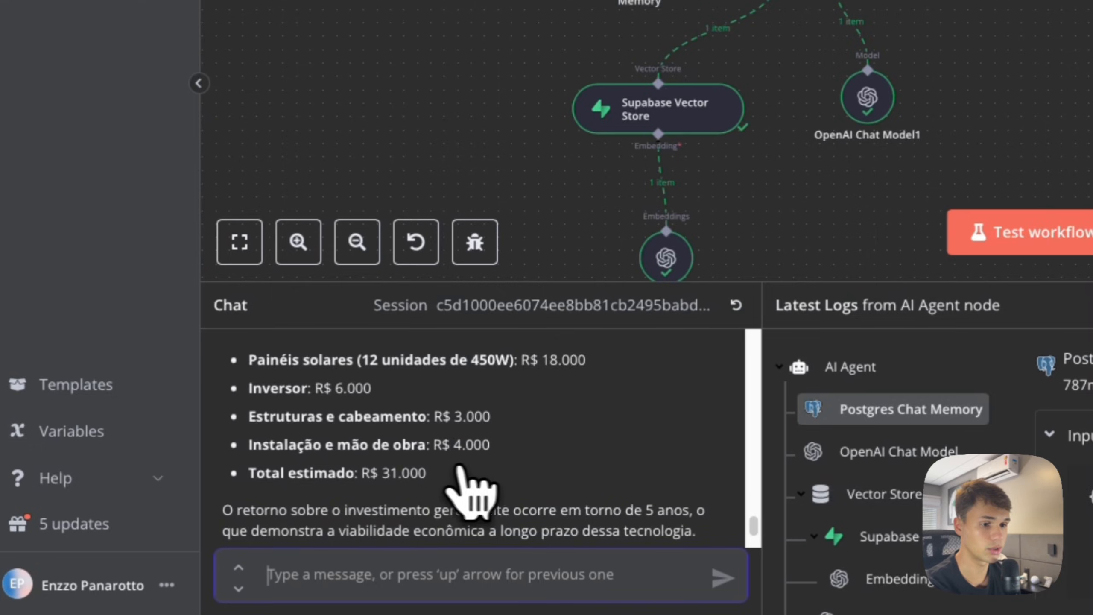
{"action": "scroll", "coordinate": [482, 465], "scroll_direction": "down", "scroll_amount": 3}
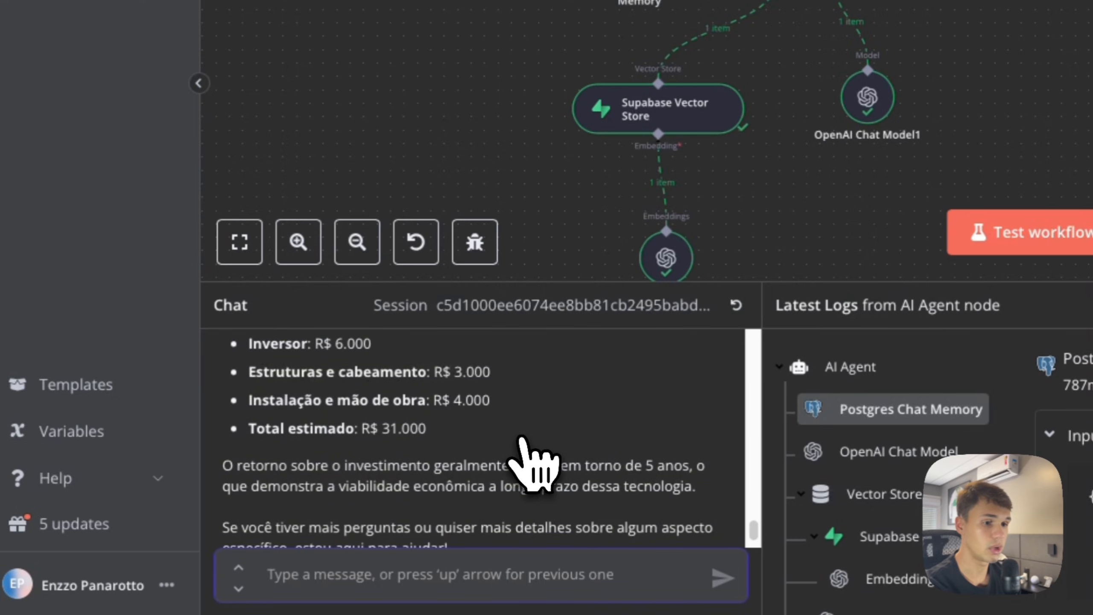
{"action": "scroll", "coordinate": [522, 441], "scroll_direction": "down", "scroll_amount": 1}
{"action": "scroll", "coordinate": [522, 442], "scroll_direction": "down", "scroll_amount": 1}
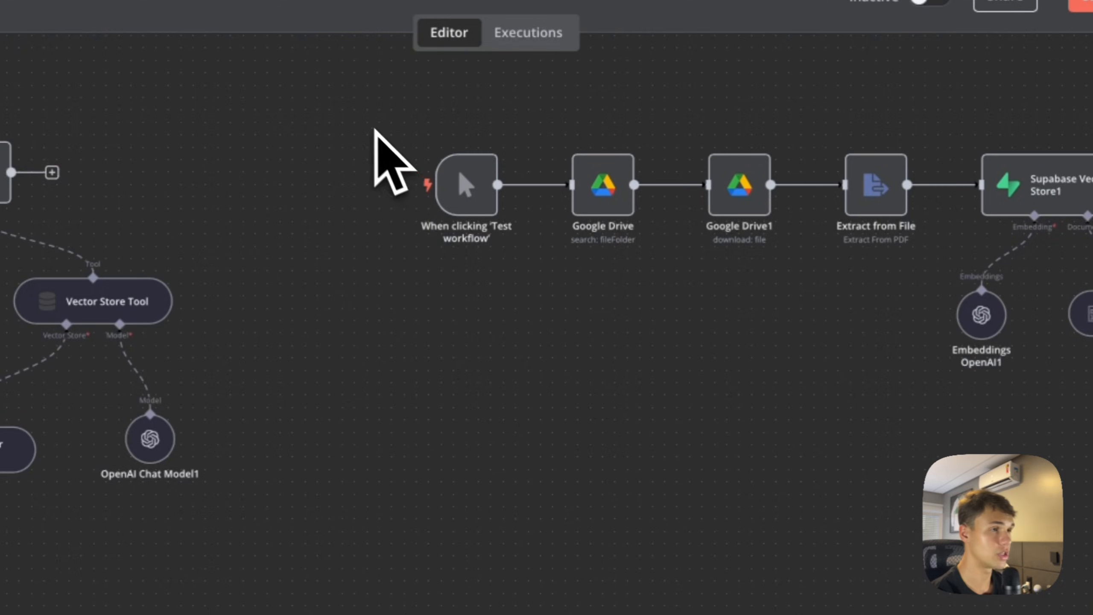
Step: Move the Google Drive document-loading nodes below the agent flow and save the workflow
{"action": "left_click_drag", "start_coordinate": [559, 159], "coordinate": [1008, 349]}
{"action": "left_click_drag", "start_coordinate": [129, 8], "coordinate": [190, 585]}
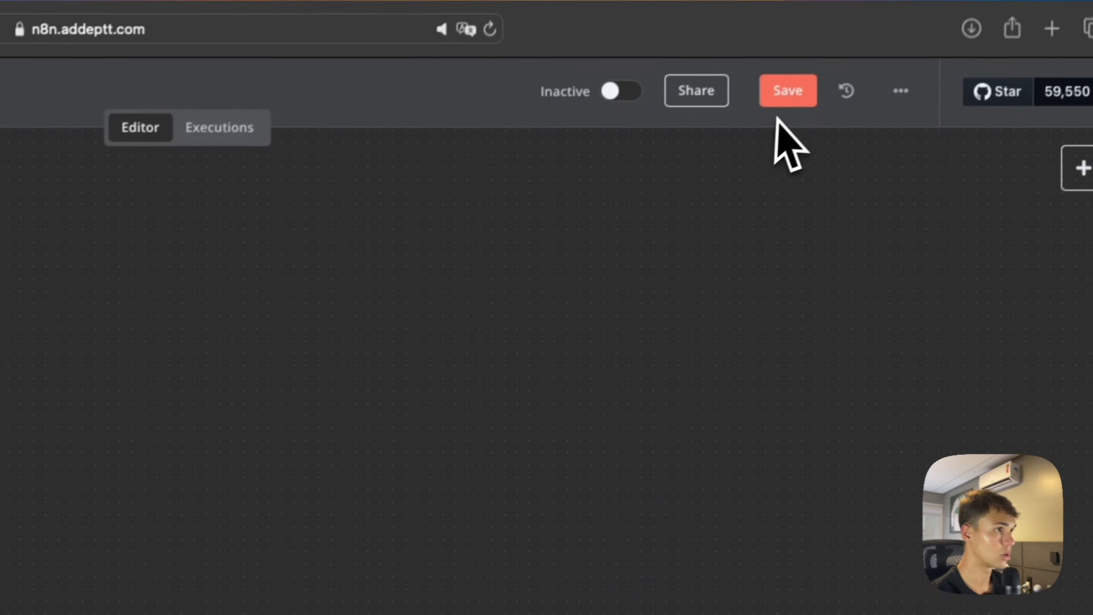
{"action": "left_click", "coordinate": [784, 105]}
Step: Rename the workflow to 'Energia Solar'
{"action": "left_click", "coordinate": [303, 105]}
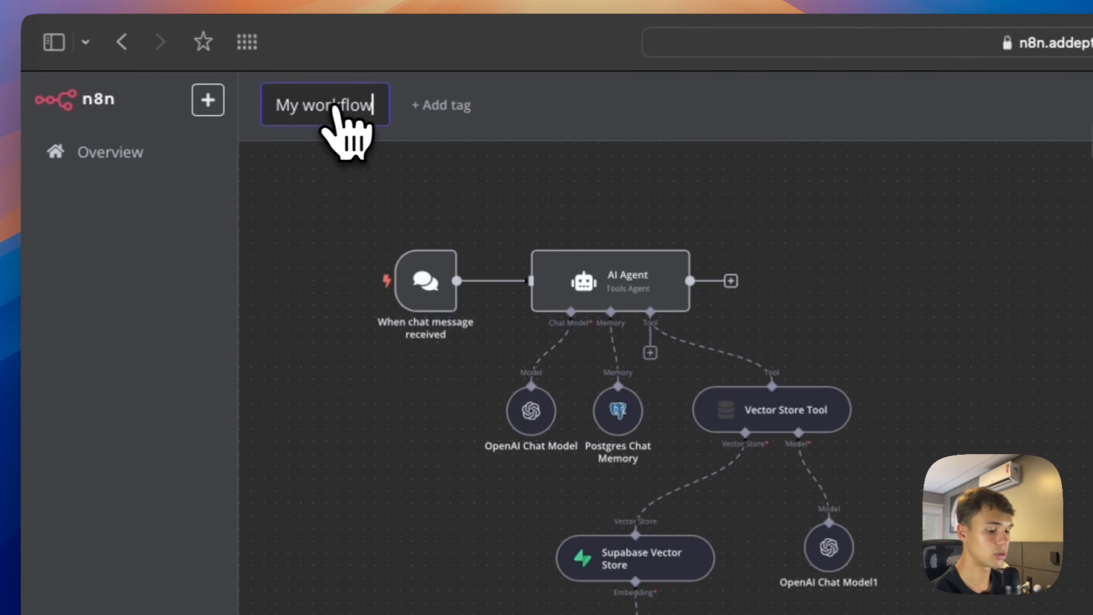
{"action": "type", "text": "Ener"}
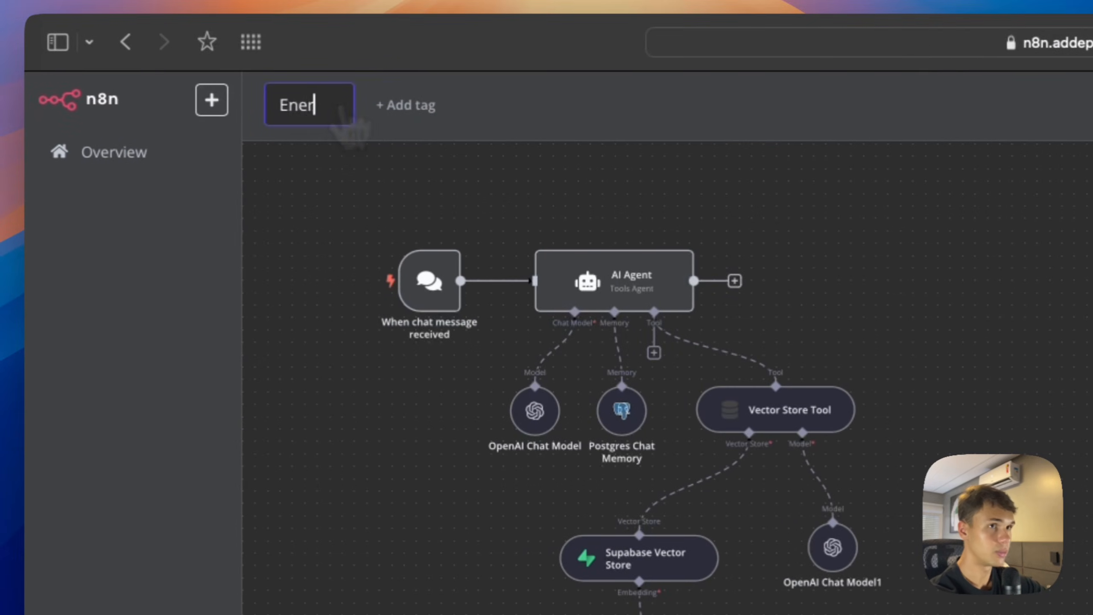
{"action": "type", "text": "gia Solar"}
{"action": "key", "text": "Return"}
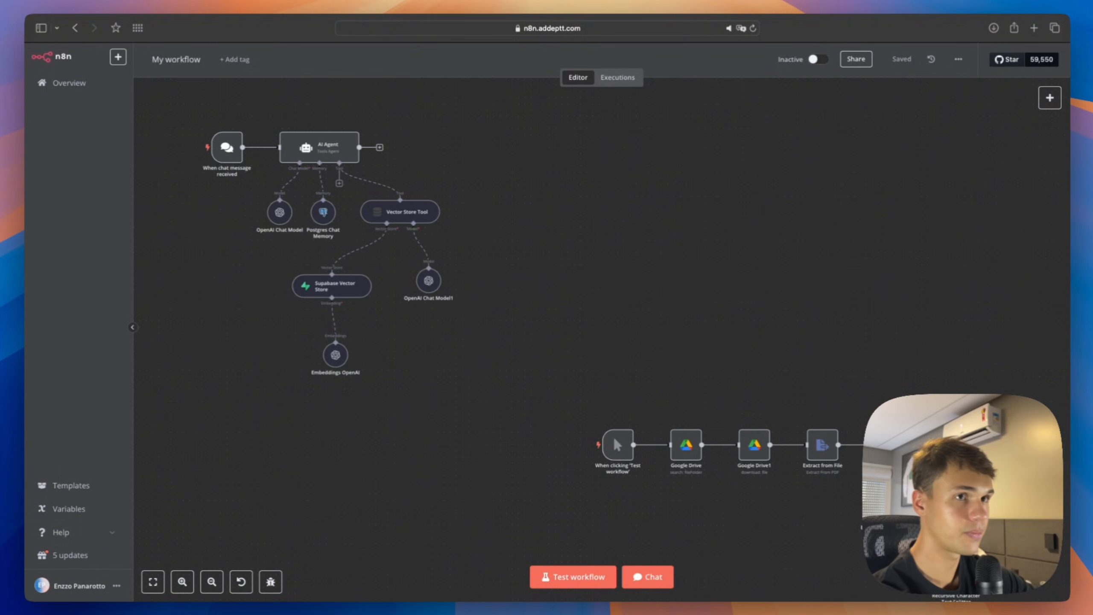
Step: Create a new workflow 'Verificar Disponibilidade' triggered when called by another workflow
{"action": "left_click", "coordinate": [79, 84]}
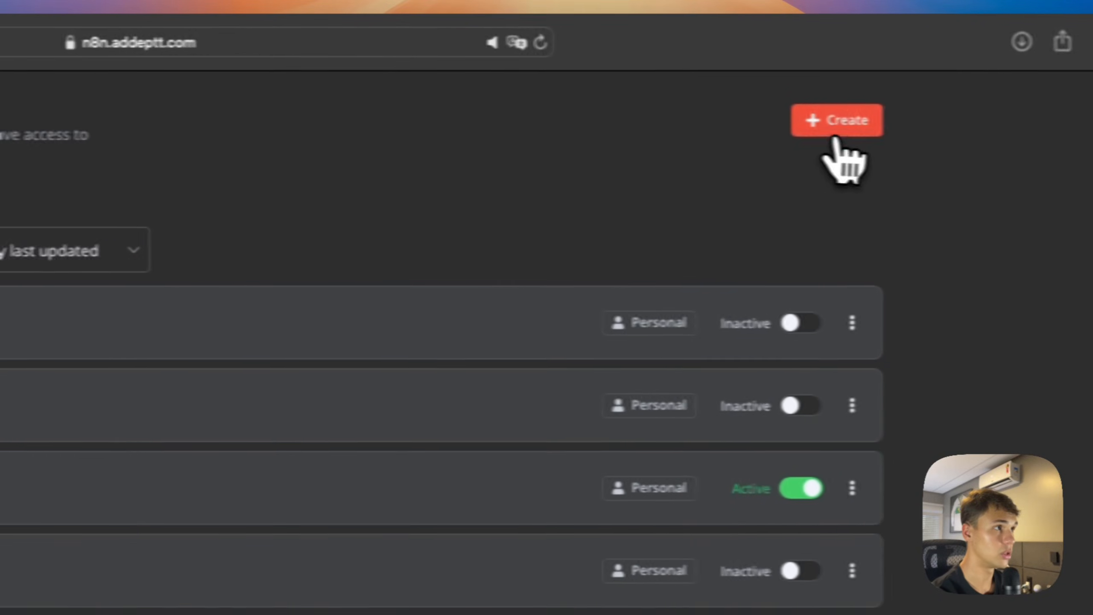
{"action": "left_click", "coordinate": [835, 135]}
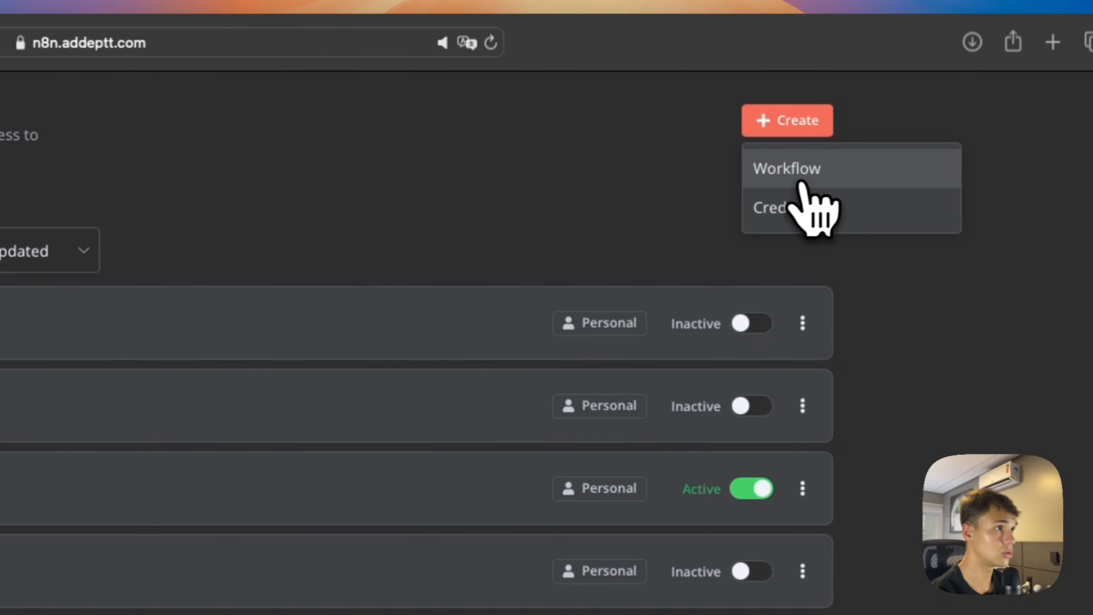
{"action": "left_click", "coordinate": [856, 184]}
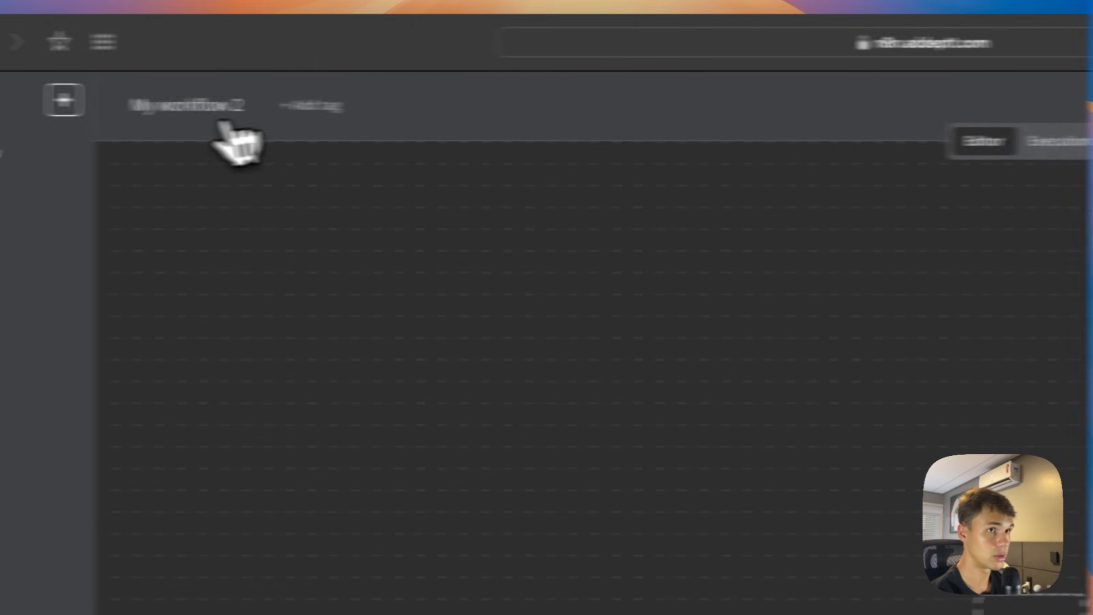
{"action": "left_click", "coordinate": [329, 109]}
{"action": "type", "text": "Ve"}
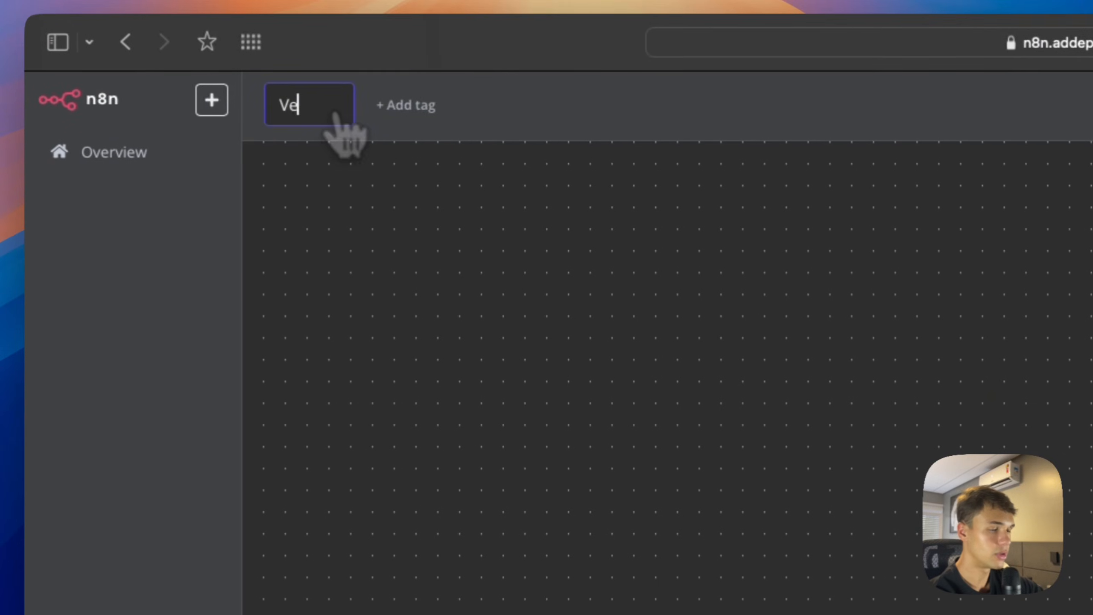
{"action": "type", "text": "rificar Disponibilida"}
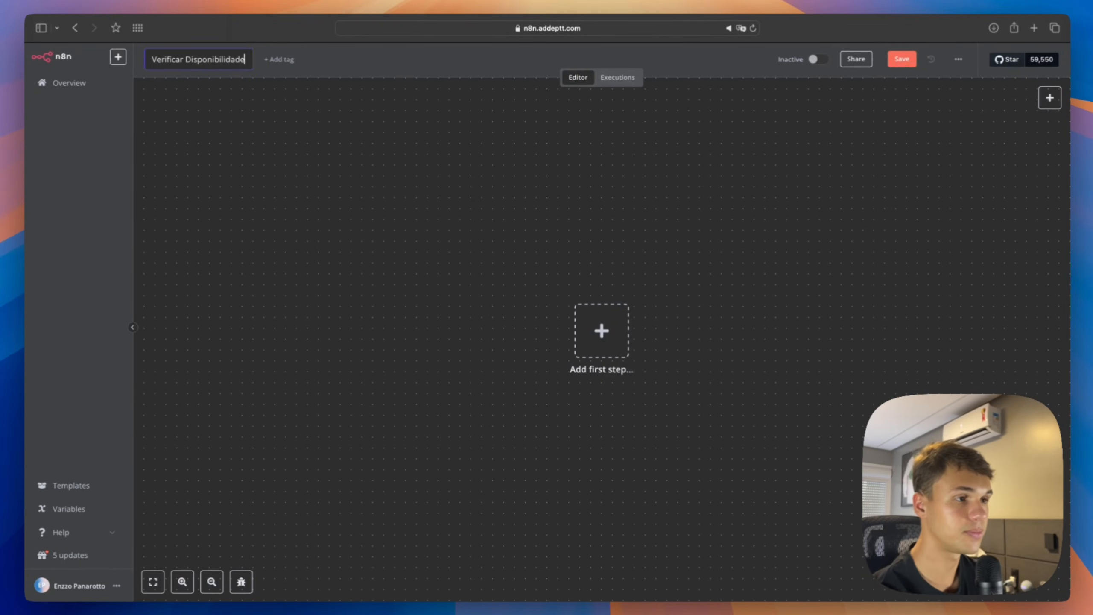
{"action": "left_click", "coordinate": [602, 331]}
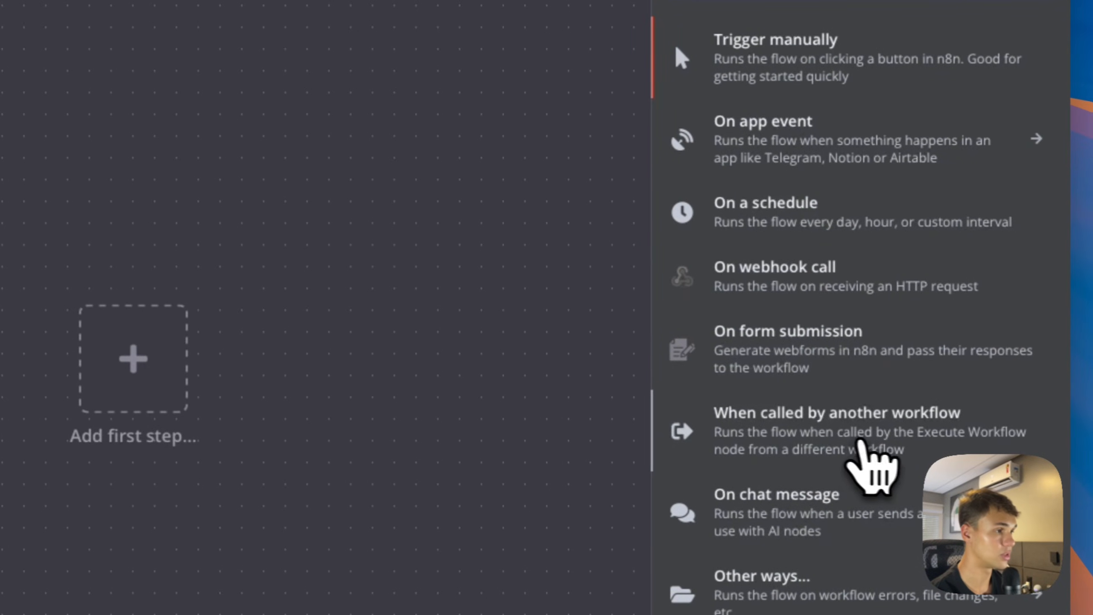
{"action": "left_click", "coordinate": [895, 442]}
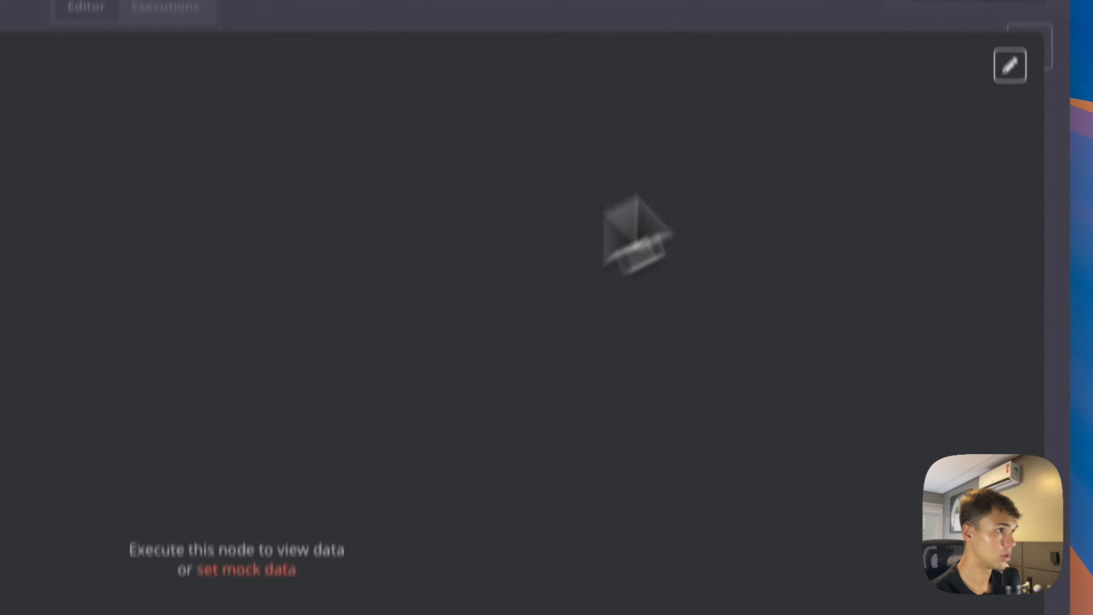
{"action": "left_click", "coordinate": [879, 105]}
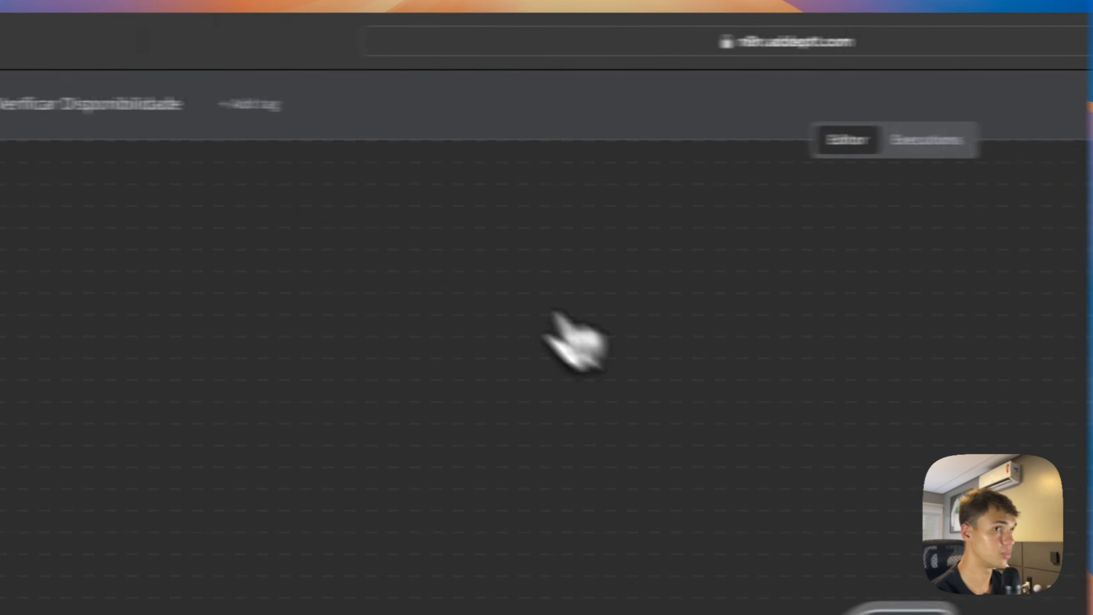
Step: Create another new workflow titled 'Agendar Horário'
{"action": "left_click", "coordinate": [113, 152]}
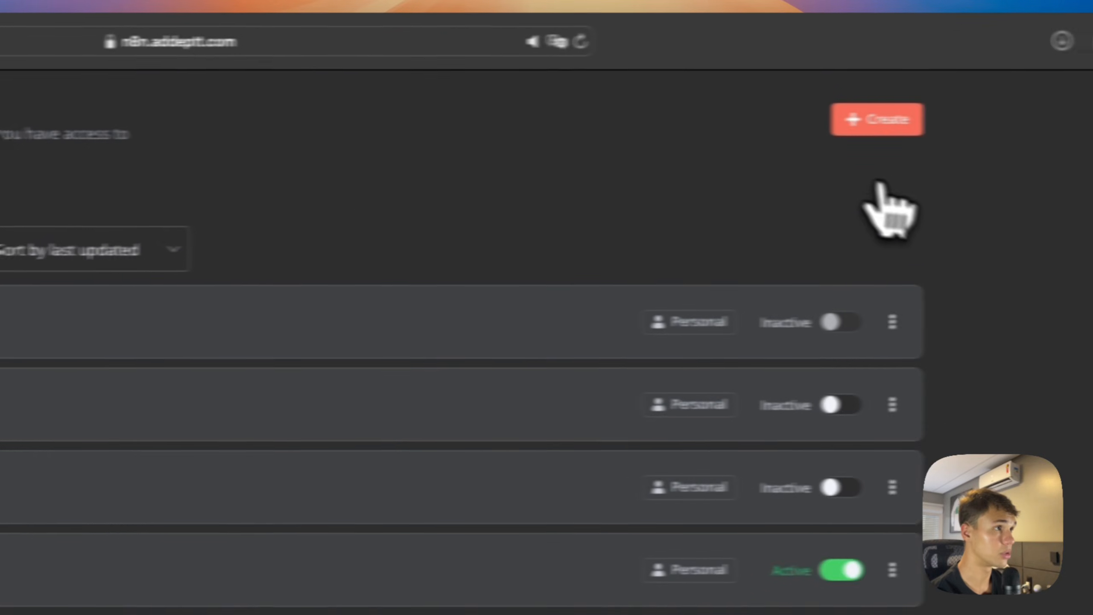
{"action": "mouse_move", "coordinate": [805, 130]}
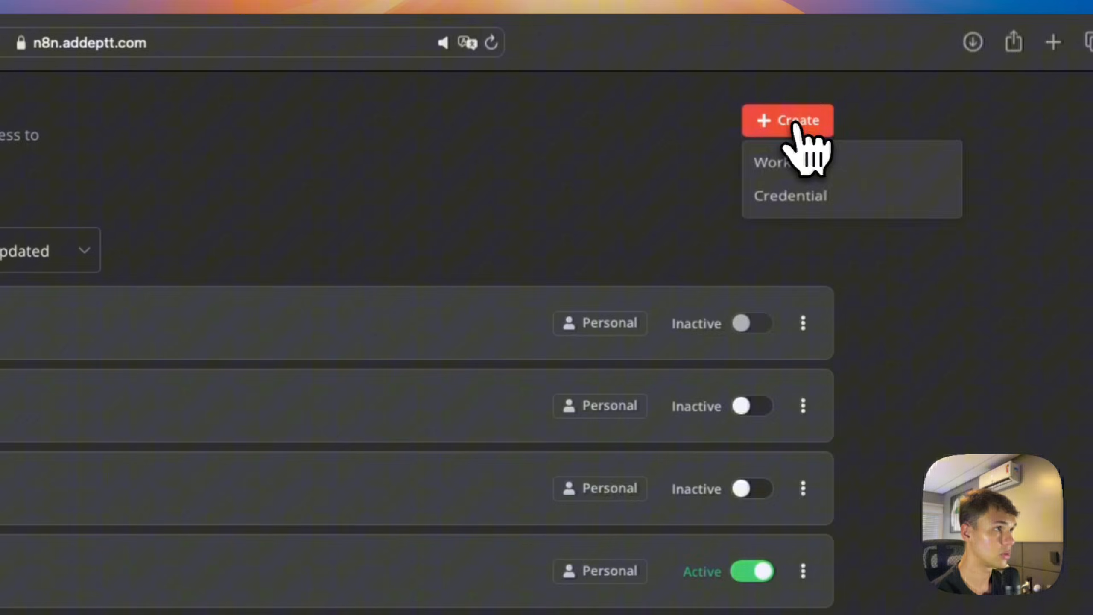
{"action": "left_click", "coordinate": [801, 170]}
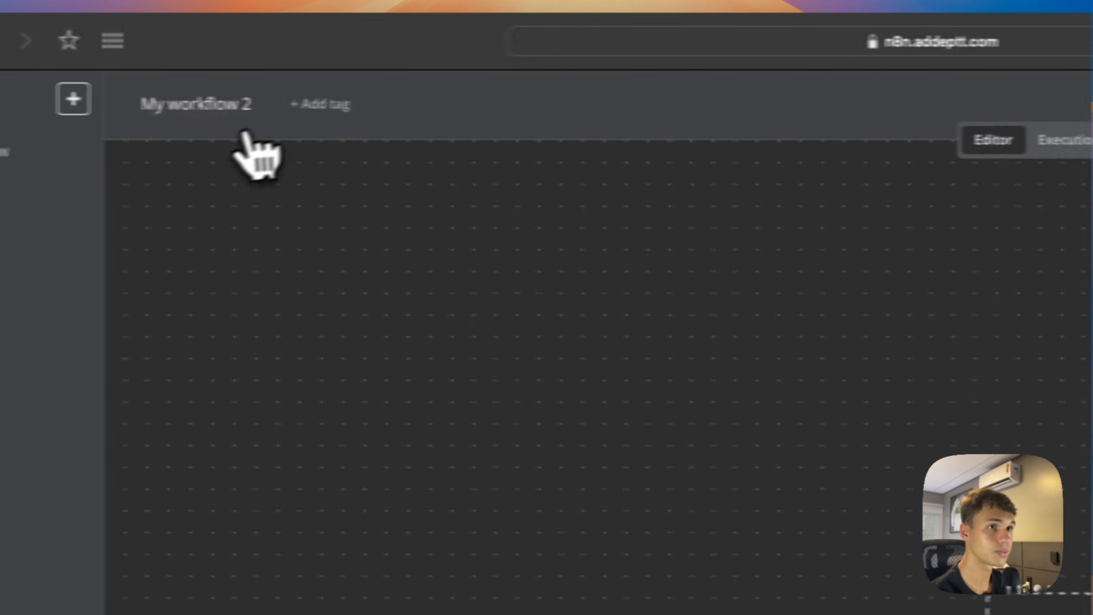
{"action": "left_click", "coordinate": [224, 110]}
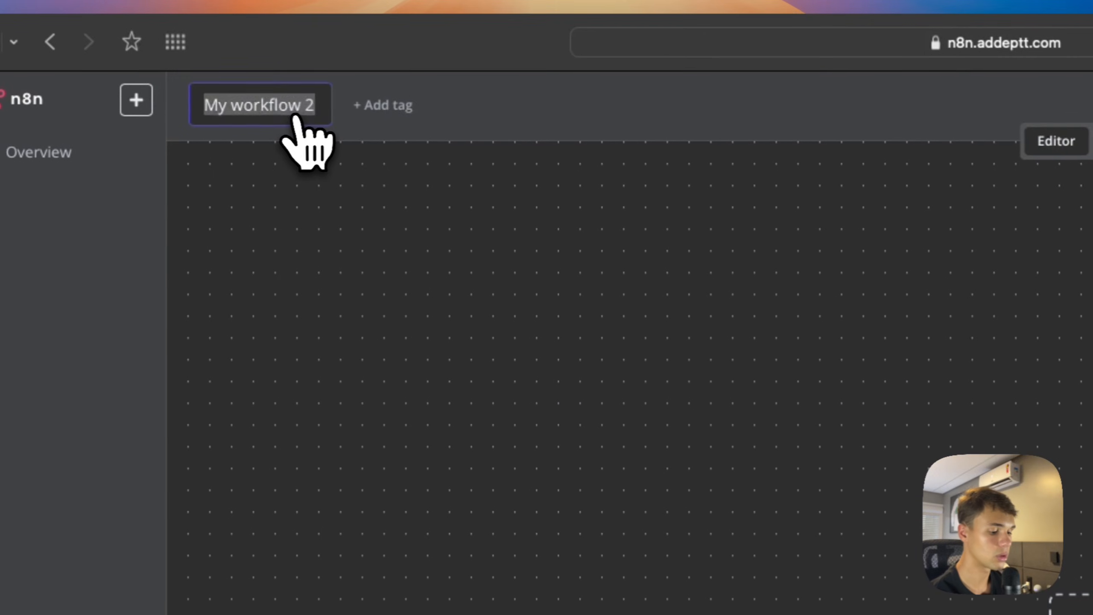
{"action": "type", "text": "Agendar H"}
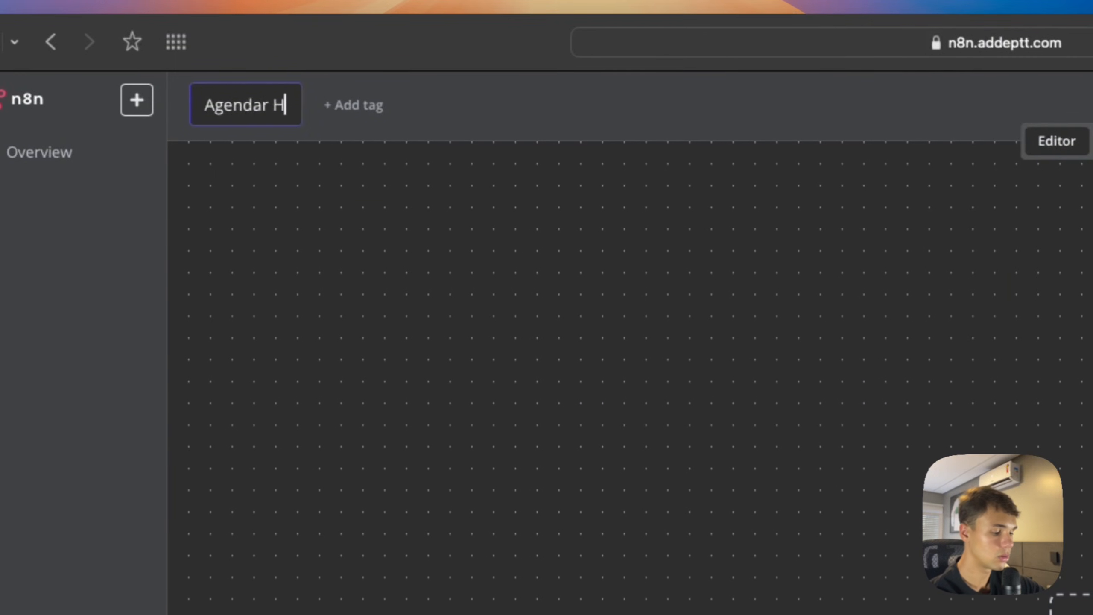
{"action": "type", "text": "orário"}
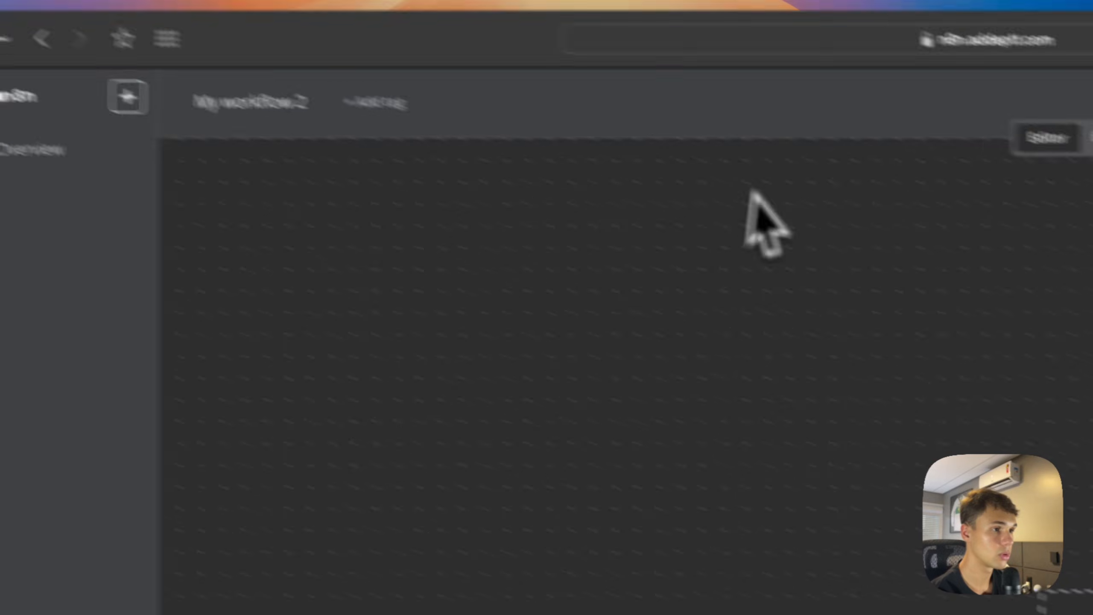
Step: Give Agendar Horário a 'When called by another workflow' trigger, save it, and reopen Energia Solar
{"action": "left_click", "coordinate": [1076, 609]}
{"action": "left_click", "coordinate": [866, 512]}
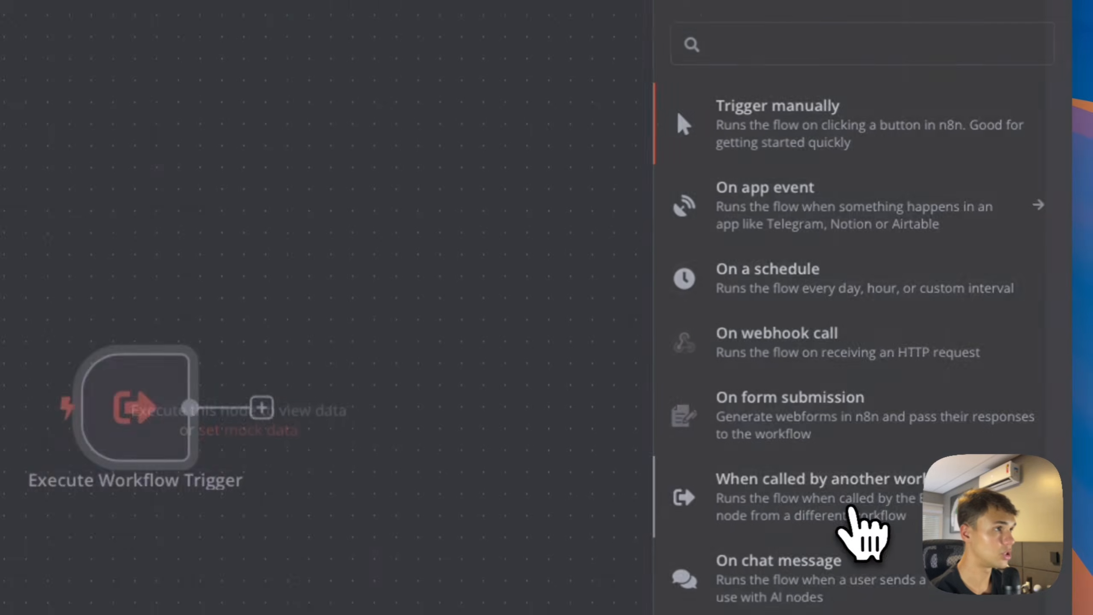
{"action": "left_click", "coordinate": [637, 123]}
{"action": "left_click", "coordinate": [775, 102]}
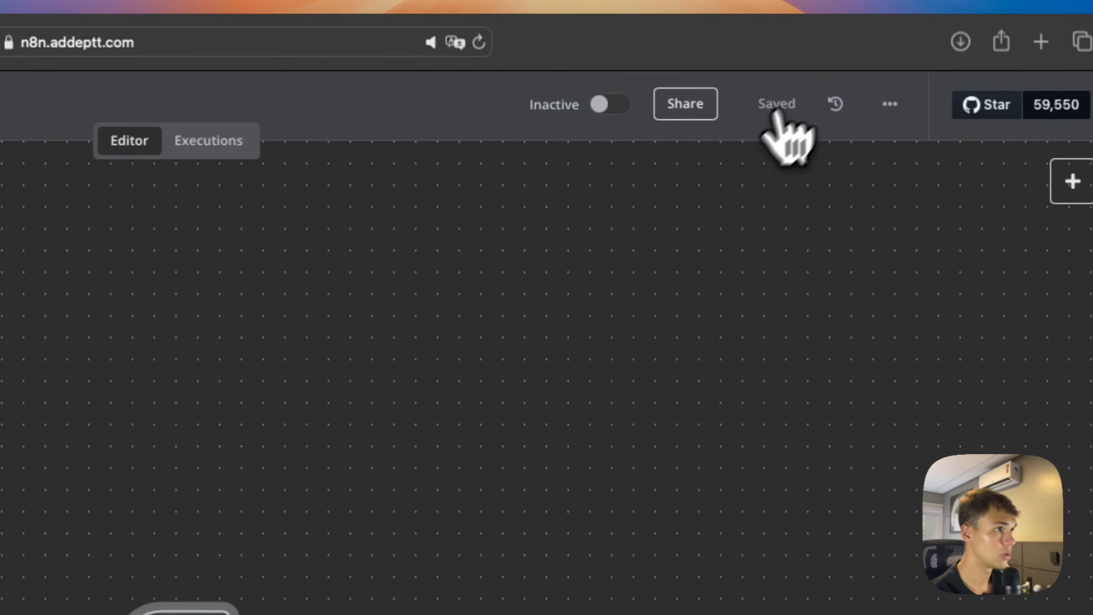
{"action": "left_click", "coordinate": [84, 159]}
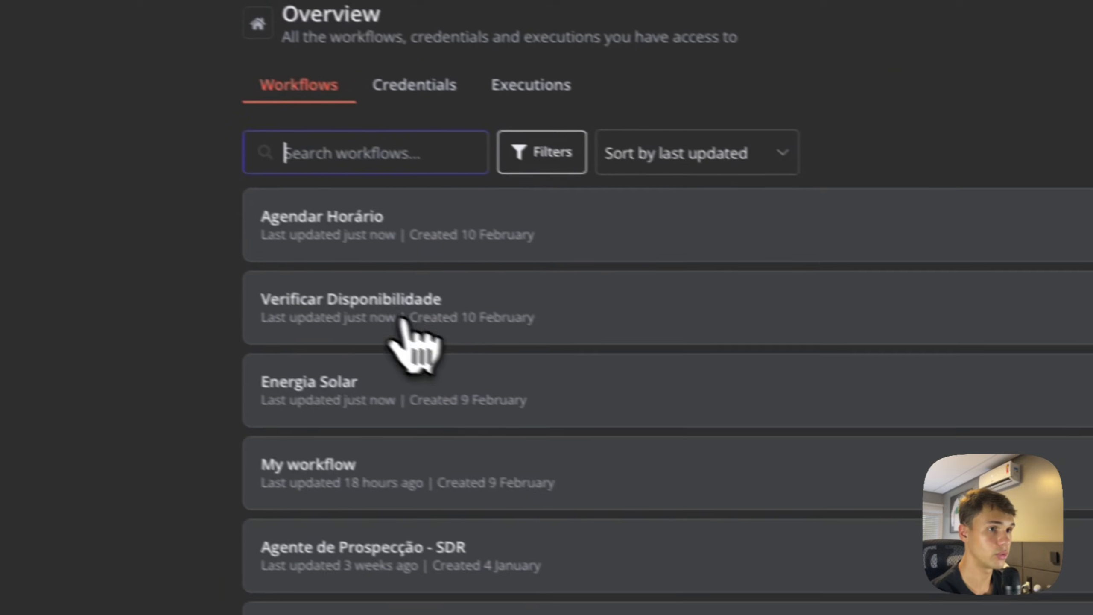
{"action": "left_click", "coordinate": [349, 379]}
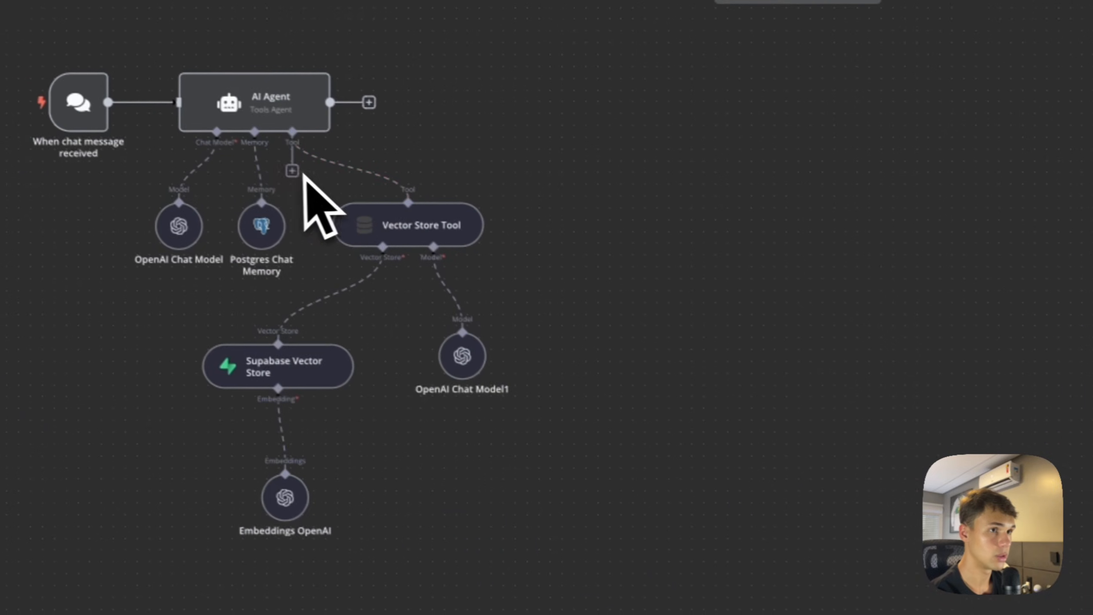
Step: Add a Call n8n Workflow Tool to the AI Agent that calls Verificar Disponibilidade
{"action": "left_click", "coordinate": [202, 130]}
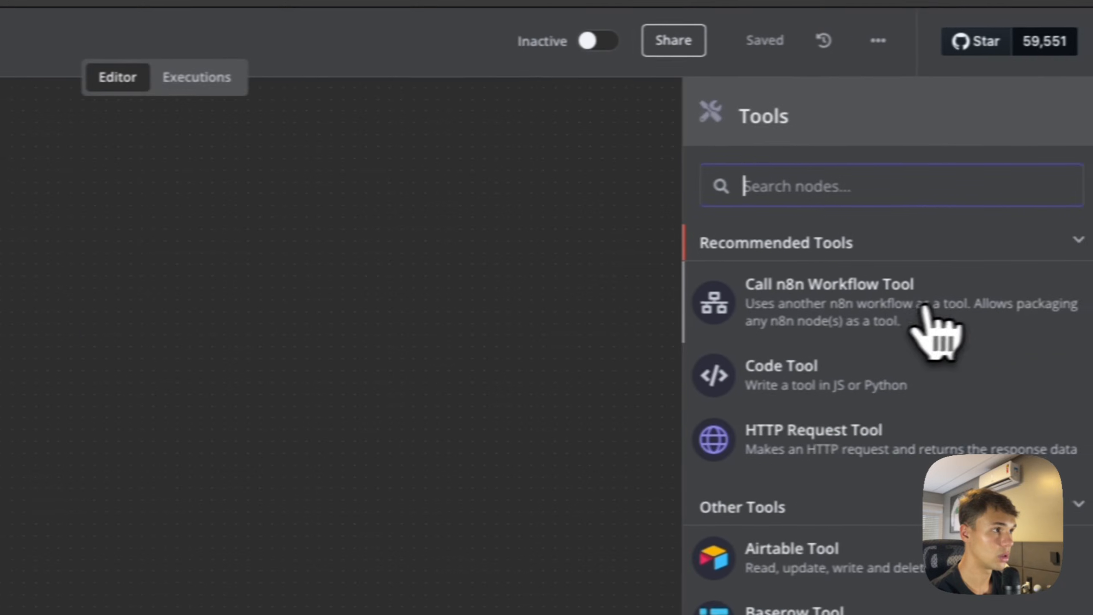
{"action": "left_click", "coordinate": [904, 326]}
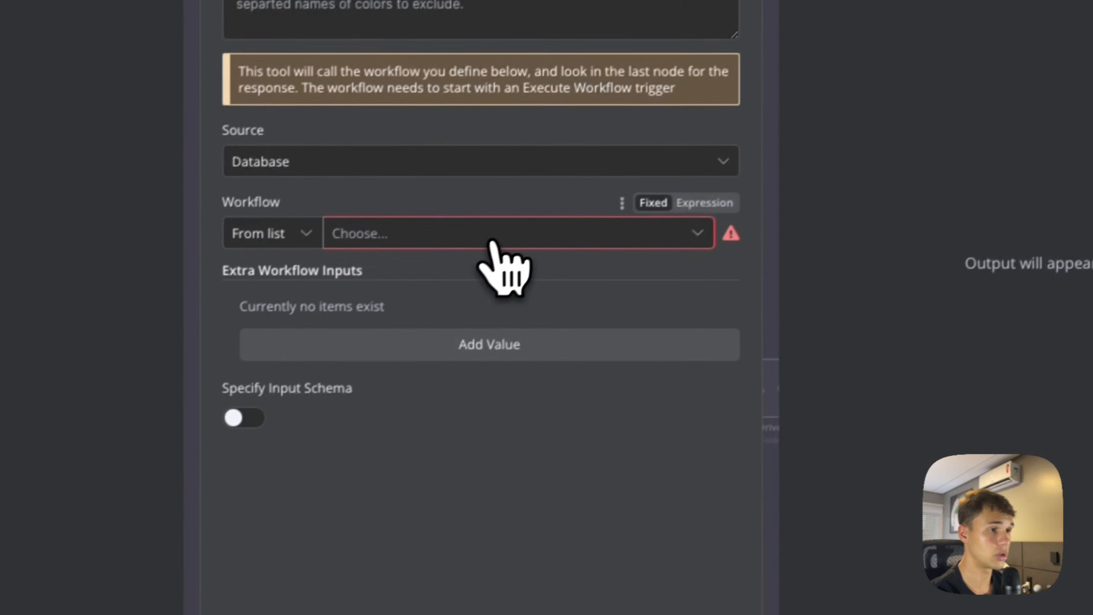
{"action": "left_click", "coordinate": [505, 234]}
{"action": "scroll", "coordinate": [500, 354], "scroll_direction": "down", "scroll_amount": 4}
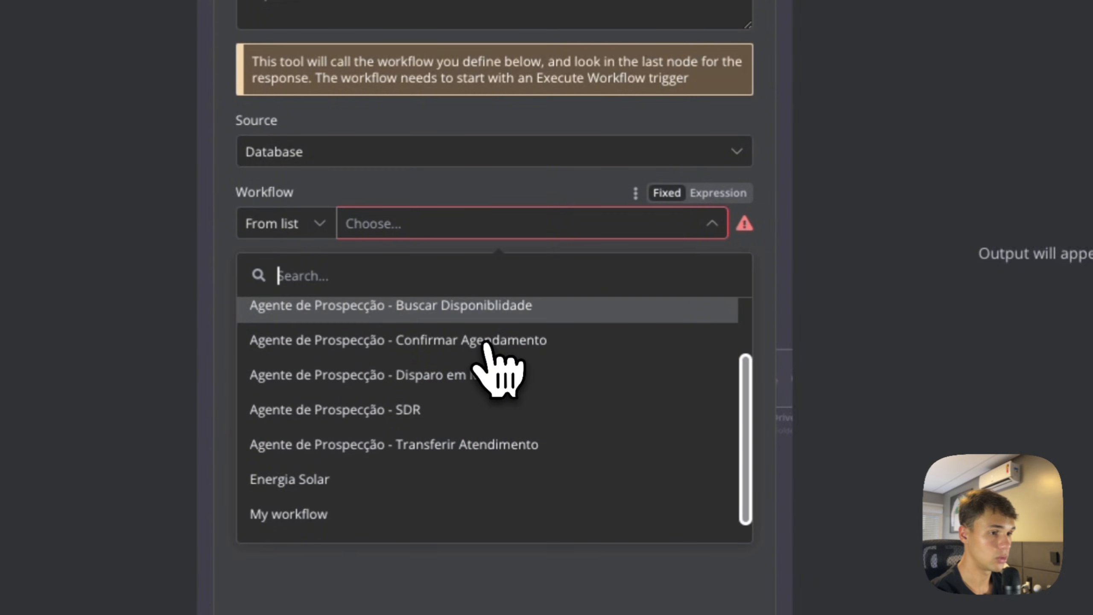
{"action": "left_click", "coordinate": [454, 507]}
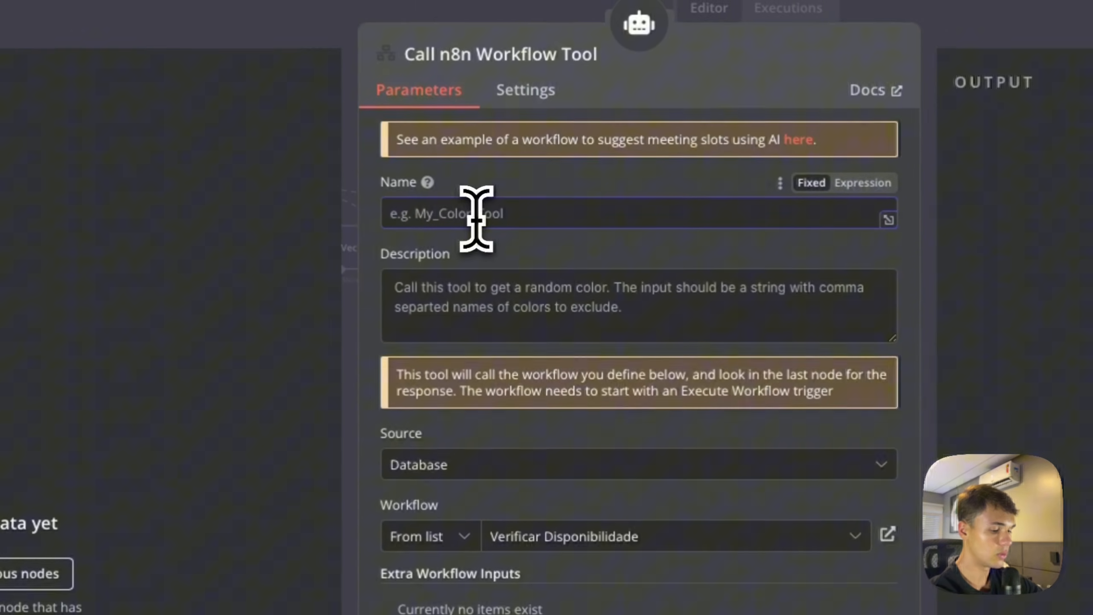
Step: Name the tool verificarAgenda and fill in its description and input schema settings
{"action": "left_click", "coordinate": [433, 124]}
{"action": "type", "text": "verificarAgenda"}
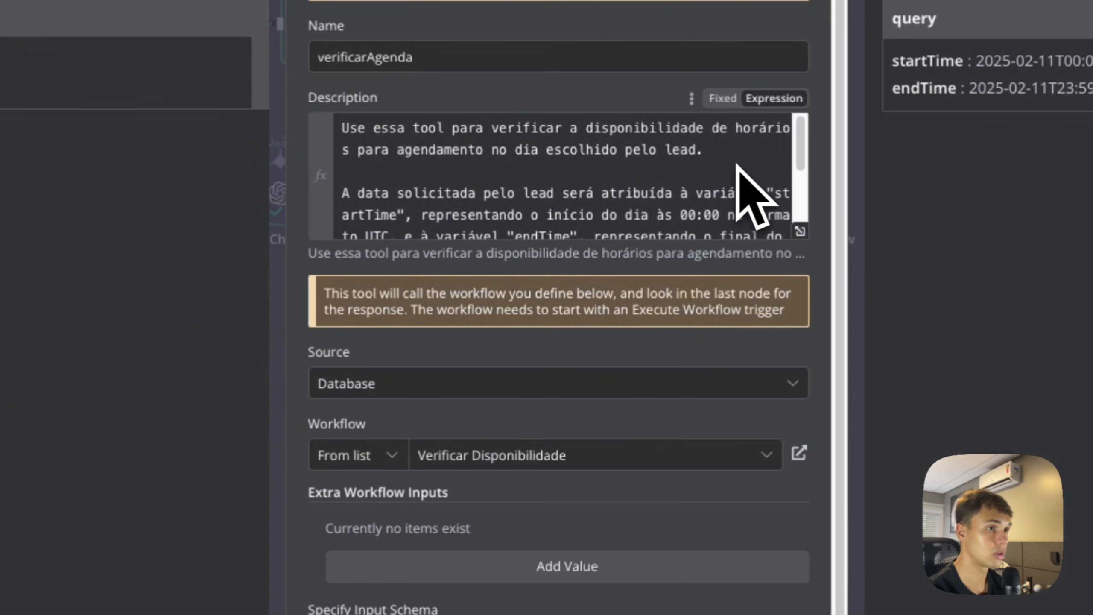
{"action": "scroll", "coordinate": [736, 164], "scroll_direction": "down", "scroll_amount": 1}
{"action": "scroll", "coordinate": [724, 207], "scroll_direction": "down", "scroll_amount": 1}
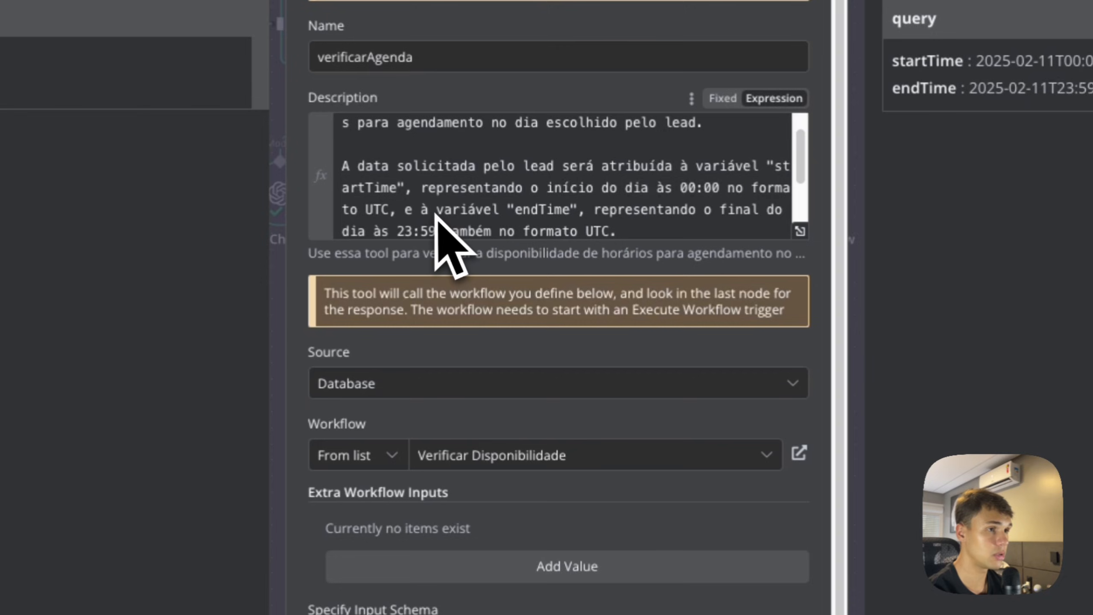
{"action": "scroll", "coordinate": [435, 214], "scroll_direction": "down", "scroll_amount": 1}
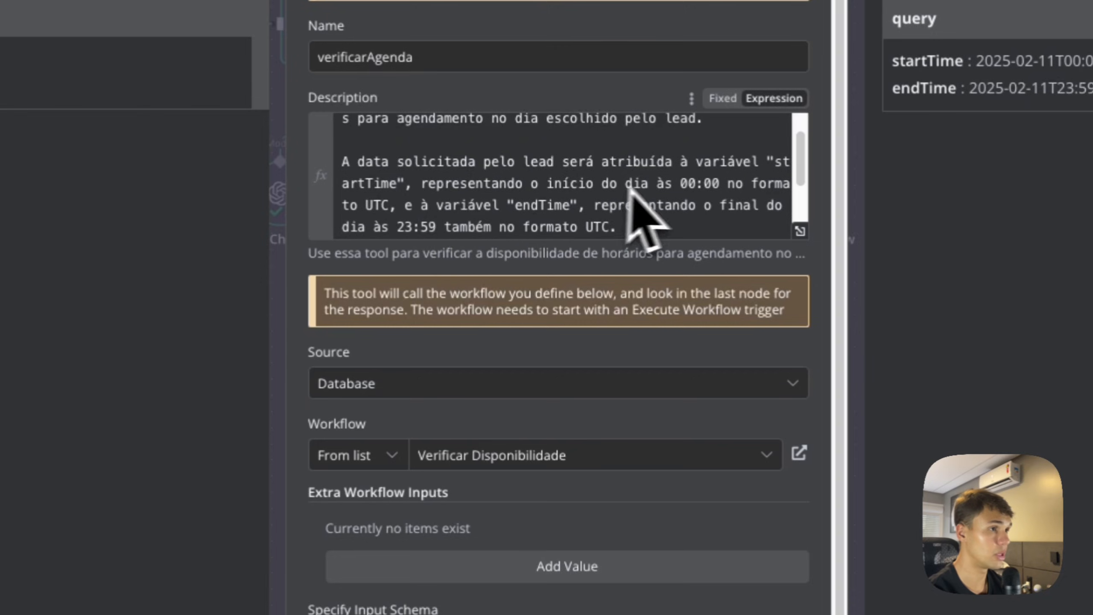
{"action": "scroll", "coordinate": [436, 202], "scroll_direction": "down", "scroll_amount": 1}
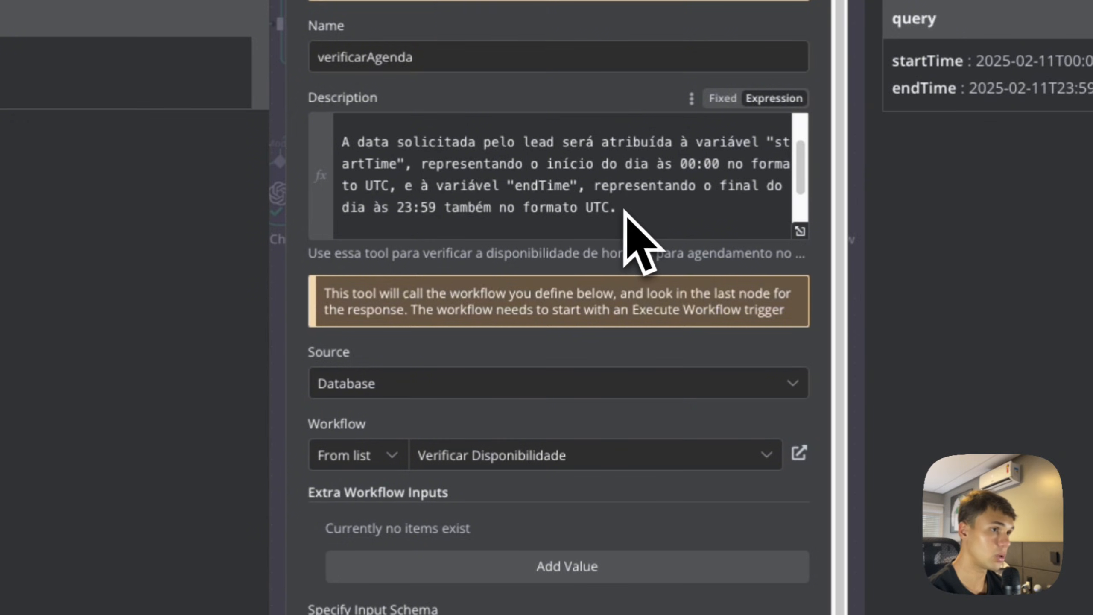
{"action": "scroll", "coordinate": [625, 211], "scroll_direction": "down", "scroll_amount": 4}
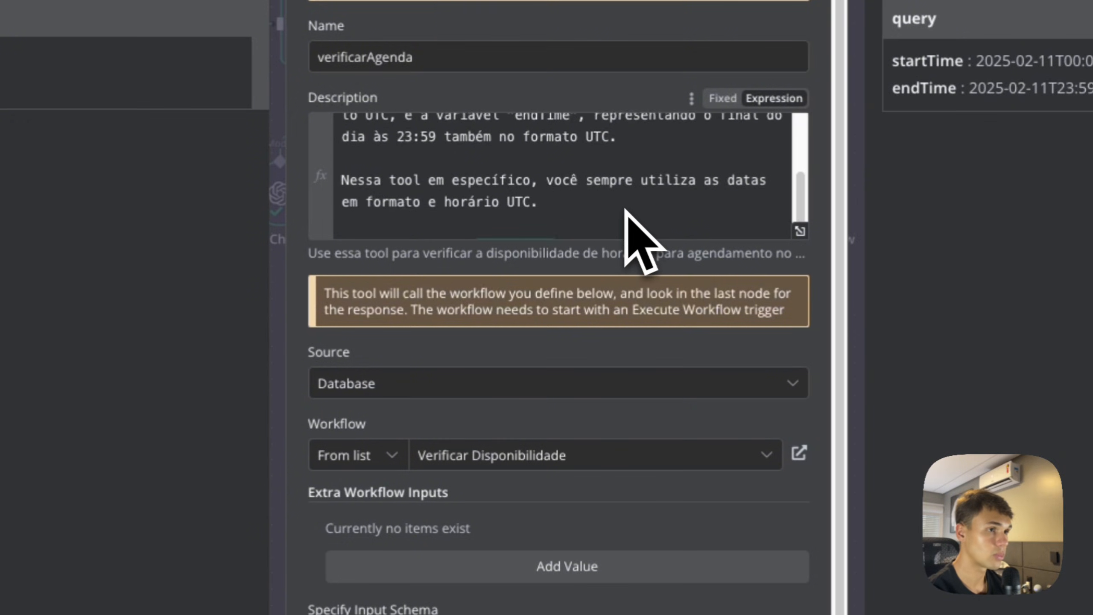
{"action": "scroll", "coordinate": [620, 212], "scroll_direction": "down", "scroll_amount": 4}
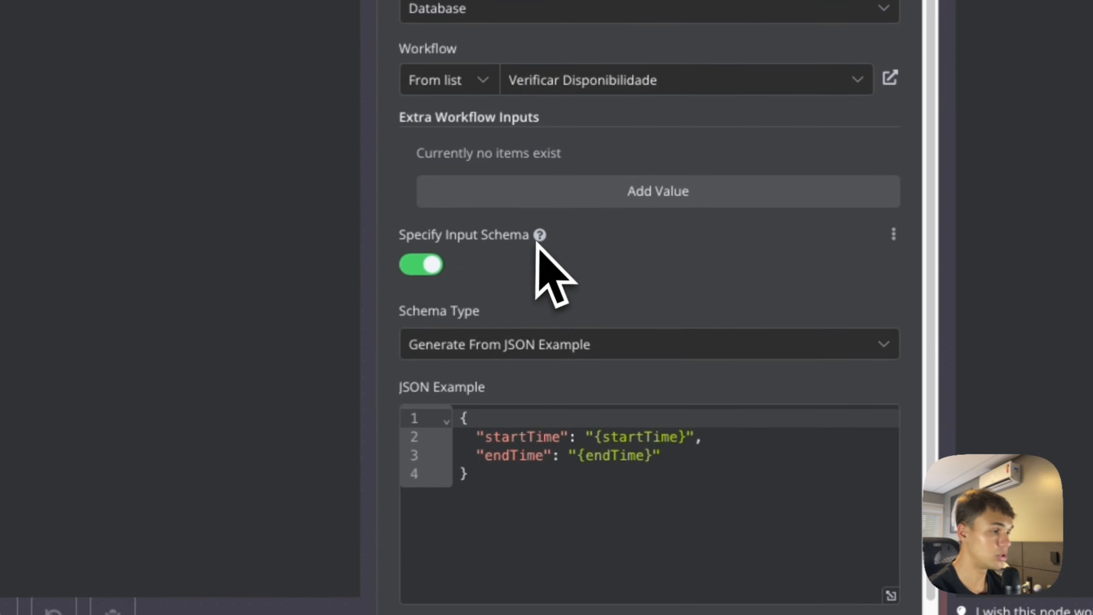
Step: Review the verificarAgenda tool's description and startTime/endTime JSON example
{"action": "mouse_move", "coordinate": [540, 239]}
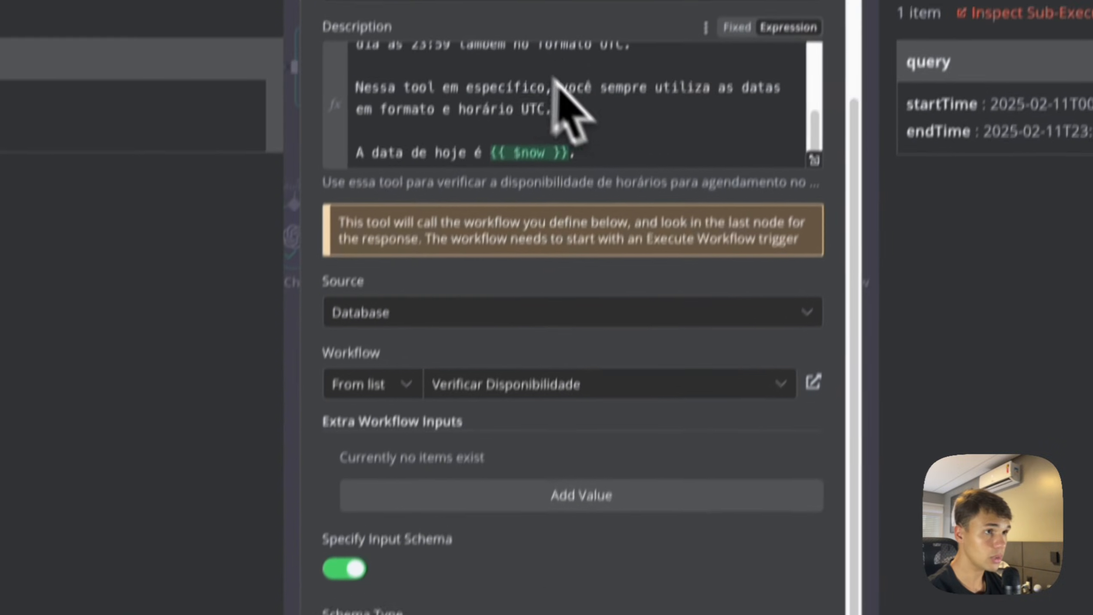
{"action": "scroll", "coordinate": [568, 181], "scroll_direction": "up", "scroll_amount": 1}
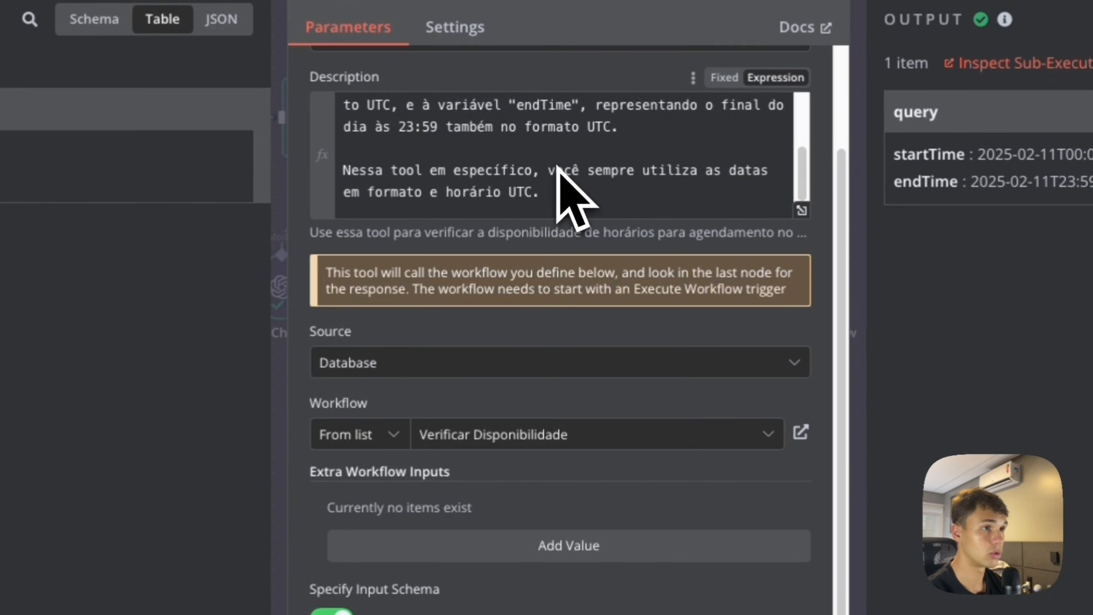
{"action": "scroll", "coordinate": [606, 160], "scroll_direction": "up", "scroll_amount": 1}
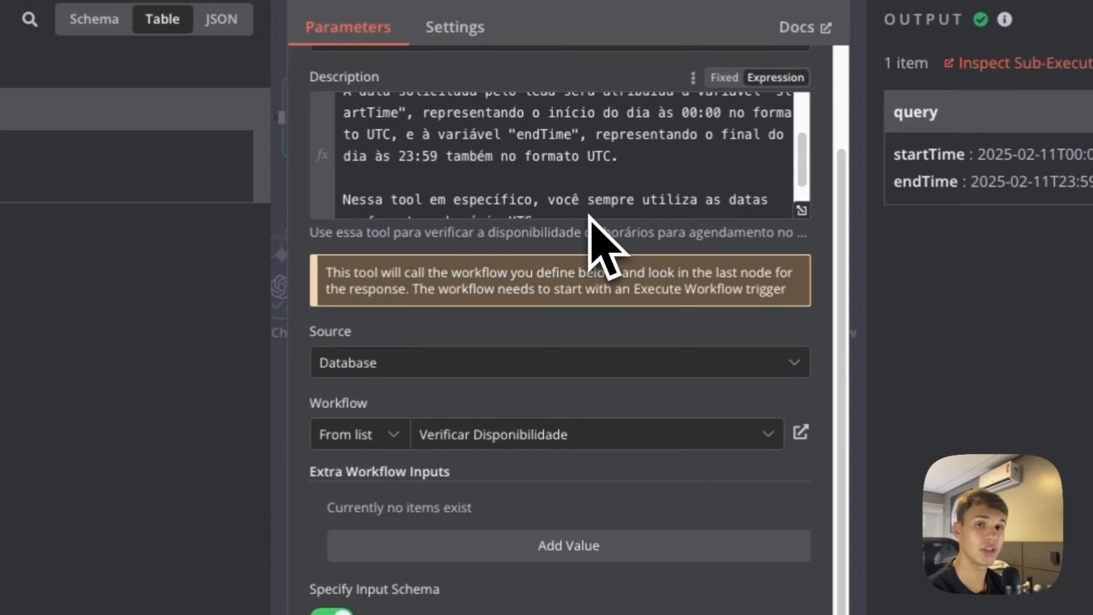
{"action": "scroll", "coordinate": [589, 213], "scroll_direction": "up", "scroll_amount": 2}
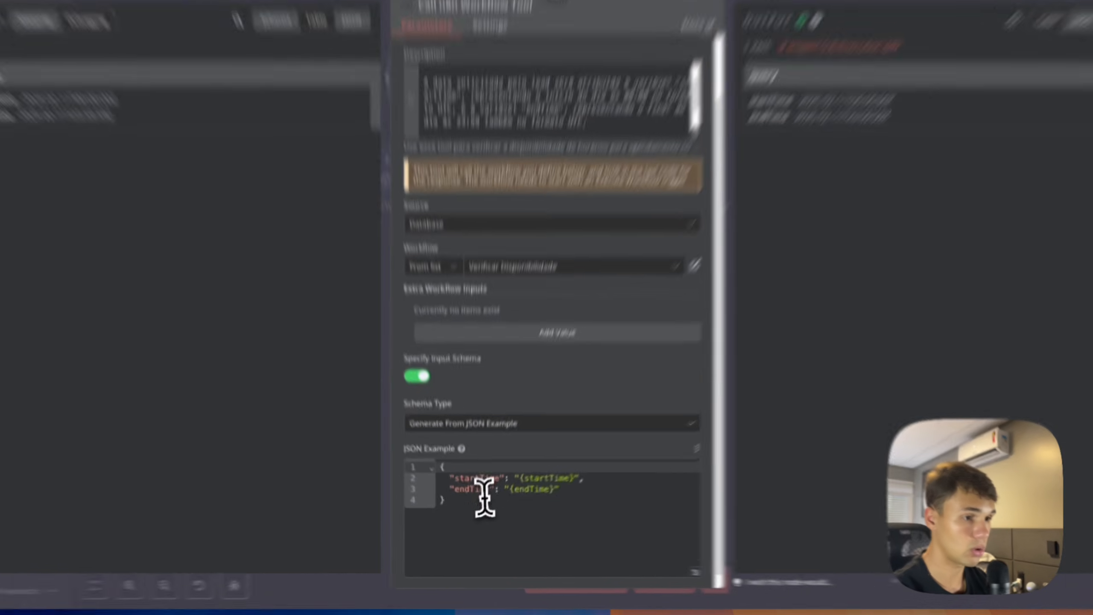
{"action": "left_click_drag", "start_coordinate": [479, 511], "coordinate": [426, 482]}
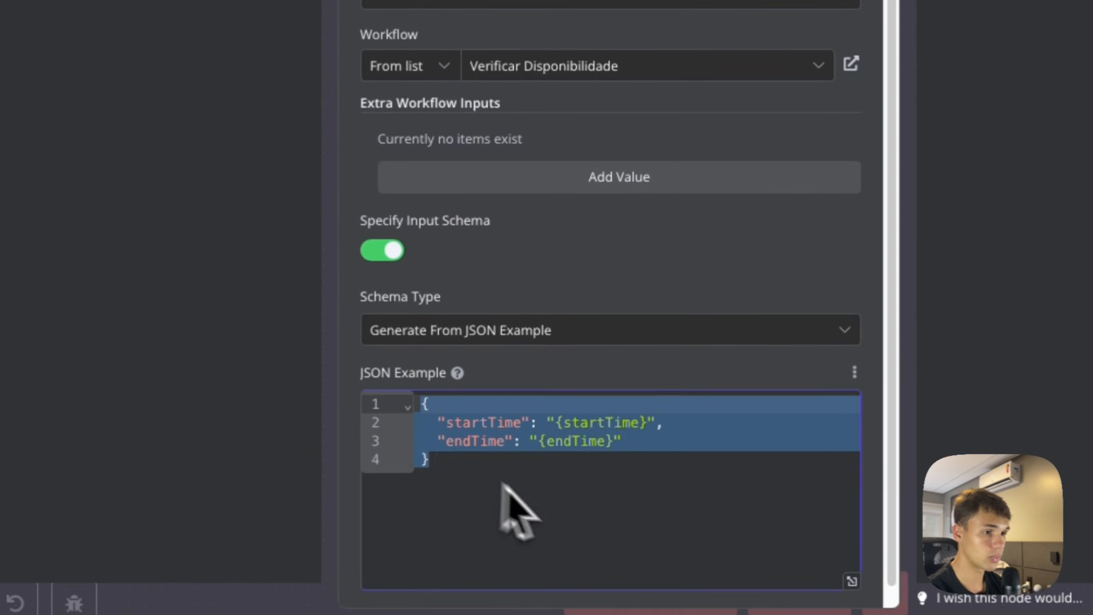
{"action": "left_click", "coordinate": [548, 485]}
{"action": "scroll", "coordinate": [560, 335], "scroll_direction": "up", "scroll_amount": 5}
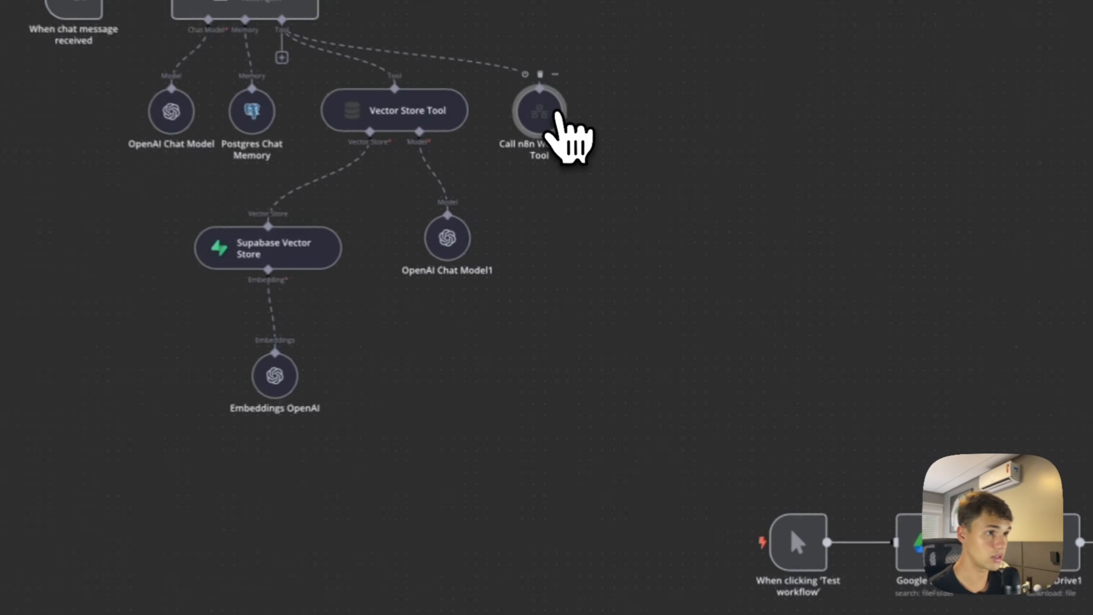
Step: Check the workflow tool's settings, then open the Verificar Disponibilidade workflow
{"action": "double_click", "coordinate": [626, 217]}
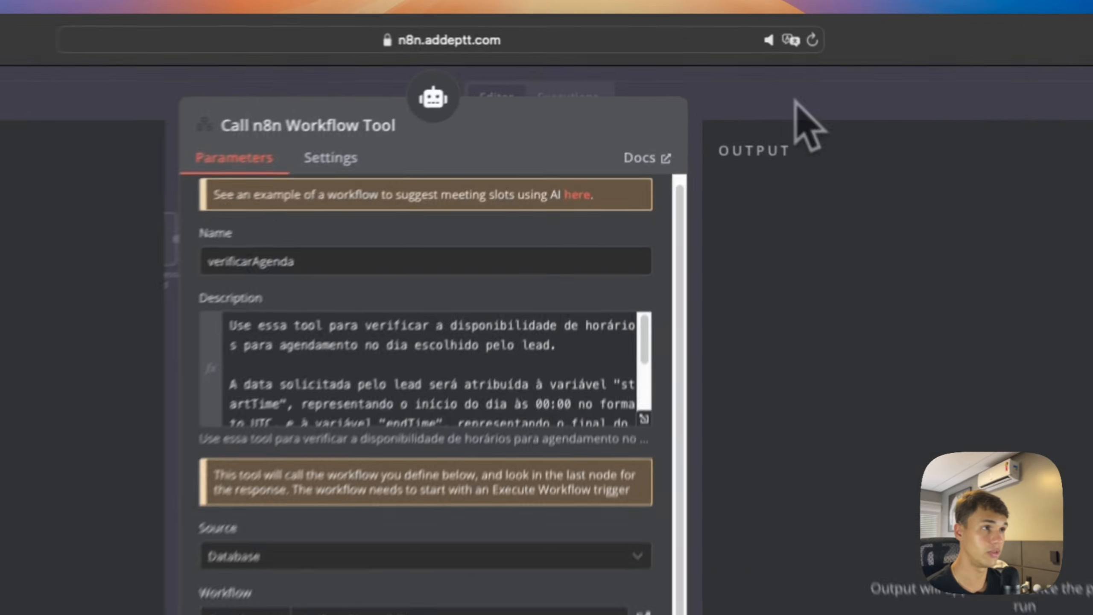
{"action": "key", "text": "Escape"}
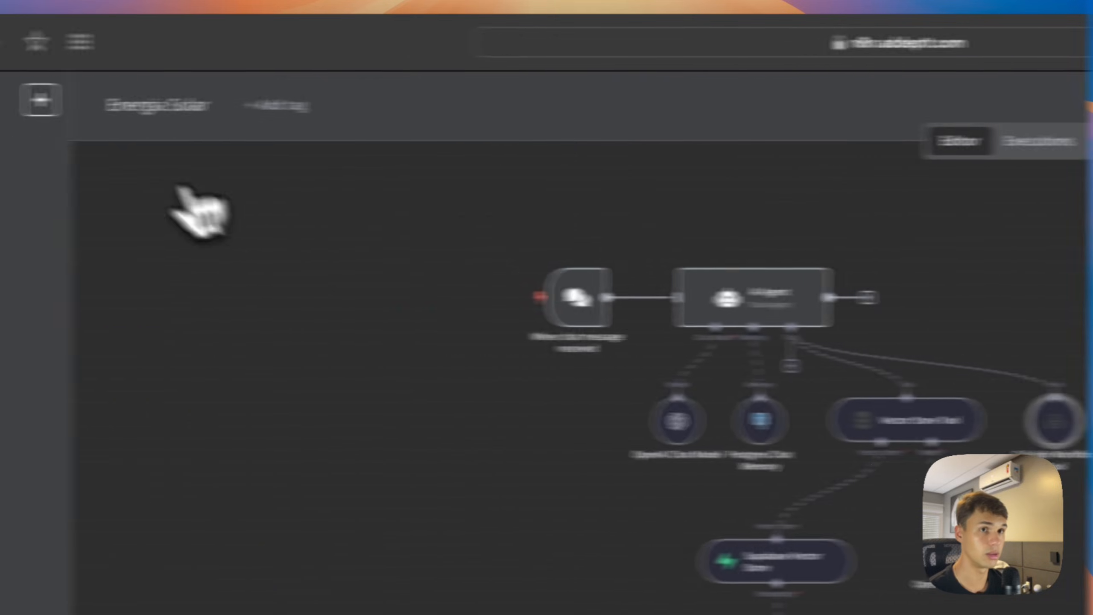
{"action": "left_click", "coordinate": [86, 83]}
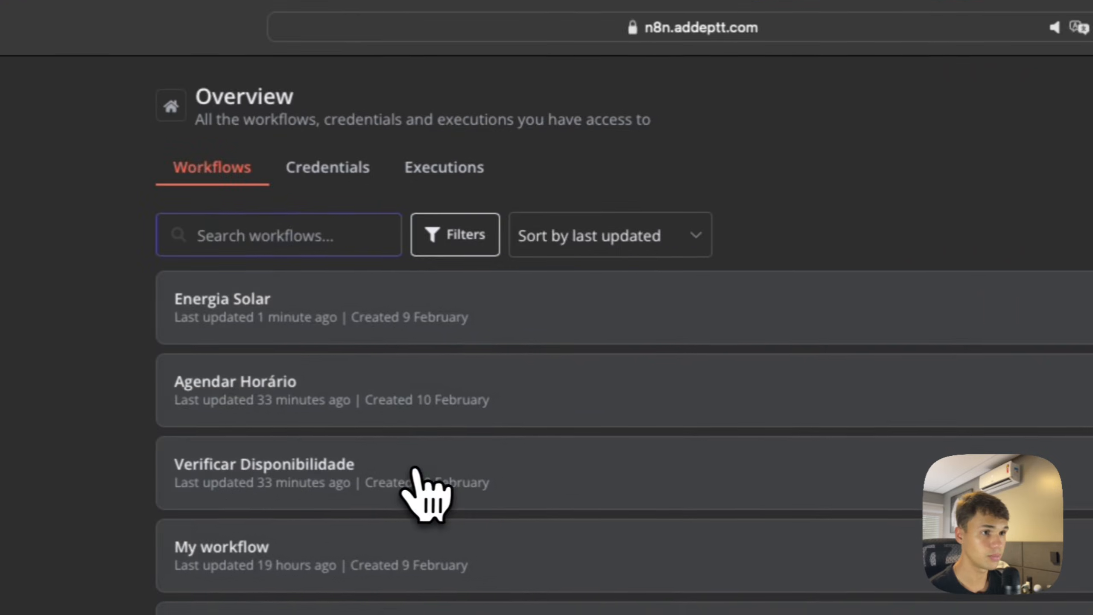
{"action": "left_click", "coordinate": [779, 486]}
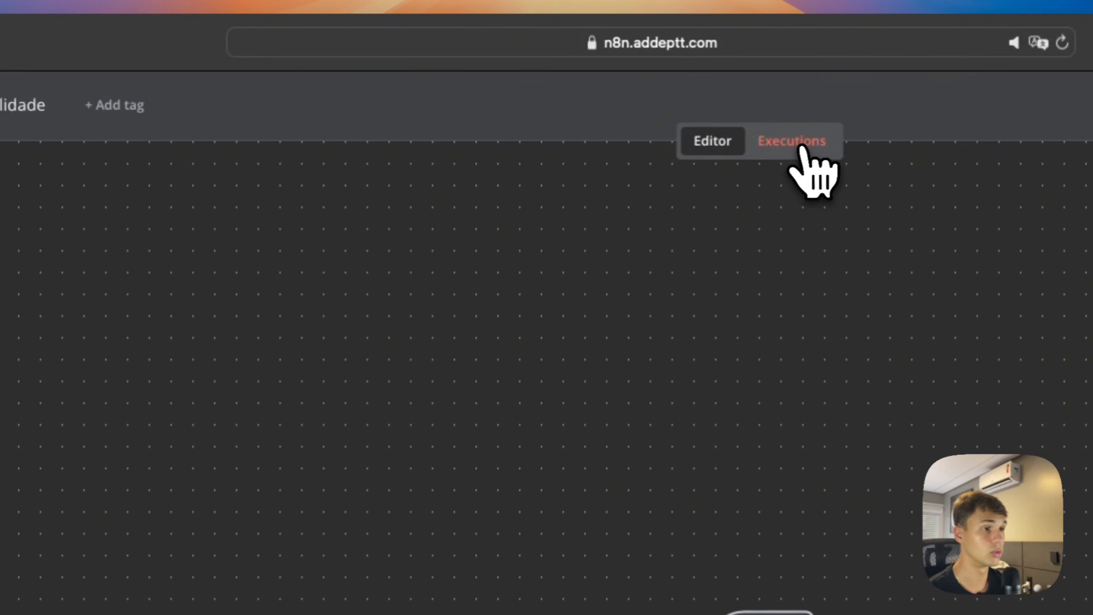
Step: Inspect the startTime/endTime query the trigger received in a past execution
{"action": "left_click", "coordinate": [828, 130]}
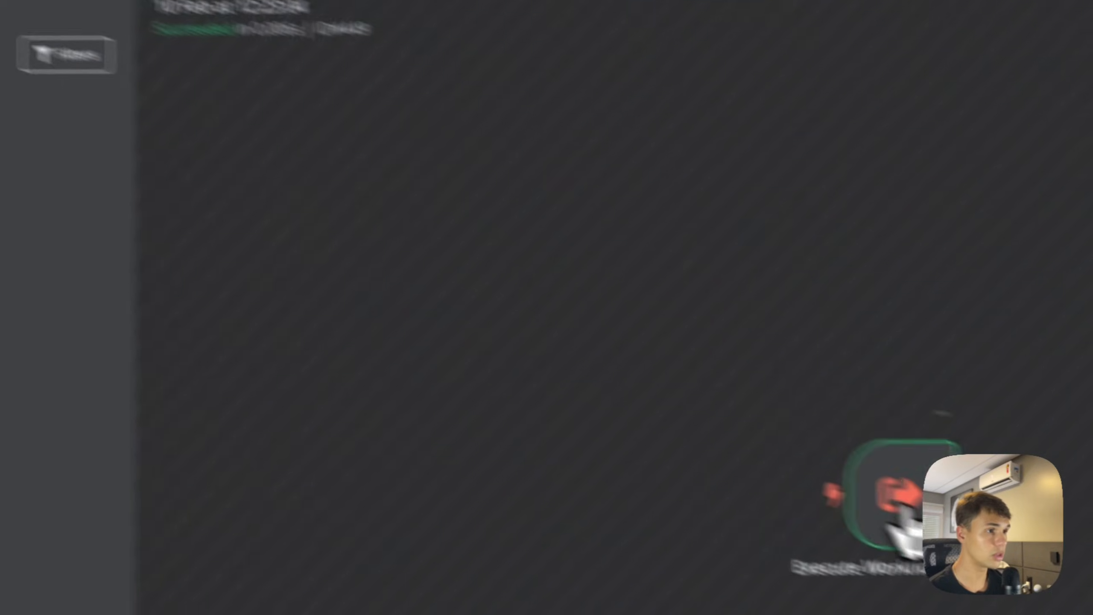
{"action": "double_click", "coordinate": [878, 488]}
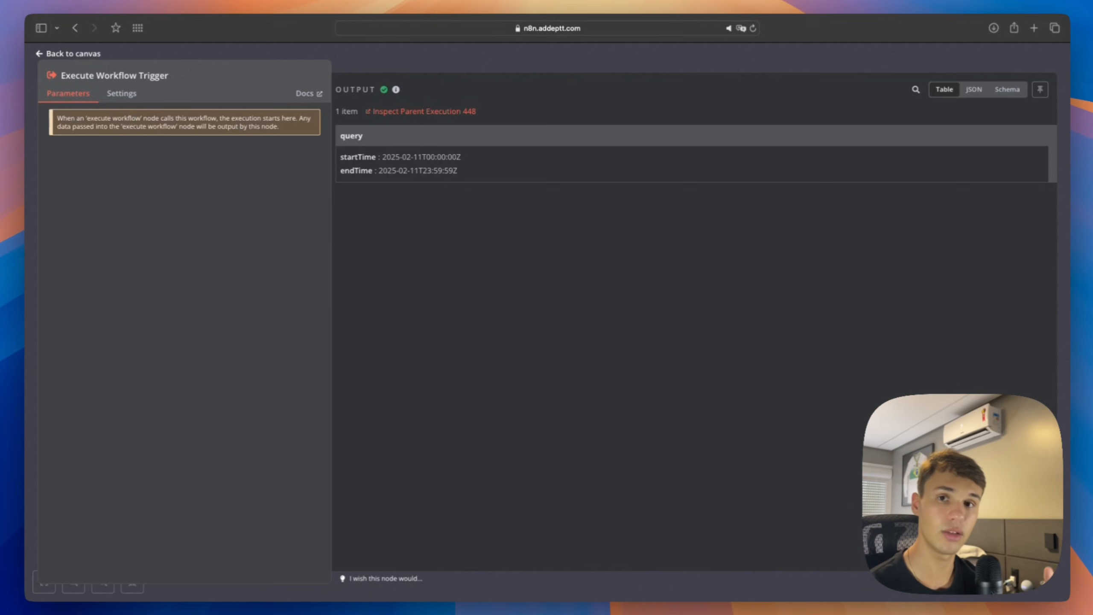
{"action": "key", "text": "Escape"}
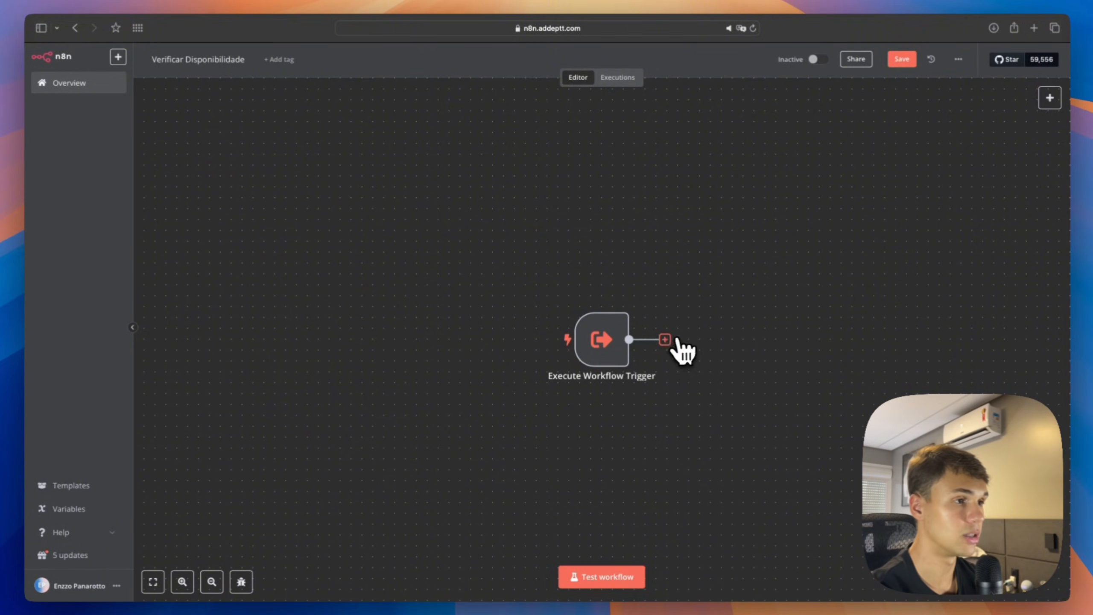
Step: Add a Google Calendar Get availability node after the trigger, checking the main calendar
{"action": "left_click", "coordinate": [664, 340]}
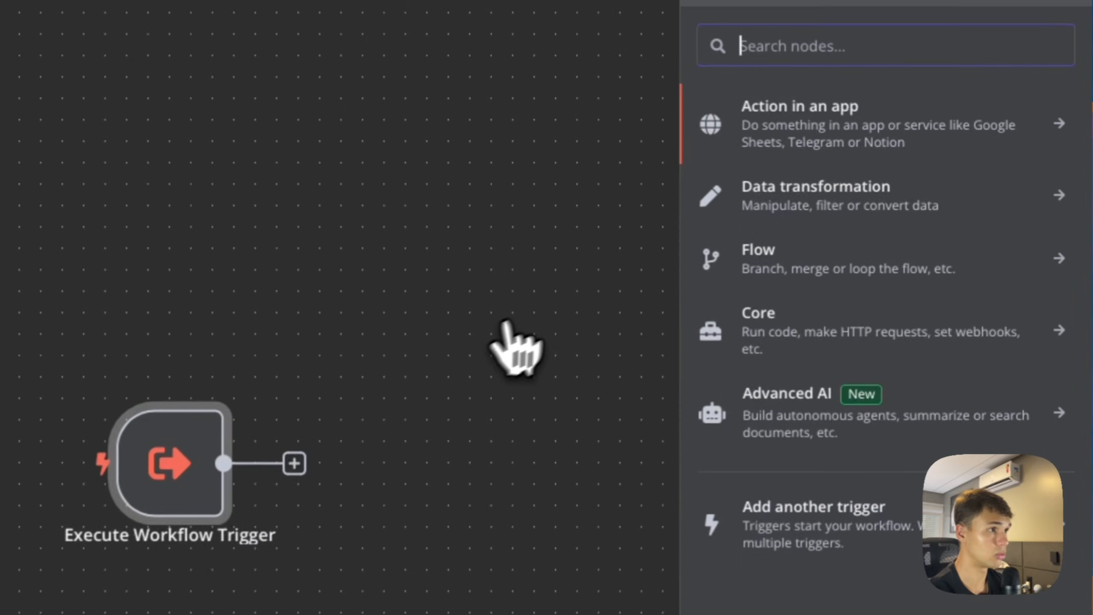
{"action": "type", "text": "google c"}
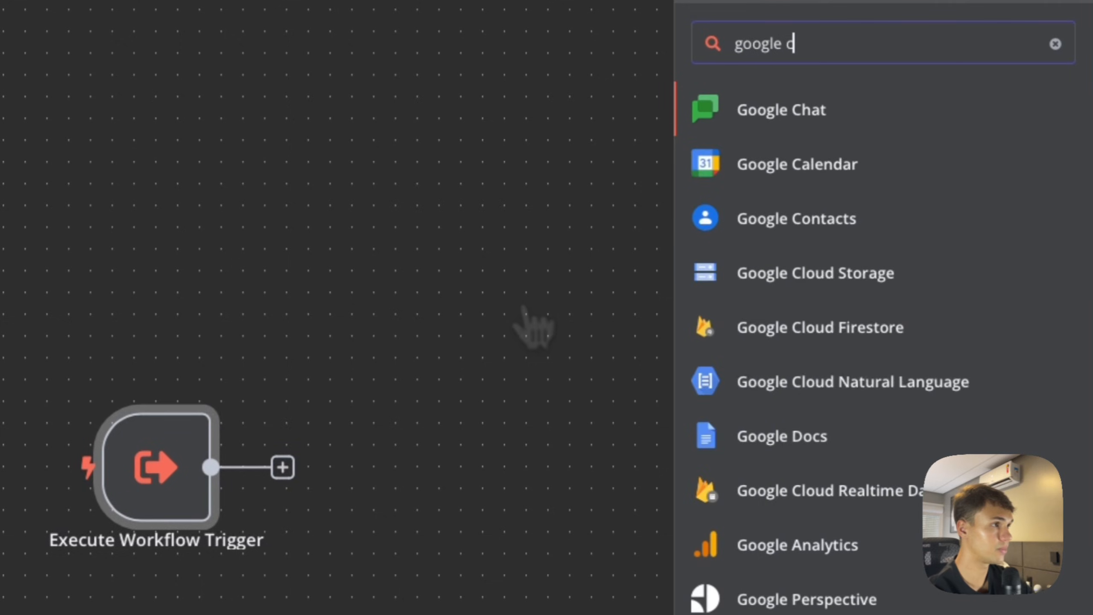
{"action": "left_click", "coordinate": [796, 233]}
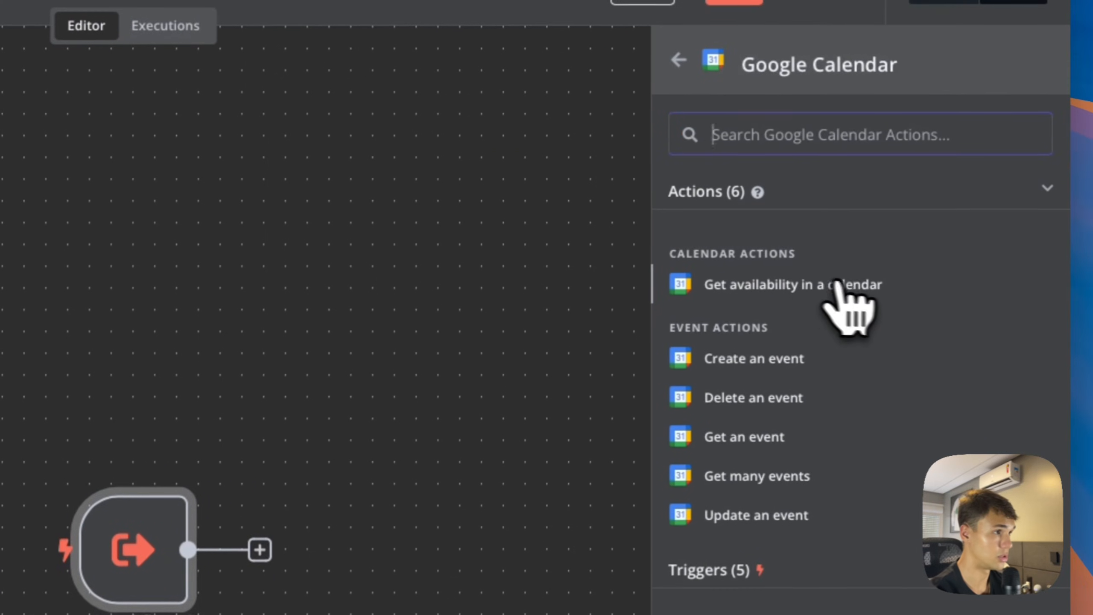
{"action": "left_click", "coordinate": [869, 297]}
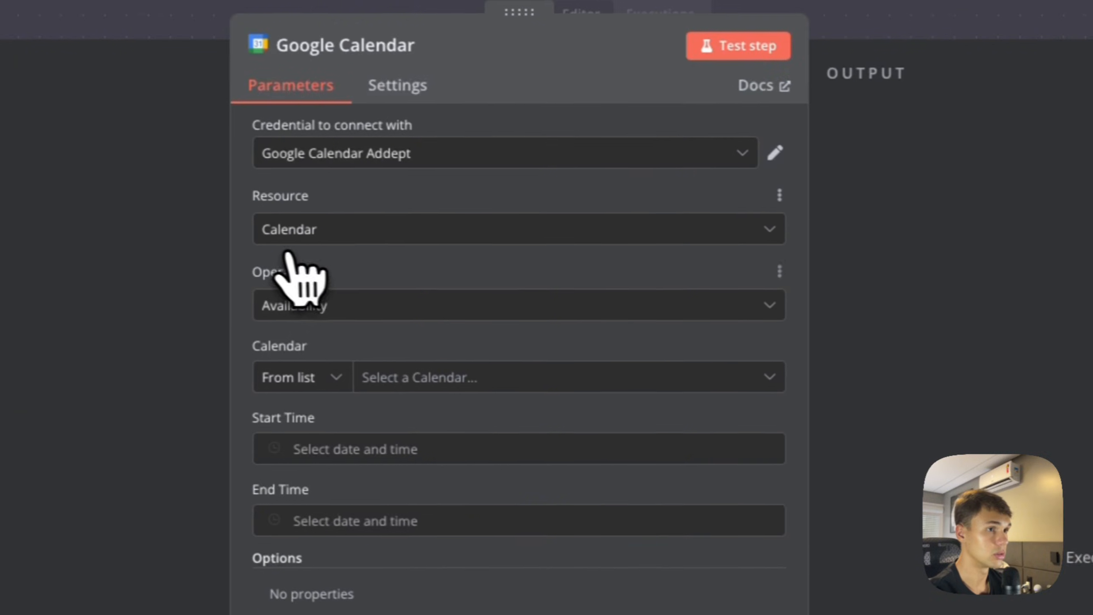
{"action": "left_click", "coordinate": [437, 378]}
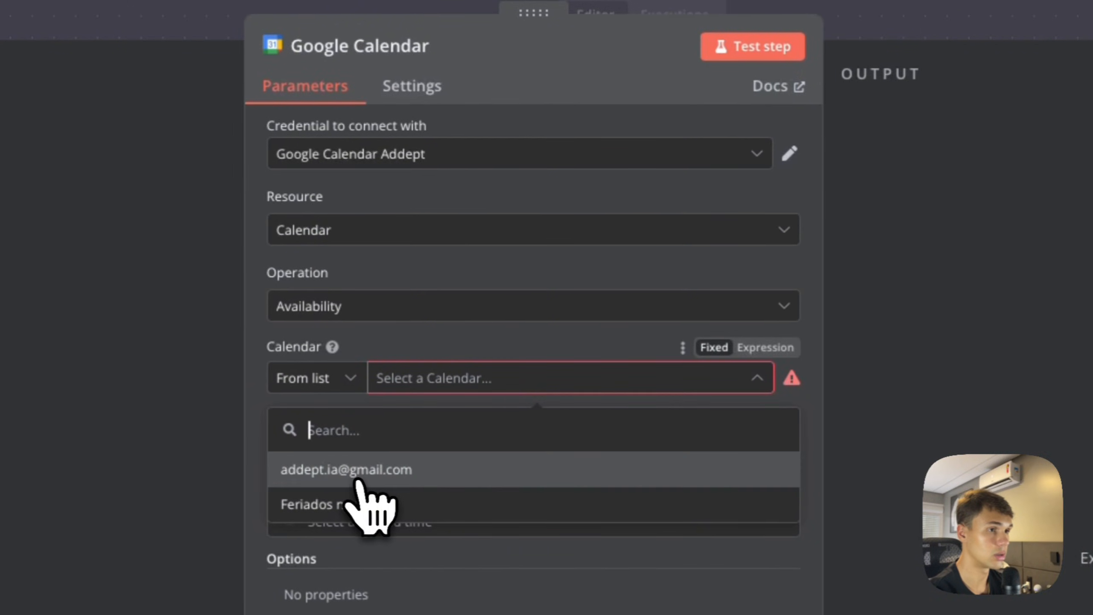
{"action": "left_click", "coordinate": [358, 478]}
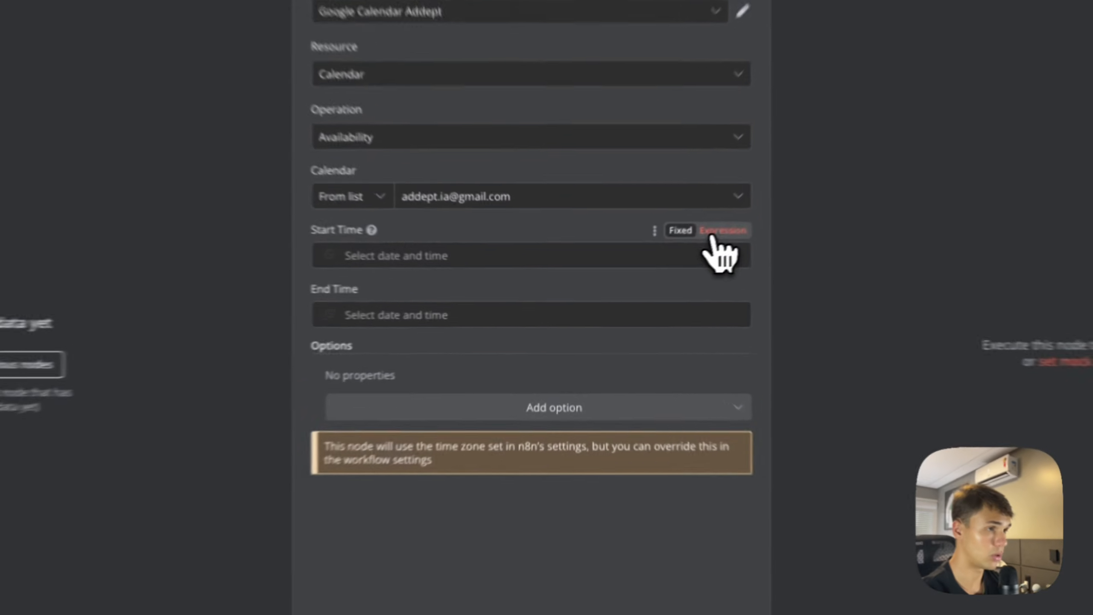
Step: Set Start Time and End Time to expressions reading the query's startTime and endTime
{"action": "left_click", "coordinate": [660, 262]}
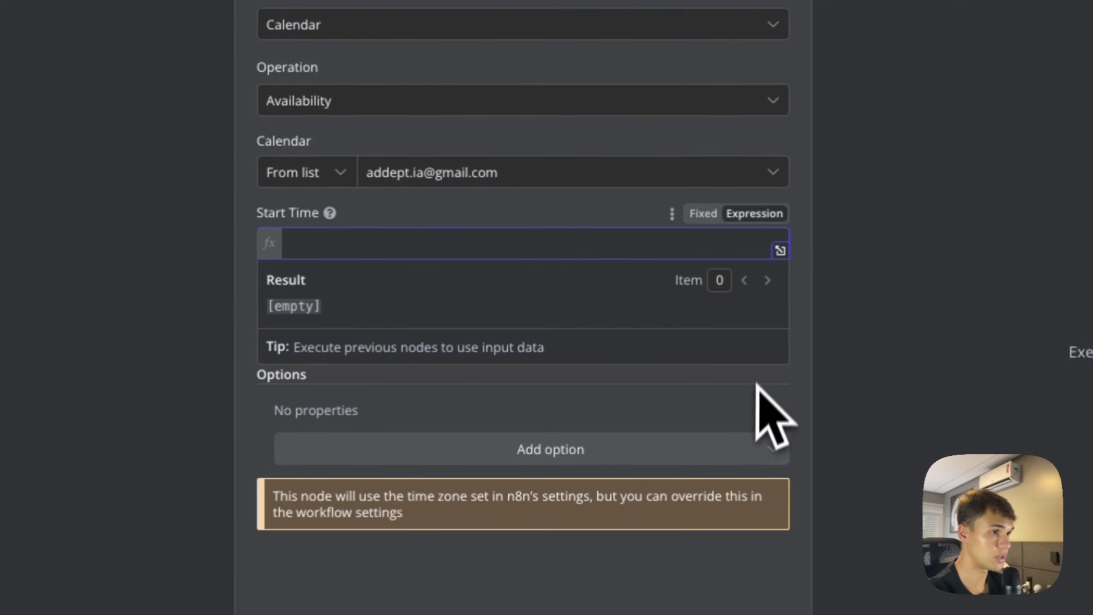
{"action": "left_click", "coordinate": [663, 333]}
{"action": "left_click", "coordinate": [759, 309]}
{"action": "left_click", "coordinate": [459, 253]}
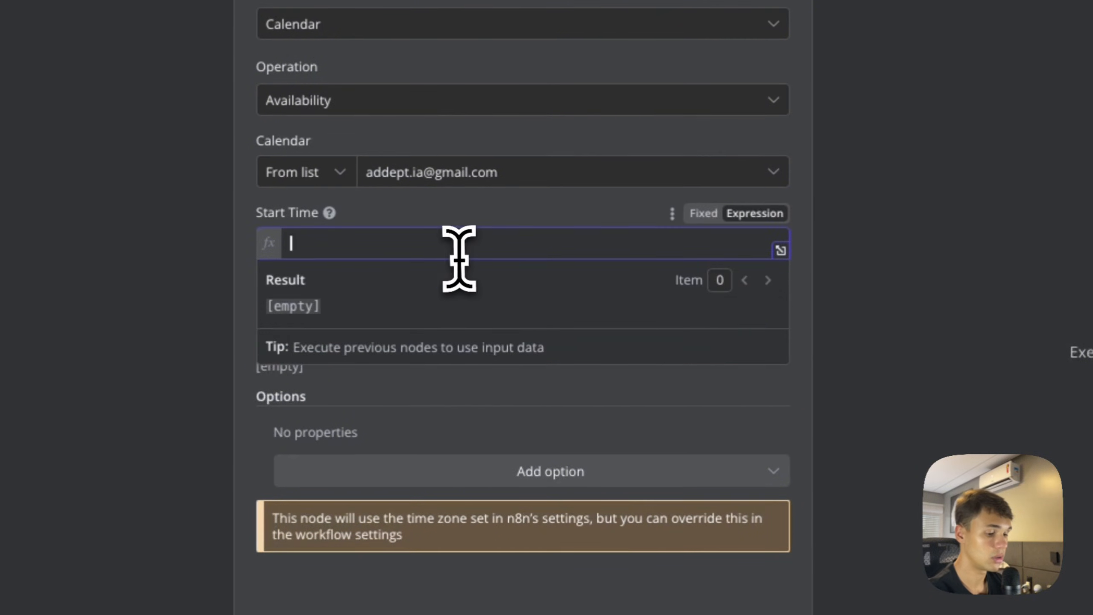
{"action": "type", "text": "{{ $json[\"query\"][\"startTime\"] }}"}
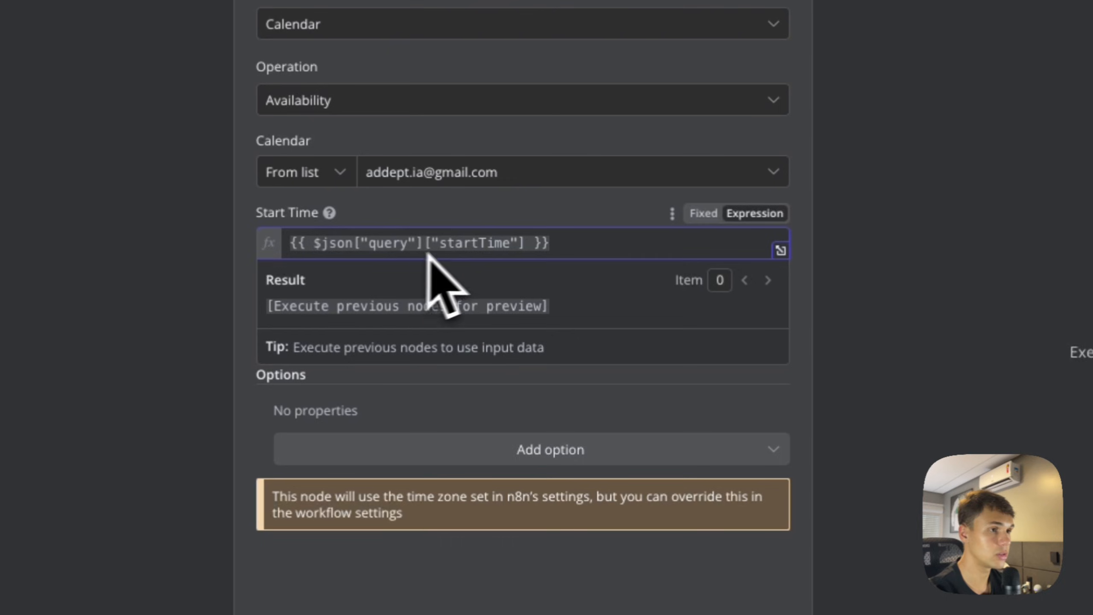
{"action": "left_click", "coordinate": [491, 224]}
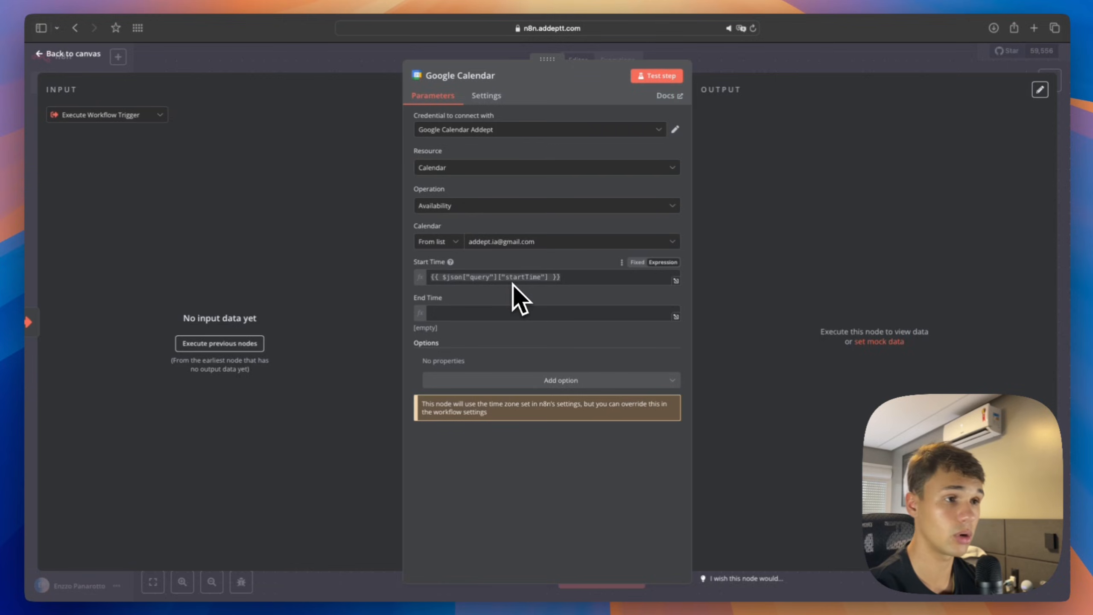
{"action": "left_click", "coordinate": [485, 310]}
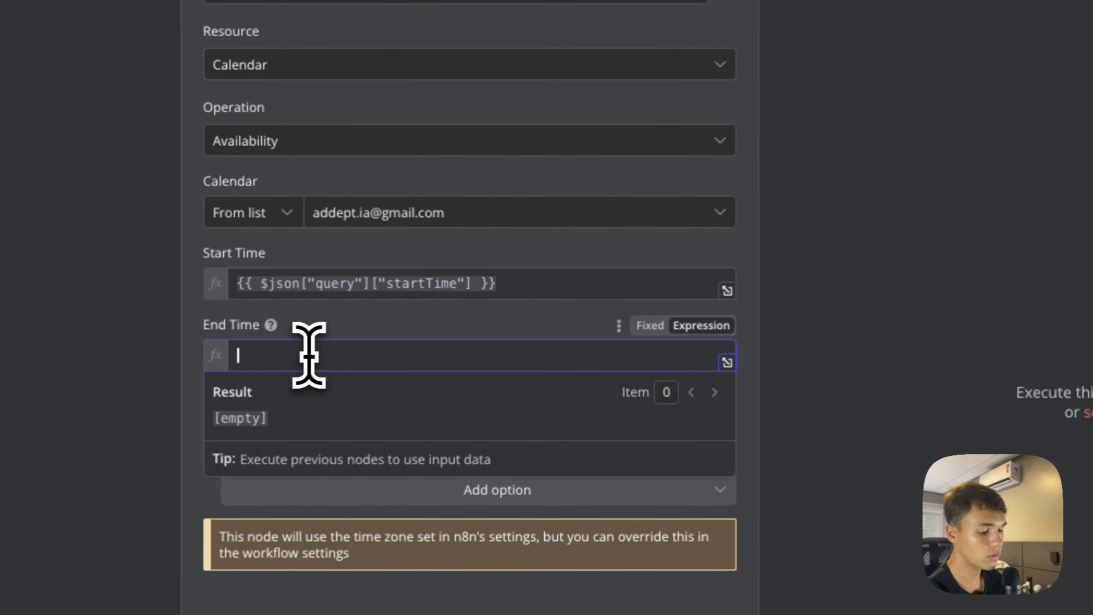
{"action": "left_click", "coordinate": [456, 354]}
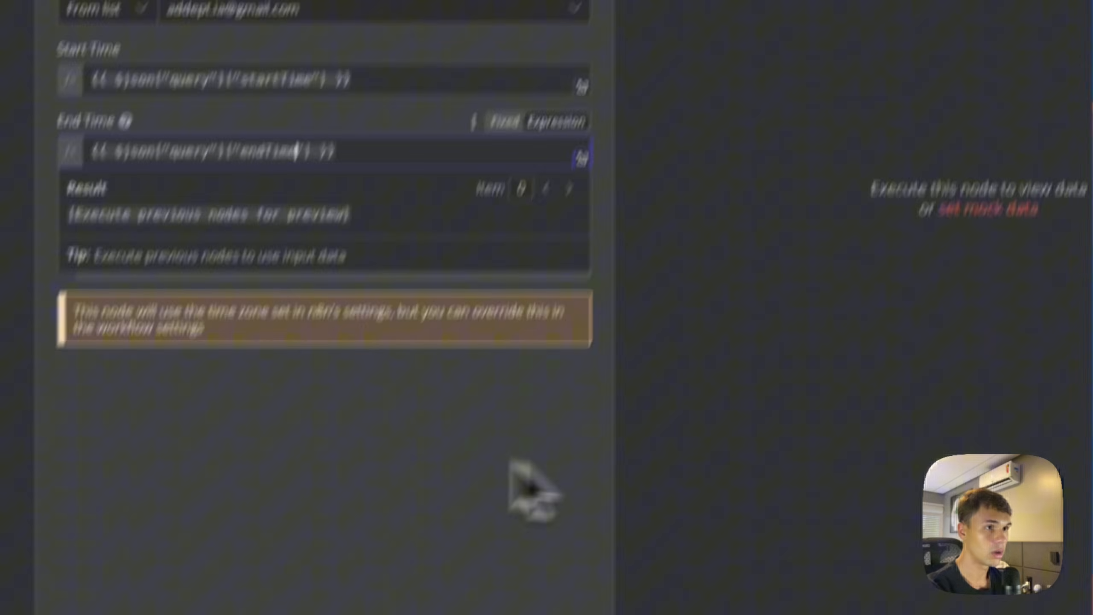
{"action": "left_click", "coordinate": [457, 401]}
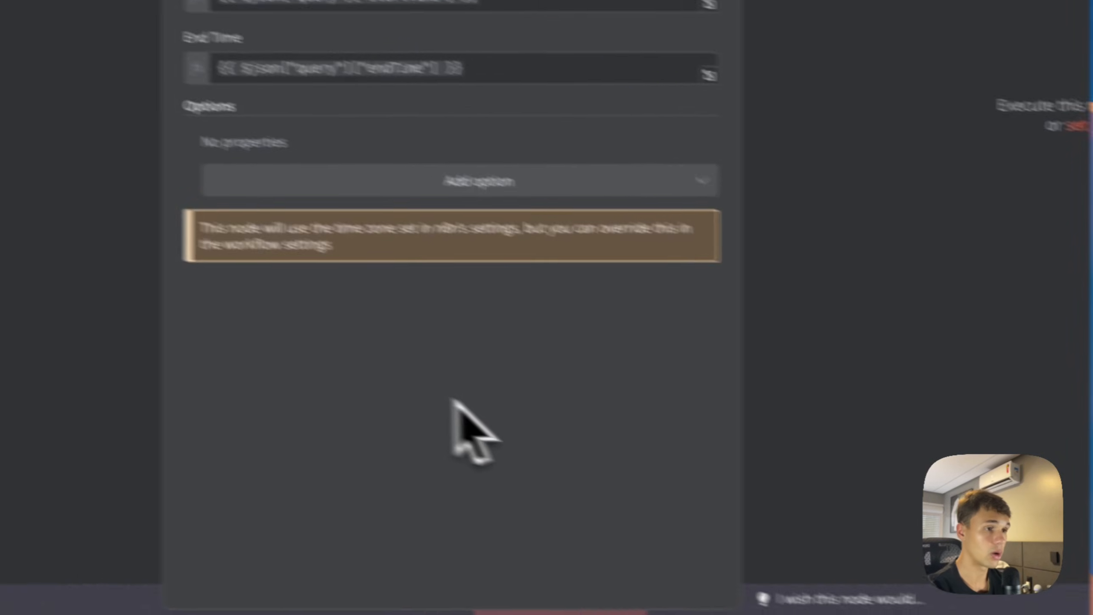
Step: Add options Output Format Booked Slots and Timezone America/Sao_Paulo
{"action": "left_click", "coordinate": [590, 223]}
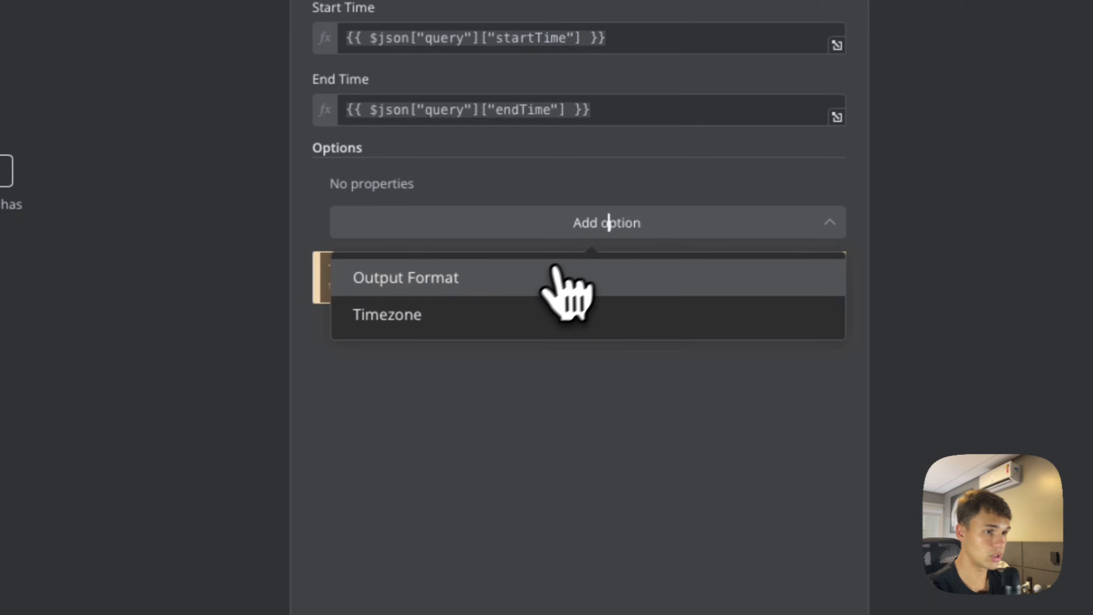
{"action": "left_click", "coordinate": [463, 278]}
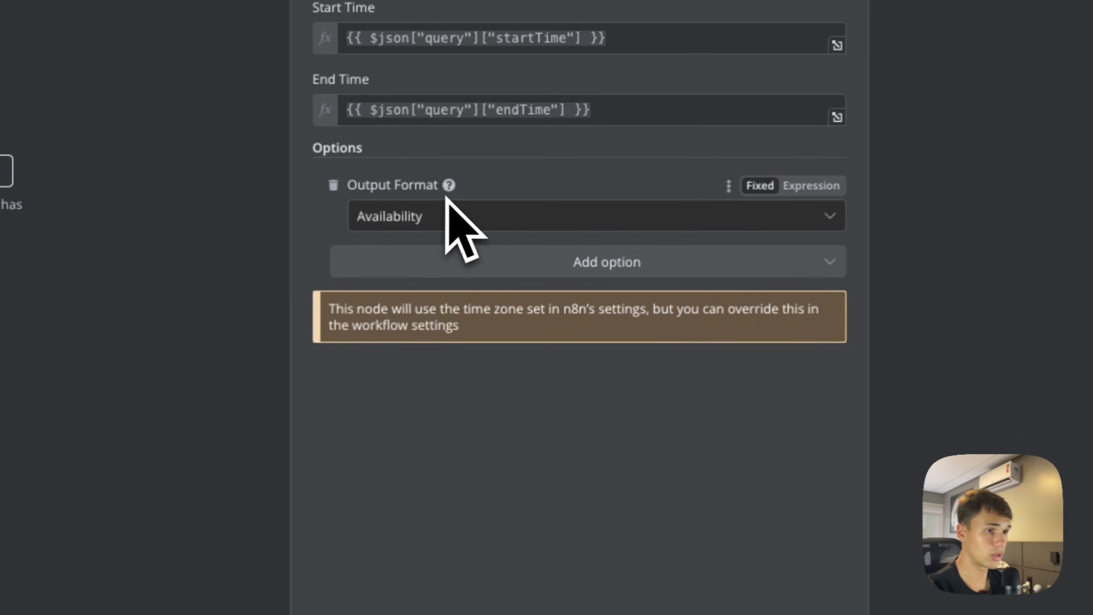
{"action": "left_click", "coordinate": [445, 216]}
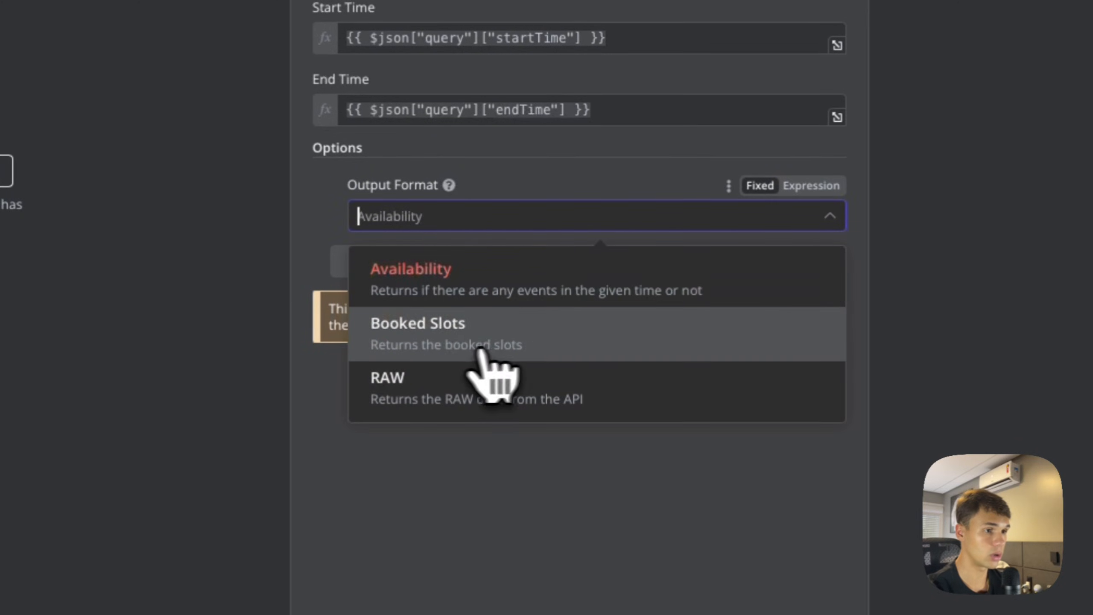
{"action": "left_click", "coordinate": [528, 347]}
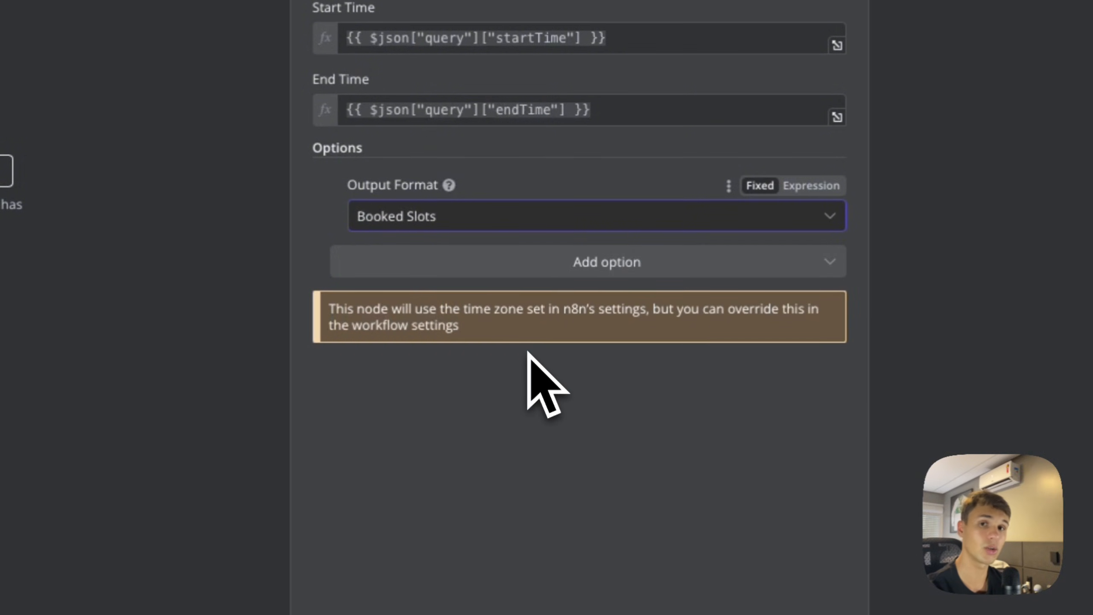
{"action": "left_click", "coordinate": [607, 263]}
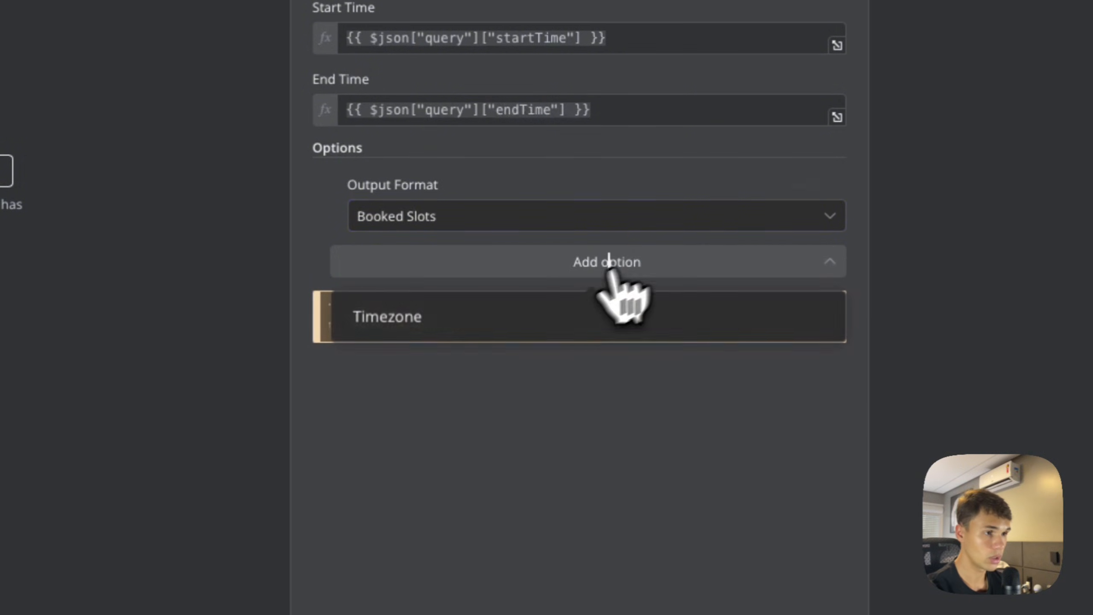
{"action": "left_click", "coordinate": [562, 315]}
{"action": "left_click", "coordinate": [524, 297]}
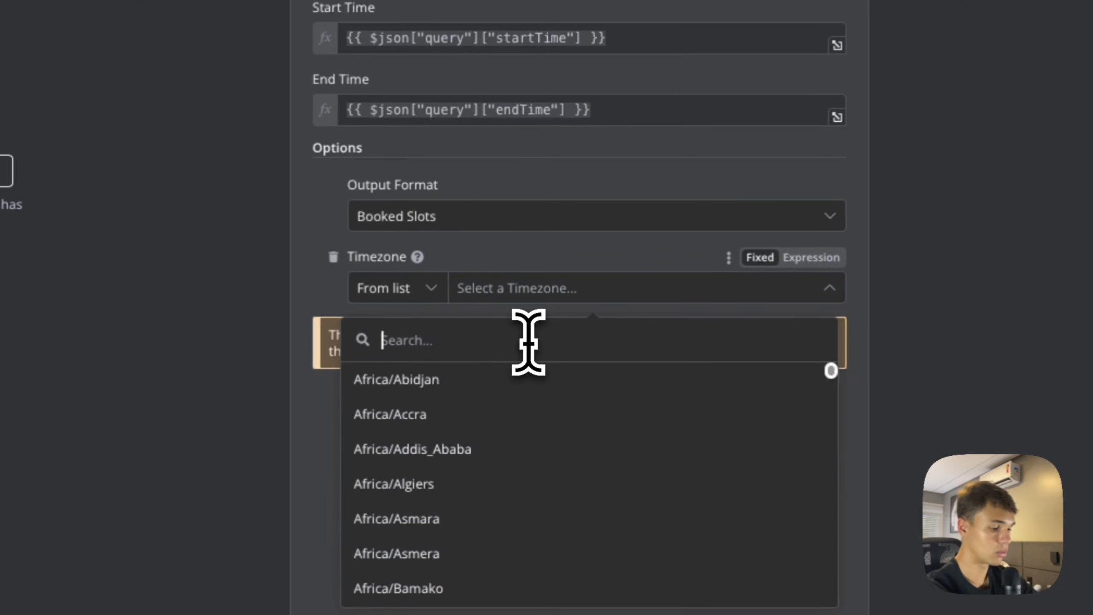
{"action": "type", "text": "sao"}
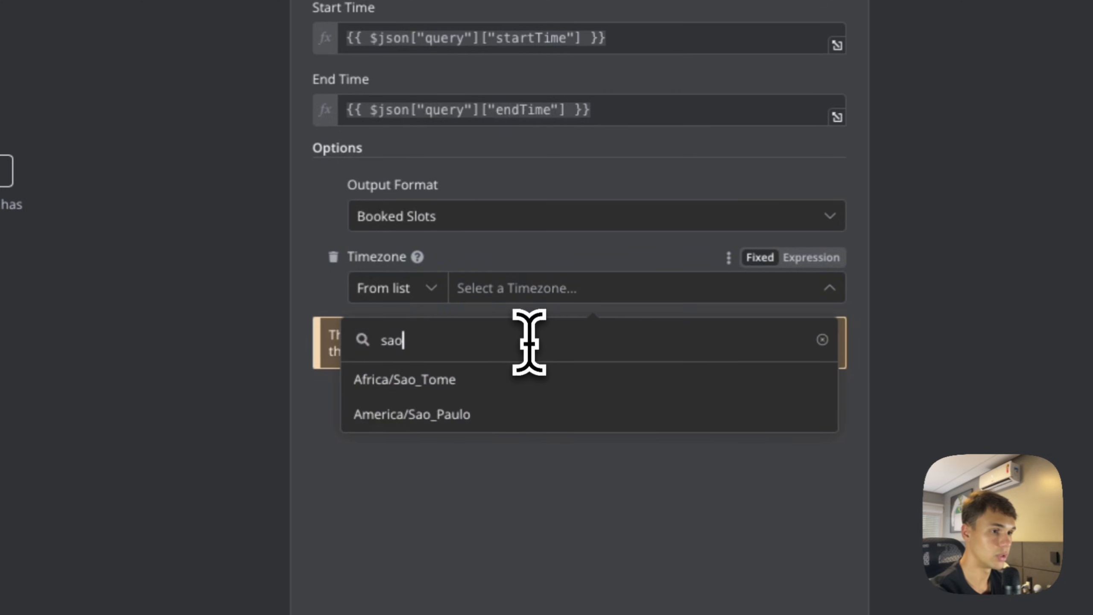
{"action": "left_click", "coordinate": [473, 420]}
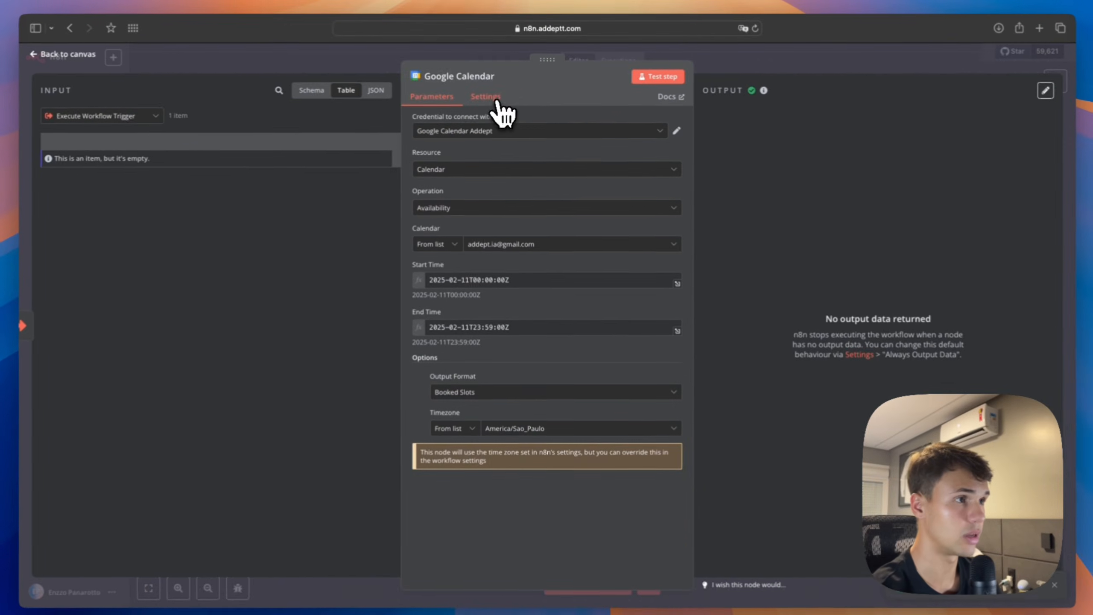
Step: Enable Always Output Data and test the Google Calendar node, returning the 11:00–12:00 booked slot
{"action": "left_click", "coordinate": [413, 171]}
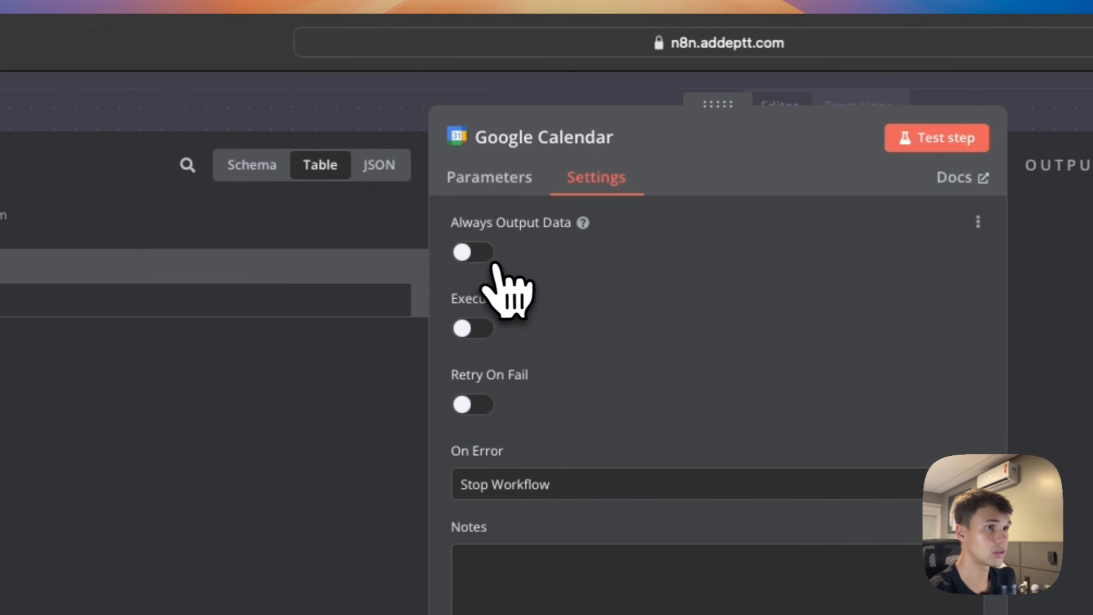
{"action": "left_click", "coordinate": [485, 258]}
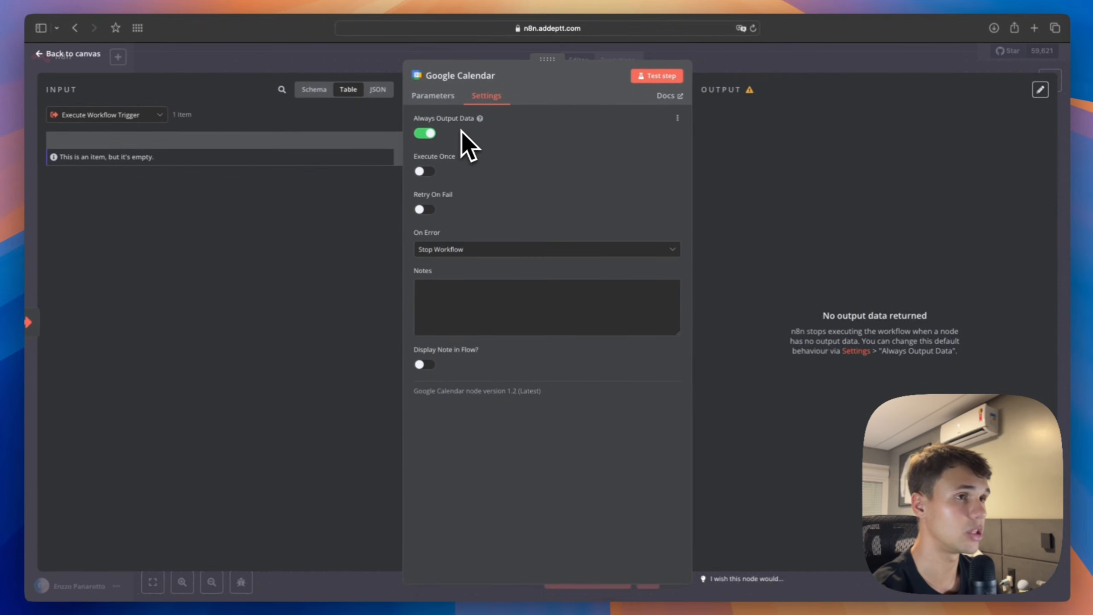
{"action": "left_click", "coordinate": [434, 95]}
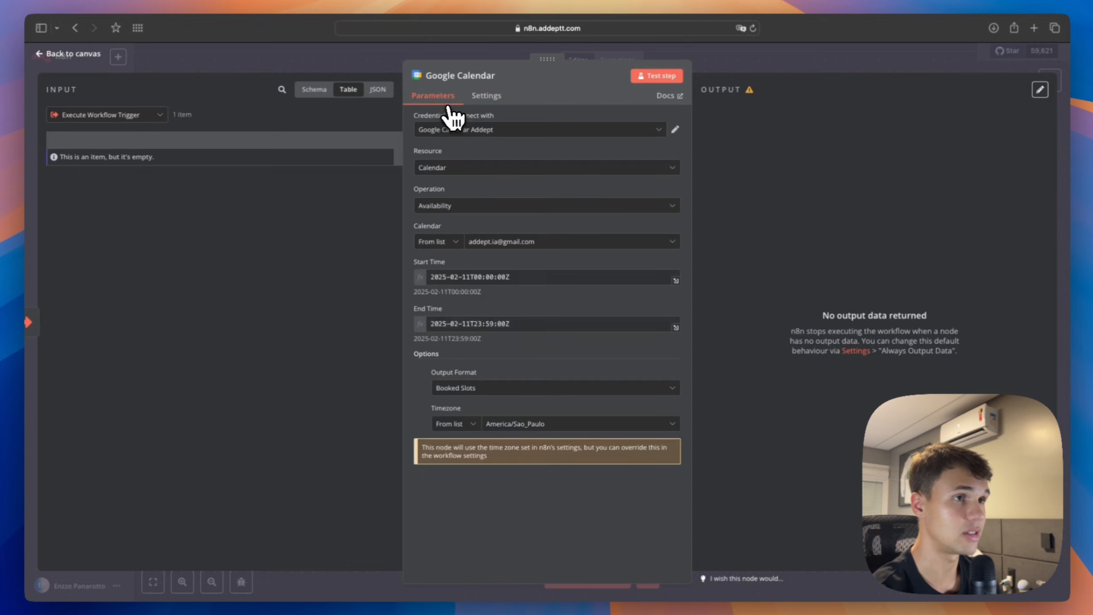
{"action": "left_click", "coordinate": [634, 78]}
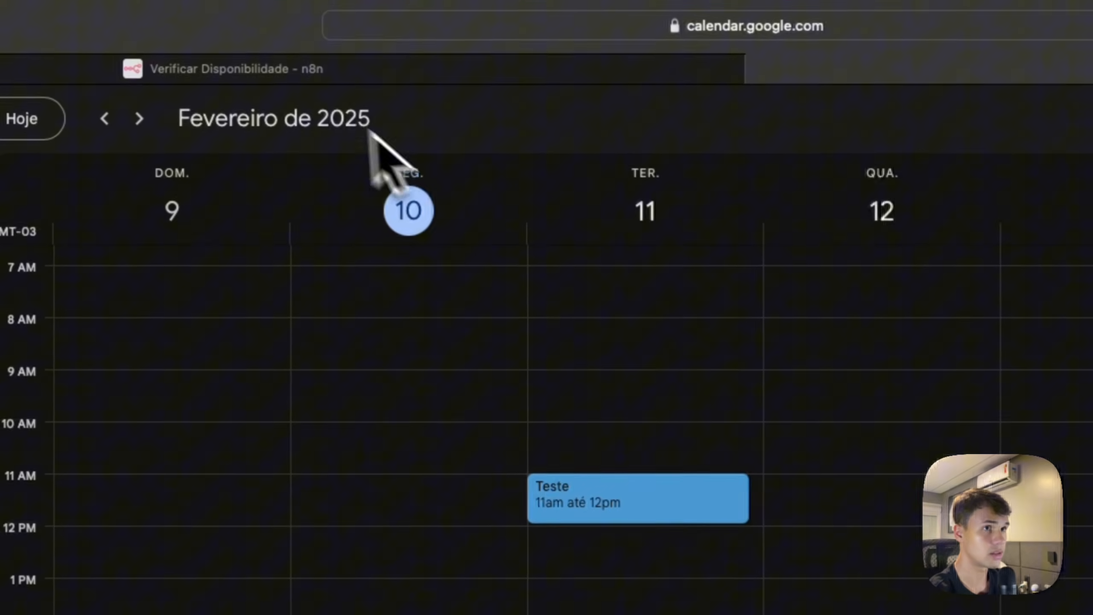
{"action": "left_click", "coordinate": [297, 77]}
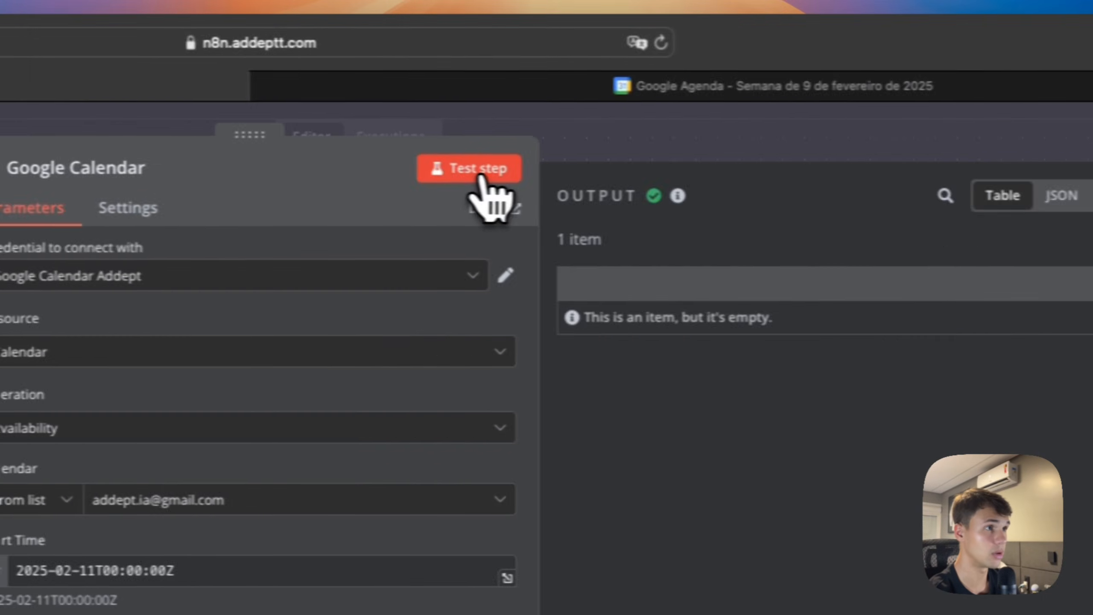
{"action": "left_click", "coordinate": [979, 167]}
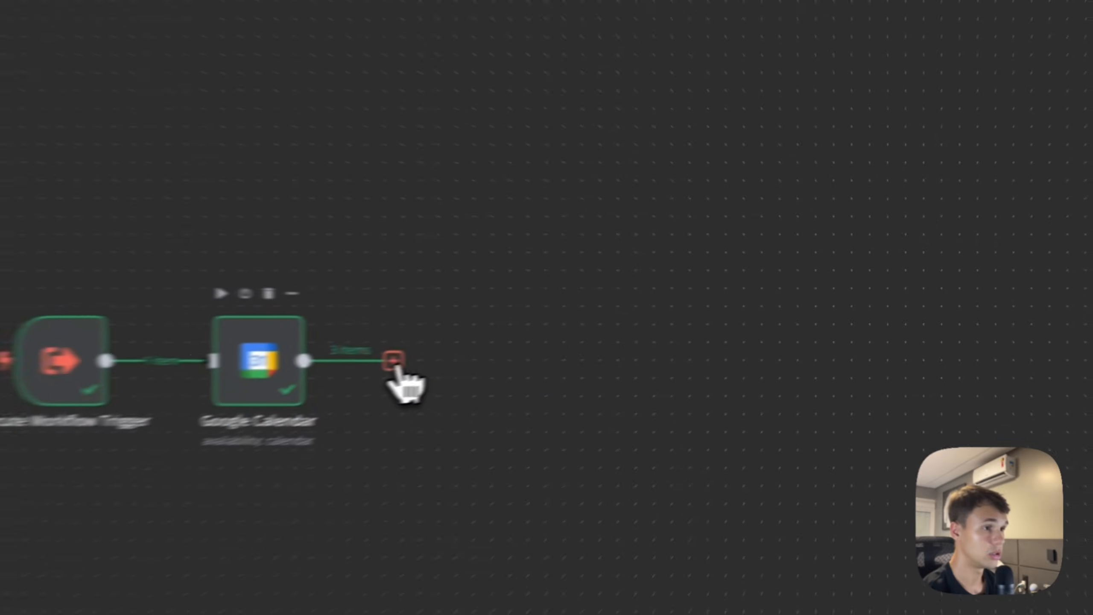
Step: Add an Edit Fields node with a horariosOcupados field combining each event's start and end
{"action": "left_click", "coordinate": [396, 366]}
{"action": "left_click", "coordinate": [882, 149]}
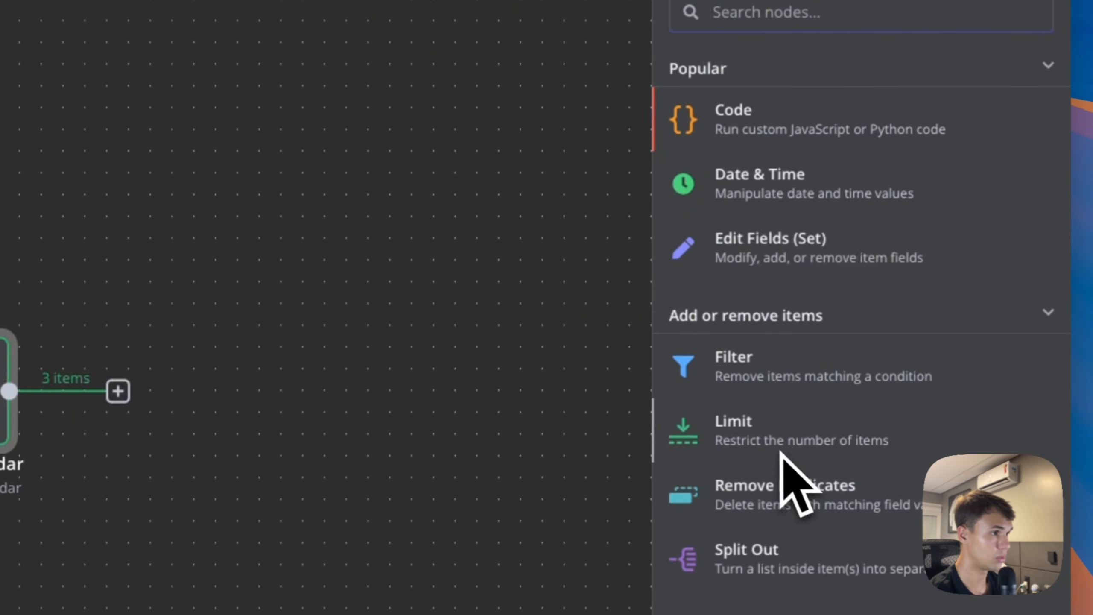
{"action": "left_click", "coordinate": [816, 264]}
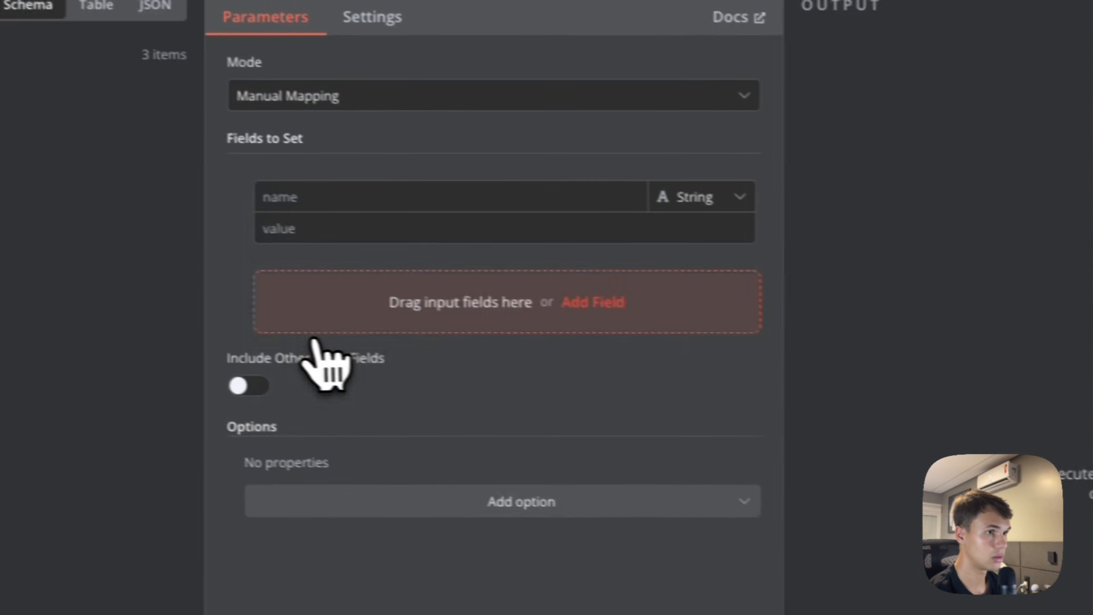
{"action": "left_click", "coordinate": [377, 200]}
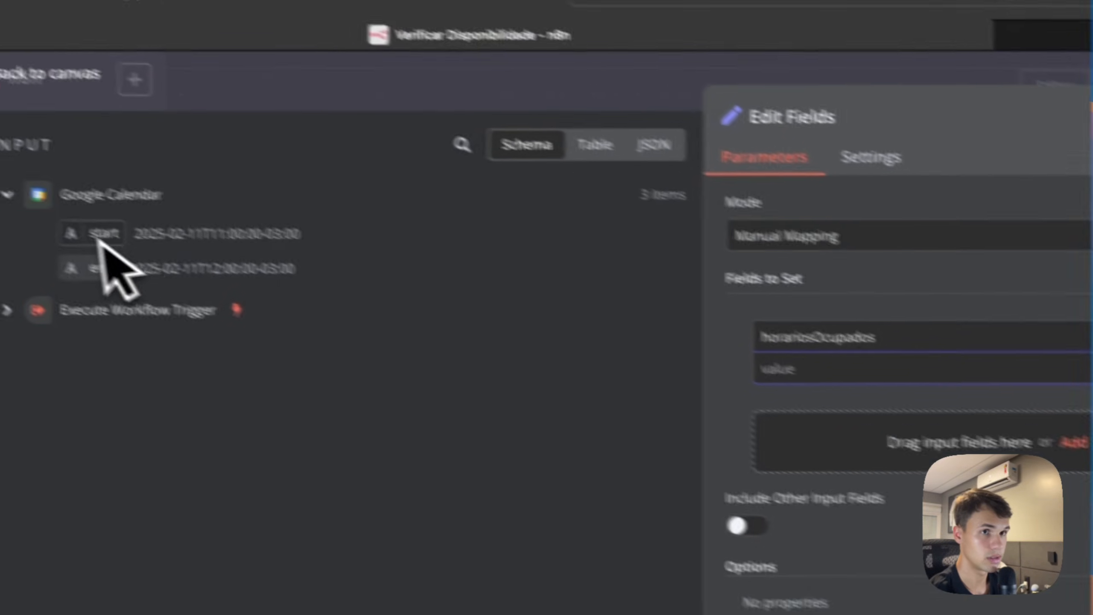
{"action": "left_click_drag", "start_coordinate": [103, 231], "coordinate": [867, 344]}
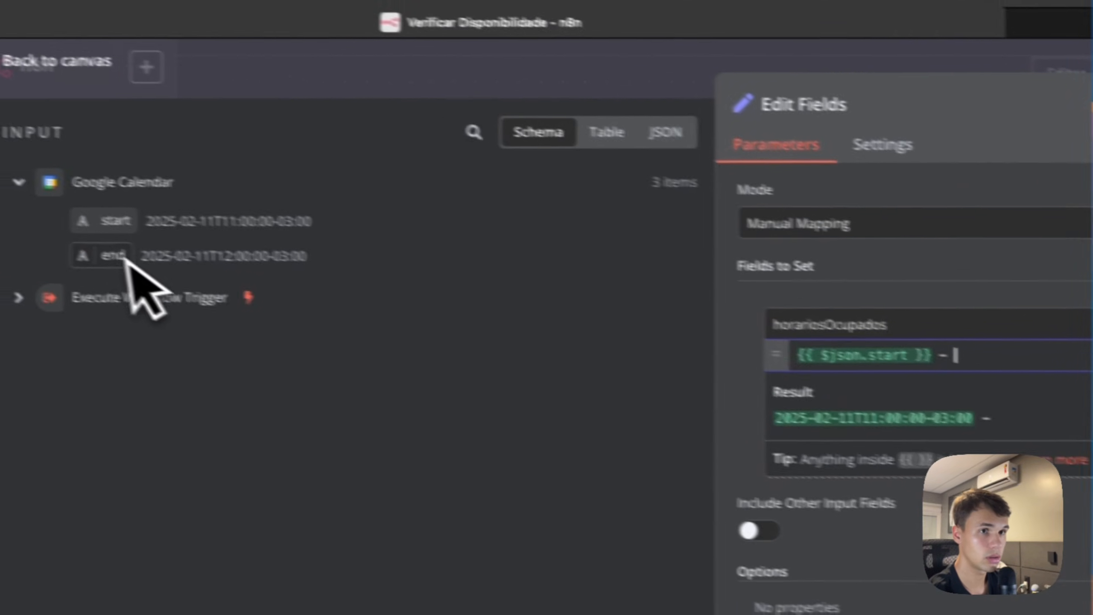
{"action": "left_click_drag", "start_coordinate": [122, 262], "coordinate": [732, 316]}
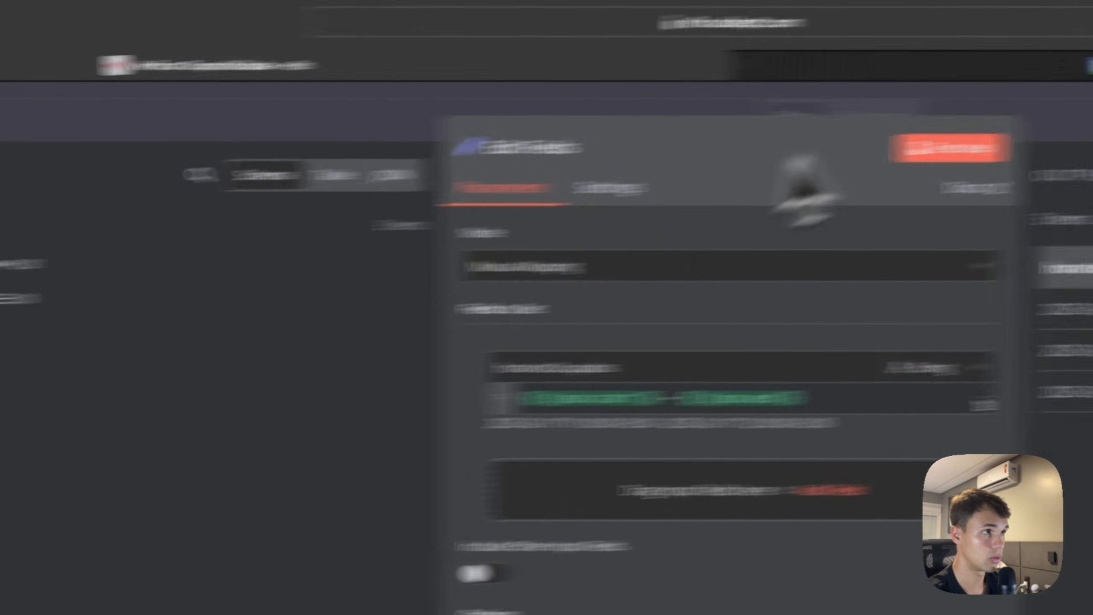
{"action": "left_click", "coordinate": [671, 56]}
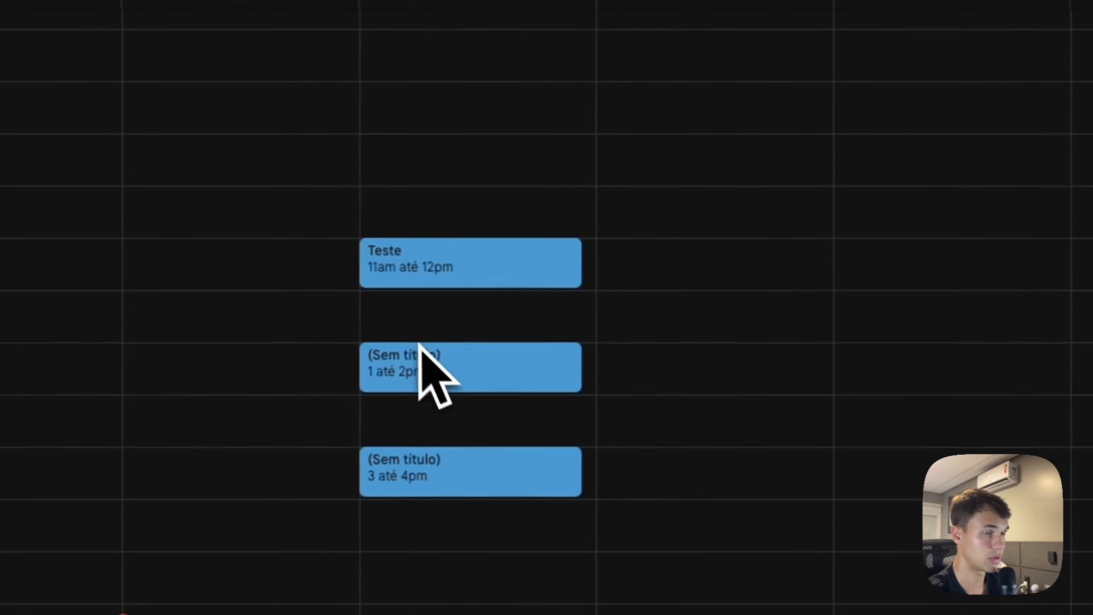
{"action": "left_click", "coordinate": [297, 34]}
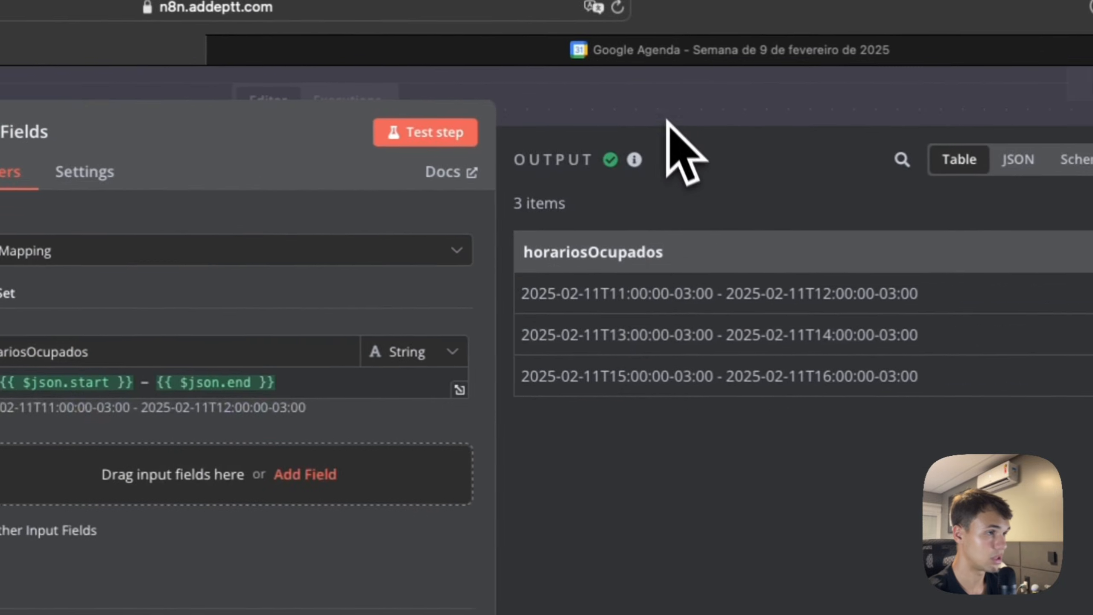
{"action": "left_click", "coordinate": [731, 124]}
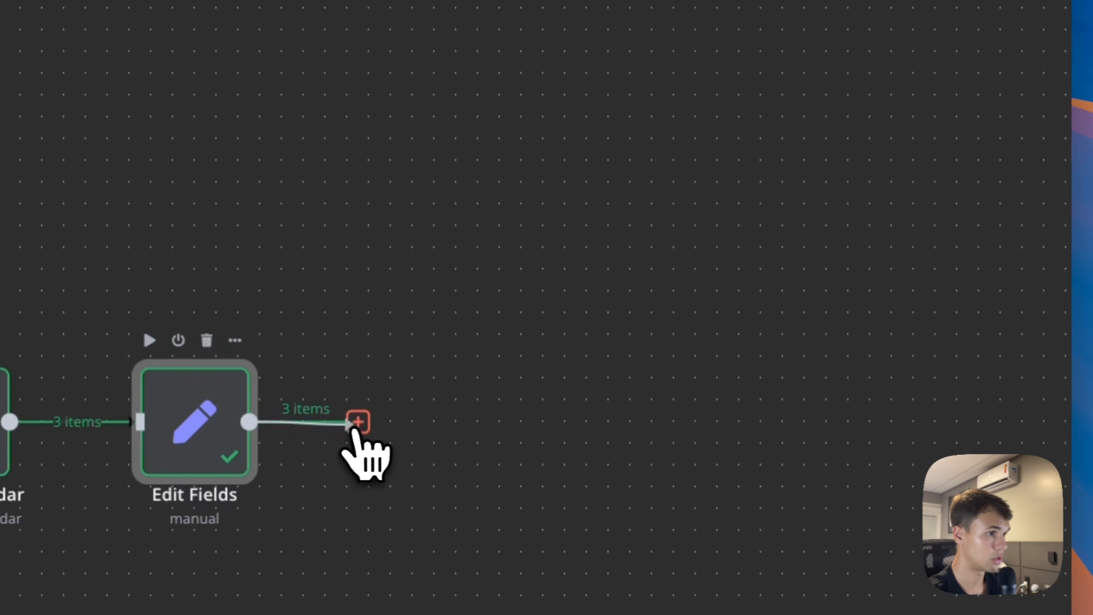
Step: Add an Aggregate node on horariosOcupados and test it, yielding one item with three slots
{"action": "left_click", "coordinate": [371, 437]}
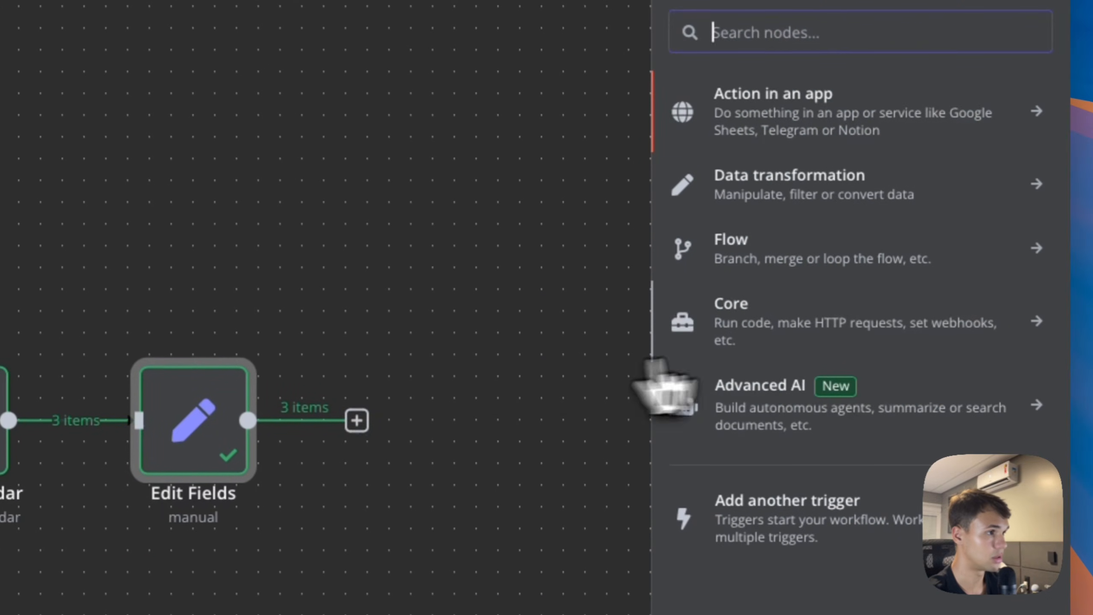
{"action": "left_click", "coordinate": [803, 185]}
{"action": "scroll", "coordinate": [758, 496], "scroll_direction": "down", "scroll_amount": 5}
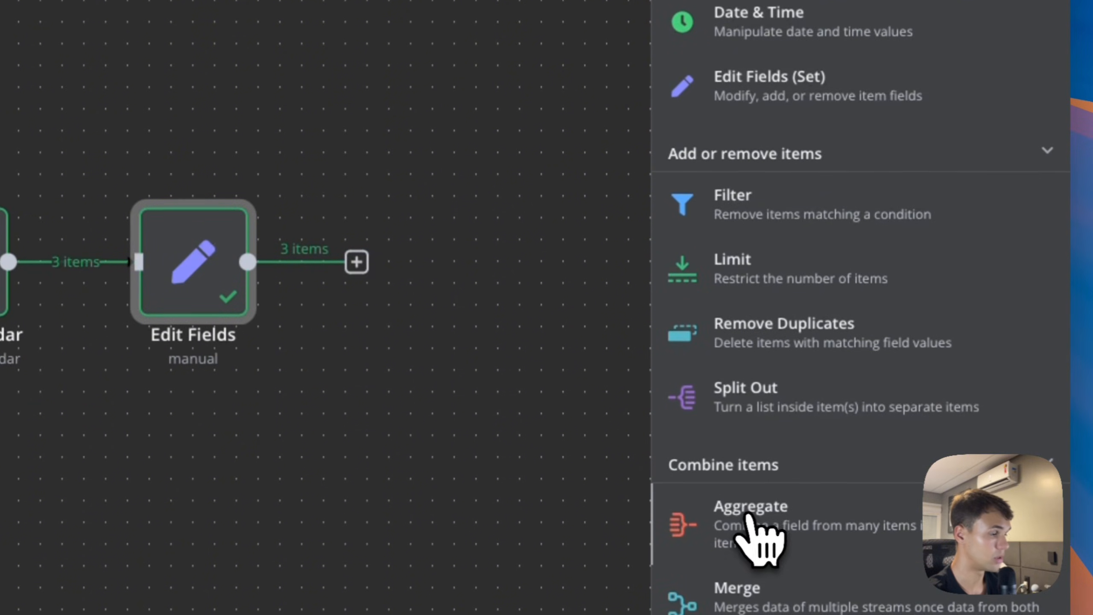
{"action": "left_click", "coordinate": [751, 513]}
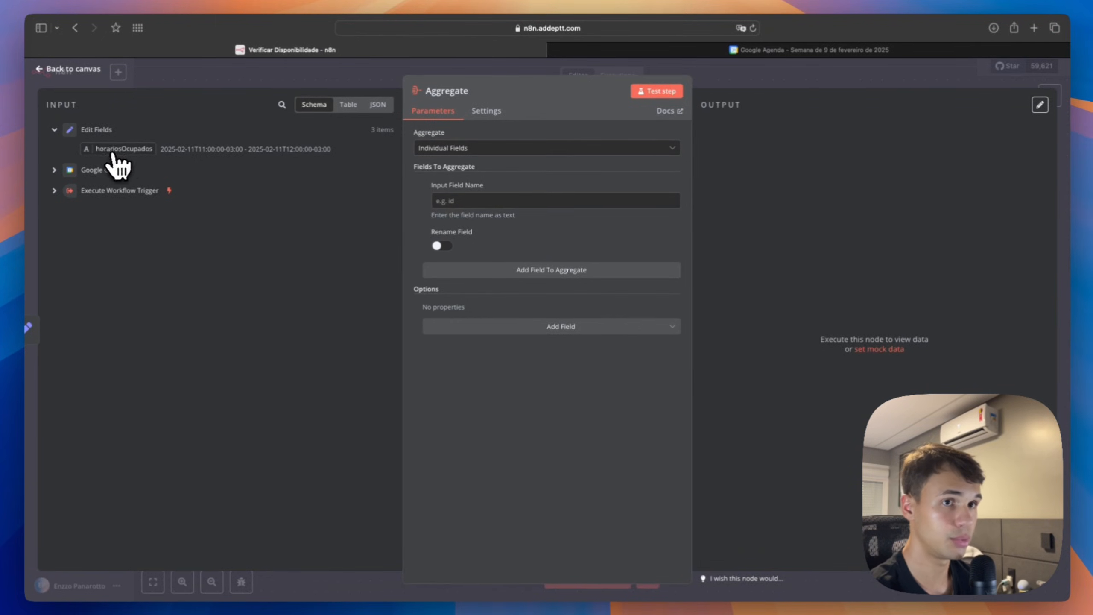
{"action": "left_click_drag", "start_coordinate": [114, 160], "coordinate": [474, 202]}
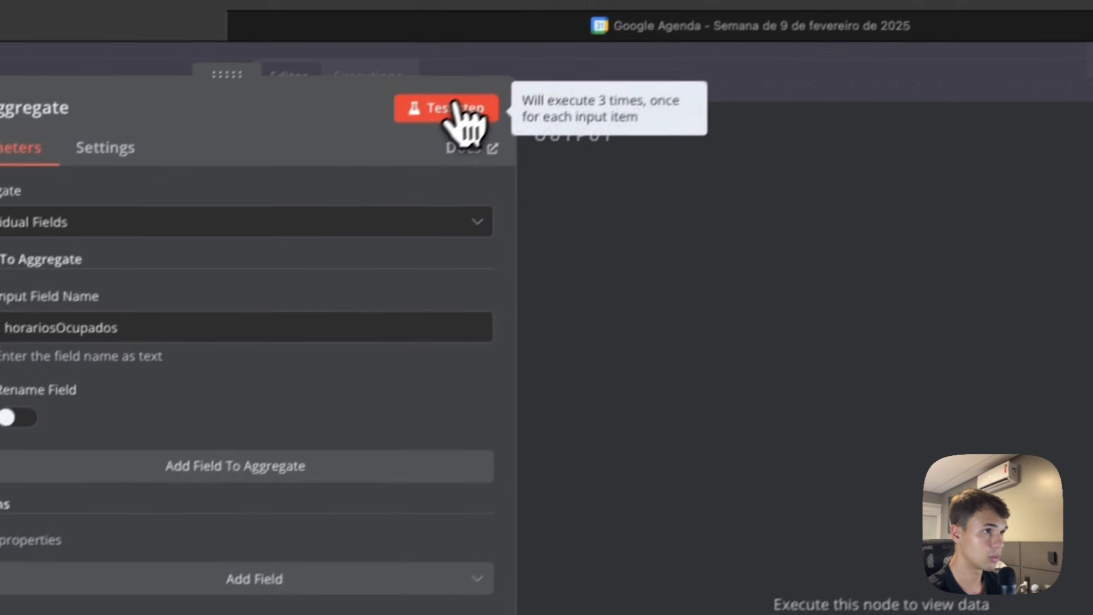
{"action": "left_click", "coordinate": [469, 114]}
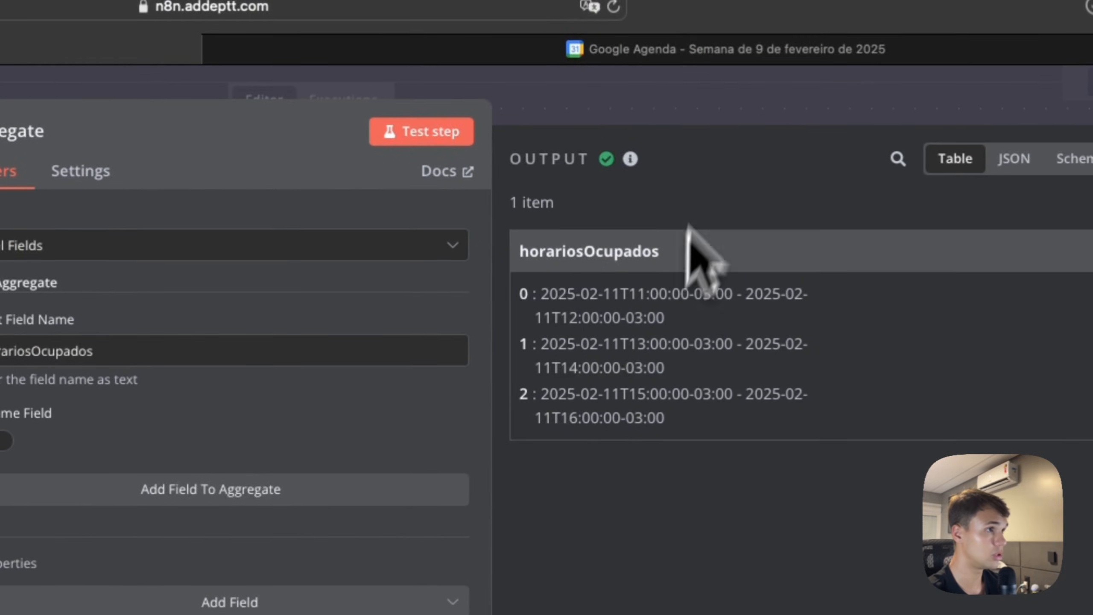
{"action": "left_click", "coordinate": [725, 112]}
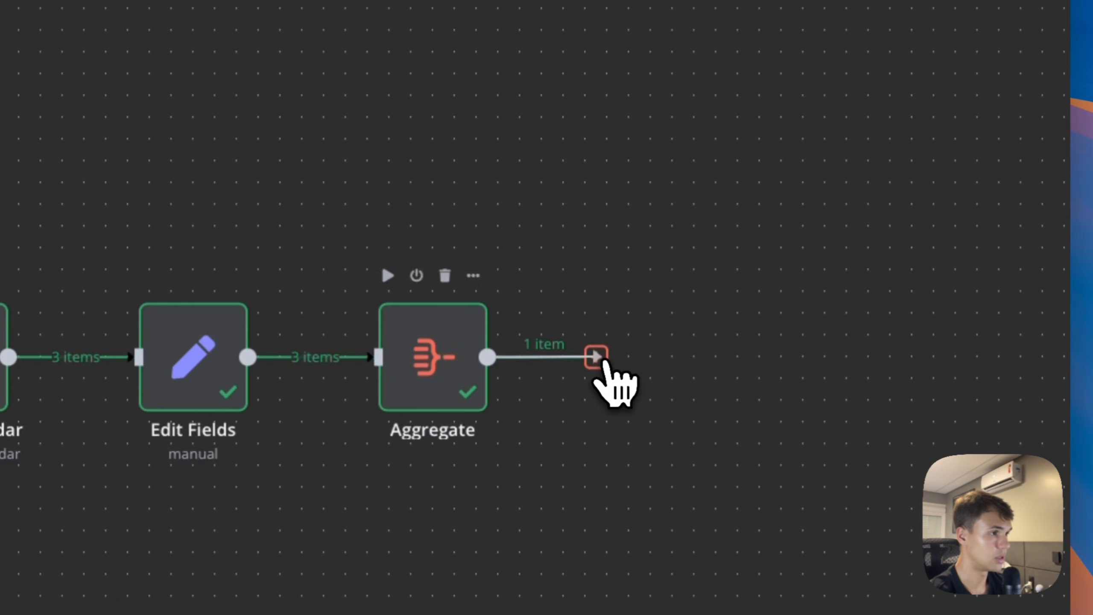
Step: Add an OpenAI Message a Model node using GPT-4O-MINI-2024-07-18 after Aggregate
{"action": "left_click", "coordinate": [596, 357]}
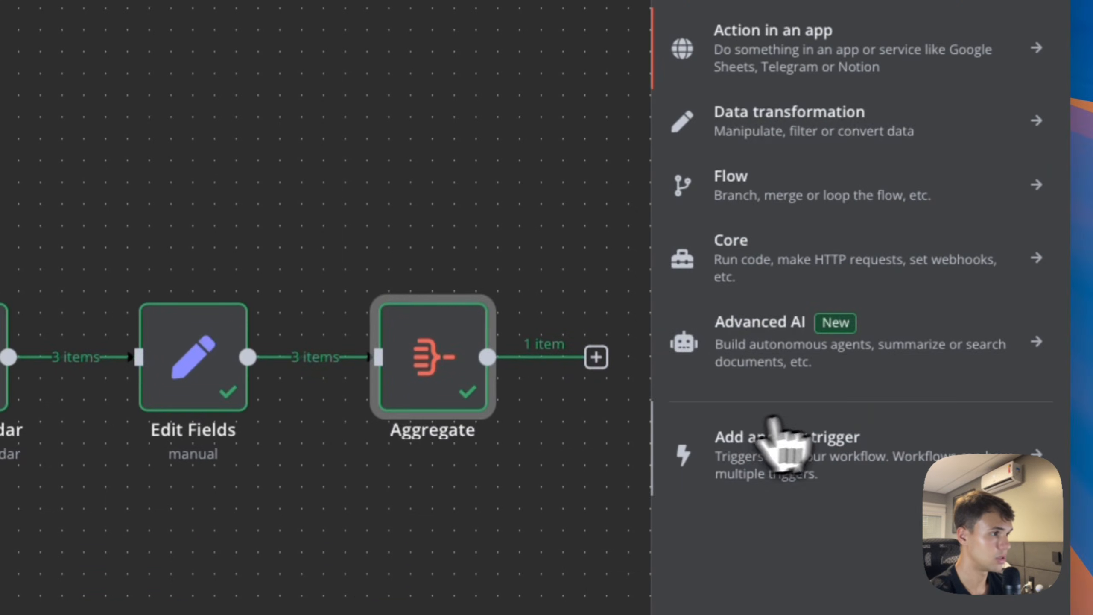
{"action": "left_click", "coordinate": [839, 349]}
{"action": "left_click", "coordinate": [748, 259]}
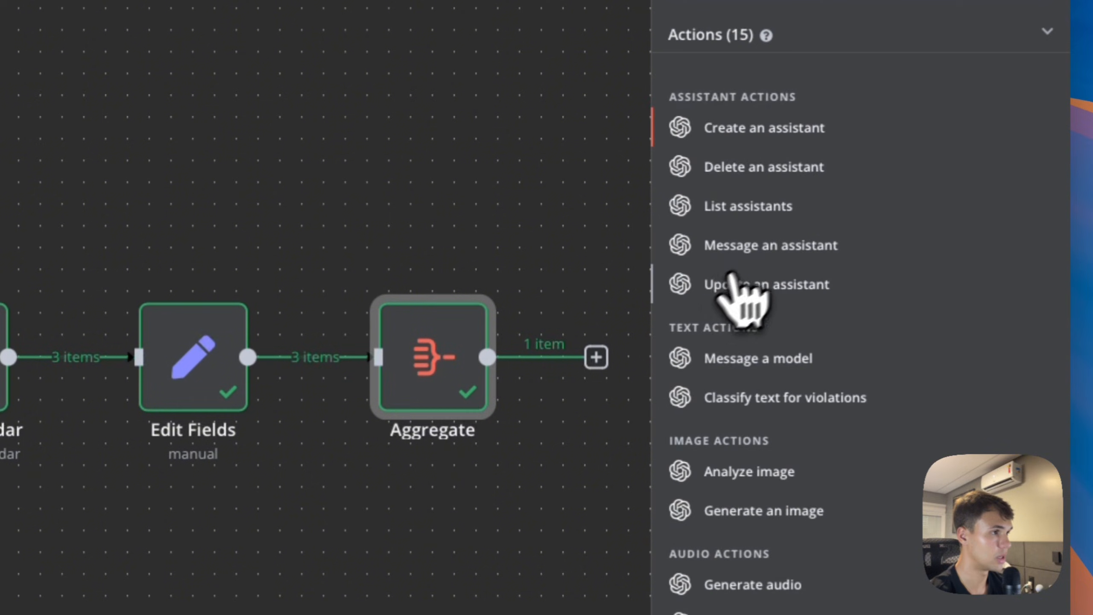
{"action": "left_click", "coordinate": [831, 364]}
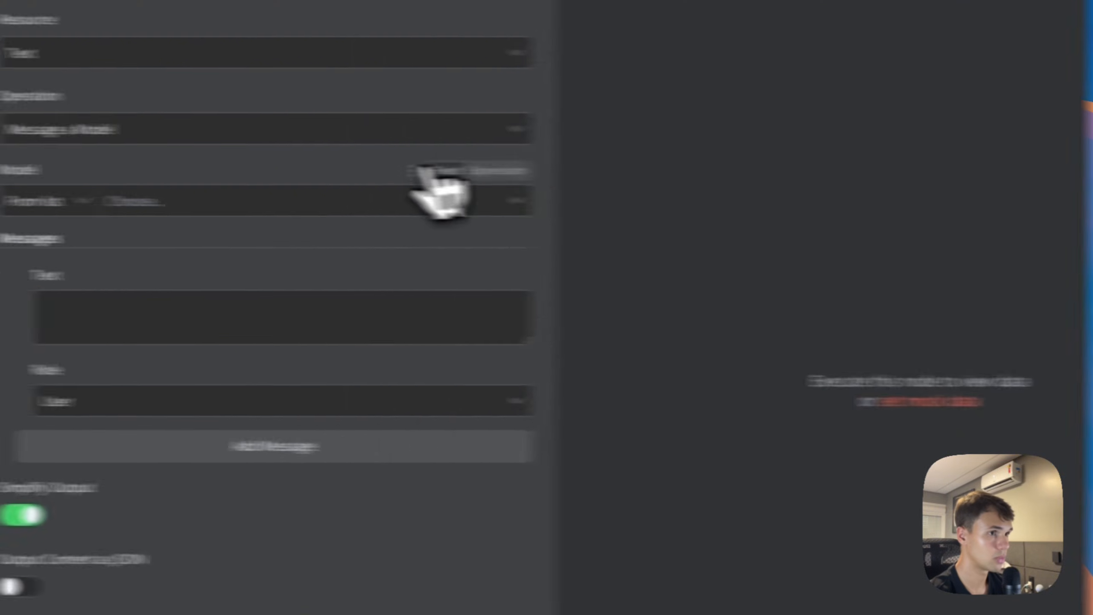
{"action": "left_click", "coordinate": [407, 207]}
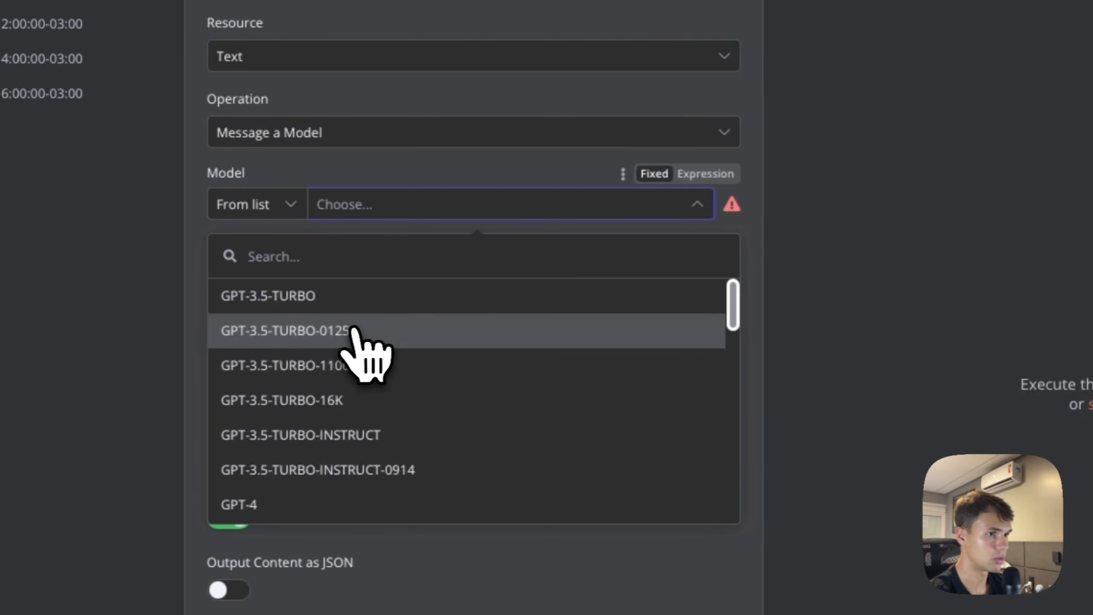
{"action": "scroll", "coordinate": [356, 335], "scroll_direction": "down", "scroll_amount": 15}
{"action": "scroll", "coordinate": [371, 426], "scroll_direction": "down", "scroll_amount": 8}
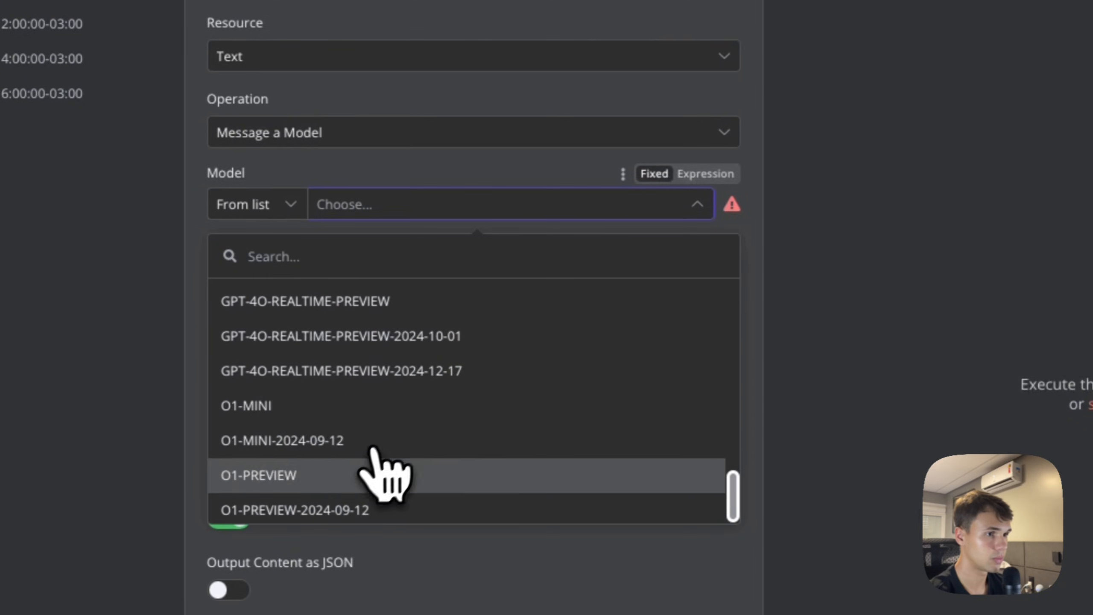
{"action": "scroll", "coordinate": [330, 434], "scroll_direction": "up", "scroll_amount": 4}
{"action": "scroll", "coordinate": [346, 443], "scroll_direction": "down", "scroll_amount": 1}
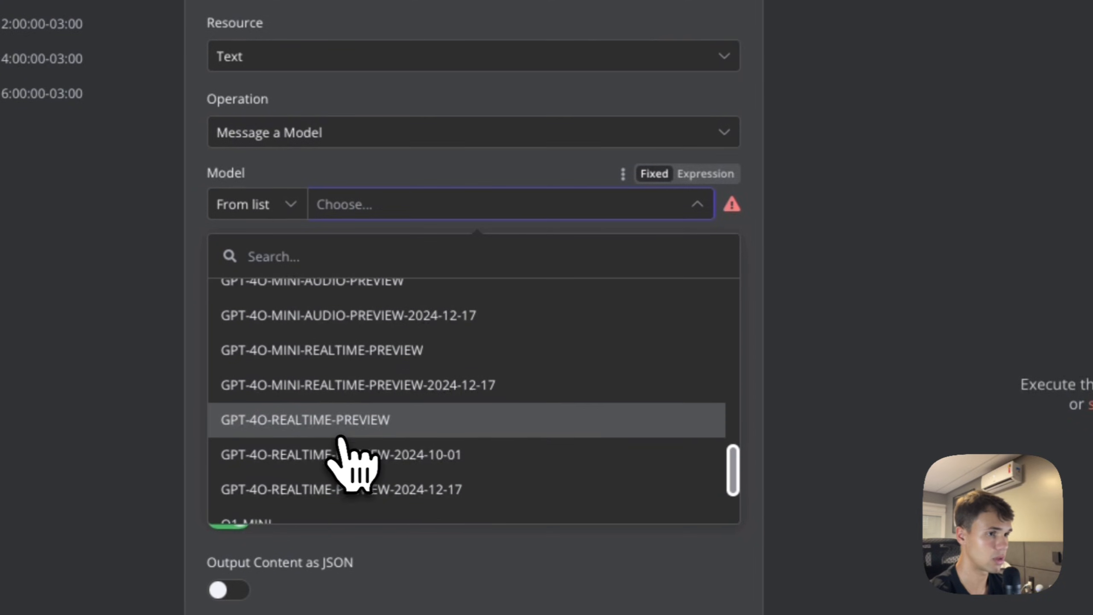
{"action": "scroll", "coordinate": [351, 444], "scroll_direction": "up", "scroll_amount": 2}
{"action": "left_click", "coordinate": [344, 312]}
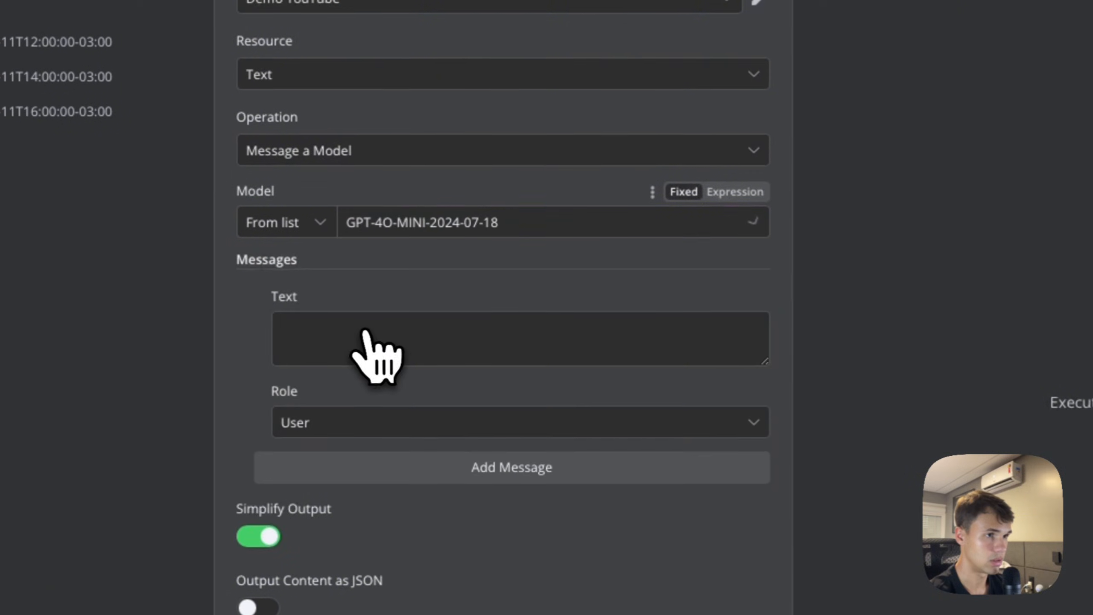
Step: Switch the OpenAI message text to an expression
{"action": "left_click", "coordinate": [398, 353]}
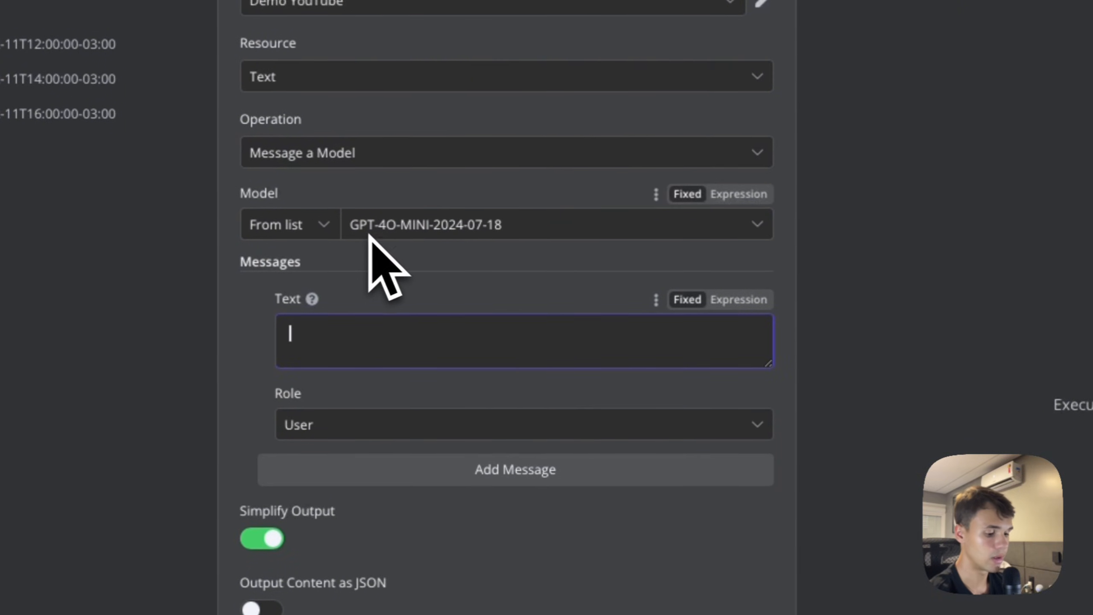
{"action": "left_click", "coordinate": [733, 300]}
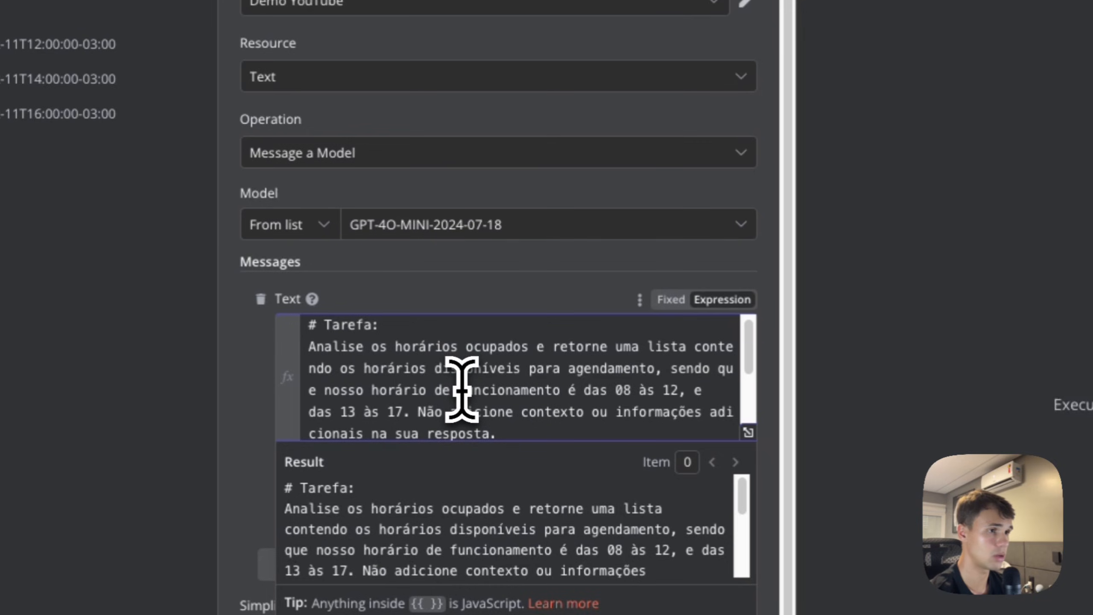
{"action": "scroll", "coordinate": [482, 390], "scroll_direction": "down", "scroll_amount": 1}
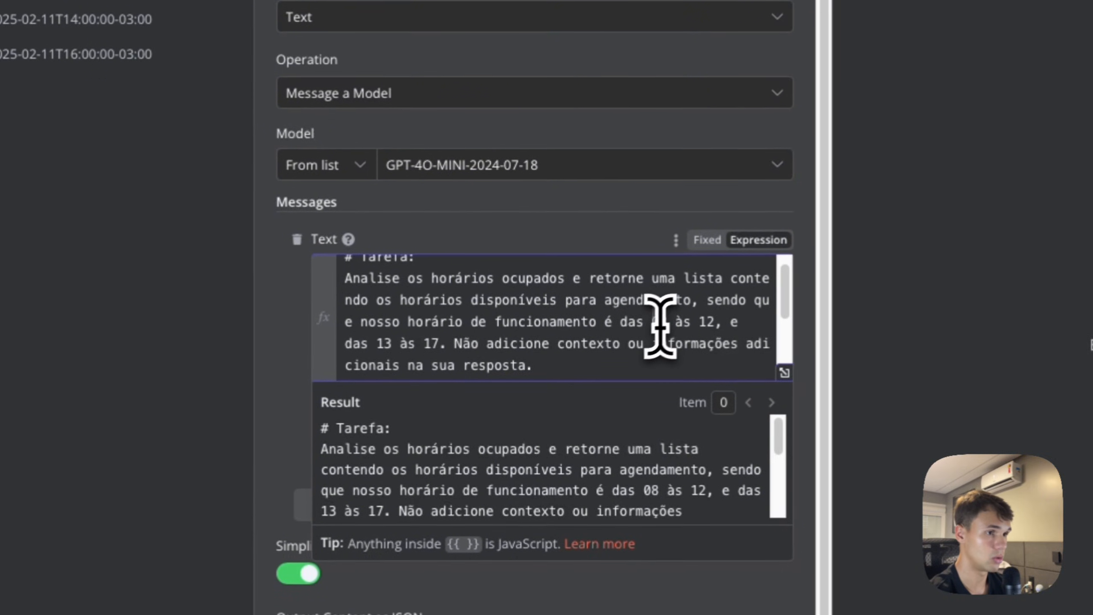
{"action": "scroll", "coordinate": [586, 350], "scroll_direction": "down", "scroll_amount": 5}
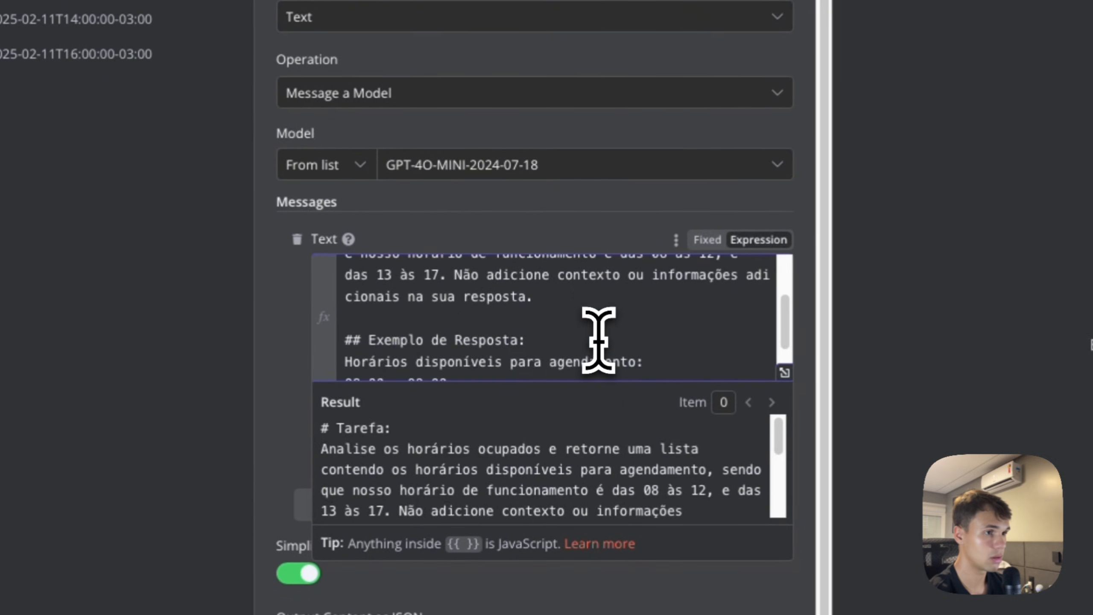
{"action": "scroll", "coordinate": [447, 290], "scroll_direction": "down", "scroll_amount": 1}
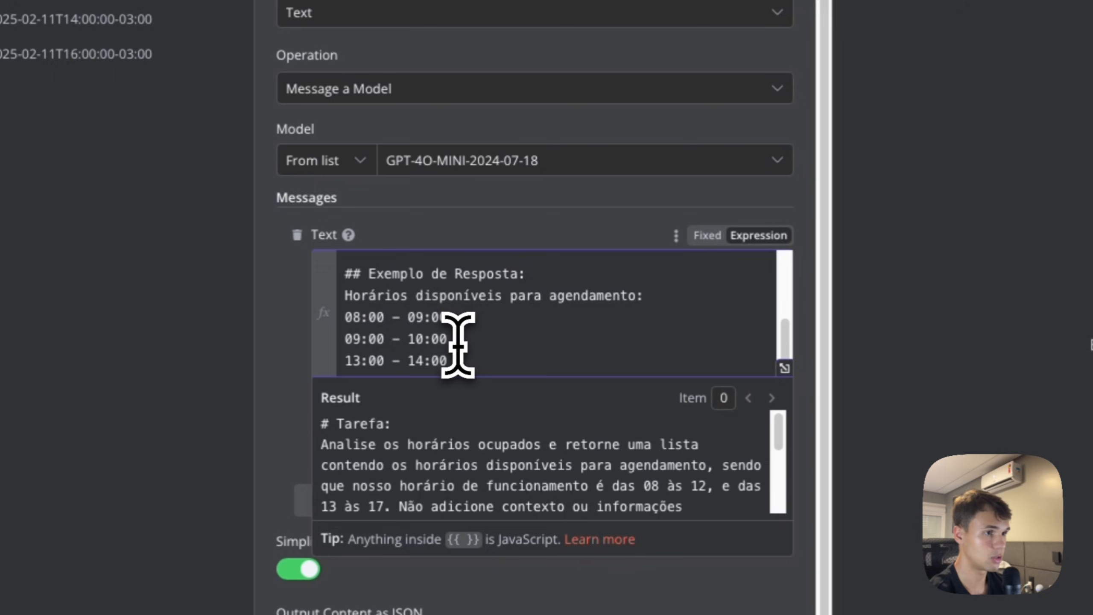
Step: Append a '## Lista de horários ocupados' section with the busy slots and test the prompt
{"action": "left_click", "coordinate": [485, 354]}
{"action": "key", "text": "Return"}
{"action": "key", "text": "Return"}
{"action": "type", "text": "## L"}
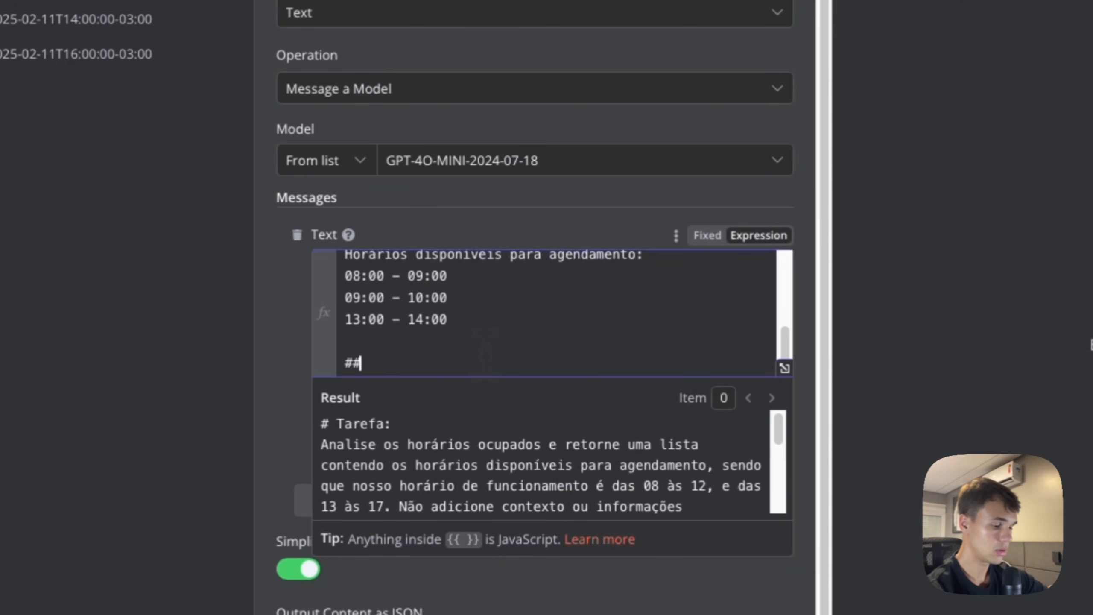
{"action": "type", "text": "ista de ho"}
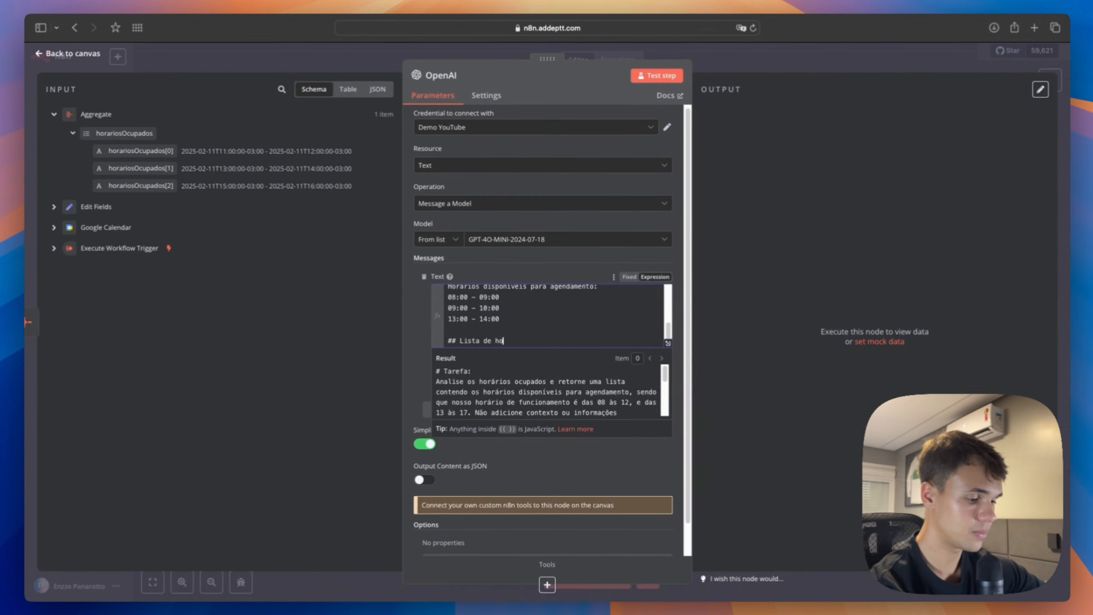
{"action": "type", "text": "rários ocupados:"}
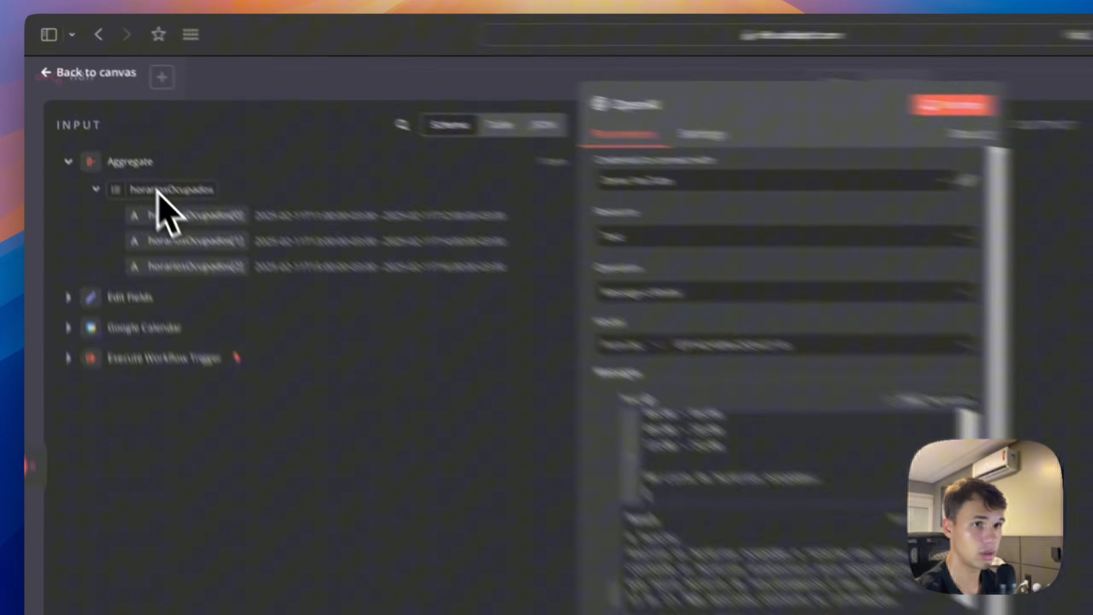
{"action": "left_click_drag", "start_coordinate": [142, 134], "coordinate": [491, 349]}
{"action": "left_click_drag", "start_coordinate": [575, 513], "coordinate": [541, 495]}
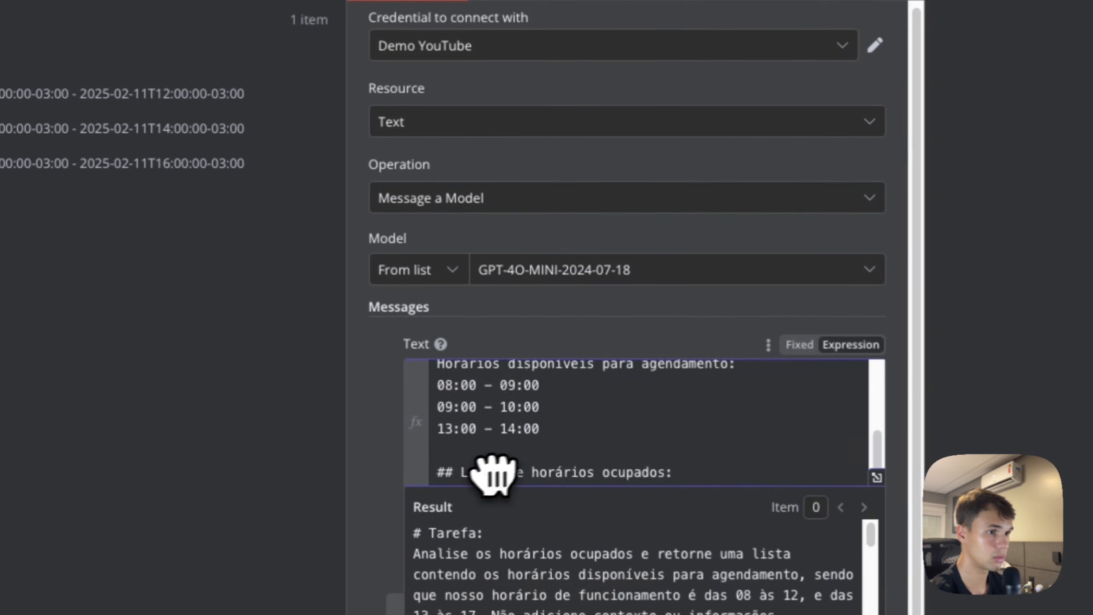
{"action": "scroll", "coordinate": [551, 453], "scroll_direction": "down", "scroll_amount": 2}
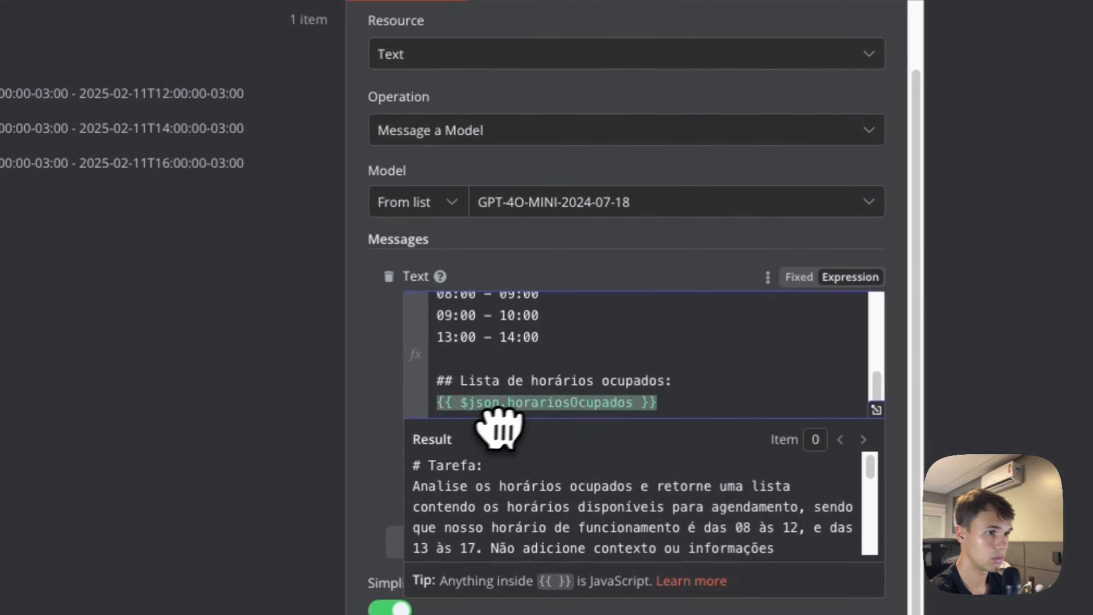
{"action": "left_click", "coordinate": [390, 433]}
{"action": "left_click", "coordinate": [425, 118]}
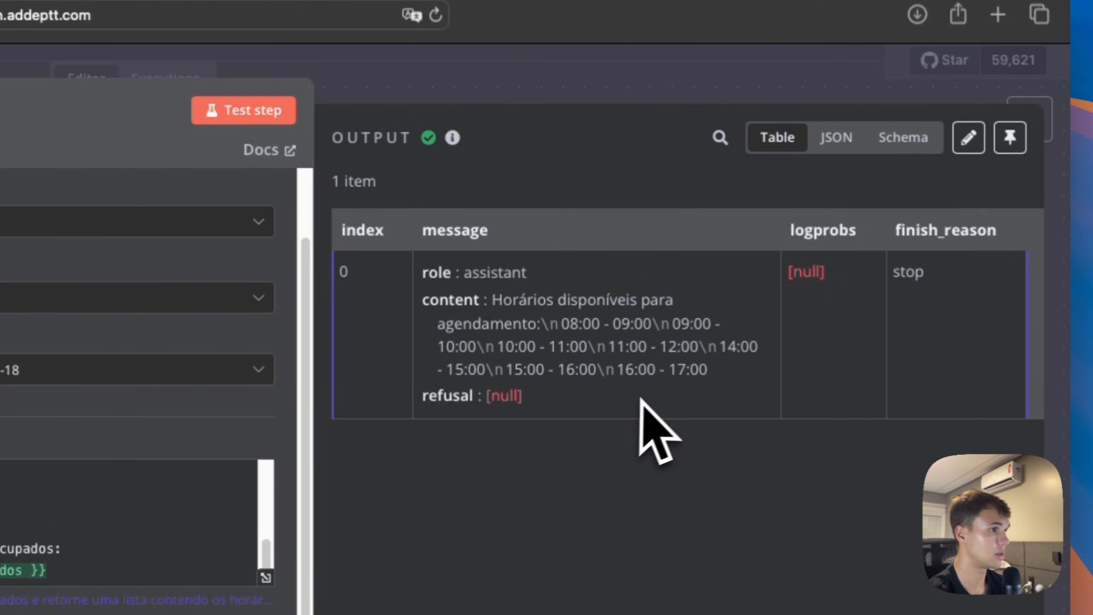
{"action": "left_click", "coordinate": [593, 96]}
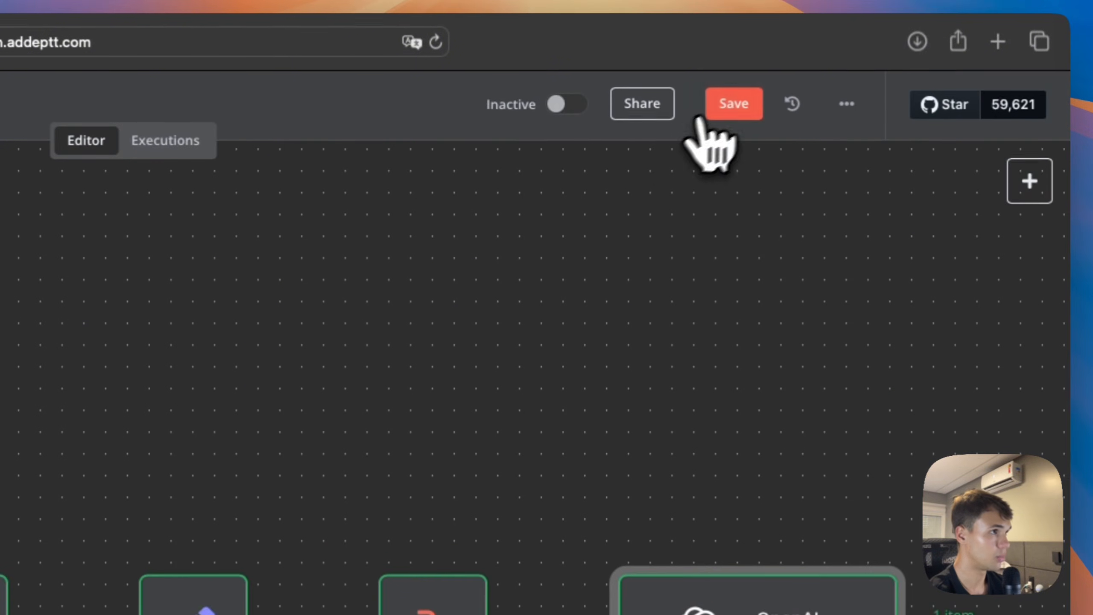
Step: Save the current workflow and open the Google Calendar node in Verificar Disponibilidade
{"action": "left_click", "coordinate": [732, 103]}
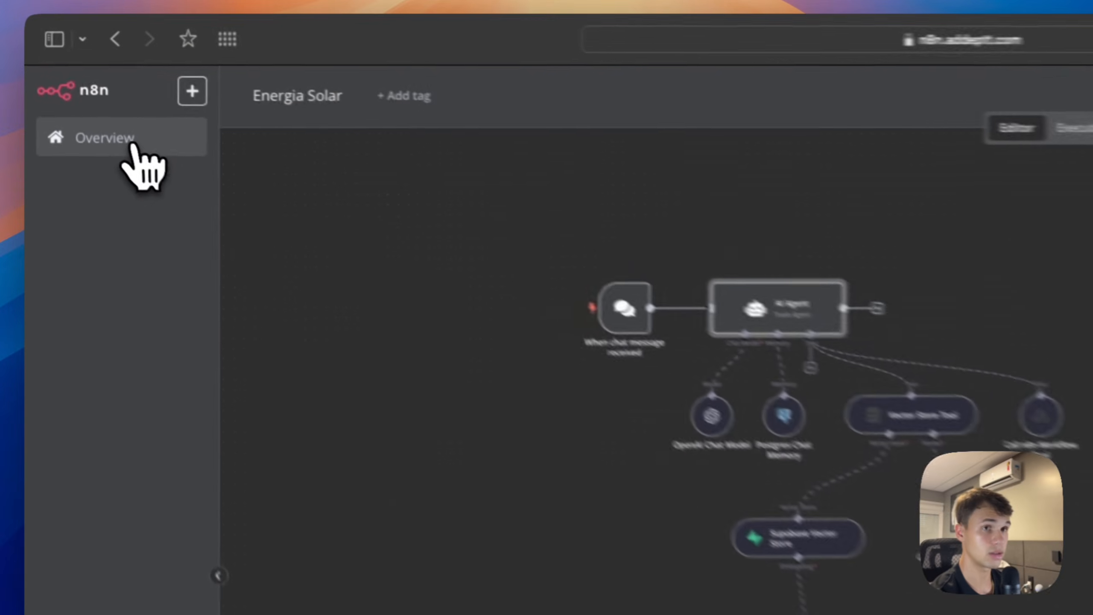
{"action": "left_click", "coordinate": [84, 84]}
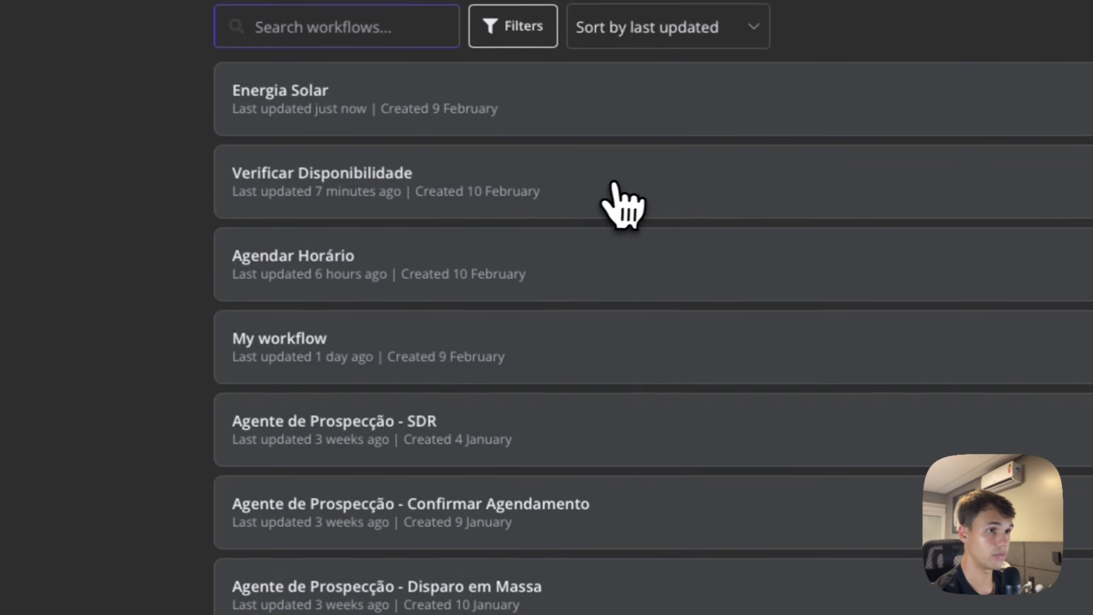
{"action": "left_click", "coordinate": [624, 201]}
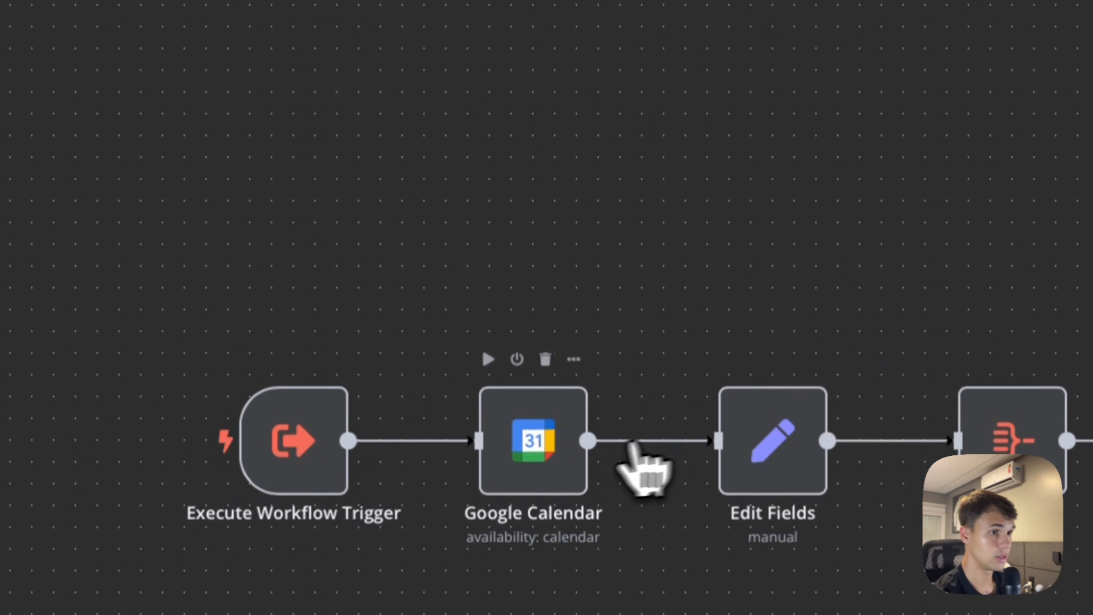
{"action": "double_click", "coordinate": [576, 457]}
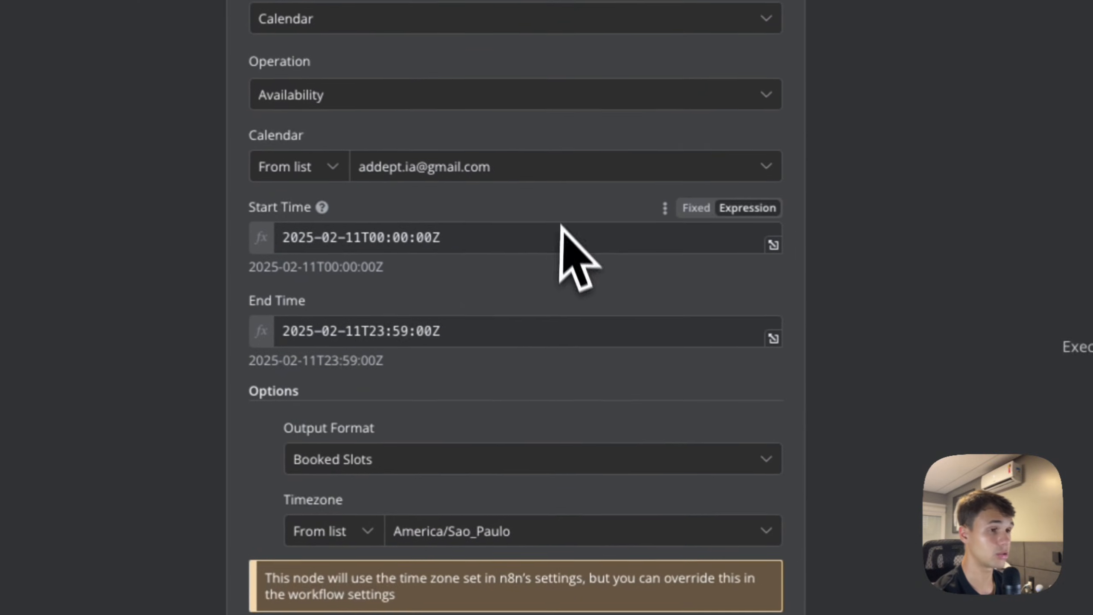
Step: Set Start and End Time to the query's startTime and endTime expressions, then save
{"action": "double_click", "coordinate": [497, 251]}
{"action": "triple_click", "coordinate": [467, 240]}
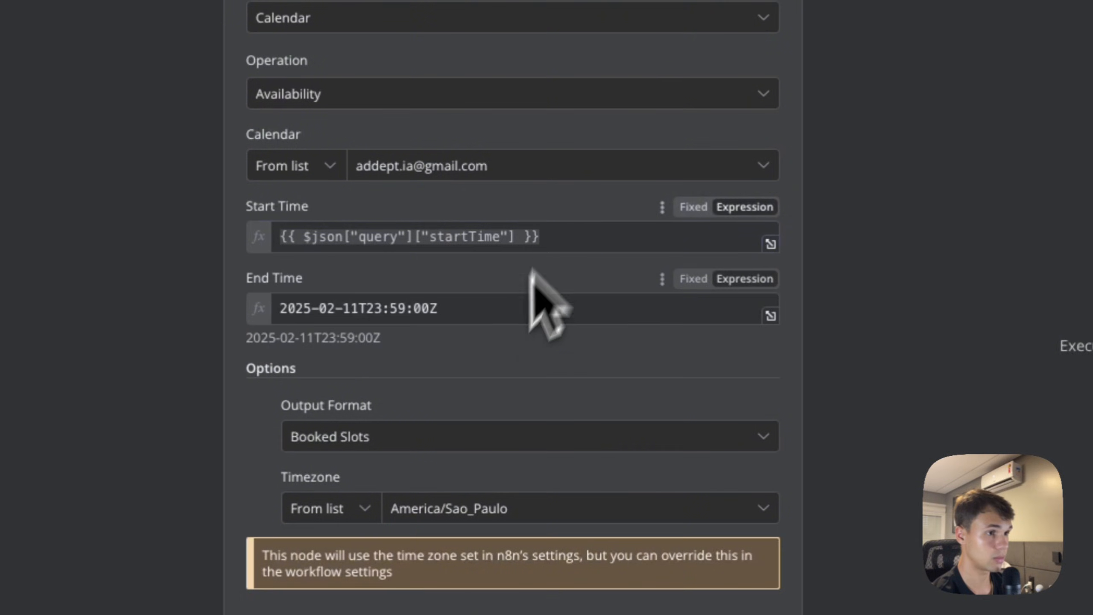
{"action": "left_click", "coordinate": [510, 304]}
{"action": "type", "text": "{{ $json[\"query\"][\"startTime\"] }}"}
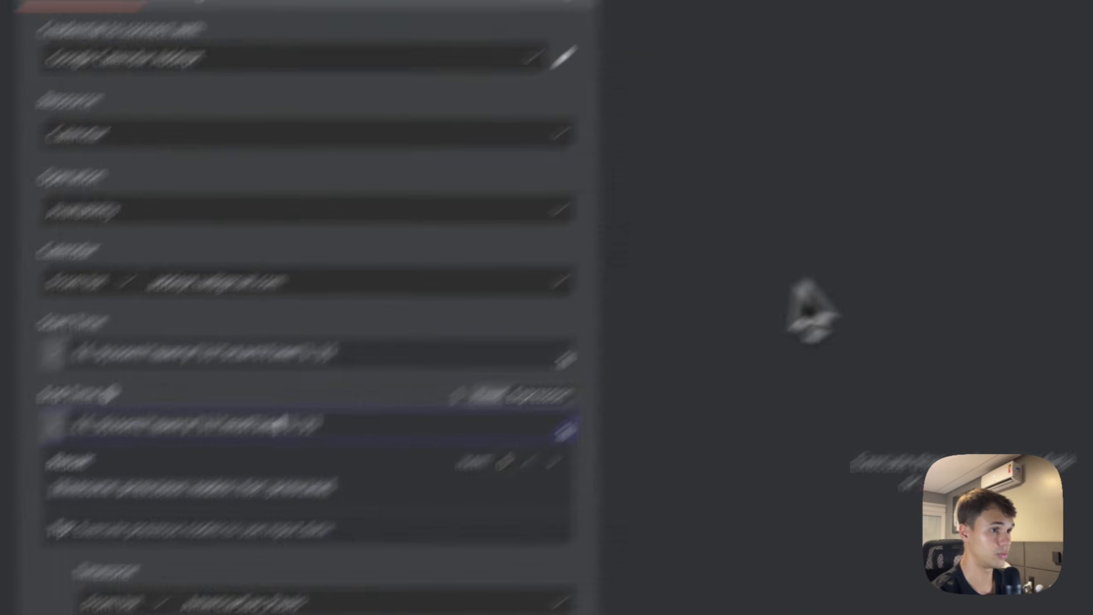
{"action": "left_click", "coordinate": [632, 206]}
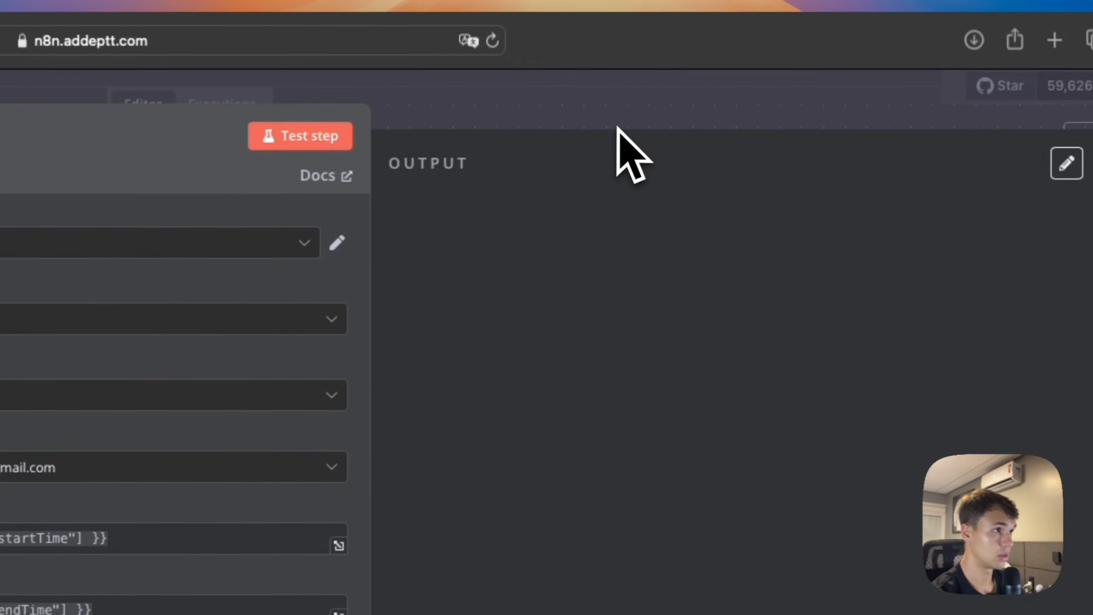
{"action": "left_click", "coordinate": [619, 128]}
{"action": "left_click", "coordinate": [787, 112]}
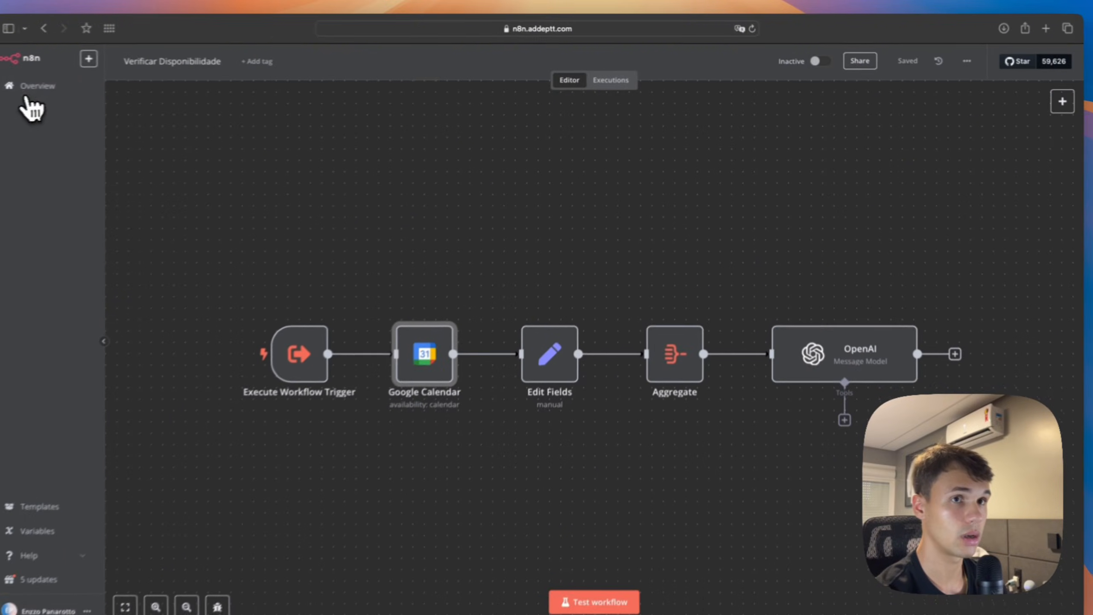
{"action": "left_click", "coordinate": [36, 86]}
Step: Give the Energia Solar AI Agent a Call n8n Workflow tool named agendarHorario, with the booking description
{"action": "left_click", "coordinate": [381, 212]}
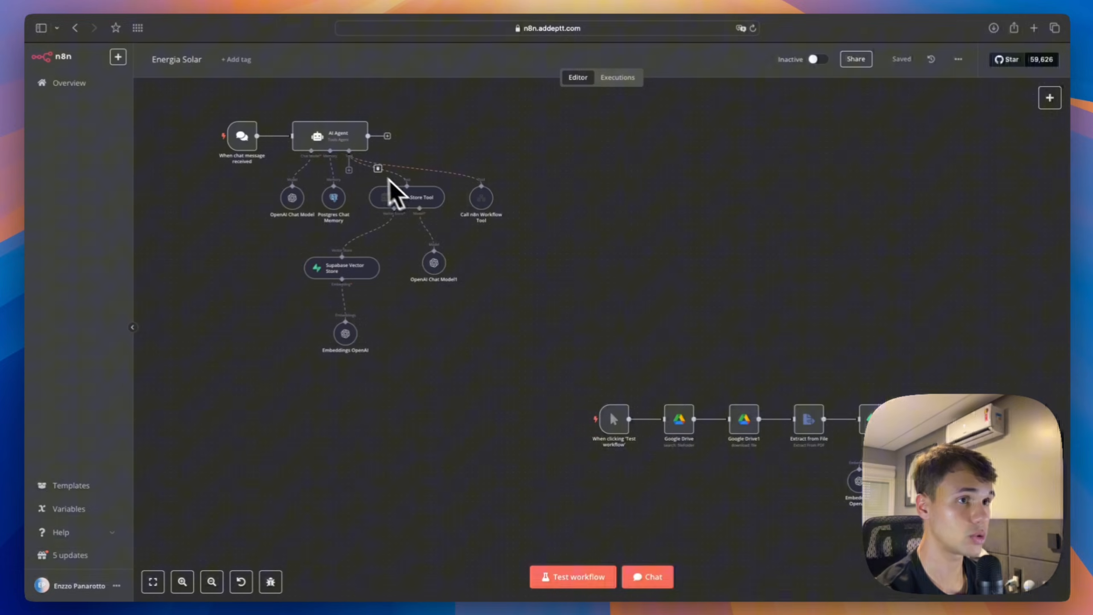
{"action": "left_click", "coordinate": [349, 169]}
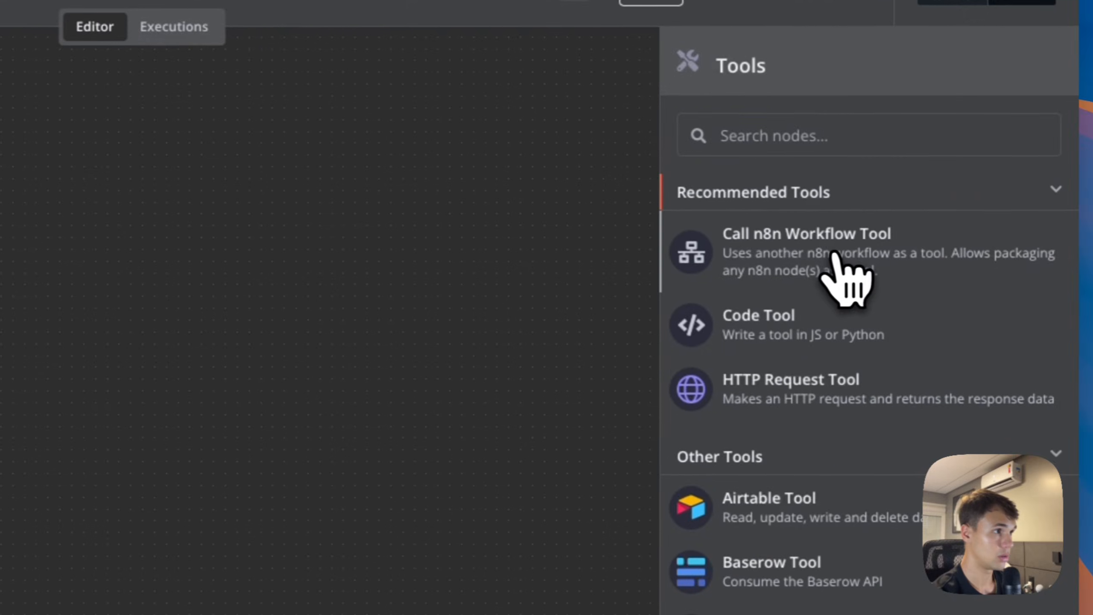
{"action": "left_click", "coordinate": [907, 261]}
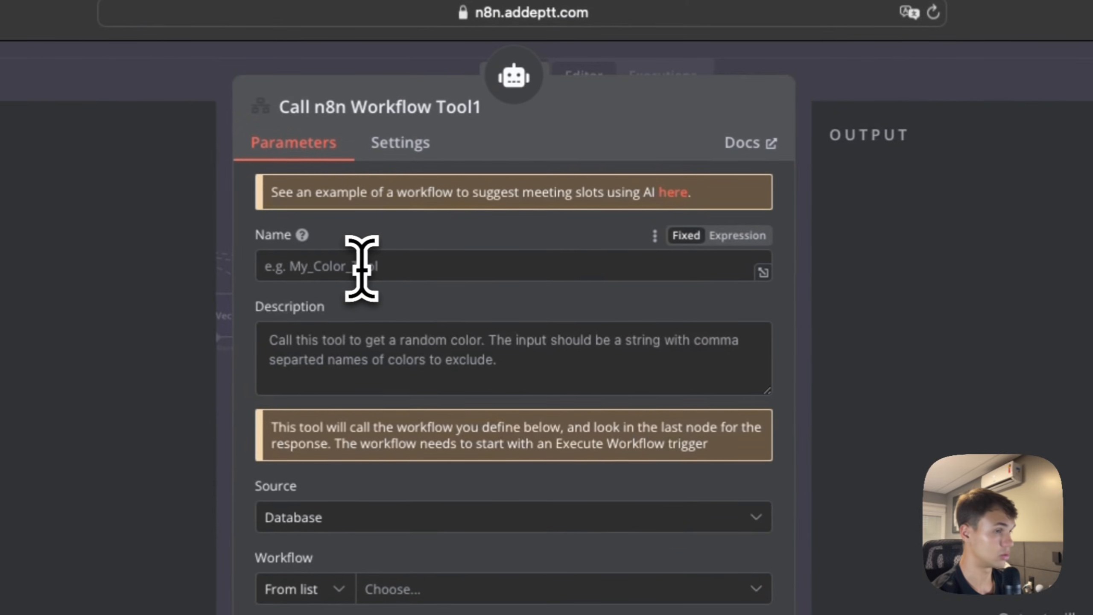
{"action": "left_click", "coordinate": [357, 266]}
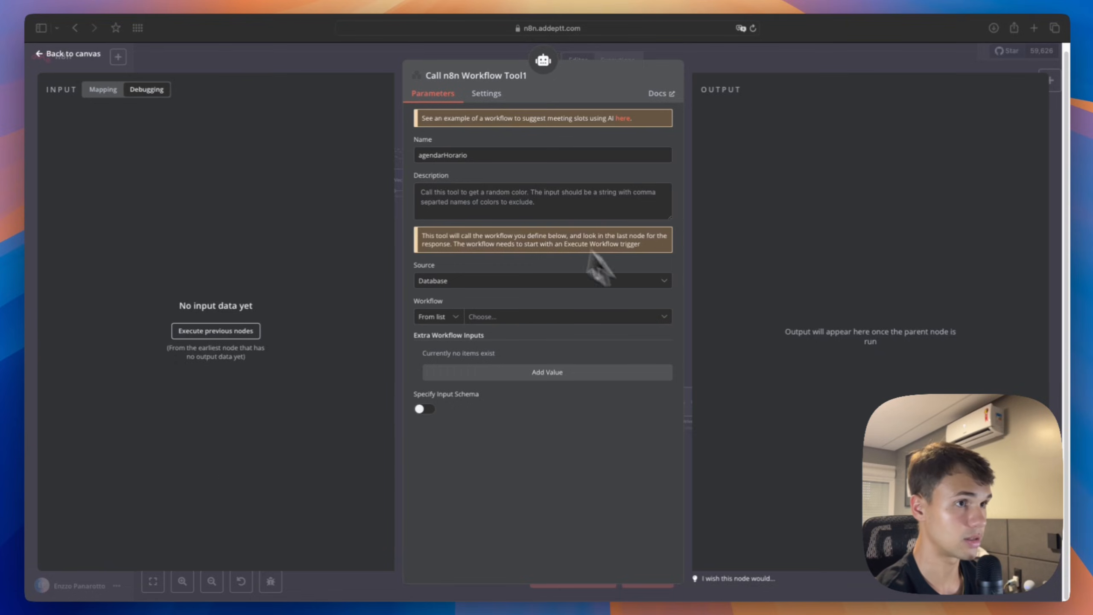
{"action": "left_click", "coordinate": [485, 199]}
{"action": "key", "text": "super+v"}
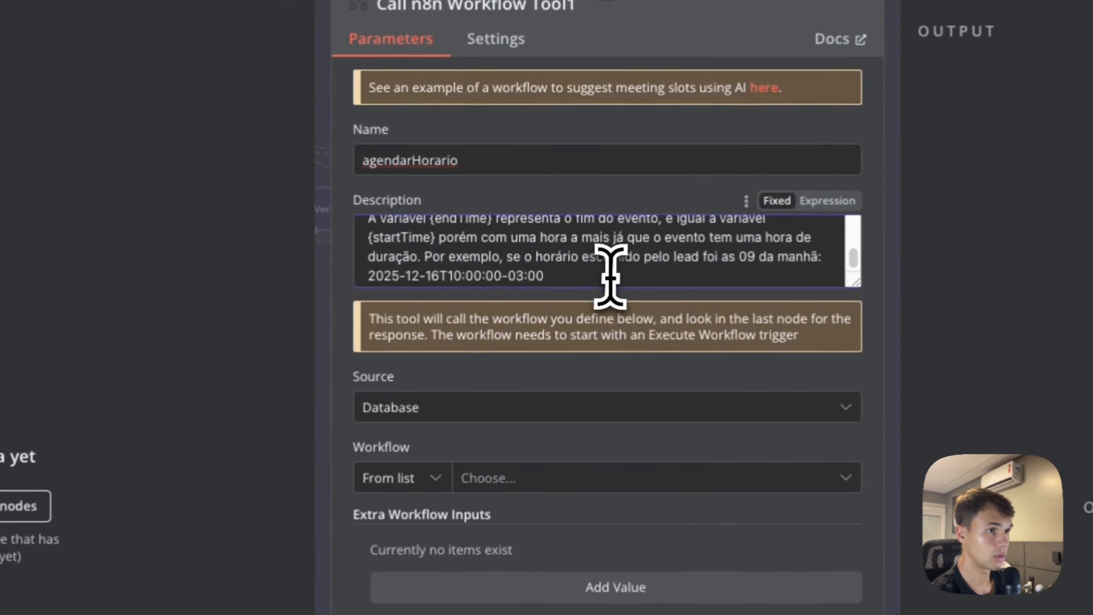
Step: Point the tool at the Agendar Horário workflow and enable Specify Input Schema
{"action": "scroll", "coordinate": [588, 243], "scroll_direction": "up", "scroll_amount": 5}
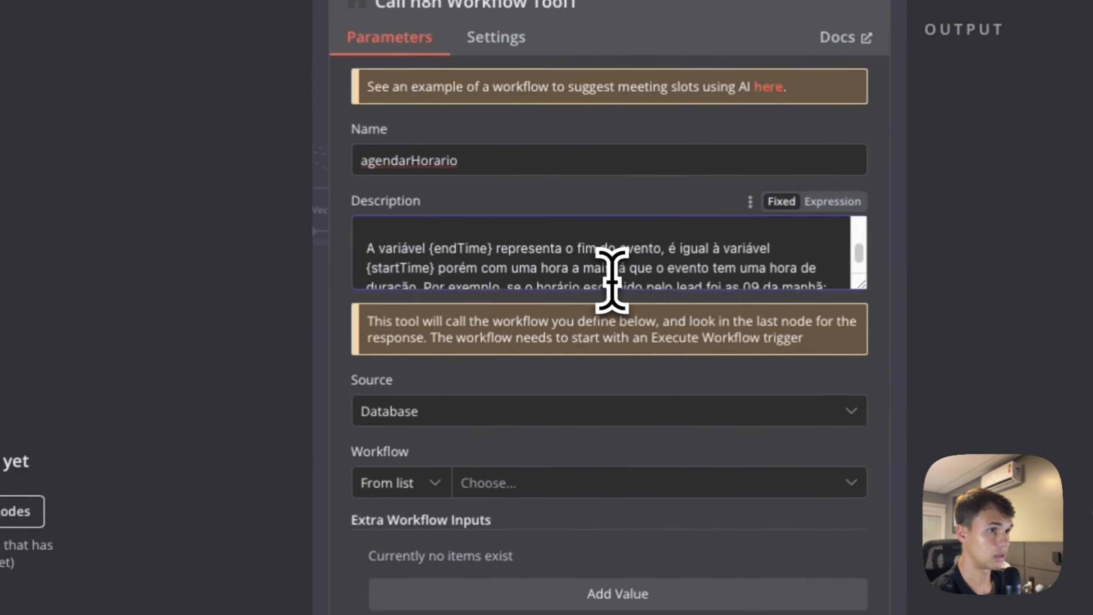
{"action": "scroll", "coordinate": [611, 281], "scroll_direction": "up", "scroll_amount": 3}
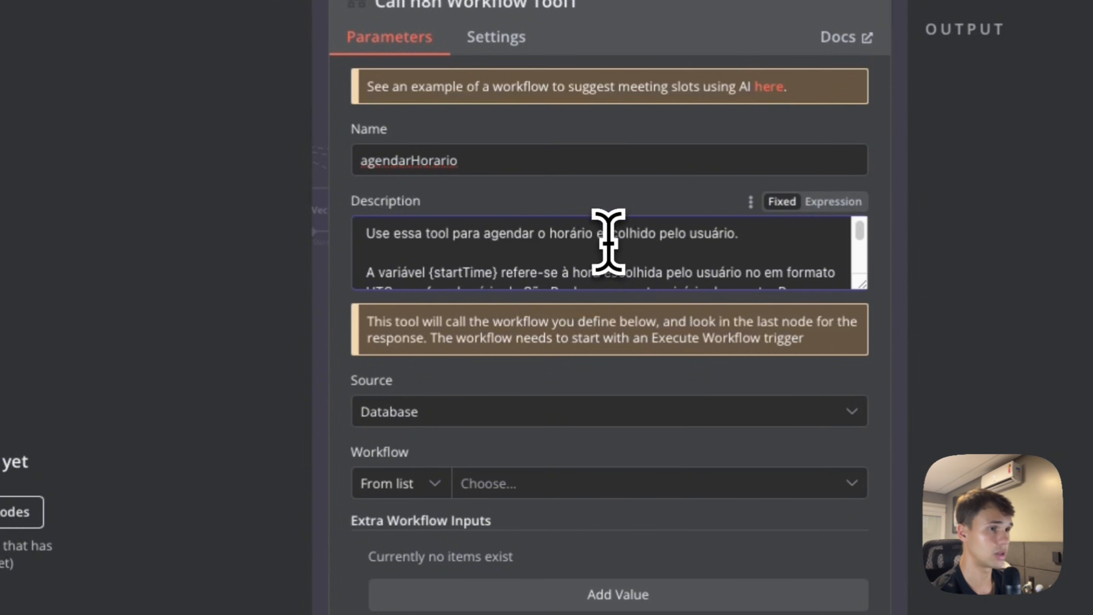
{"action": "scroll", "coordinate": [606, 250], "scroll_direction": "down", "scroll_amount": 5}
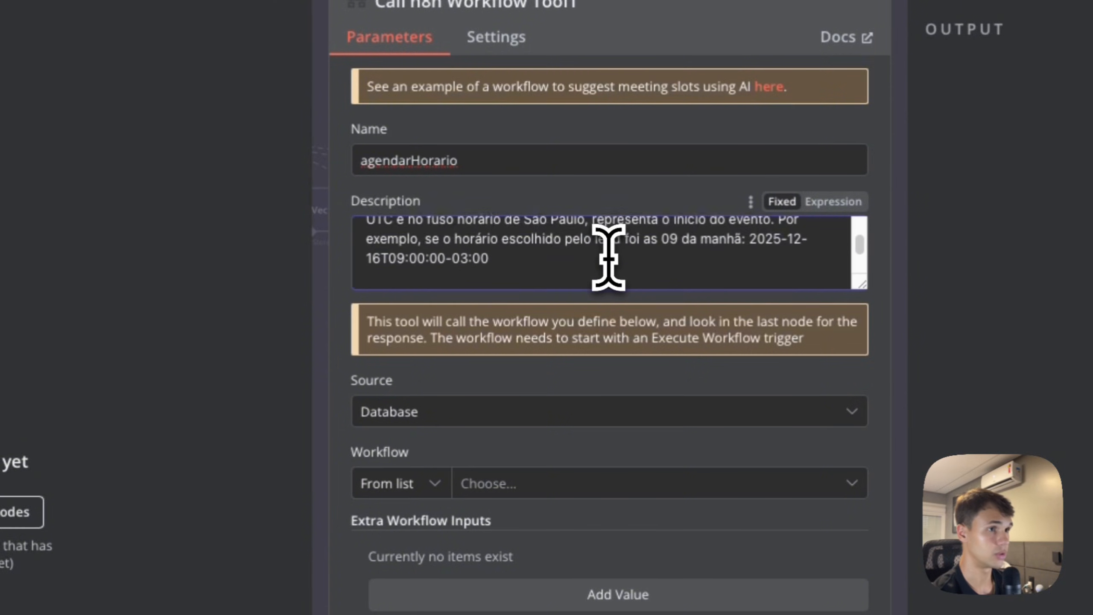
{"action": "scroll", "coordinate": [609, 257], "scroll_direction": "down", "scroll_amount": 4}
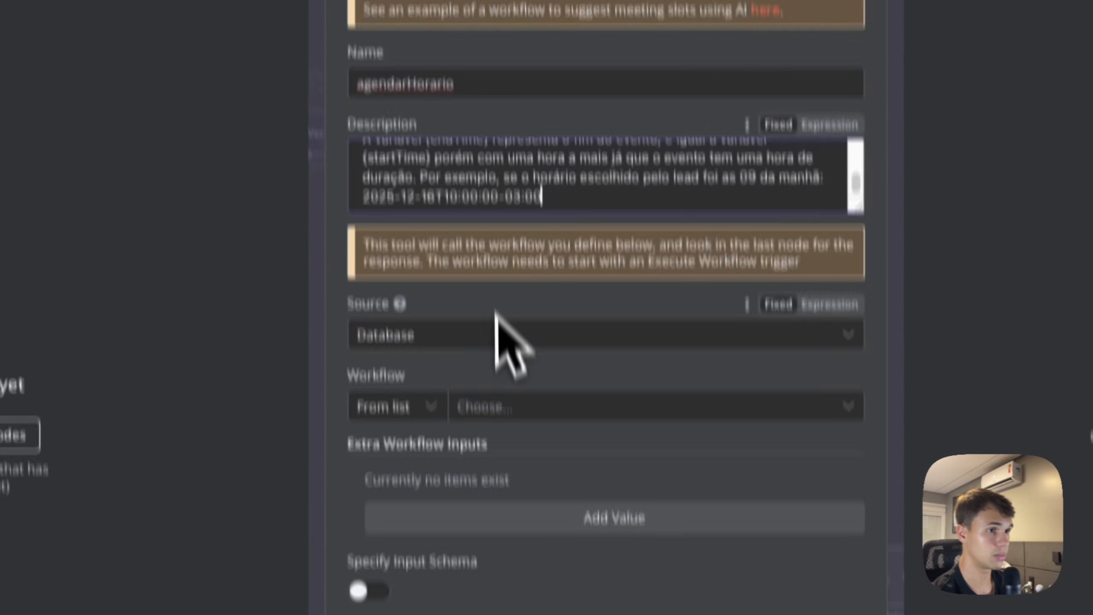
{"action": "left_click", "coordinate": [523, 409]}
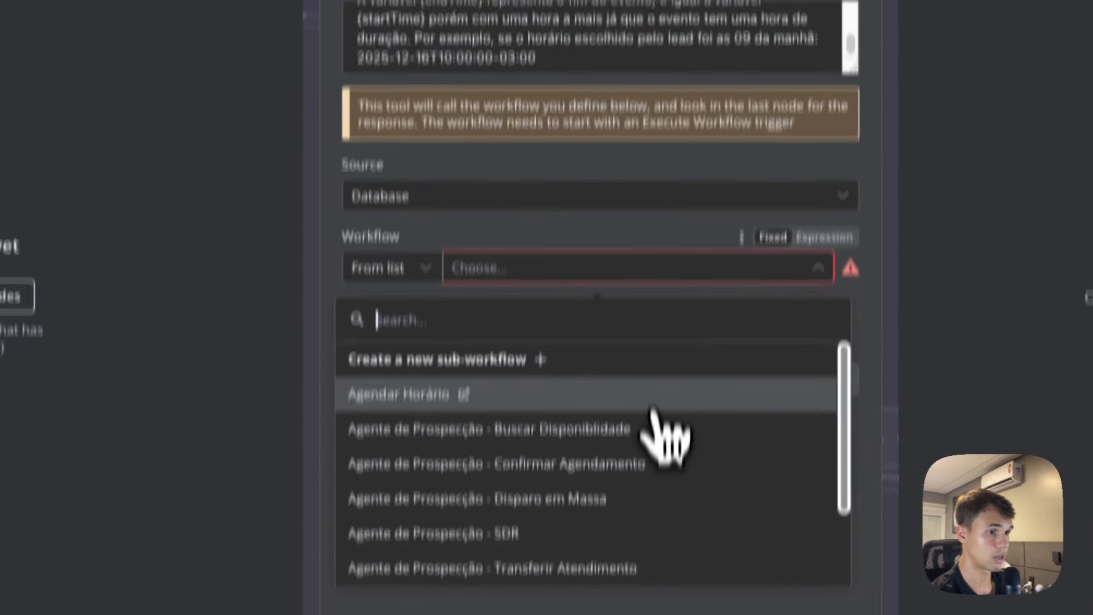
{"action": "scroll", "coordinate": [653, 427], "scroll_direction": "down", "scroll_amount": 3}
{"action": "scroll", "coordinate": [648, 427], "scroll_direction": "up", "scroll_amount": 3}
{"action": "left_click", "coordinate": [646, 240]}
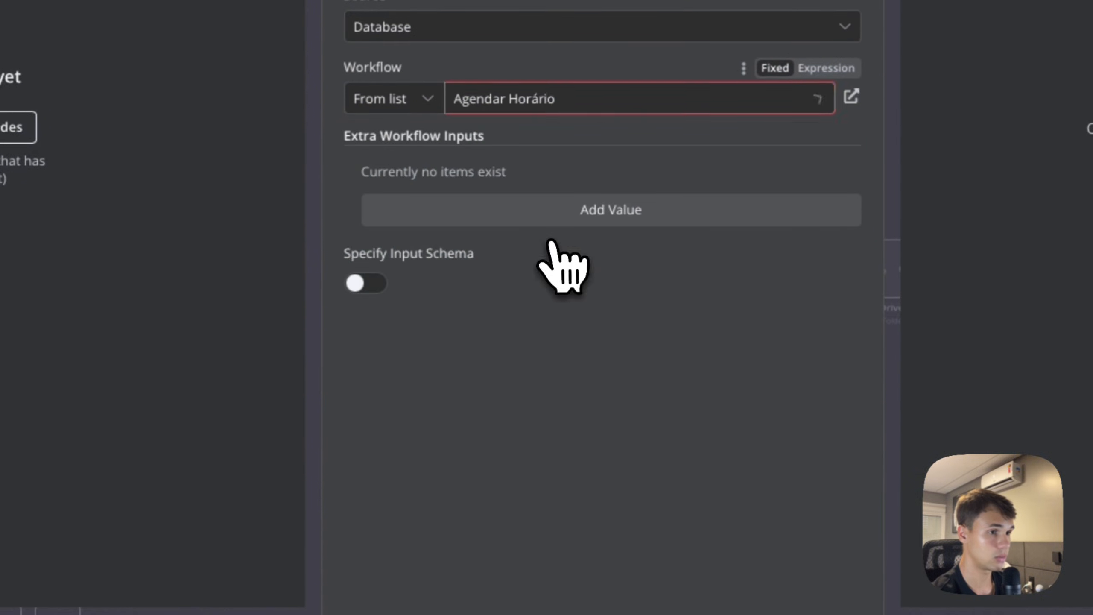
{"action": "left_click", "coordinate": [381, 287]}
Step: Replace the JSON example's some_value sample with startTime and endTime keys, then close the tool
{"action": "scroll", "coordinate": [530, 386], "scroll_direction": "down", "scroll_amount": 1}
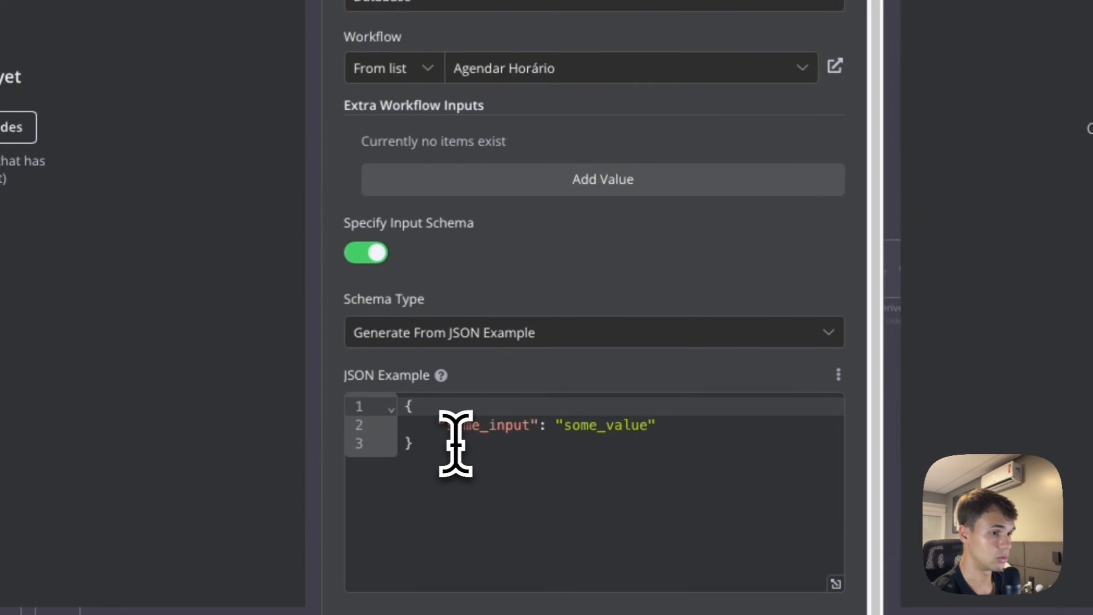
{"action": "left_click_drag", "start_coordinate": [447, 426], "coordinate": [499, 430]}
{"action": "left_click_drag", "start_coordinate": [486, 369], "coordinate": [514, 365]}
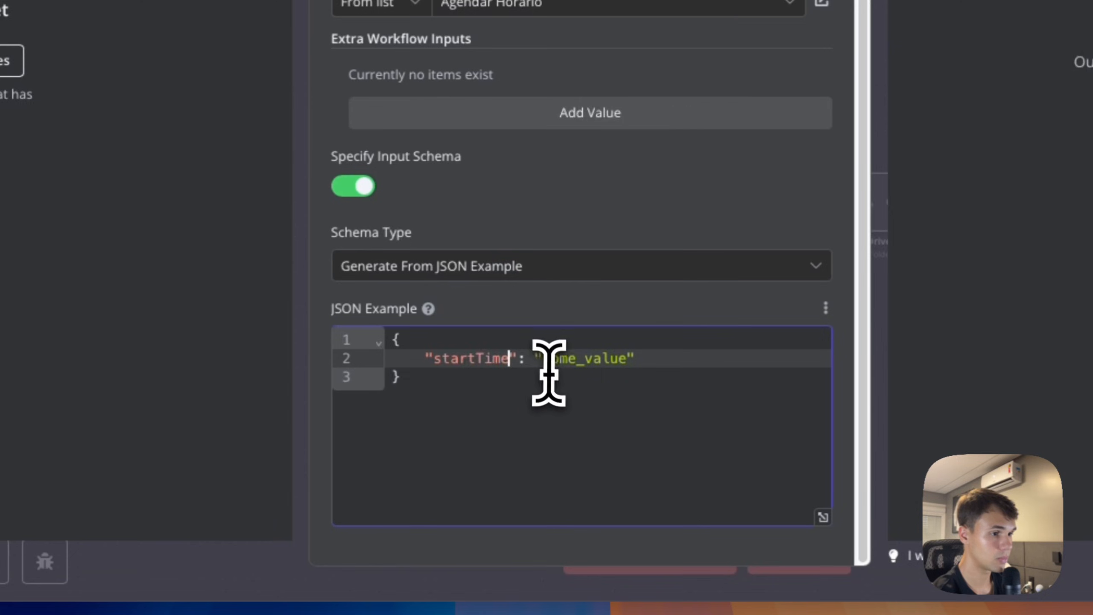
{"action": "left_click_drag", "start_coordinate": [618, 364], "coordinate": [635, 365]}
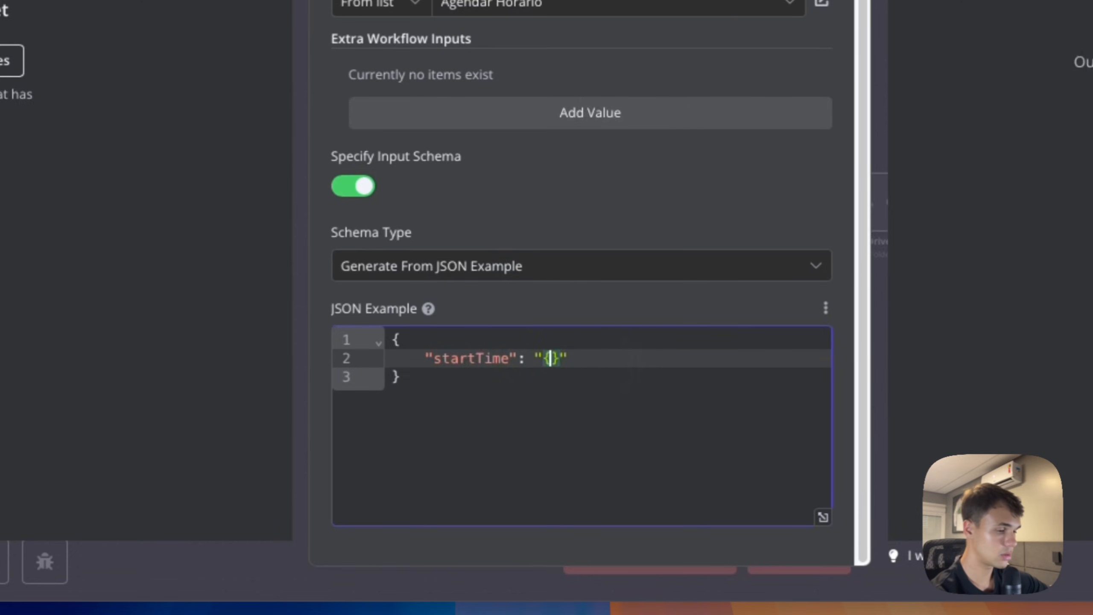
{"action": "type", "text": "{startTime"}
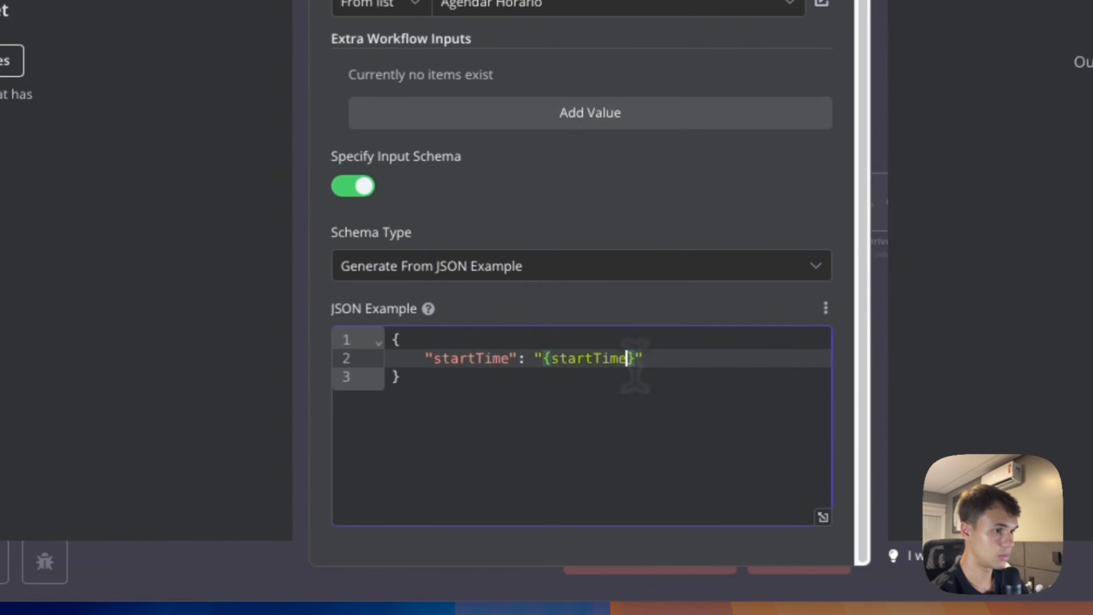
{"action": "left_click", "coordinate": [666, 359]}
{"action": "type", "text": ","}
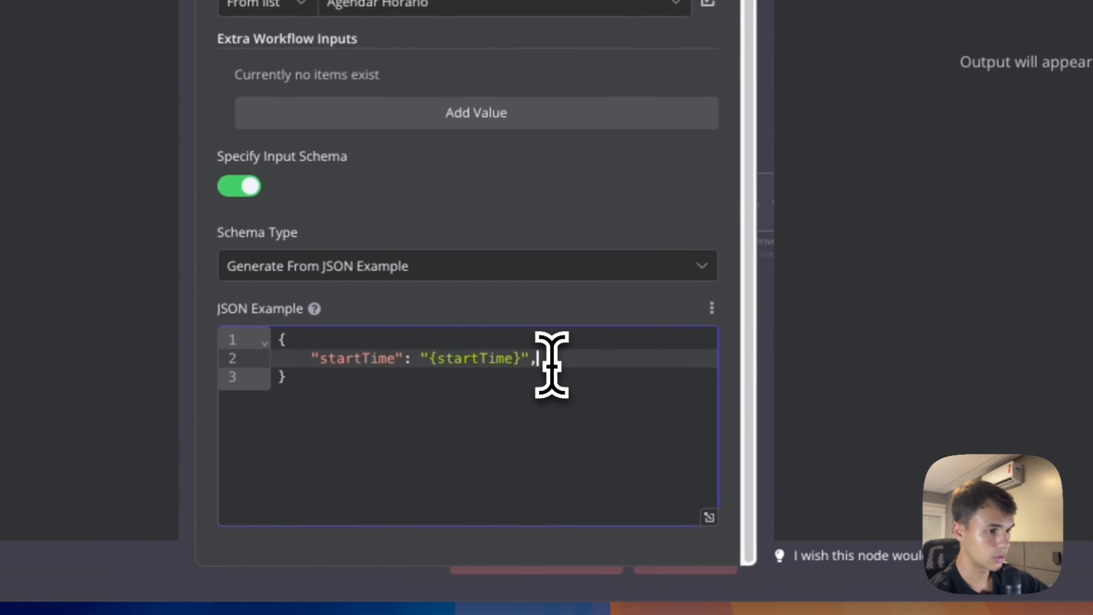
{"action": "key", "text": "Return"}
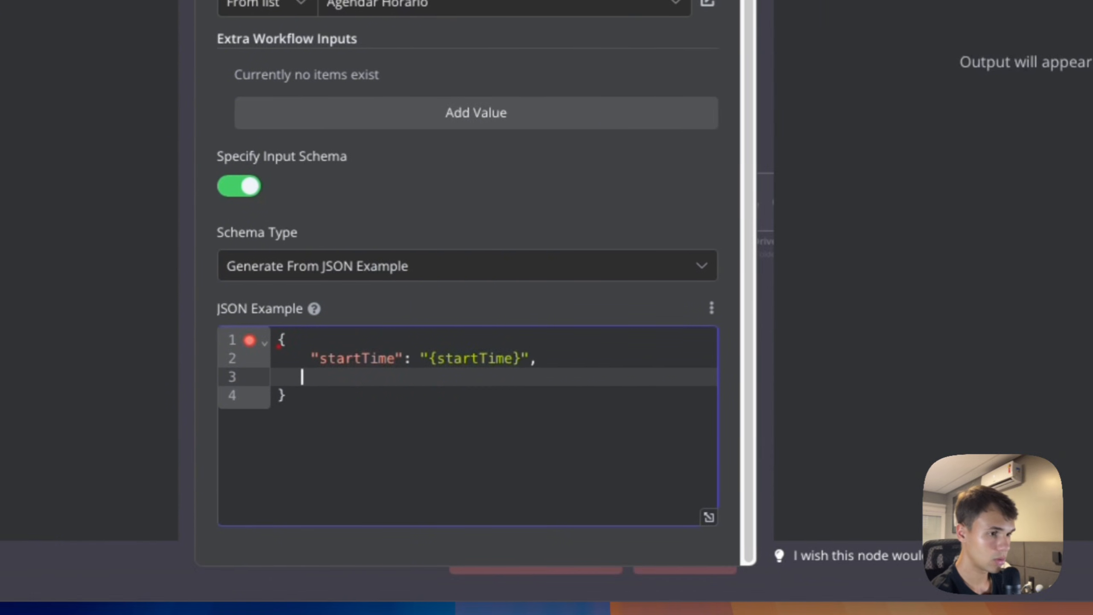
{"action": "type", "text": "\"endTime\": \"{"}
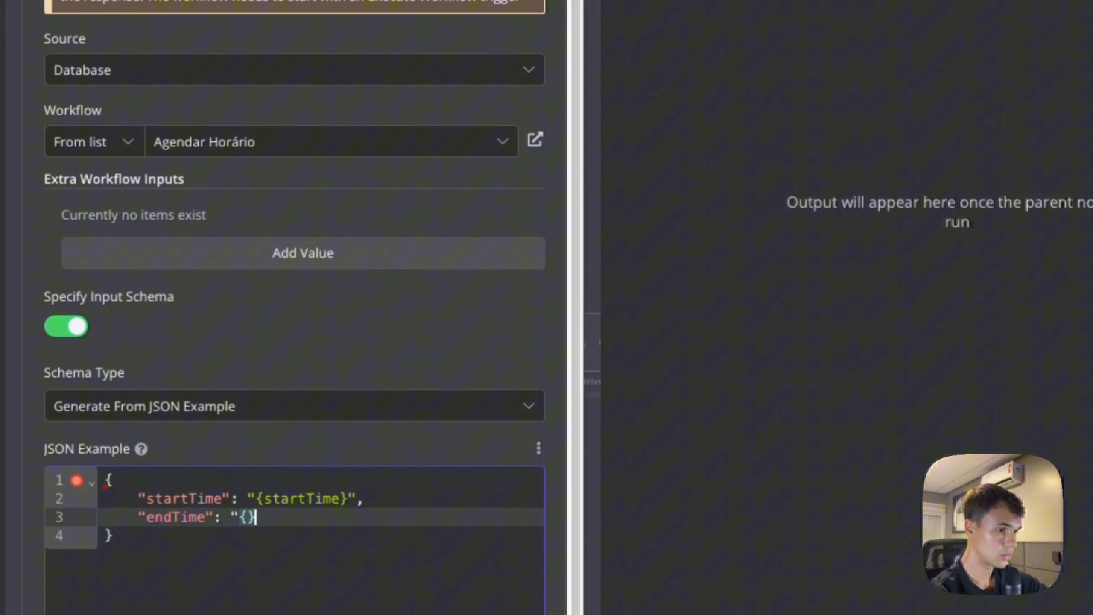
{"action": "left_click", "coordinate": [113, 535]}
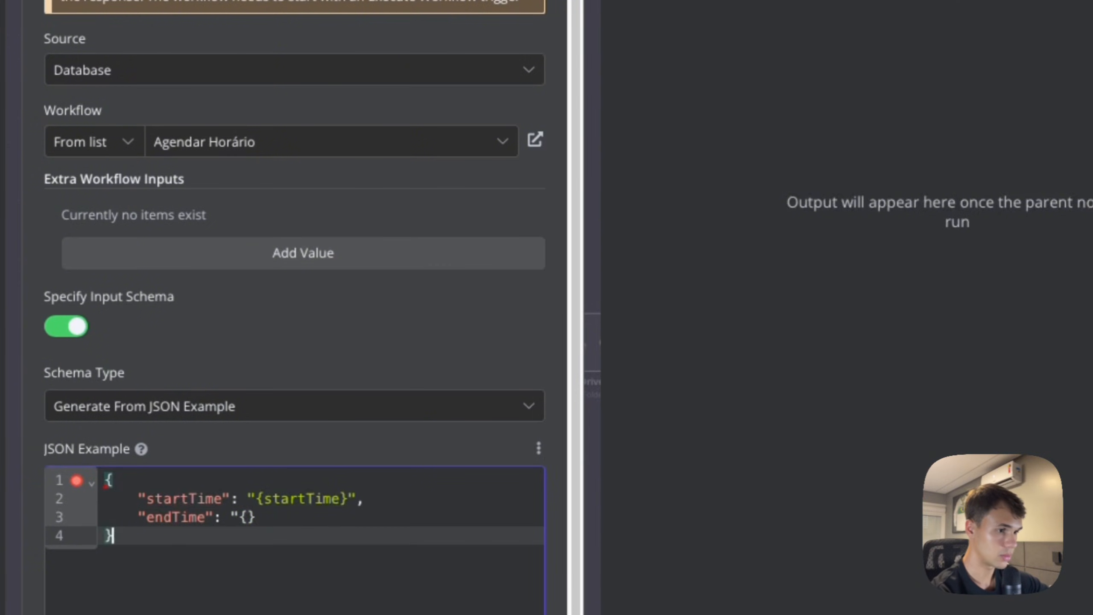
{"action": "left_click", "coordinate": [112, 516]}
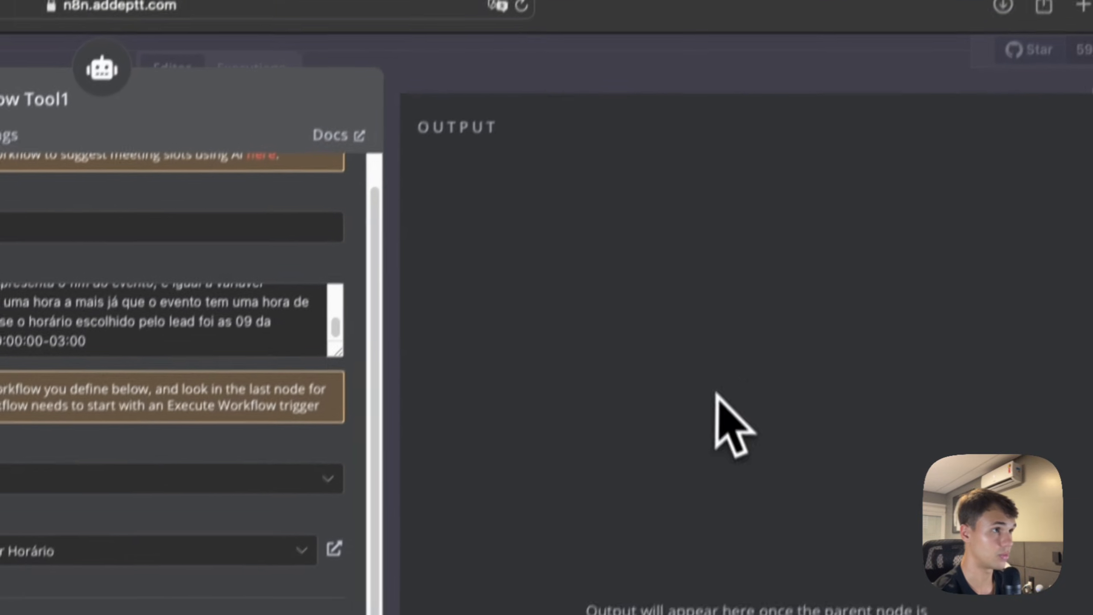
{"action": "left_click", "coordinate": [596, 109]}
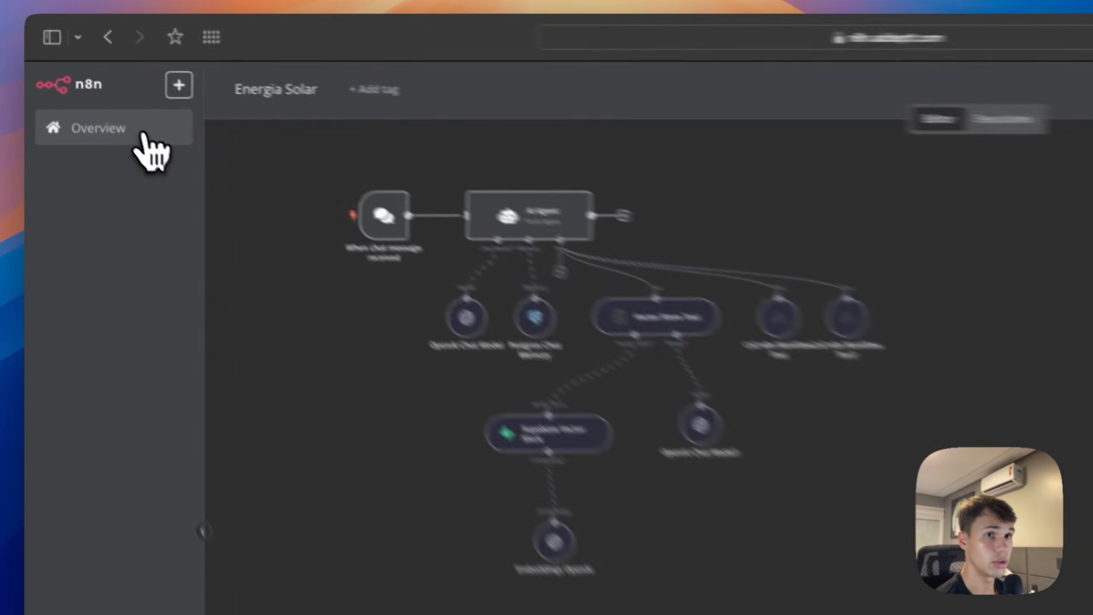
Step: In Agendar Horário, add a Google Calendar 'Create an event' step after the trigger and choose the calendar
{"action": "left_click", "coordinate": [86, 85]}
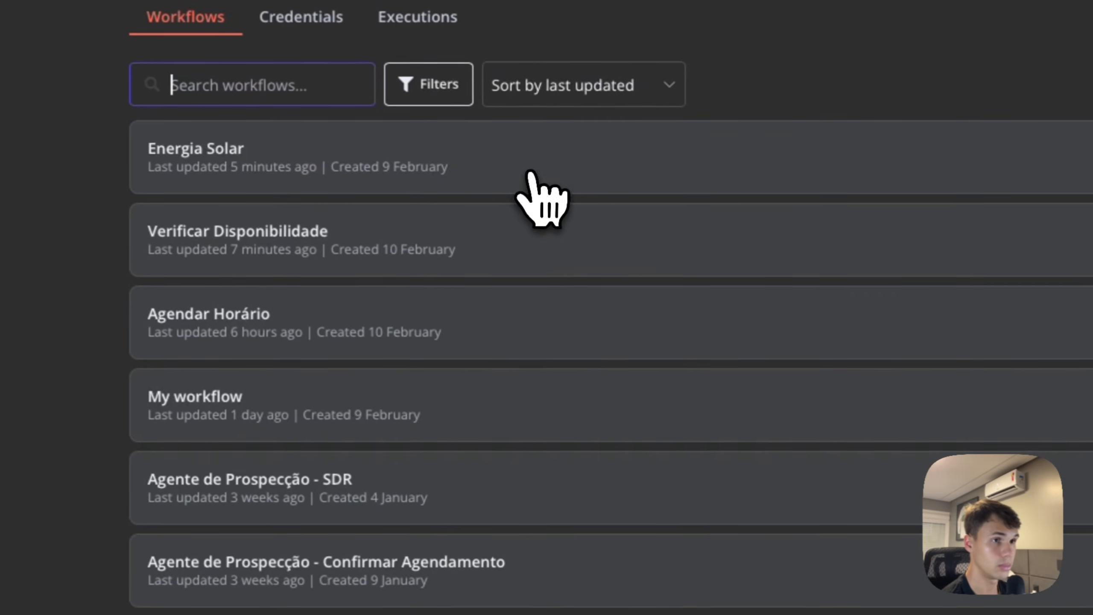
{"action": "left_click", "coordinate": [474, 327]}
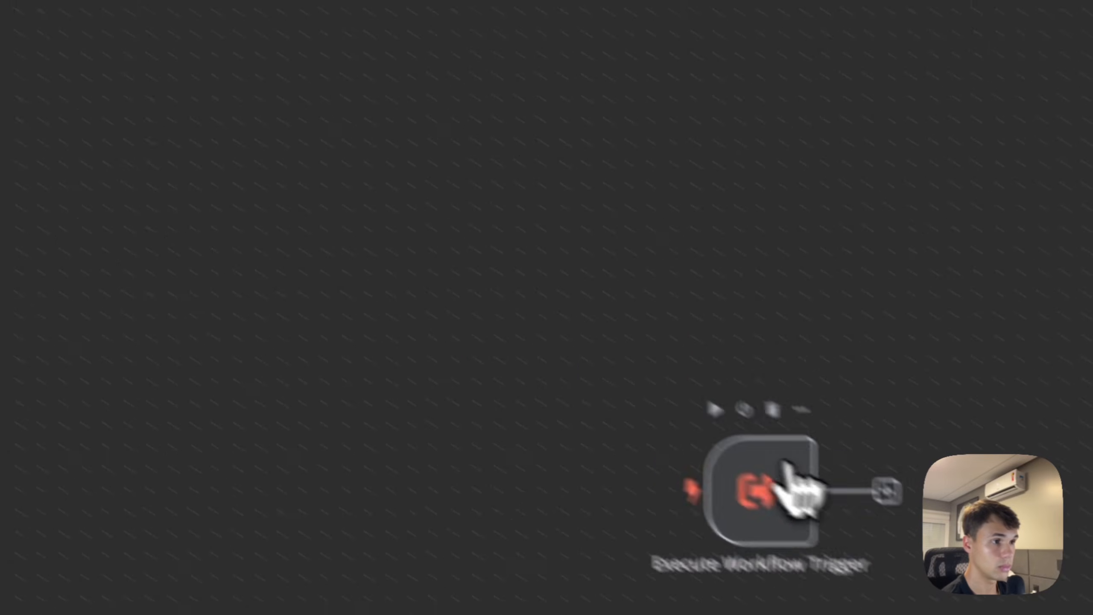
{"action": "left_click", "coordinate": [886, 491]}
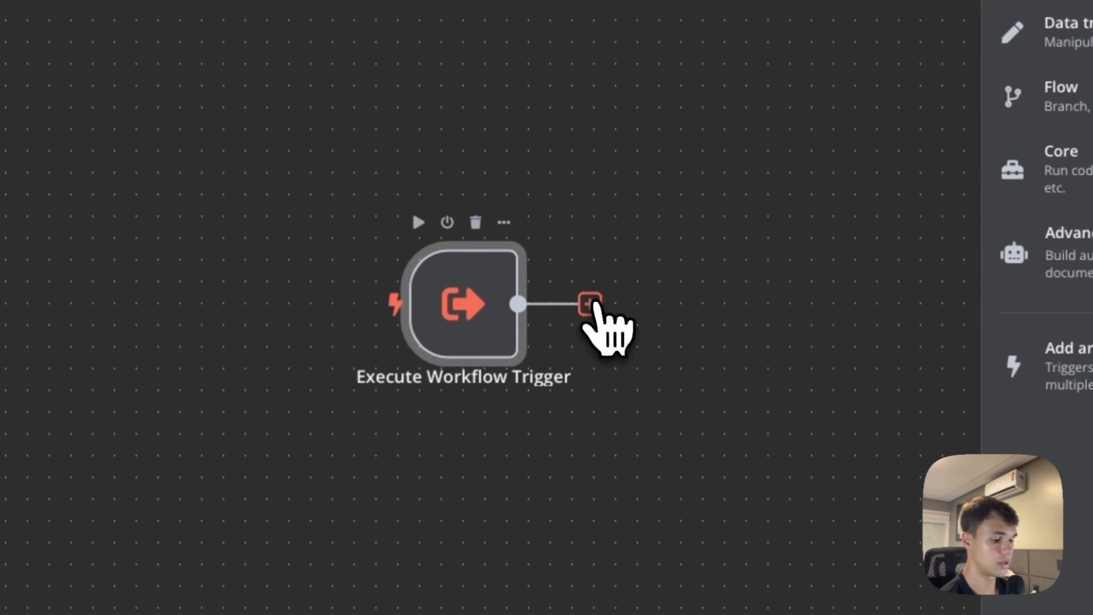
{"action": "type", "text": "google"}
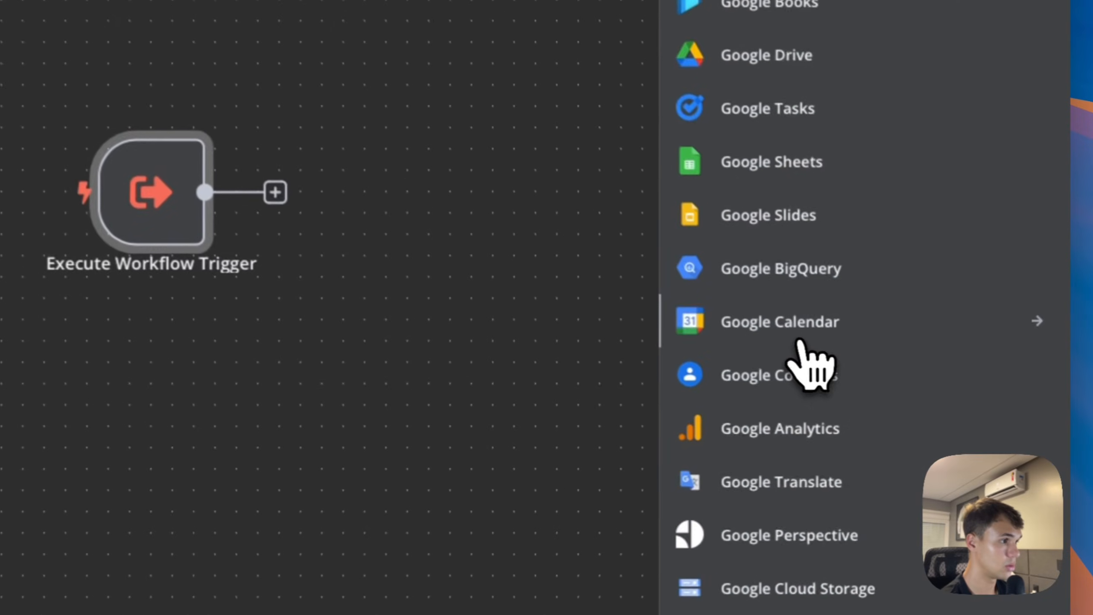
{"action": "left_click", "coordinate": [800, 341]}
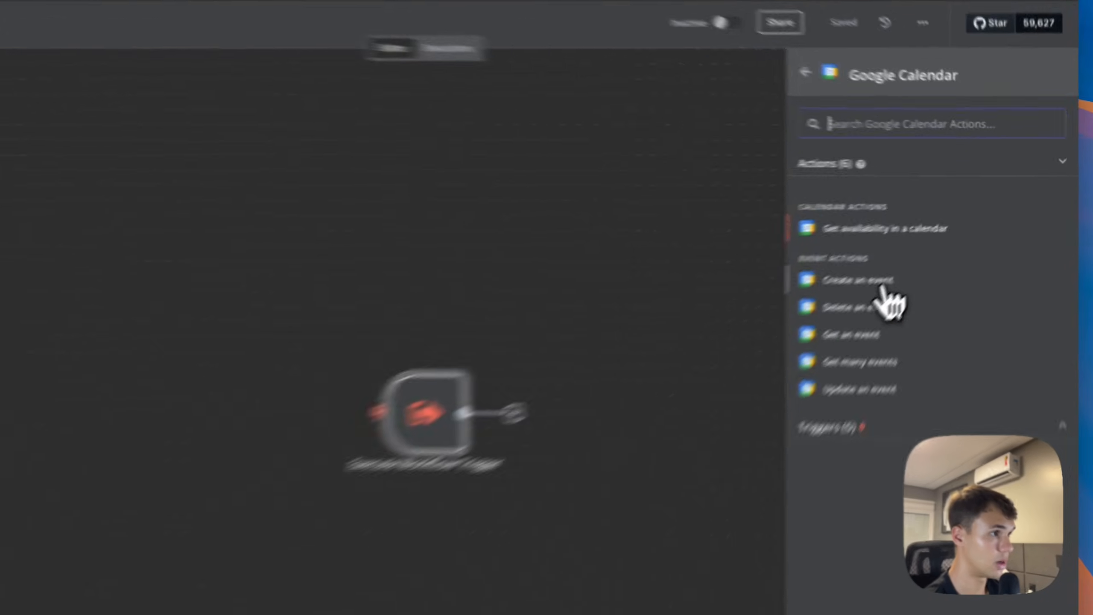
{"action": "left_click", "coordinate": [925, 243]}
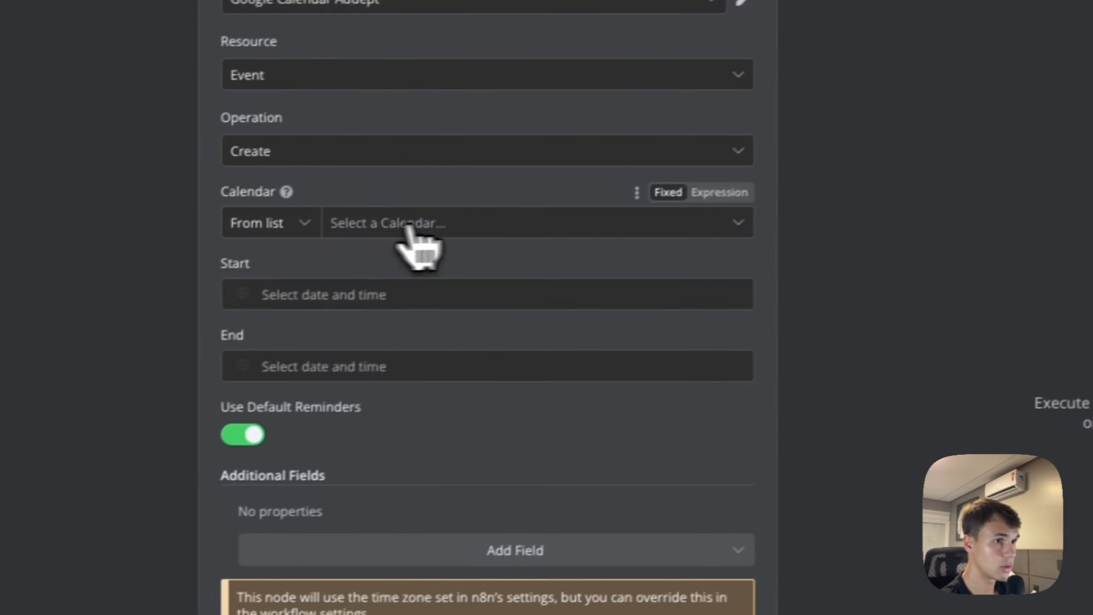
{"action": "left_click", "coordinate": [431, 218]}
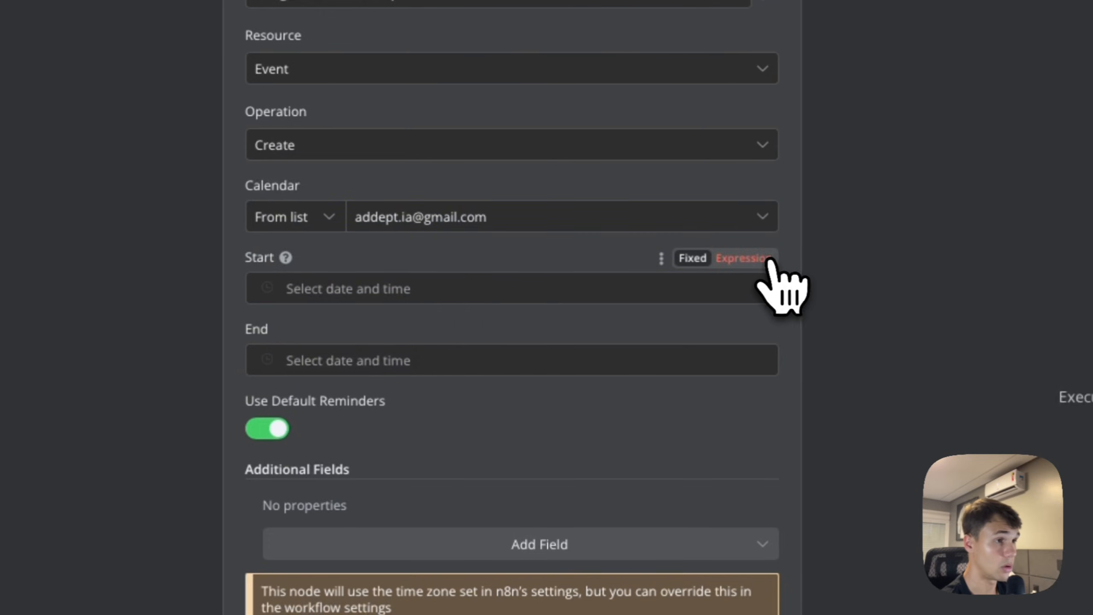
Step: Set the event Start to the query startTime expression and End to the query endTime
{"action": "left_click", "coordinate": [770, 260]}
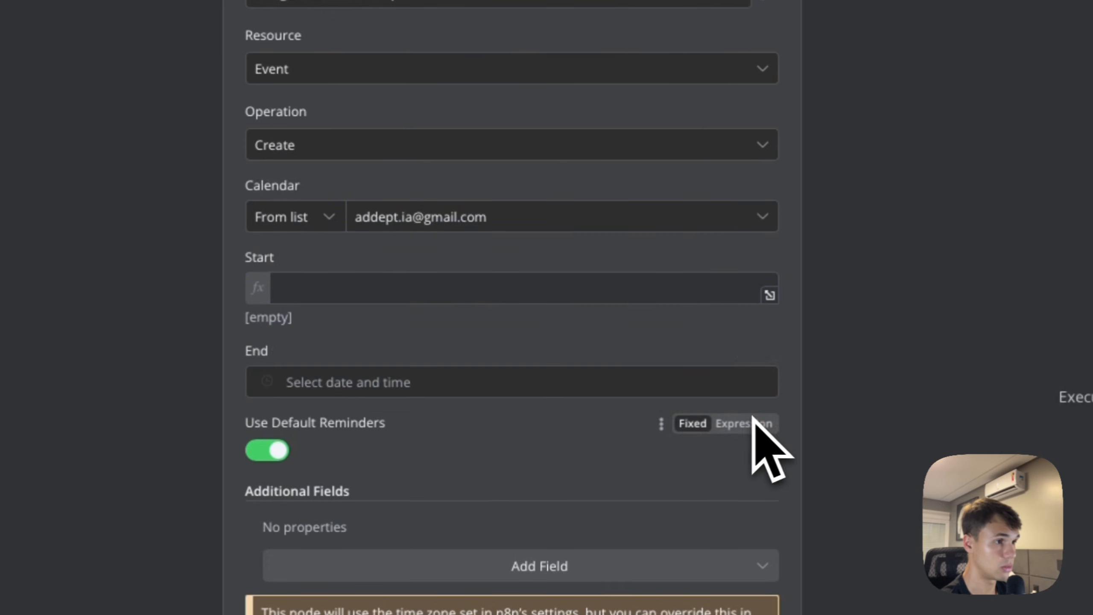
{"action": "left_click", "coordinate": [747, 350]}
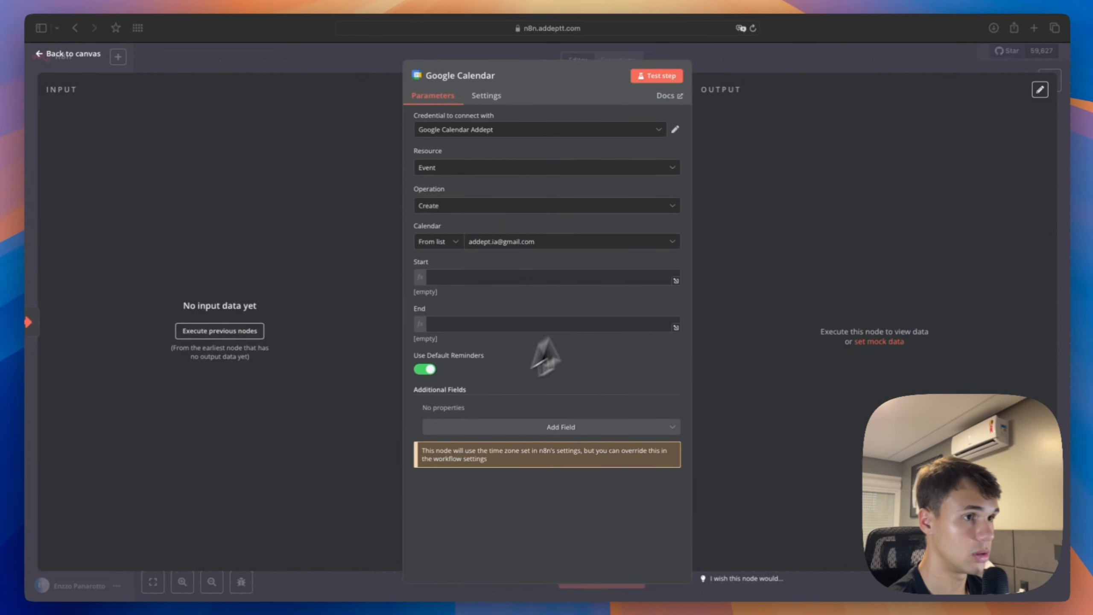
{"action": "left_click", "coordinate": [485, 277]}
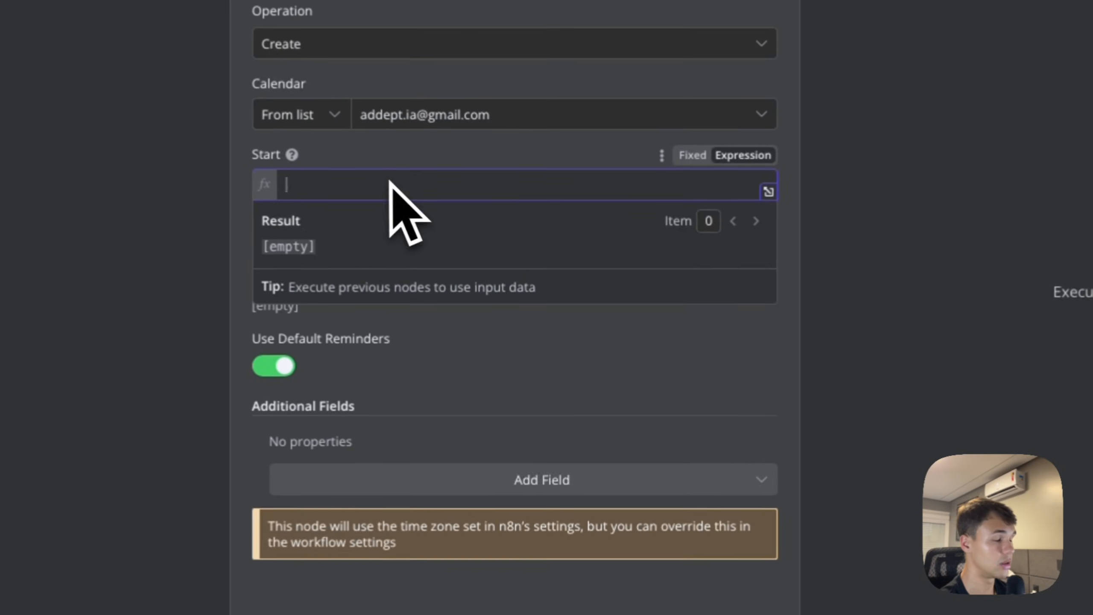
{"action": "type", "text": "{{ $json[\"query\"][\"startTime\"] }}"}
{"action": "left_click", "coordinate": [415, 157]}
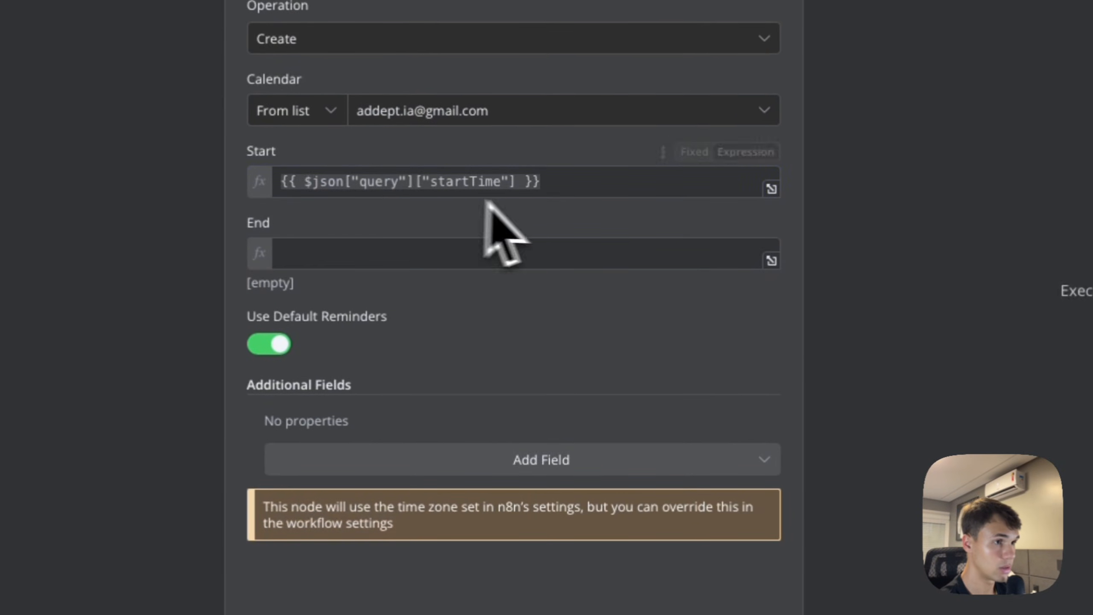
{"action": "left_click", "coordinate": [432, 255]}
{"action": "type", "text": "{{ $json[\"query\"][\"startTime\"] }}"}
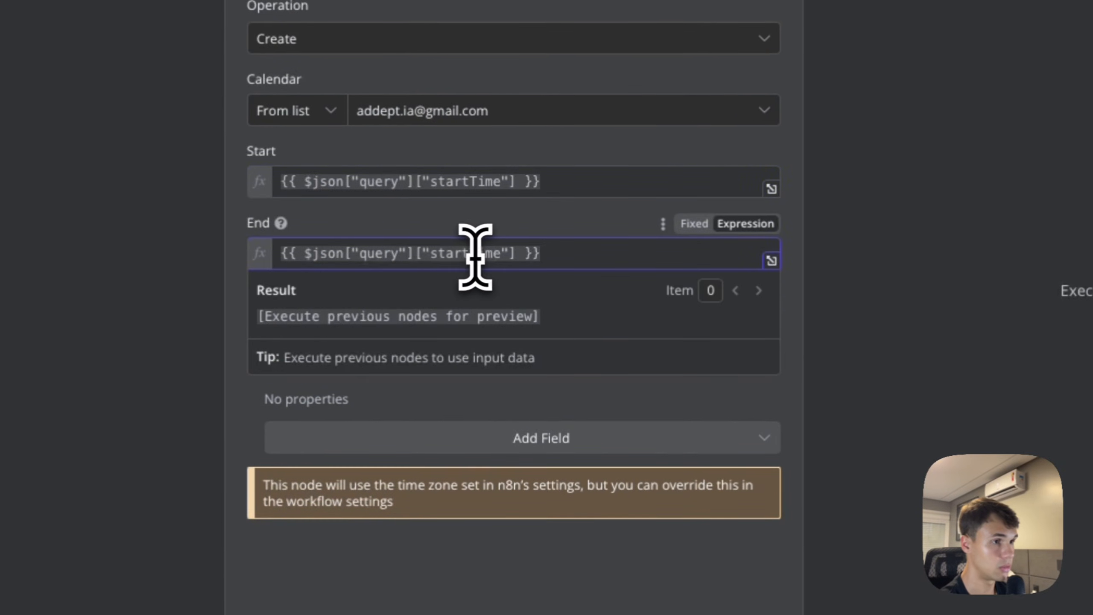
{"action": "key", "text": "Left"}
{"action": "key", "text": "Left"}
{"action": "key", "text": "Left"}
{"action": "key", "text": "Left"}
{"action": "key", "text": "Left"}
{"action": "key", "text": "Left"}
{"action": "key", "text": "Left"}
{"action": "key", "text": "Left"}
{"action": "key", "text": "Left"}
{"action": "key", "text": "BackSpace"}
{"action": "key", "text": "BackSpace"}
{"action": "key", "text": "BackSpace"}
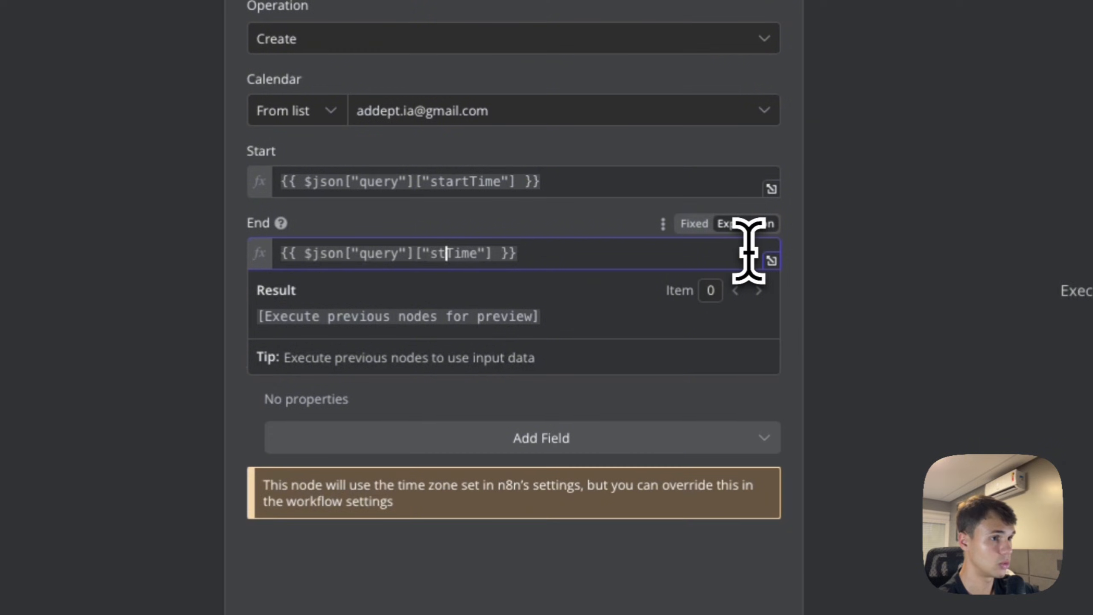
{"action": "key", "text": "BackSpace"}
{"action": "type", "text": "end"}
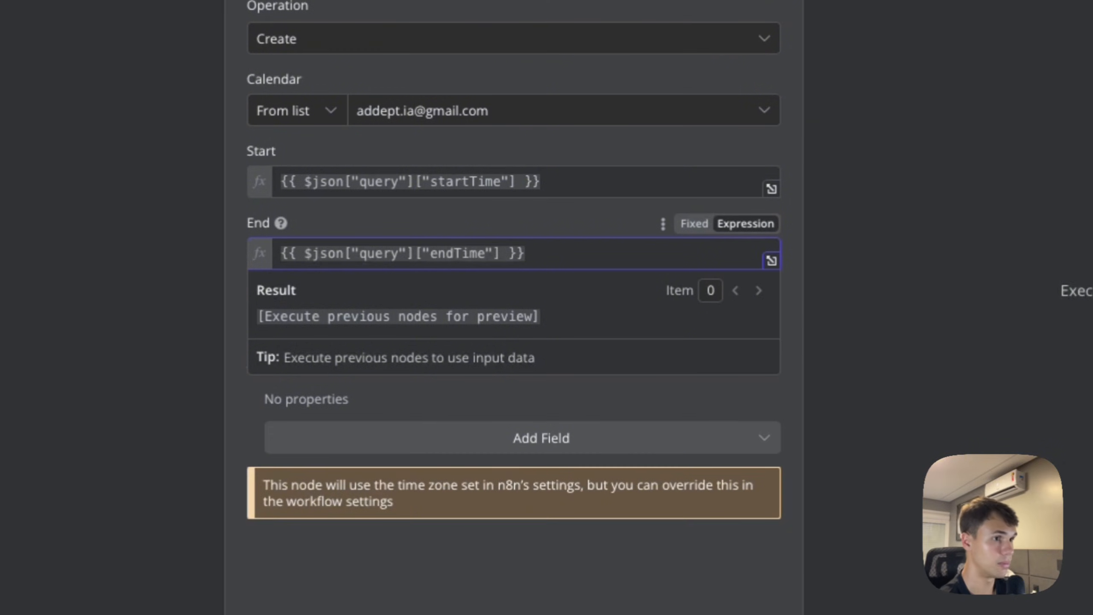
{"action": "left_click", "coordinate": [600, 135]}
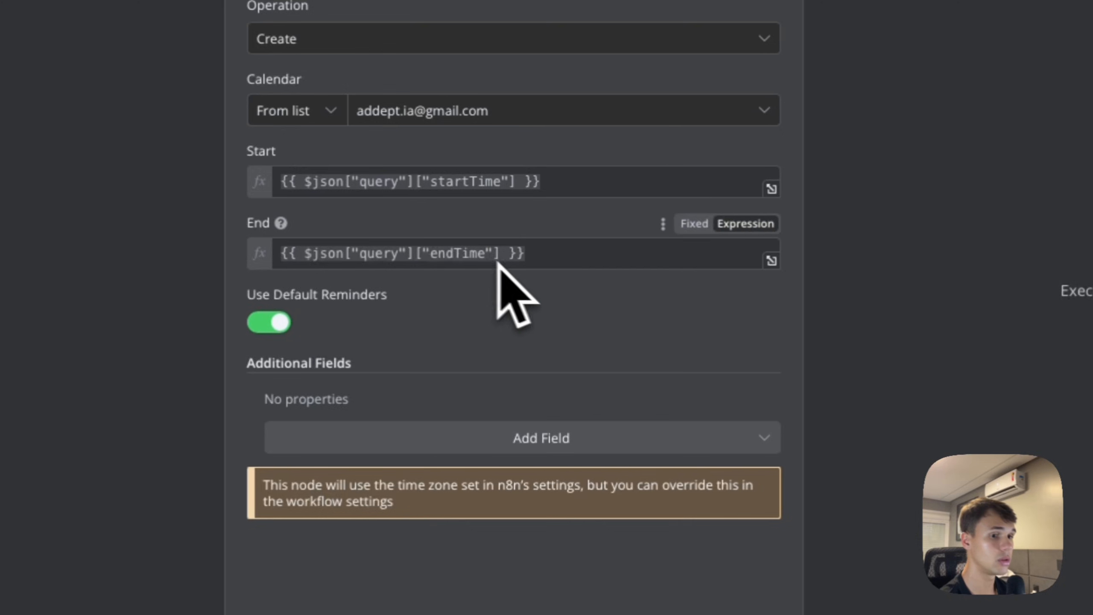
Step: Add a Summary field titled 'Reunião' to the event and close the node settings
{"action": "left_click", "coordinate": [491, 445]}
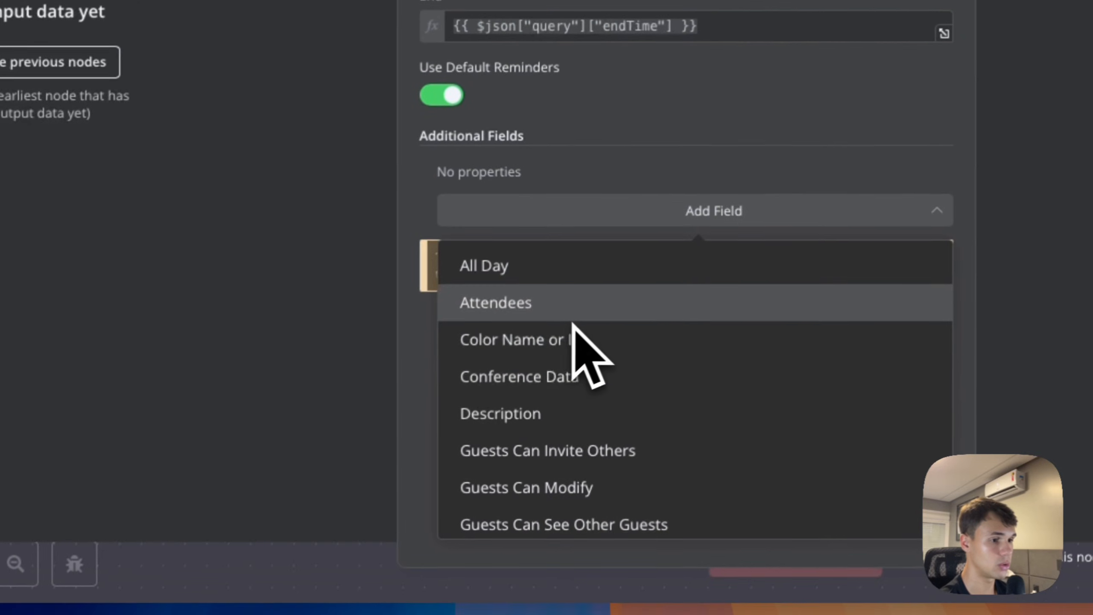
{"action": "scroll", "coordinate": [407, 549], "scroll_direction": "down", "scroll_amount": 2}
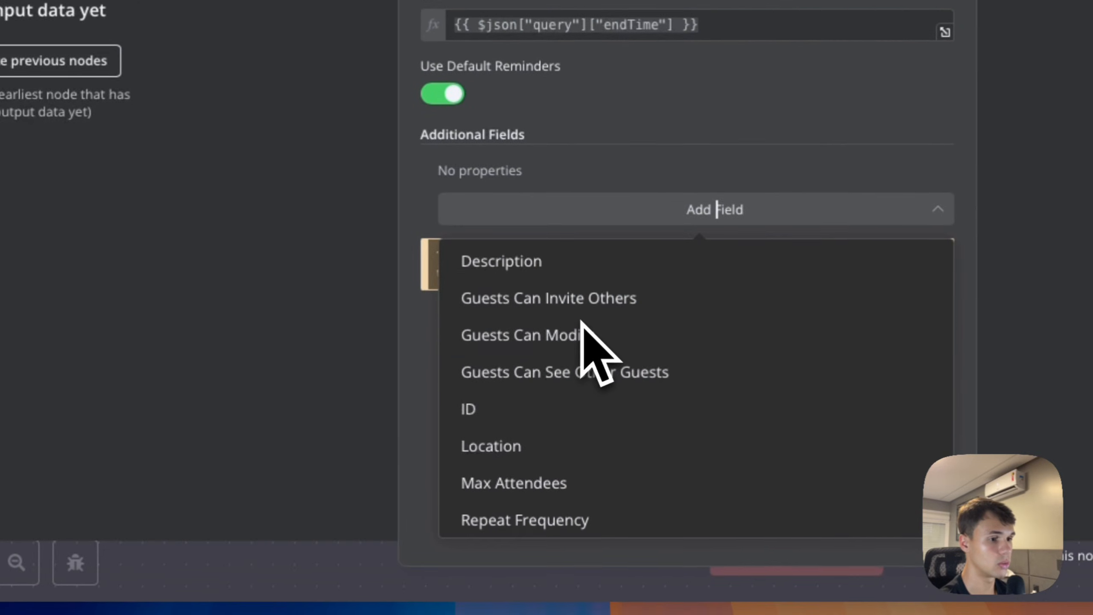
{"action": "scroll", "coordinate": [594, 340], "scroll_direction": "down", "scroll_amount": 5}
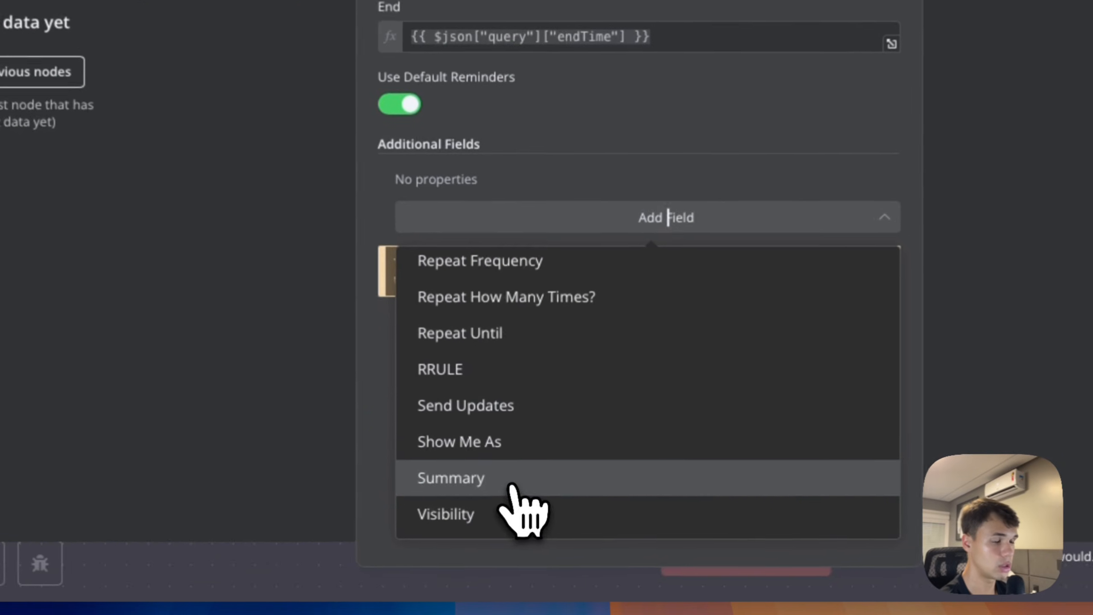
{"action": "left_click", "coordinate": [513, 485]}
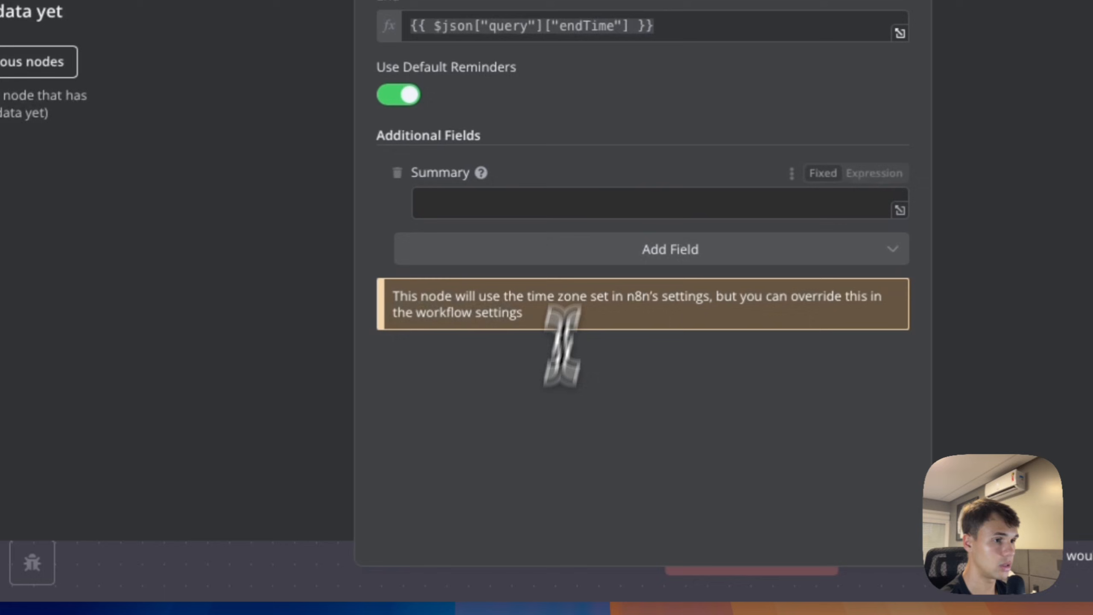
{"action": "left_click", "coordinate": [592, 194]}
{"action": "type", "text": "Reuniça"}
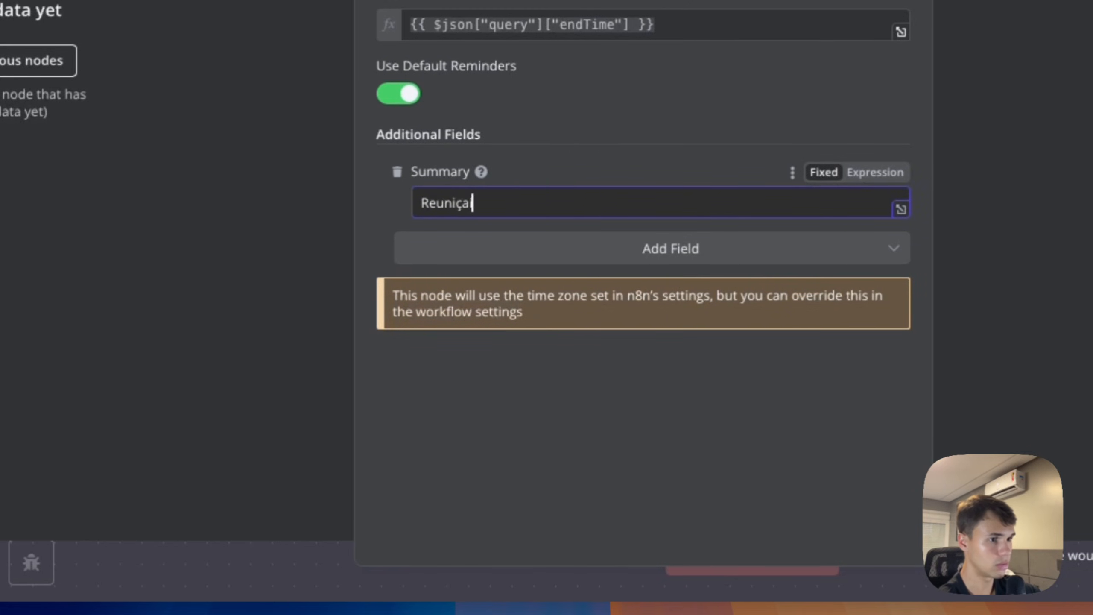
{"action": "key", "text": "BackSpace"}
{"action": "key", "text": "BackSpace"}
{"action": "key", "text": "BackSpace"}
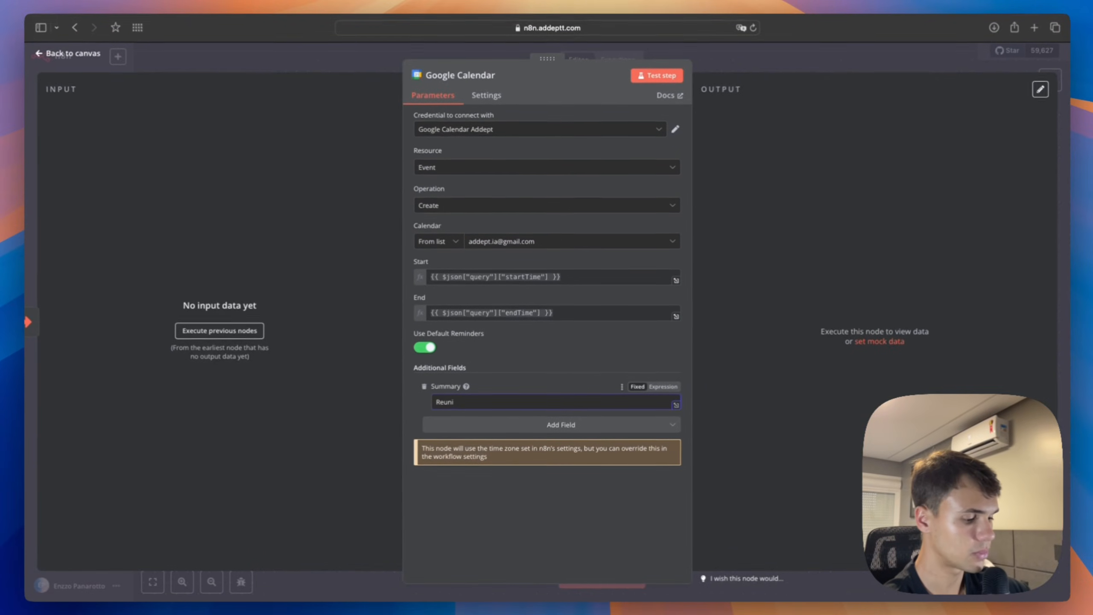
{"action": "type", "text": "ã"}
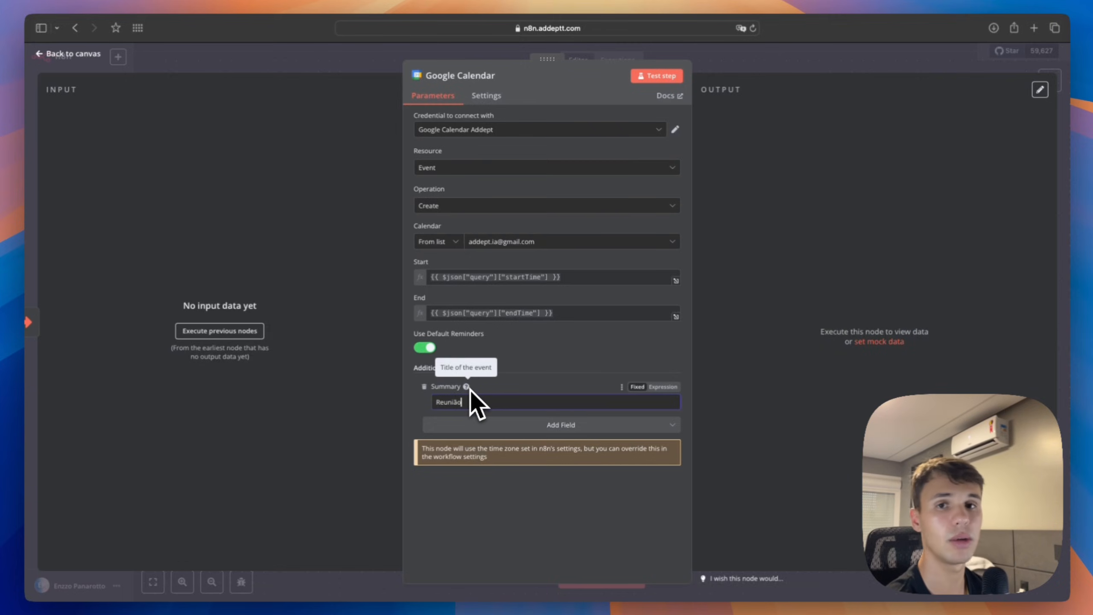
{"action": "left_click", "coordinate": [542, 364]}
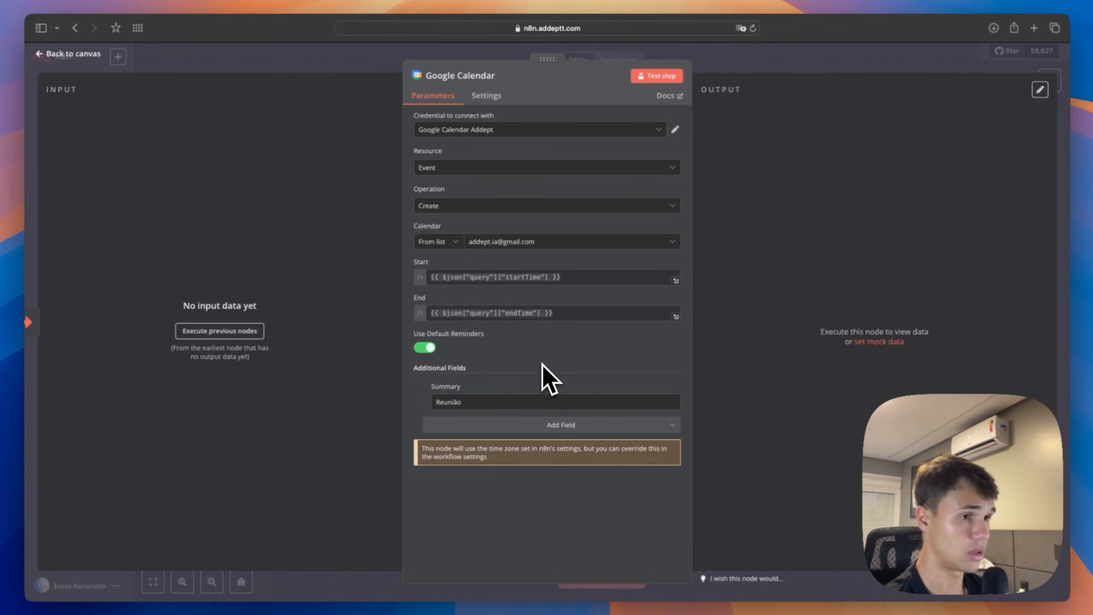
{"action": "left_click", "coordinate": [742, 65]}
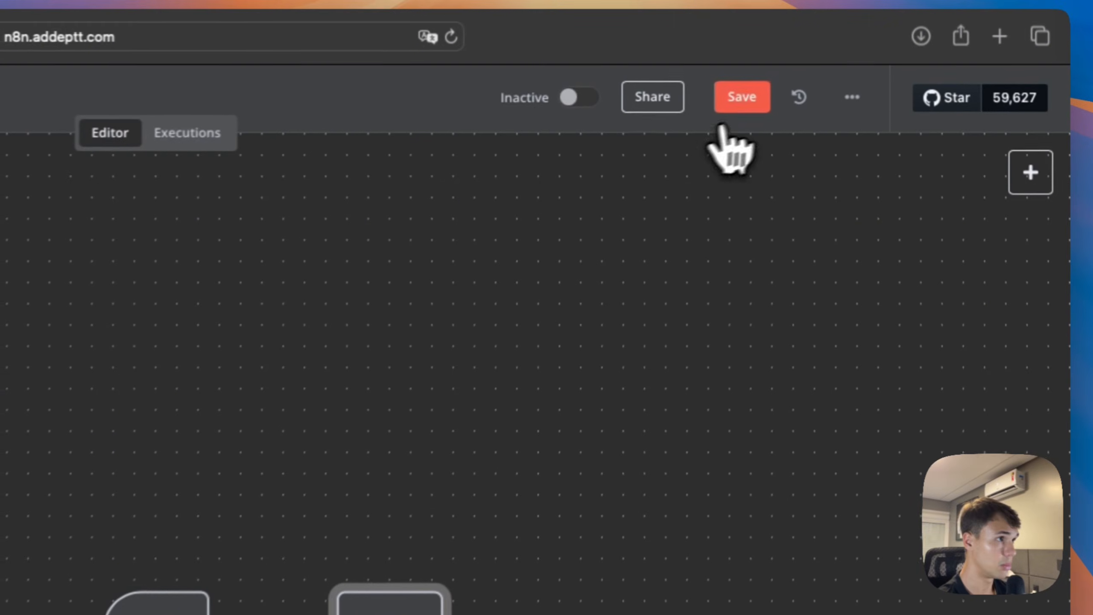
Step: Save the Agendar Horário workflow
{"action": "left_click", "coordinate": [731, 106]}
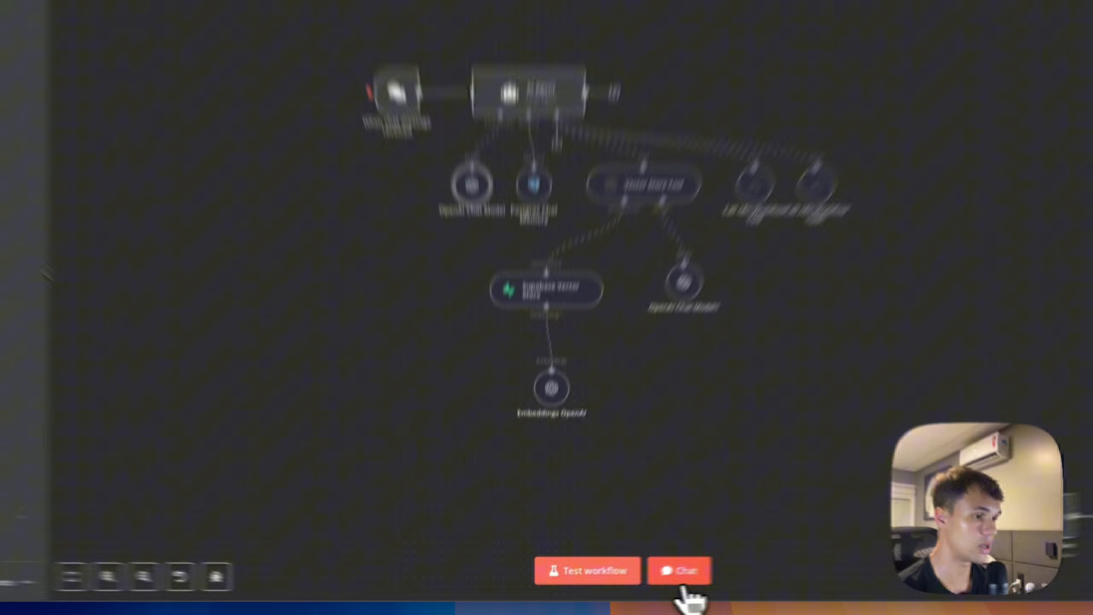
Step: In the test chat, send a message asking to understand how solar energy works
{"action": "left_click", "coordinate": [647, 576]}
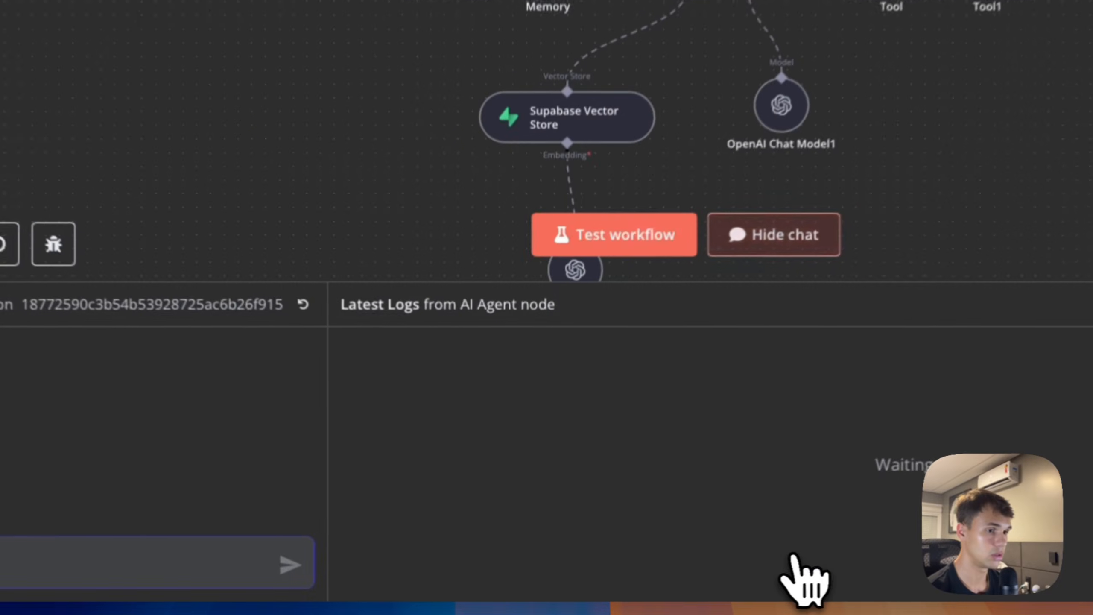
{"action": "type", "text": "oi q"}
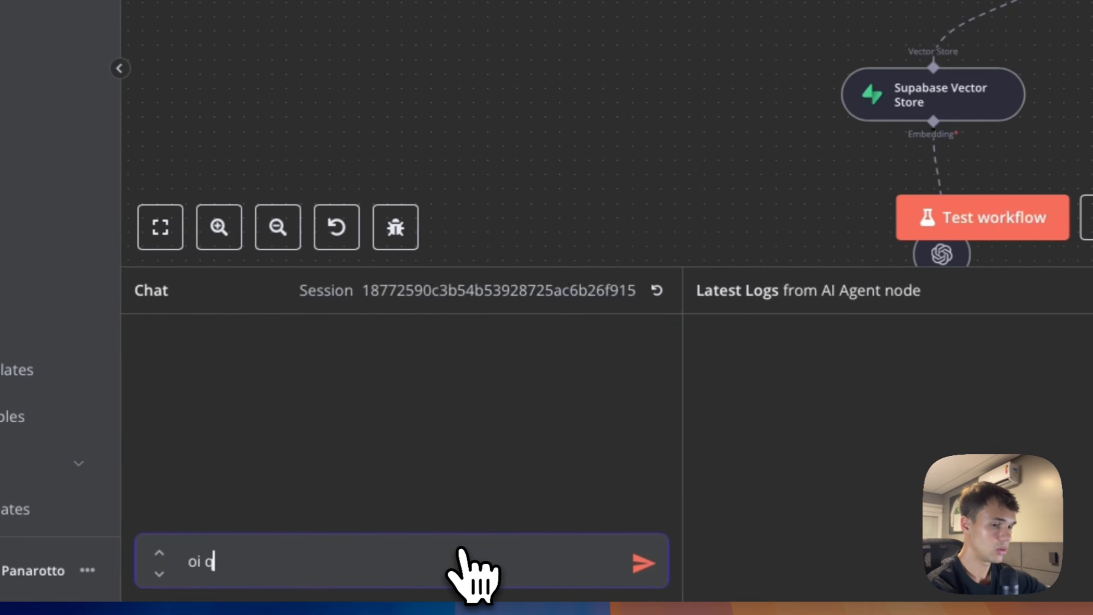
{"action": "type", "text": "uero e ten"}
{"action": "key", "text": "BackSpace"}
{"action": "key", "text": "BackSpace"}
{"action": "key", "text": "BackSpace"}
{"action": "type", "text": "ntender um pouco mais"}
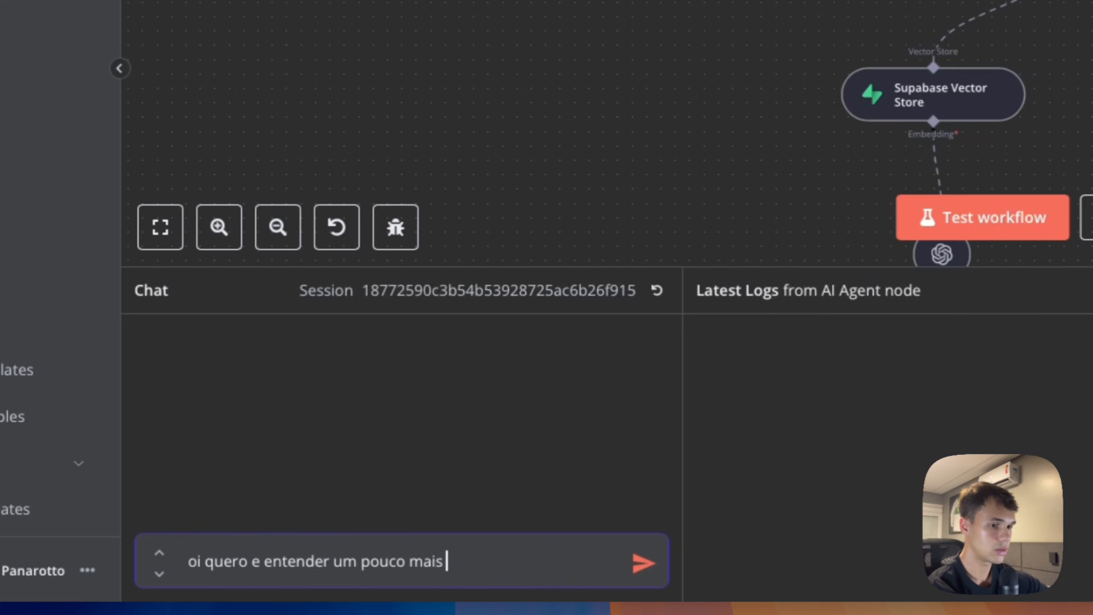
{"action": "type", "text": " sore como f"}
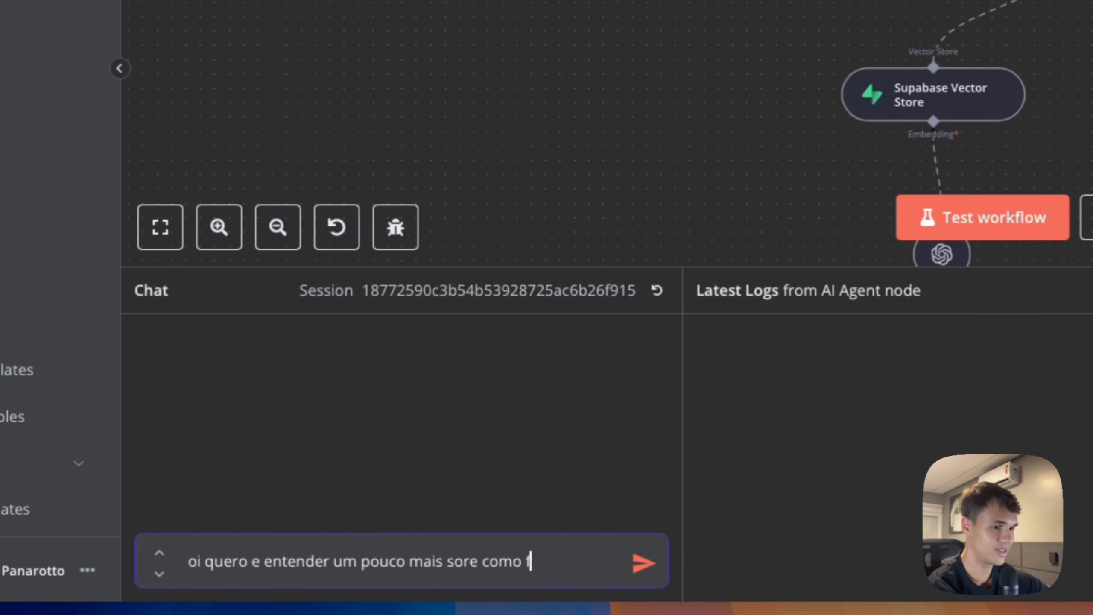
{"action": "type", "text": "unciona a ene"}
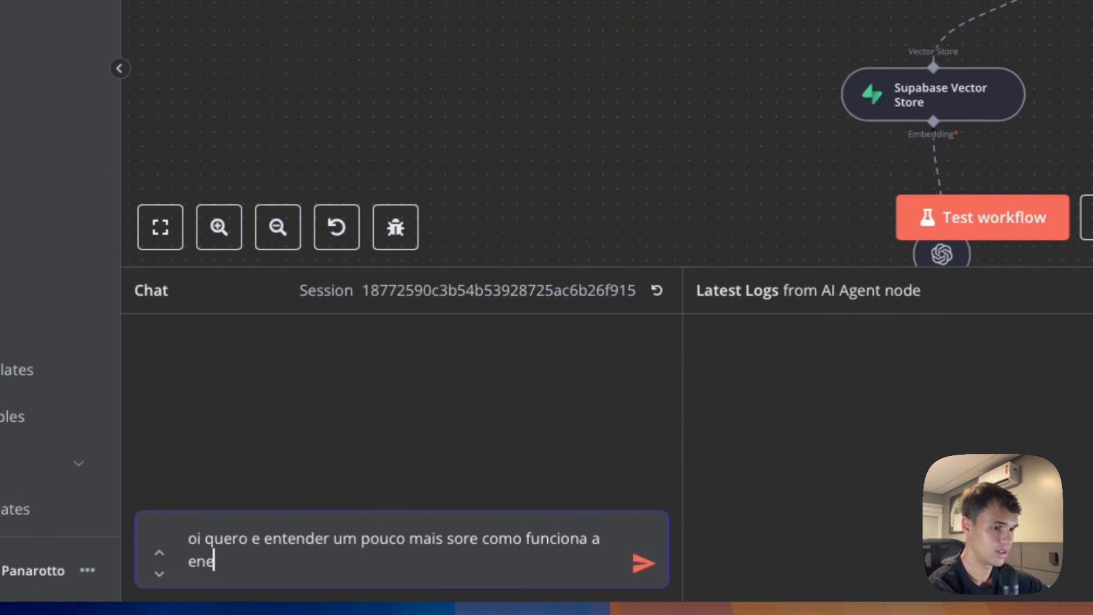
{"action": "type", "text": "rgia solar"}
{"action": "key", "text": "Return"}
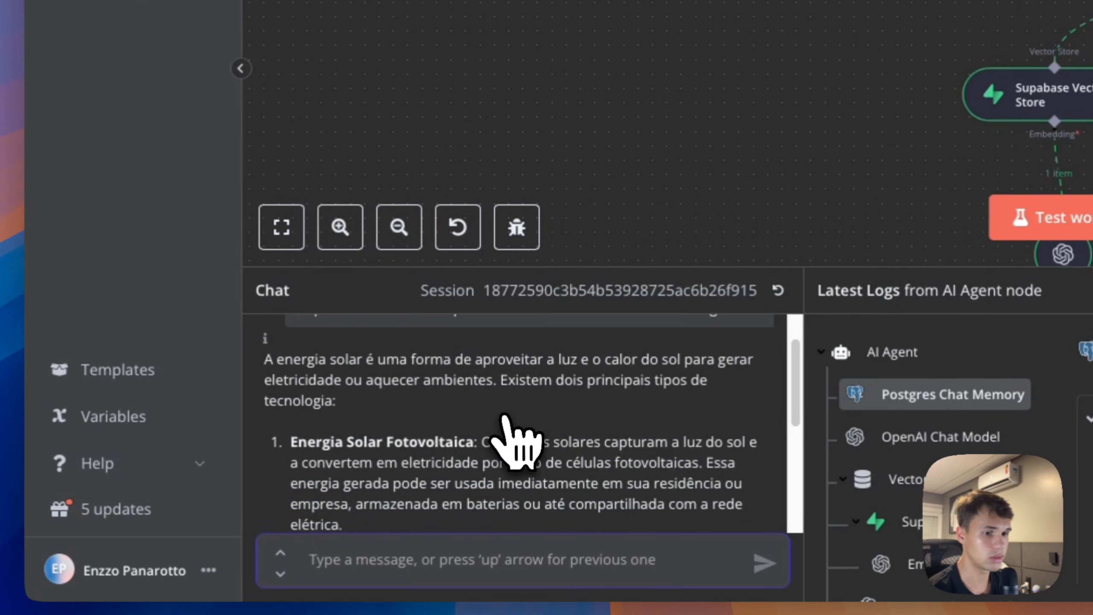
Step: Ask the agent 'quais são os benefícios?' in the chat
{"action": "scroll", "coordinate": [504, 415], "scroll_direction": "down", "scroll_amount": 3}
{"action": "scroll", "coordinate": [510, 419], "scroll_direction": "up", "scroll_amount": 2}
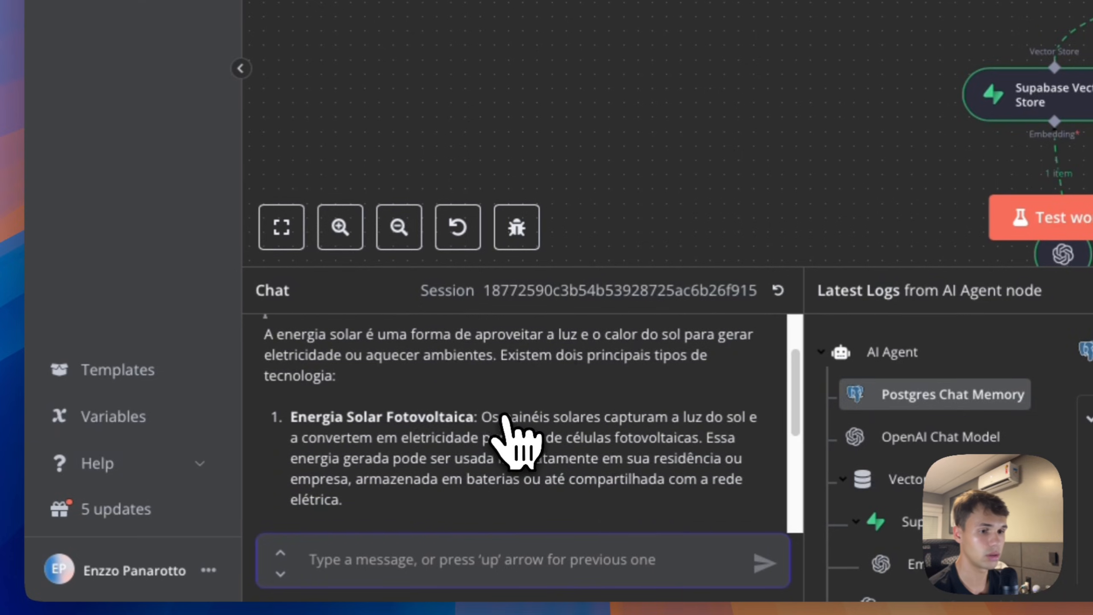
{"action": "scroll", "coordinate": [415, 430], "scroll_direction": "down", "scroll_amount": 5}
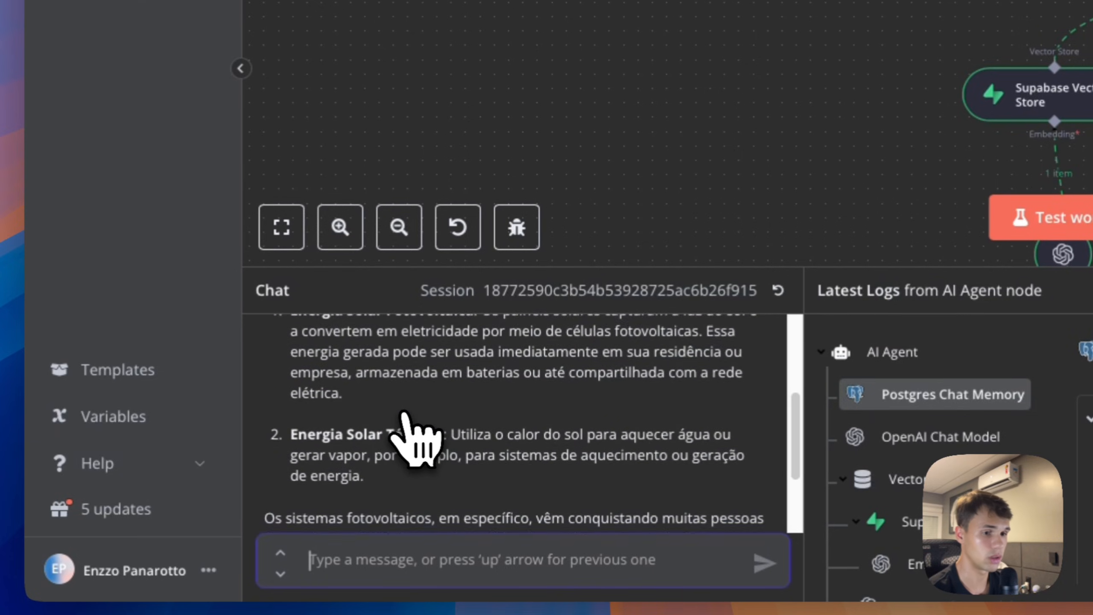
{"action": "scroll", "coordinate": [408, 430], "scroll_direction": "down", "scroll_amount": 3}
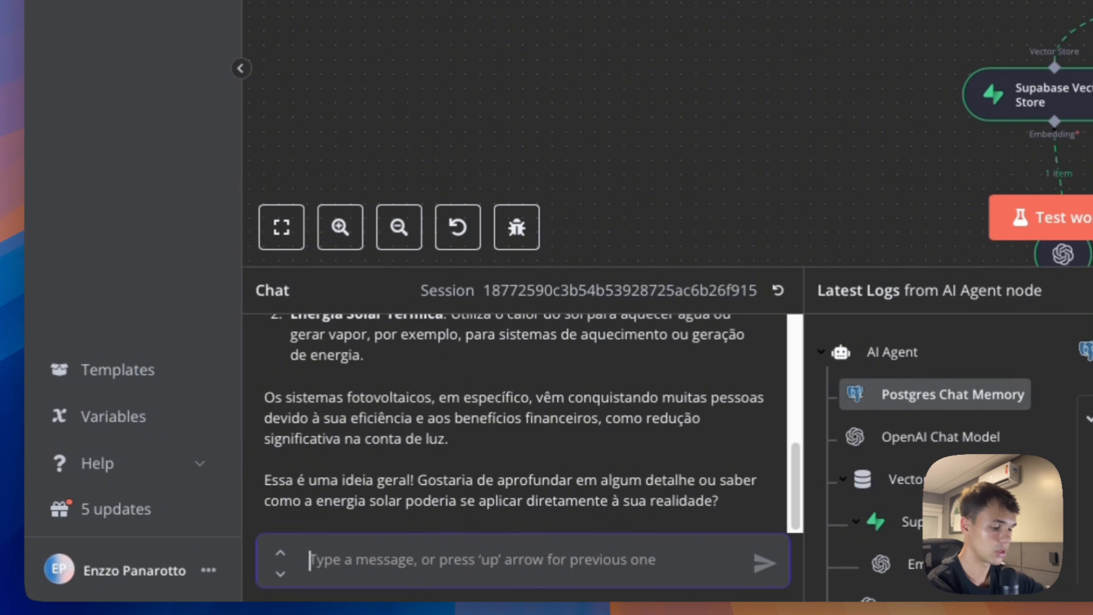
{"action": "type", "text": "quais s"}
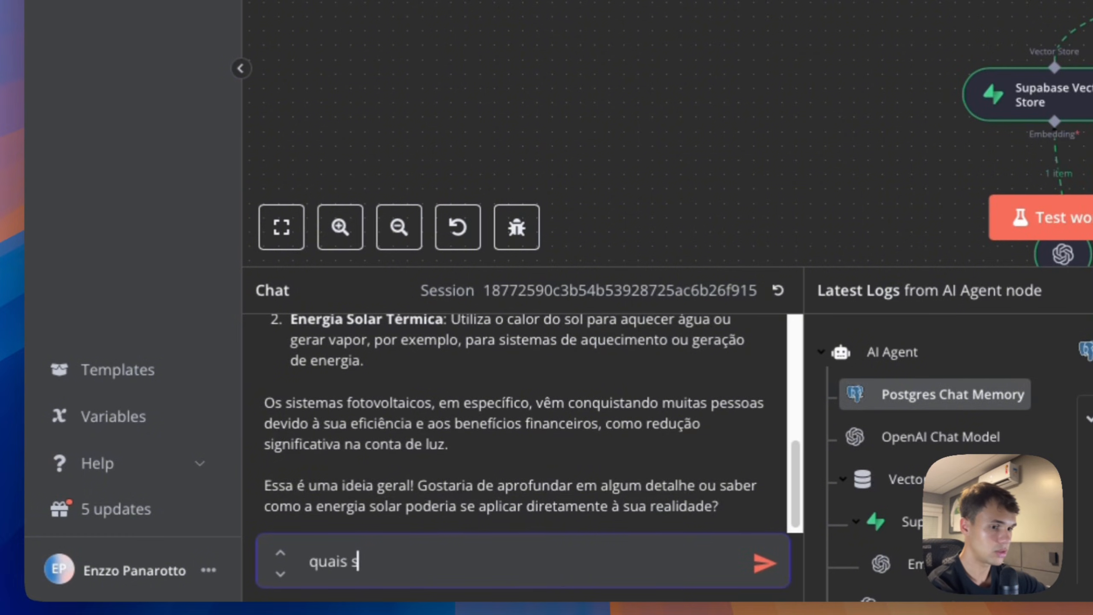
{"action": "type", "text": "ão os benefícios"}
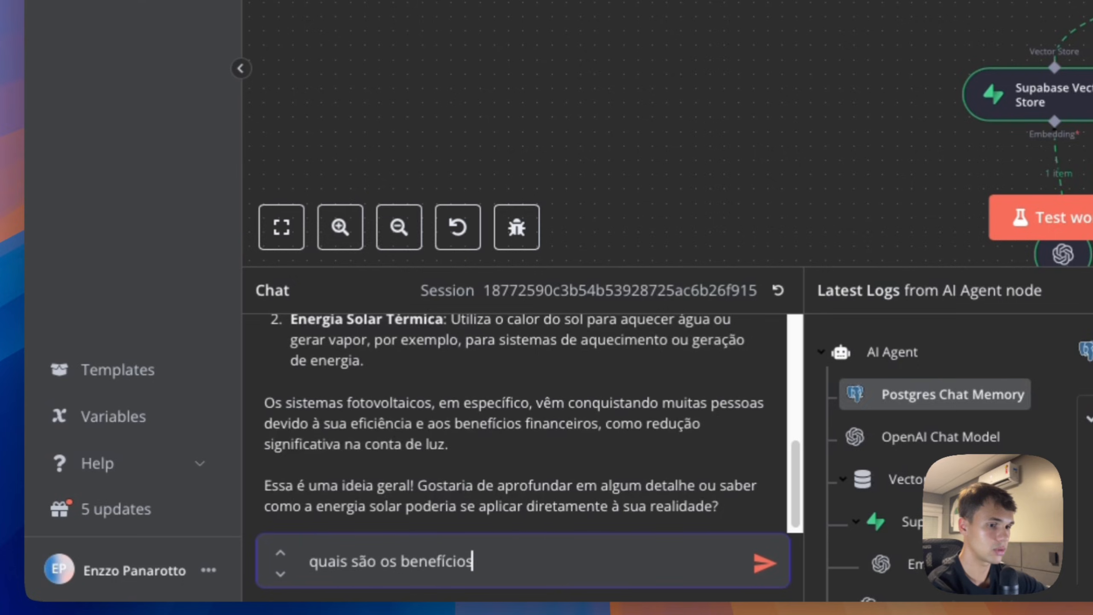
{"action": "type", "text": "?"}
{"action": "key", "text": "Return"}
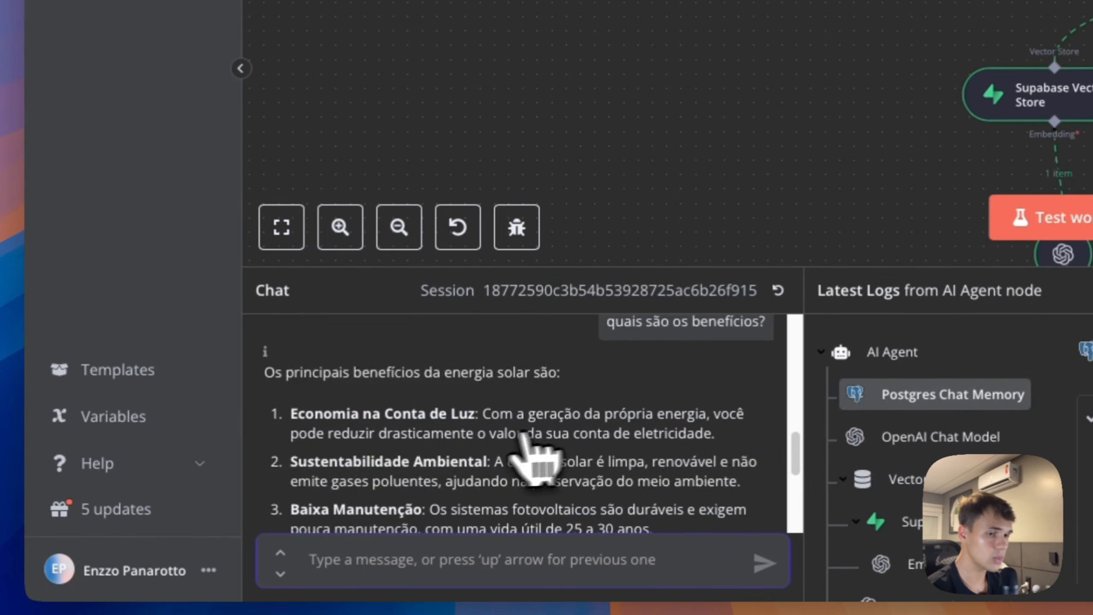
Step: Reply 'sim, pode ser amanhã?' to accept a meeting tomorrow
{"action": "scroll", "coordinate": [514, 437], "scroll_direction": "down", "scroll_amount": 1}
{"action": "scroll", "coordinate": [478, 443], "scroll_direction": "down", "scroll_amount": 1}
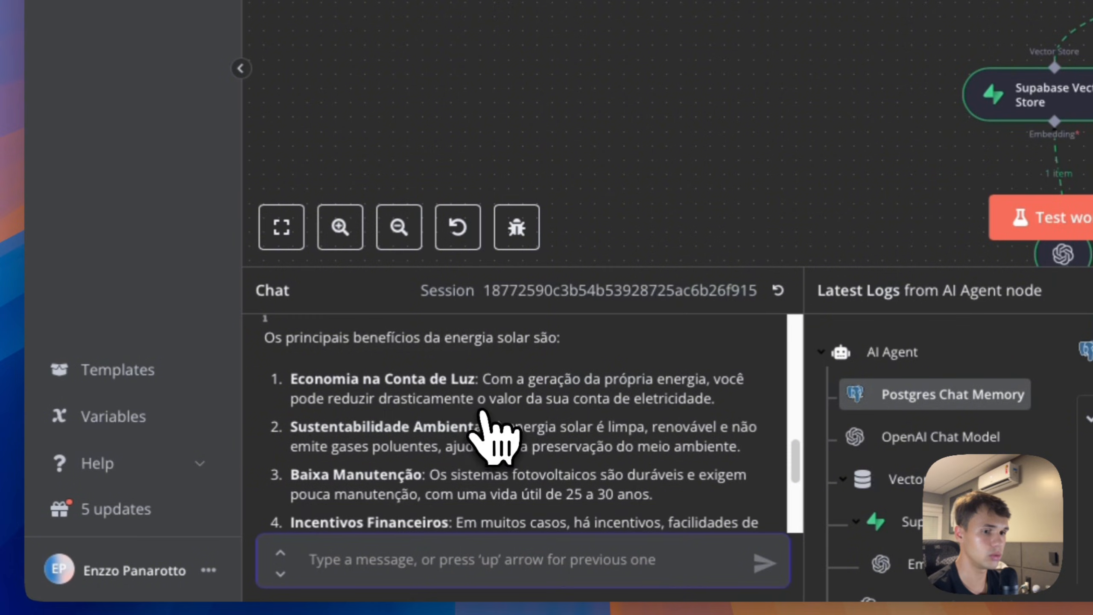
{"action": "scroll", "coordinate": [473, 466], "scroll_direction": "down", "scroll_amount": 5}
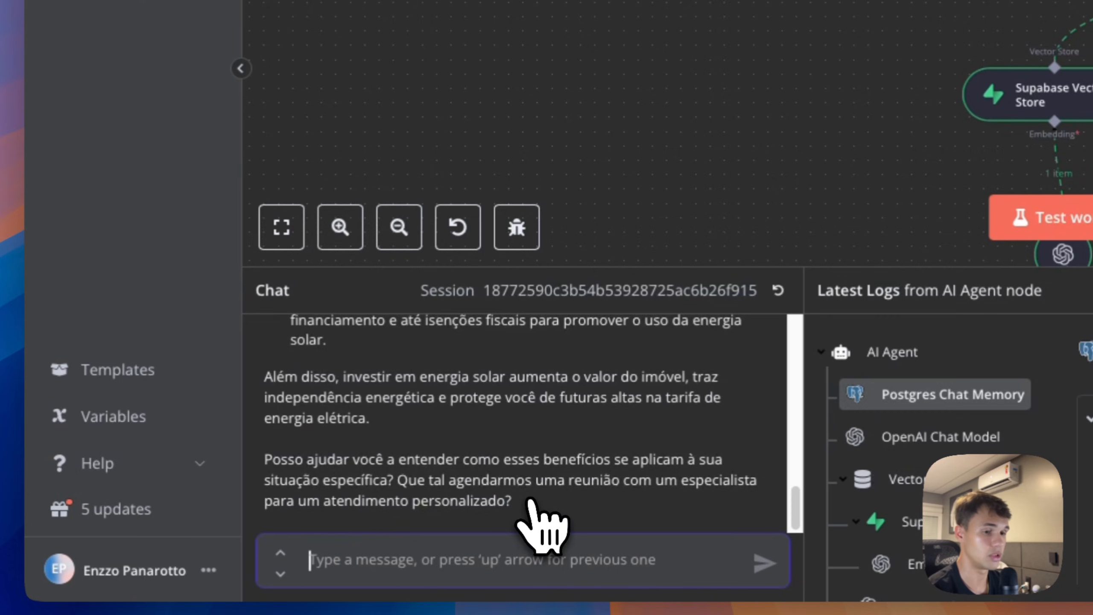
{"action": "left_click", "coordinate": [534, 559]}
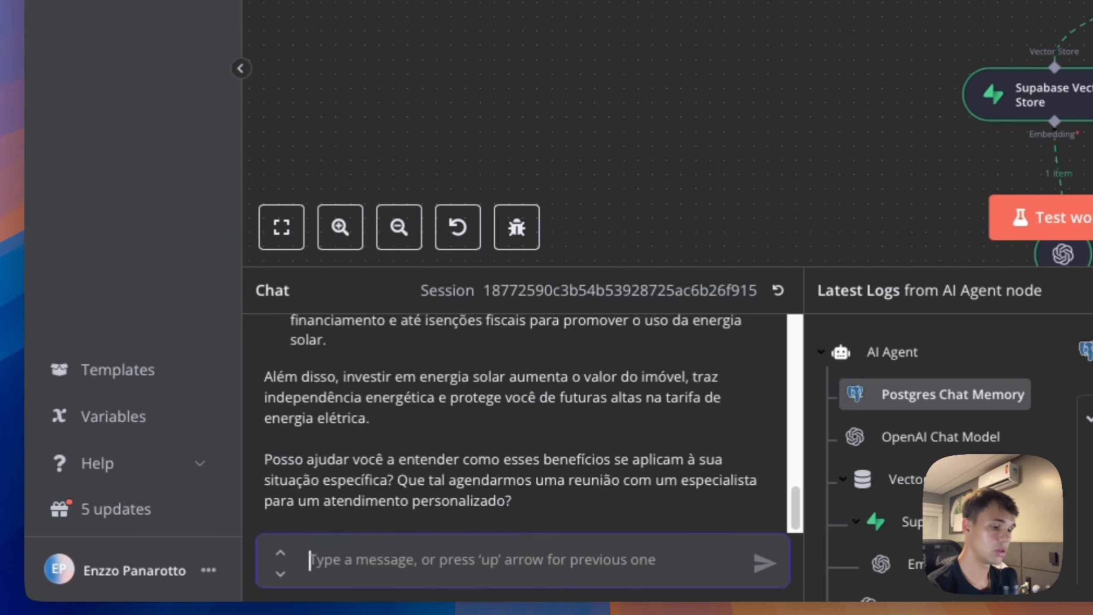
{"action": "type", "text": "sim, pode"}
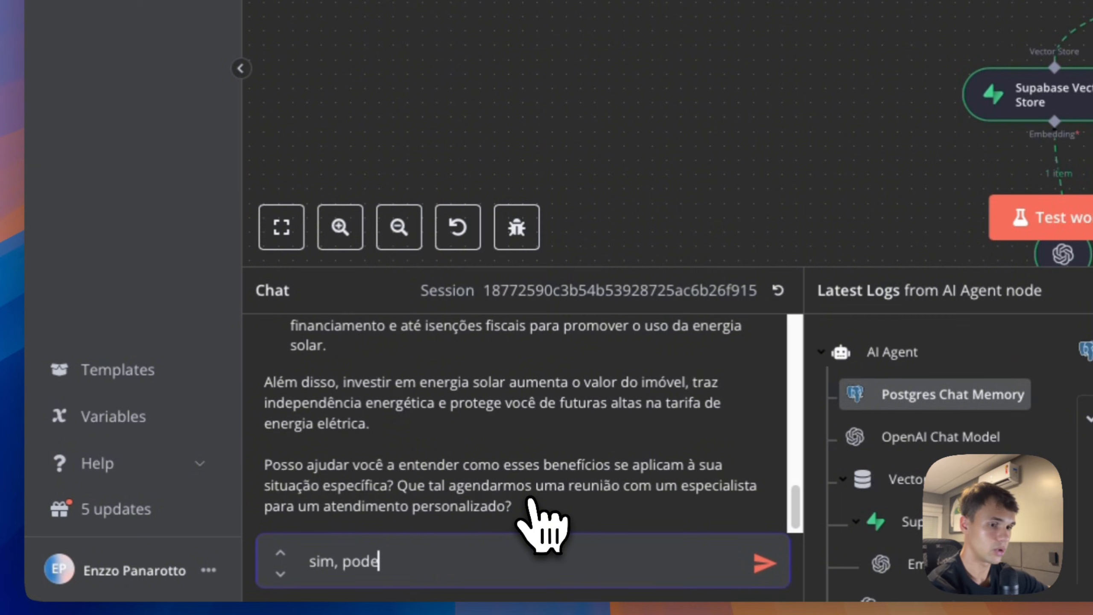
{"action": "type", "text": " ser amanhã?"}
{"action": "key", "text": "Return"}
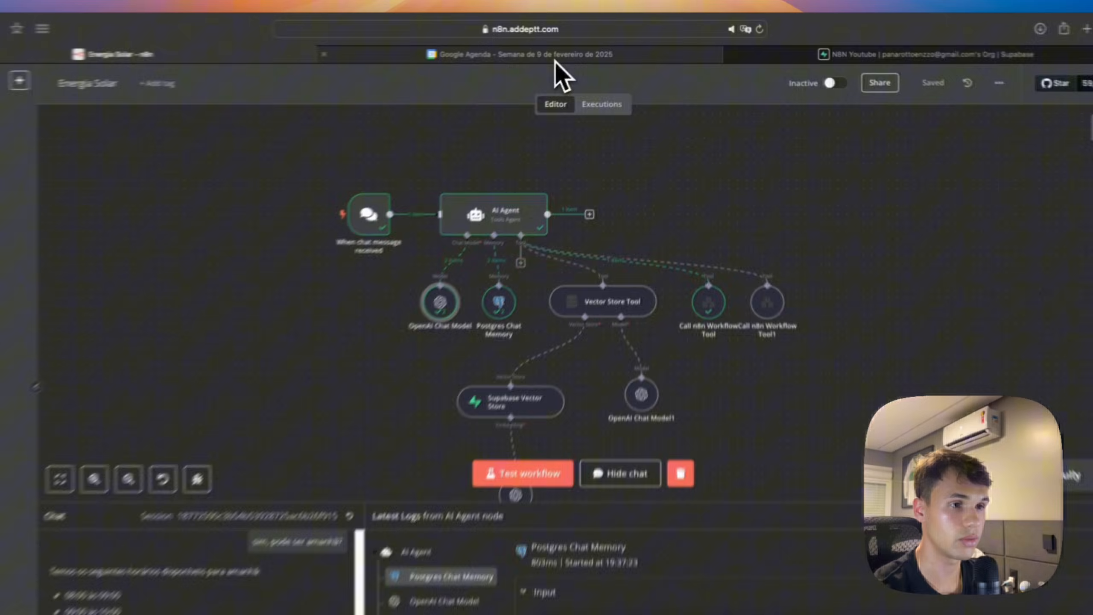
{"action": "left_click", "coordinate": [559, 52]}
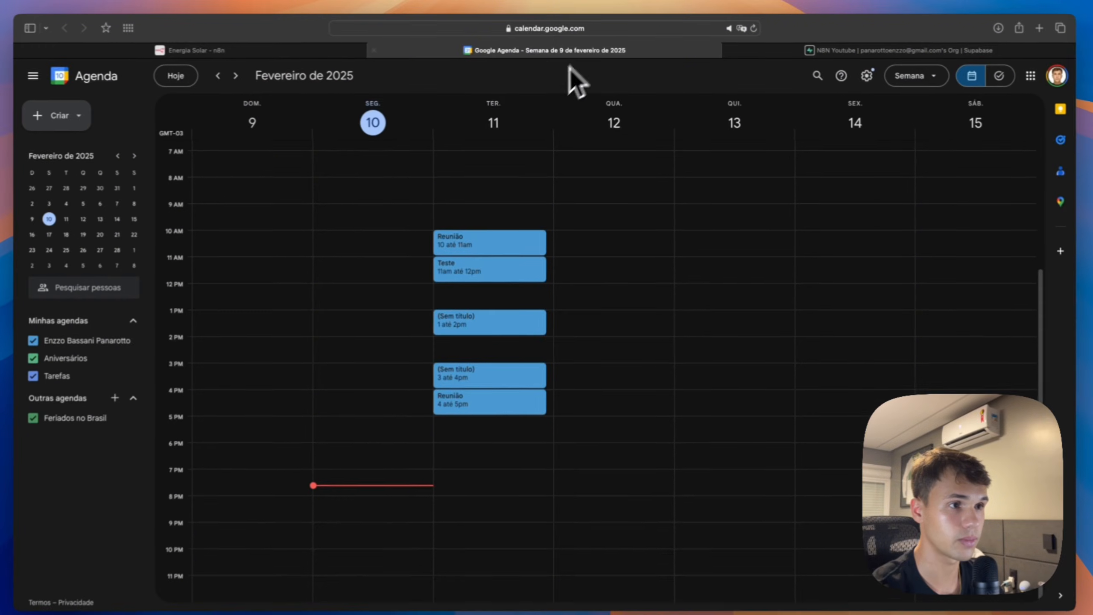
{"action": "left_click", "coordinate": [263, 51]}
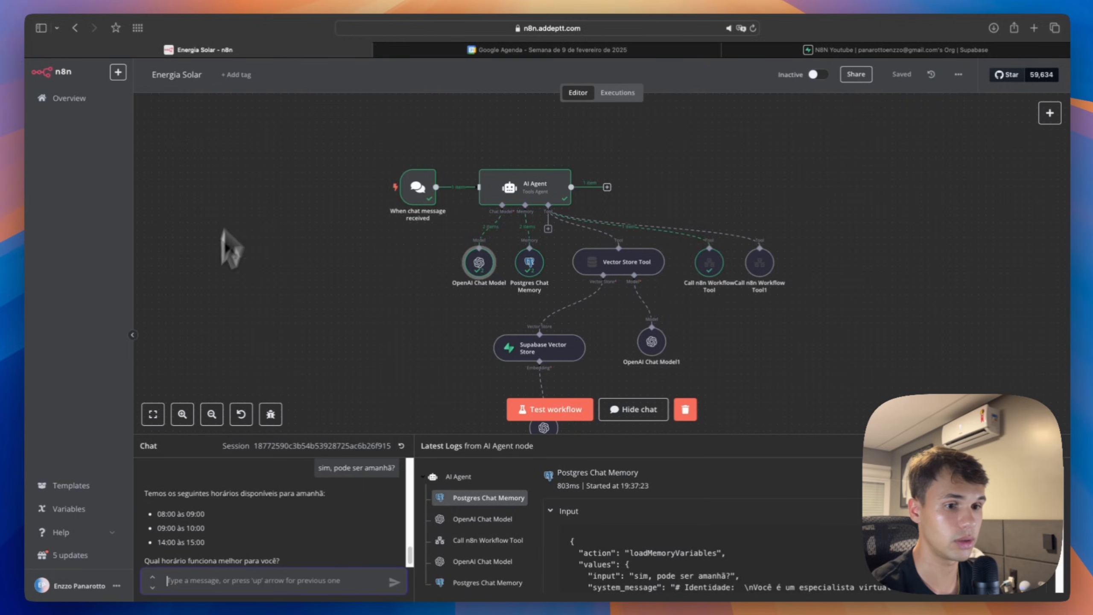
{"action": "left_click", "coordinate": [479, 51]}
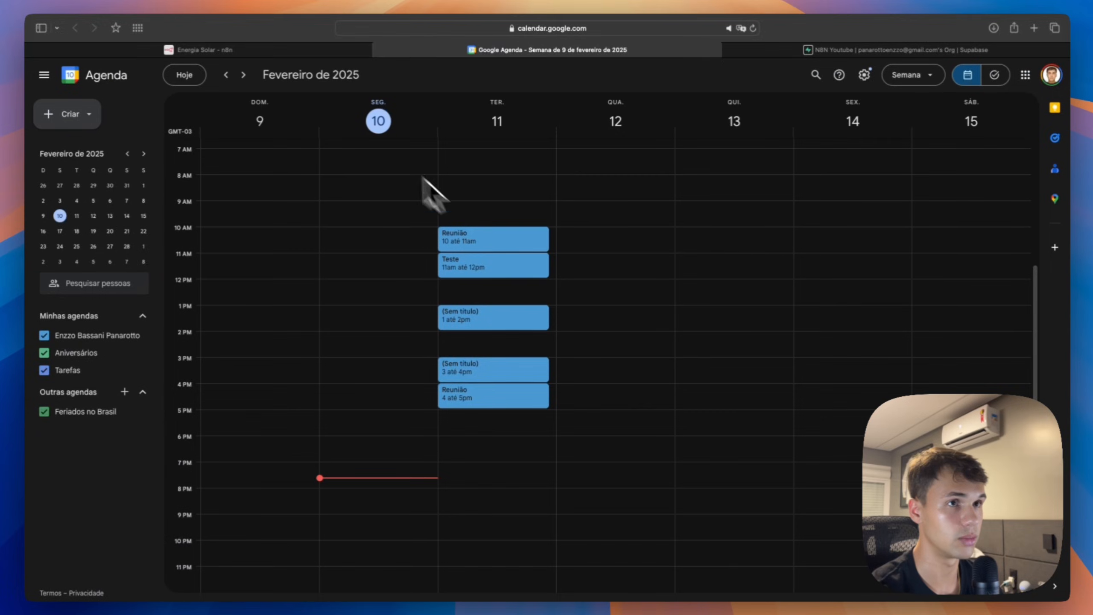
{"action": "left_click", "coordinate": [286, 50]}
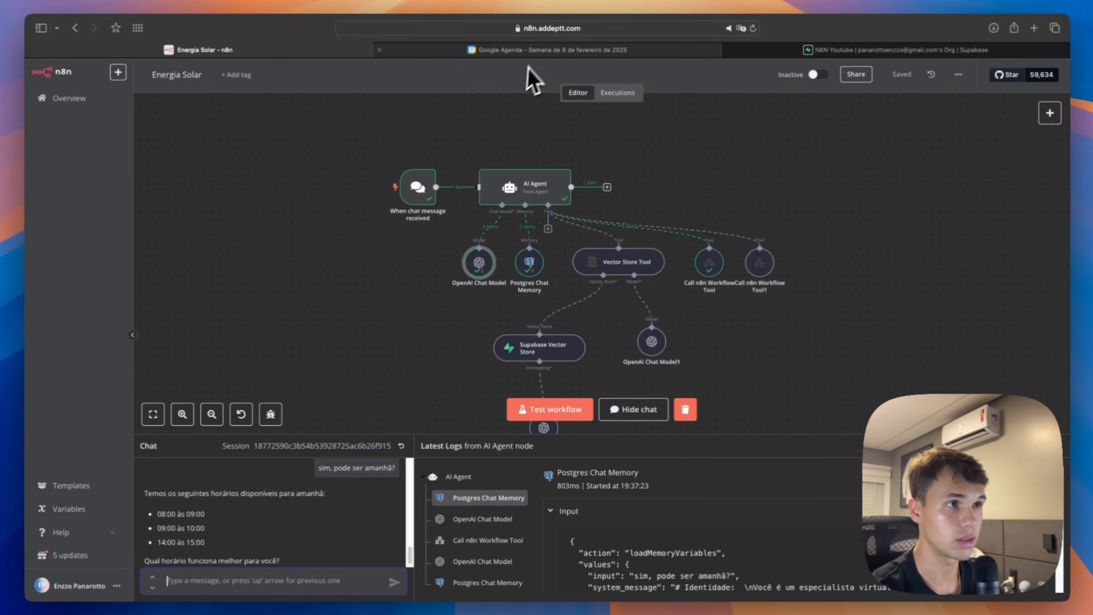
{"action": "left_click", "coordinate": [531, 50]}
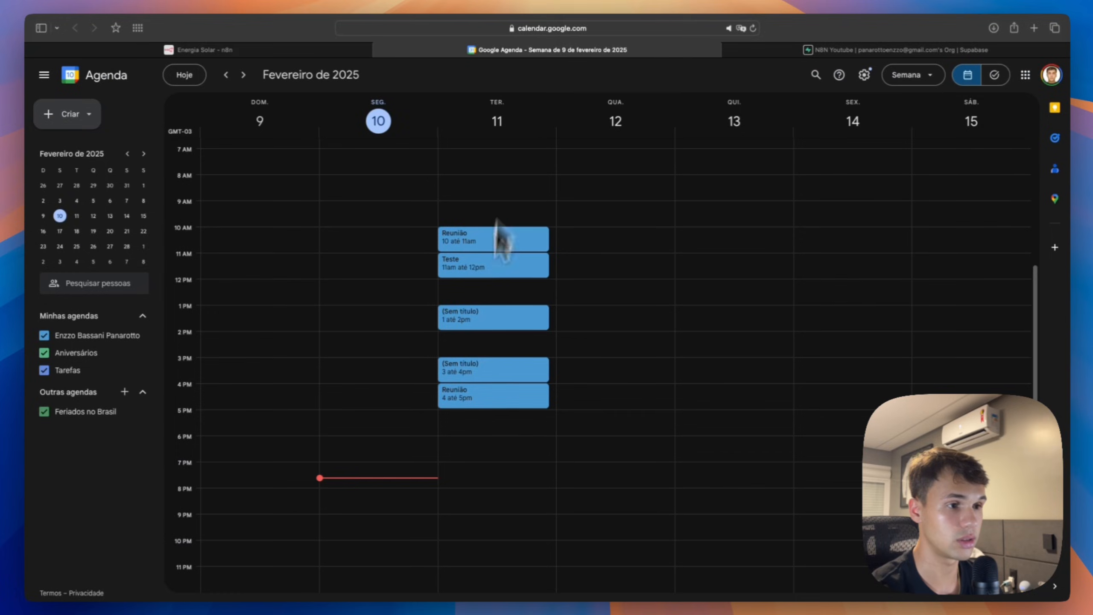
{"action": "left_click", "coordinate": [284, 51]}
{"action": "left_click", "coordinate": [318, 578]}
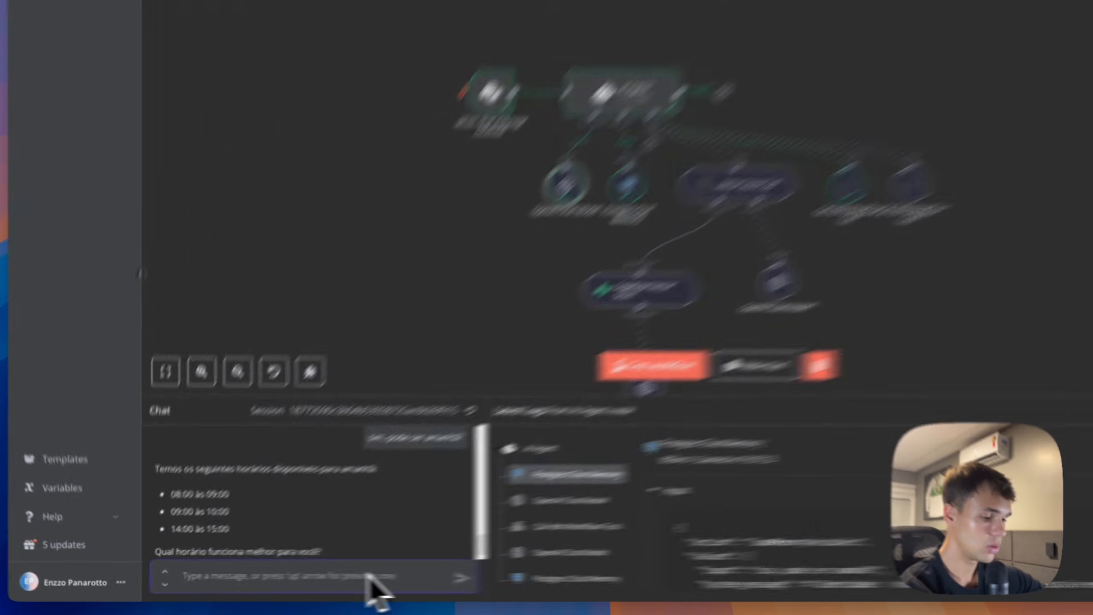
Step: Request the 09–10 slot in the chat, then confirm the Reunião appears in Google Calendar
{"action": "type", "text": "quero age"}
{"action": "type", "text": "ndar o das"}
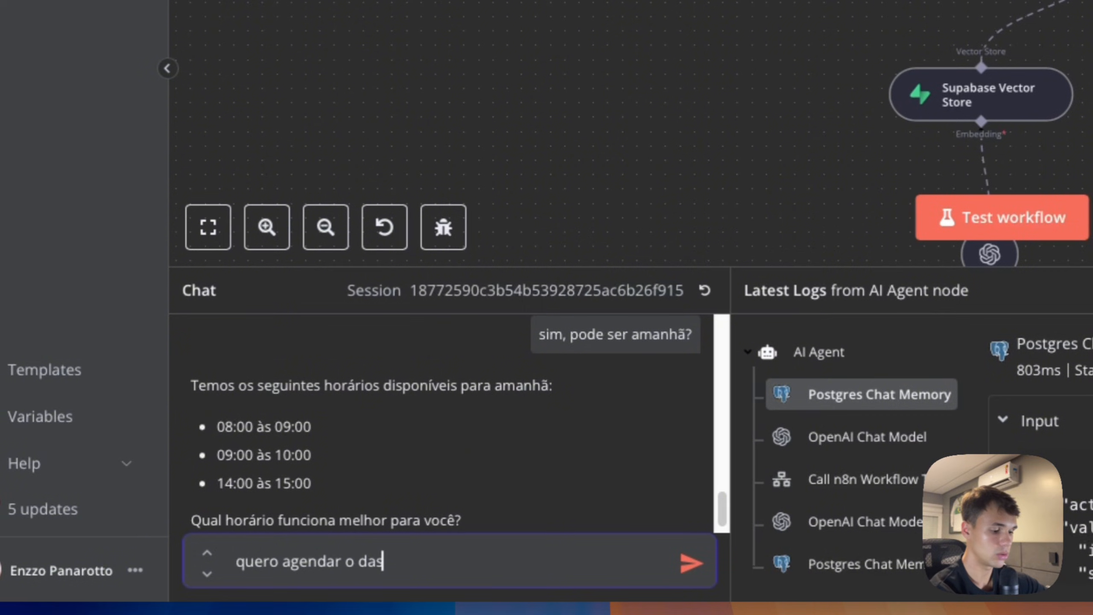
{"action": "type", "text": " 09 as 10 por fa"}
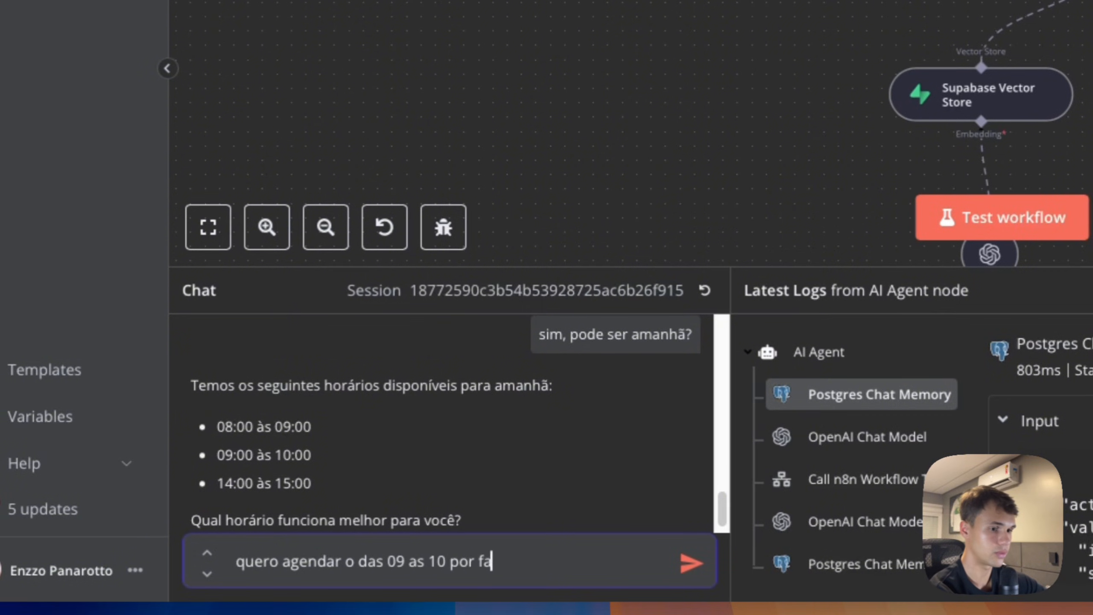
{"action": "type", "text": "vor"}
{"action": "key", "text": "Return"}
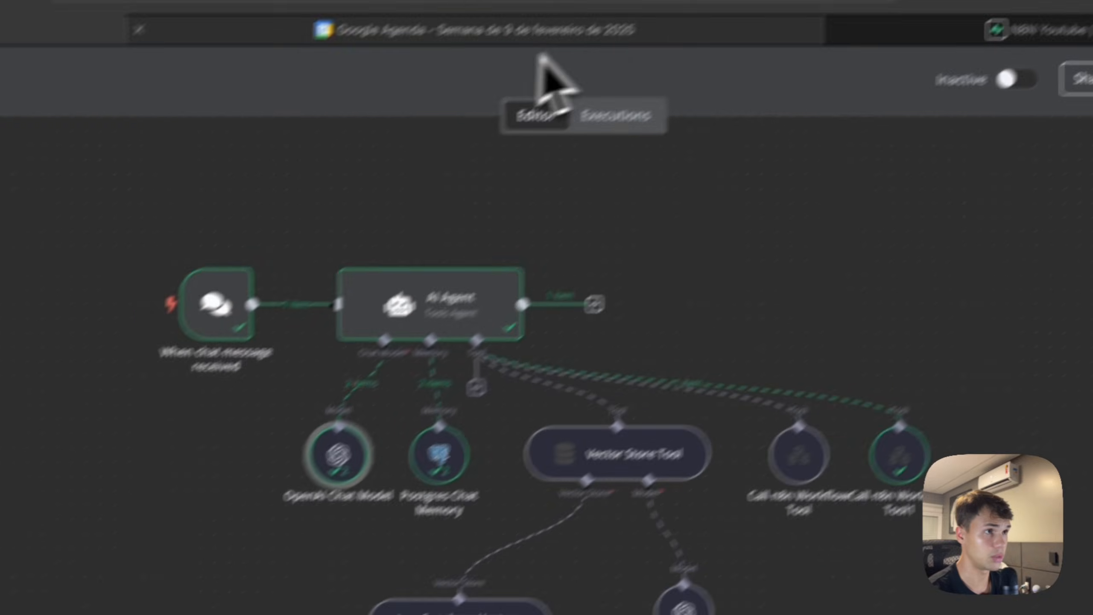
{"action": "left_click", "coordinate": [540, 33]}
{"action": "left_click", "coordinate": [803, 41]}
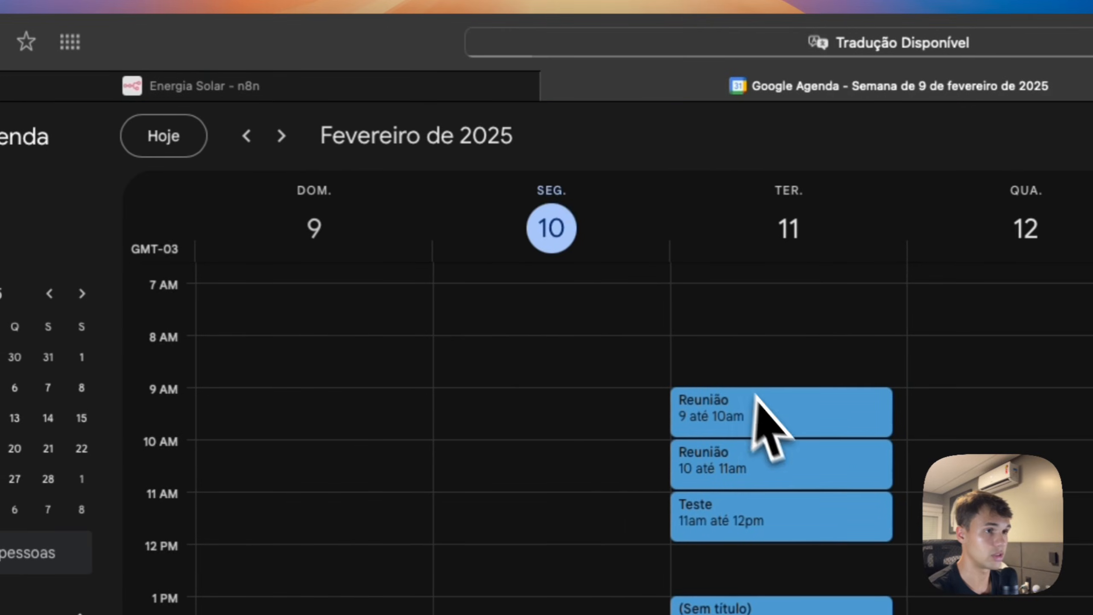
{"action": "left_click", "coordinate": [332, 96]}
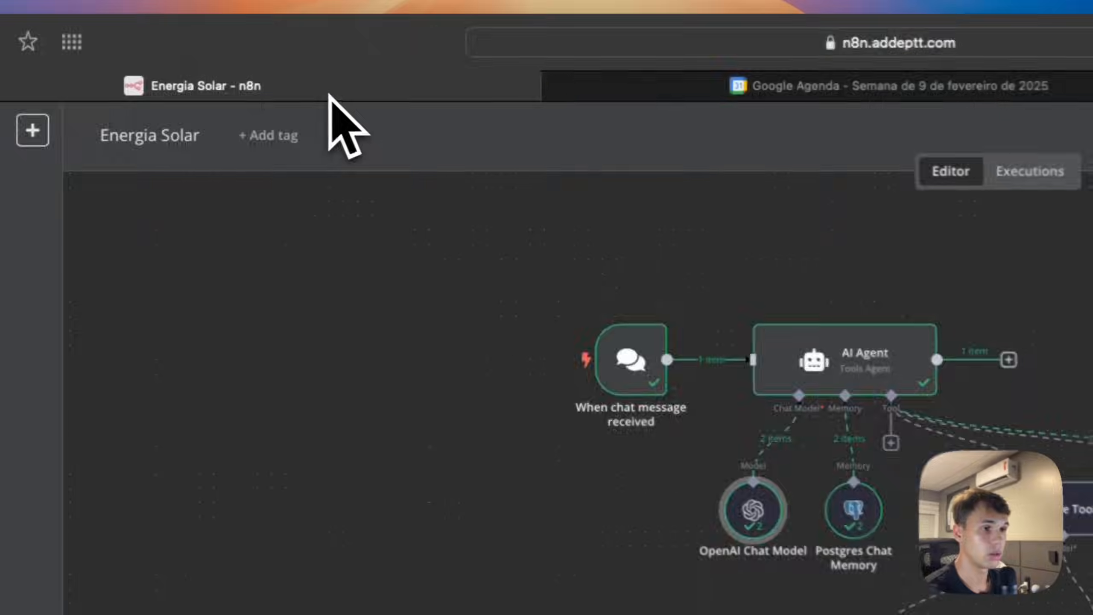